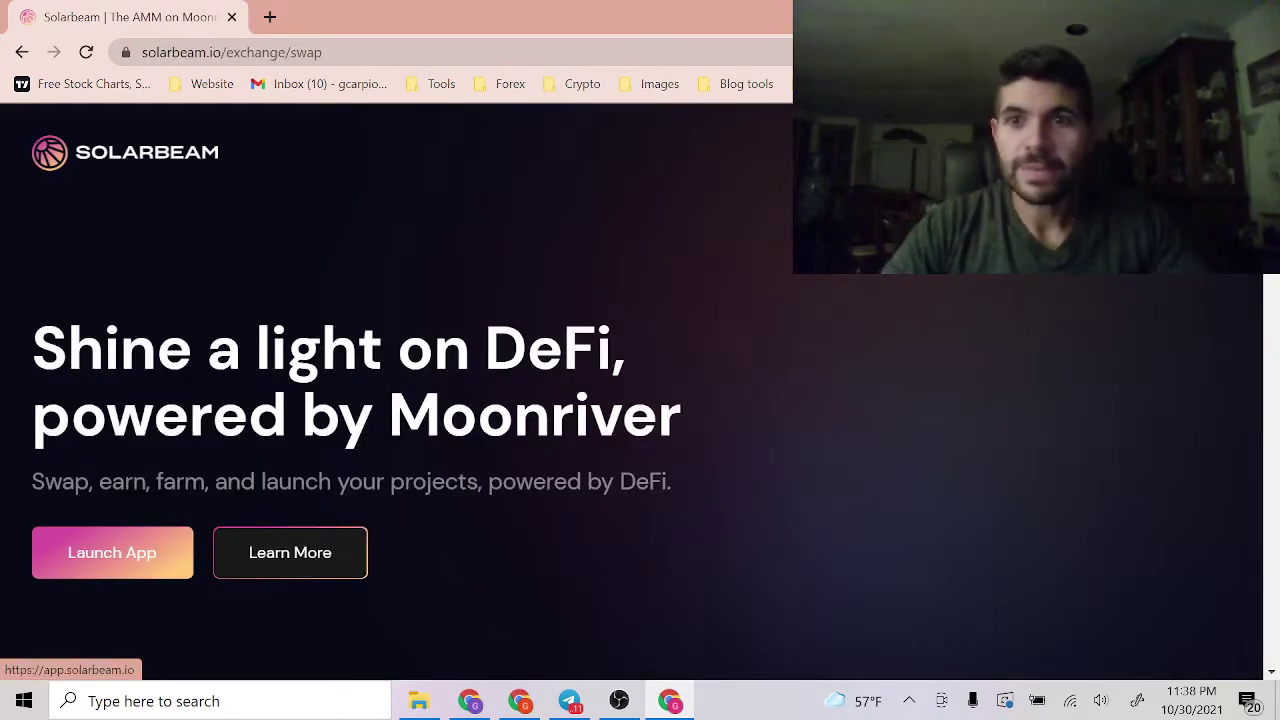
Launch the Solarbeam app from the landing page and view its swap page
left_click(112, 552)
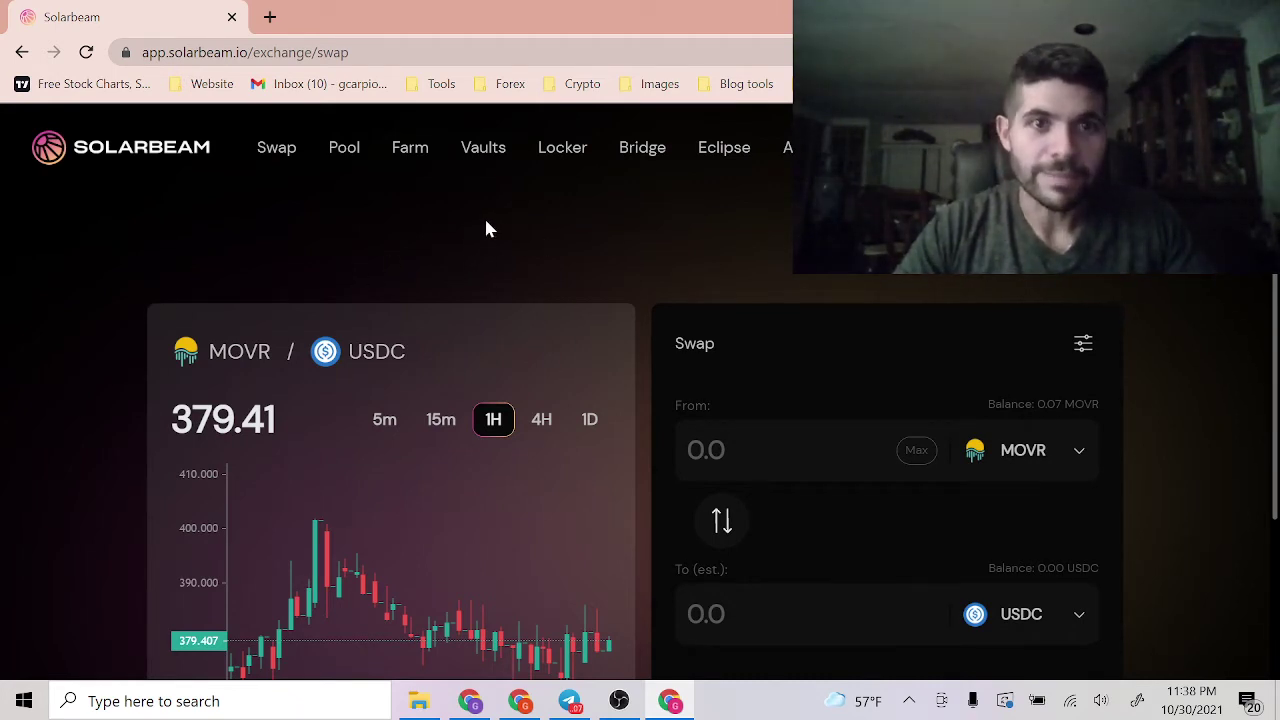
scroll(386, 240, "down", 3)
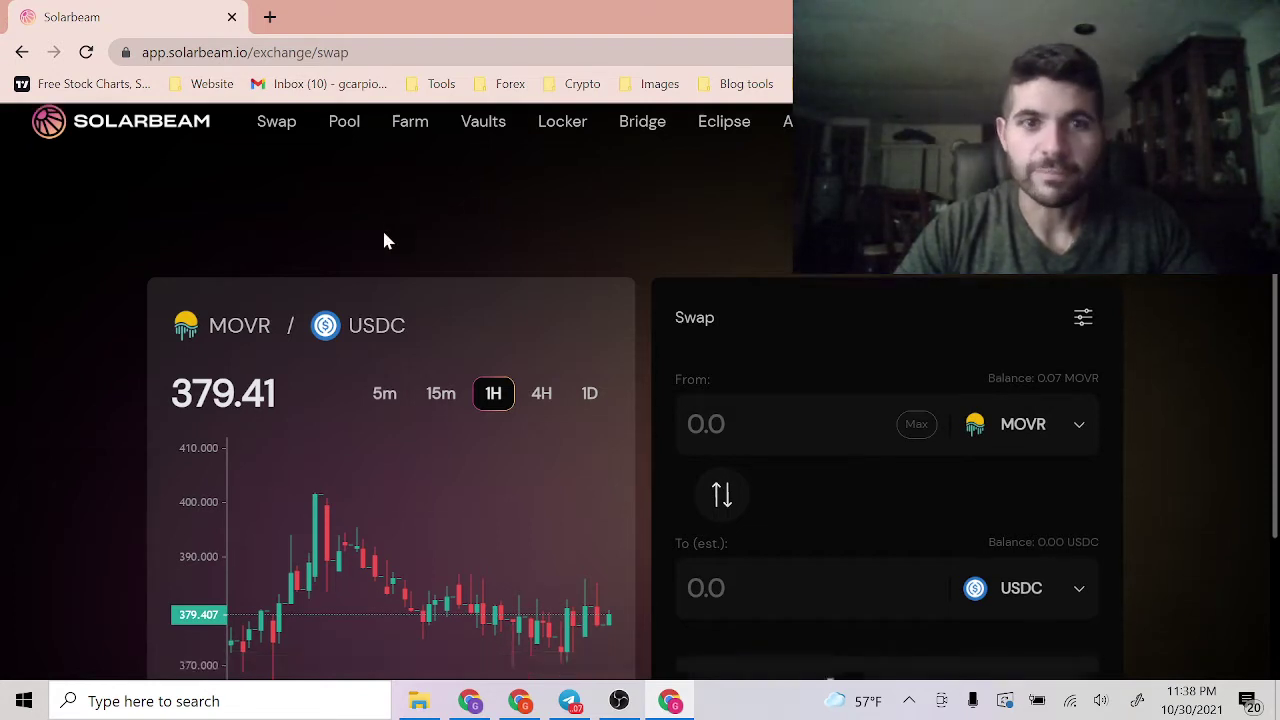
scroll(400, 240, "up", 3)
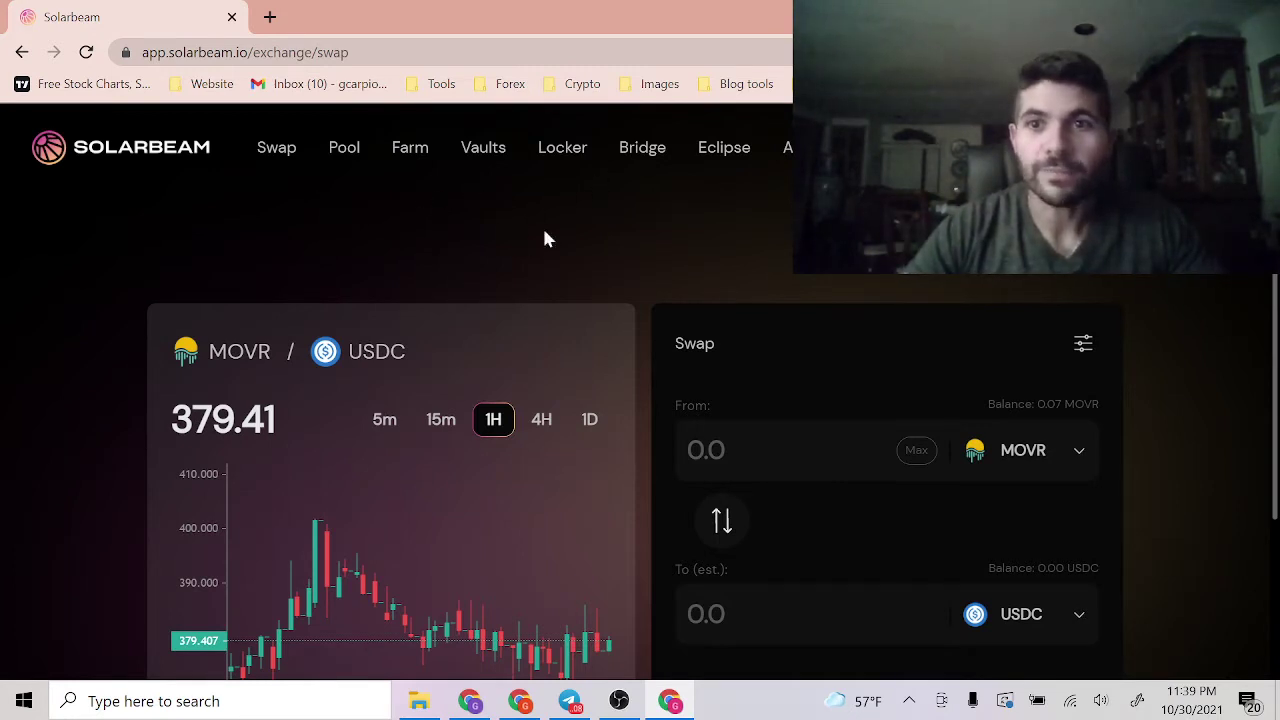
scroll(414, 177, "down", 1)
scroll(400, 160, "up", 1)
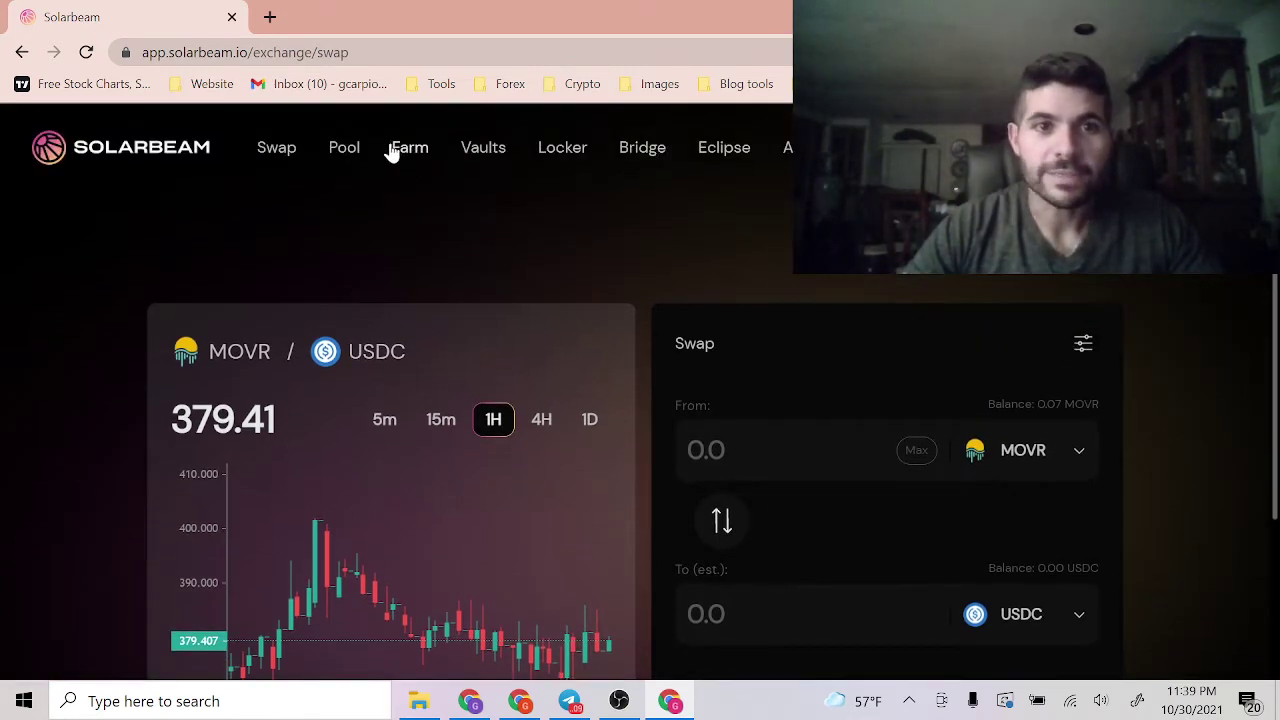
Open the Farm page and view the list of all farms
left_click(409, 149)
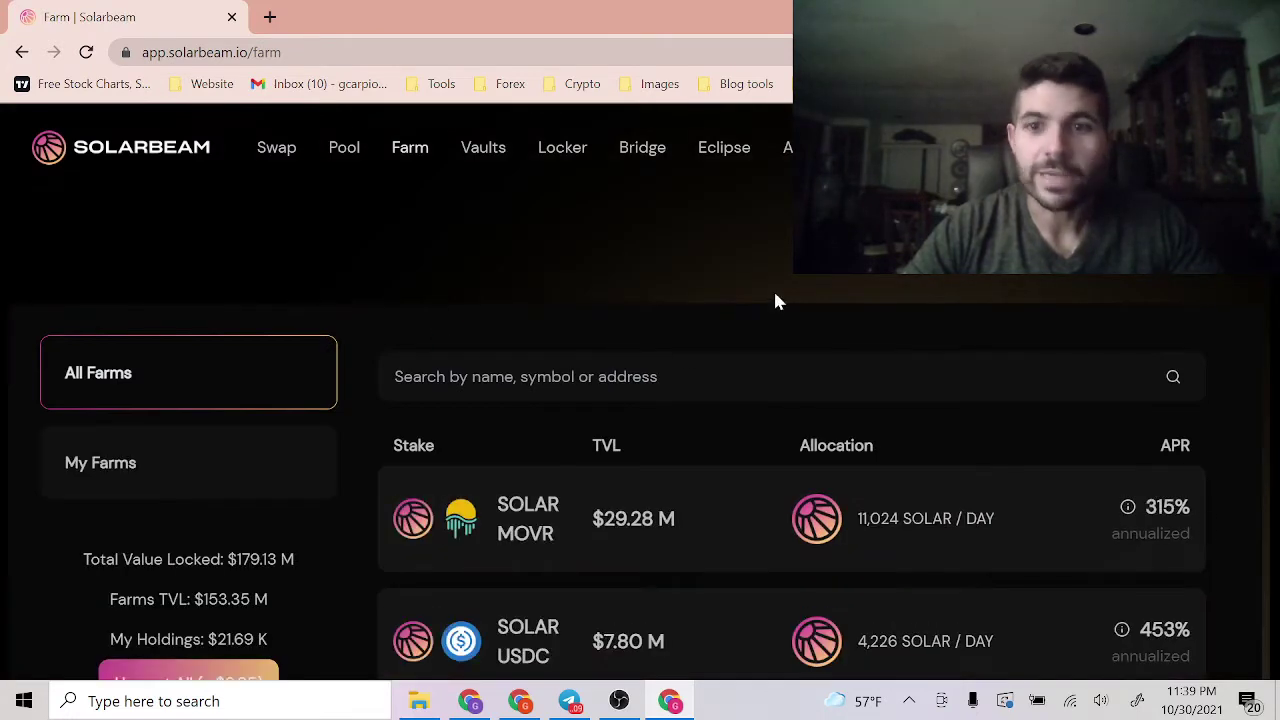
scroll(654, 300, "down", 1)
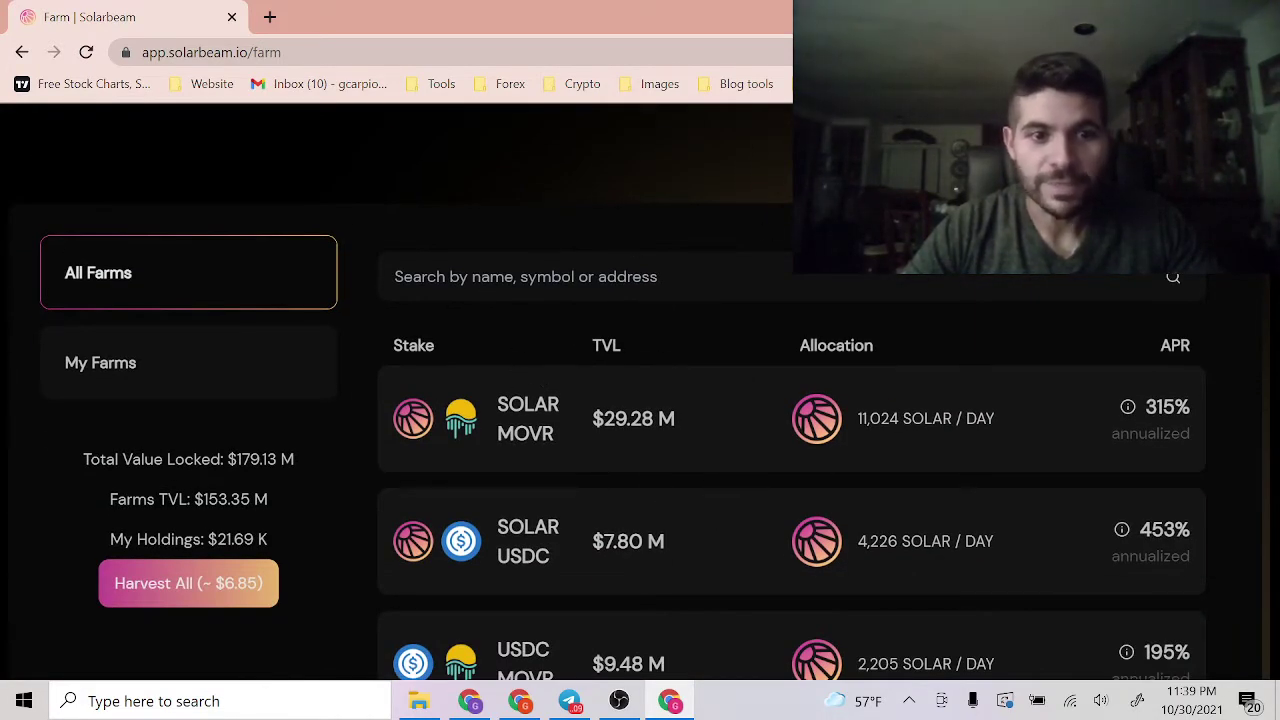
scroll(616, 263, "up", 1)
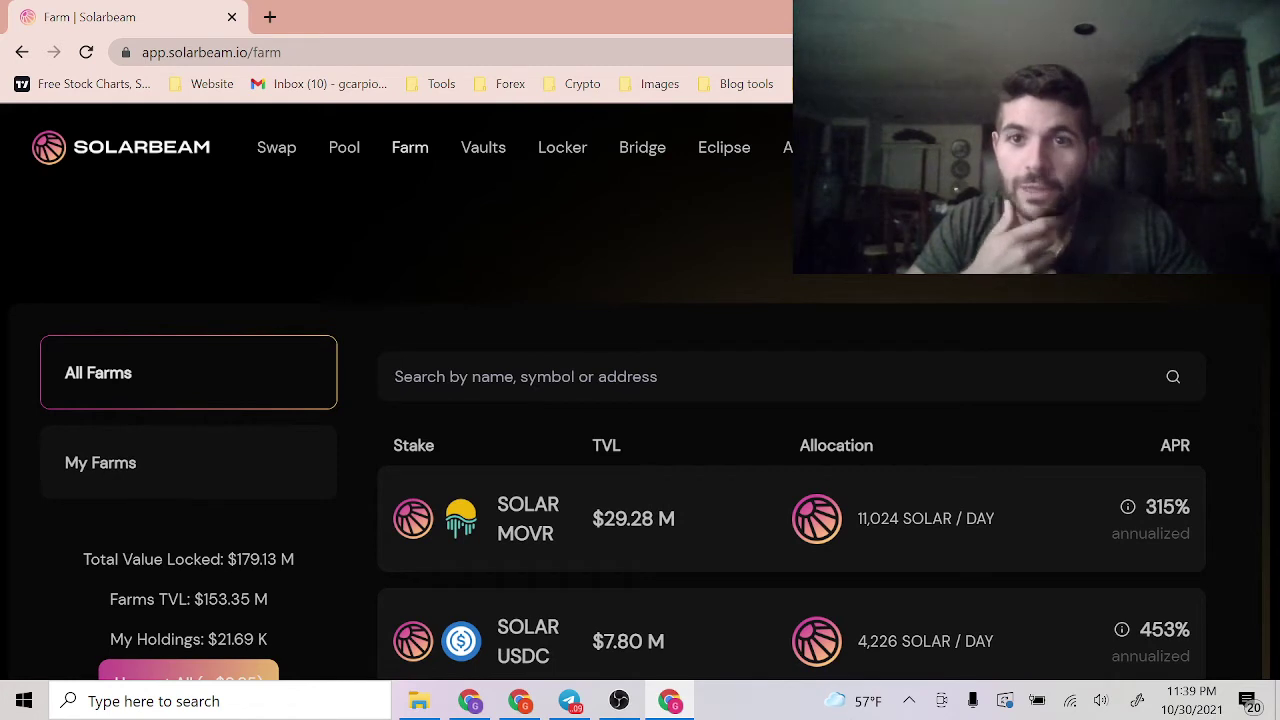
Check which network is selected in the MetaMask wallet, leave it on Moonriver and close the wallet
left_click(1105, 52)
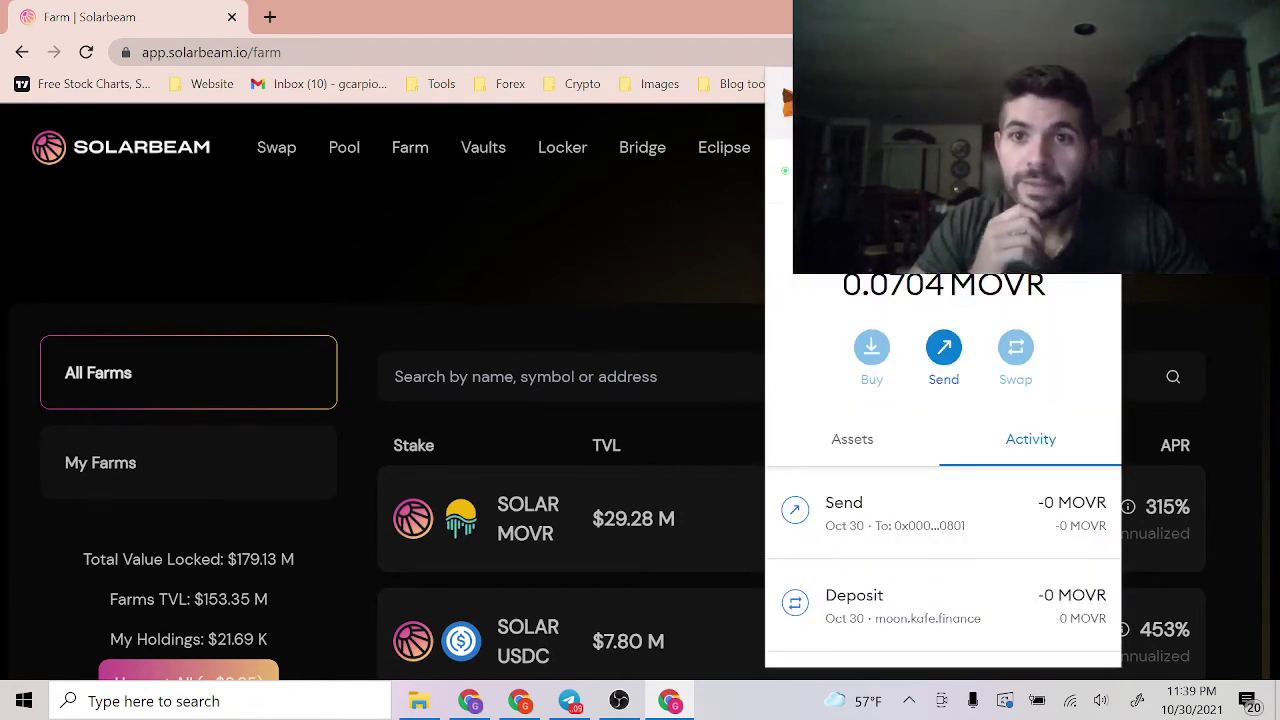
left_click(995, 103)
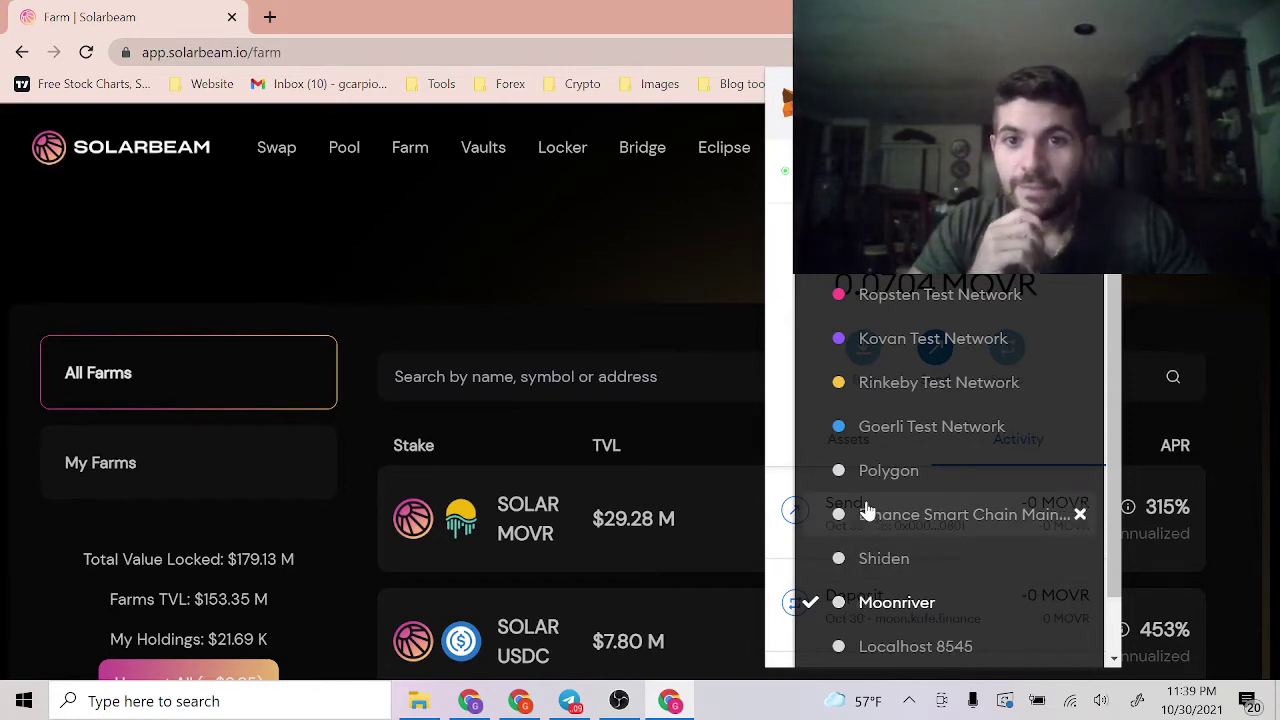
left_click(675, 205)
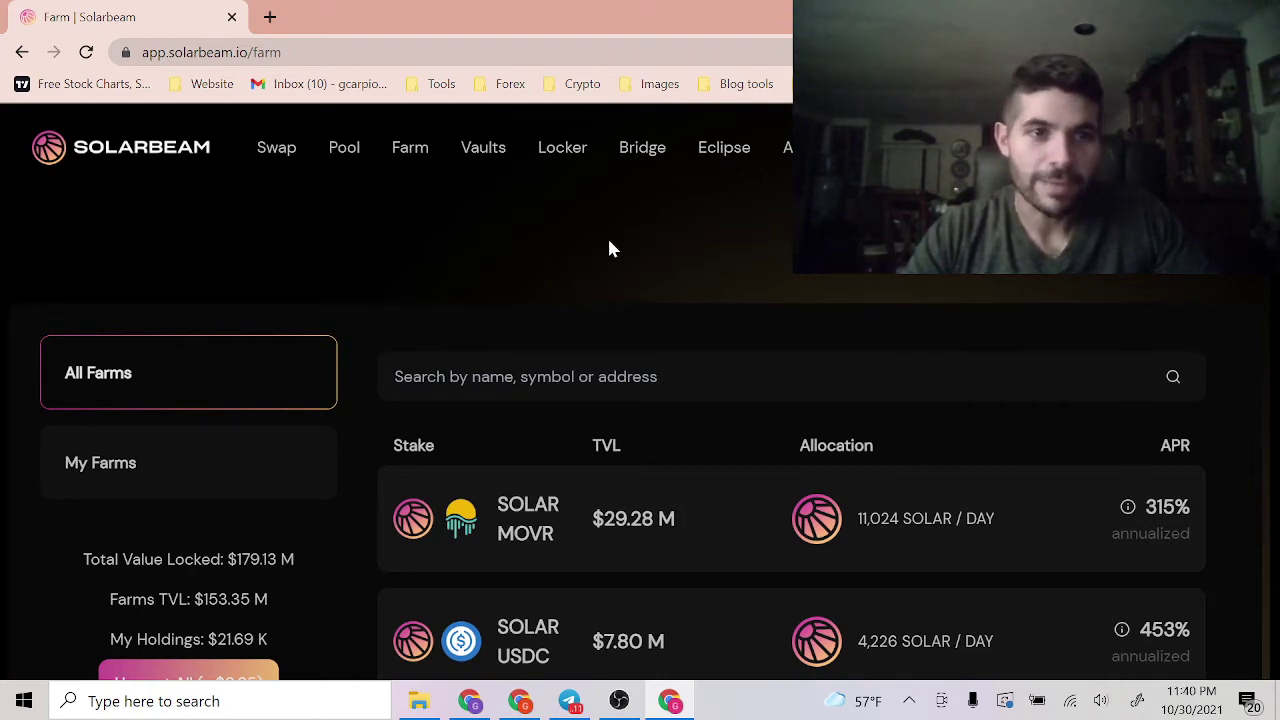
Compare the farms' token pairs, TVL, daily SOLAR allocation and APR in the All Farms list
scroll(540, 300, "down", 1)
scroll(507, 350, "down", 2)
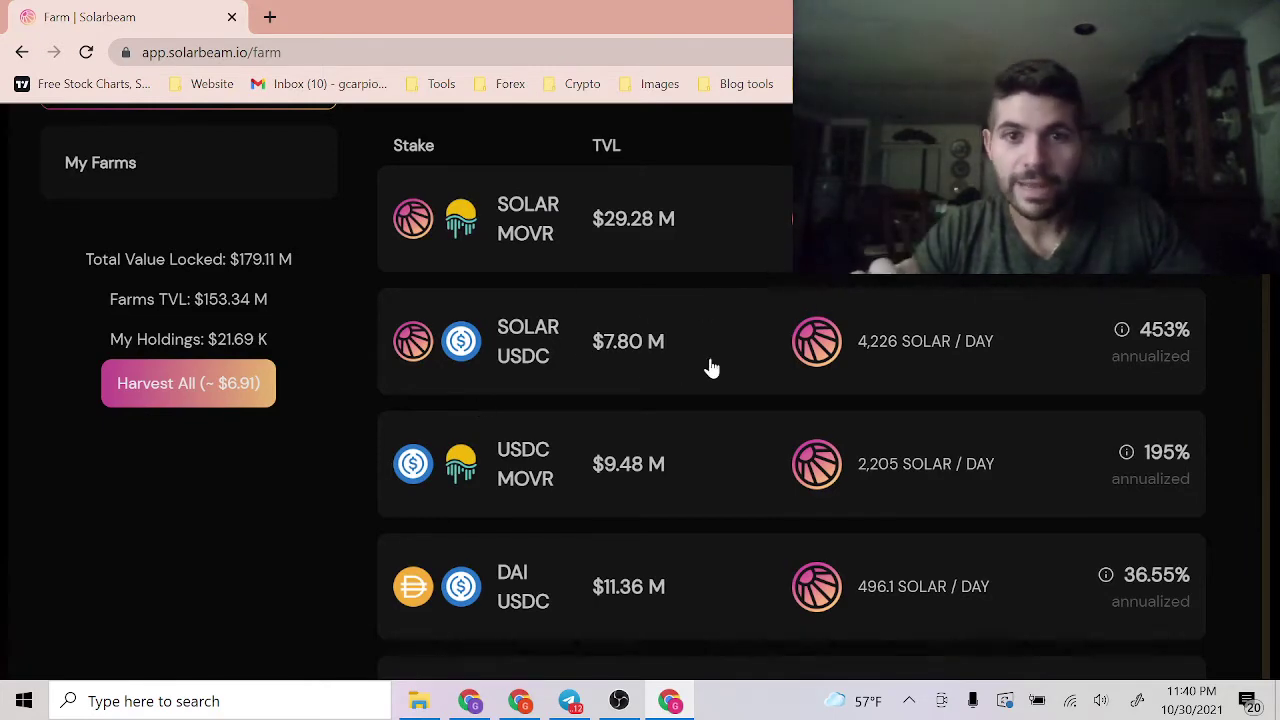
scroll(689, 371, "down", 1)
scroll(689, 371, "up", 3)
scroll(860, 430, "down", 1)
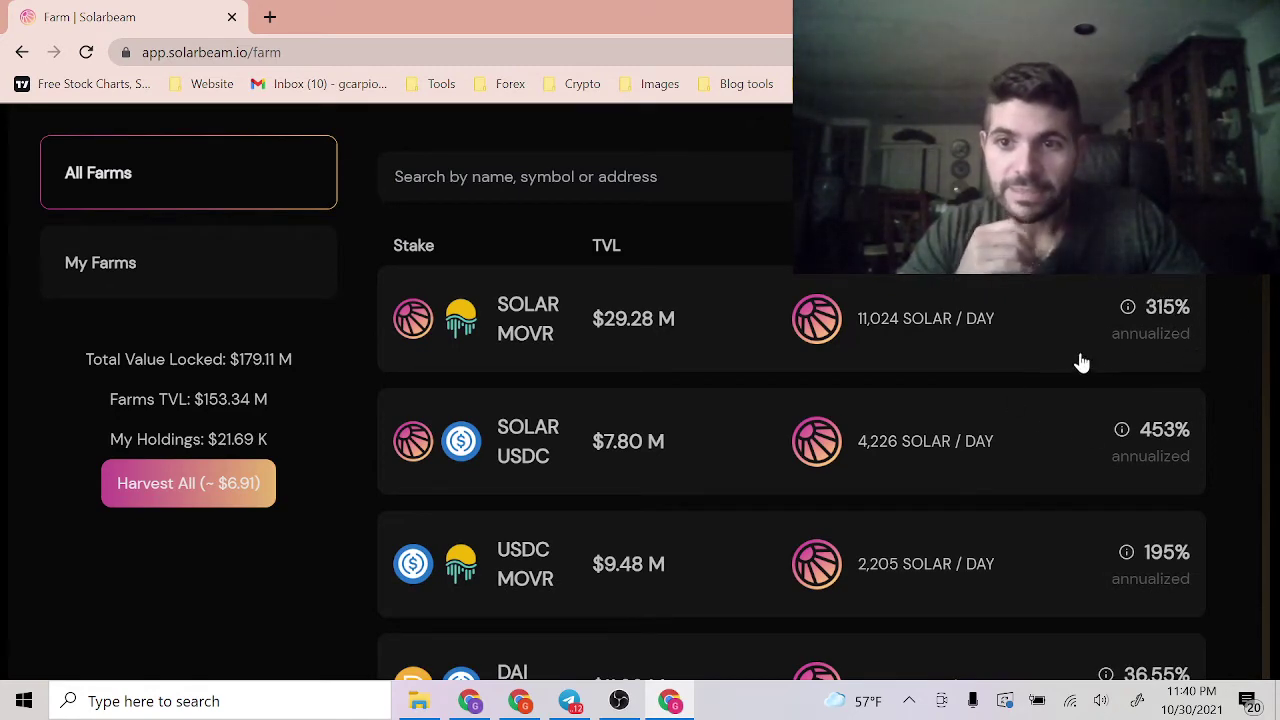
scroll(1090, 420, "down", 2)
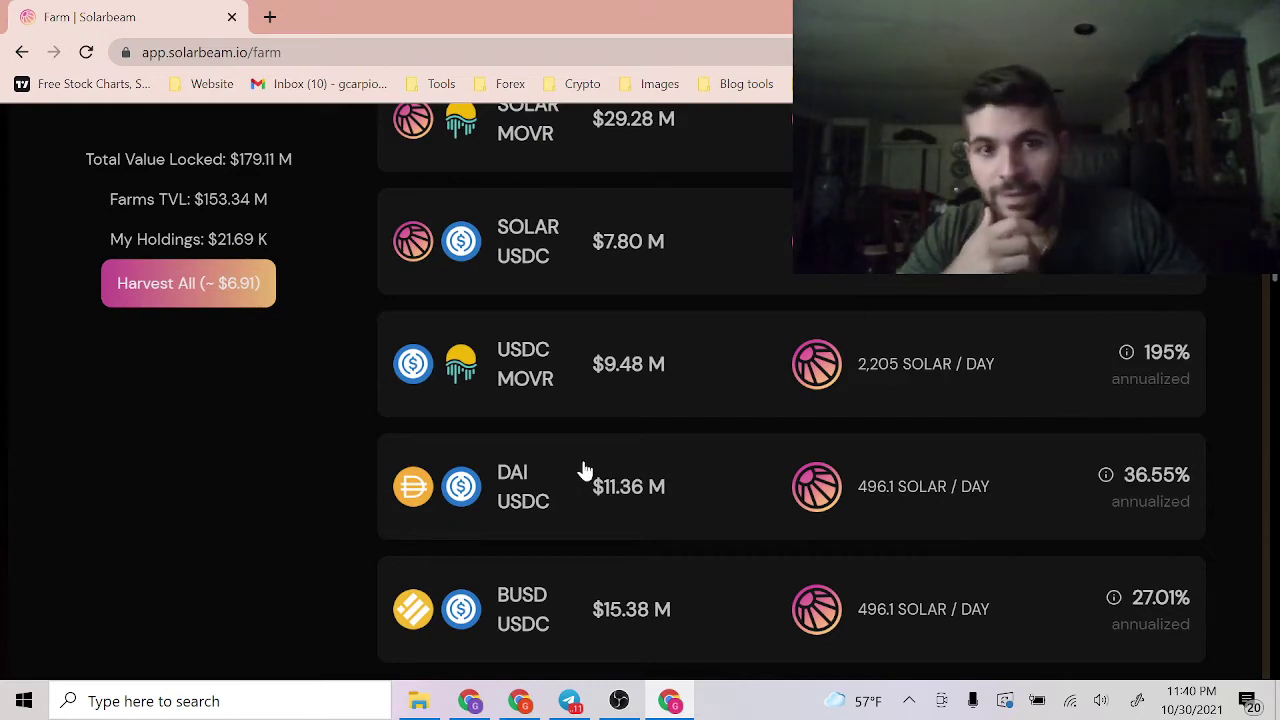
scroll(746, 425, "up", 2)
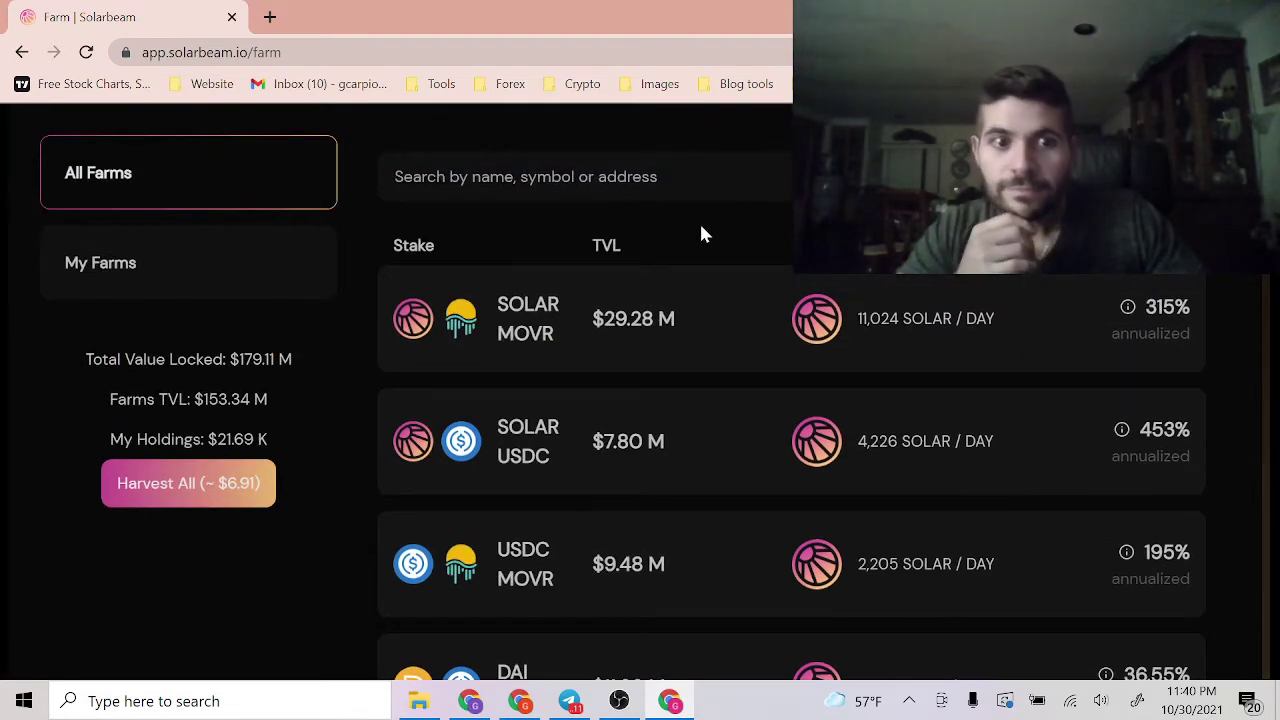
scroll(701, 233, "up", 1)
scroll(700, 231, "down", 1)
scroll(700, 231, "up", 2)
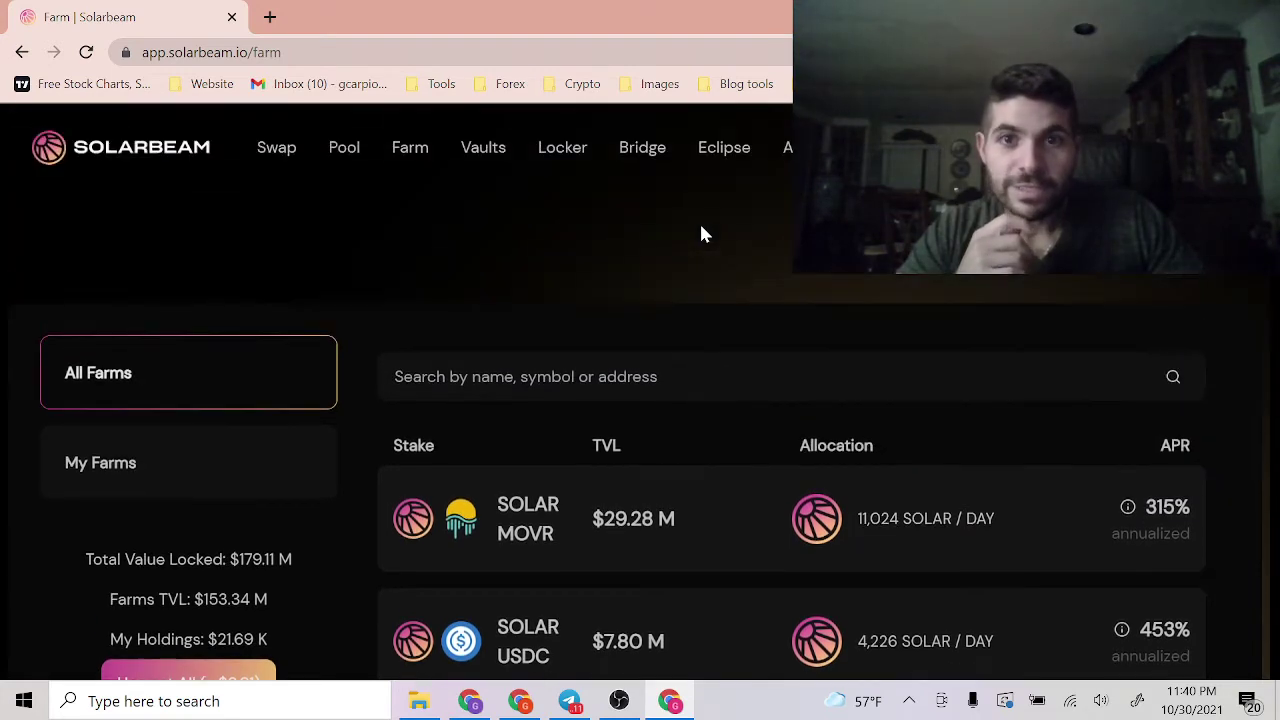
scroll(700, 231, "down", 1)
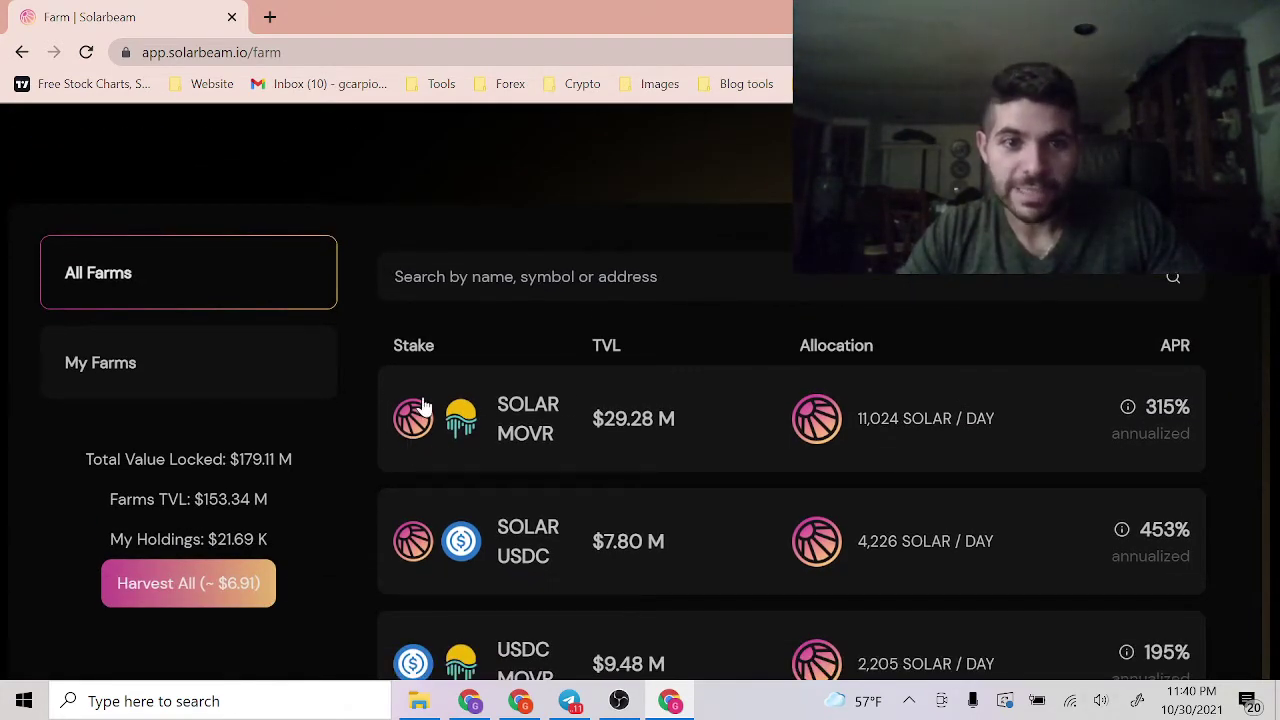
scroll(1119, 371, "up", 1)
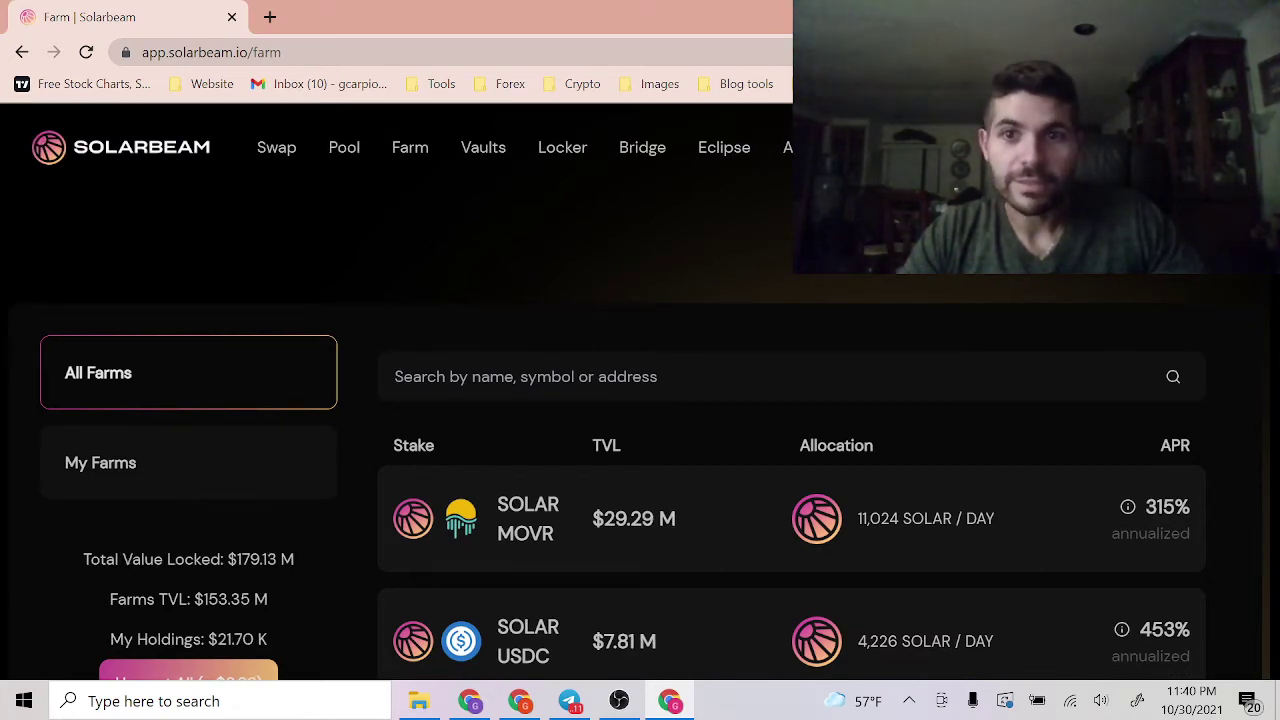
View the SOLAR token's price, circulating supply and market cap, closing the token details when done
left_click(926, 147)
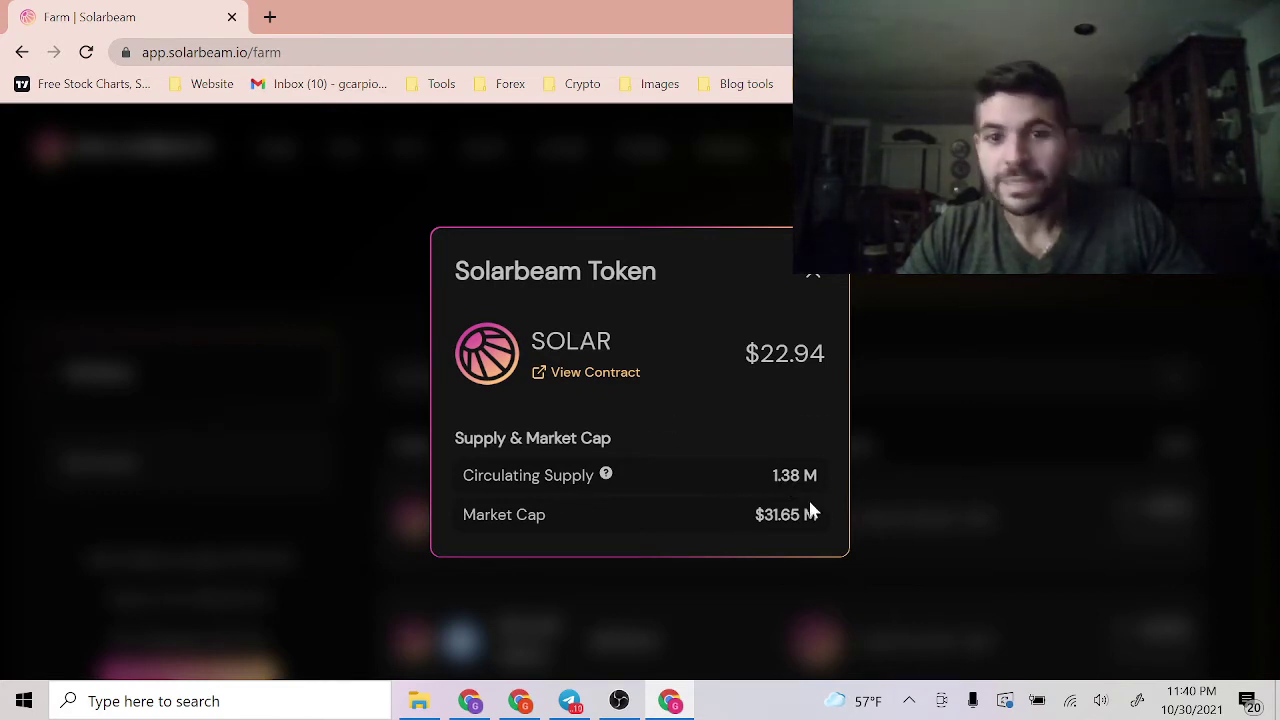
left_click(813, 276)
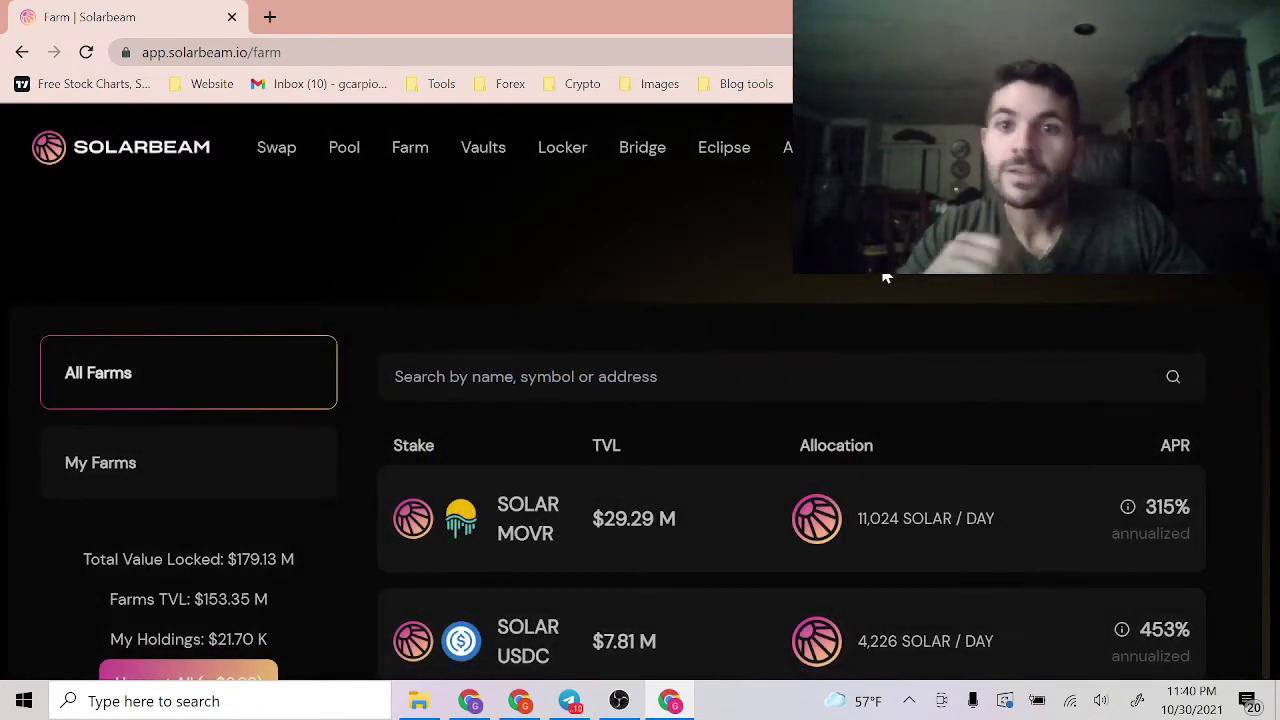
scroll(870, 276, "down", 1)
scroll(860, 278, "down", 1)
scroll(877, 280, "up", 2)
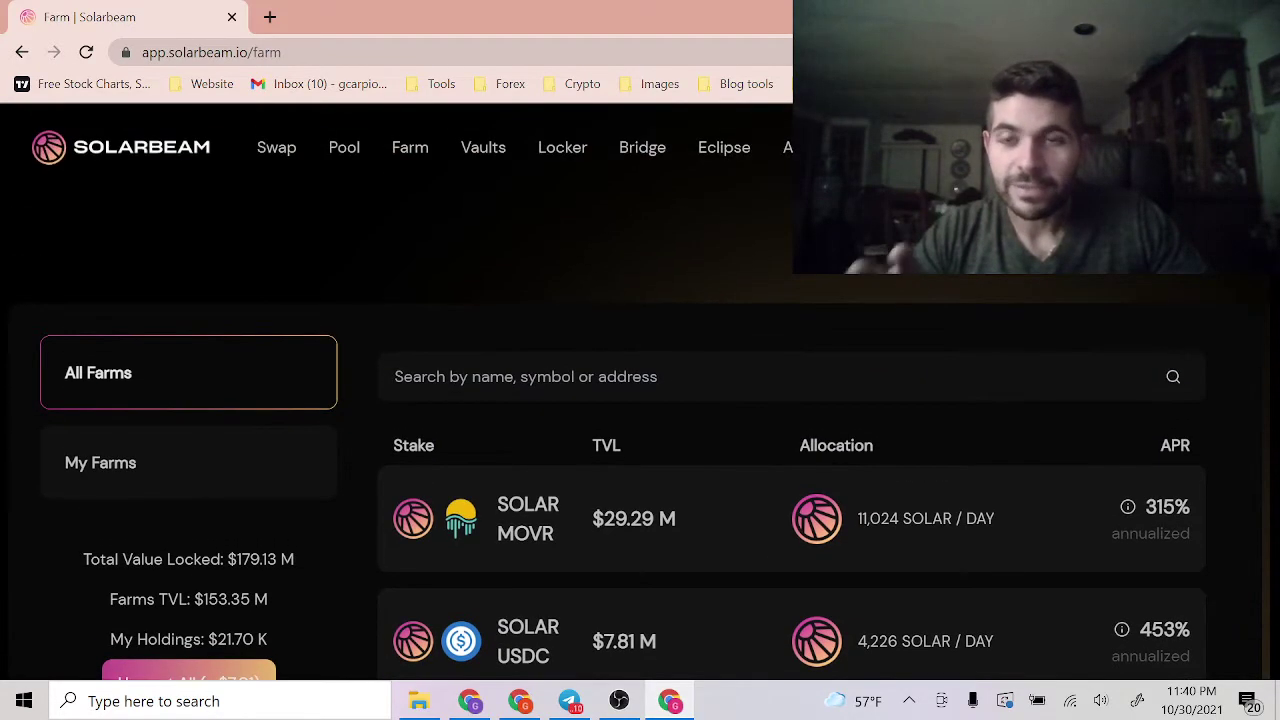
left_click(915, 148)
left_click(811, 279)
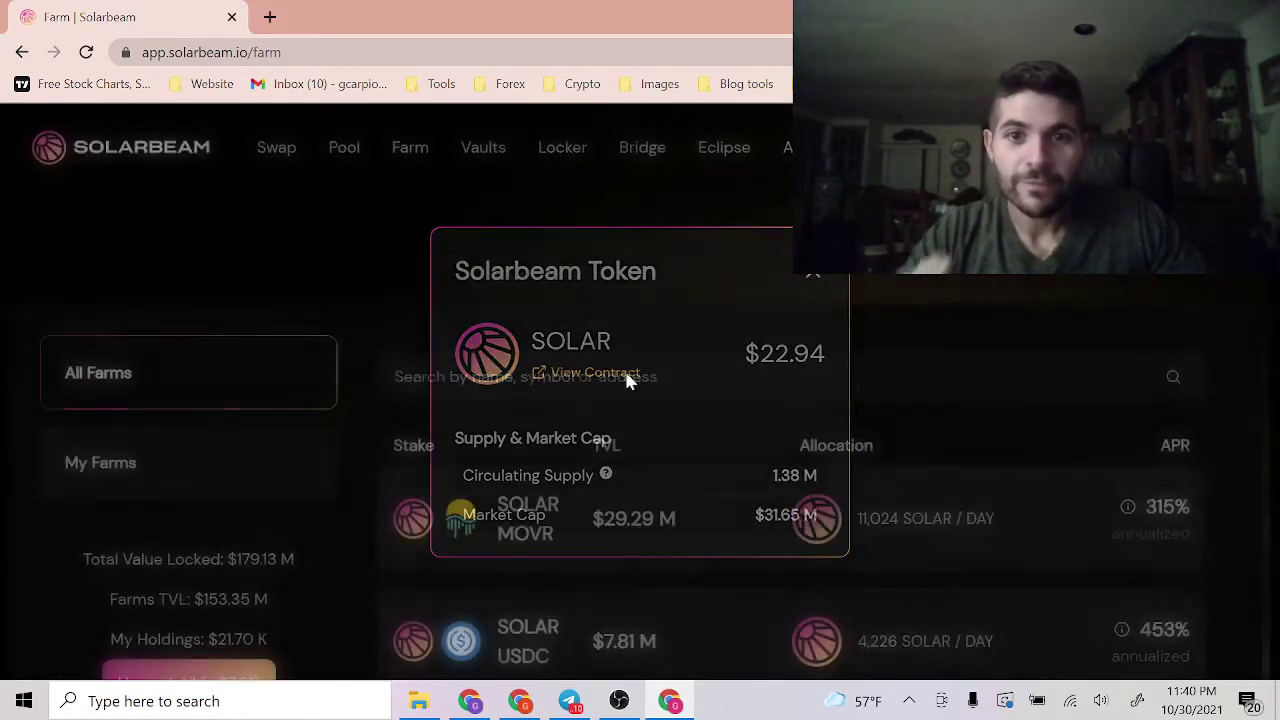
Expand the SOLAR/MOVR farm to review its wallet balance, staked amount and harvestable reward, and collapse it again
scroll(594, 370, "down", 2)
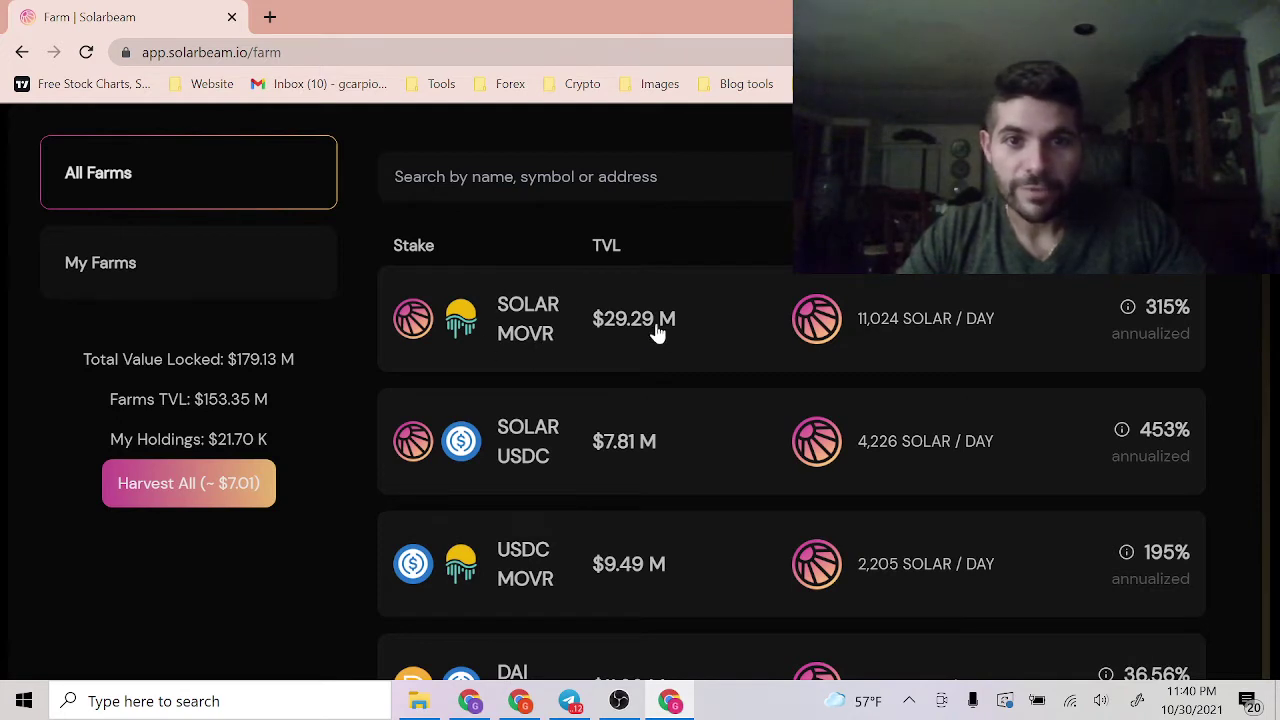
left_click(683, 330)
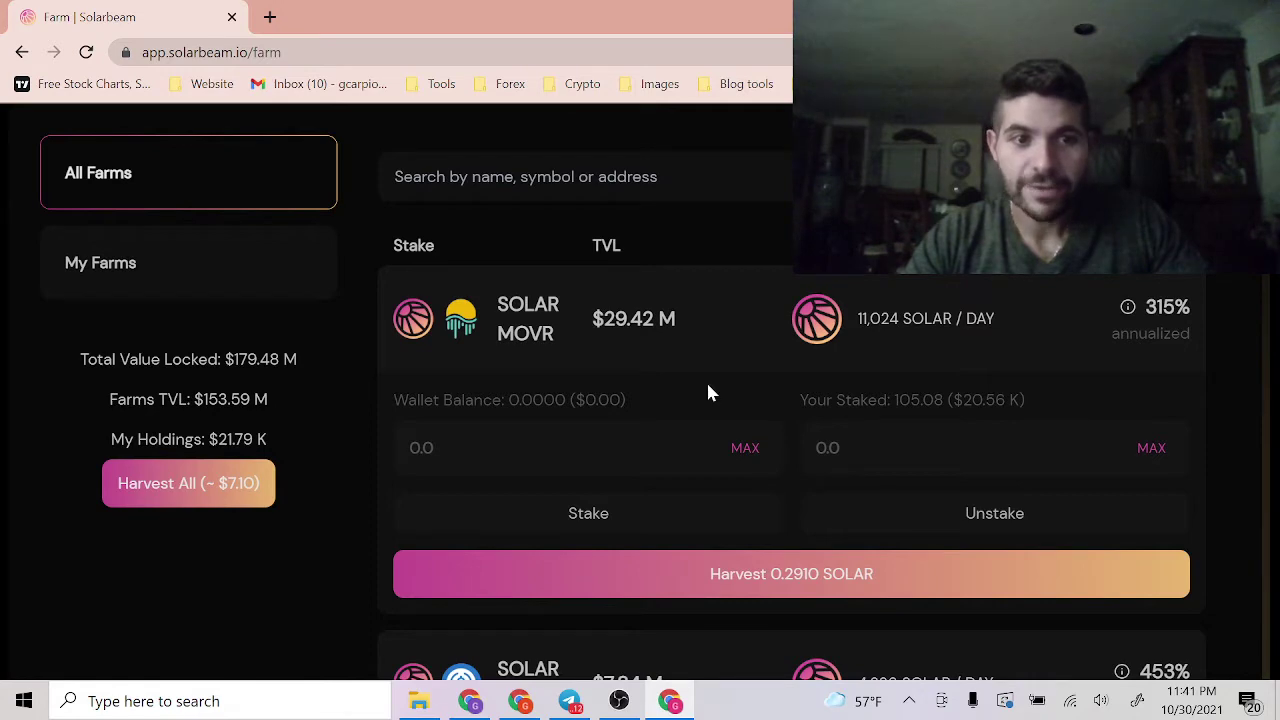
scroll(655, 428, "up", 1)
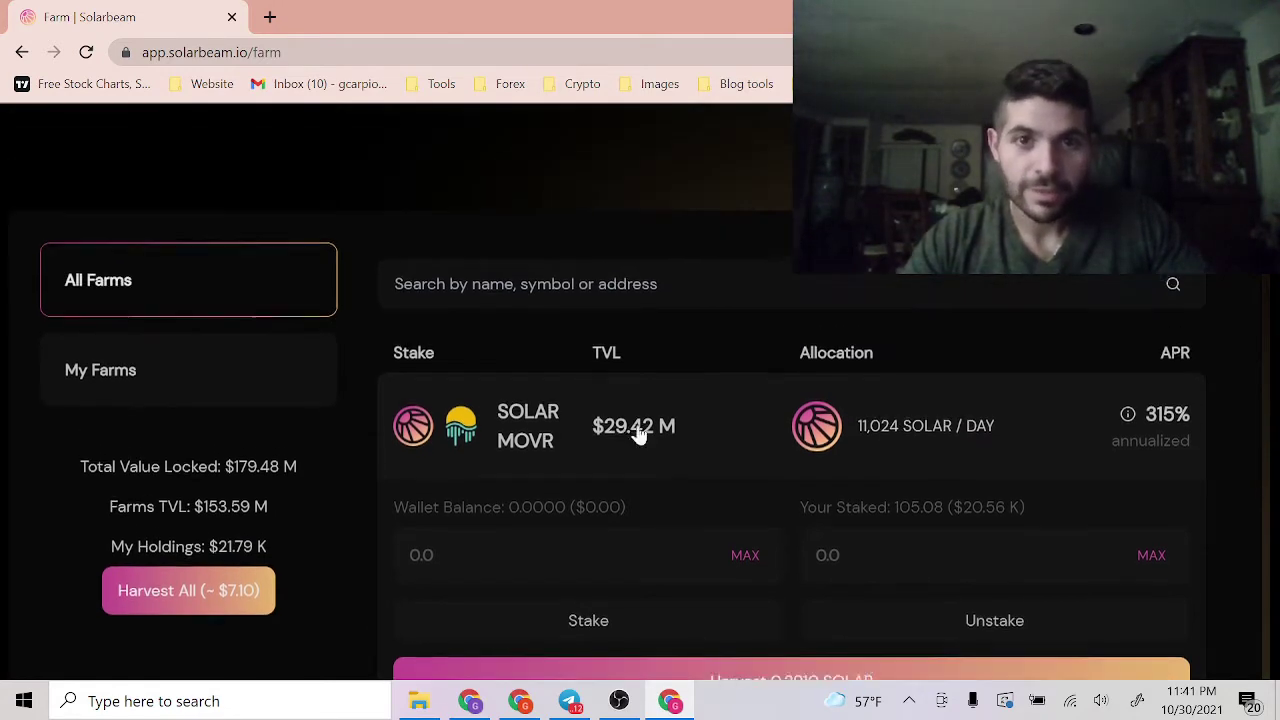
scroll(757, 306, "up", 1)
scroll(754, 271, "down", 2)
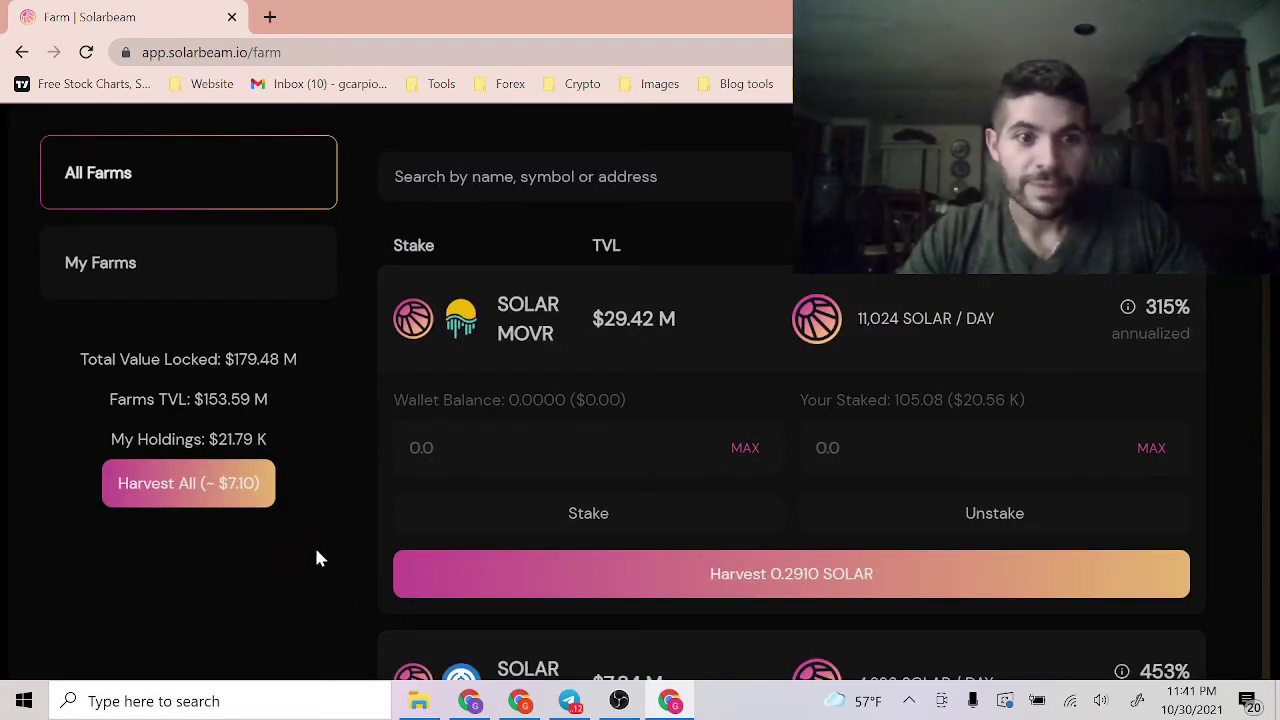
left_click(570, 330)
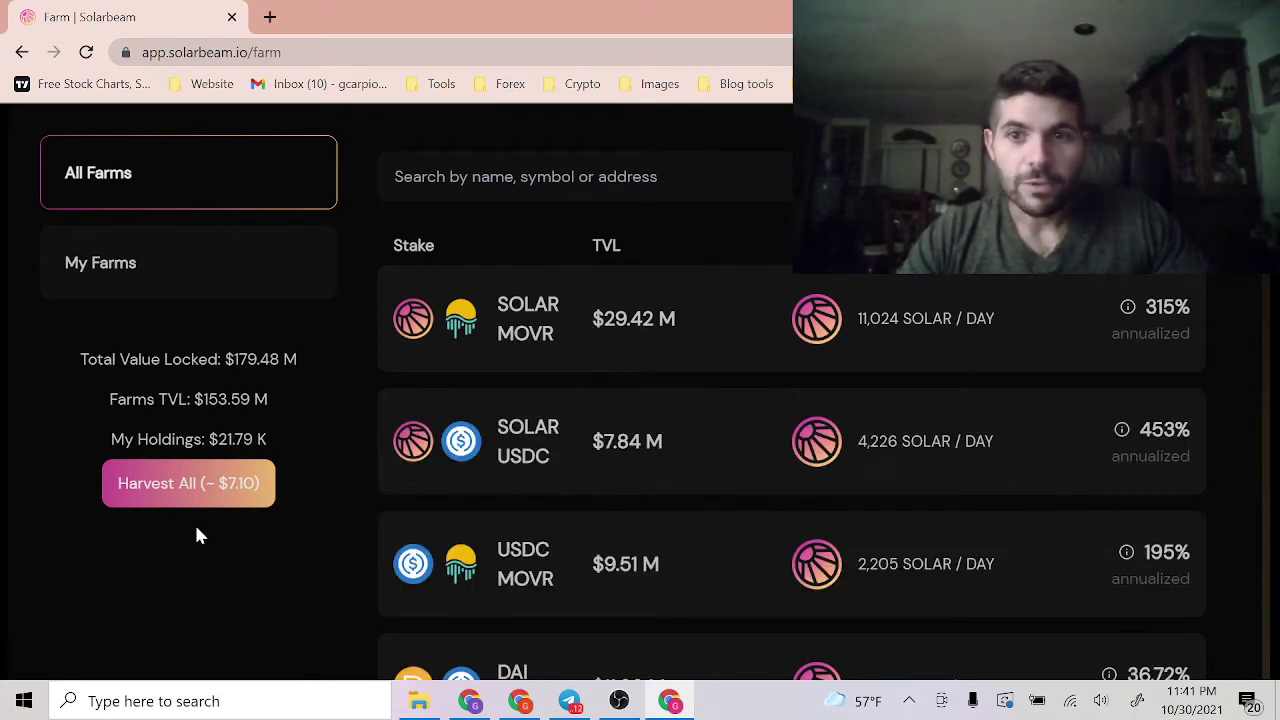
Harvest the rewards from all farms and confirm both resulting wallet transactions
scroll(197, 525, "down", 1)
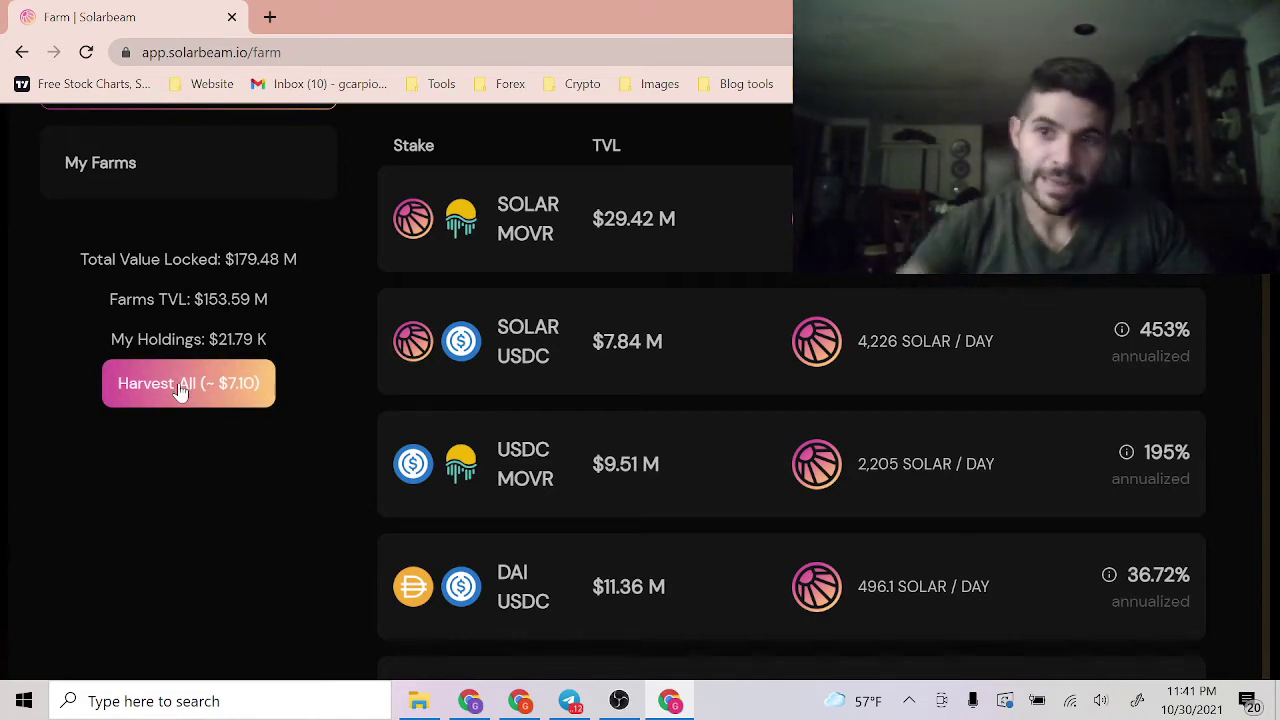
left_click(1121, 329)
key("Escape")
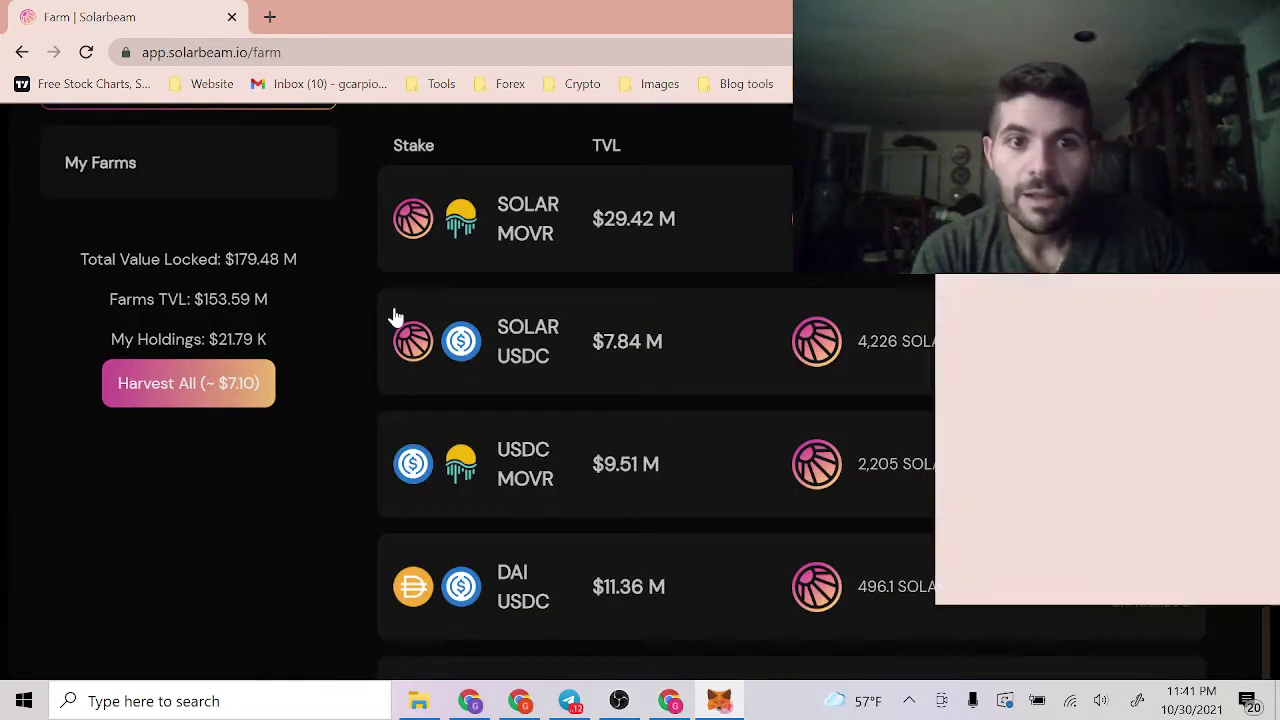
scroll(1137, 415, "down", 1)
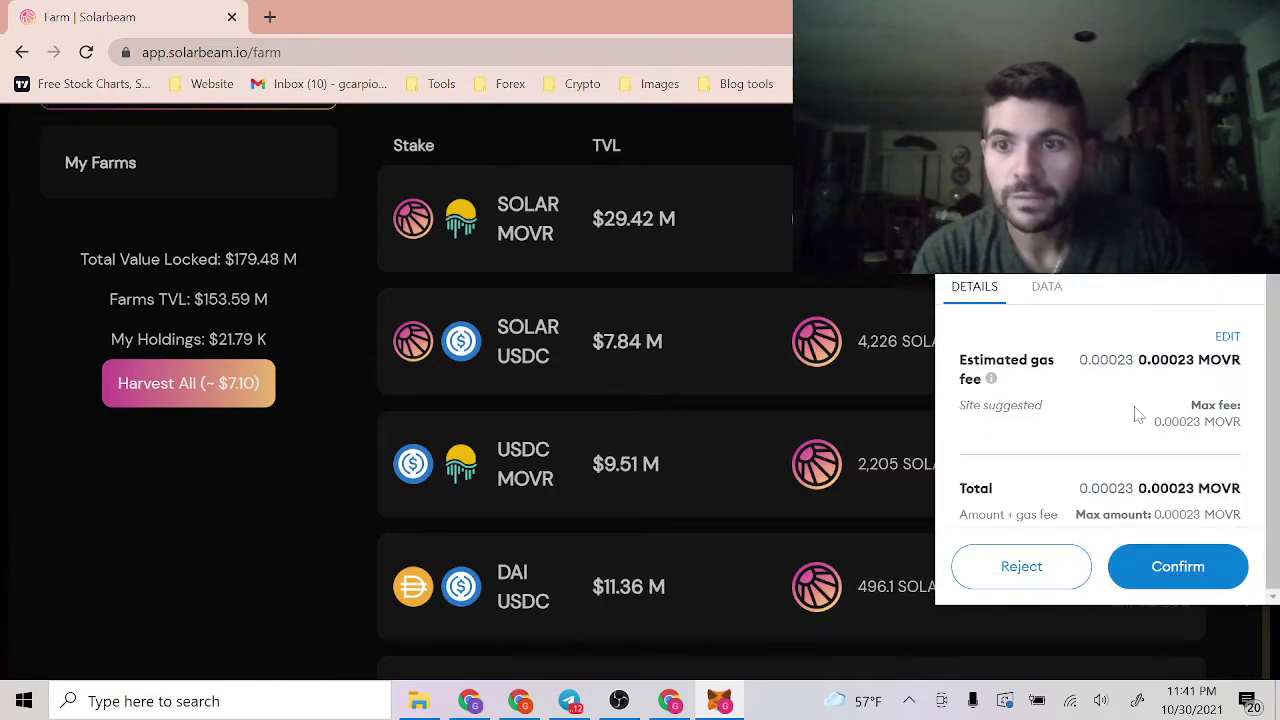
left_click(1158, 565)
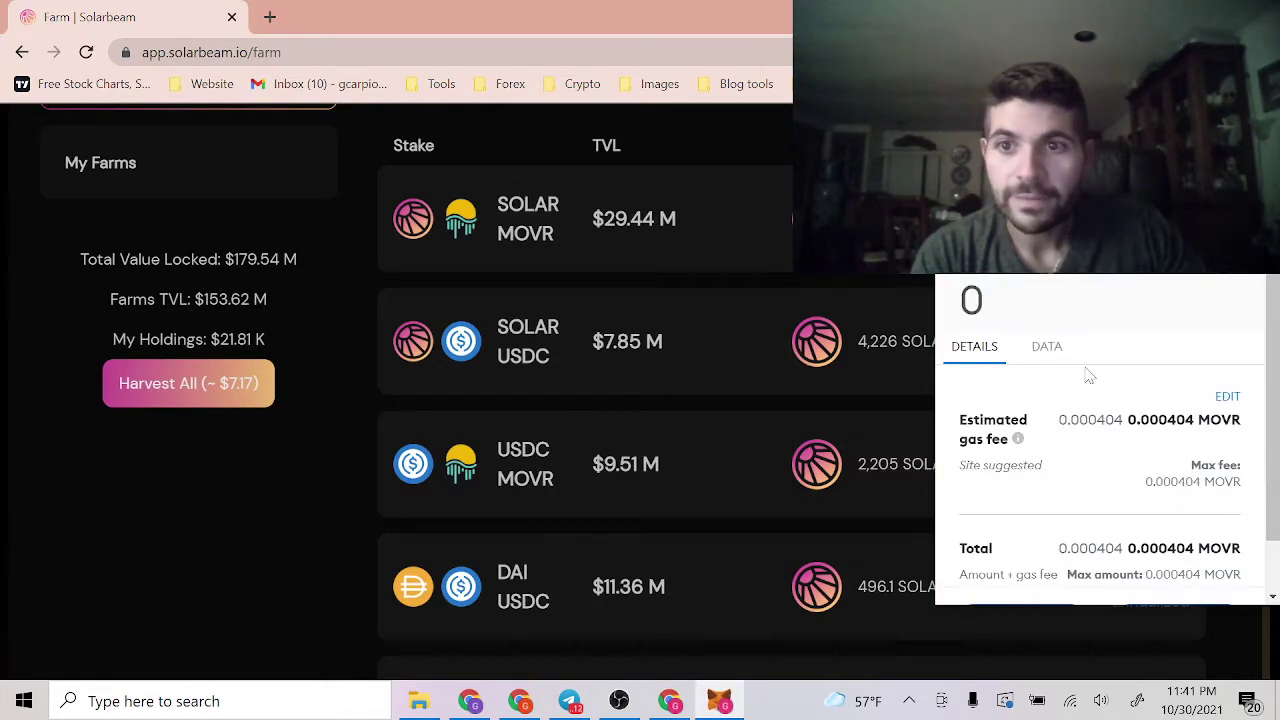
scroll(1086, 371, "down", 1)
left_click(1157, 567)
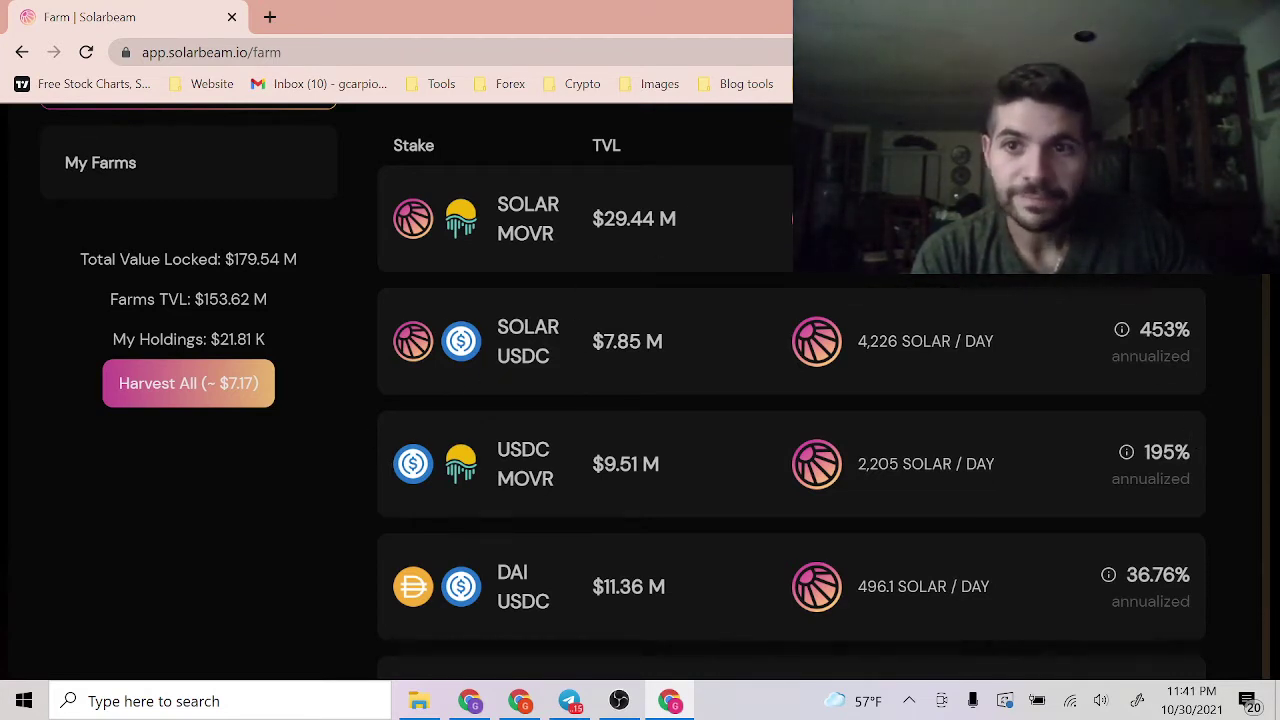
Check the status of the harvest transactions in the wallet's activity and return to the farm list
scroll(943, 390, "down", 2)
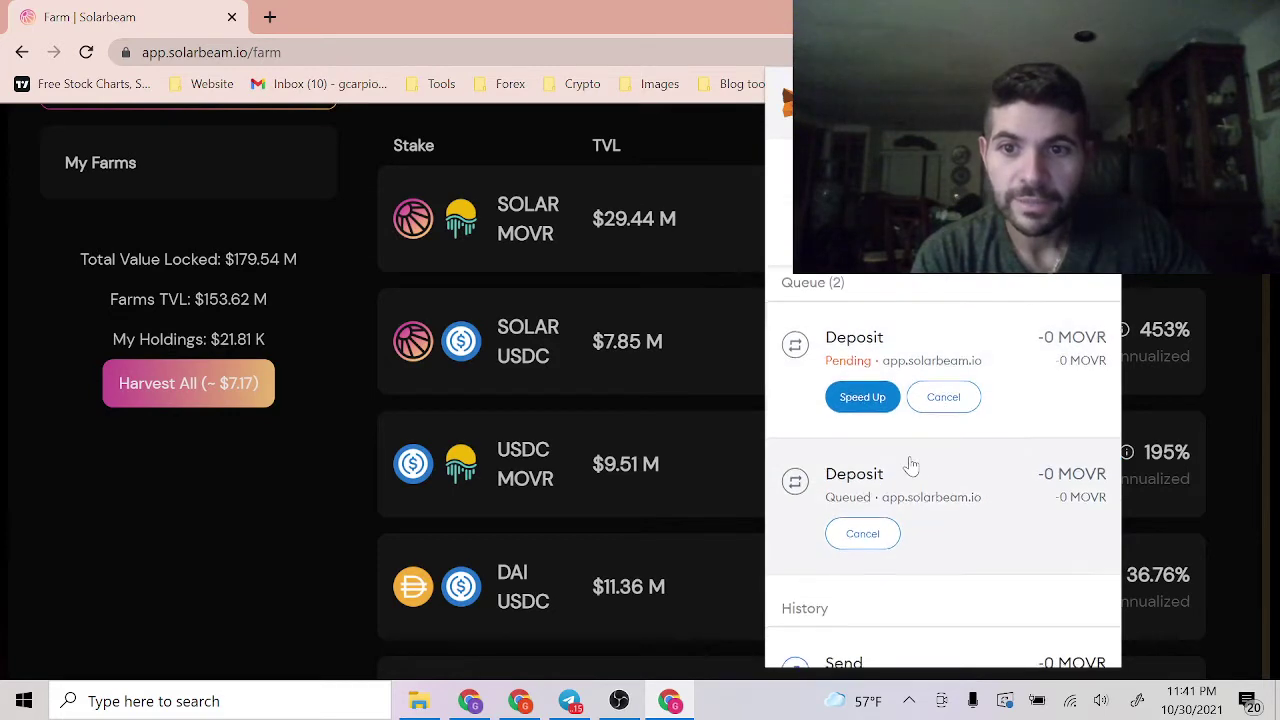
scroll(908, 465, "down", 2)
scroll(908, 468, "up", 4)
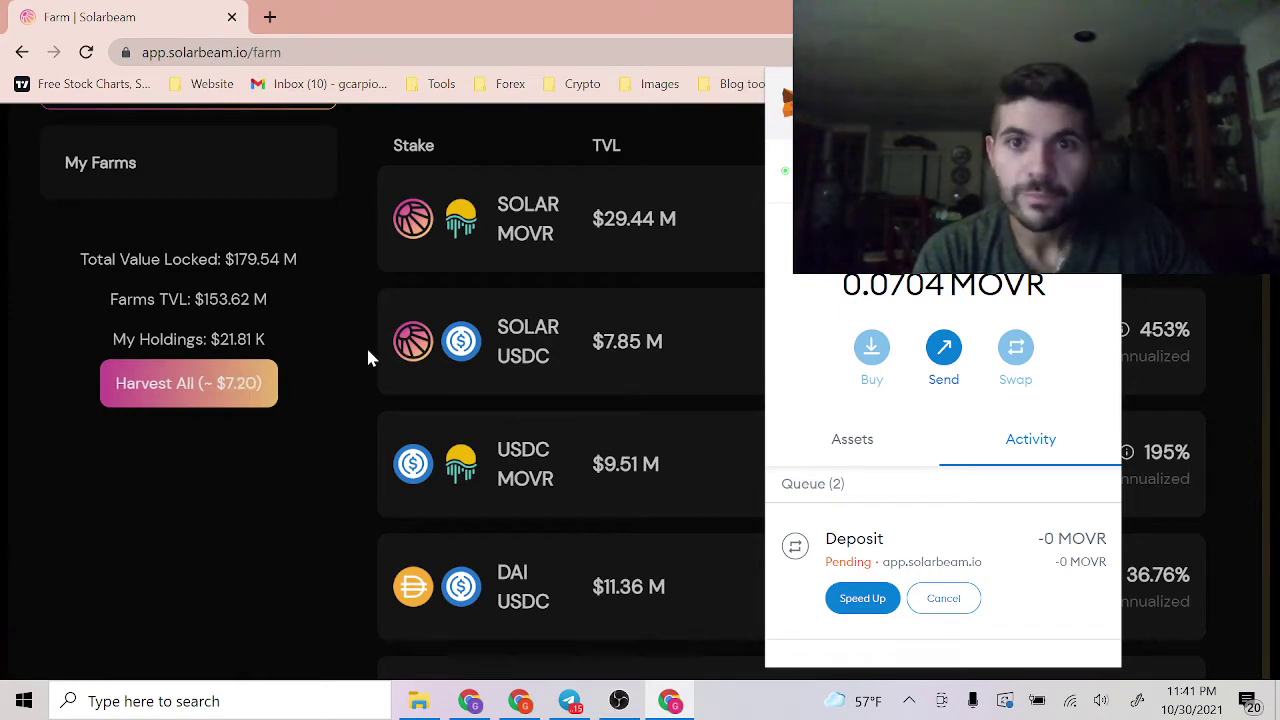
left_click(318, 308)
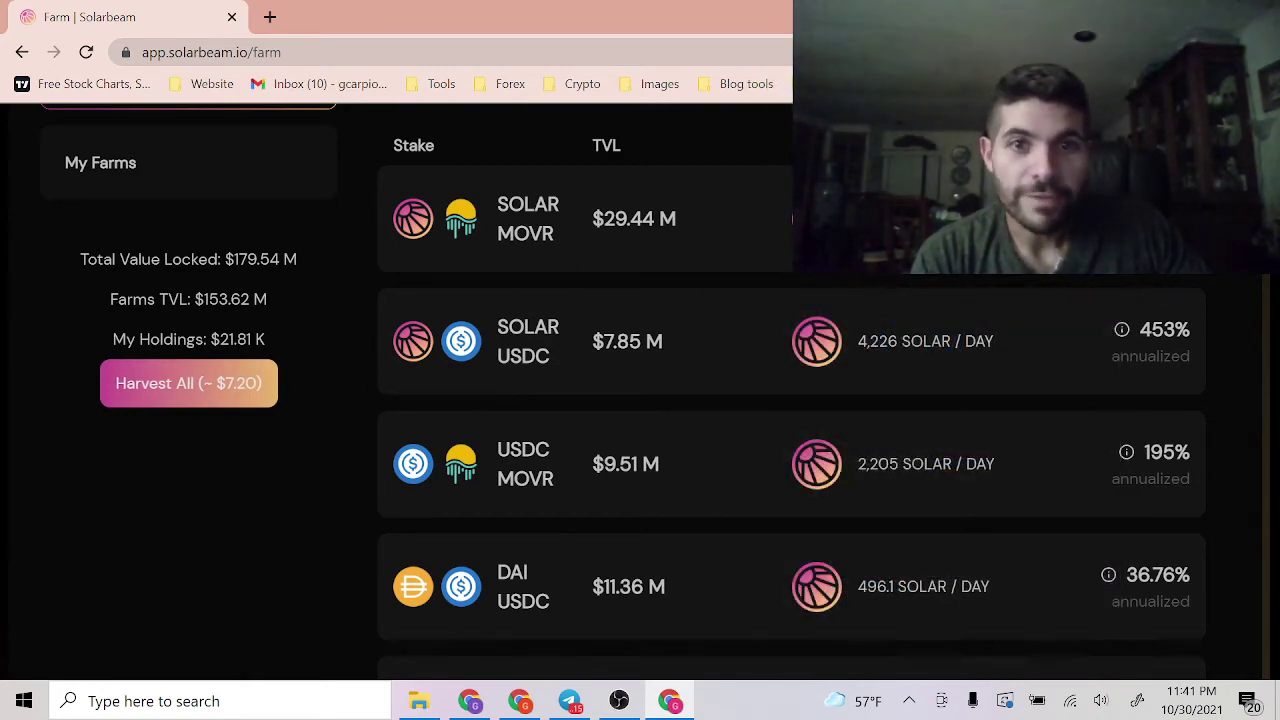
scroll(640, 390, "up", 3)
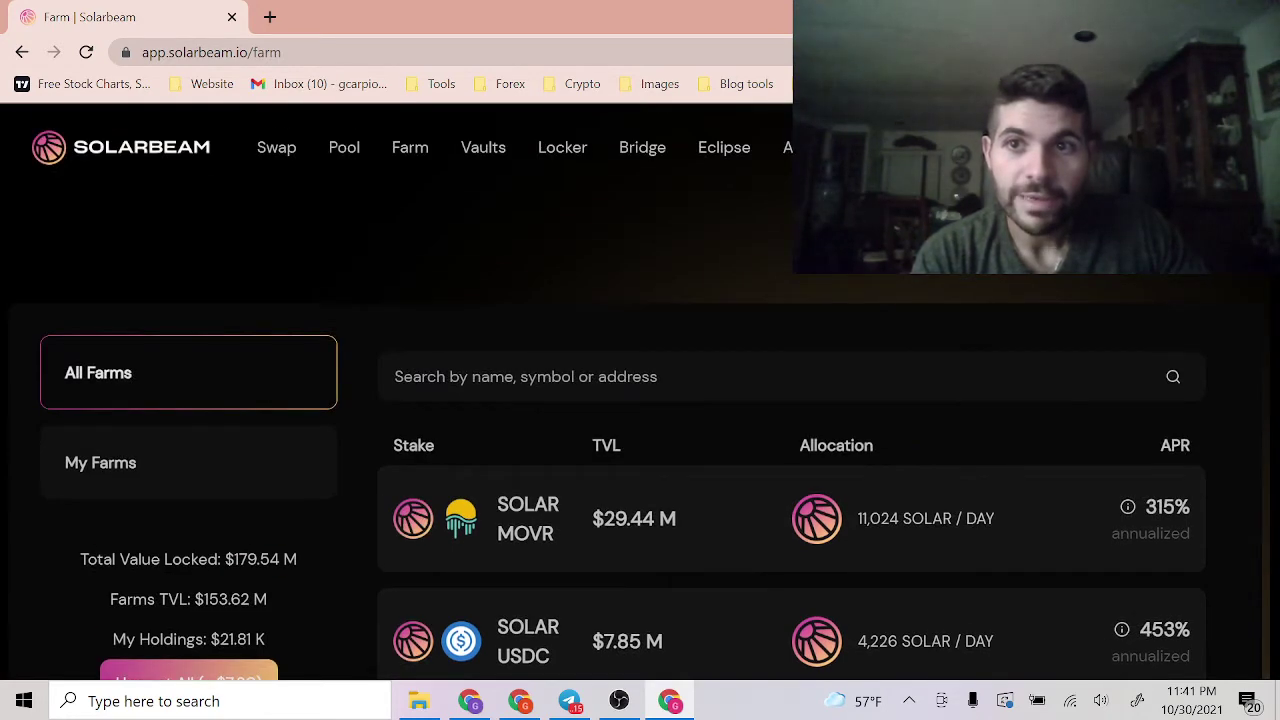
Open the wallet's asset list and check the MOVR and SOLAR balances following the harvest
left_click(1106, 52)
left_click(851, 436)
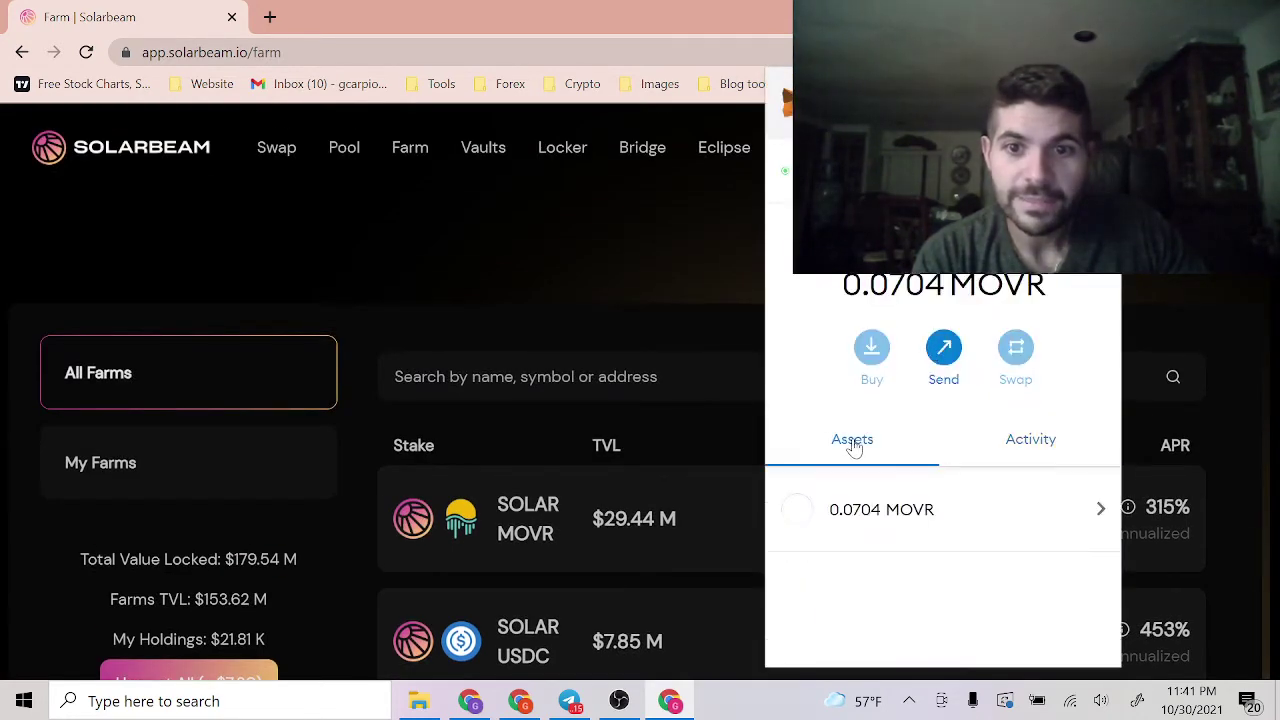
scroll(880, 460, "down", 3)
scroll(870, 400, "up", 1)
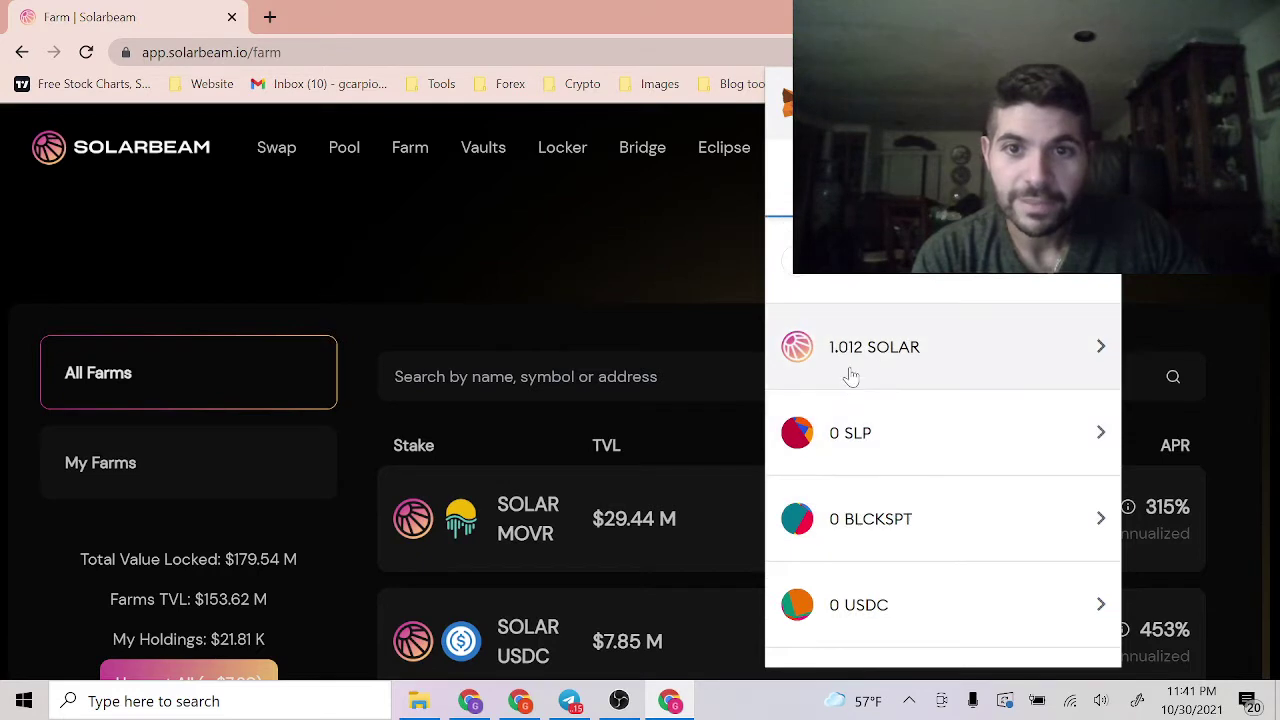
scroll(406, 492, "down", 1)
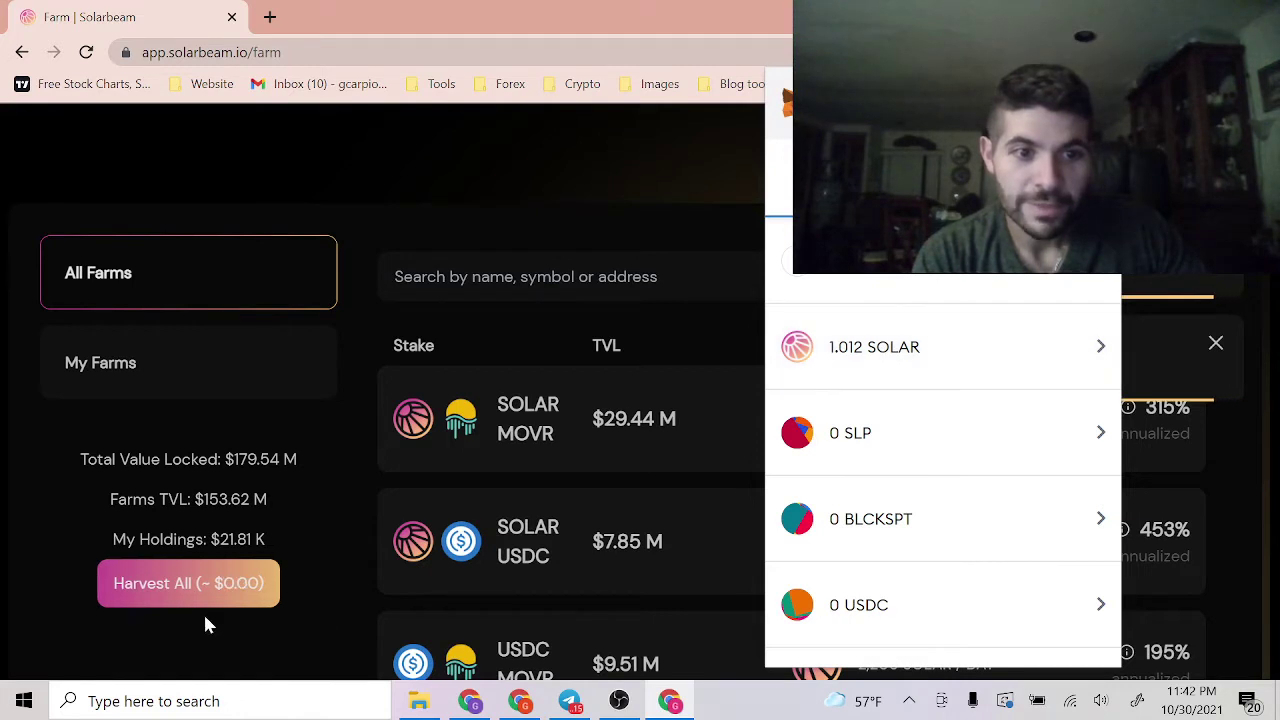
scroll(837, 371, "up", 3)
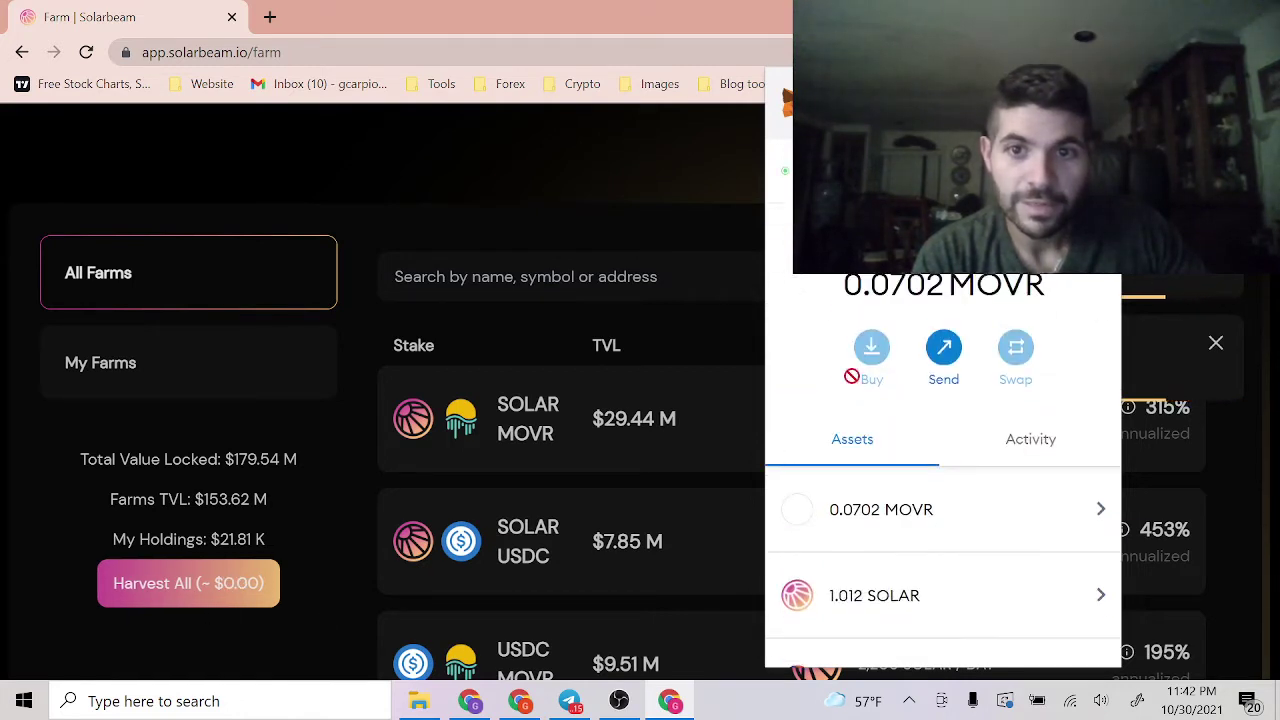
scroll(851, 400, "down", 3)
View the SOLAR asset's details in the wallet, return to the asset list and close the wallet
left_click(886, 408)
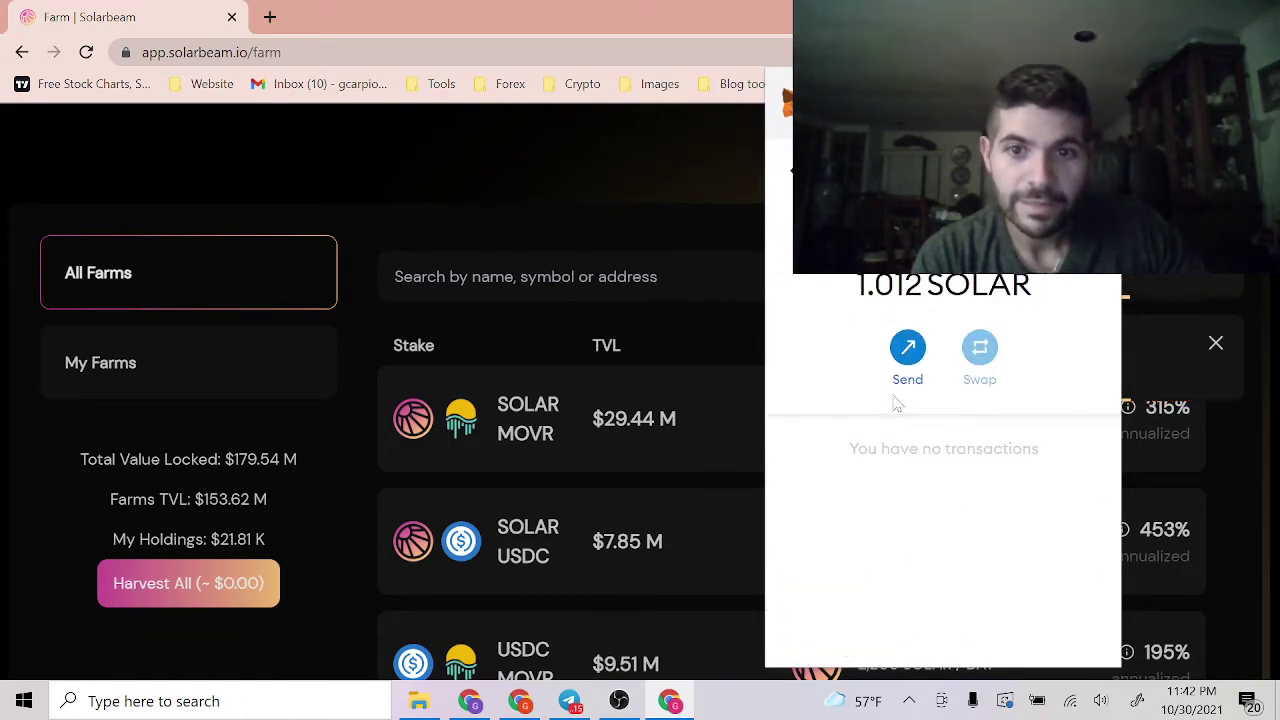
left_click(788, 172)
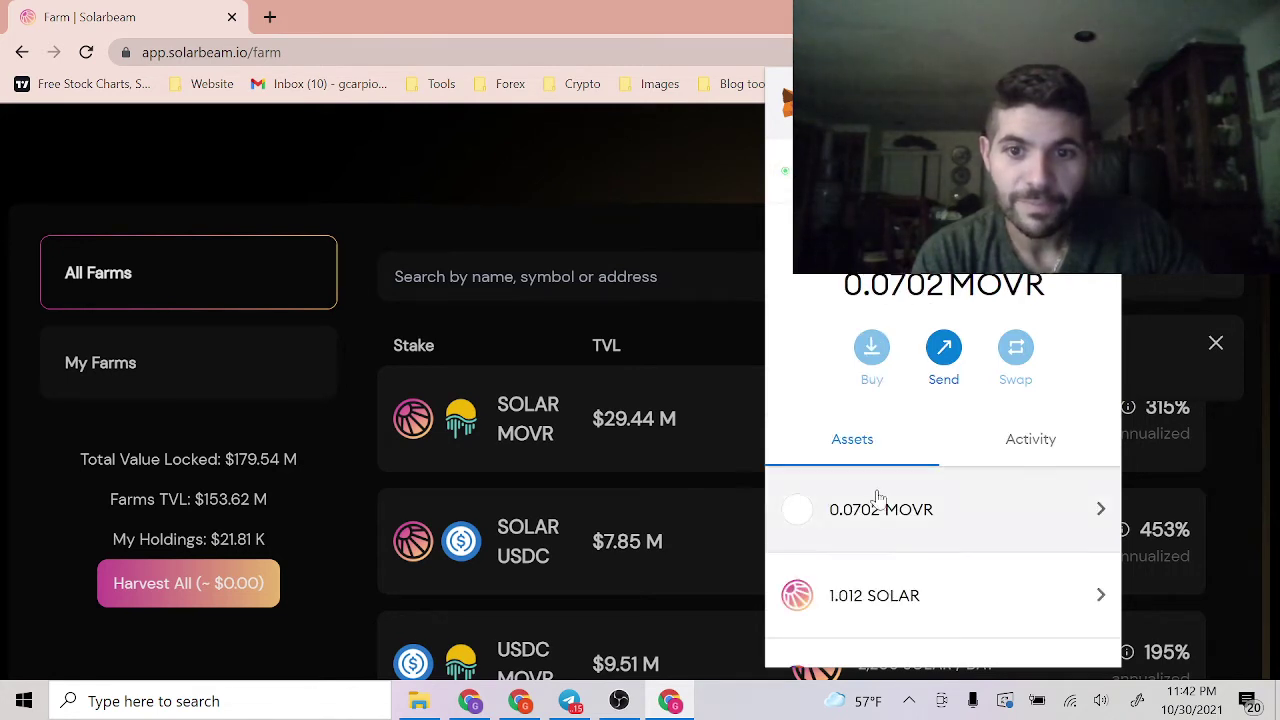
scroll(880, 500, "down", 2)
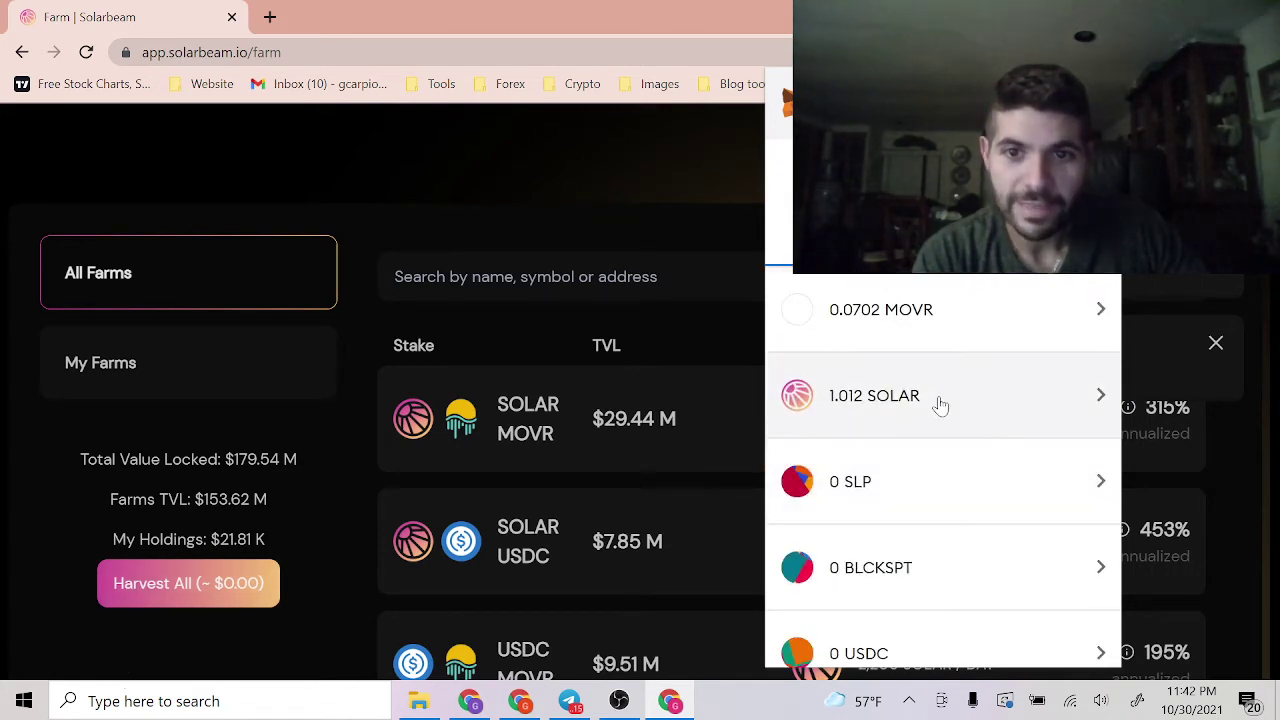
scroll(1023, 289, "up", 2)
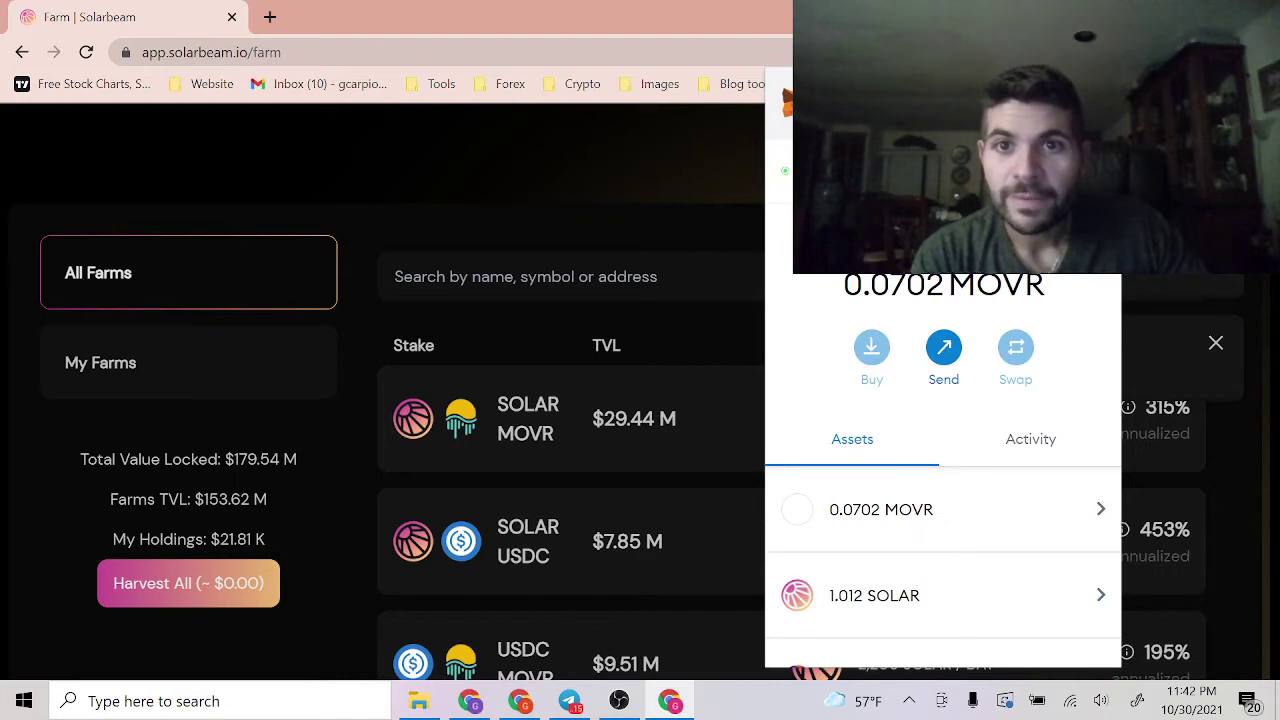
left_click(541, 161)
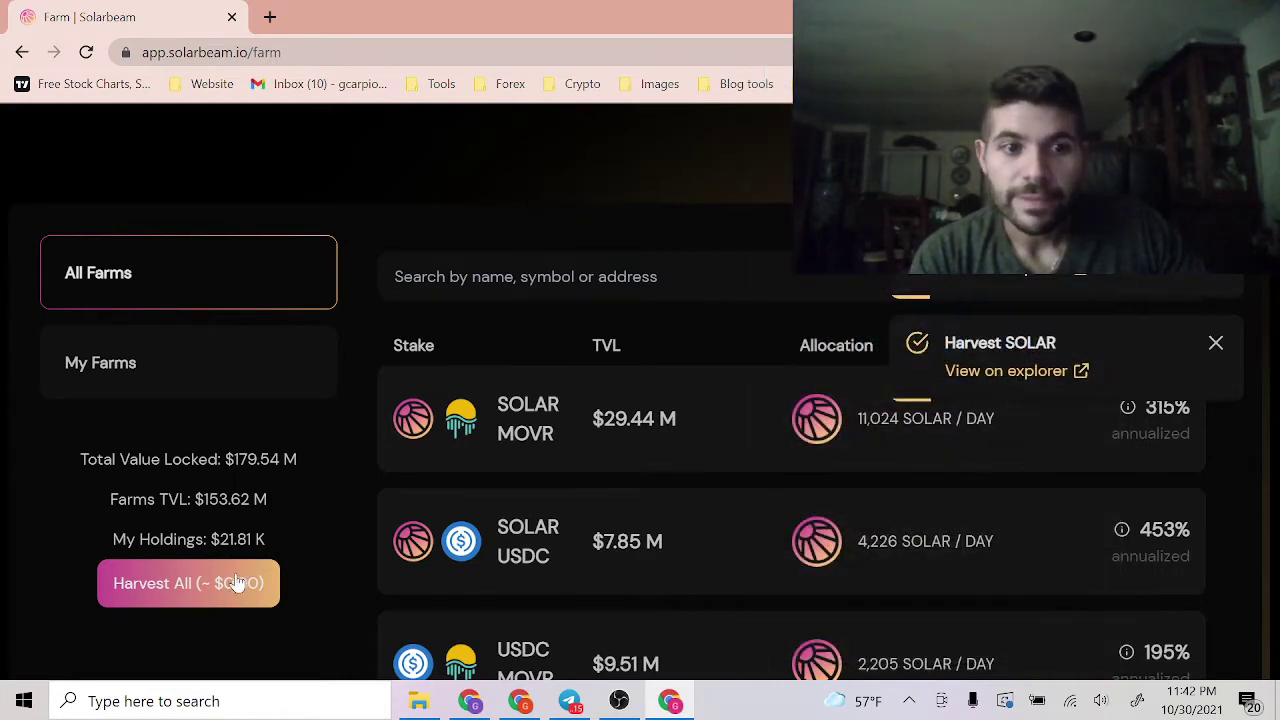
Reopen the wallet to recheck the SOLAR asset's details, and go back to the farm list
scroll(237, 583, "up", 1)
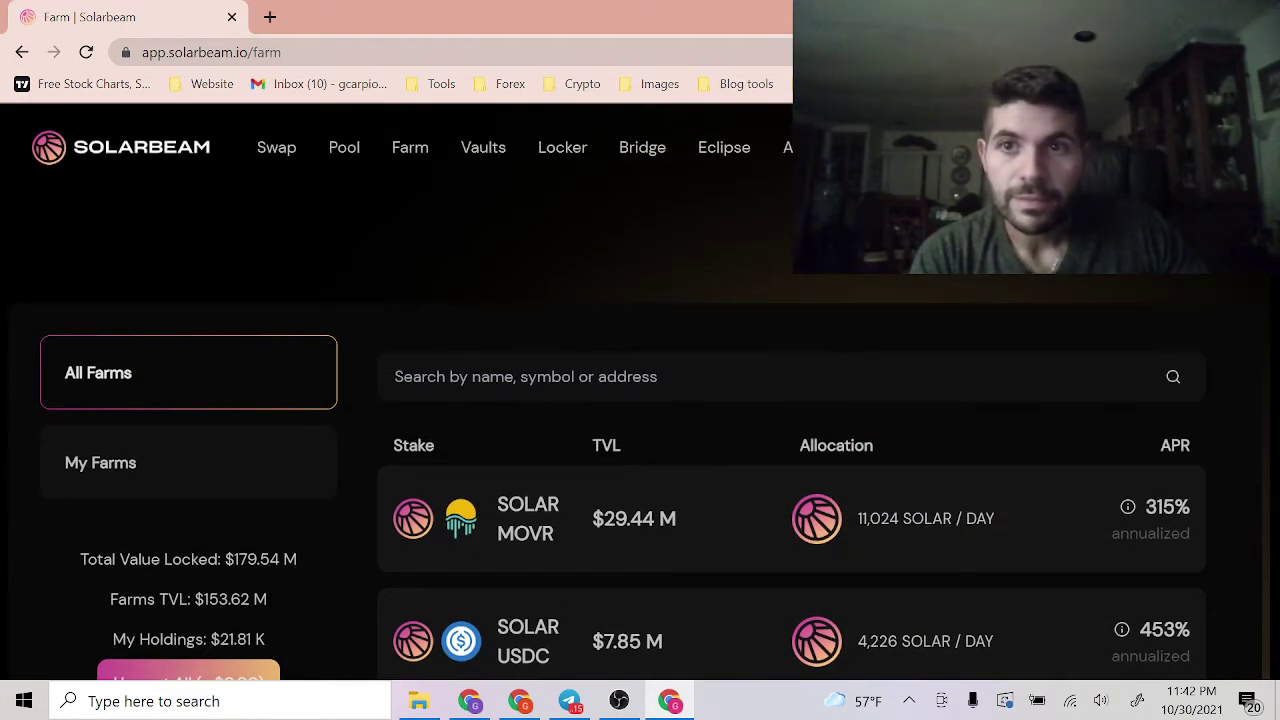
scroll(840, 432, "down", 1)
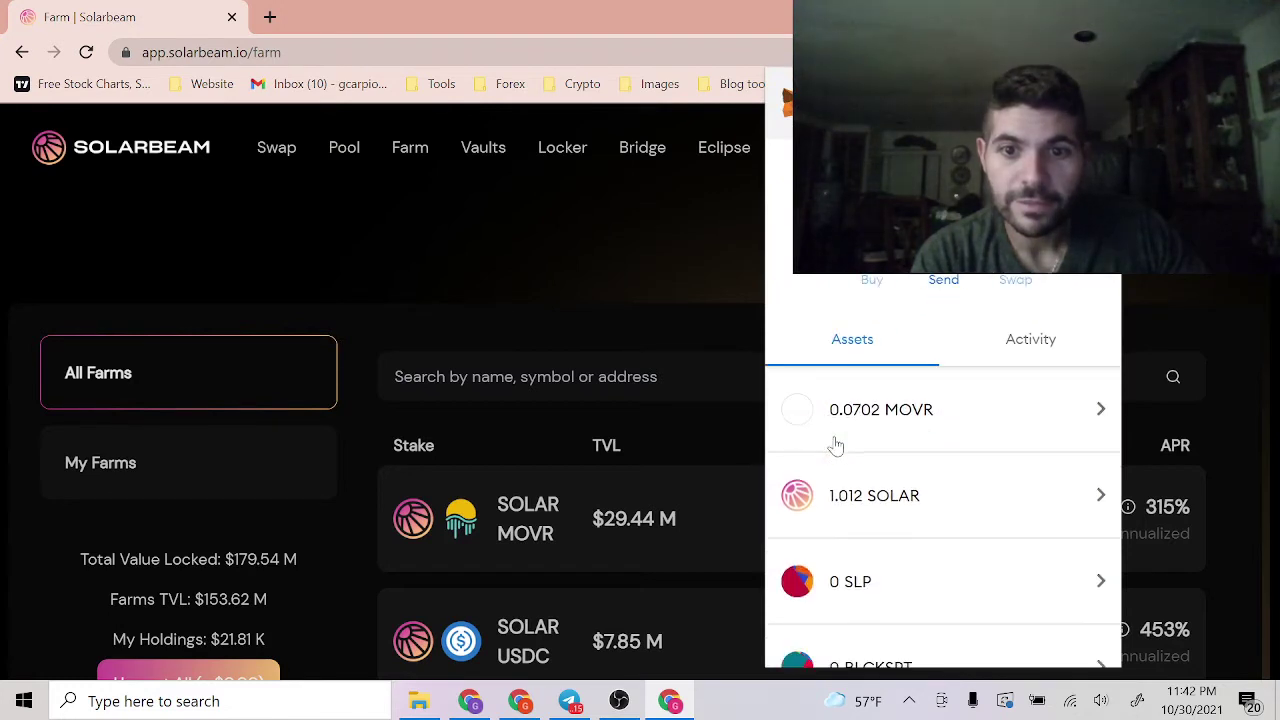
scroll(894, 491, "down", 1)
left_click(890, 423)
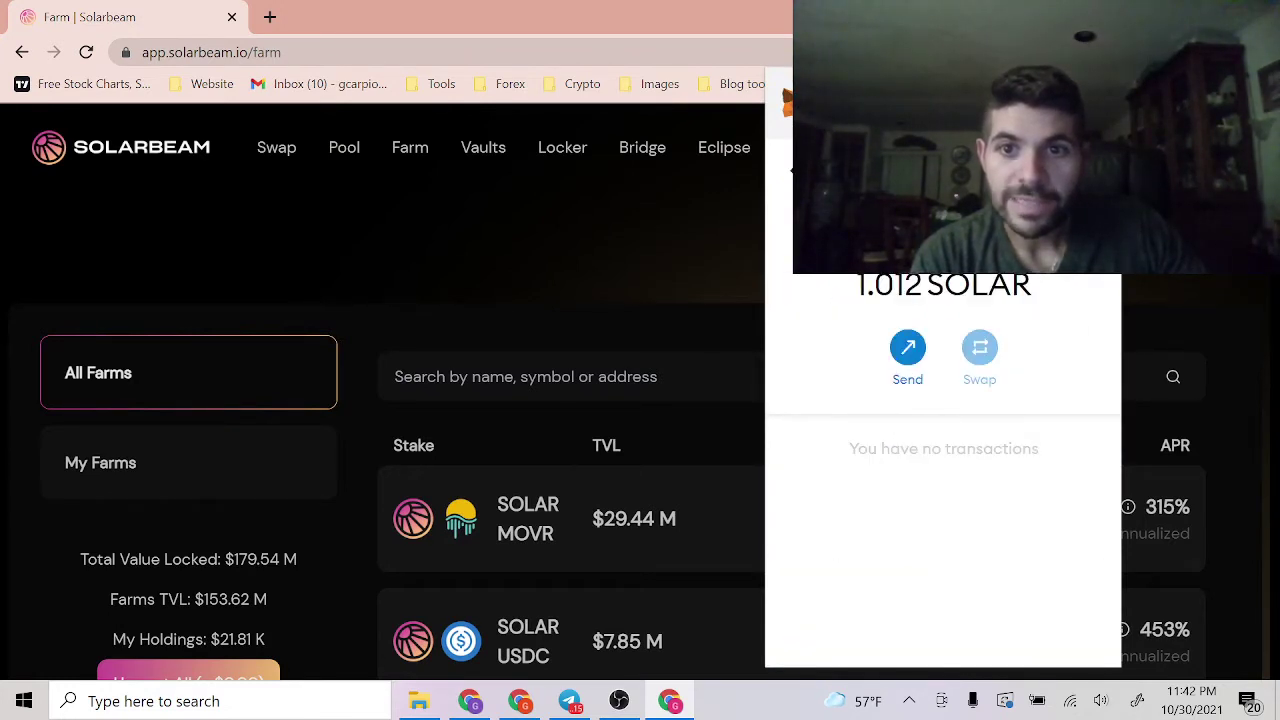
left_click(788, 170)
scroll(371, 406, "down", 3)
left_click(330, 410)
scroll(433, 443, "up", 3)
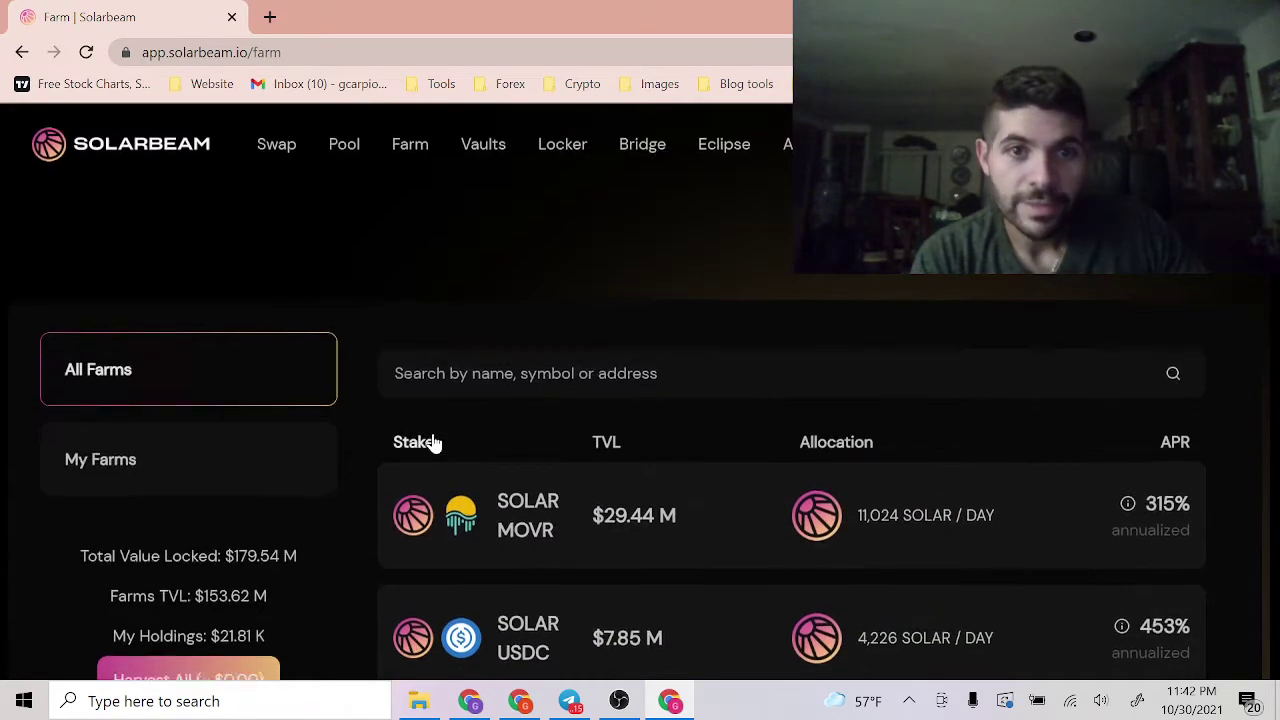
Expand the SOLAR/MOVR farm to review its staked amount and newly accrued reward
scroll(597, 477, "down", 2)
left_click(671, 320)
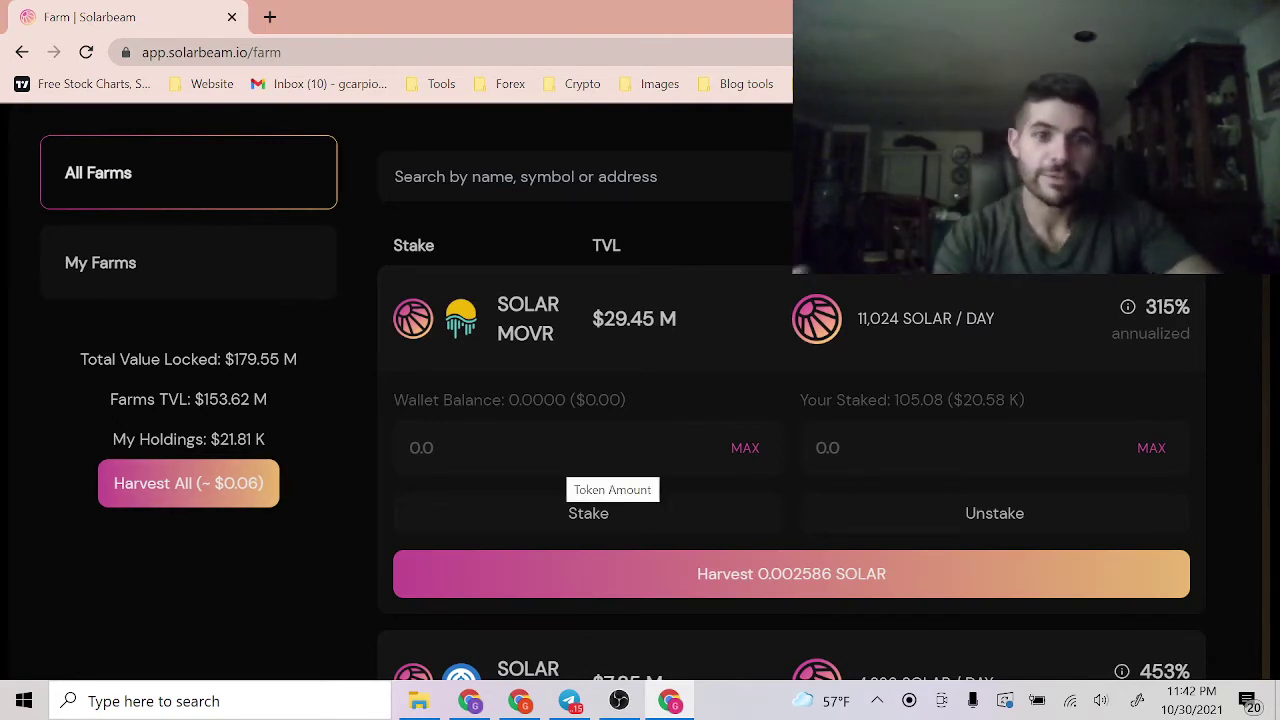
scroll(610, 470, "up", 2)
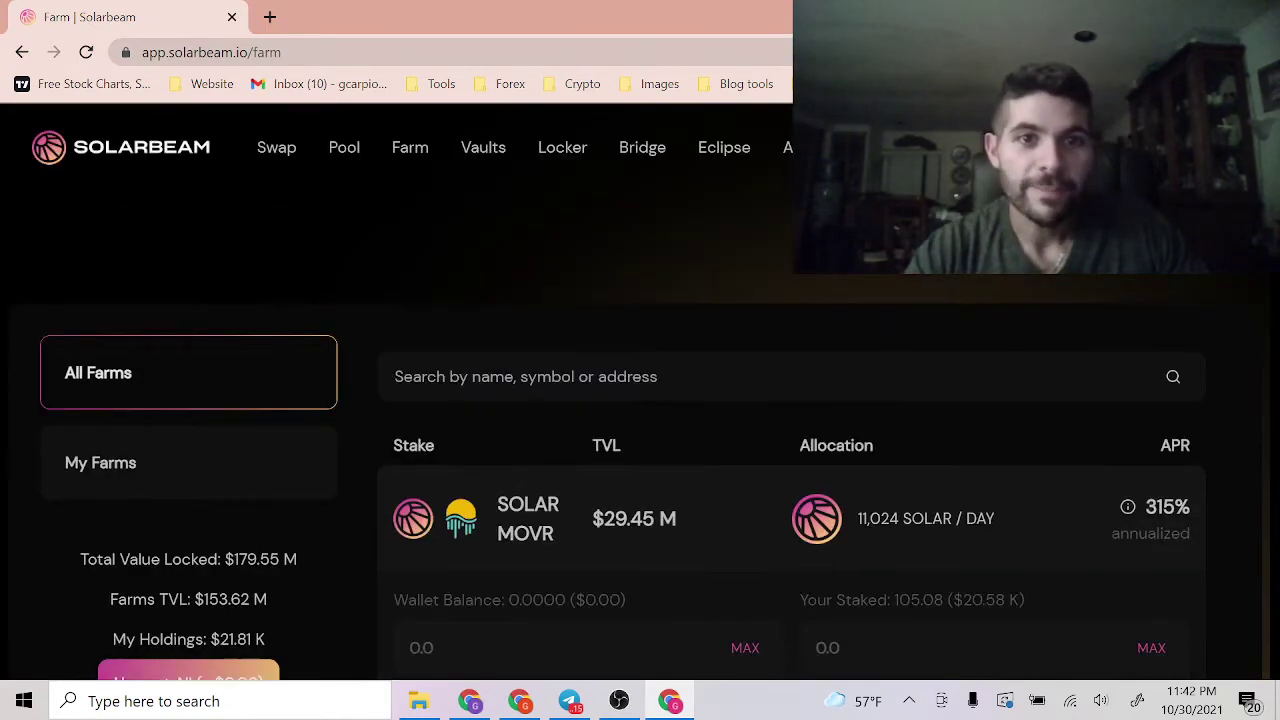
On the swap page, choose SOLAR as the token to swap from and enter an amount of .5
left_click(278, 155)
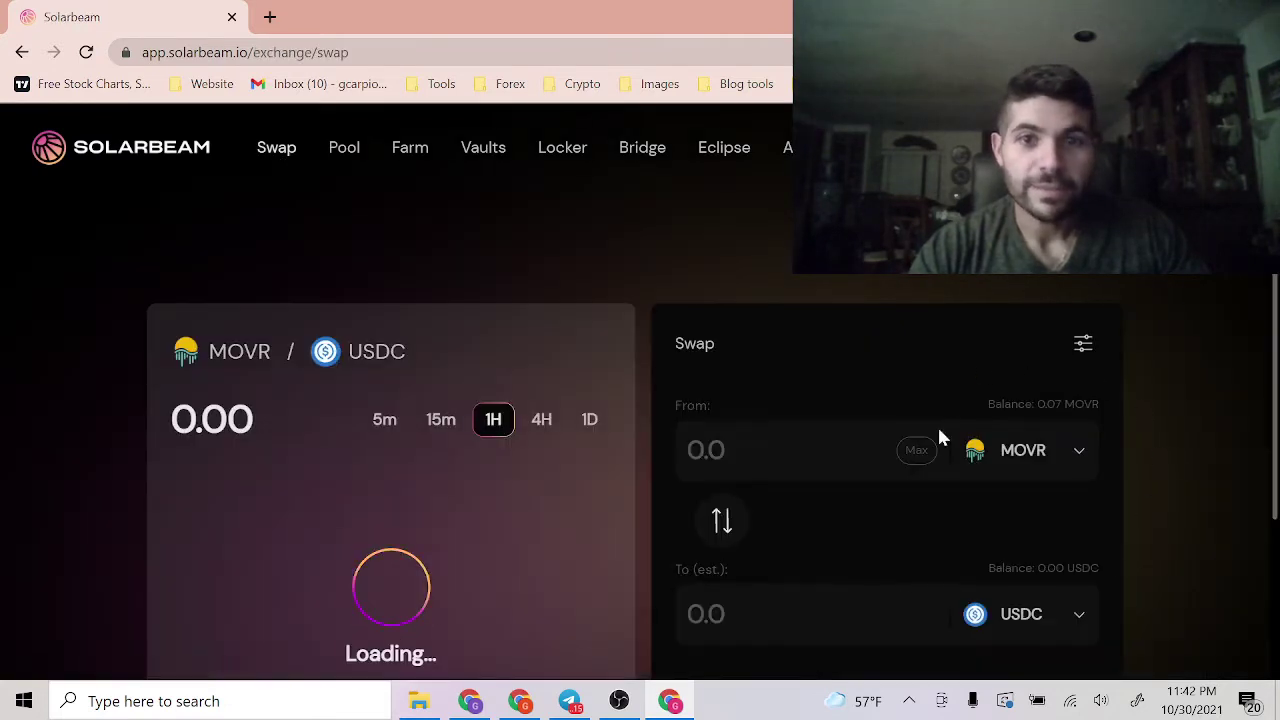
left_click(1035, 365)
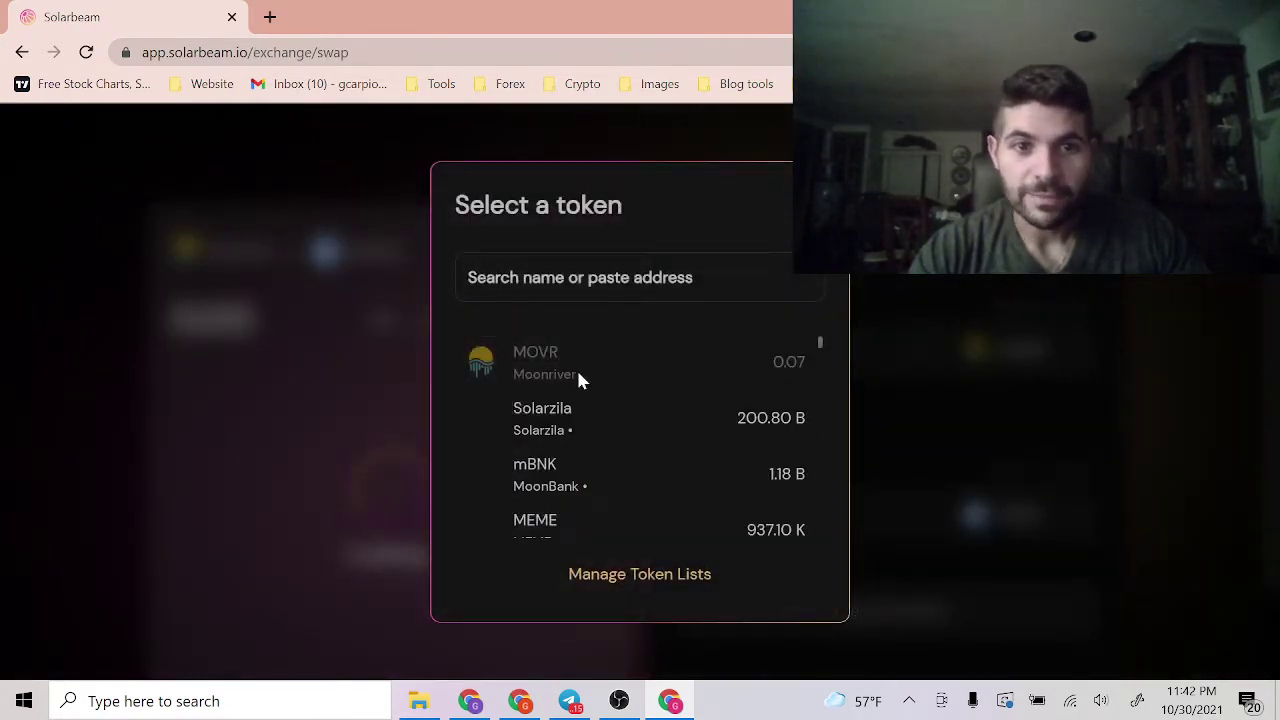
scroll(650, 422, "down", 2)
scroll(640, 420, "down", 1)
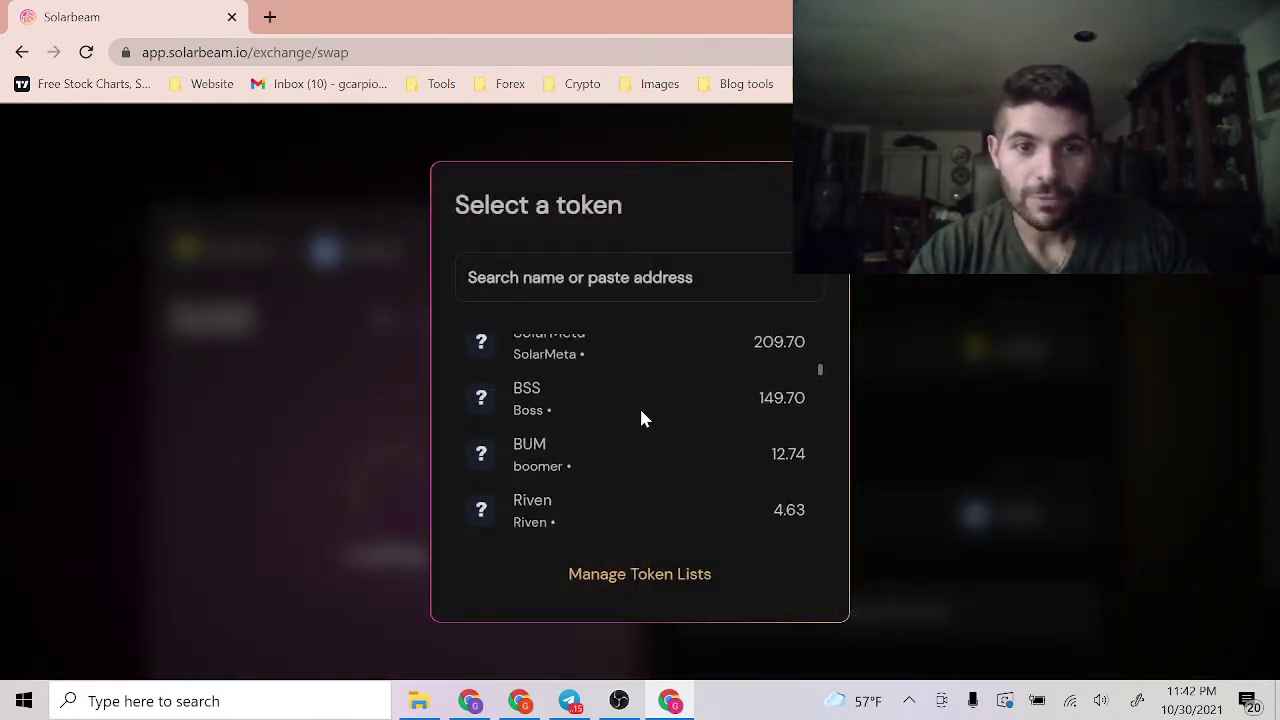
scroll(623, 440, "down", 2)
left_click(593, 471)
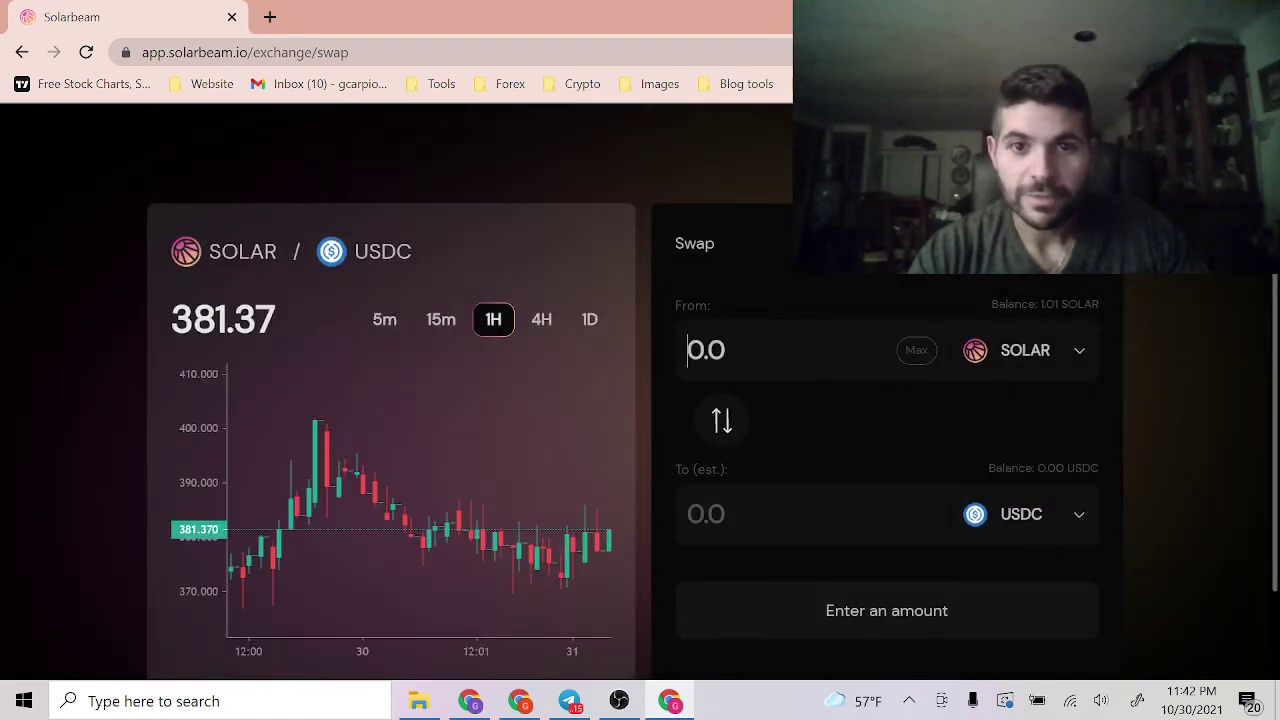
type(".5")
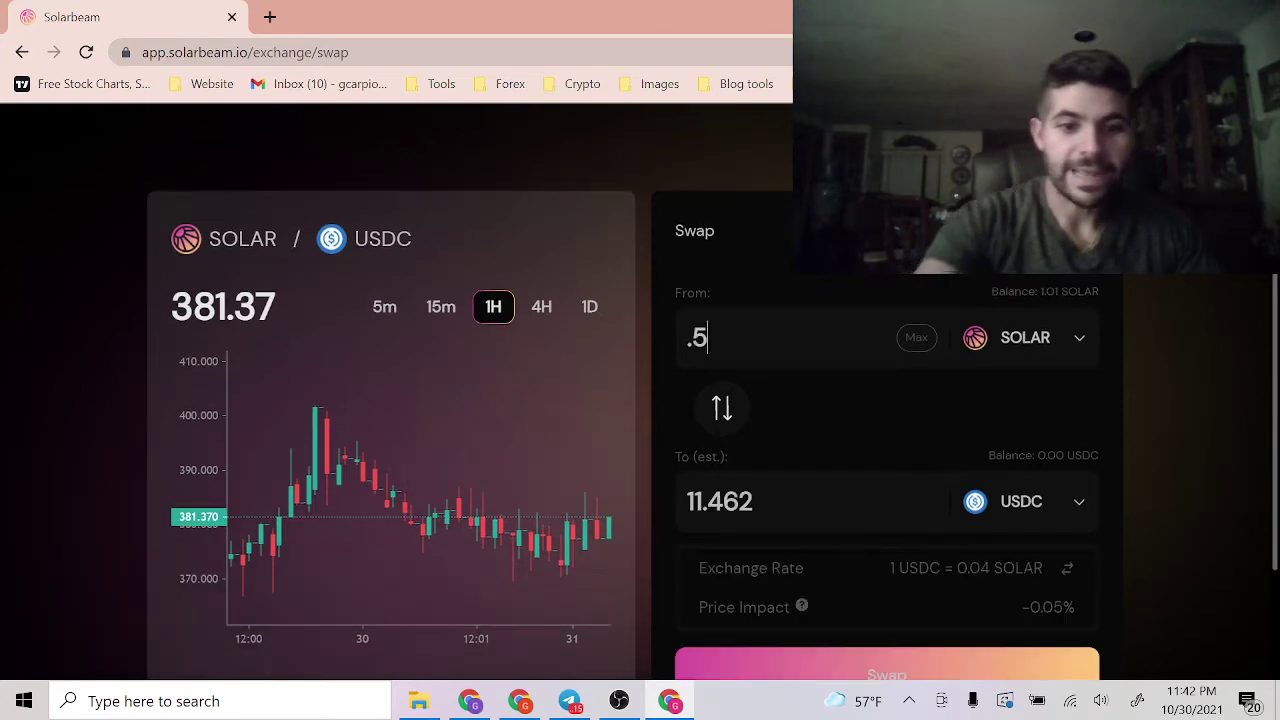
Browse the tokens available to receive in the swap and close the list without choosing one
left_click(1027, 500)
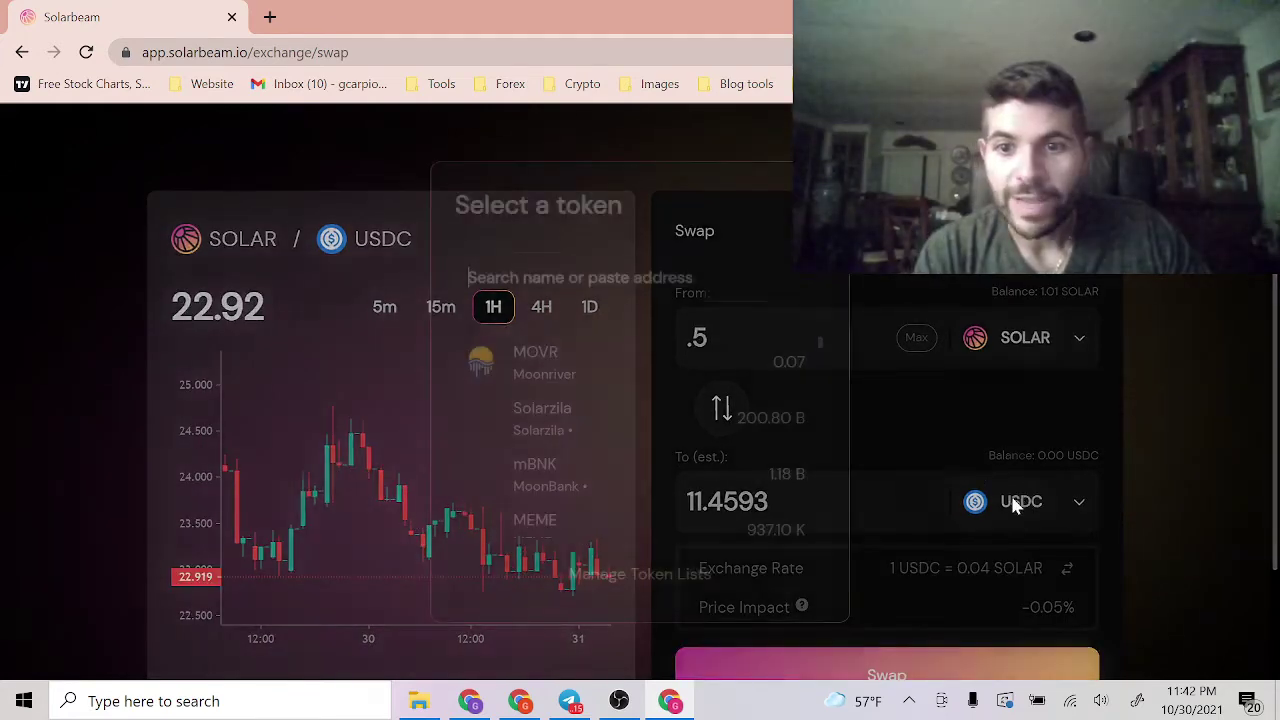
scroll(555, 452, "down", 6)
scroll(565, 448, "up", 5)
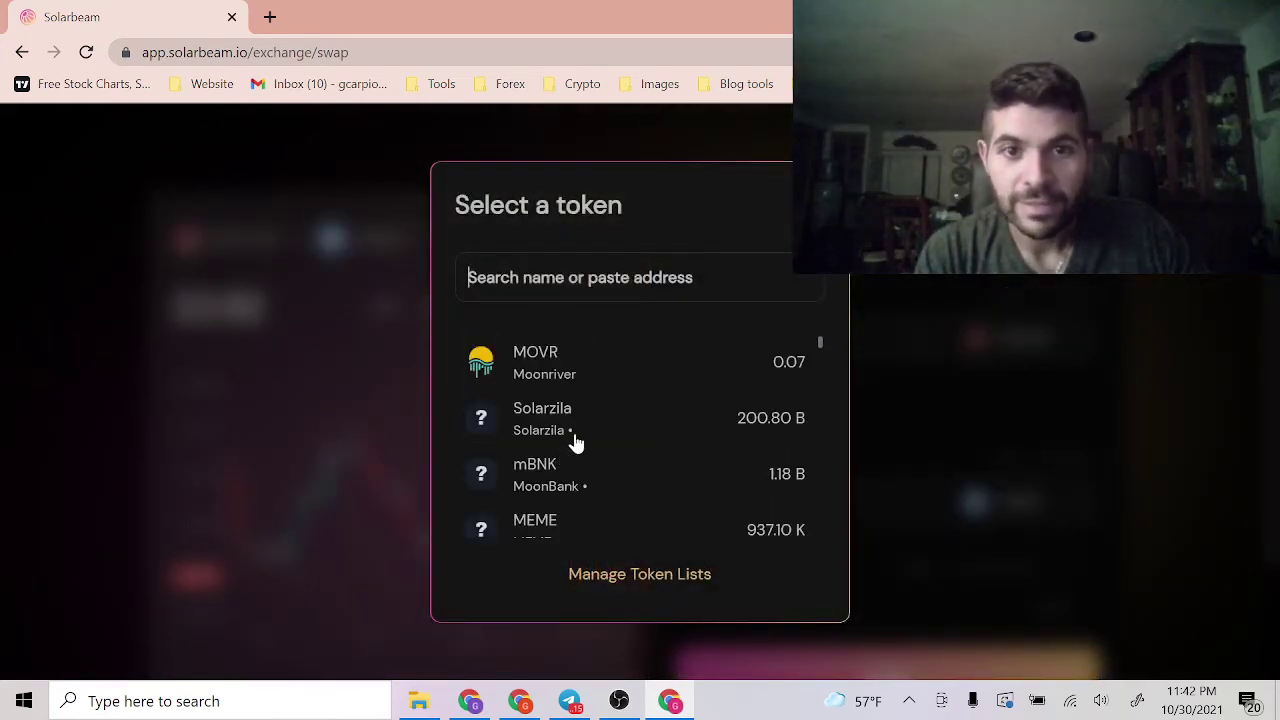
left_click(415, 333)
scroll(415, 333, "up", 1)
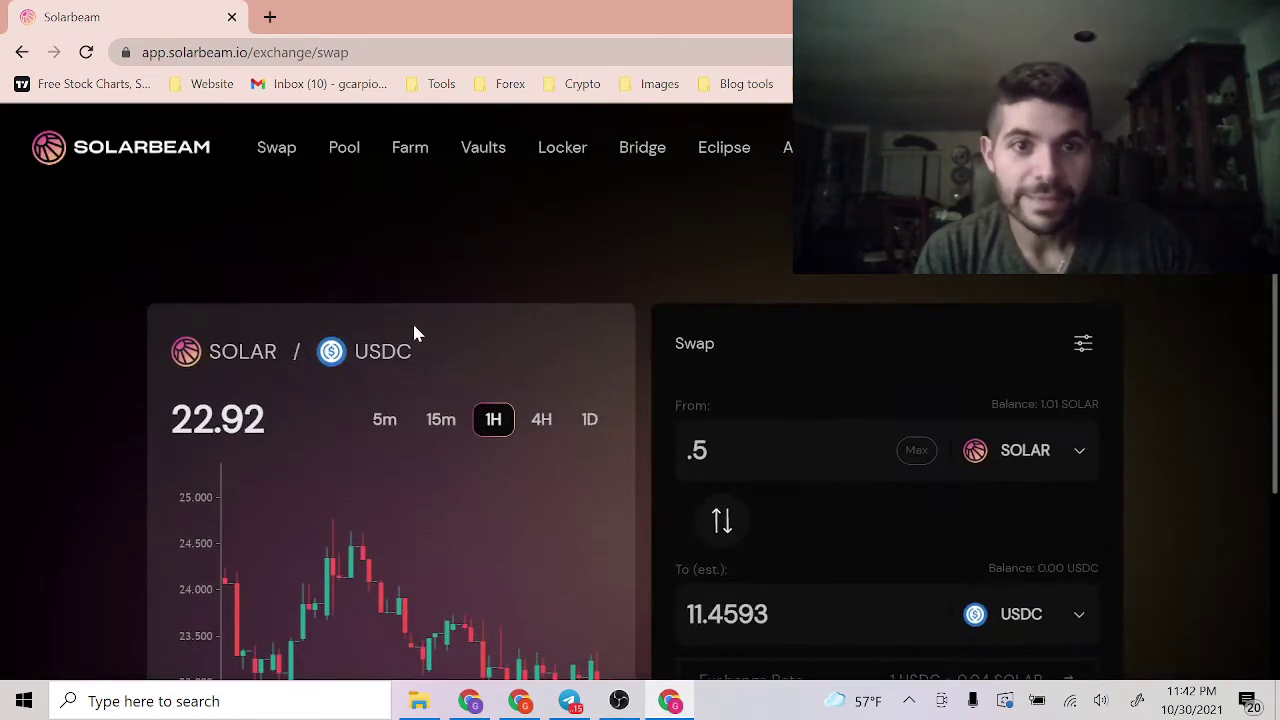
Return to the farm list and browse the available farm pairs down to PETS/MOVR and SOLAR/RIB
left_click(408, 150)
scroll(678, 310, "down", 2)
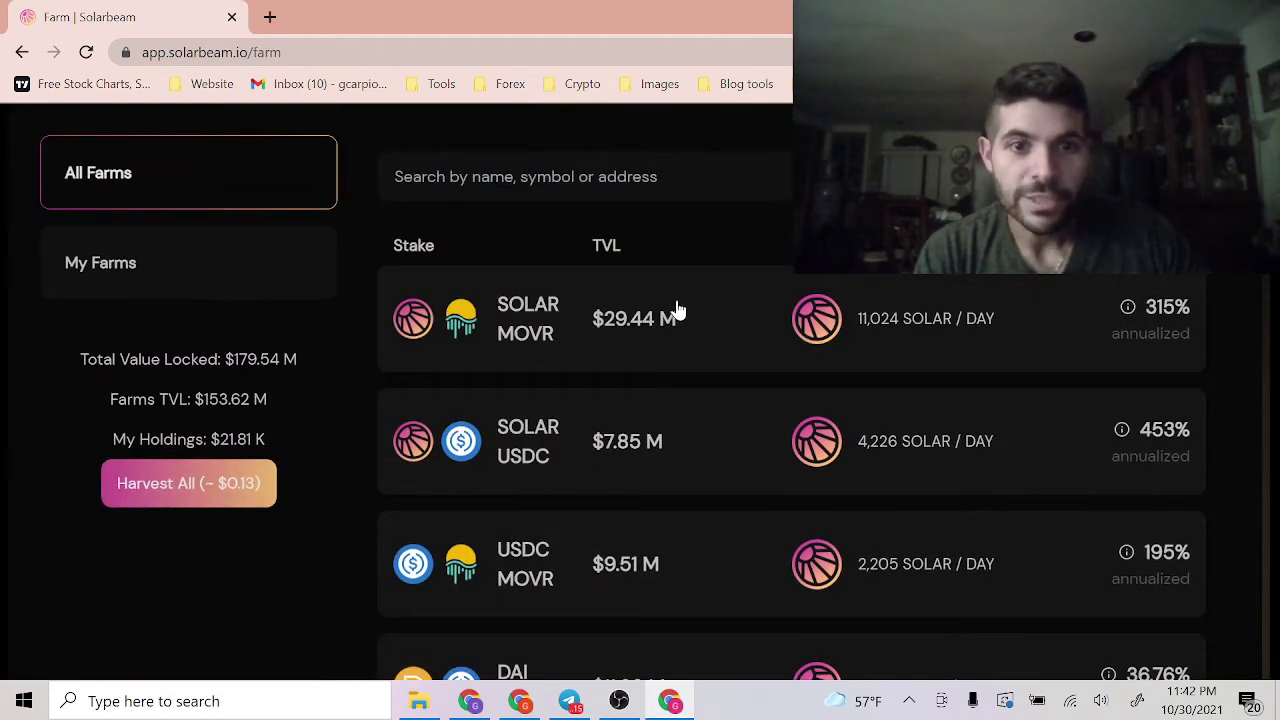
scroll(620, 288, "down", 15)
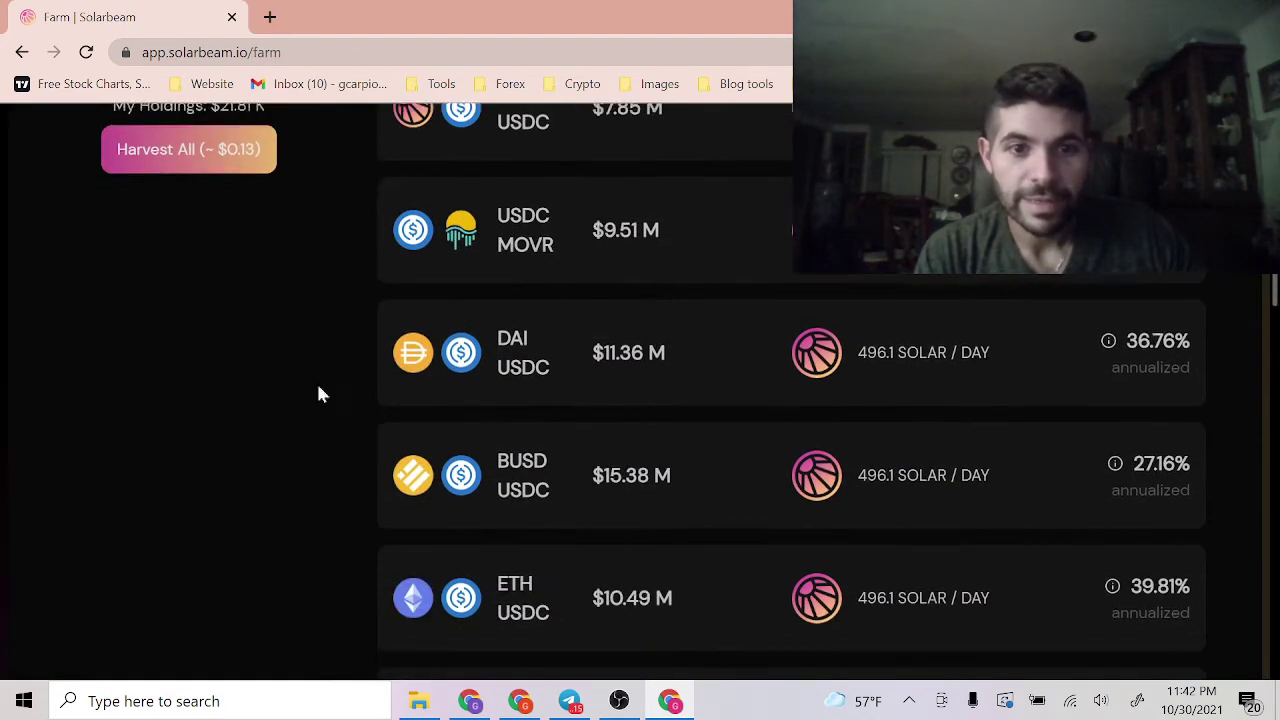
scroll(450, 373, "down", 5)
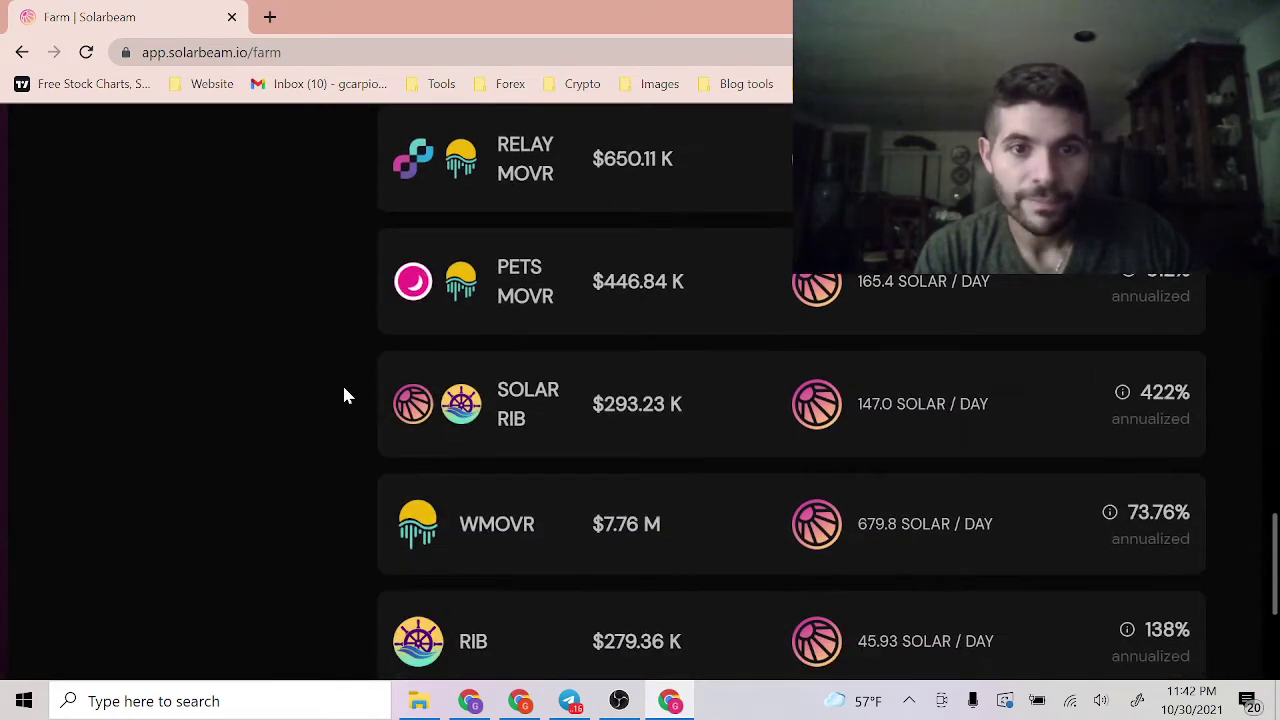
Expand the PETS/MOVR farm to review its staked amount and harvestable reward, and collapse it again
left_click(648, 288)
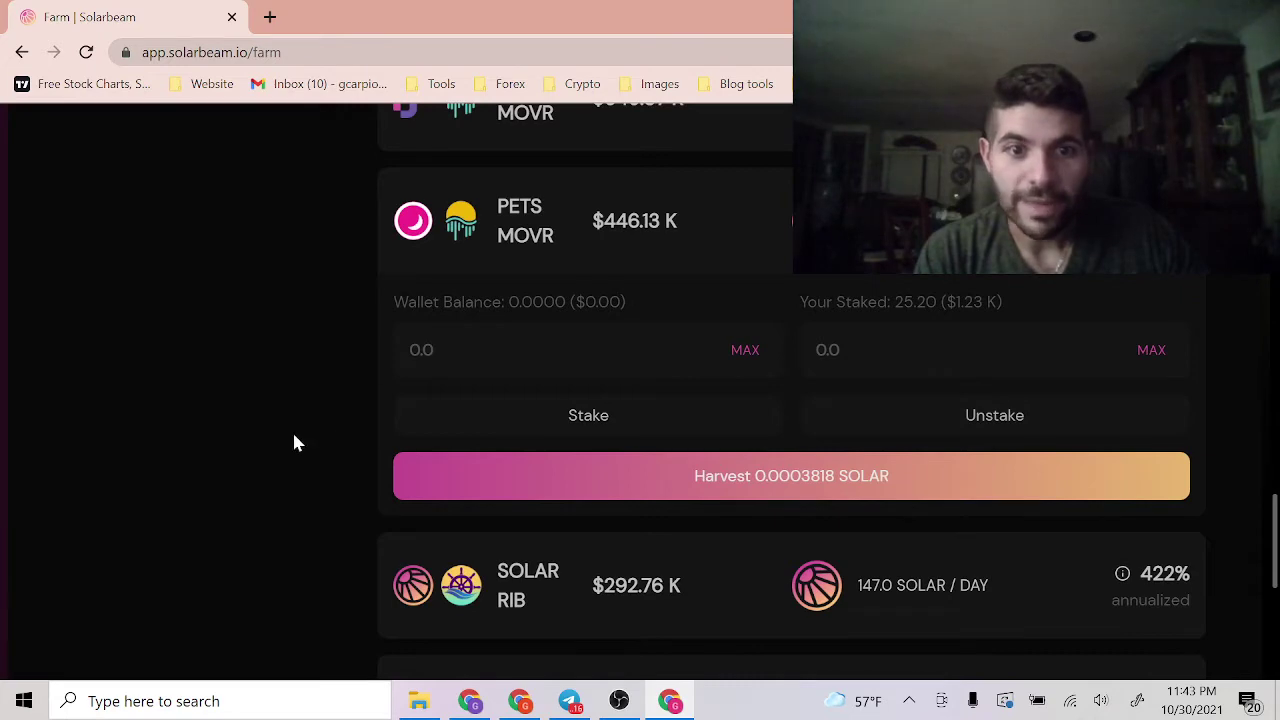
scroll(300, 440, "up", 2)
scroll(314, 437, "down", 1)
left_click(595, 342)
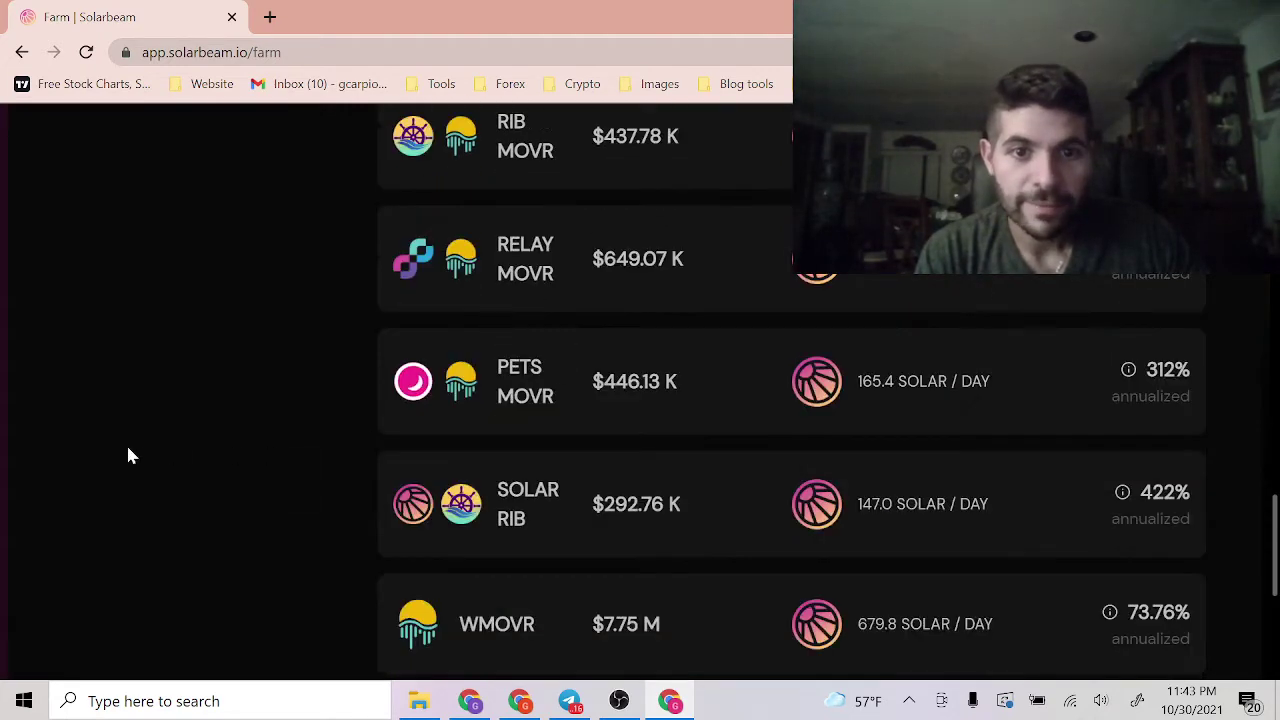
Go back to the swap page and select SOLAR as the token to swap from
scroll(280, 429, "up", 10)
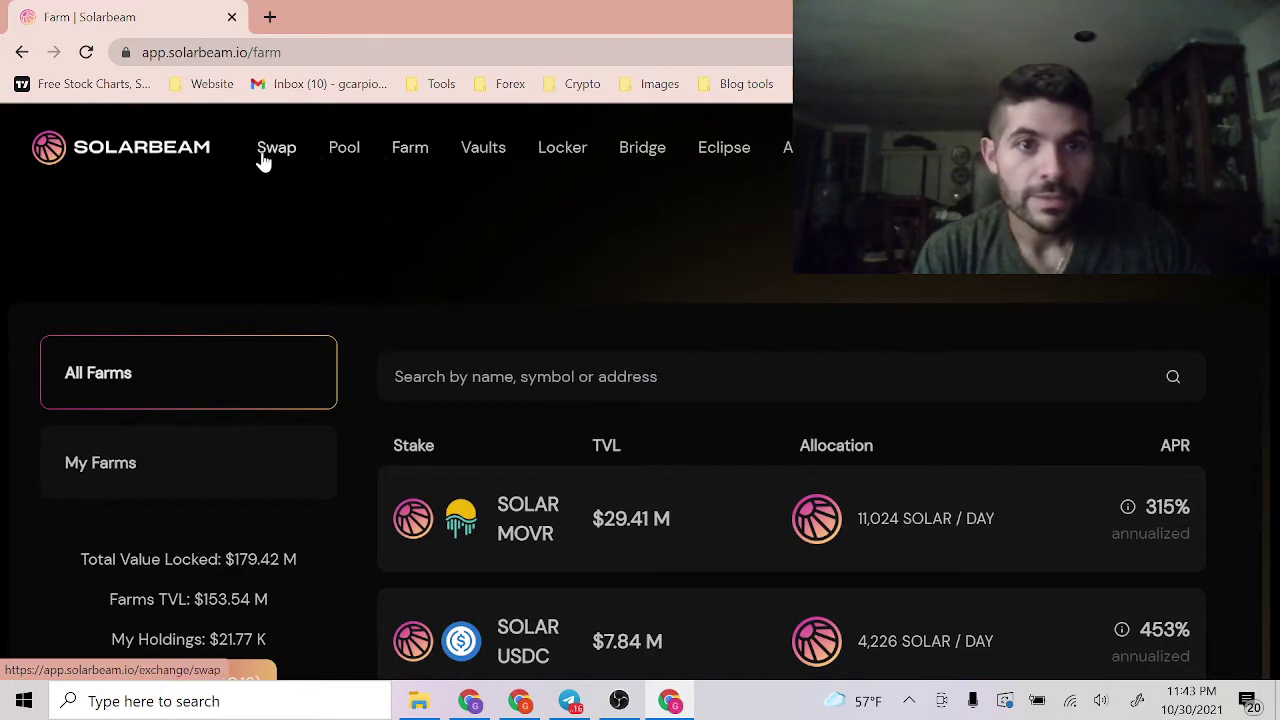
left_click(266, 152)
scroll(515, 272, "down", 2)
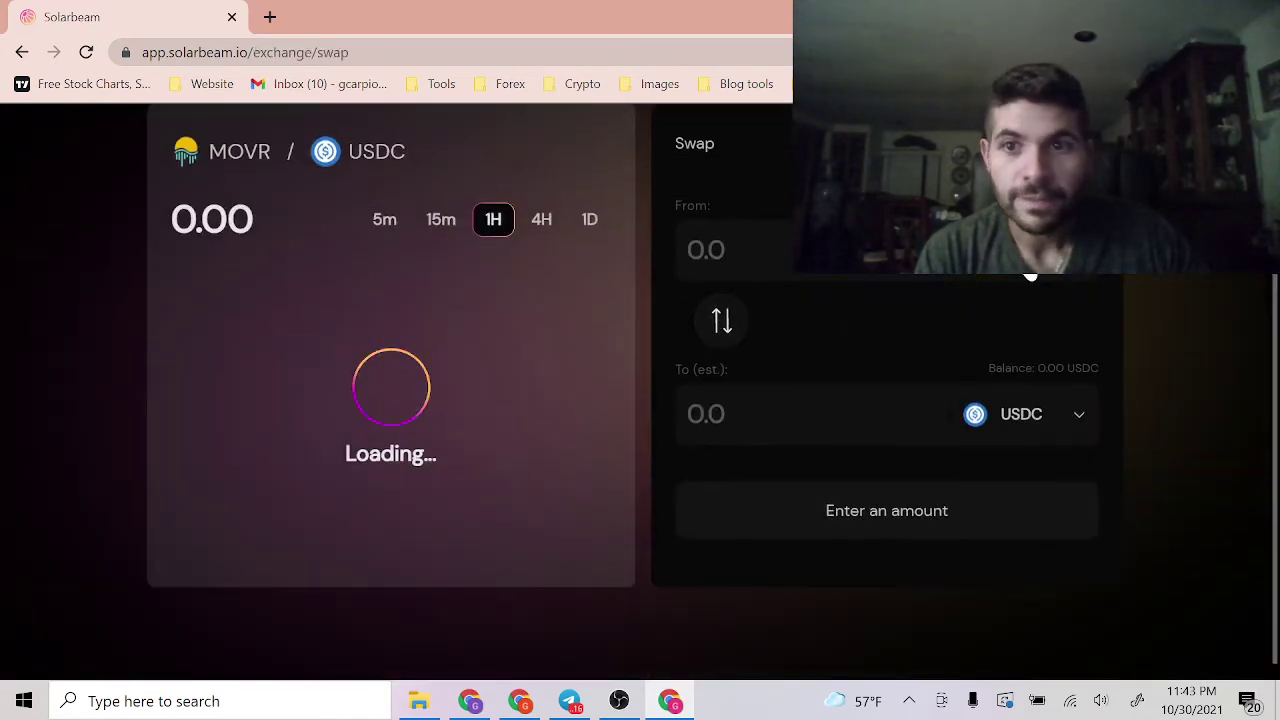
left_click(1020, 250)
scroll(572, 362, "down", 4)
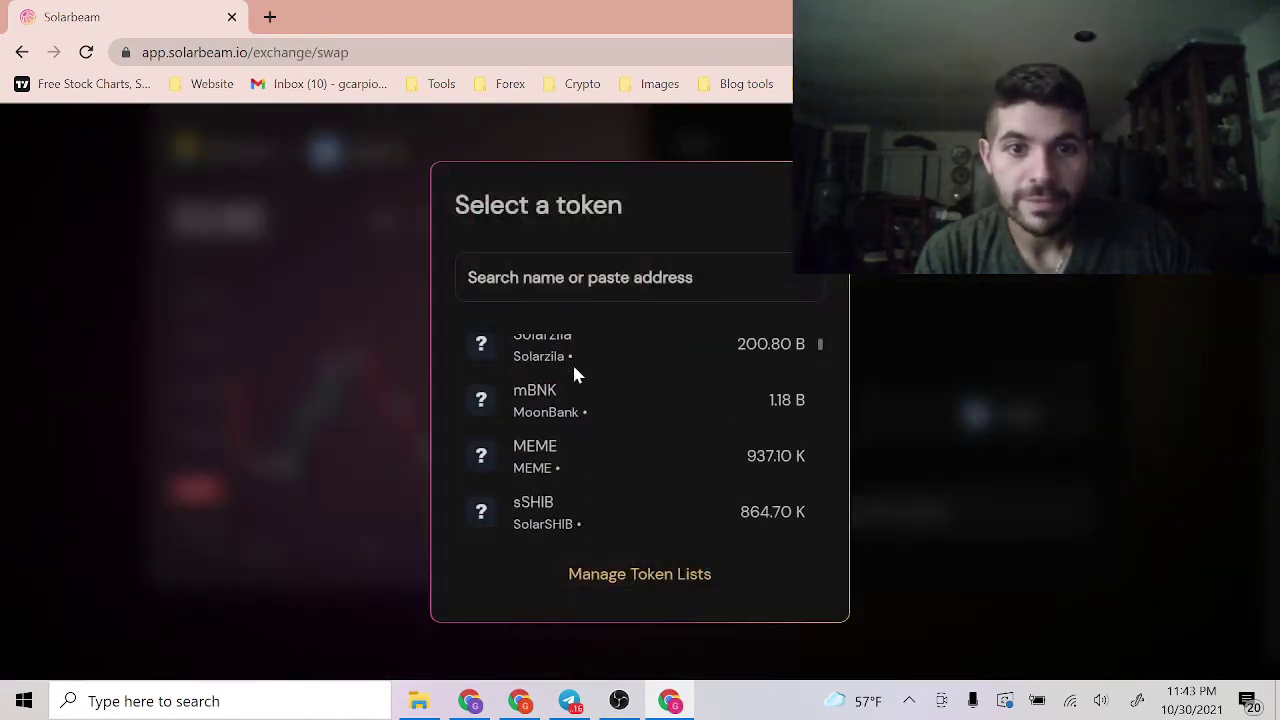
scroll(586, 408, "up", 3)
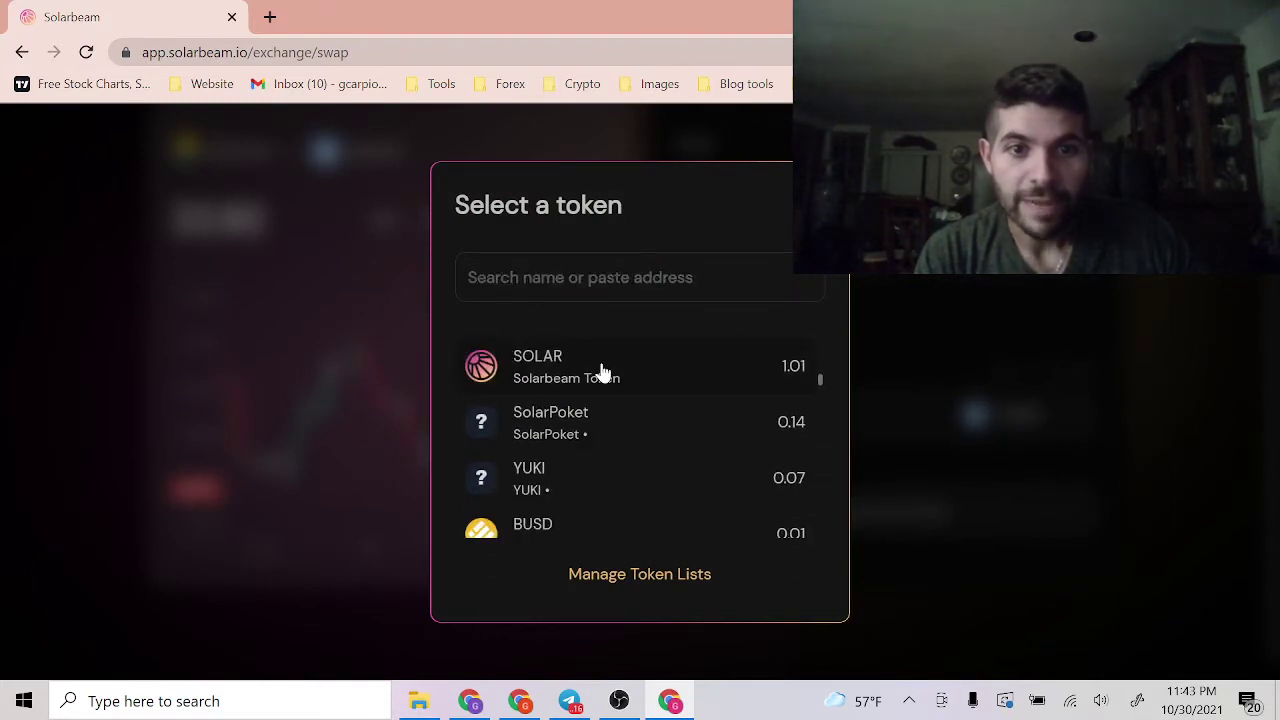
left_click(600, 368)
Search the receiving tokens for "rib" and select RIB (RiverBoat) as the token to swap to
left_click(1006, 418)
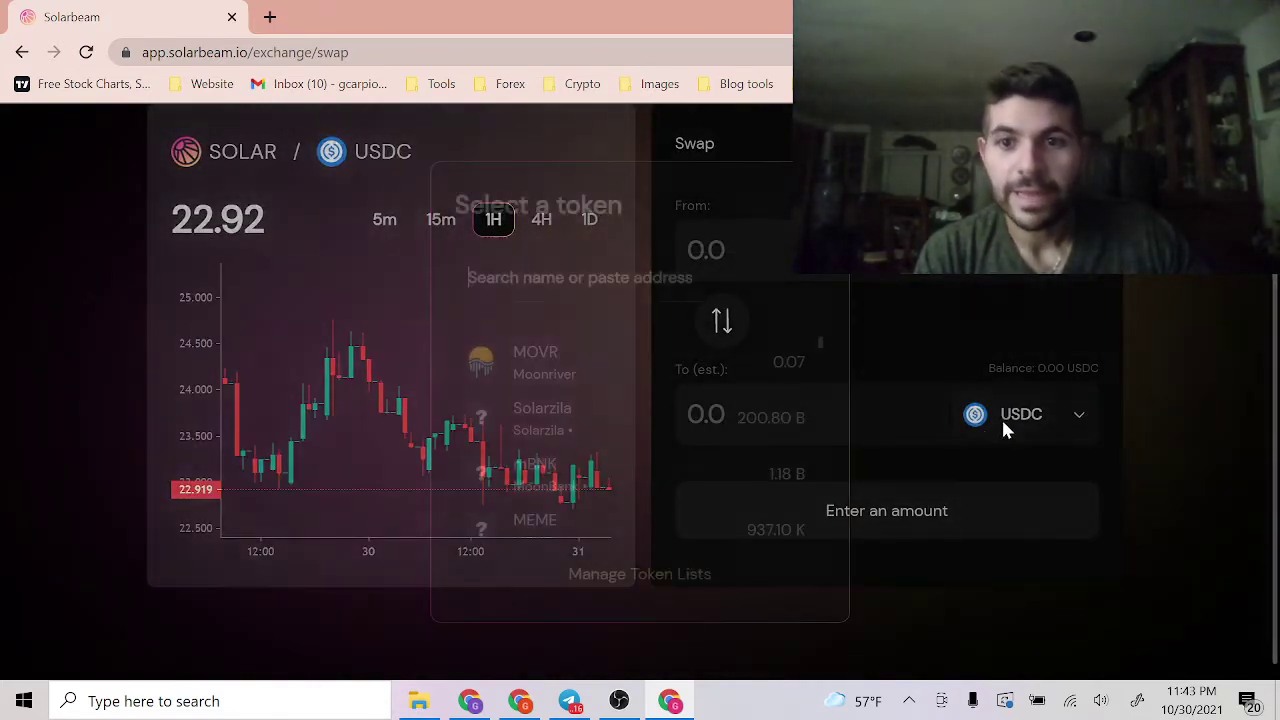
type("rib")
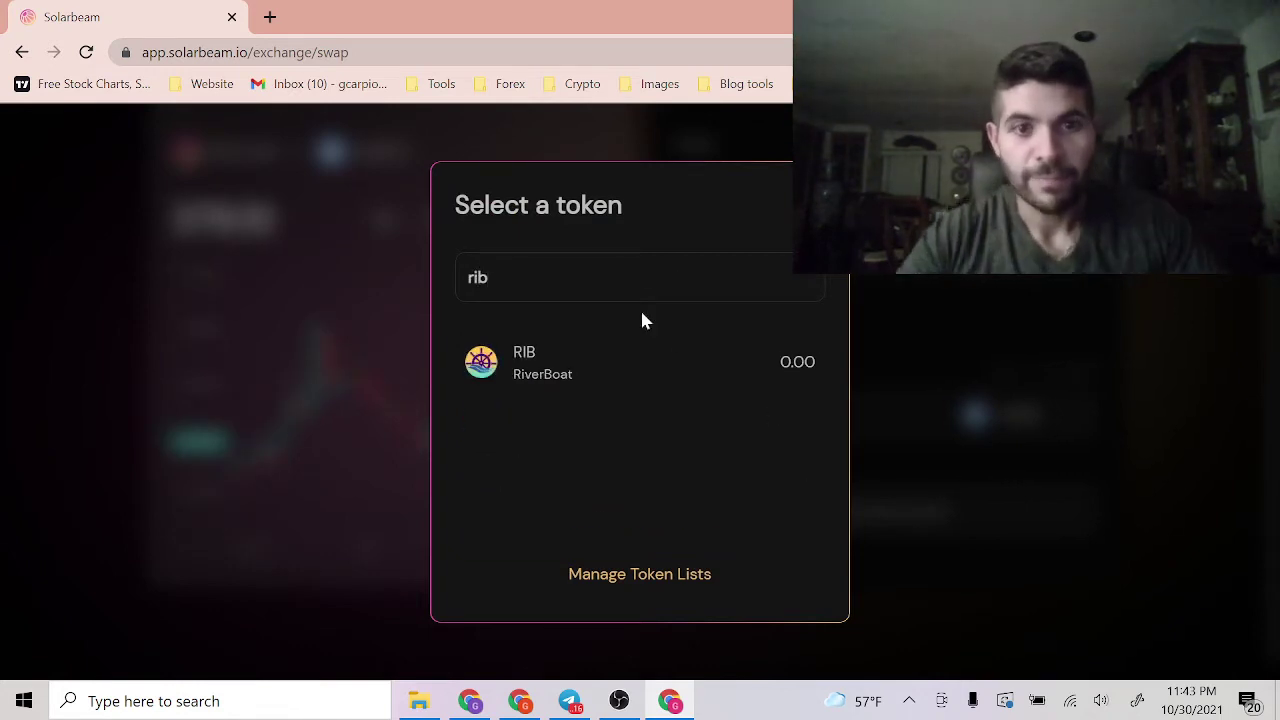
left_click(665, 362)
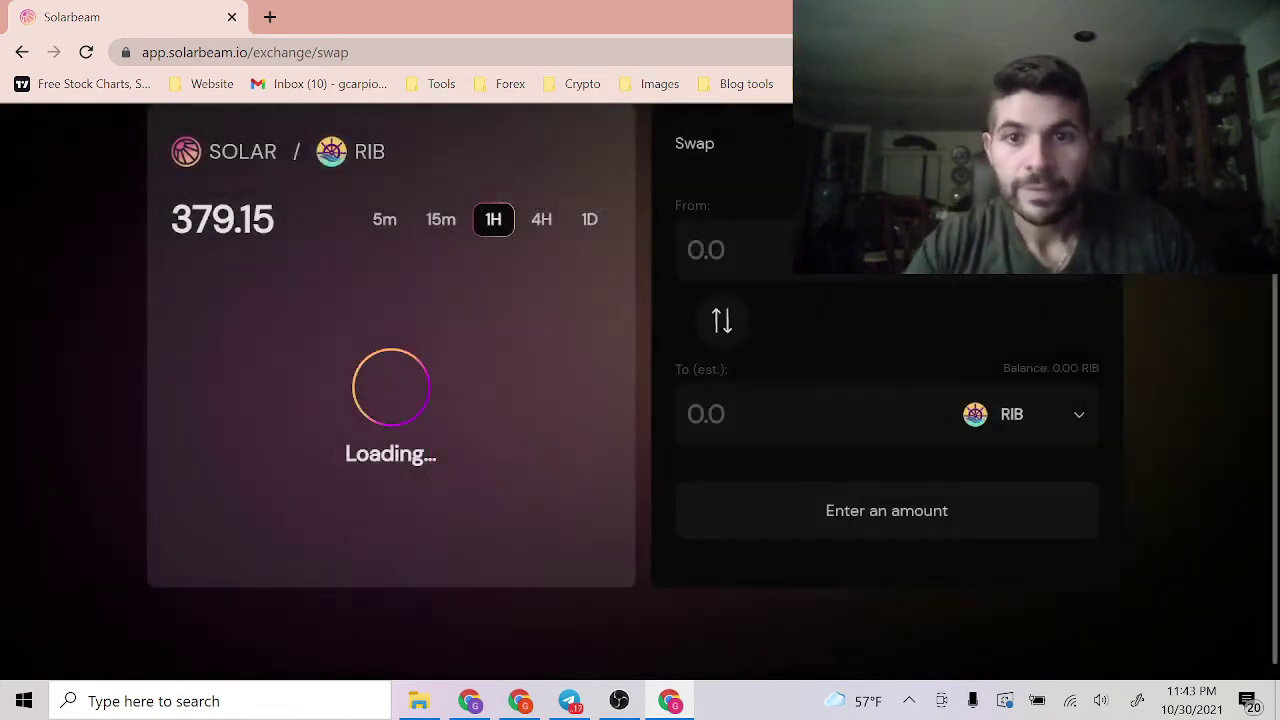
Swap 0.5 SOLAR for RIB, confirming the swap and approving its transaction in the wallet
type(".5")
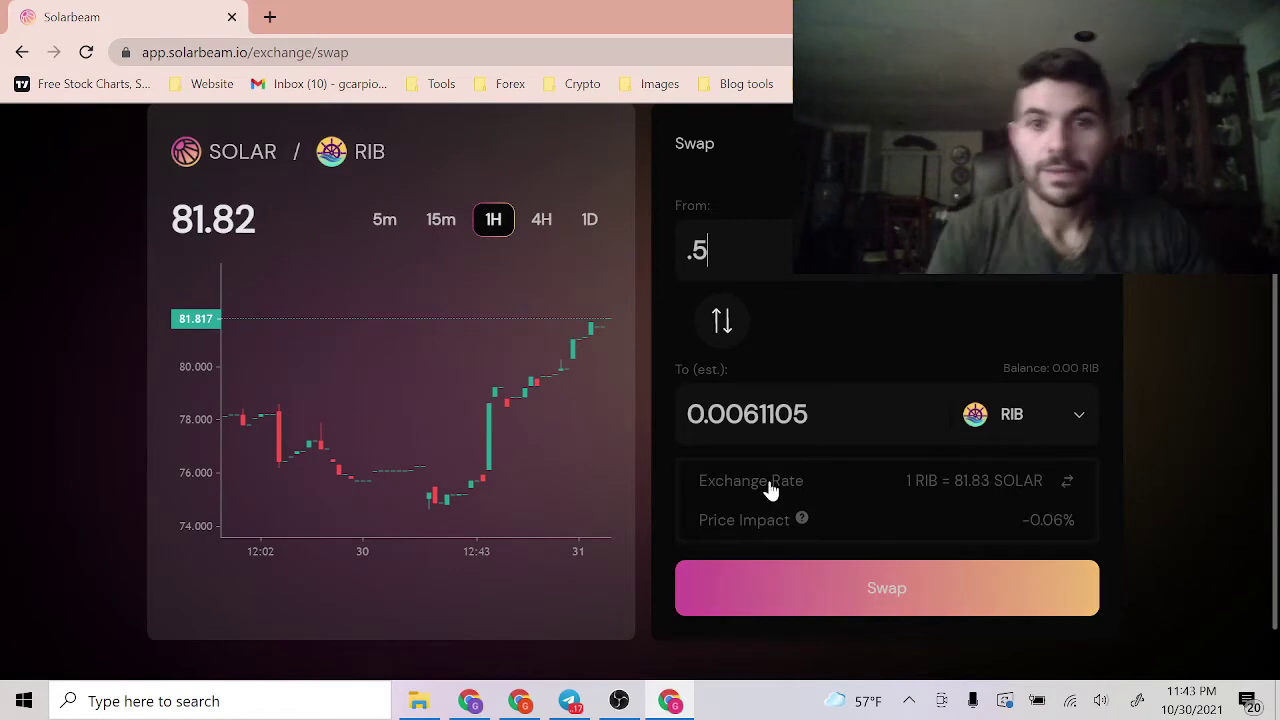
left_click(837, 603)
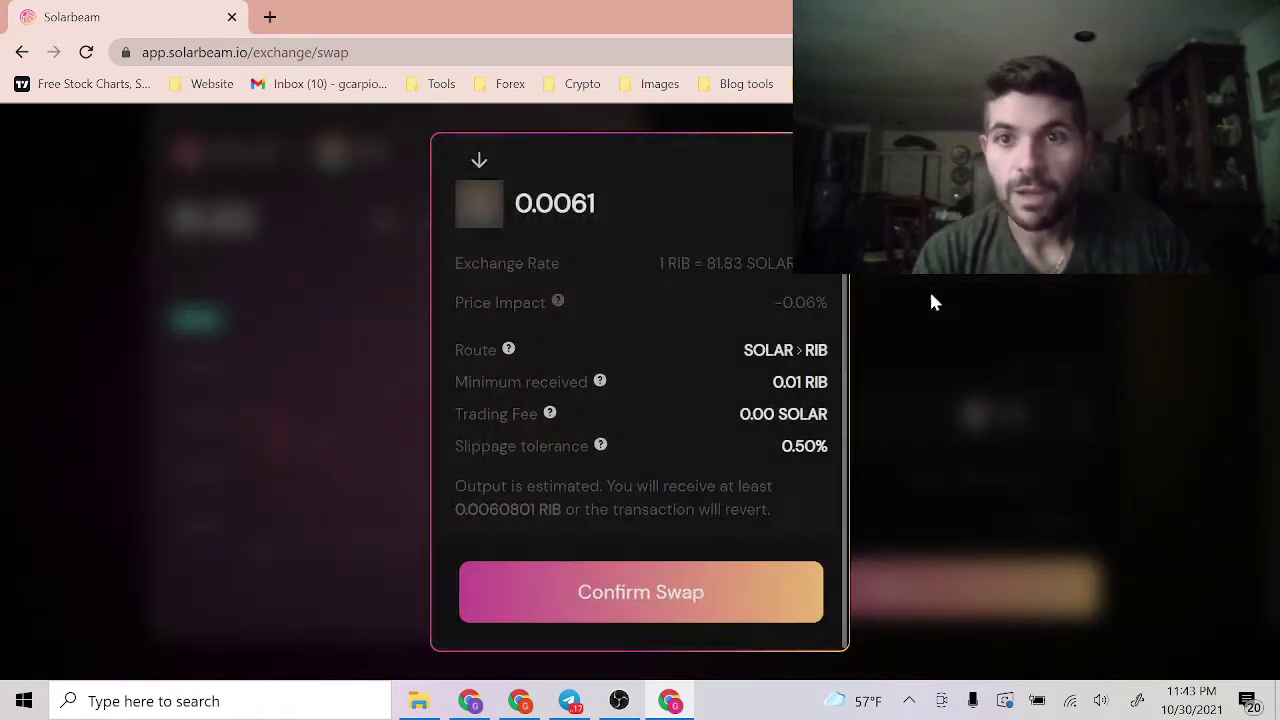
left_click(643, 594)
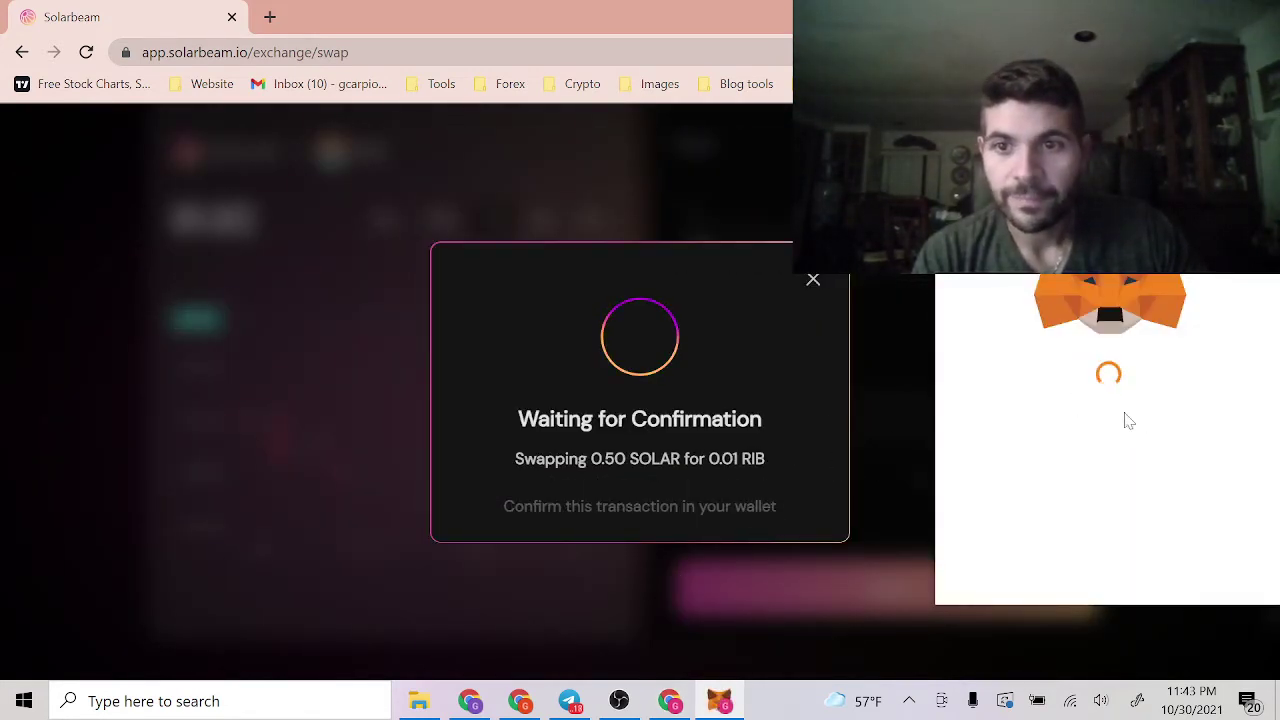
scroll(1063, 457, "down", 1)
left_click(1163, 562)
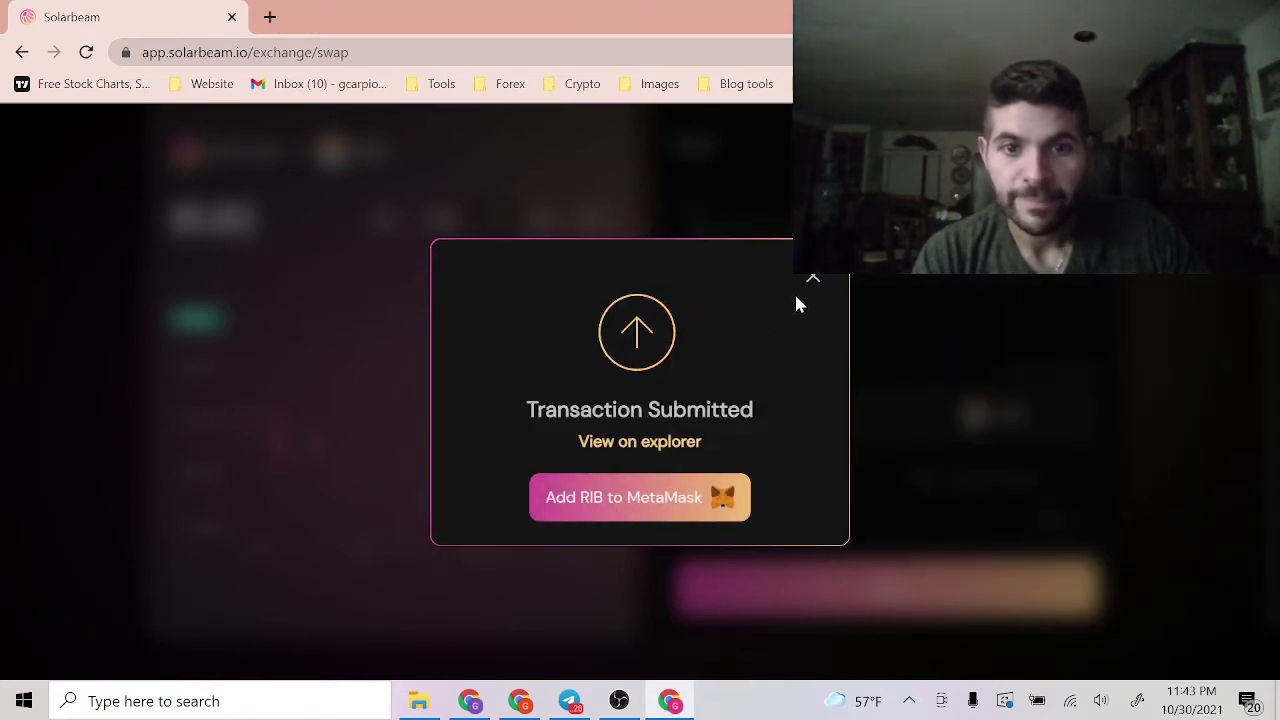
Add the RIB token to the MetaMask wallet and close the transaction notice
left_click(632, 506)
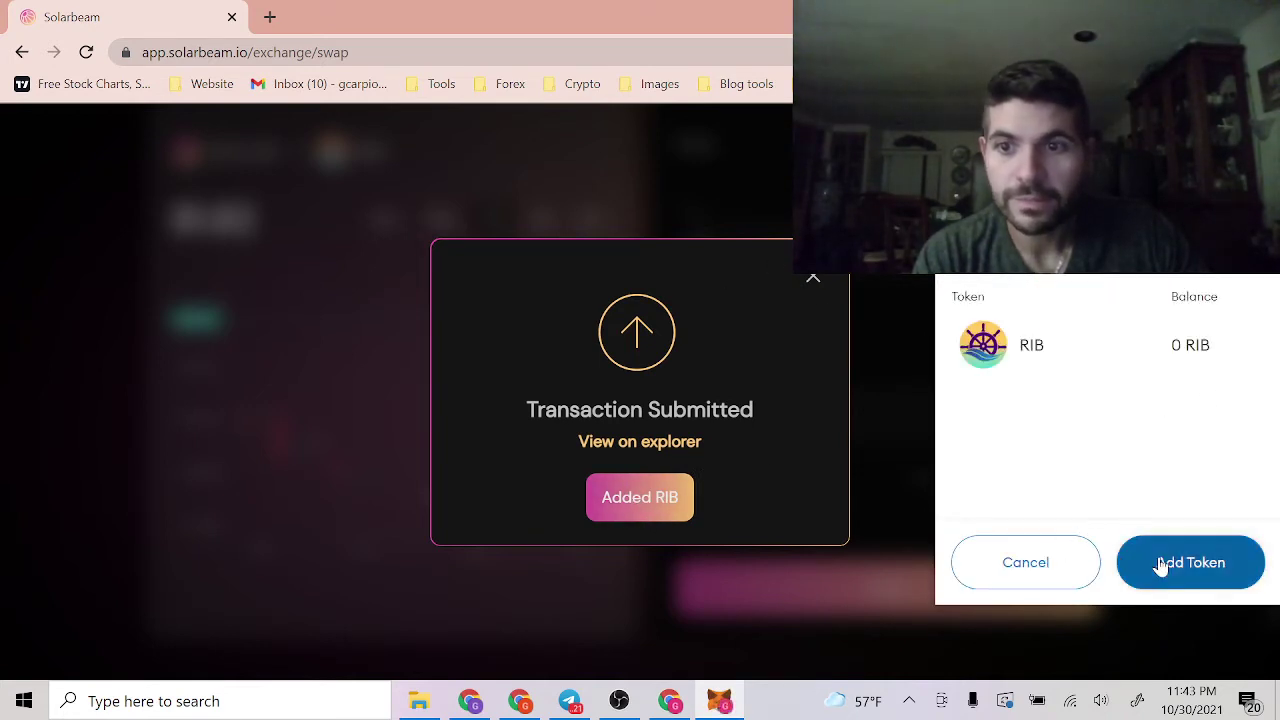
left_click(1157, 566)
left_click(810, 280)
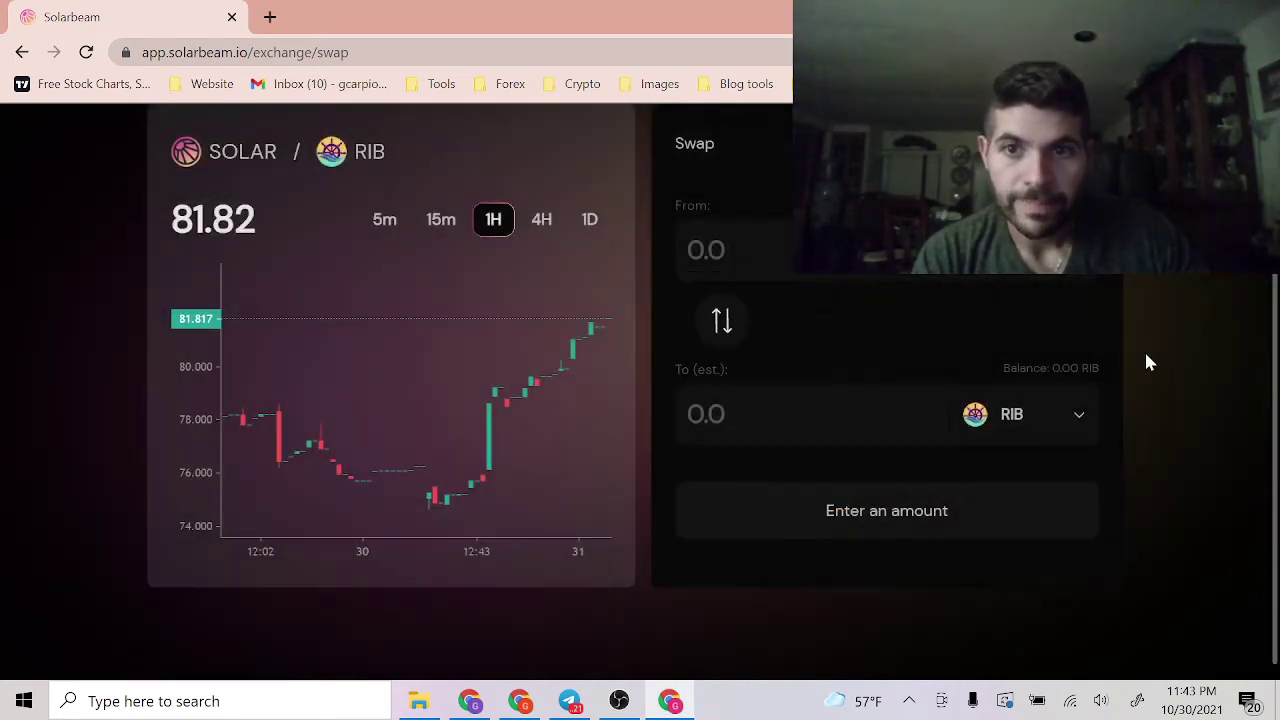
Return to the farm list, find the RIB/MOVR farm and expand it to view its staking fields
scroll(1144, 349, "up", 2)
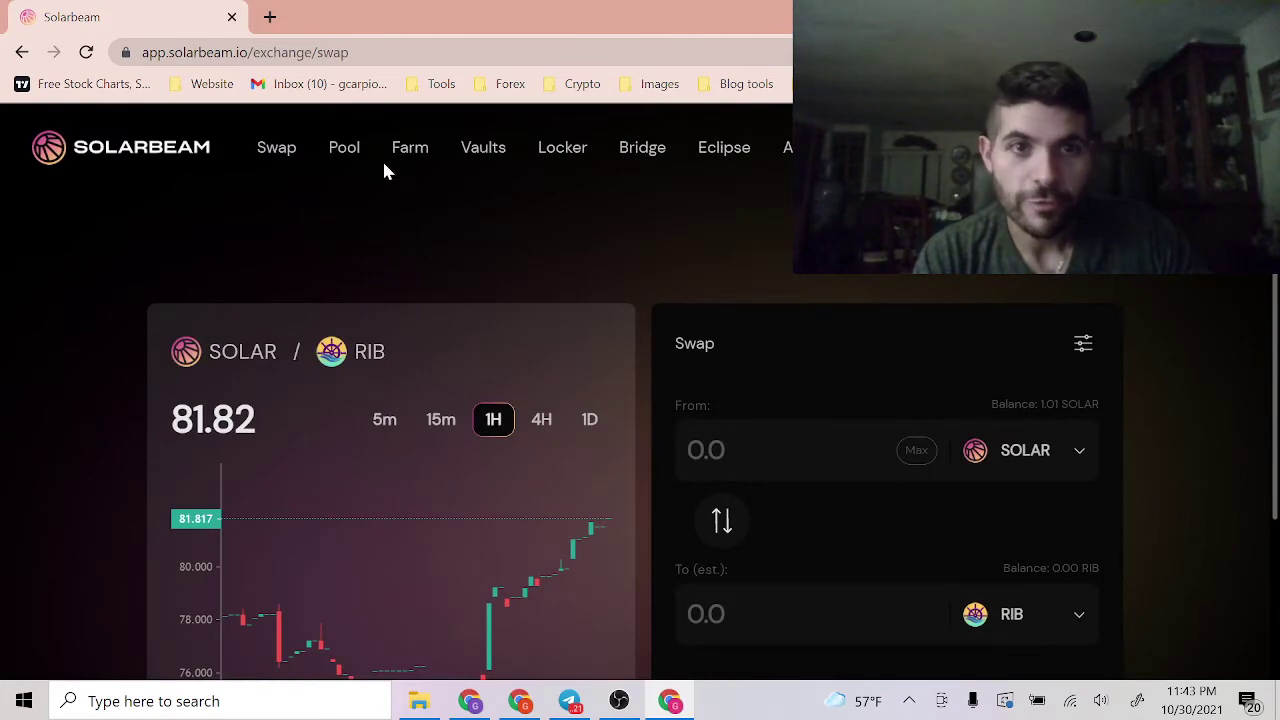
left_click(409, 160)
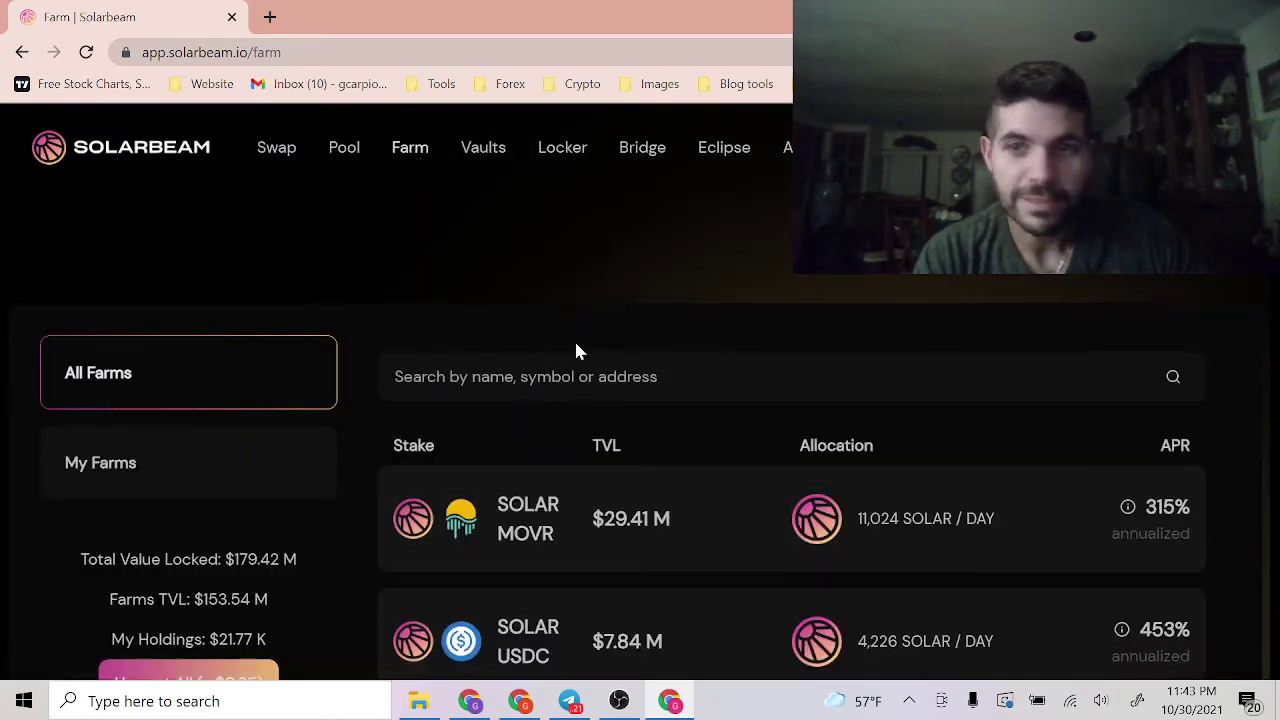
scroll(576, 350, "down", 10)
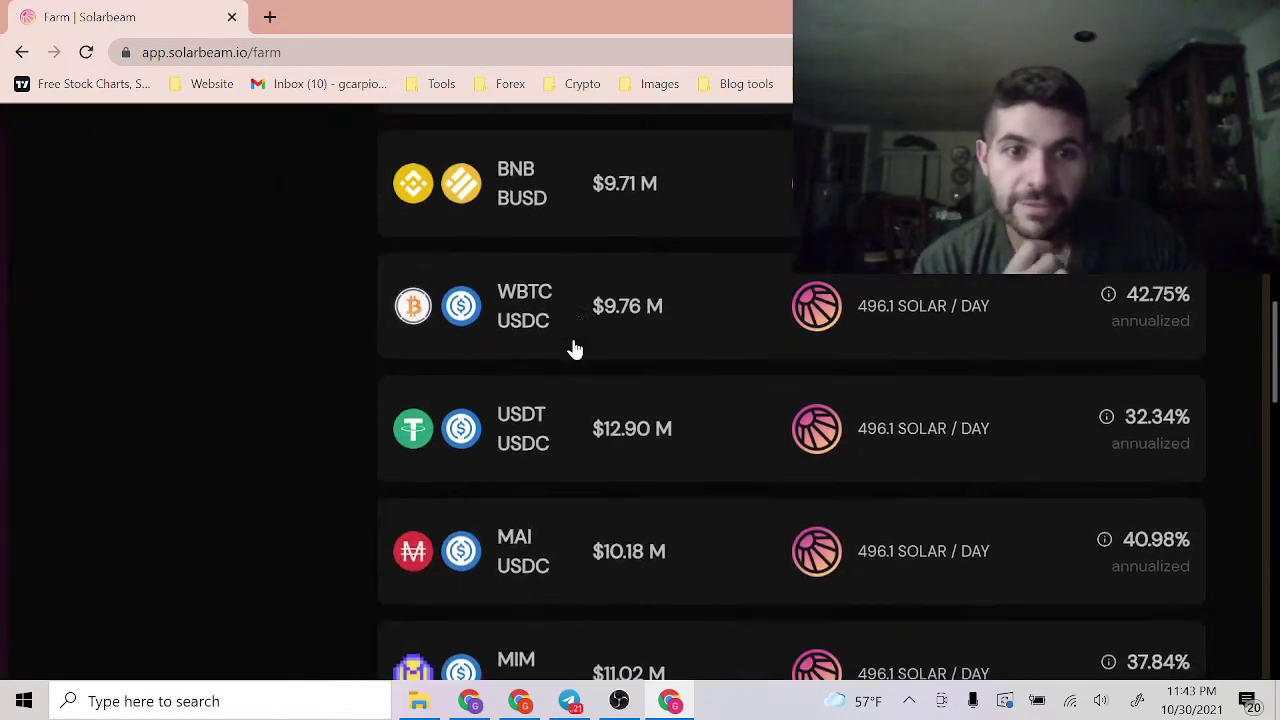
scroll(575, 348, "up", 10)
scroll(500, 405, "down", 10)
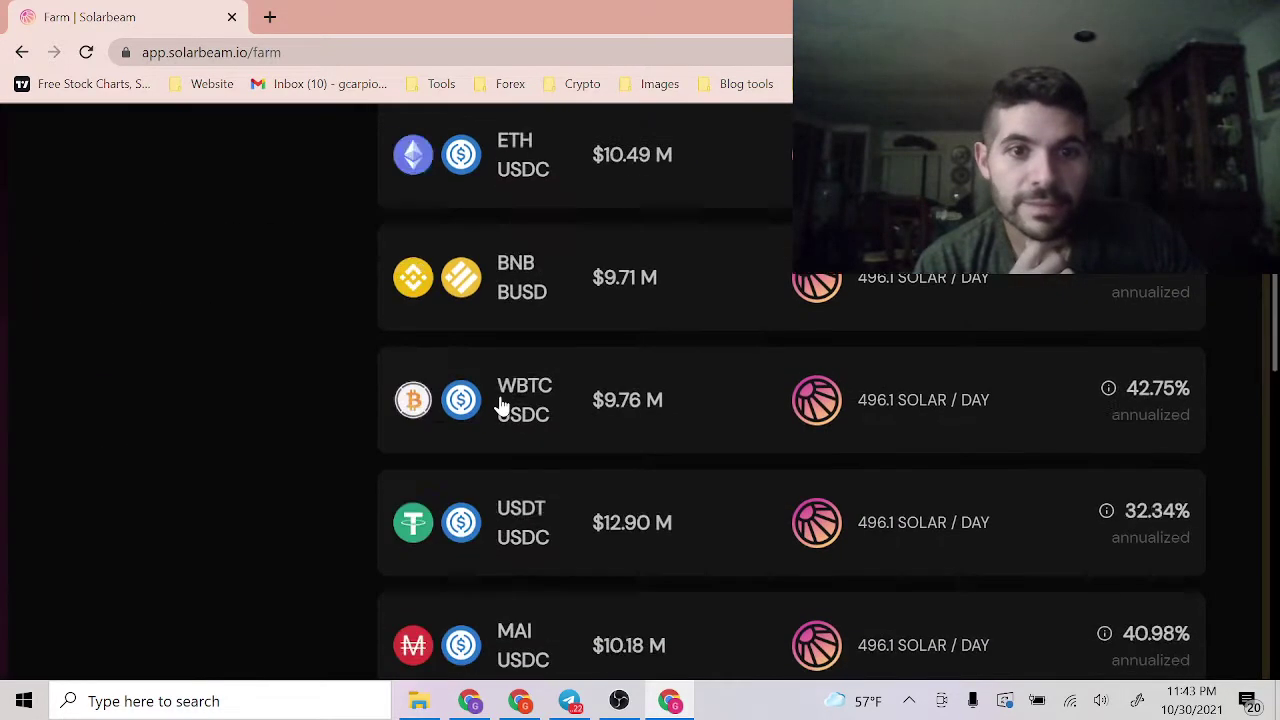
scroll(503, 403, "up", 6)
scroll(503, 403, "up", 2)
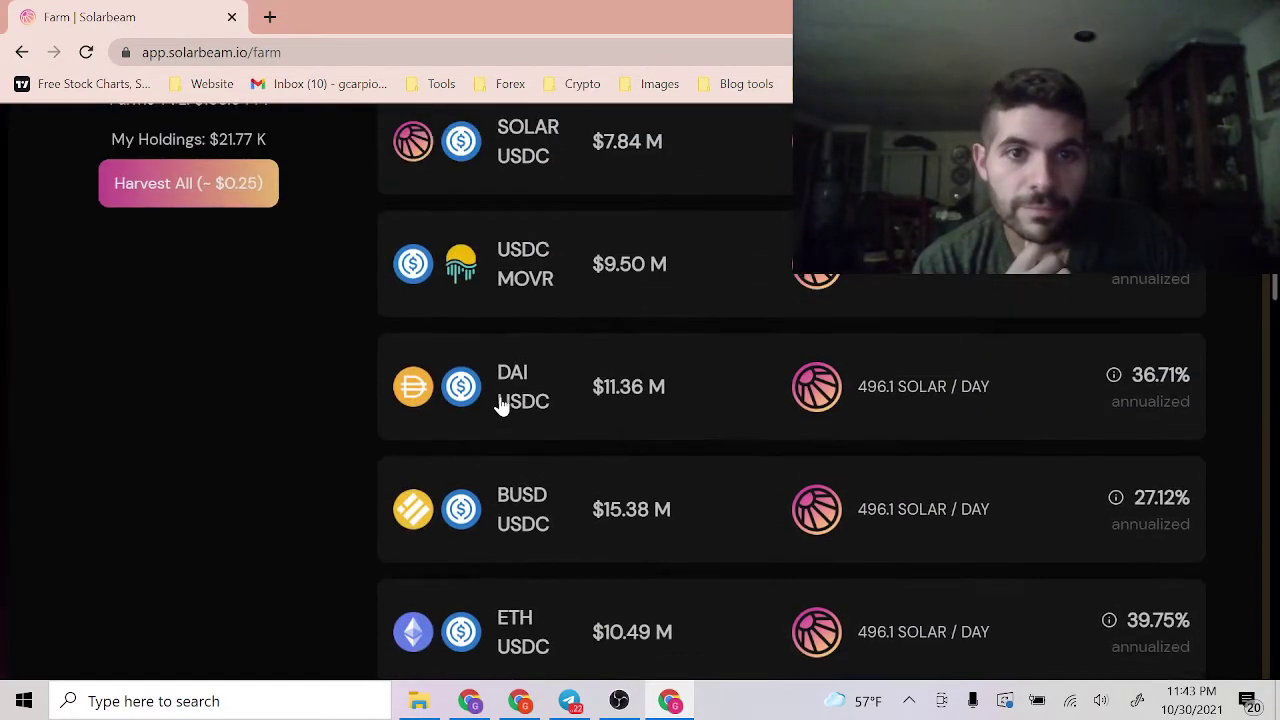
scroll(503, 403, "down", 5)
scroll(503, 403, "down", 8)
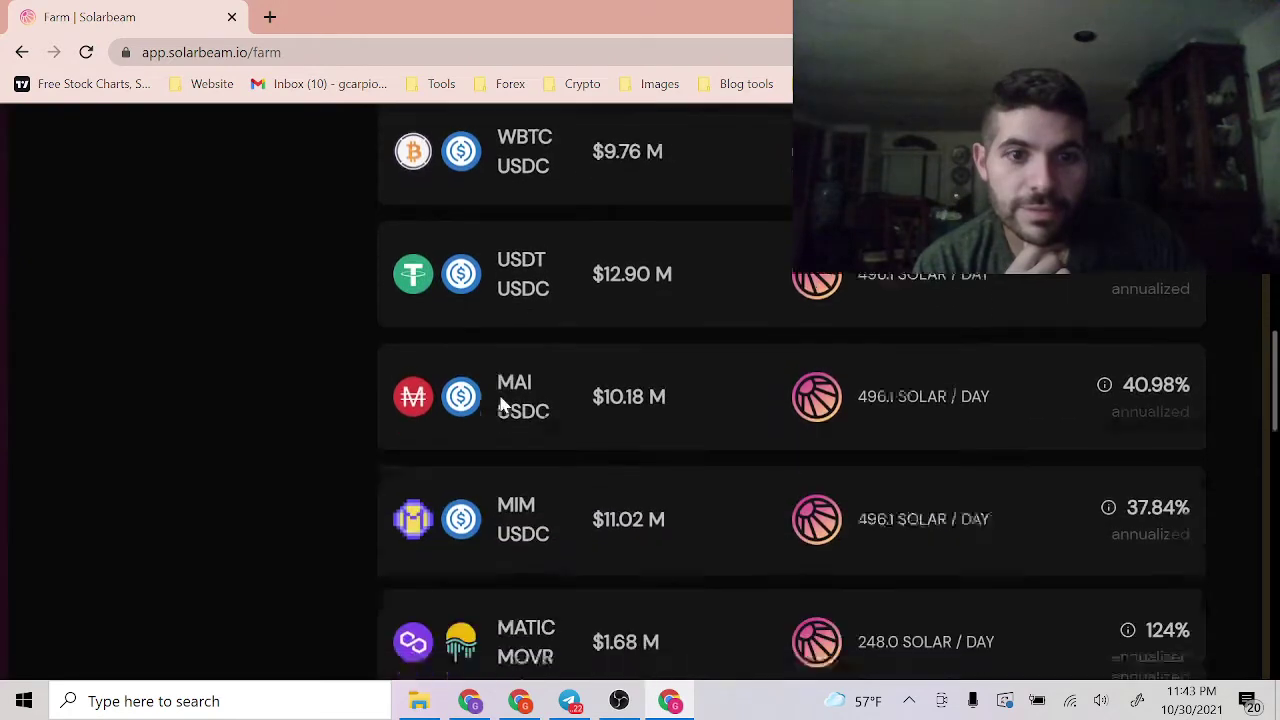
left_click(573, 366)
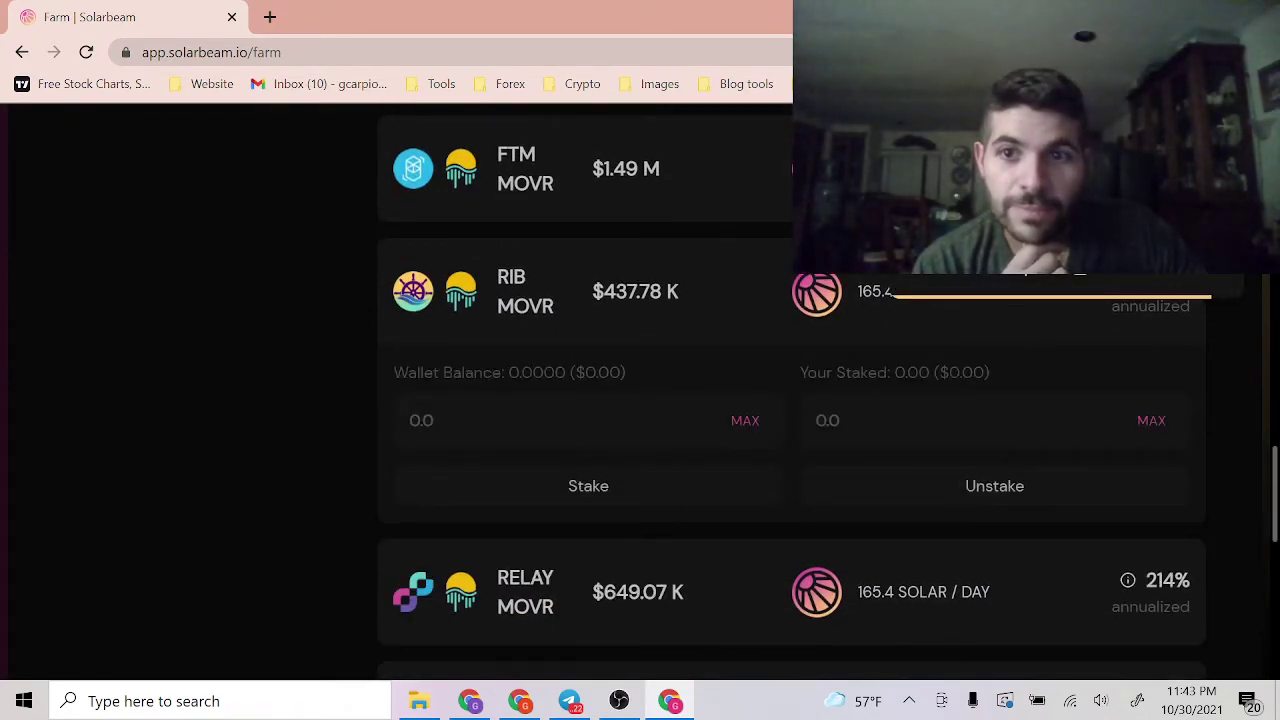
left_click(450, 420)
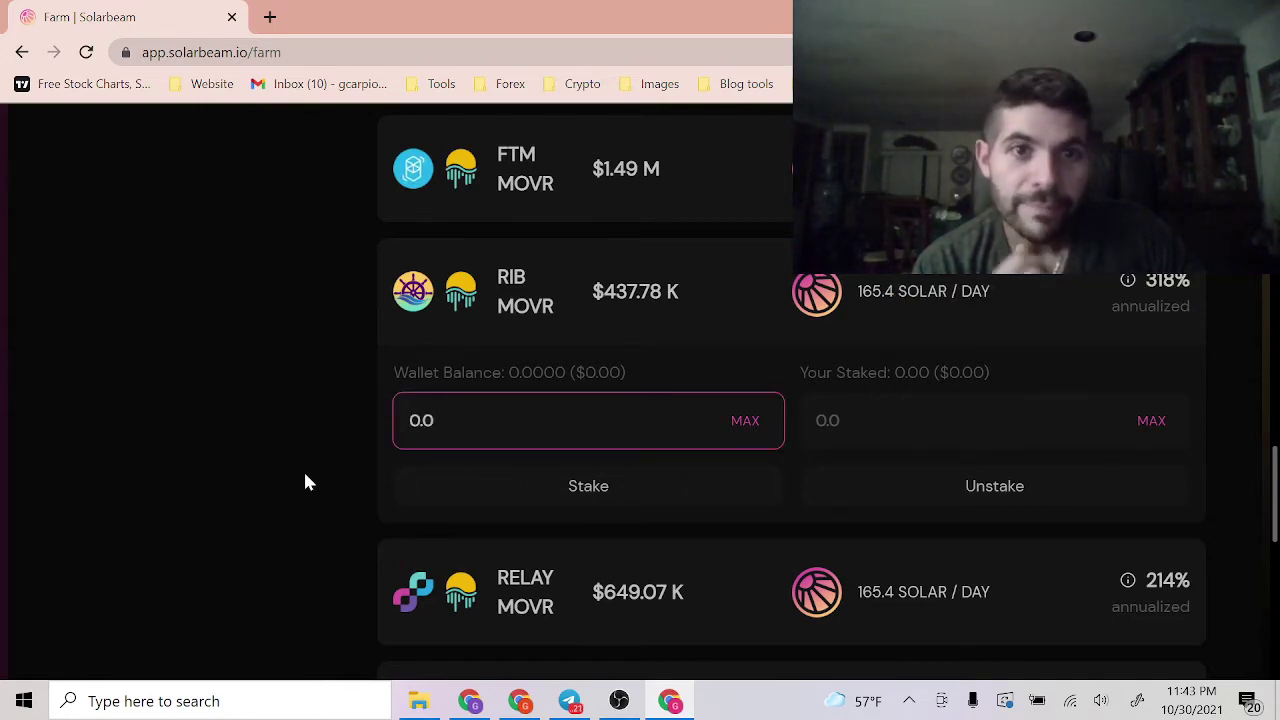
Go to the liquidity pool page and start adding a new liquidity position
scroll(305, 478, "up", 15)
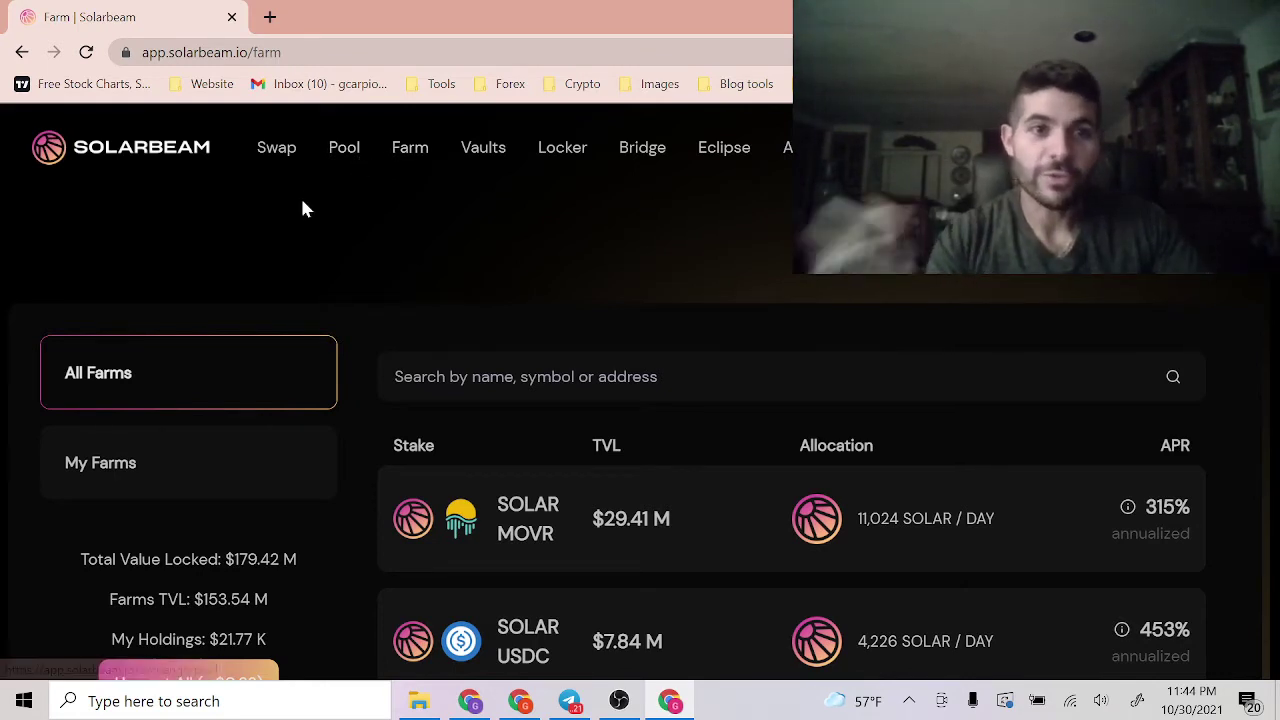
left_click(343, 150)
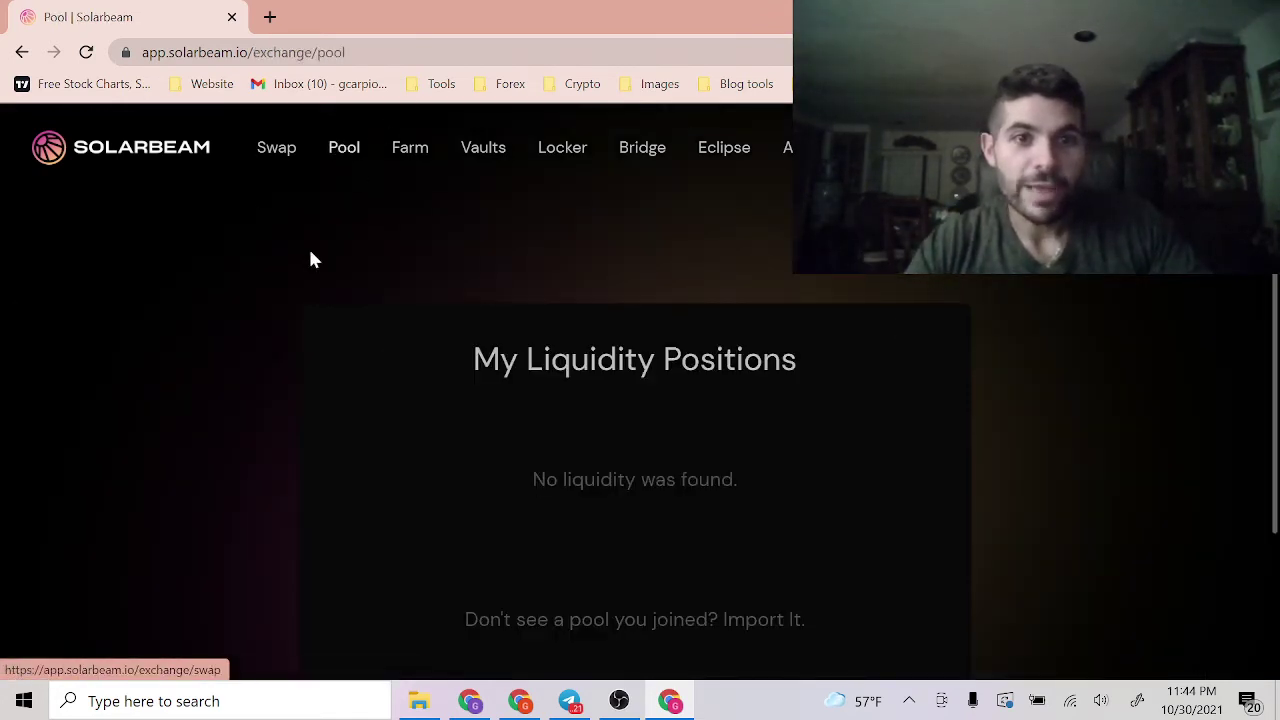
scroll(280, 377, "down", 1)
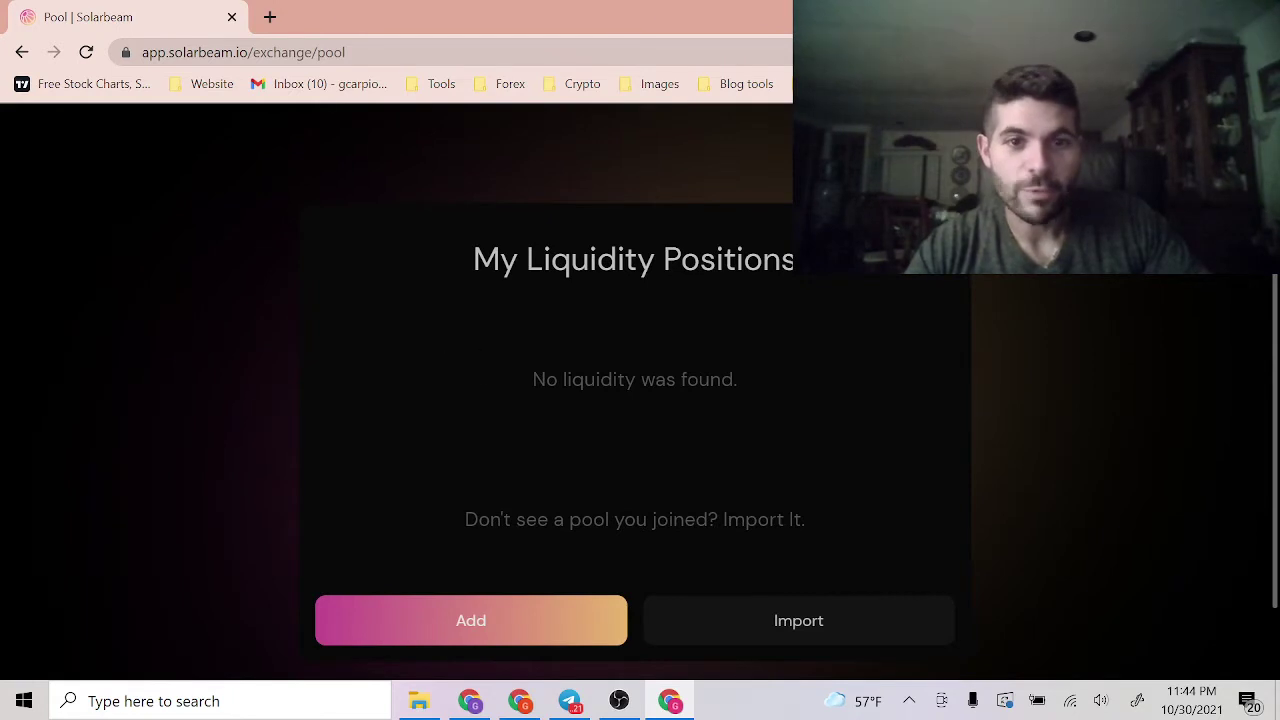
scroll(905, 407, "down", 1)
left_click(430, 530)
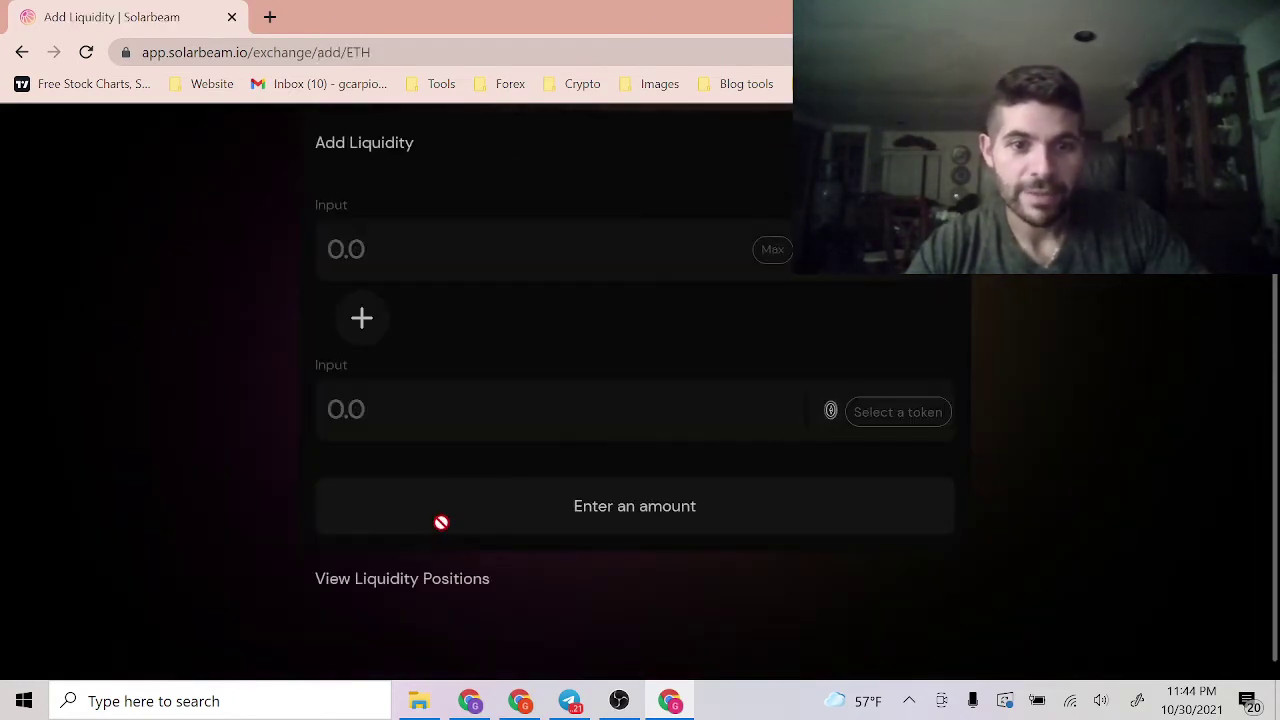
Choose SOLAR as the first token and RIB (RiverBoat) as the second token of the liquidity pair
left_click(868, 410)
scroll(614, 390, "down", 5)
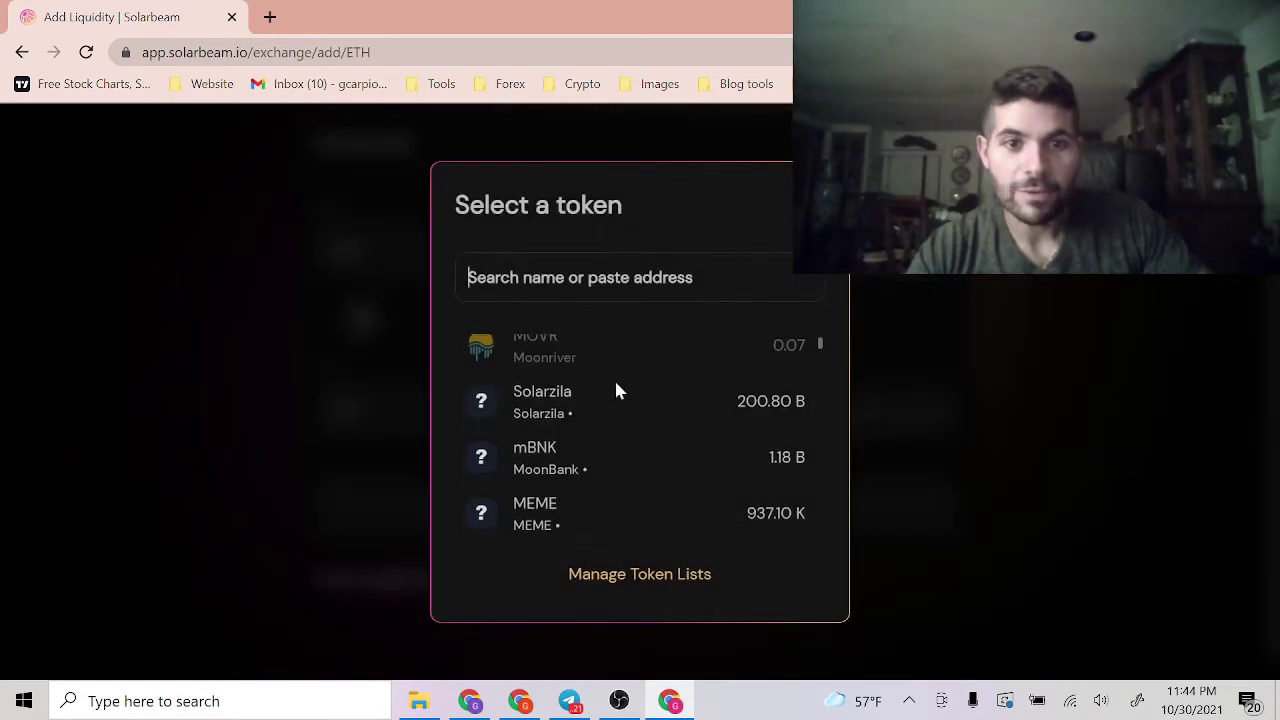
scroll(617, 430, "down", 2)
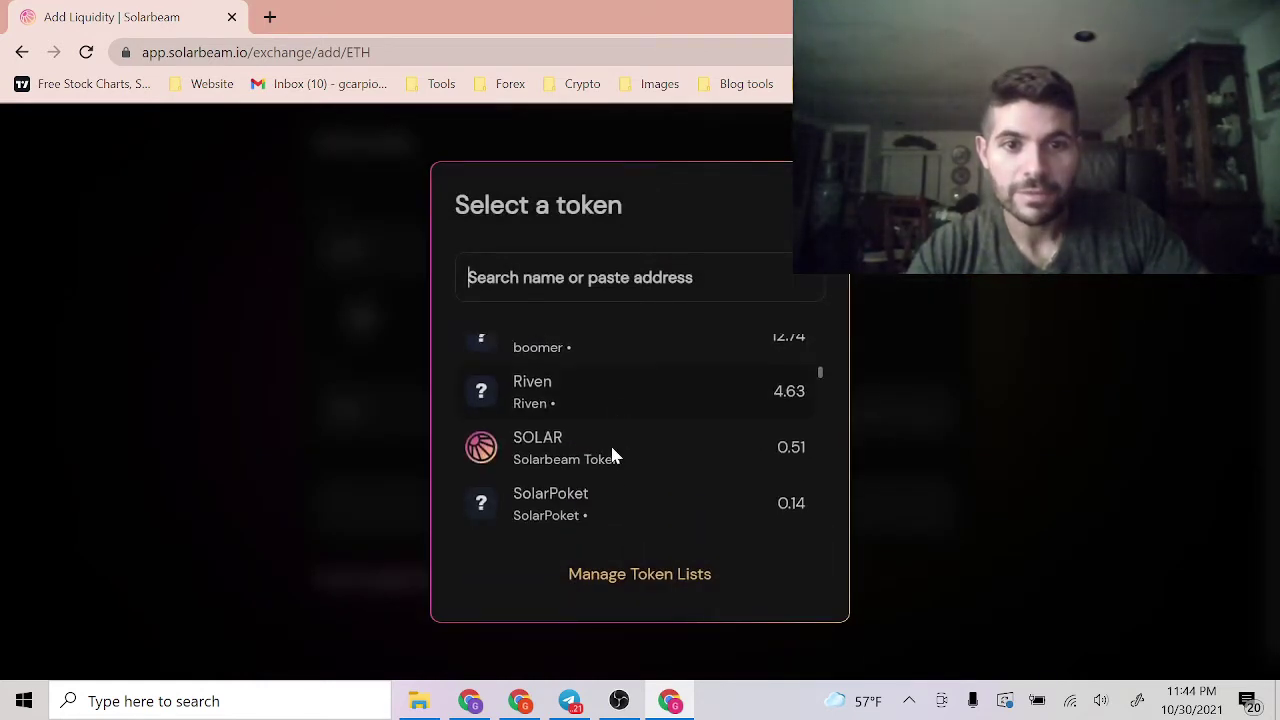
left_click(606, 378)
left_click(875, 406)
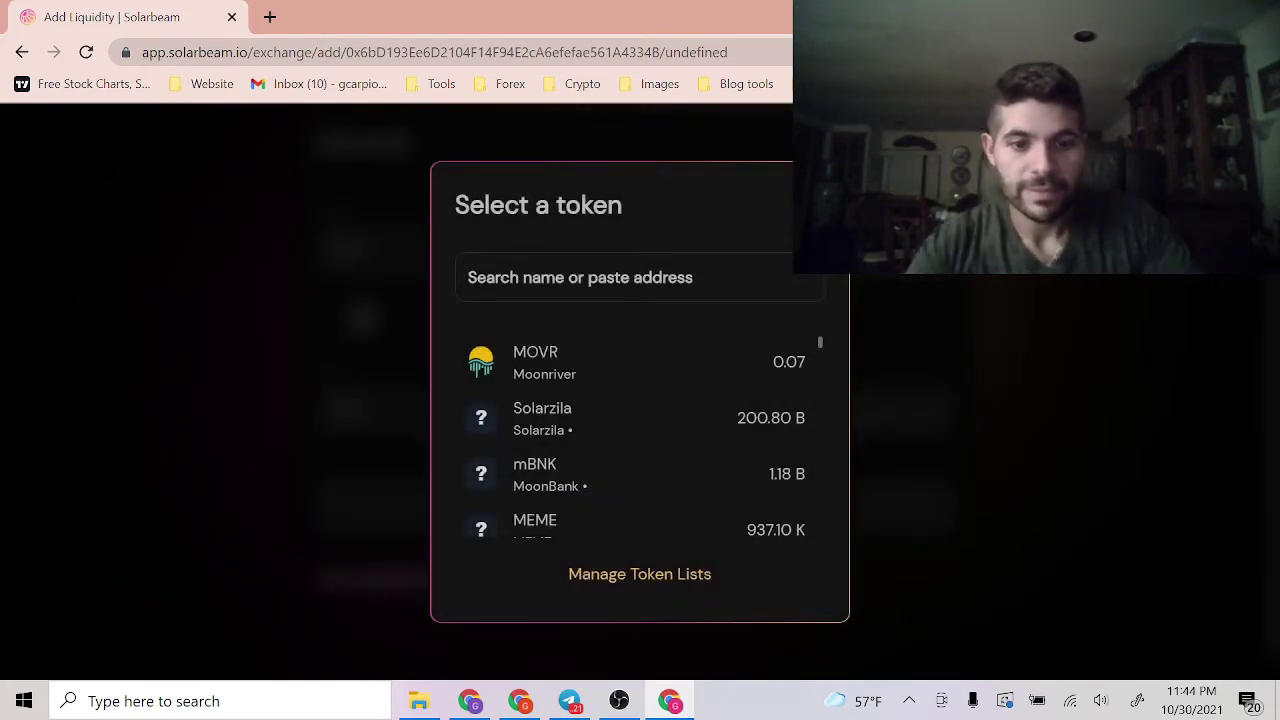
type("rib")
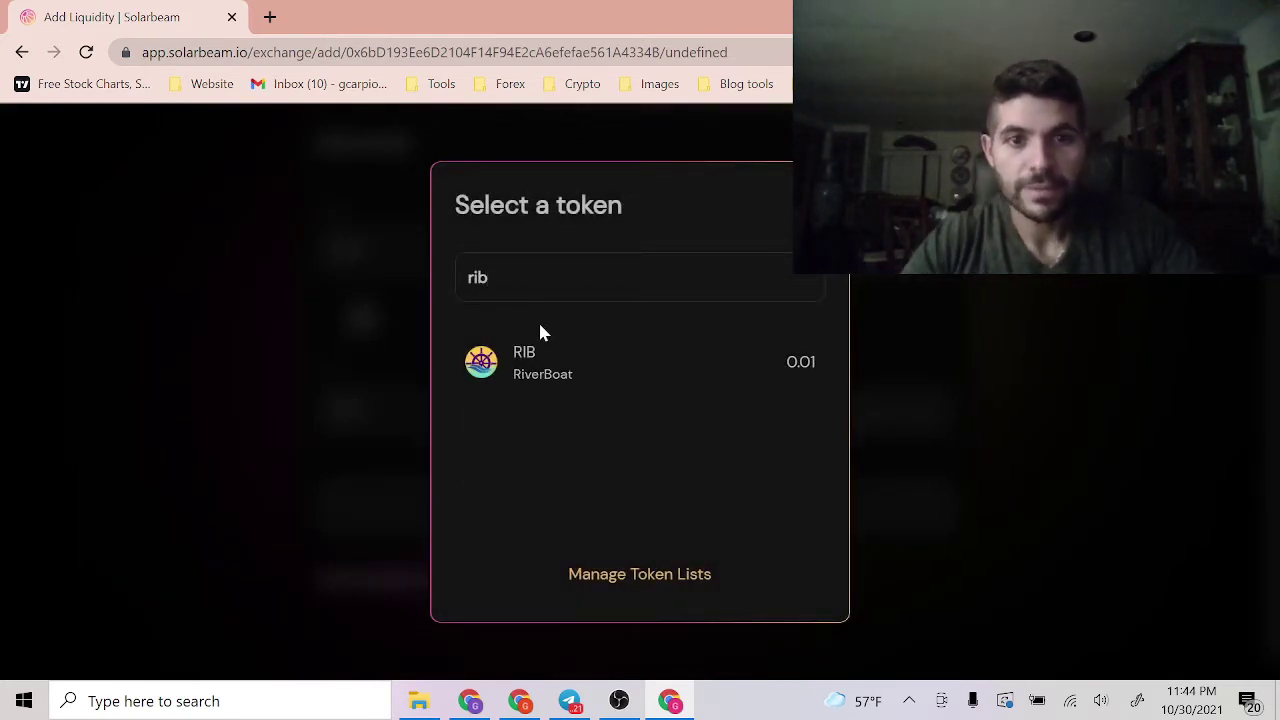
left_click(625, 360)
Use the maximum RIB balance for the liquidity deposit and approve RIB spending in the wallet
scroll(503, 389, "down", 1)
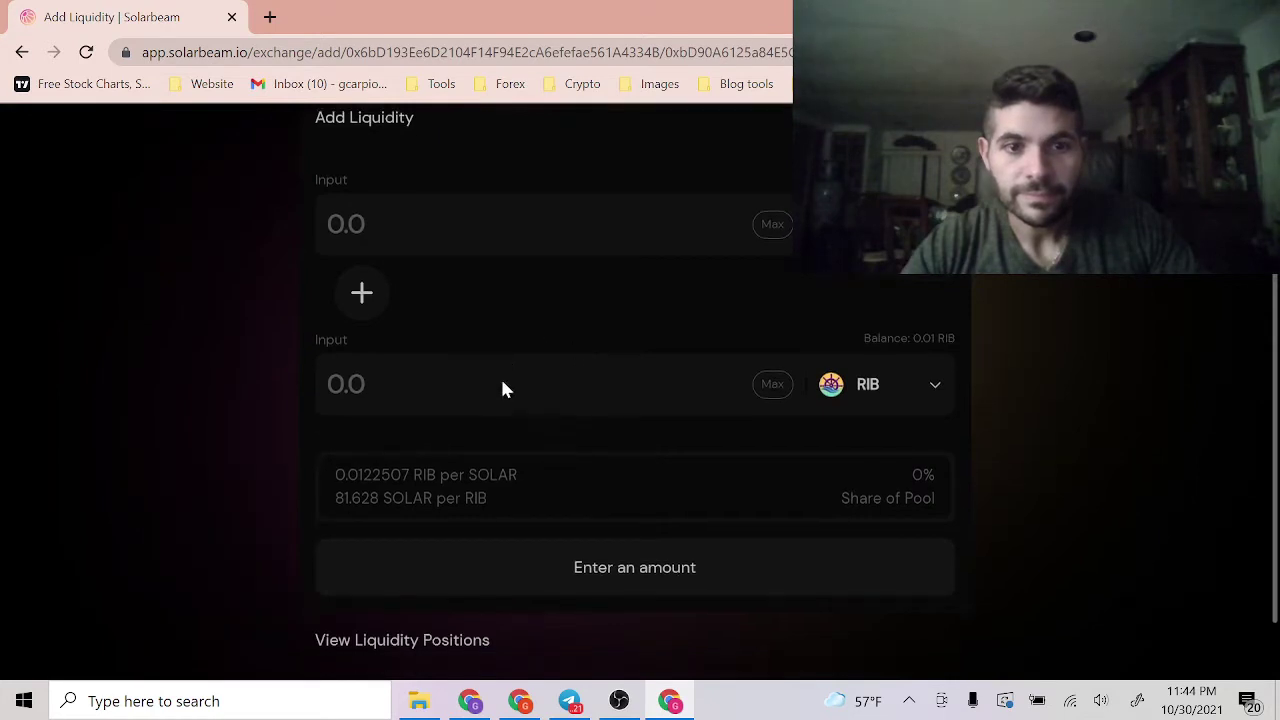
left_click(772, 311)
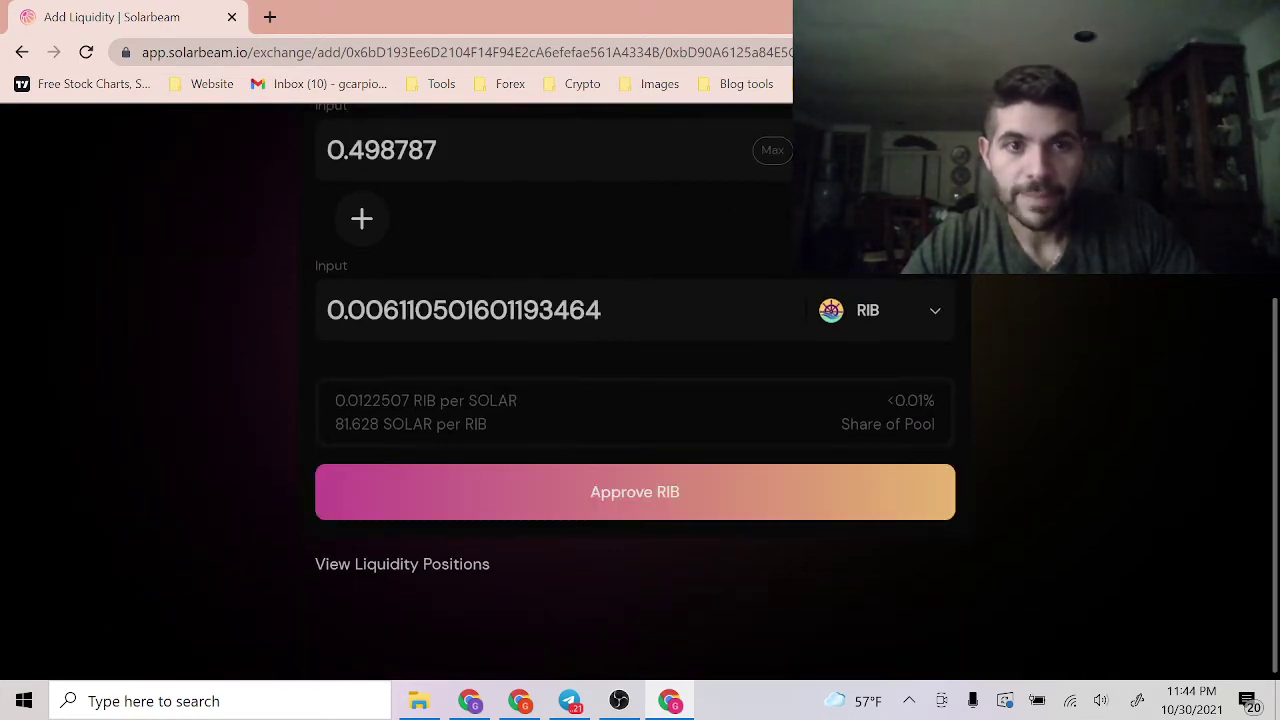
left_click(573, 494)
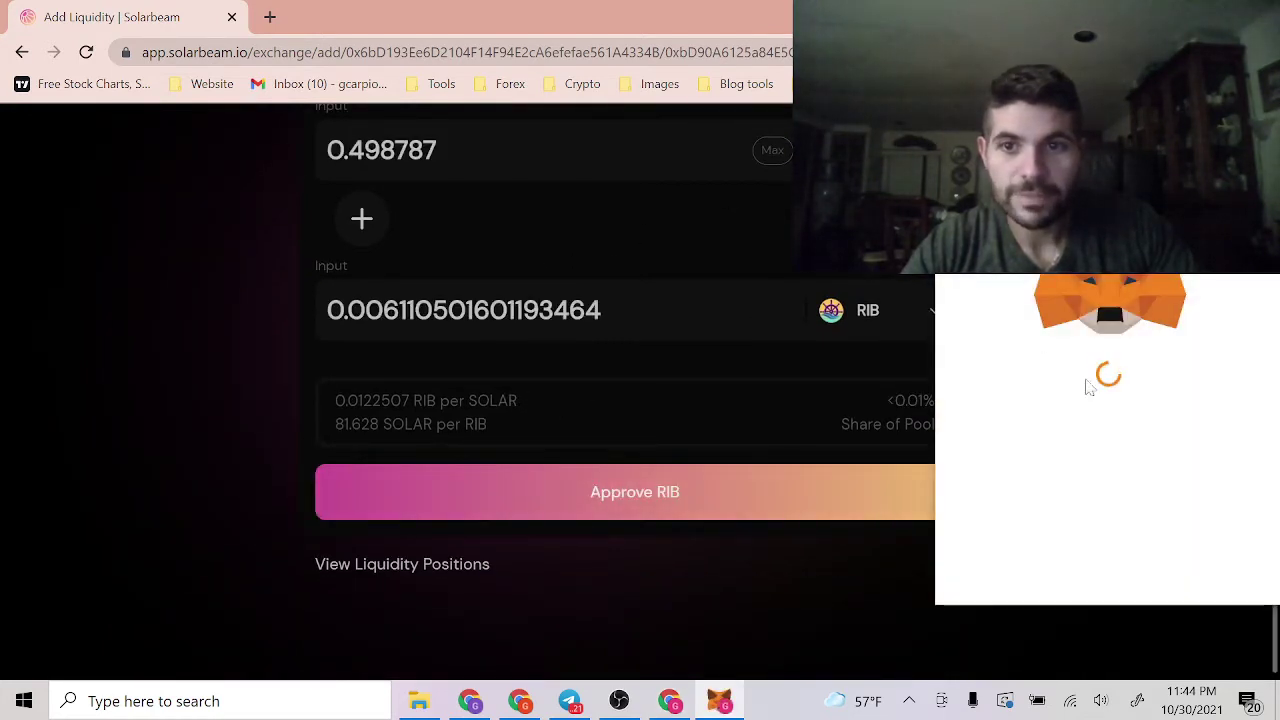
scroll(1154, 374, "down", 1)
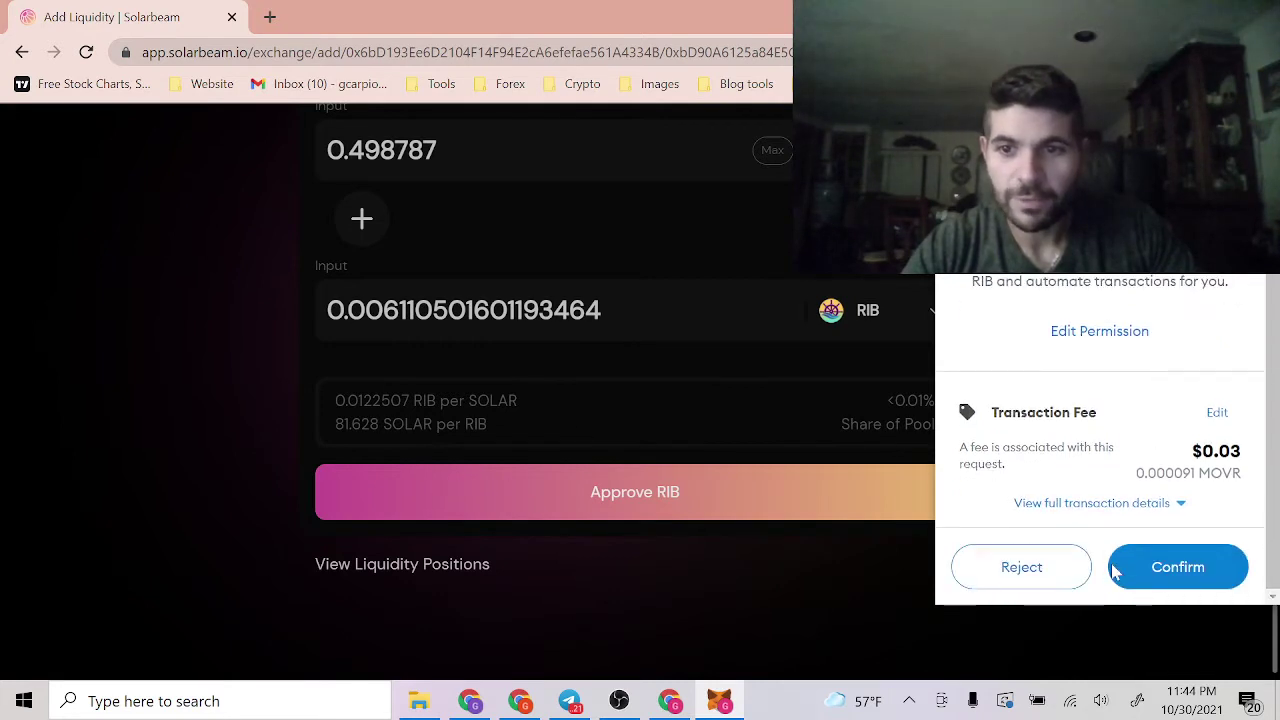
left_click(1186, 570)
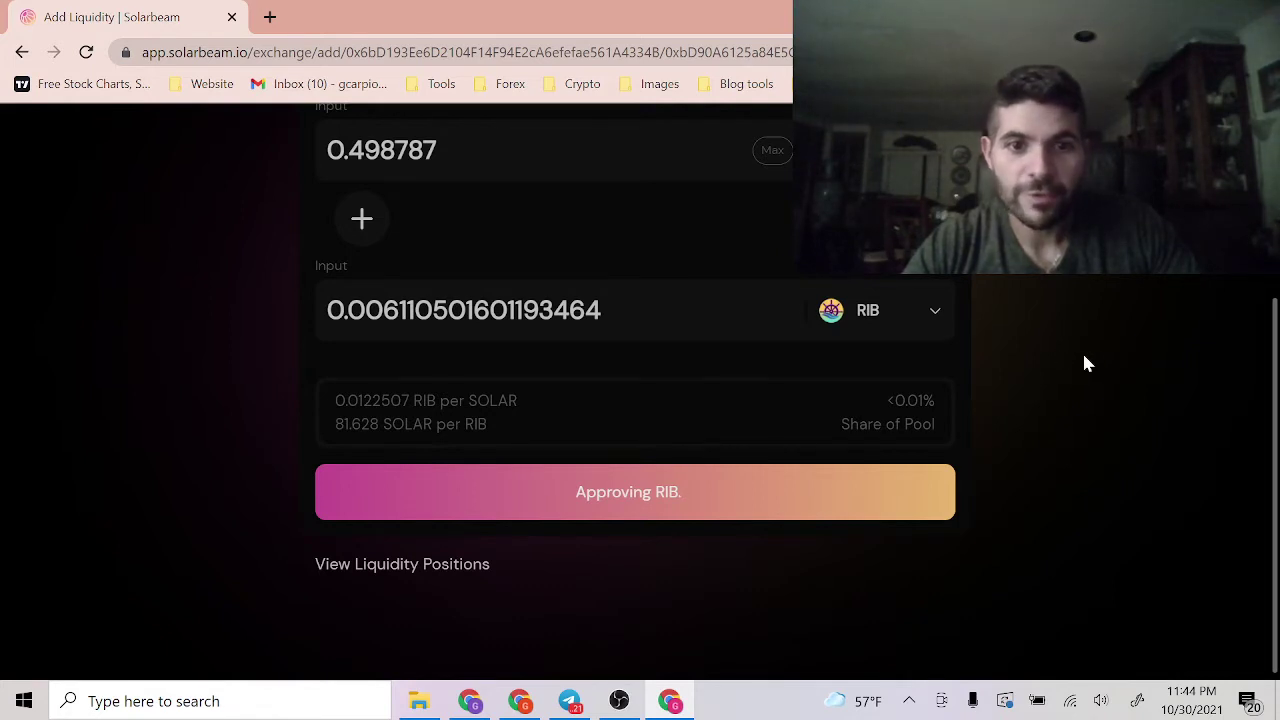
scroll(1086, 357, "up", 2)
scroll(1086, 356, "down", 1)
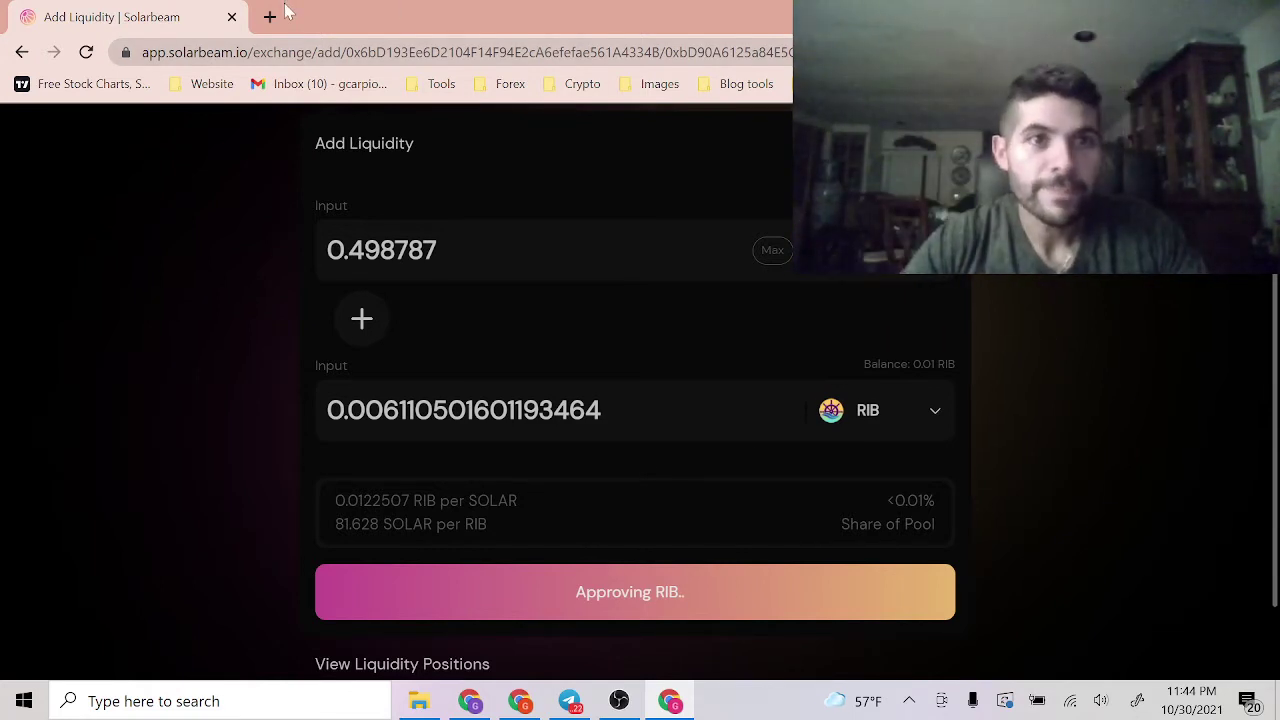
scroll(200, 350, "up", 2)
scroll(206, 363, "down", 3)
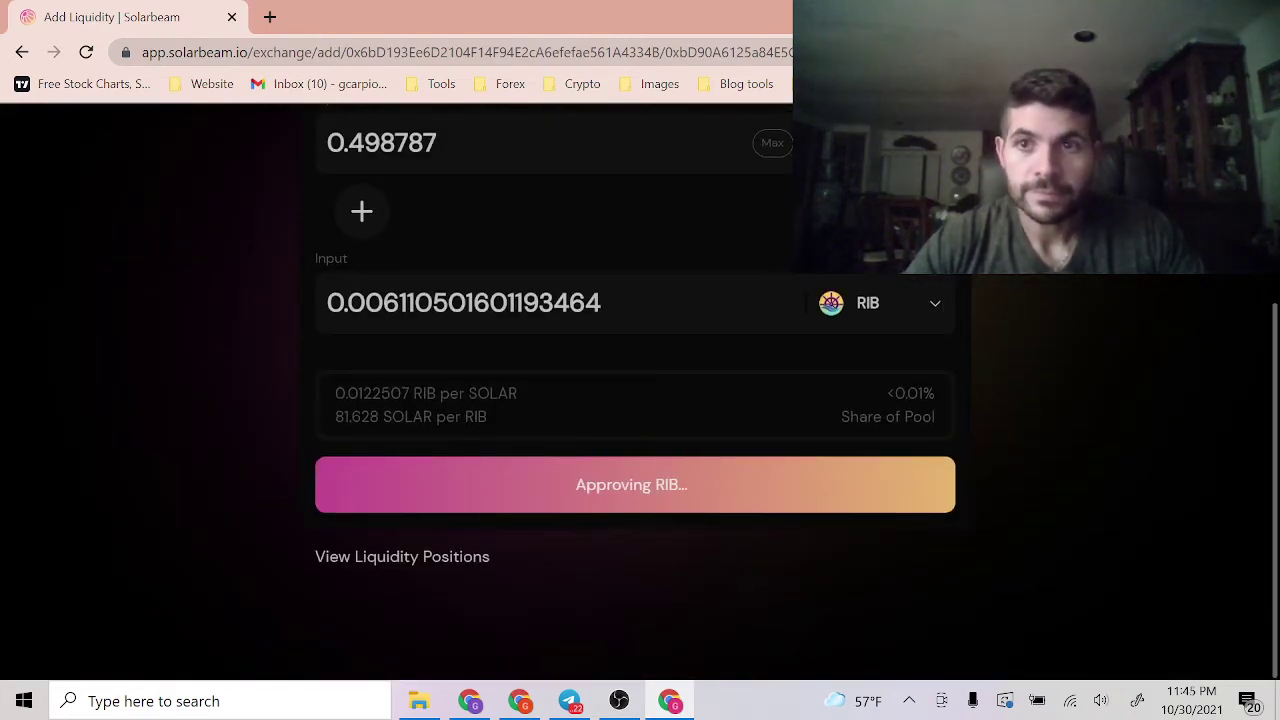
Check the RIB approval and past transactions in the wallet's activity, and close the wallet
left_click(1105, 52)
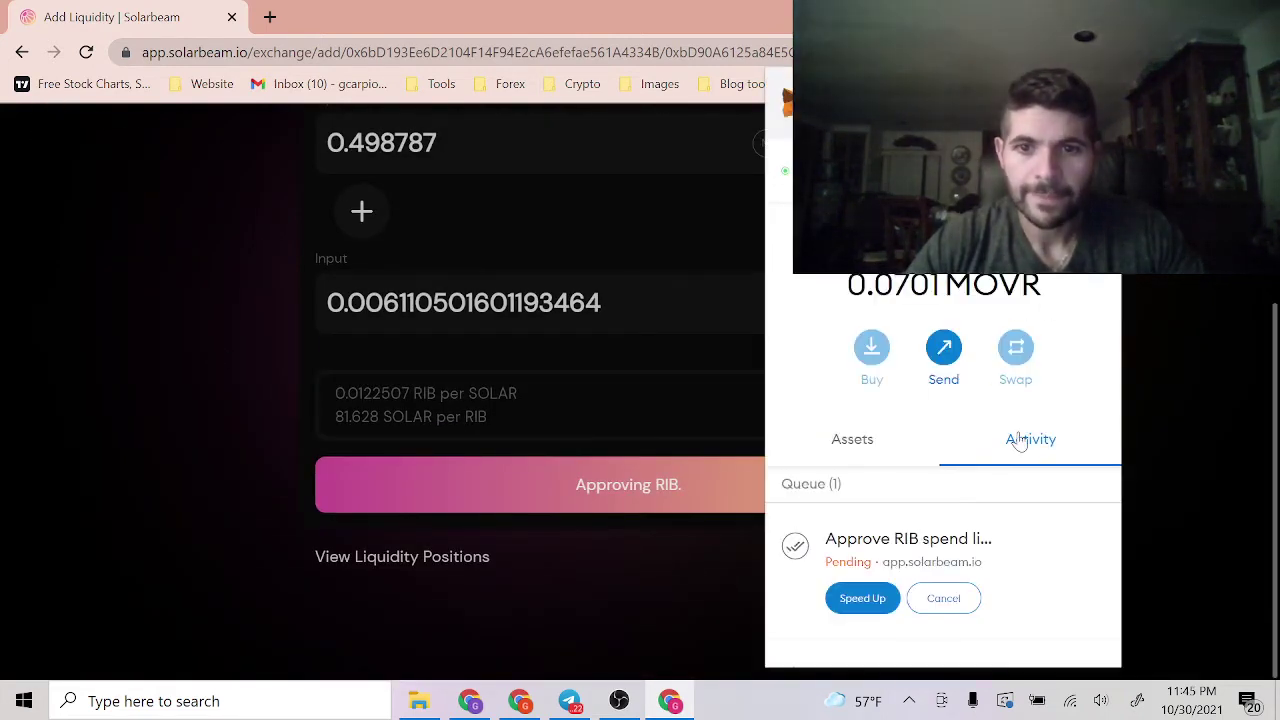
scroll(1019, 441, "down", 5)
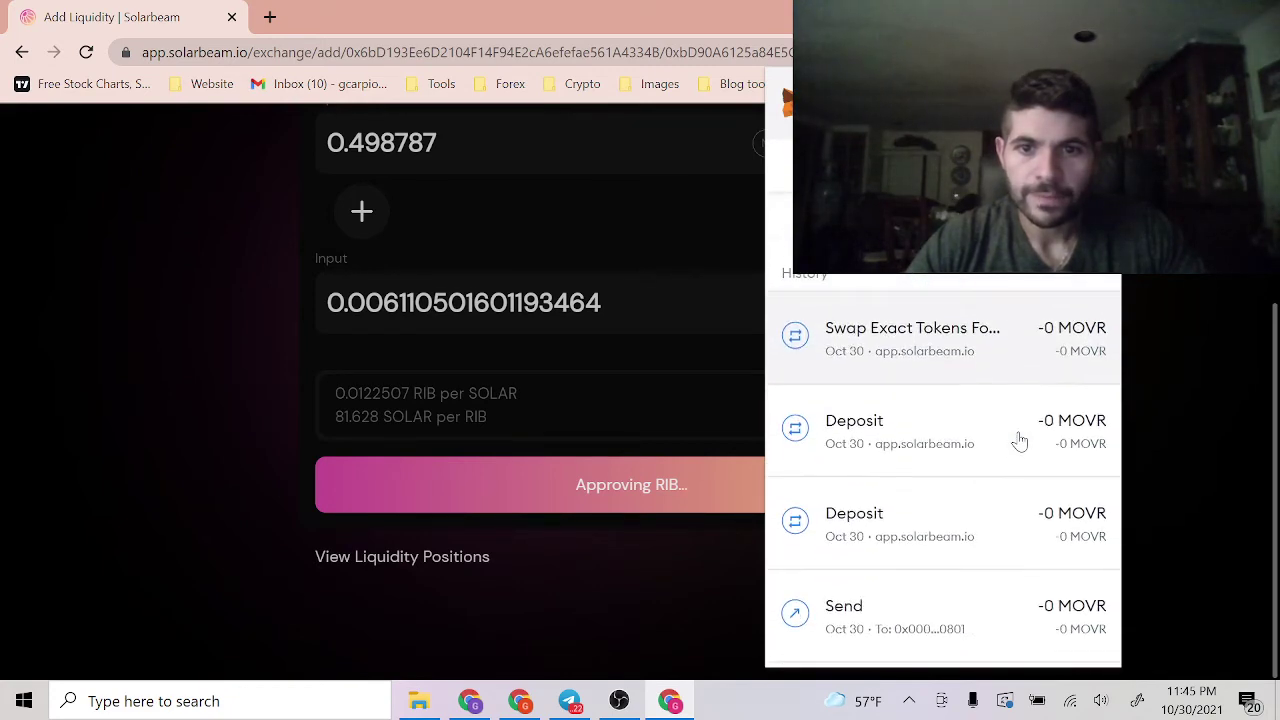
scroll(1019, 441, "down", 10)
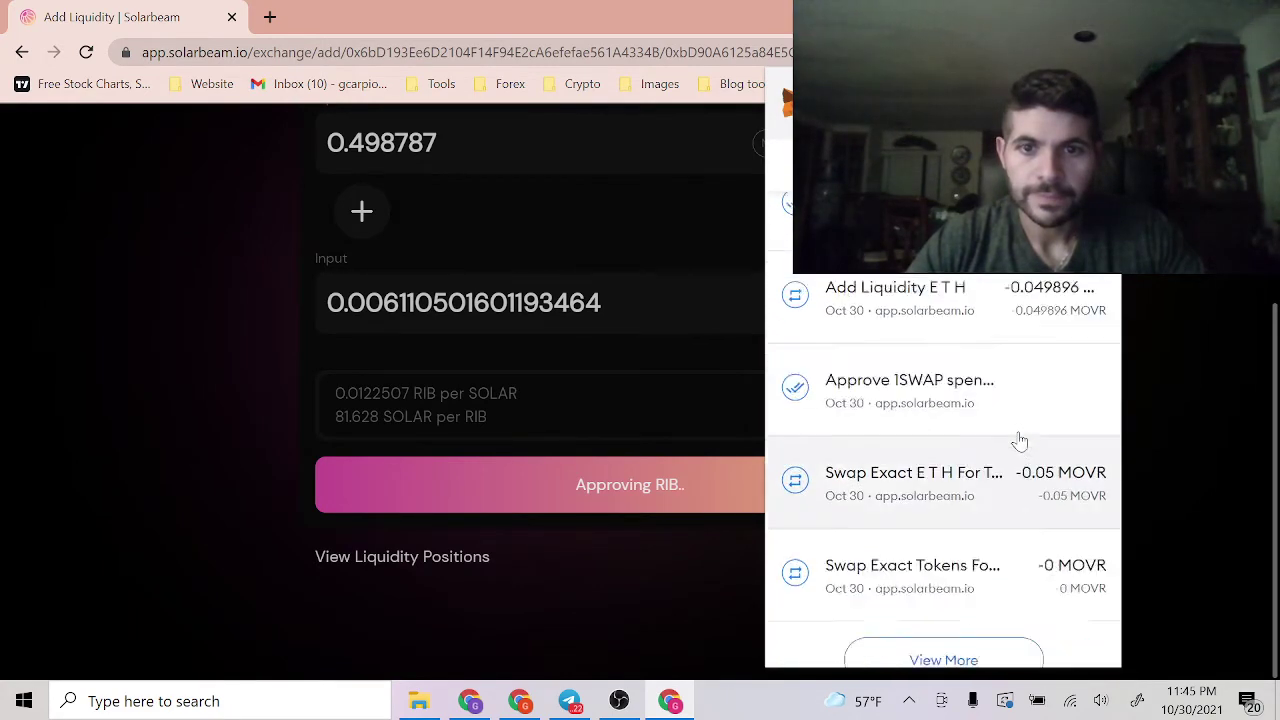
scroll(1019, 441, "up", 15)
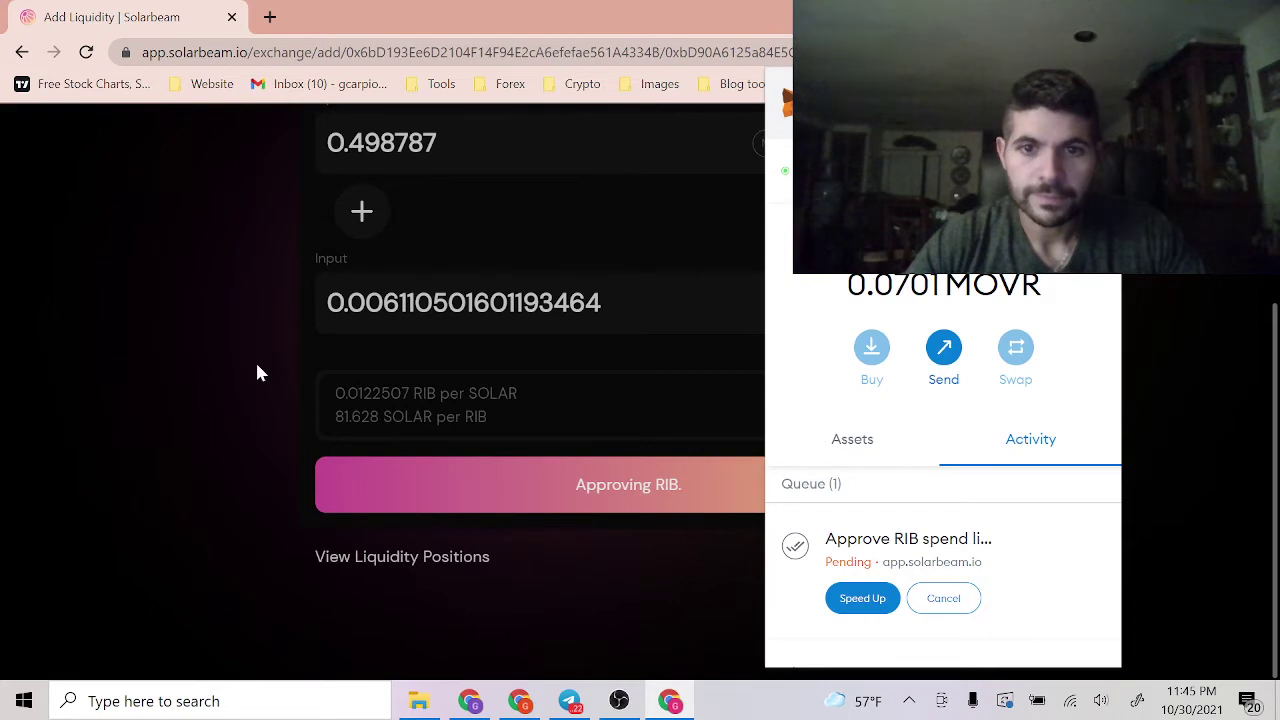
left_click(206, 386)
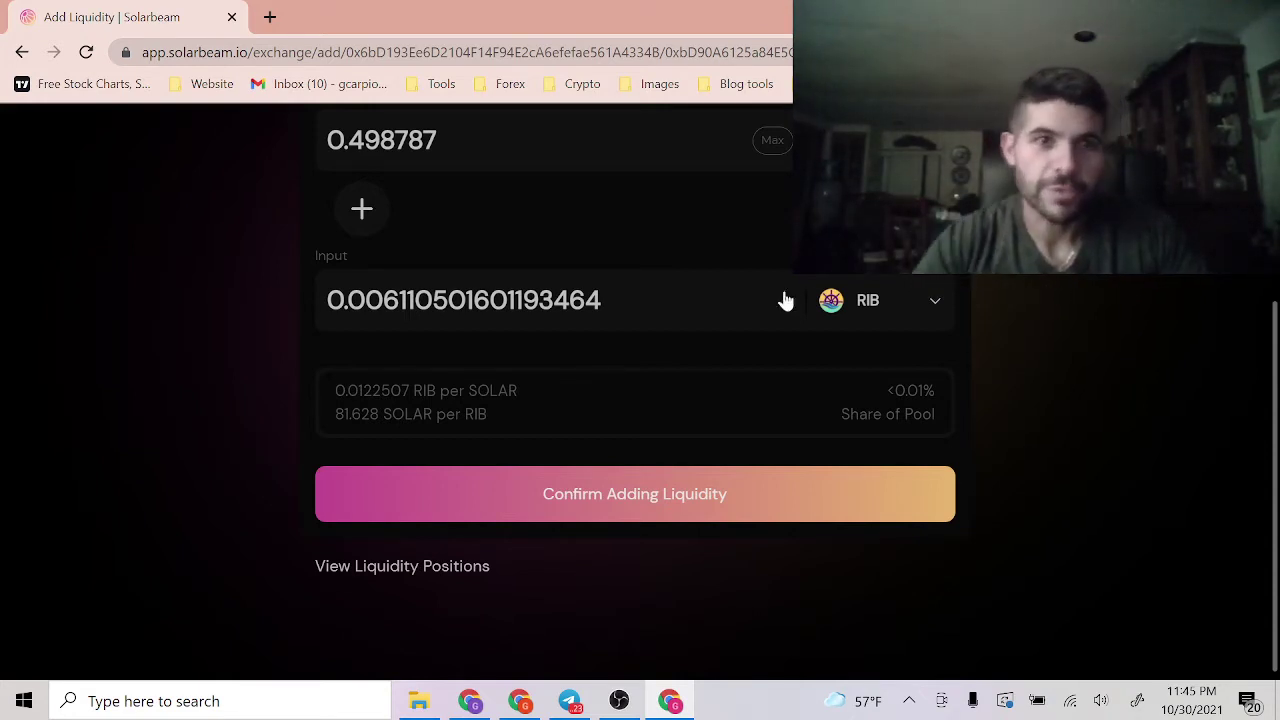
Supply 0.498787 SOLAR and 0.0061105 RIB as liquidity, confirm the transaction in the wallet, and close the submission notice
left_click(640, 494)
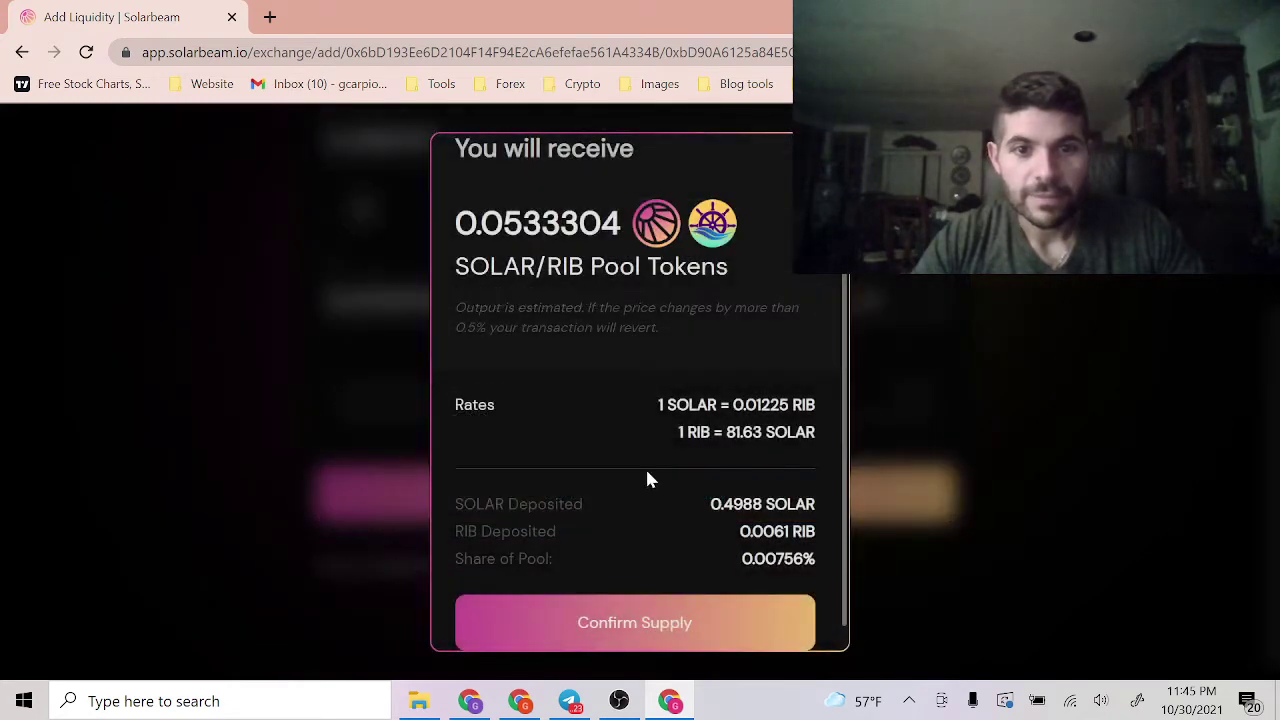
left_click(609, 623)
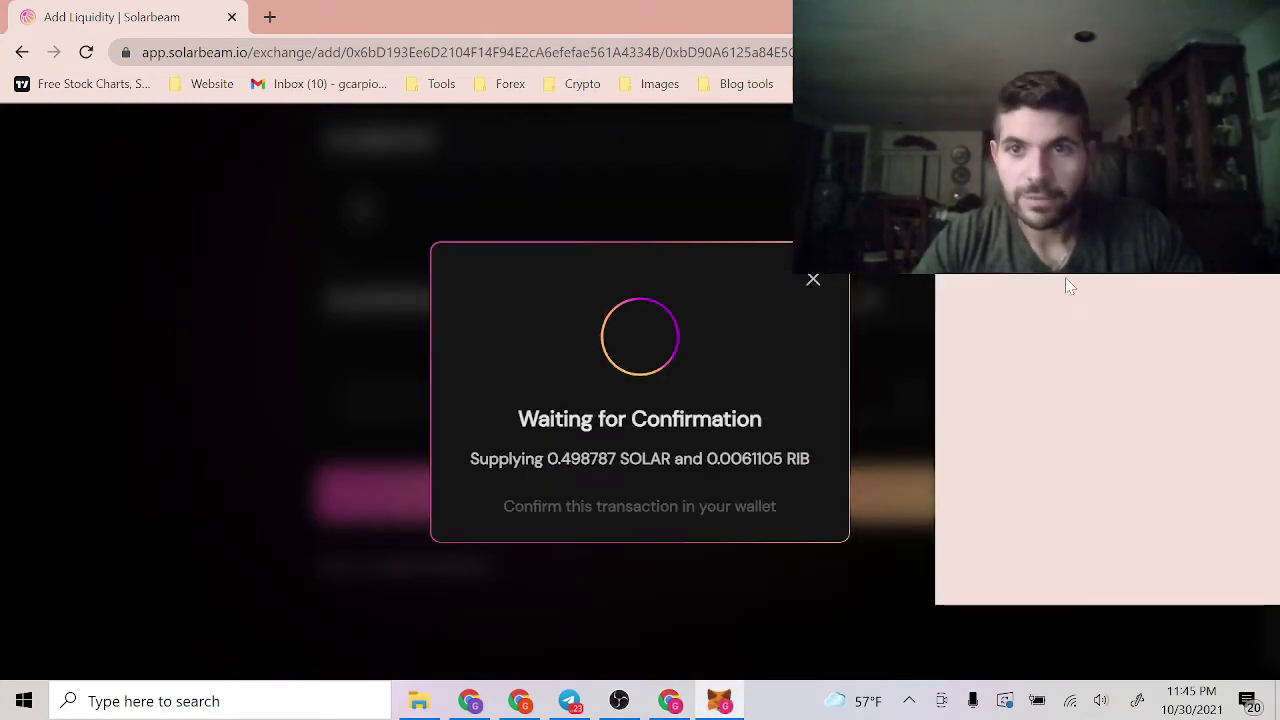
scroll(1100, 340, "down", 1)
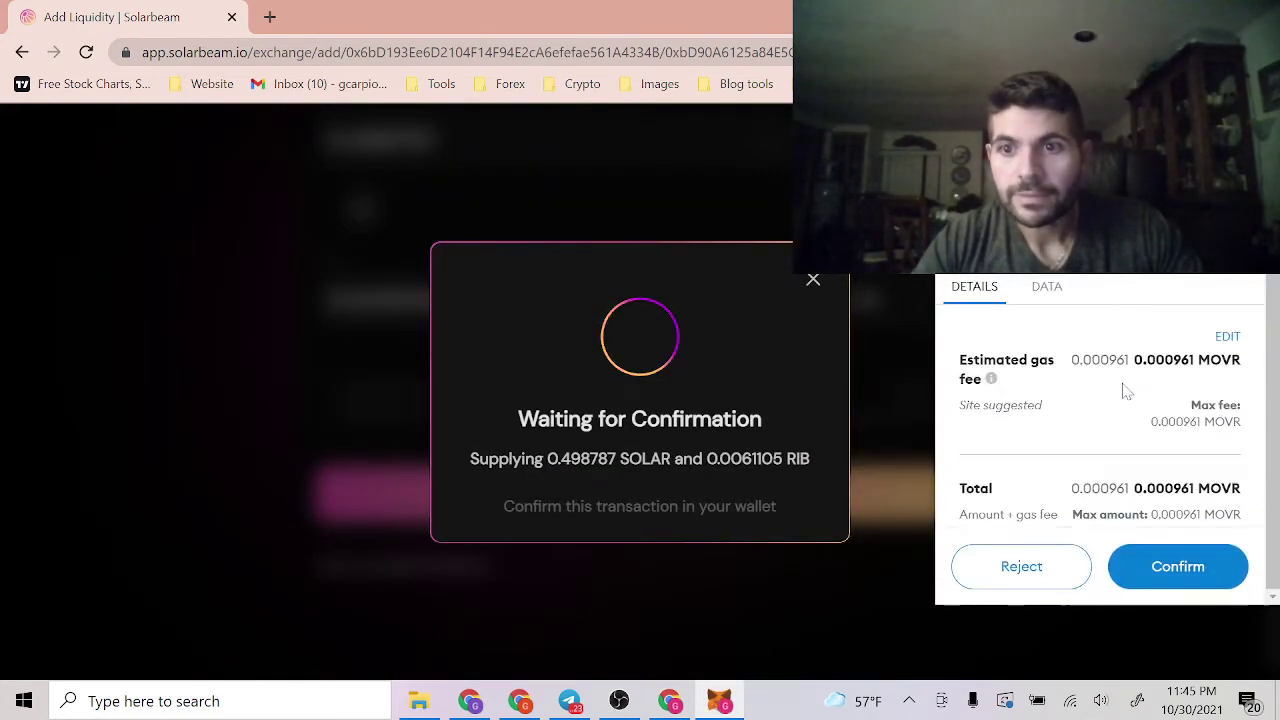
left_click(1150, 565)
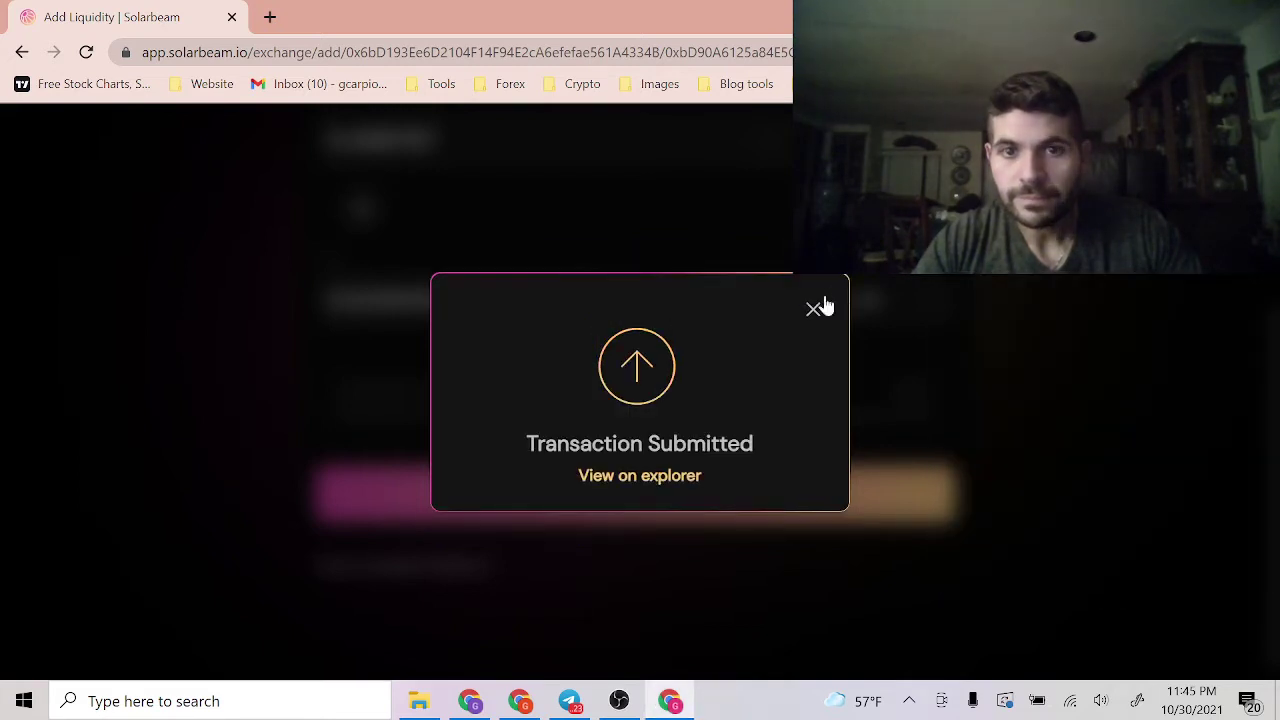
left_click(812, 316)
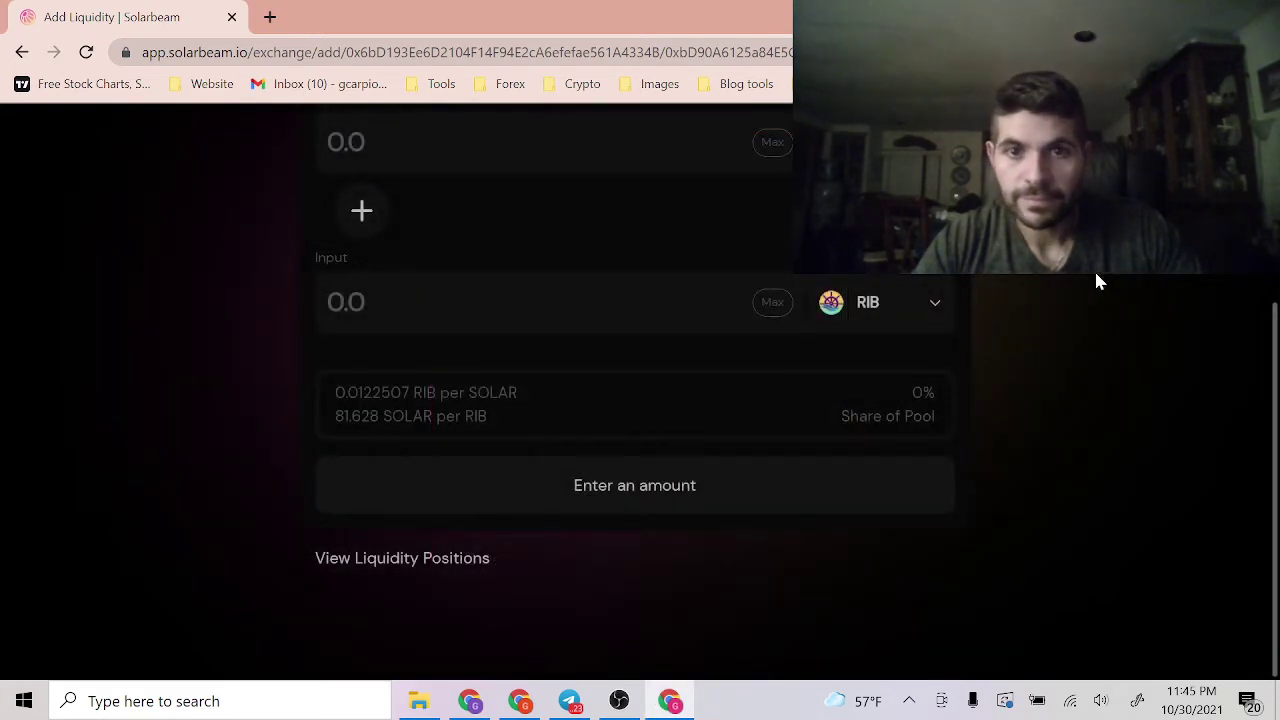
Go to the farm page and find the SOLAR/RIB farm in the list of all farms
scroll(1094, 277, "up", 2)
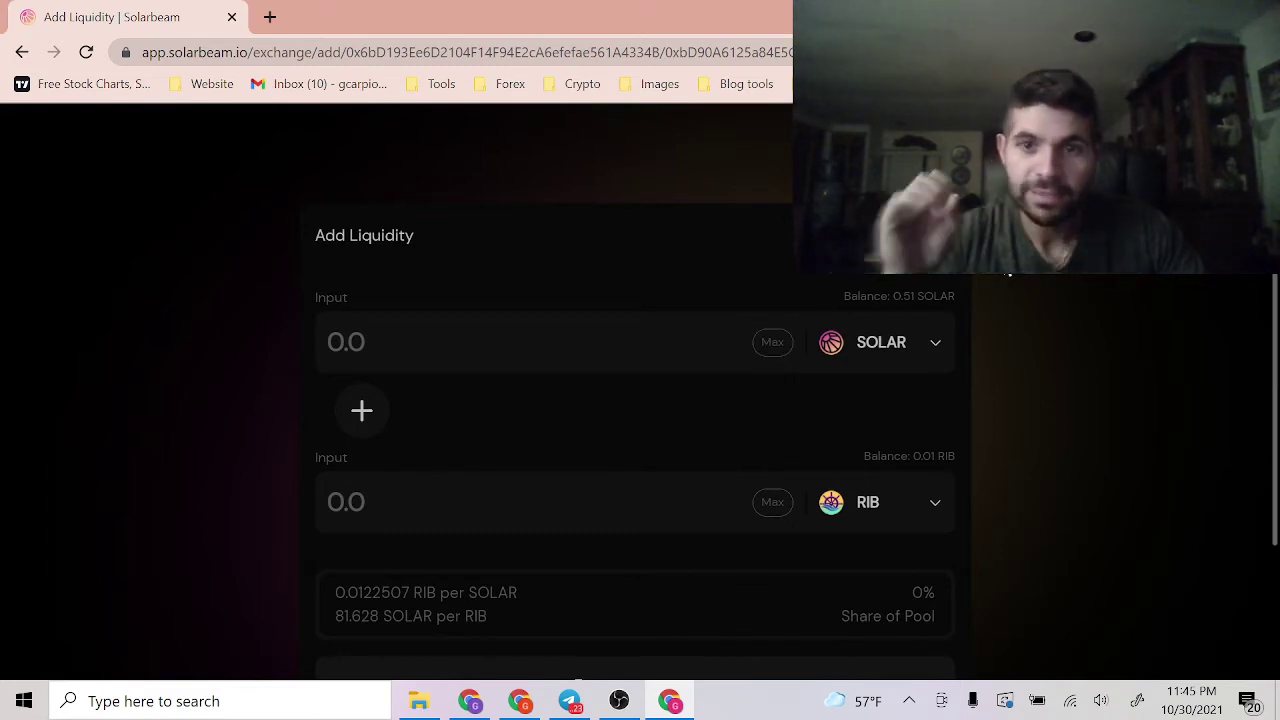
scroll(640, 400, "up", 1)
left_click(337, 163)
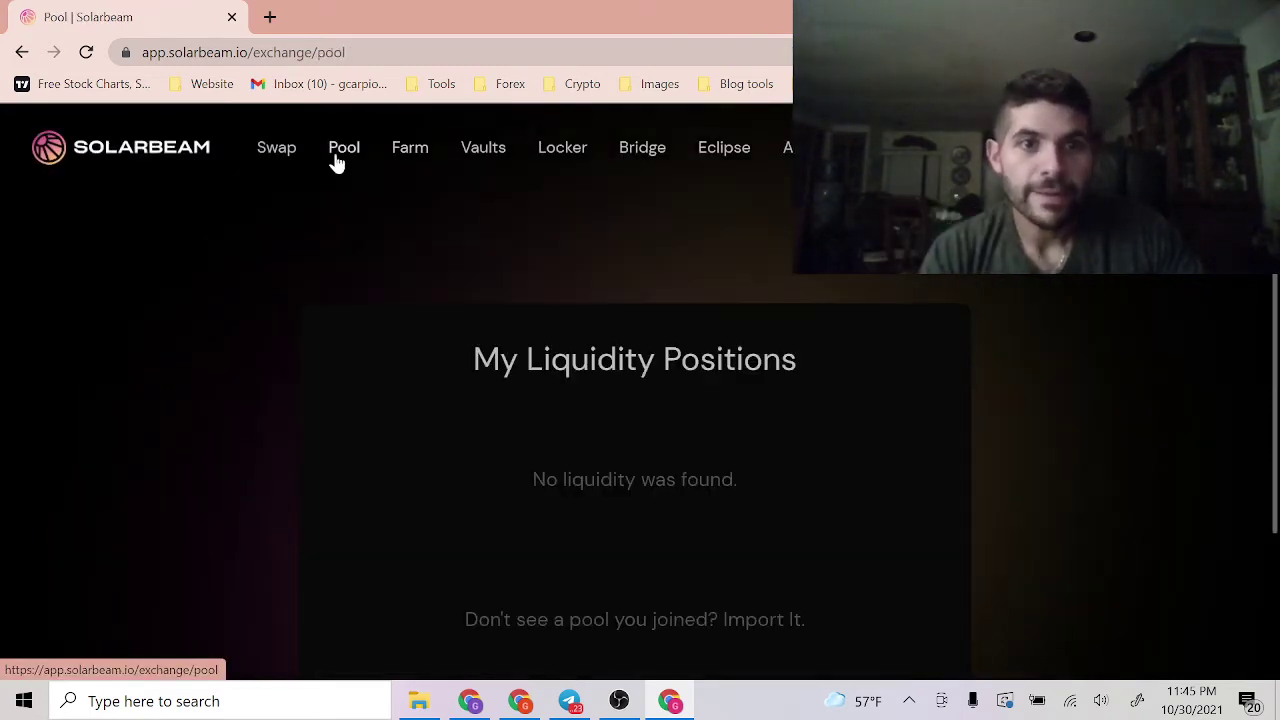
left_click(398, 150)
scroll(418, 229, "down", 7)
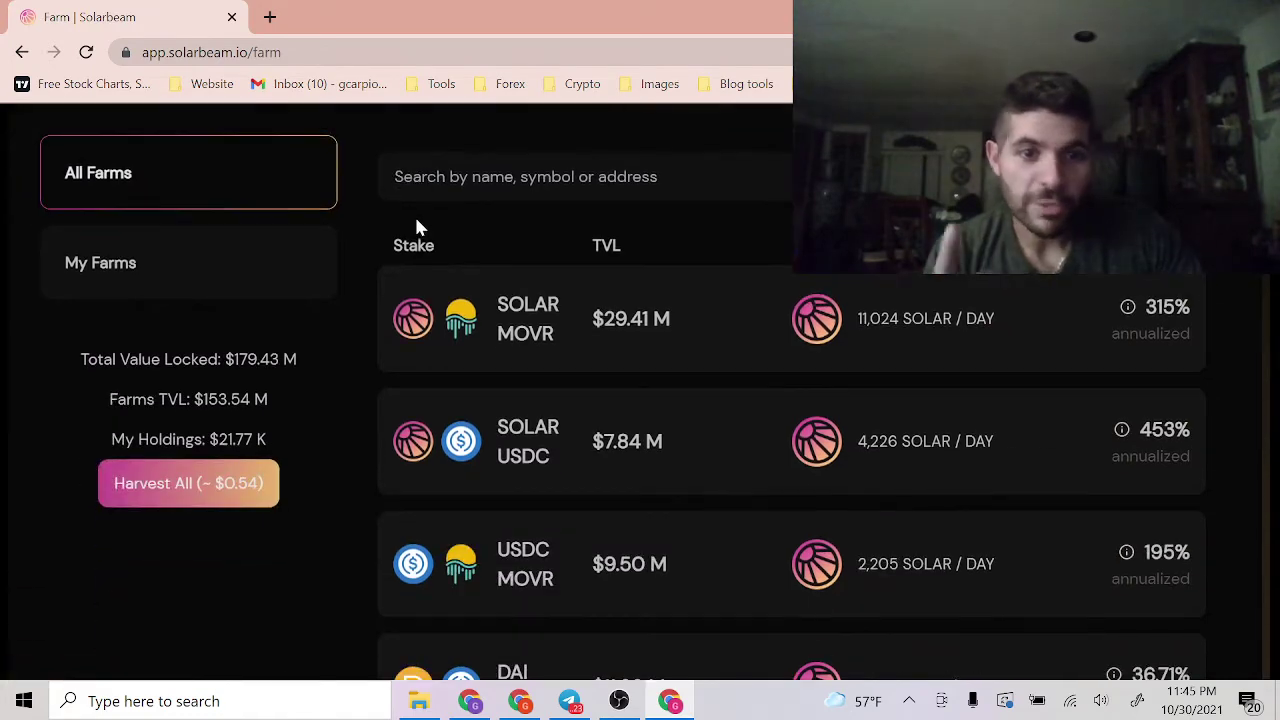
scroll(540, 262, "down", 6)
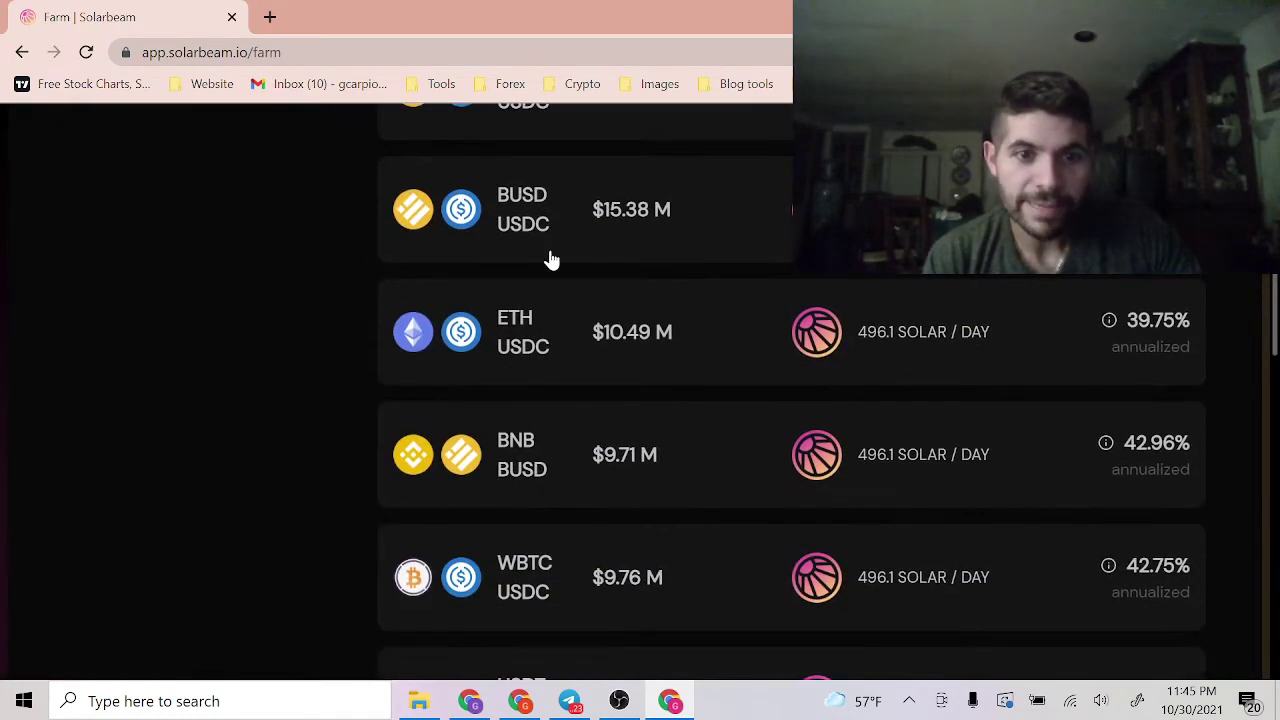
scroll(547, 260, "down", 6)
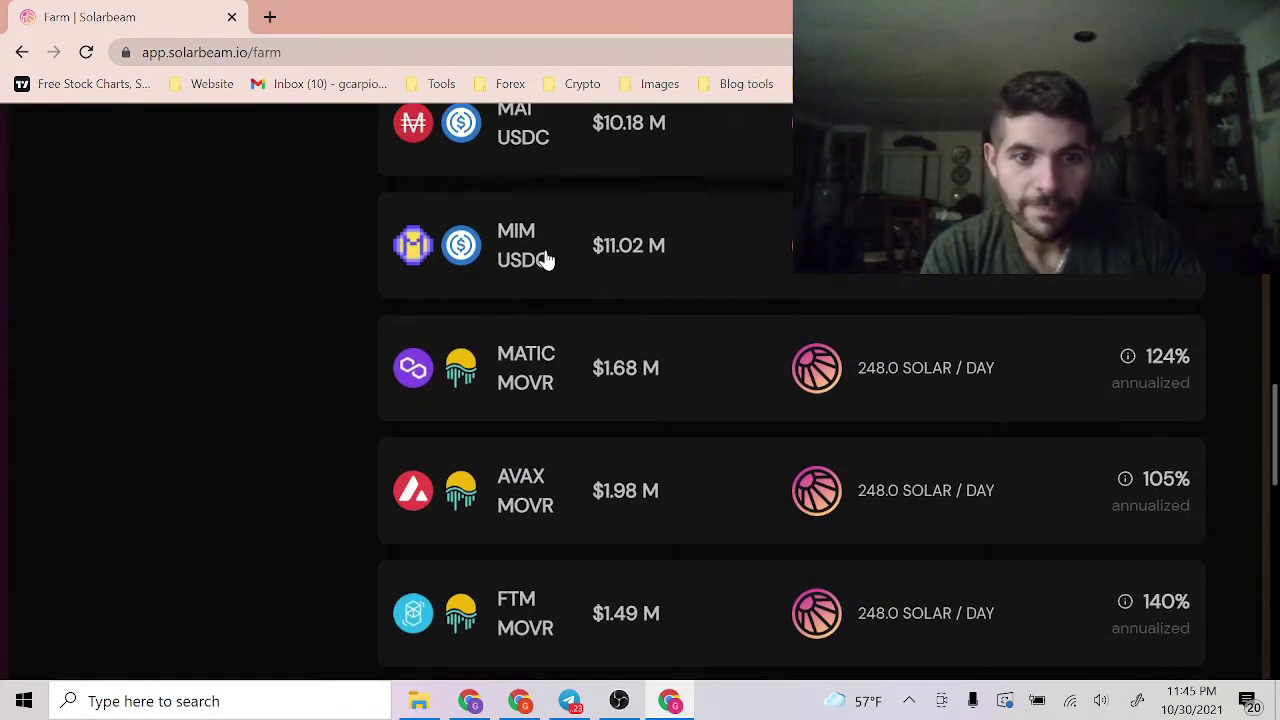
scroll(549, 258, "down", 2)
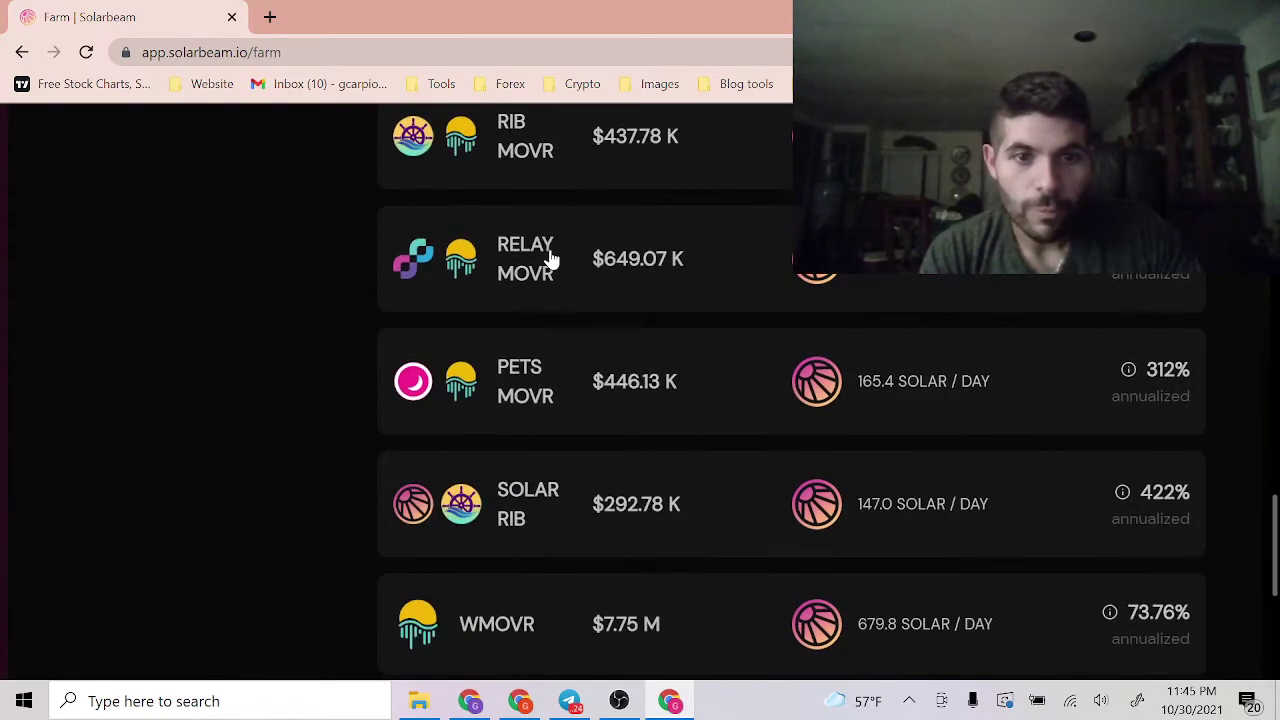
scroll(626, 380, "down", 1)
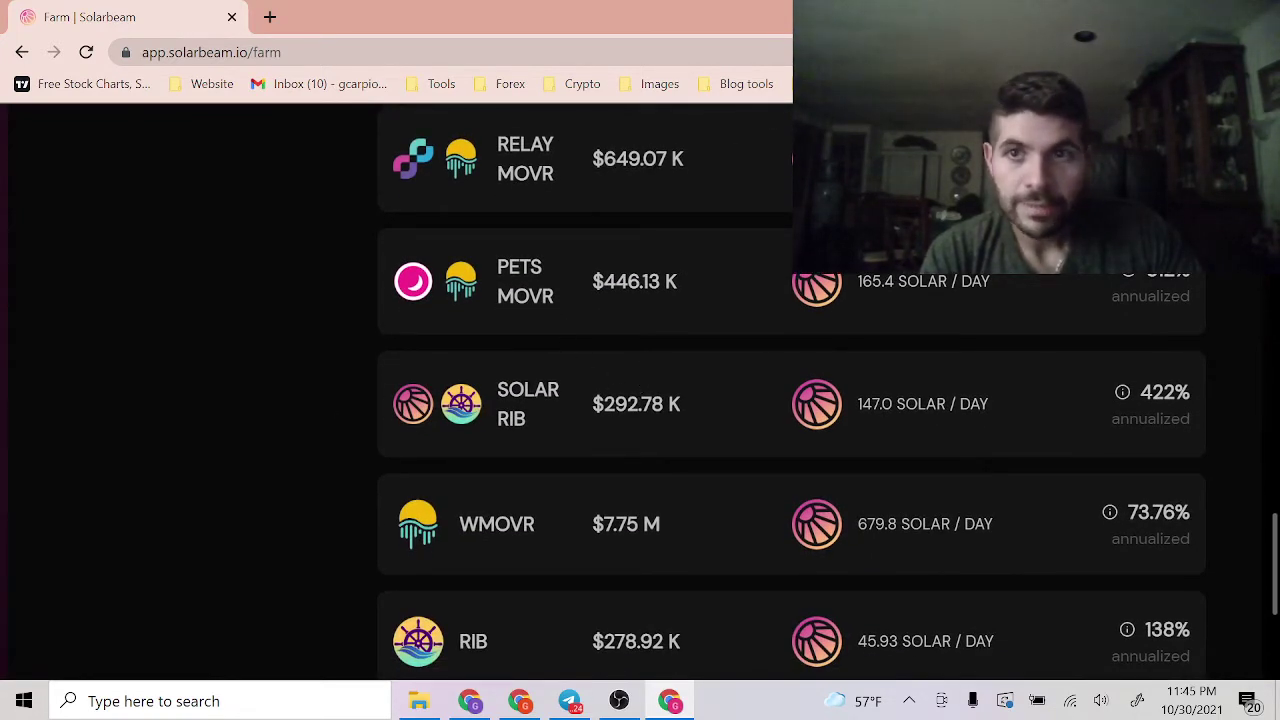
Check the pending liquidity transaction in the wallet's activity and close the wallet
left_click(1106, 52)
scroll(891, 404, "down", 3)
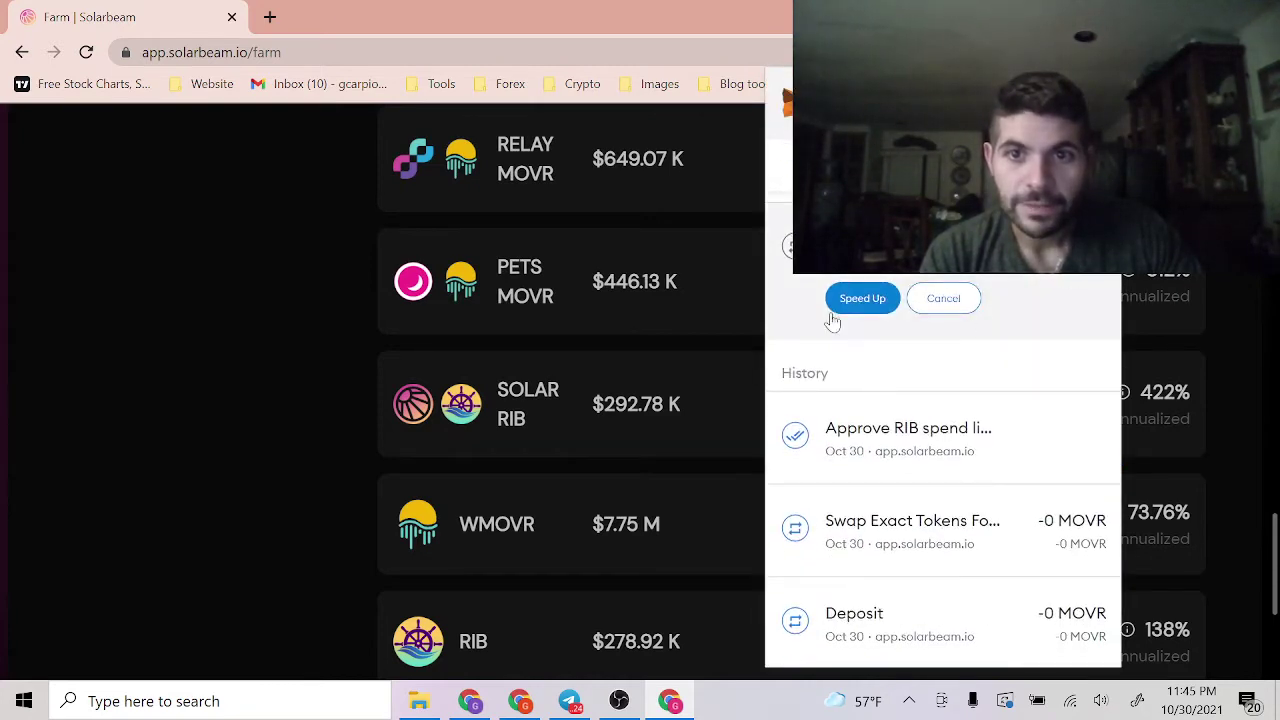
left_click(864, 300)
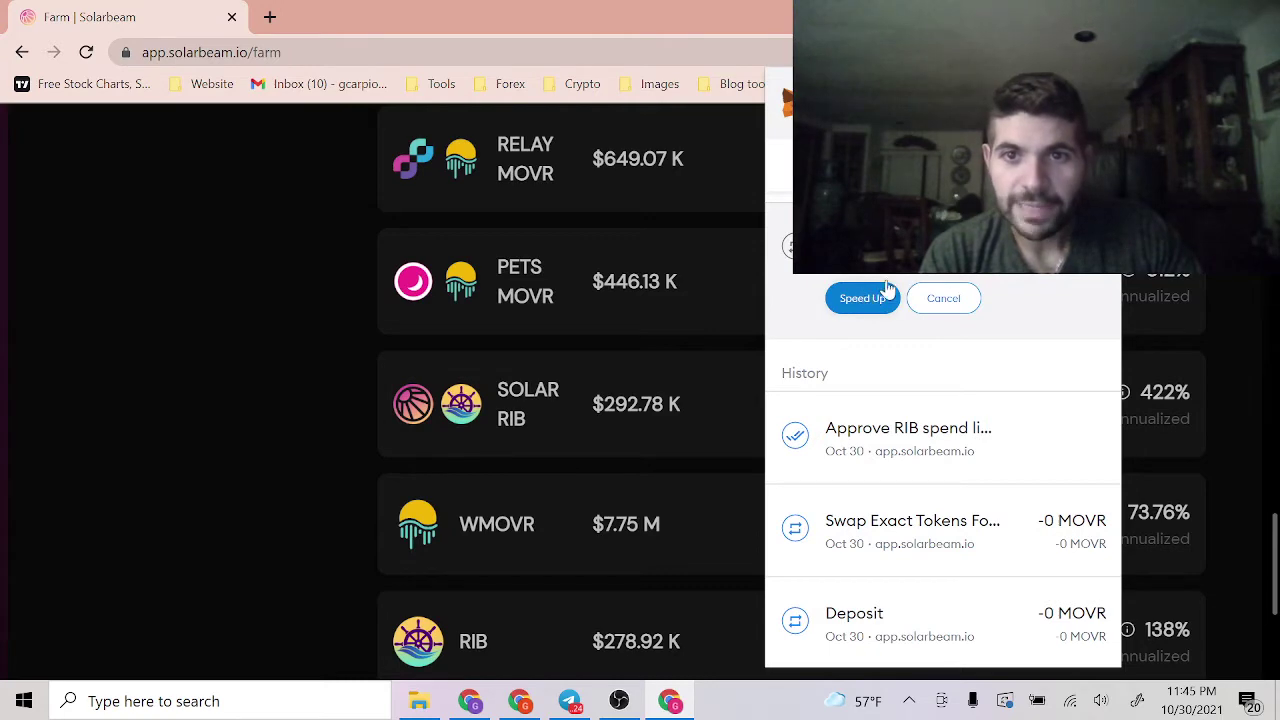
left_click(302, 345)
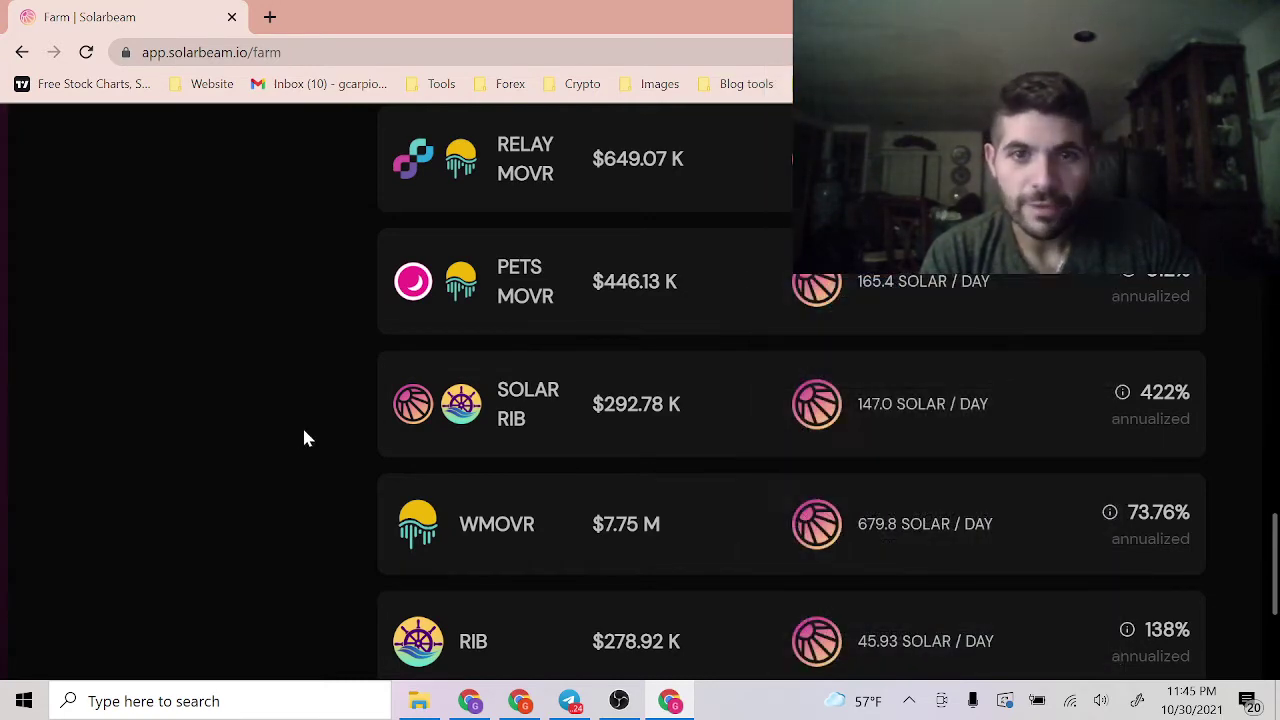
Expand the SOLAR/RIB farm in the list of all farms and check the wallet balance available for staking
scroll(302, 425, "down", 1)
scroll(306, 428, "up", 20)
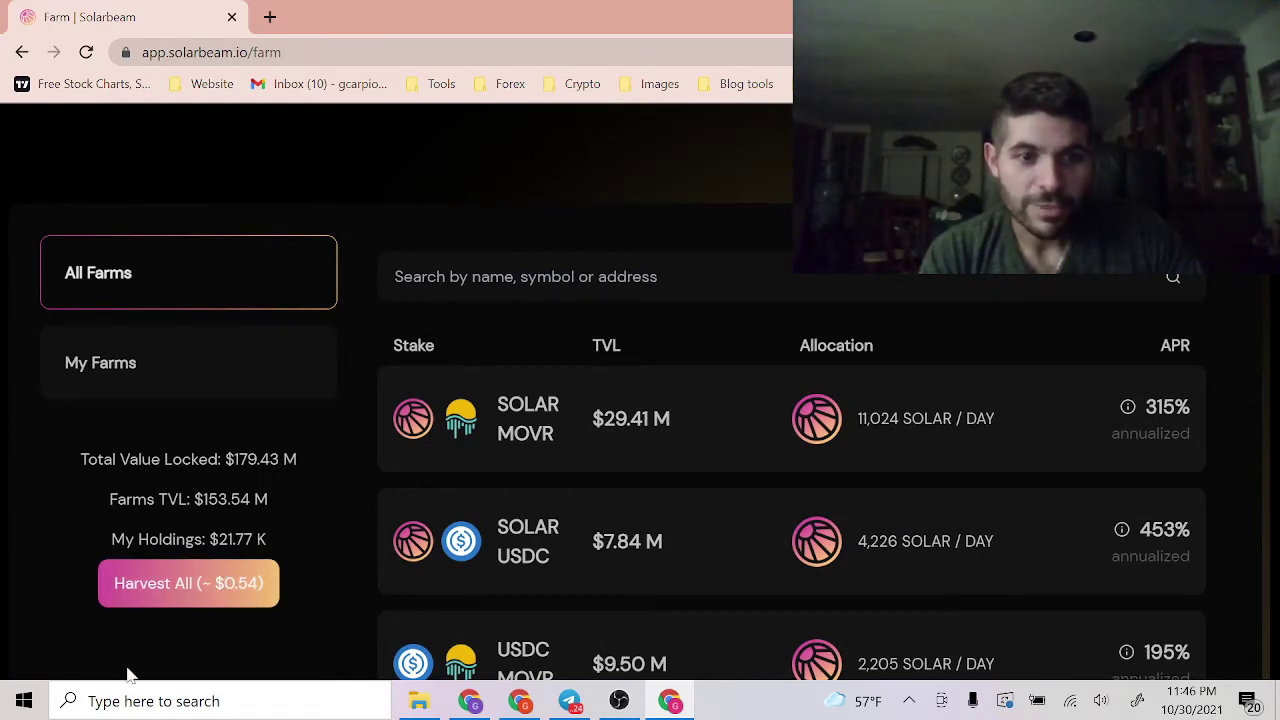
scroll(355, 505, "up", 1)
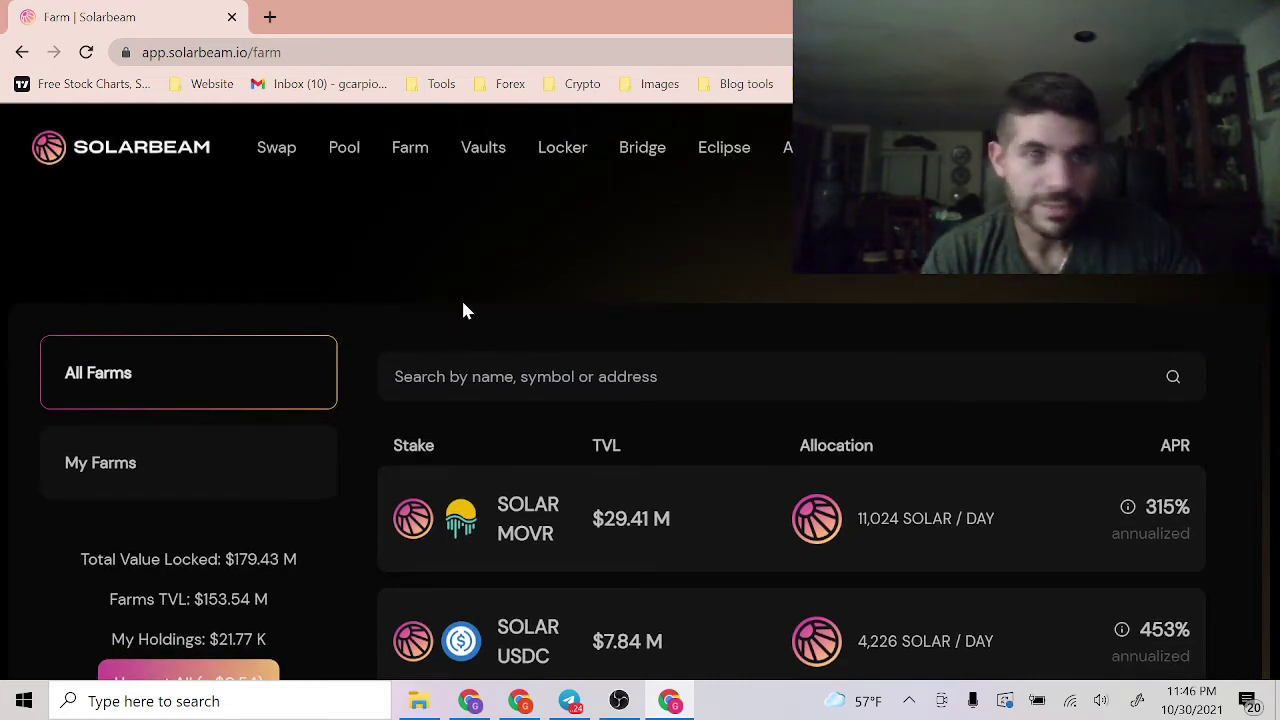
scroll(320, 412, "down", 4)
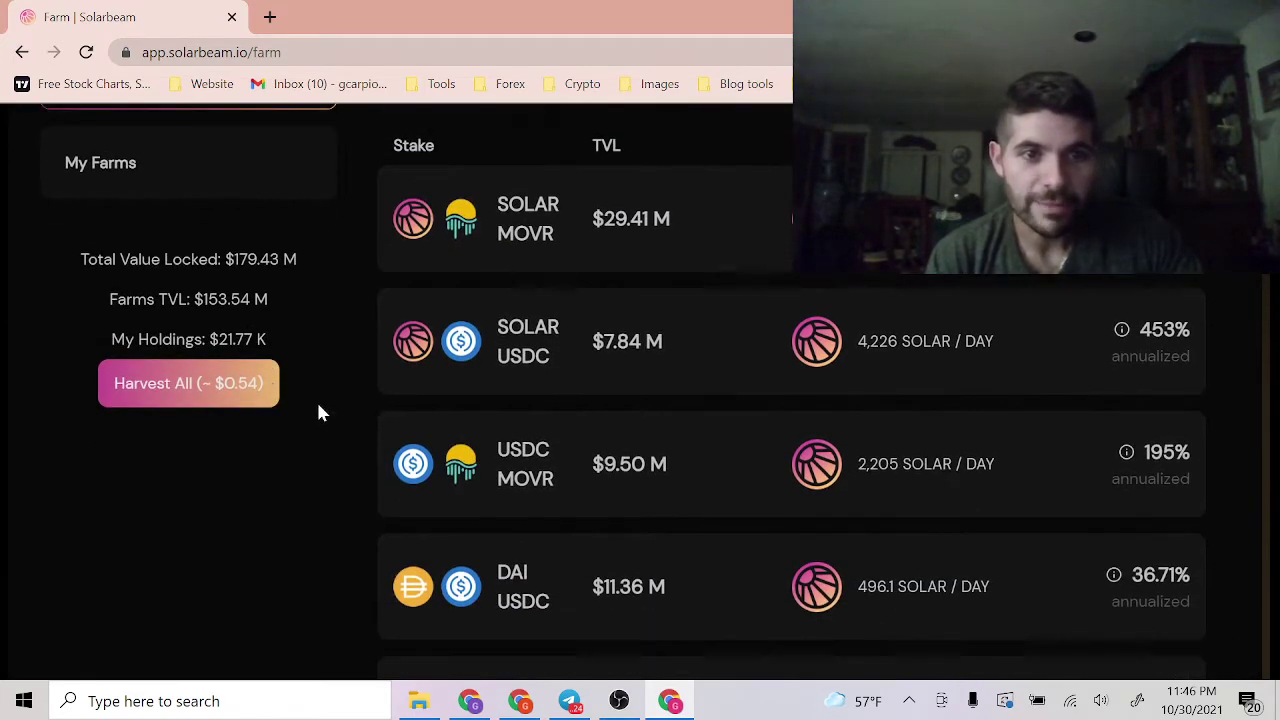
scroll(320, 412, "up", 1)
scroll(320, 412, "down", 12)
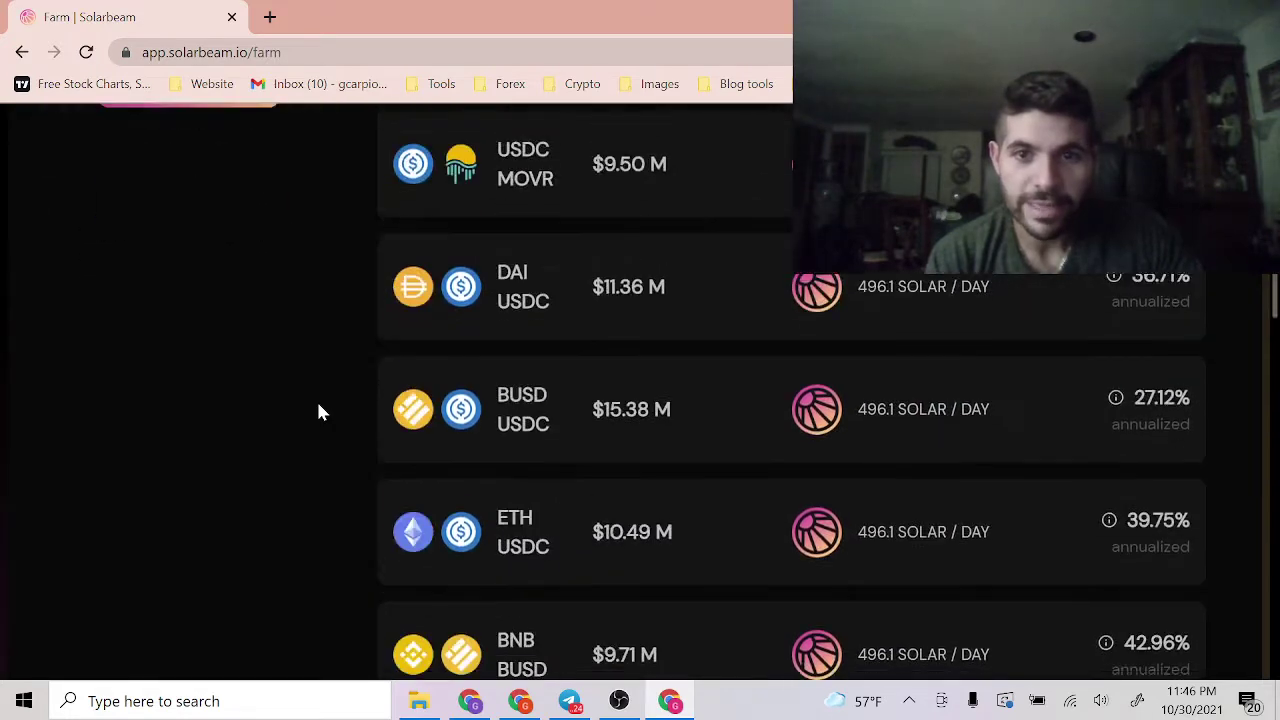
scroll(318, 411, "down", 4)
scroll(318, 411, "up", 2)
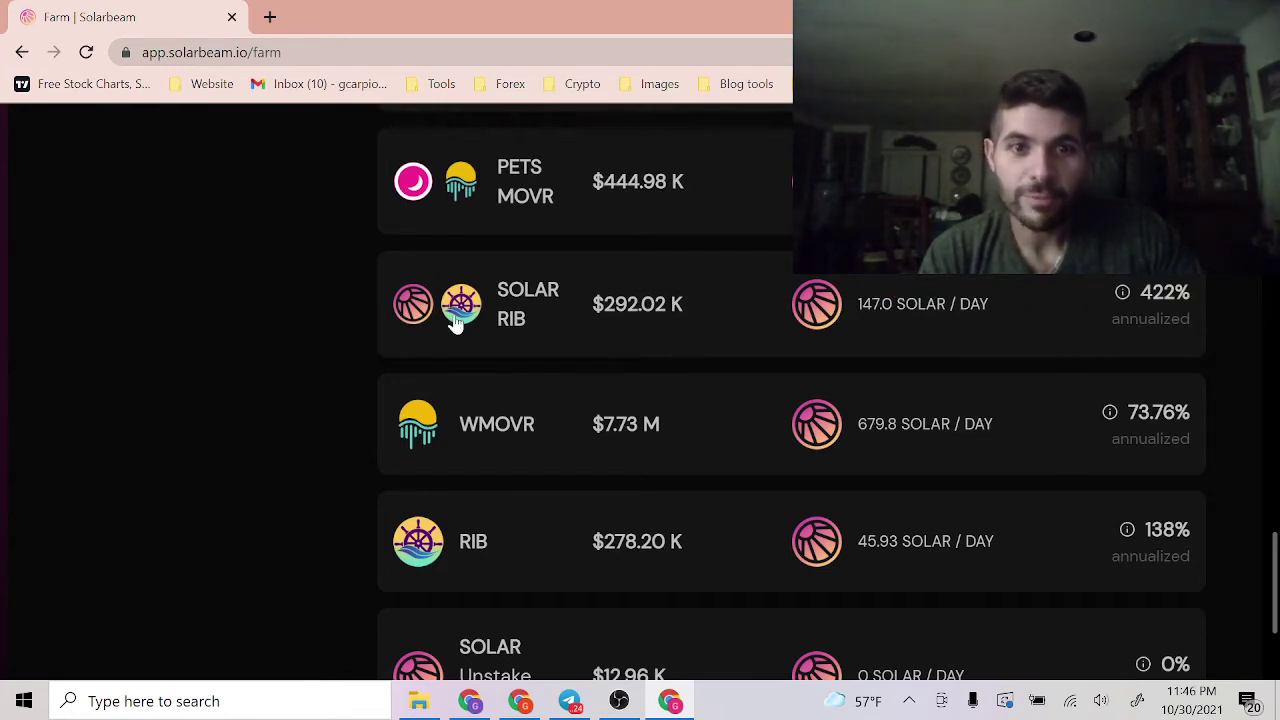
left_click(695, 314)
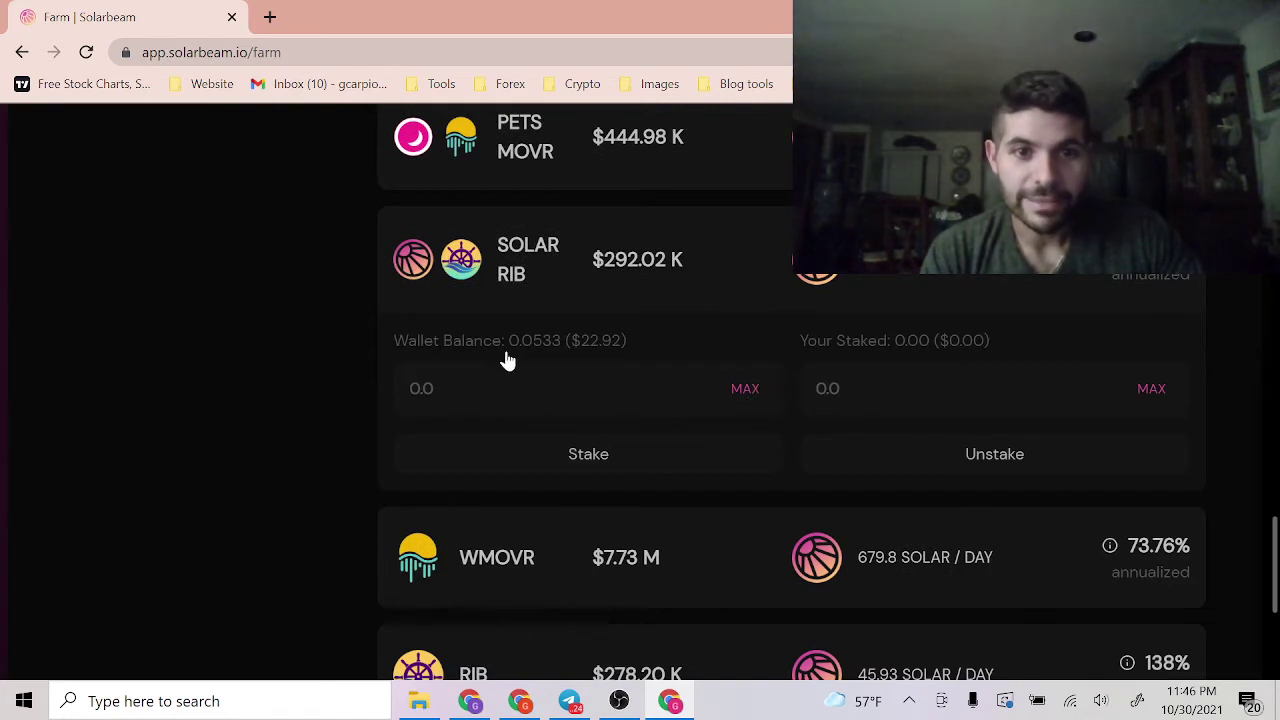
left_click_drag(507, 360, 629, 346)
left_click(632, 355)
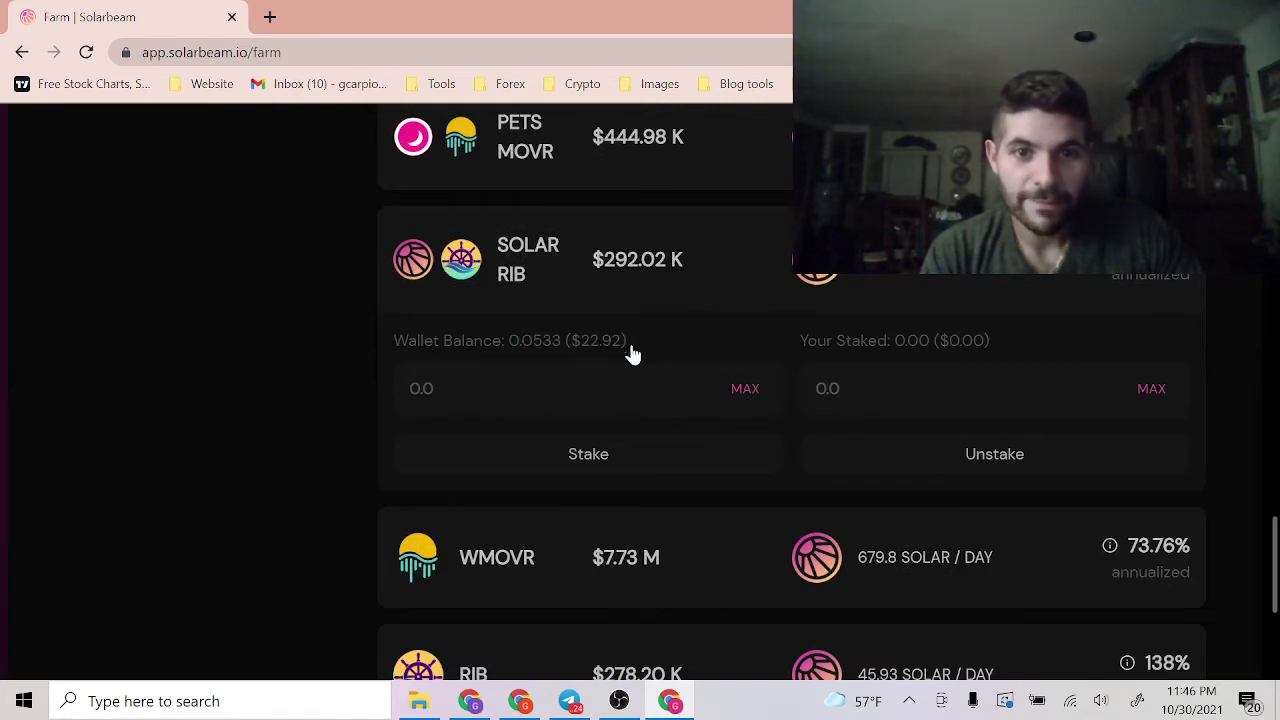
Set the SOLAR/RIB stake to the maximum wallet balance and approve SLP spending, checking the approval in the wallet's activity
left_click(745, 392)
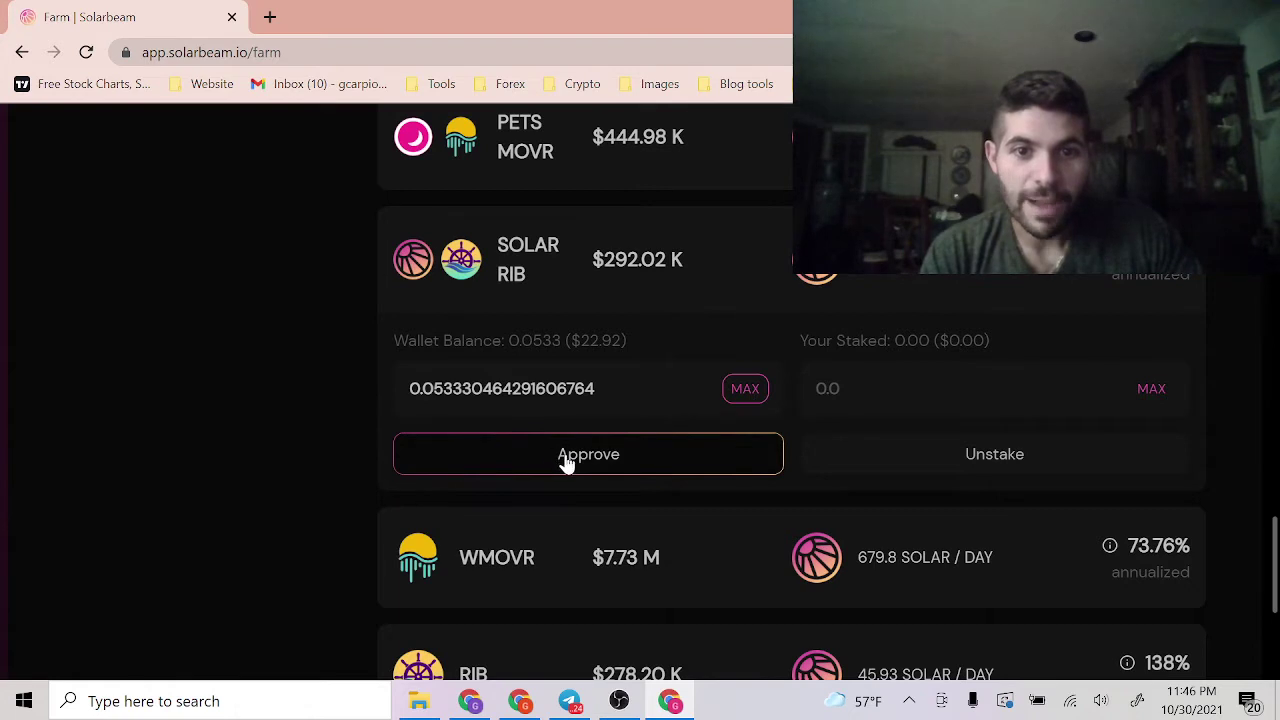
left_click(567, 462)
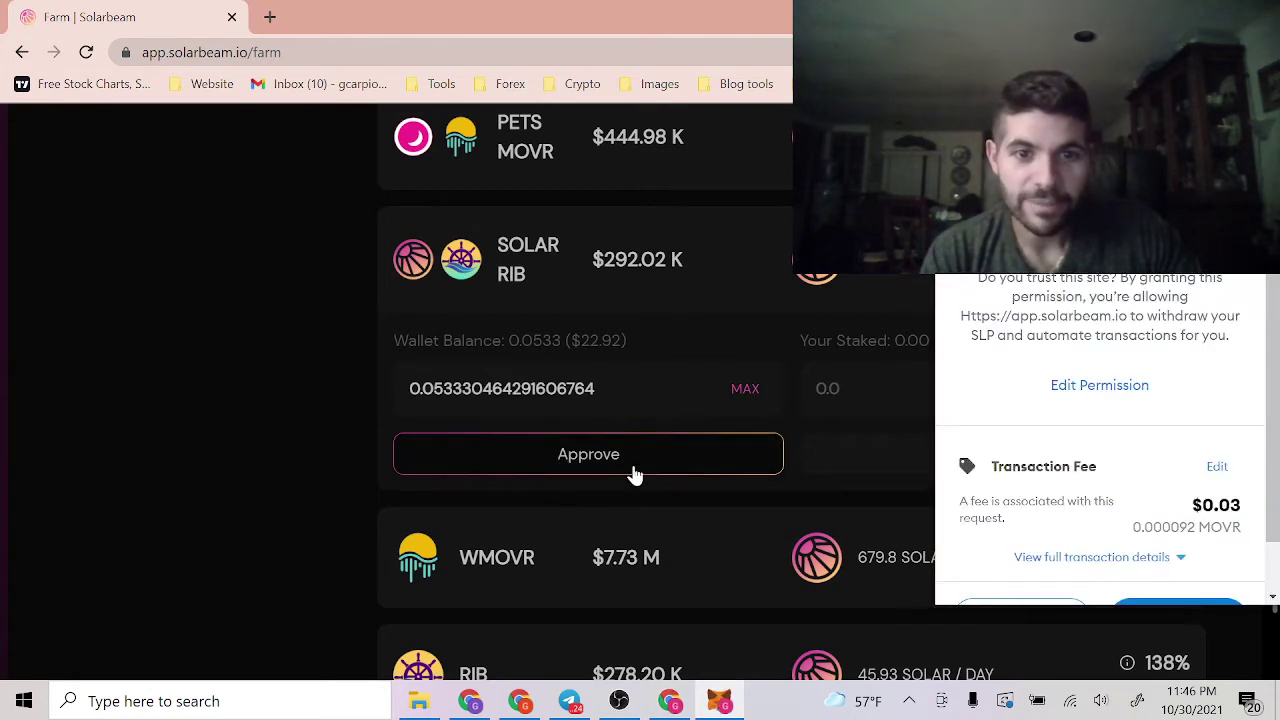
scroll(1225, 443, "down", 1)
left_click(1192, 564)
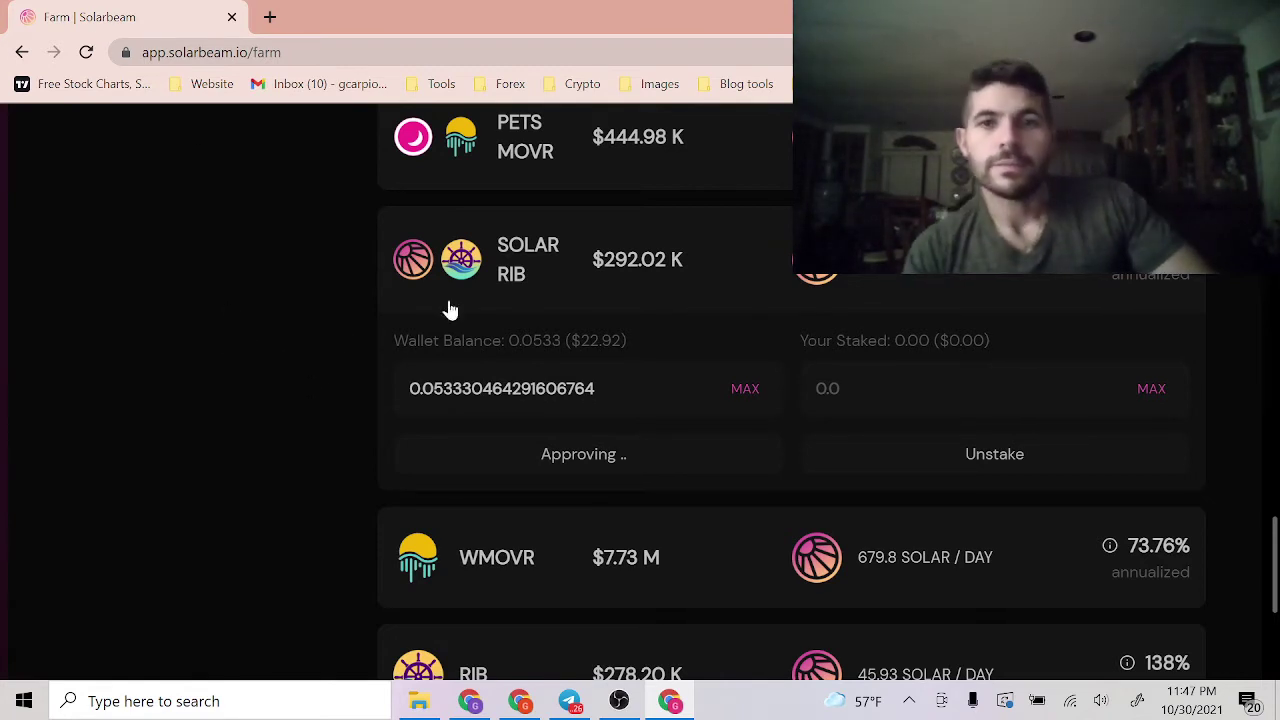
left_click(1106, 52)
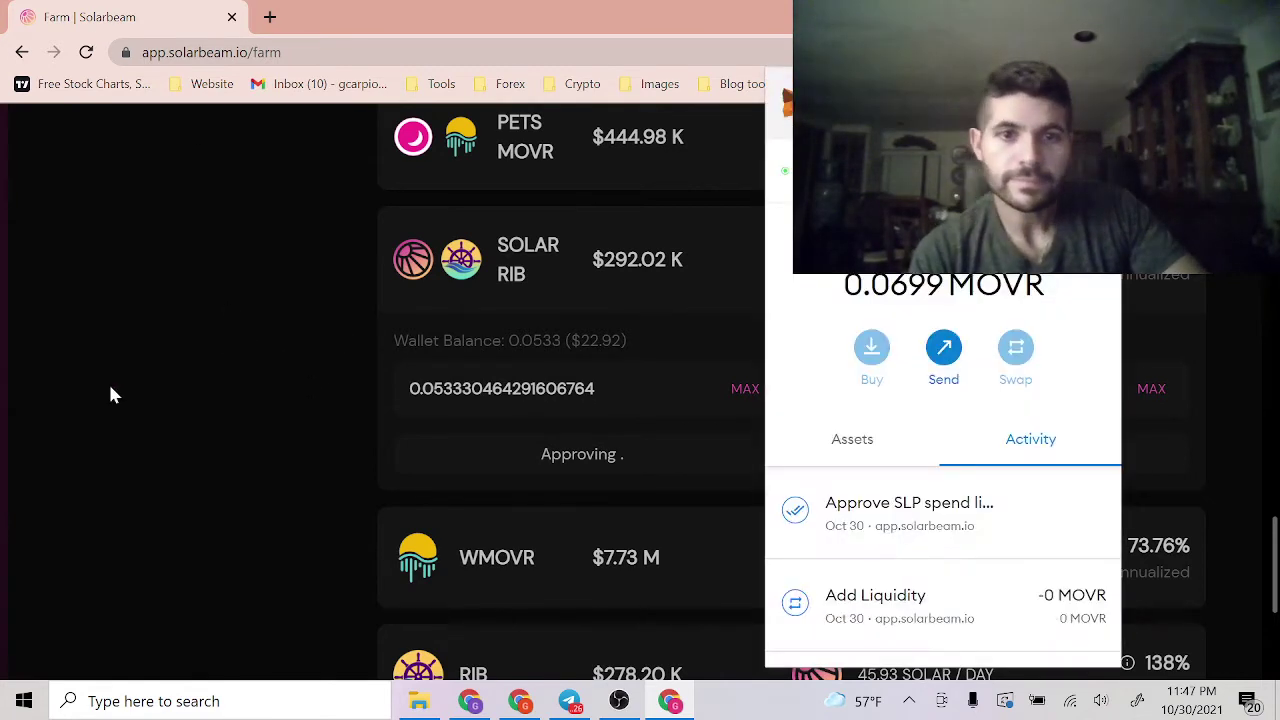
left_click(146, 378)
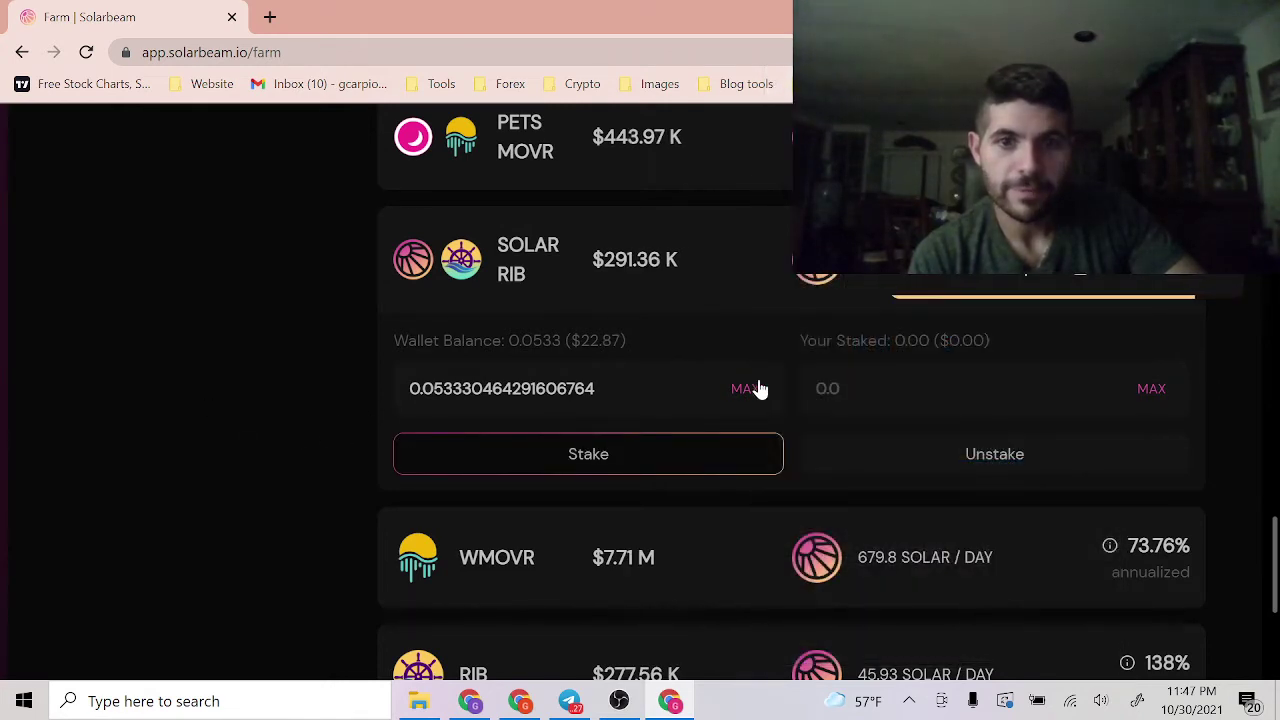
Stake the 0.053330464291606764 SOLAR/RIB pool tokens and confirm the deposit in the wallet
left_click(571, 457)
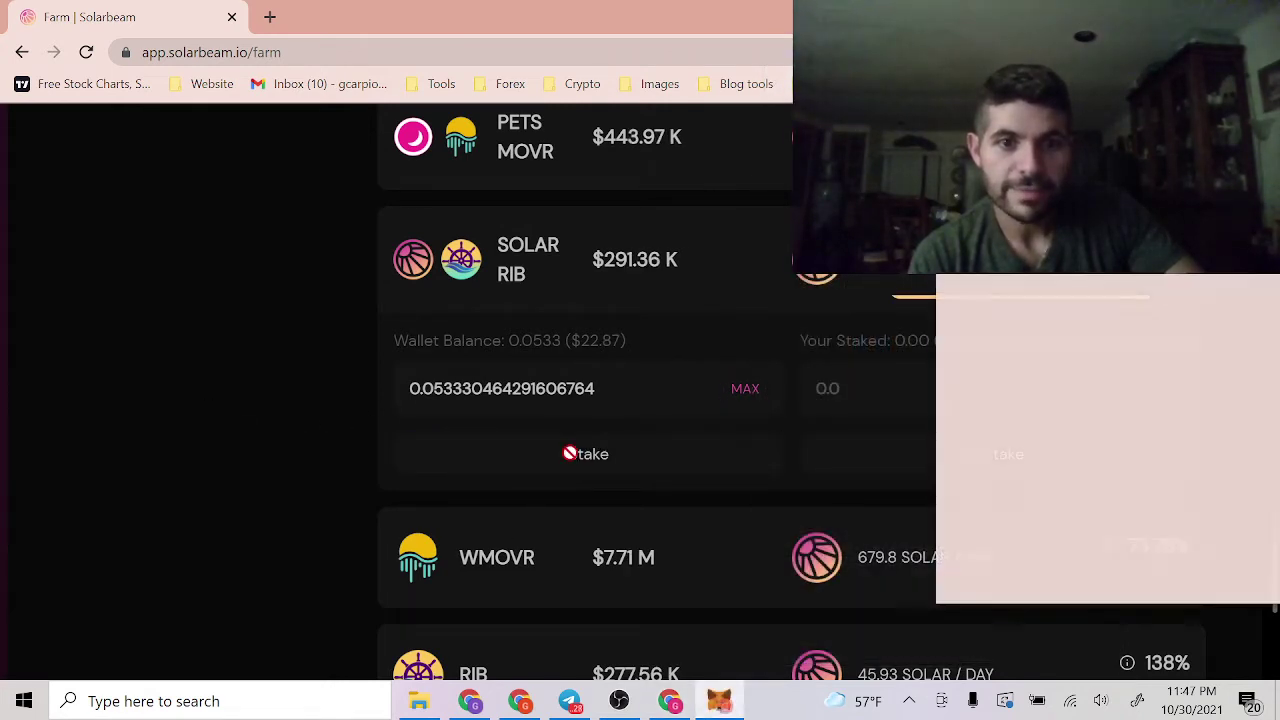
scroll(1100, 480, "down", 1)
left_click(1165, 568)
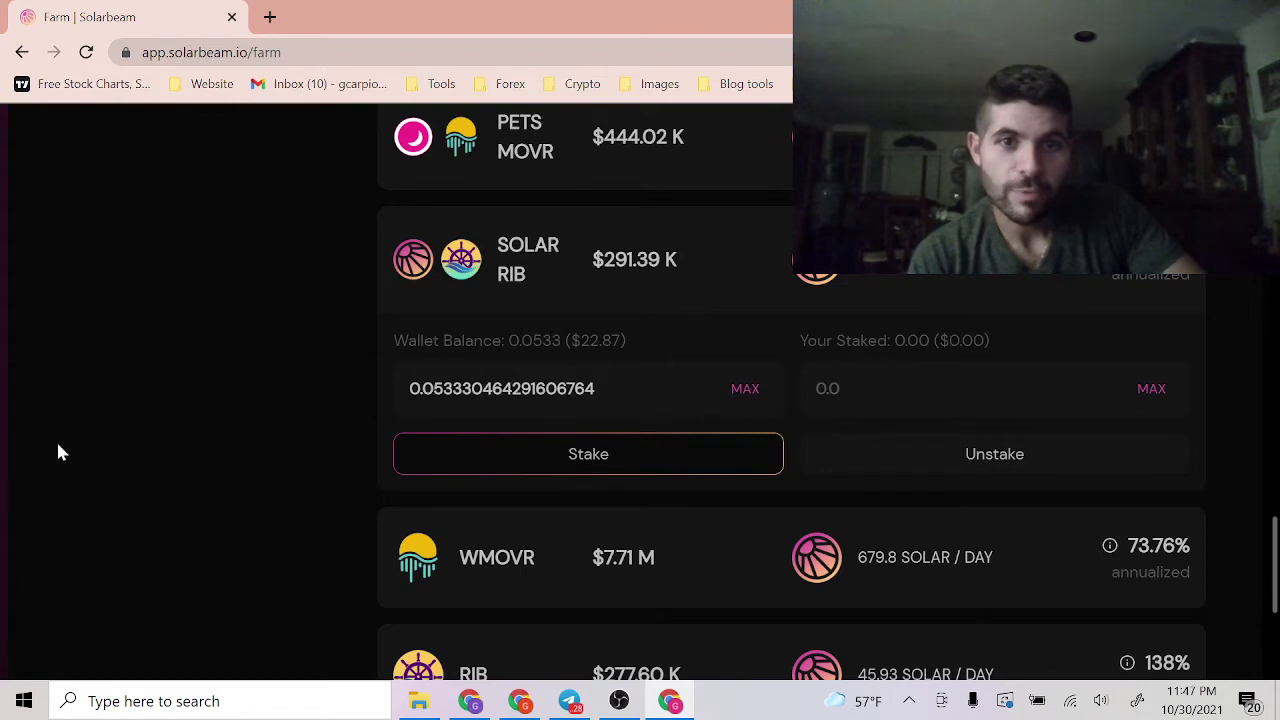
Look over the list of all farms and check the staked amount in the SOLAR/RIB farm
scroll(213, 414, "up", 1)
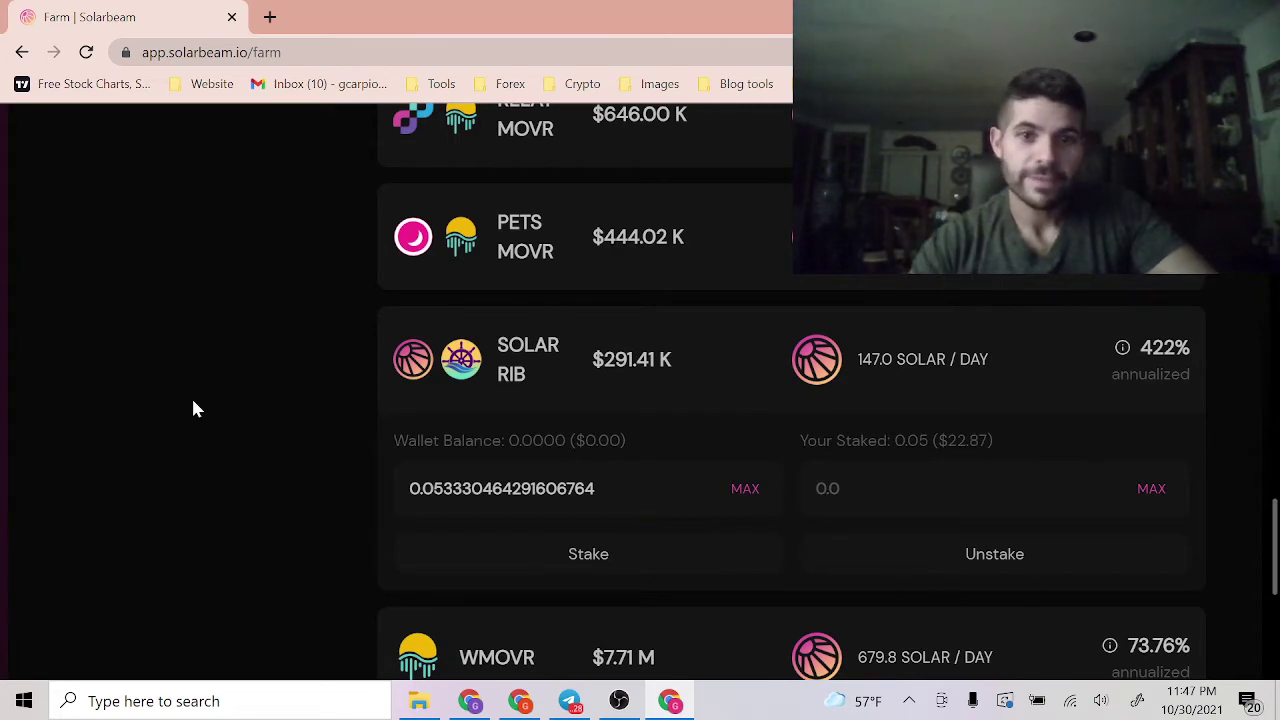
scroll(201, 402, "up", 15)
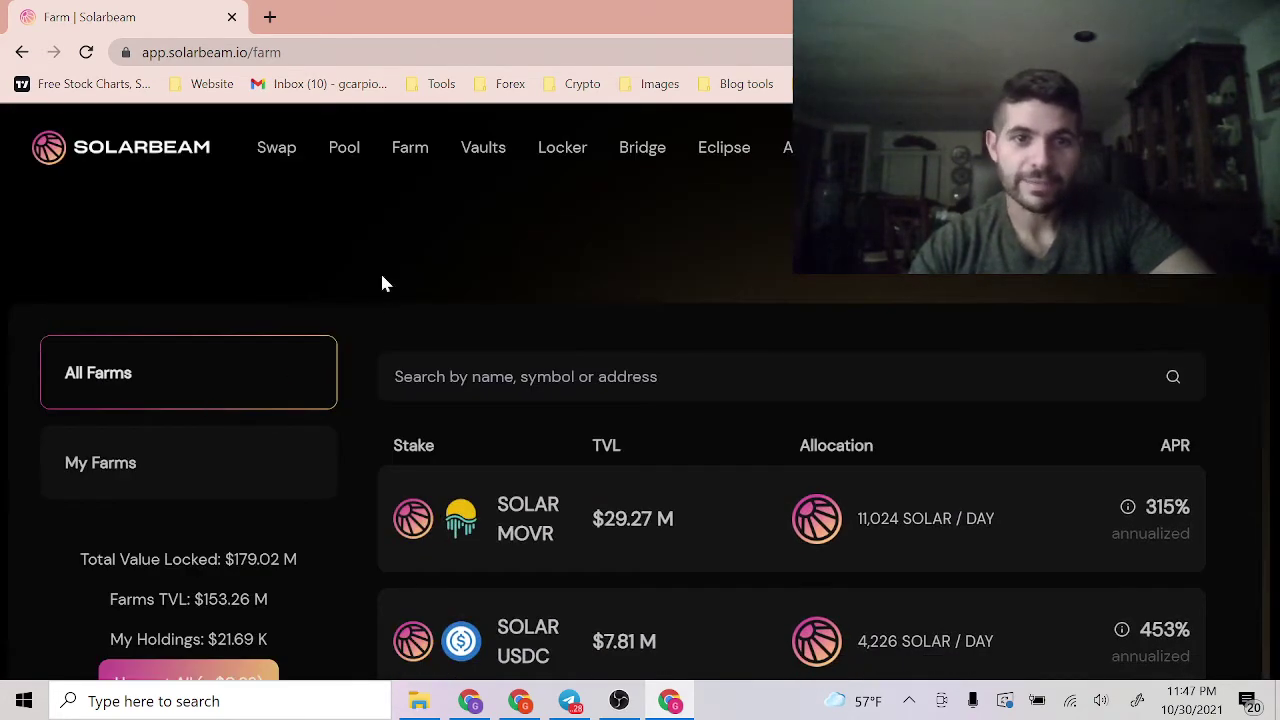
scroll(375, 310, "down", 12)
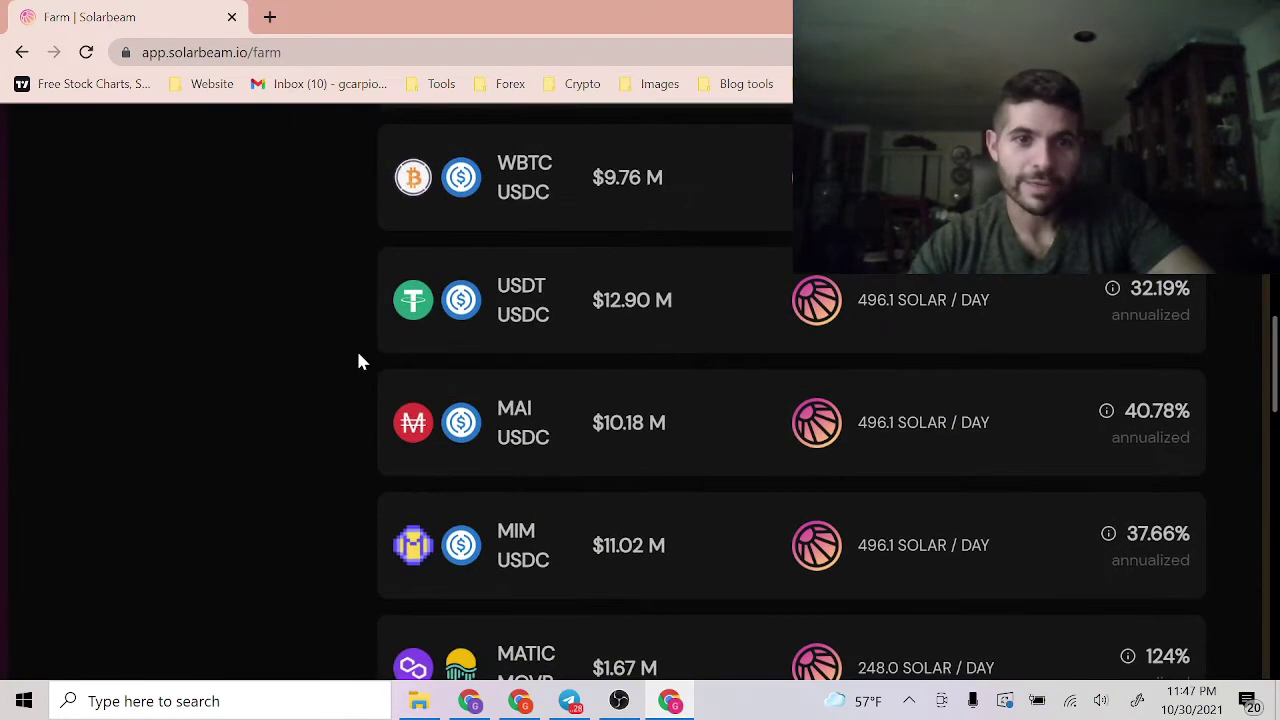
scroll(358, 356, "down", 6)
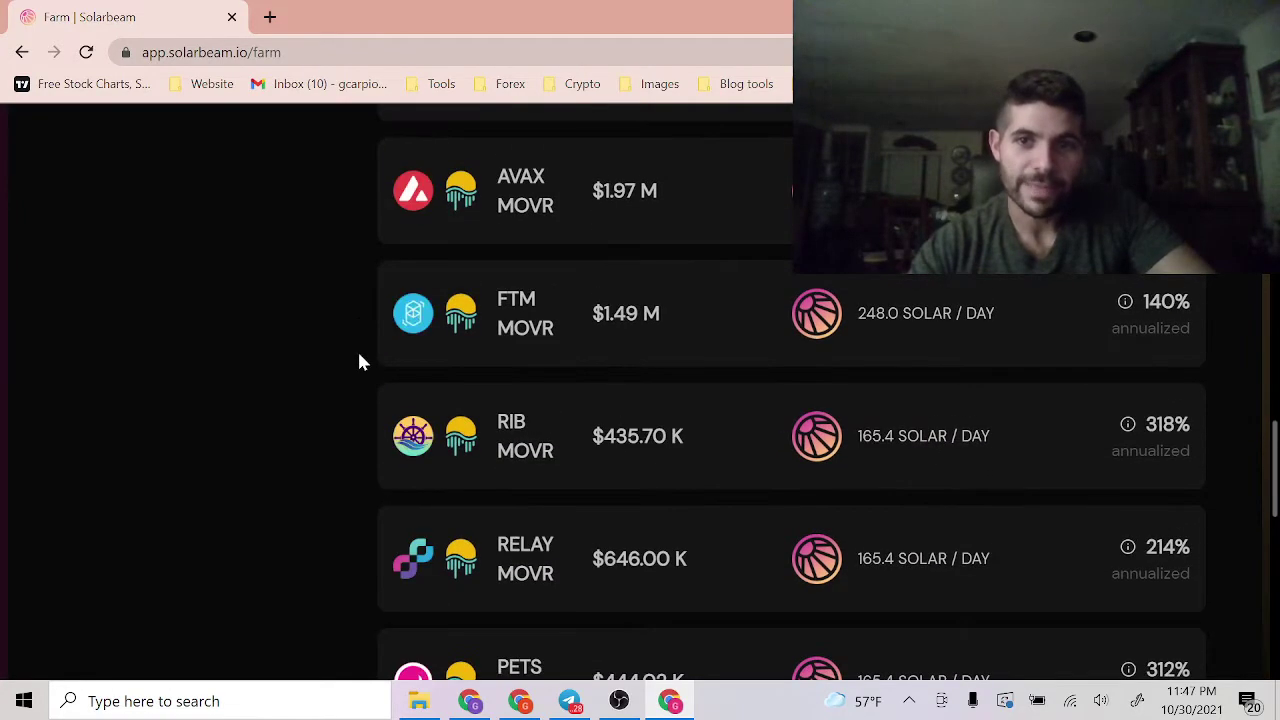
scroll(346, 383, "down", 1)
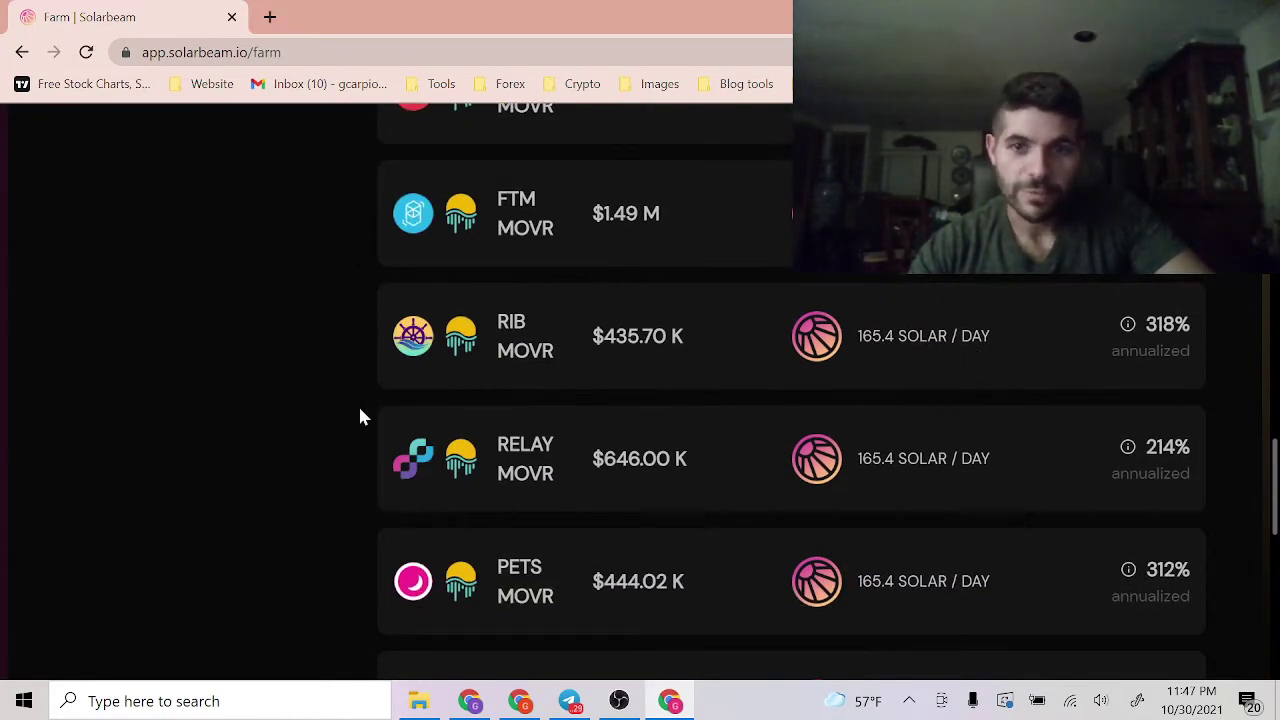
scroll(361, 418, "down", 3)
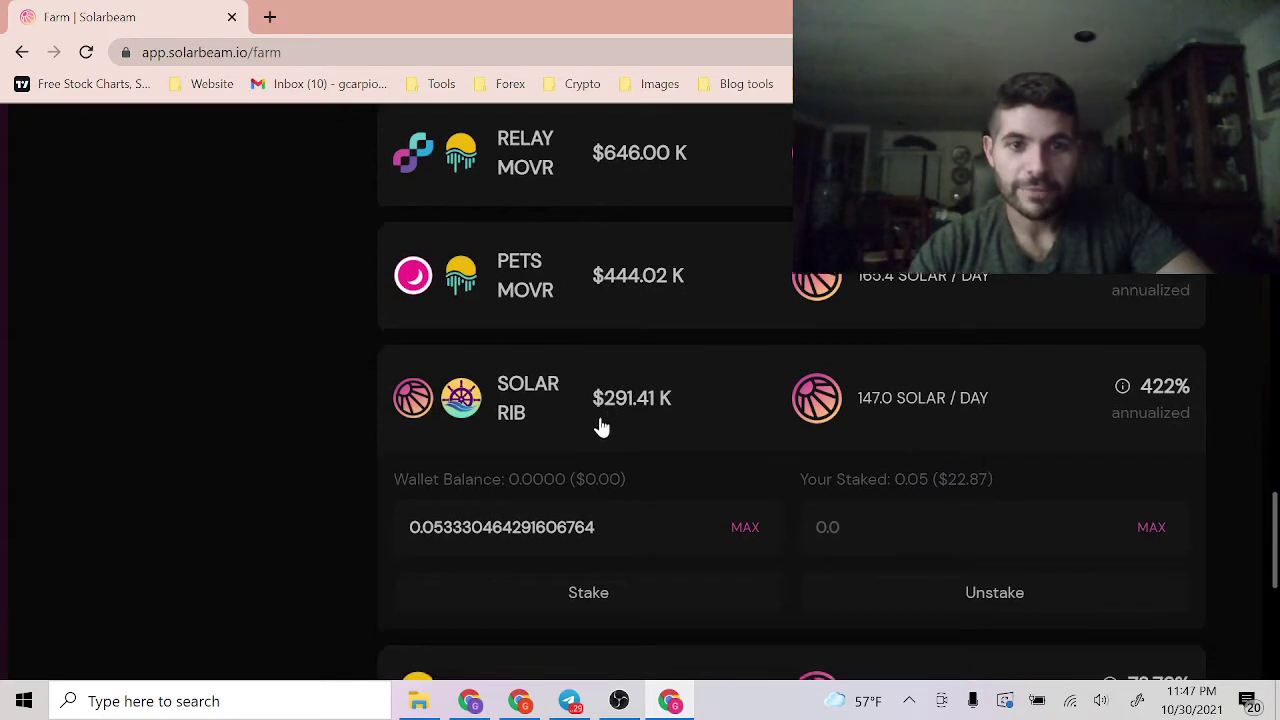
Compare the wallet balance with the staked amount in the SOLAR/RIB farm
scroll(601, 427, "down", 2)
left_click_drag(517, 288, 605, 289)
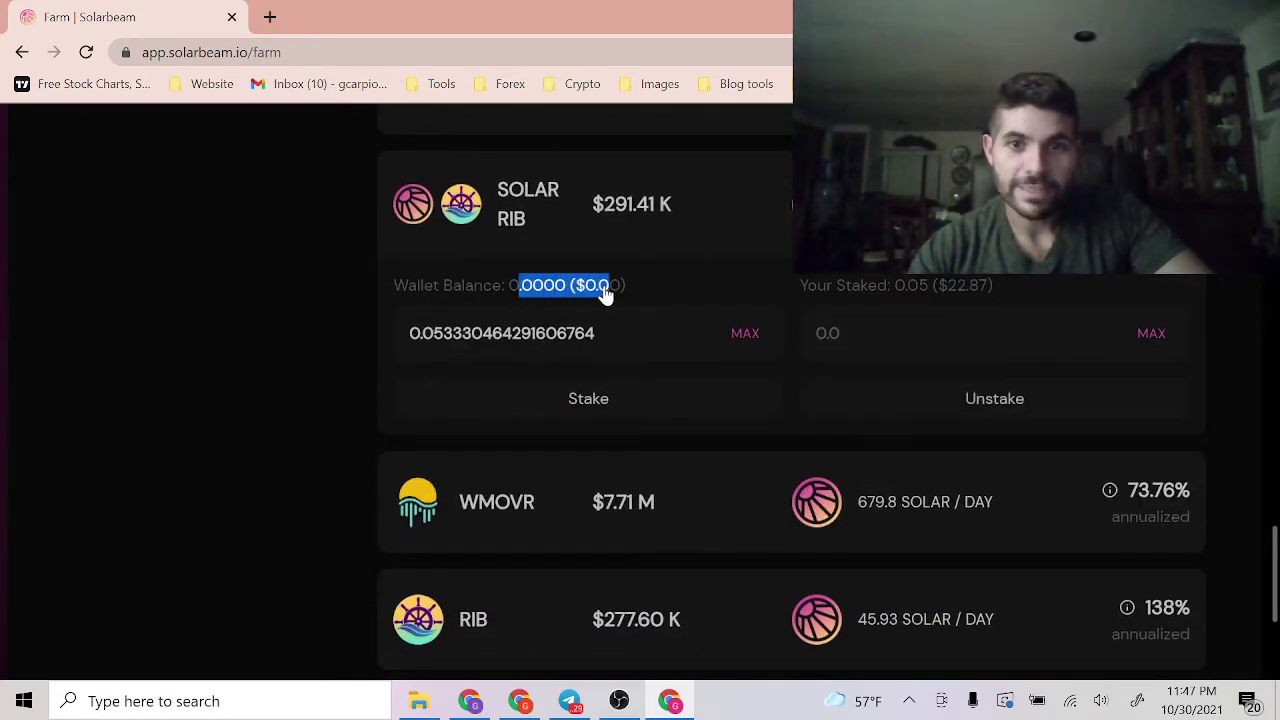
left_click_drag(905, 287, 1008, 291)
left_click(1008, 291)
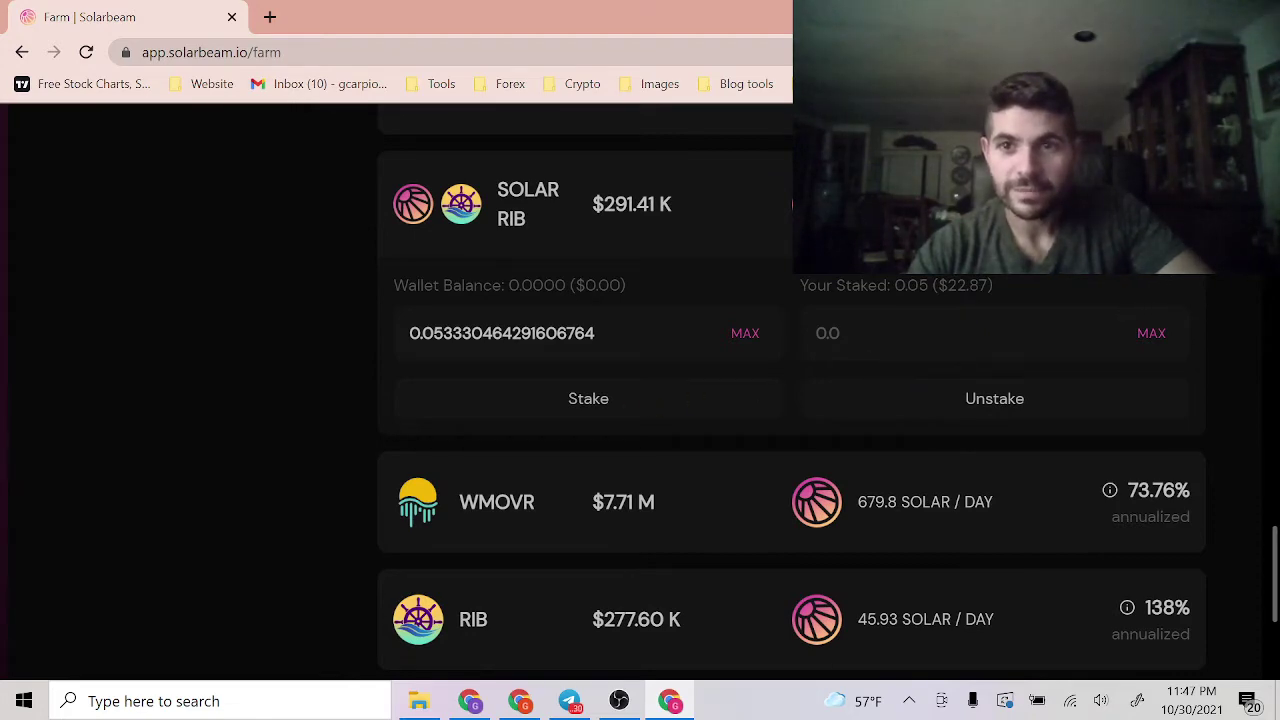
View the Solarbeam Token details for the SOLAR price, supply and market cap, and close them
scroll(1086, 280, "up", 20)
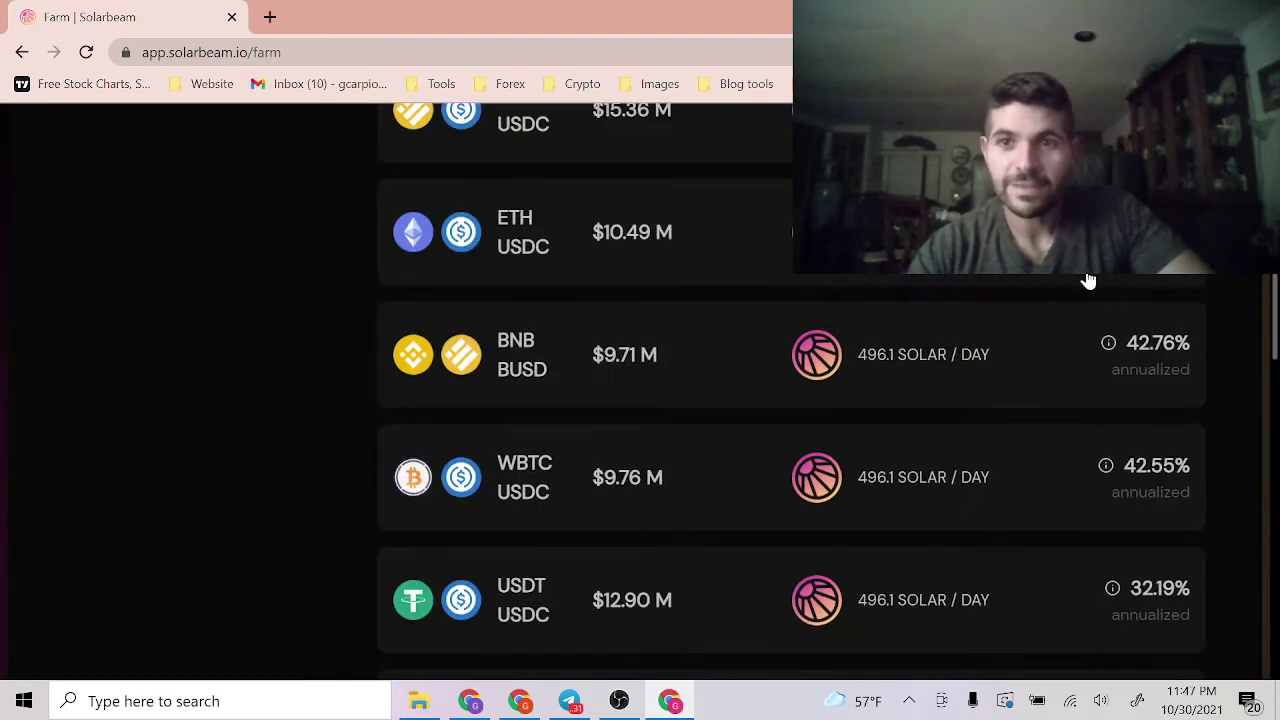
left_click(935, 147)
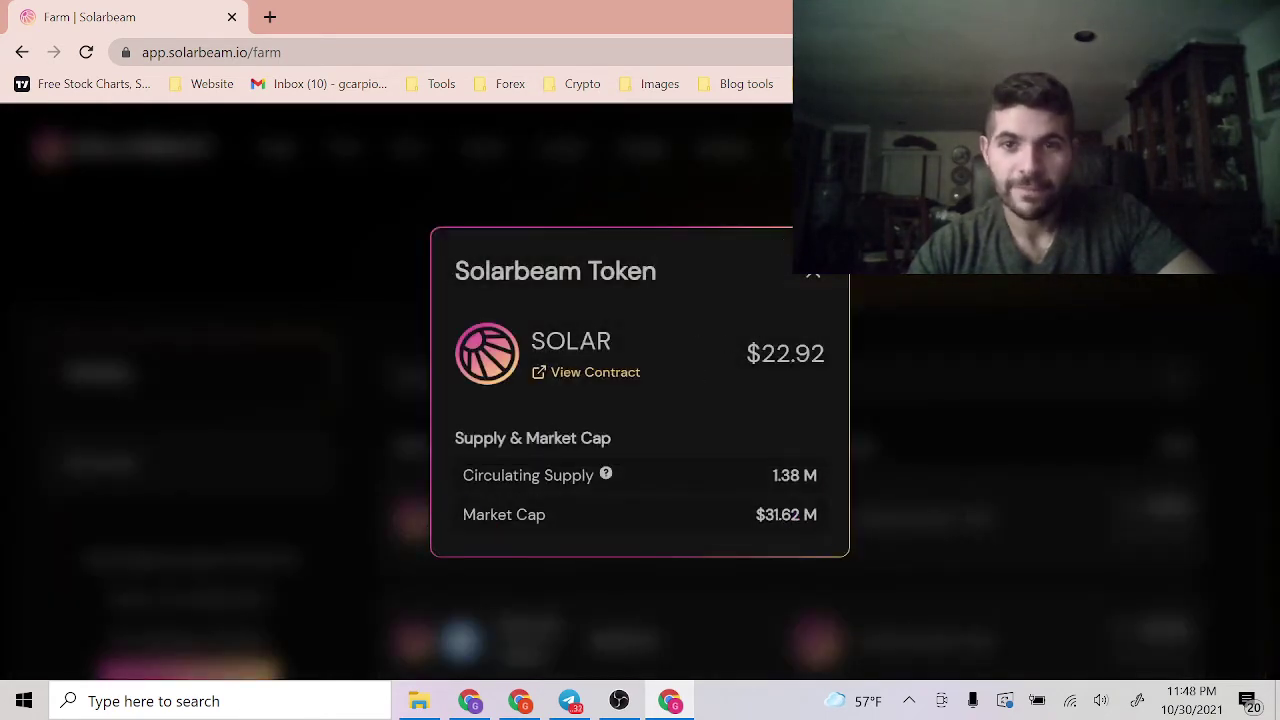
left_click(1150, 240)
Return to the SOLAR/RIB farm and check its staked amount and harvestable SOLAR
scroll(1180, 316, "down", 20)
scroll(1180, 316, "up", 2)
scroll(1177, 323, "down", 1)
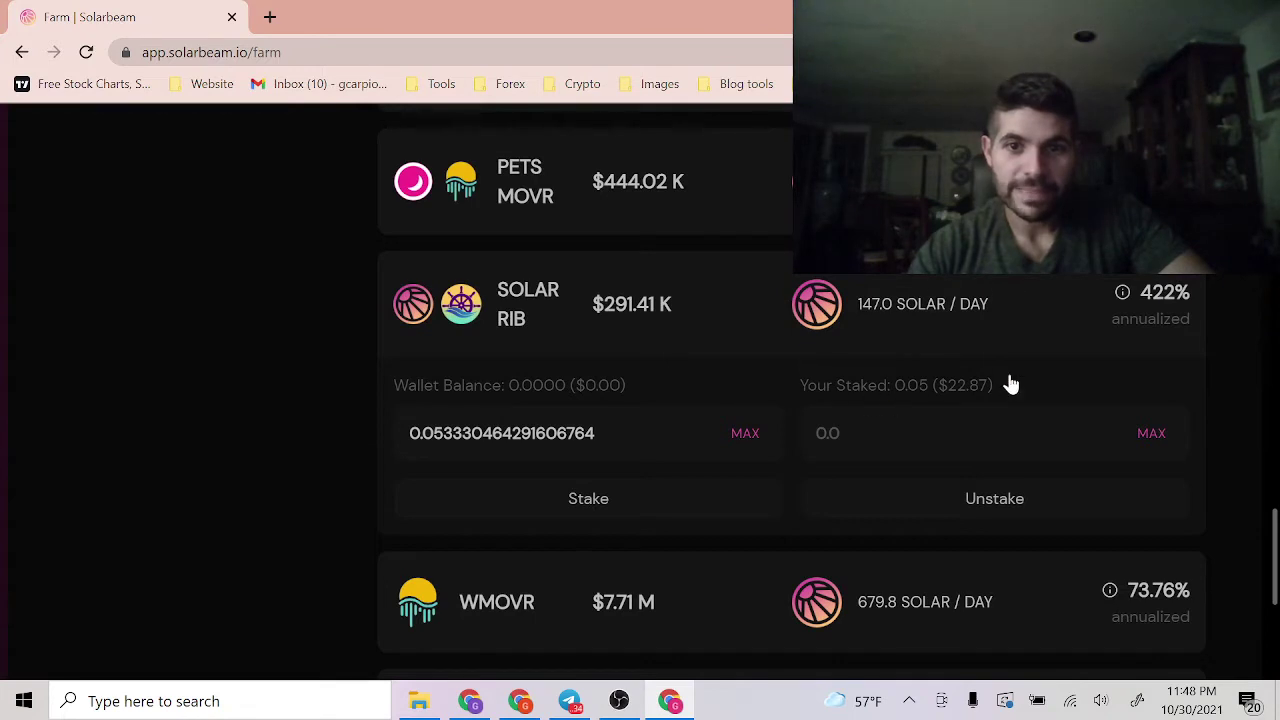
left_click(893, 328)
left_click(888, 377)
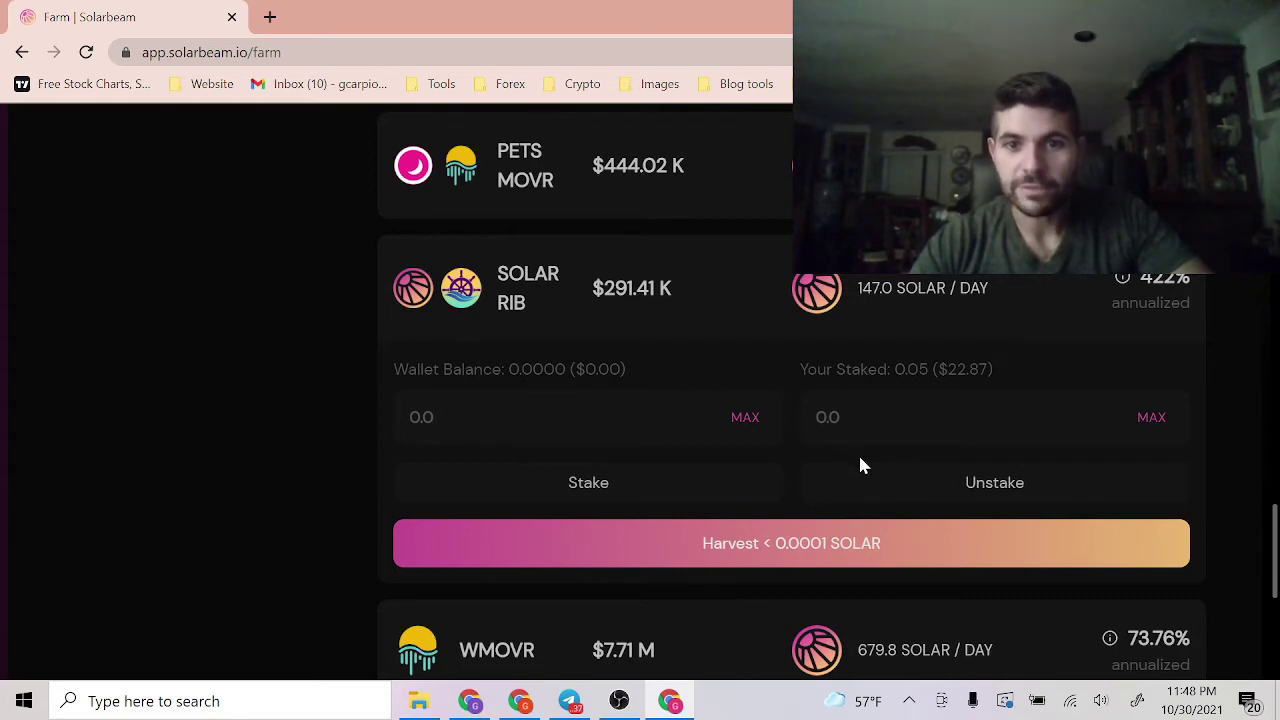
Review the holdings and total harvestable rewards on the farm page, along with the SOLAR/RIB farm's own harvest option
scroll(80, 535, "up", 3)
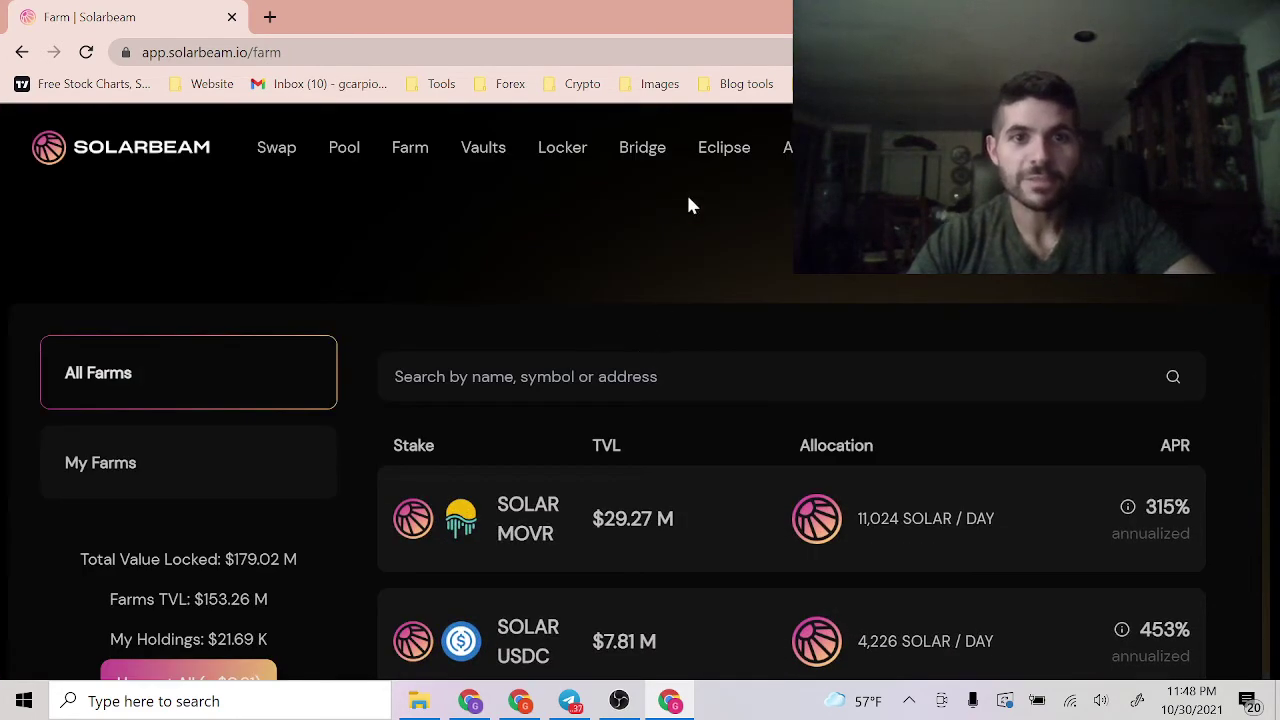
scroll(306, 453, "down", 3)
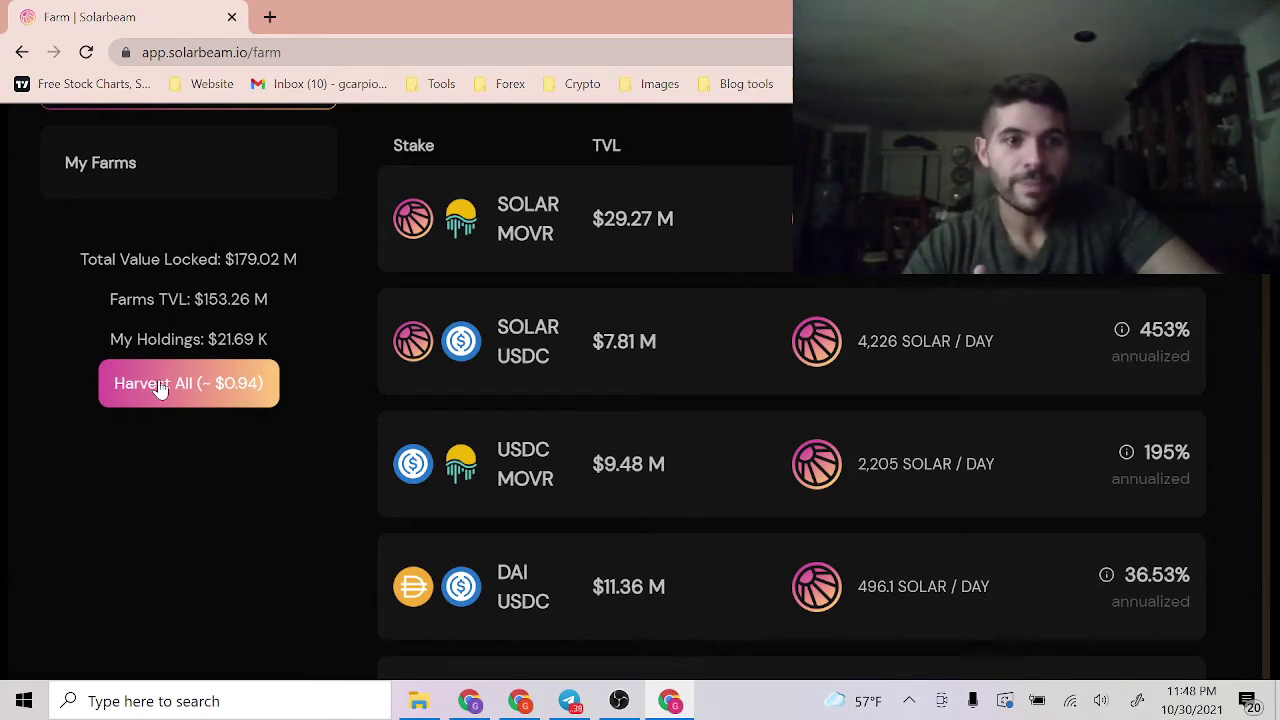
scroll(292, 503, "up", 3)
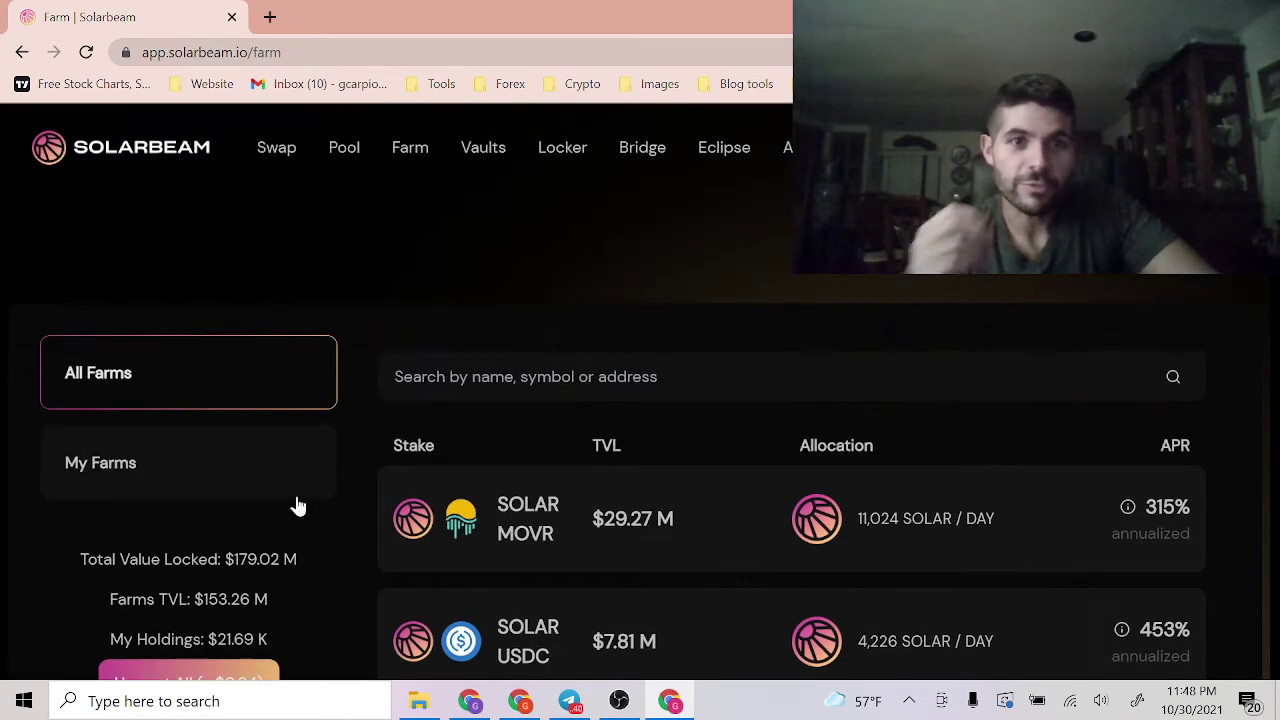
scroll(336, 340, "down", 1)
scroll(338, 347, "up", 1)
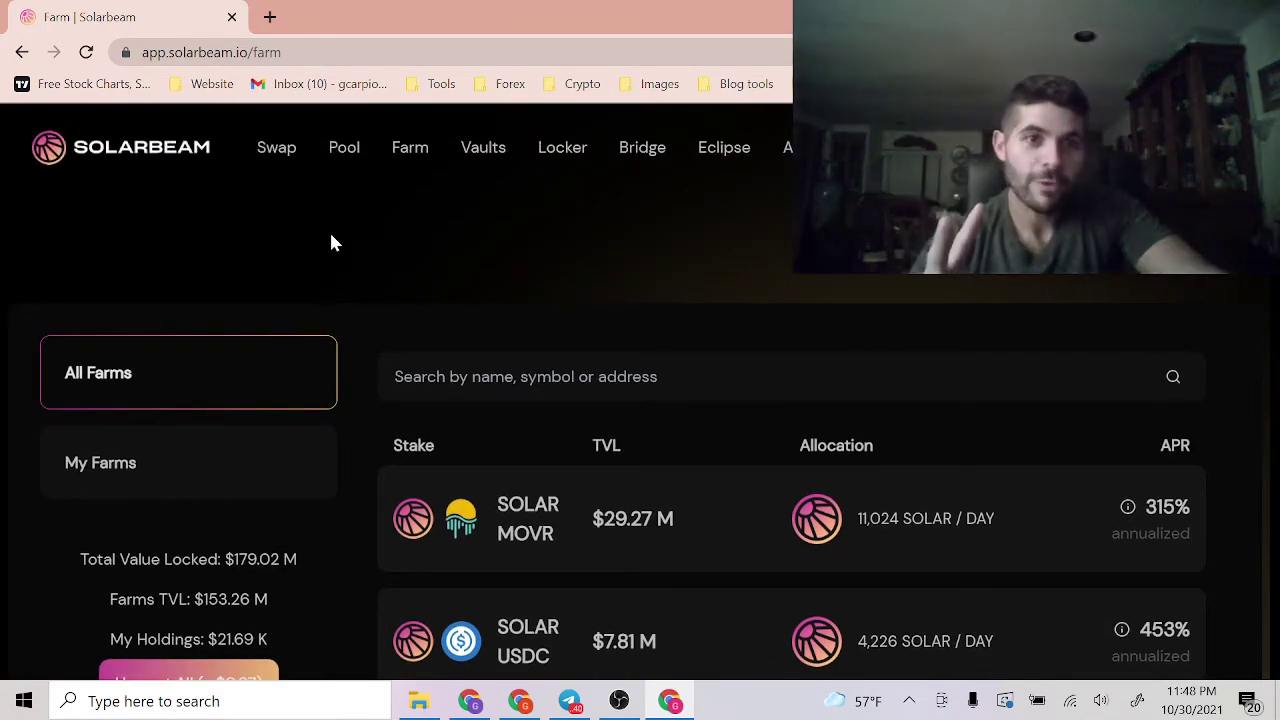
scroll(333, 242, "down", 10)
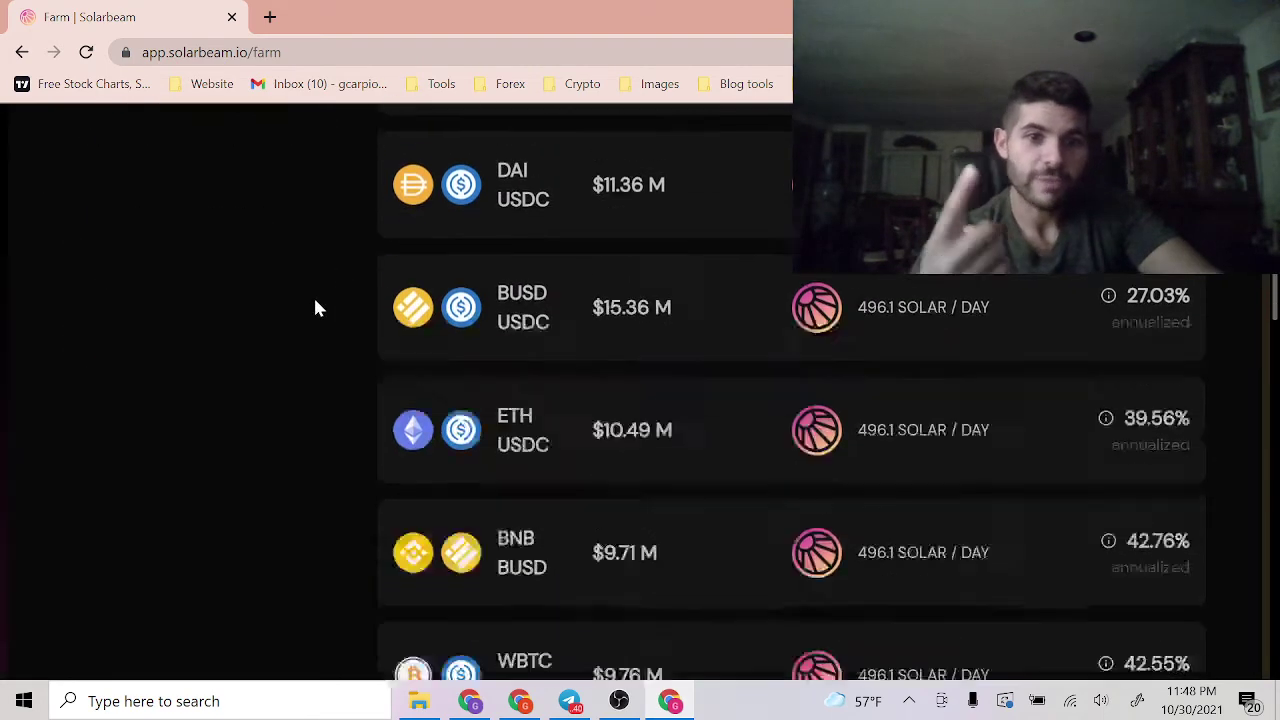
scroll(315, 302, "down", 10)
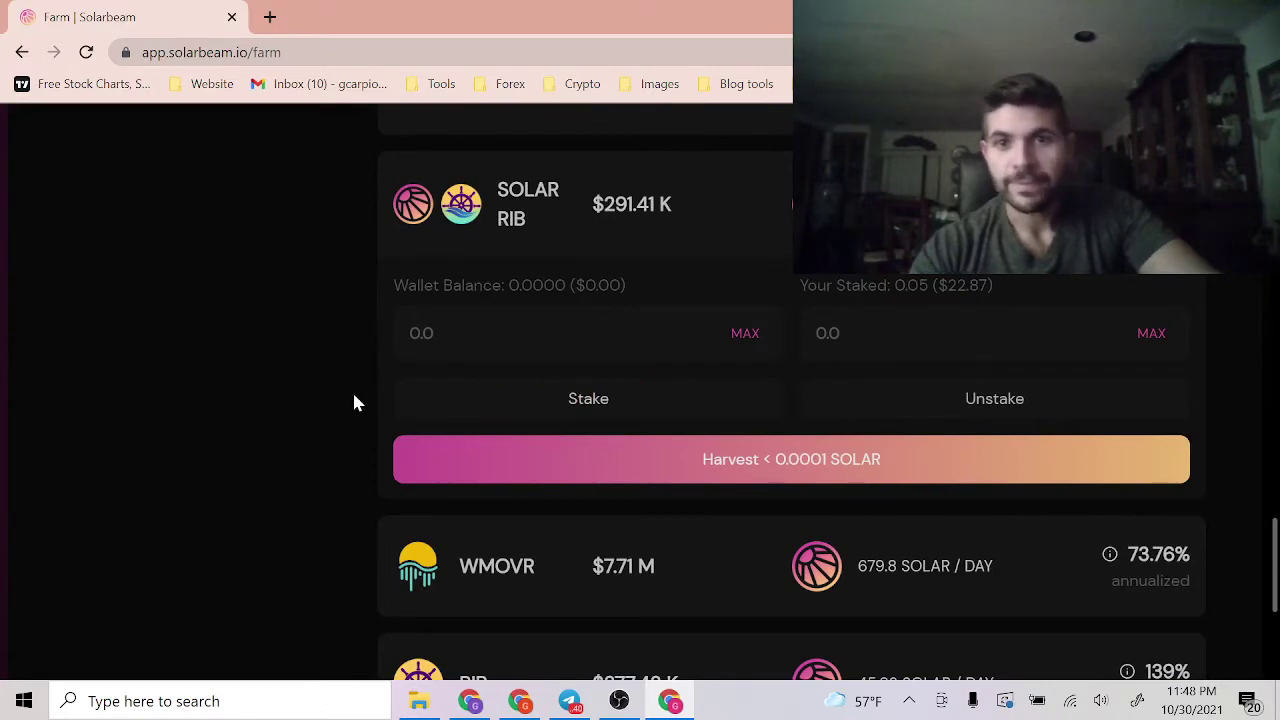
scroll(295, 404, "up", 20)
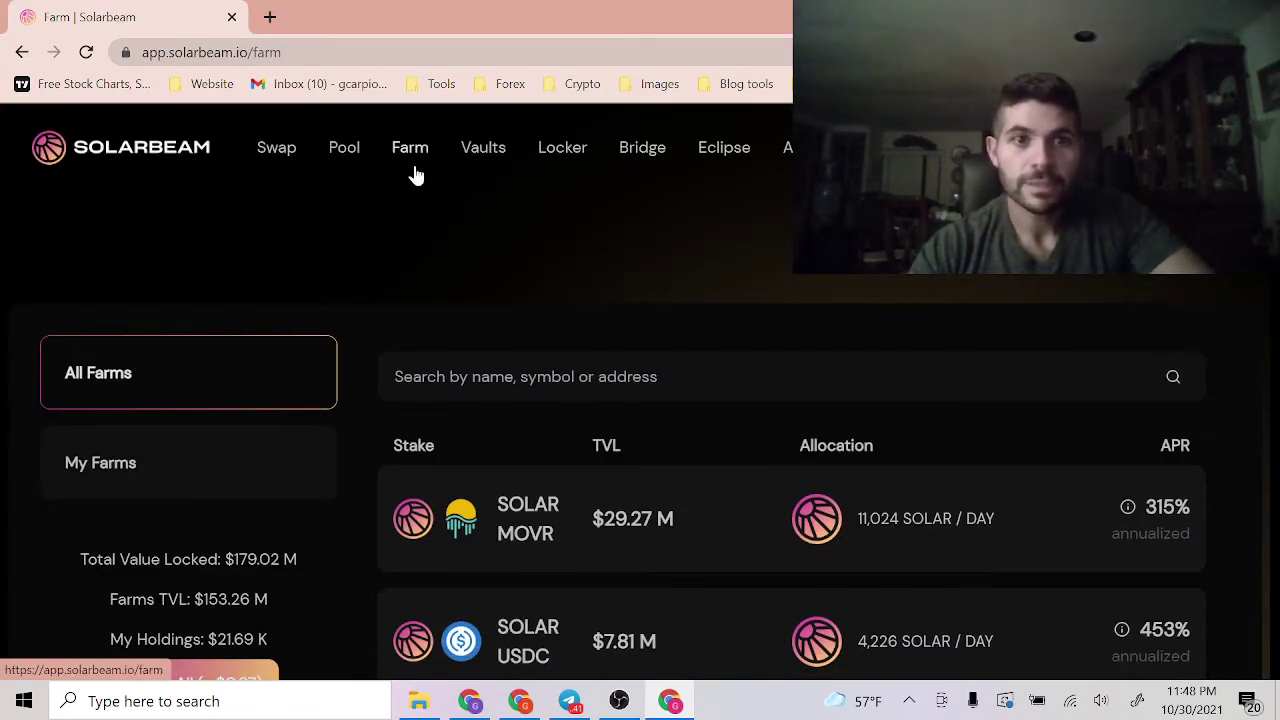
Open the swap page, choose SOLAR as the source token and RIB as the target token, and view the pair
left_click(276, 149)
scroll(777, 339, "down", 2)
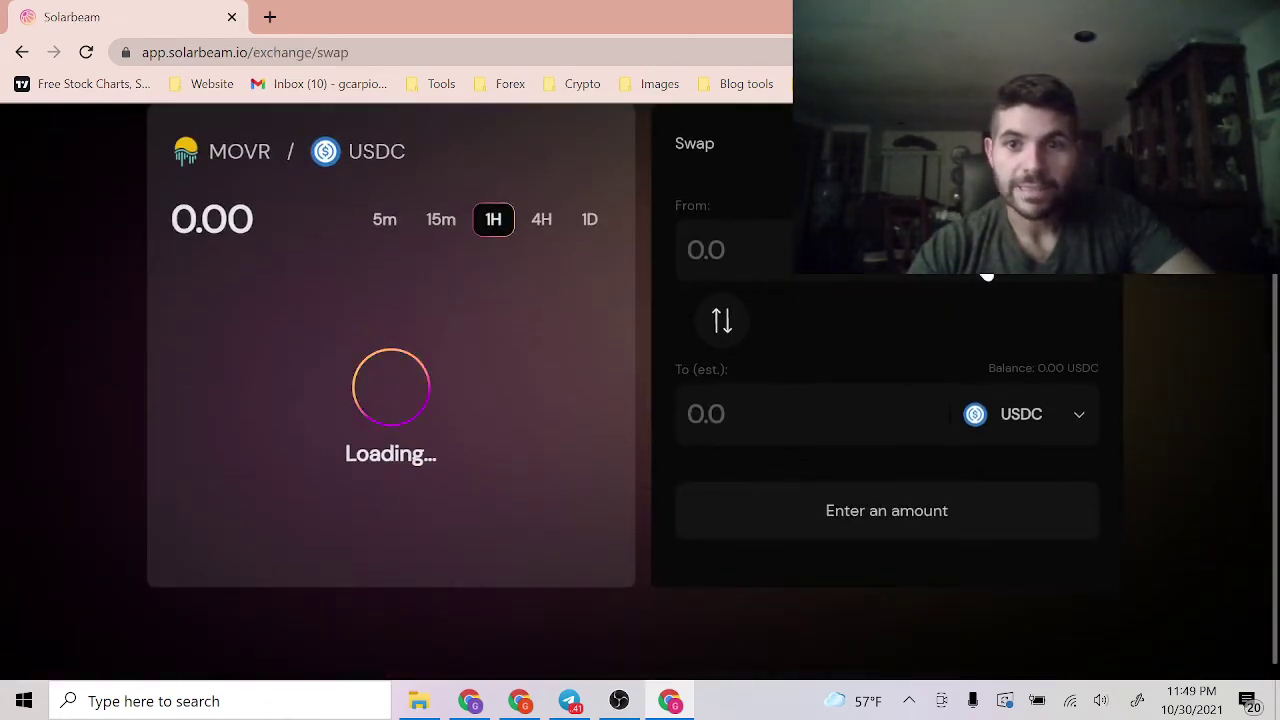
left_click(990, 262)
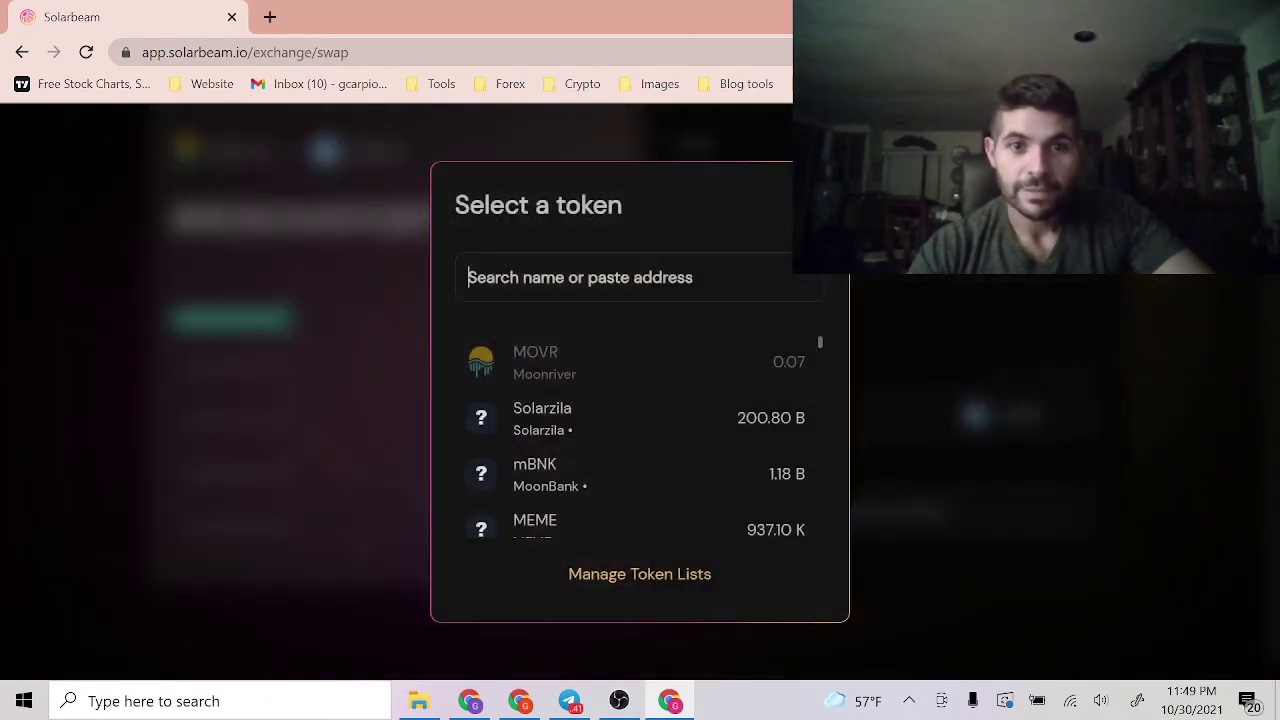
type("solar")
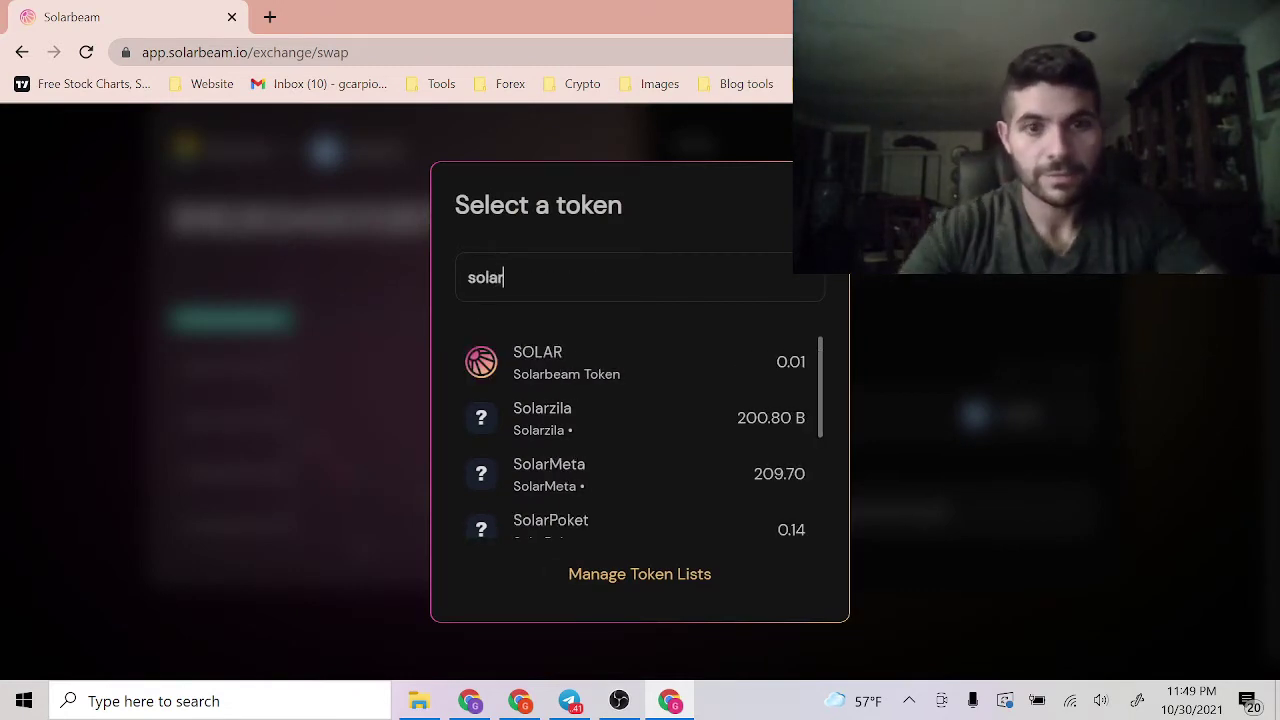
left_click(610, 362)
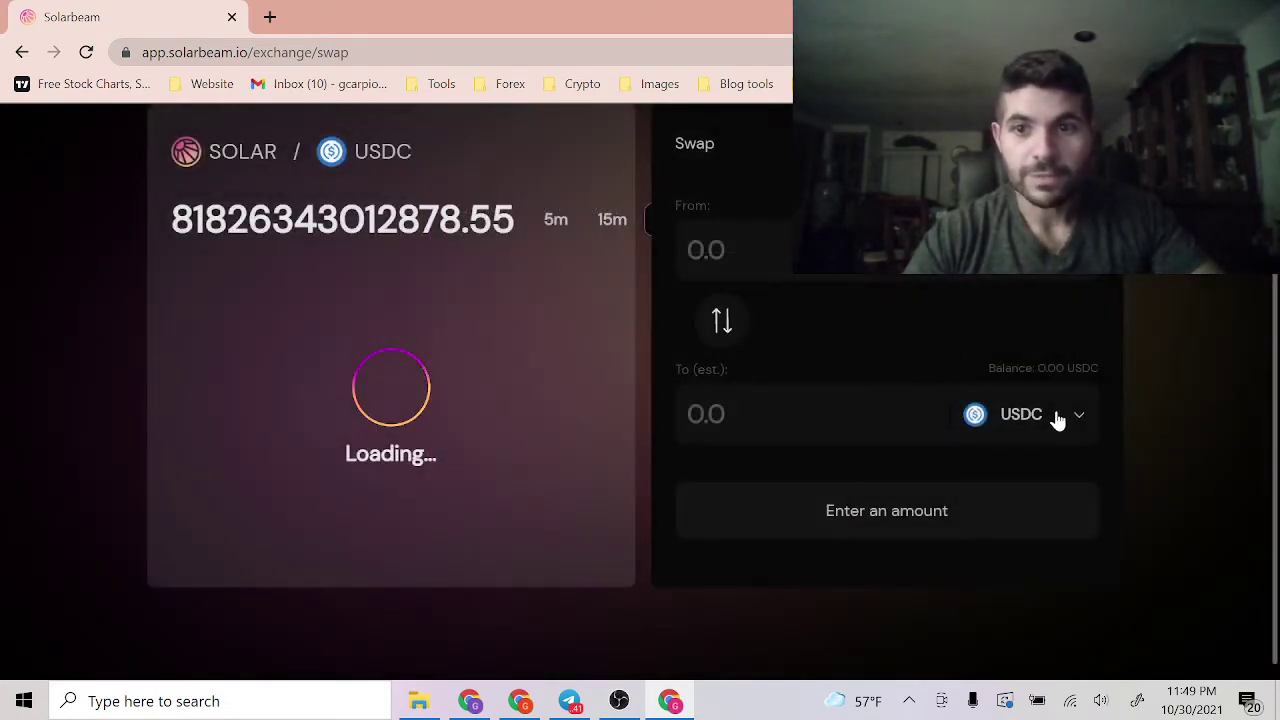
left_click(1058, 418)
type("rib")
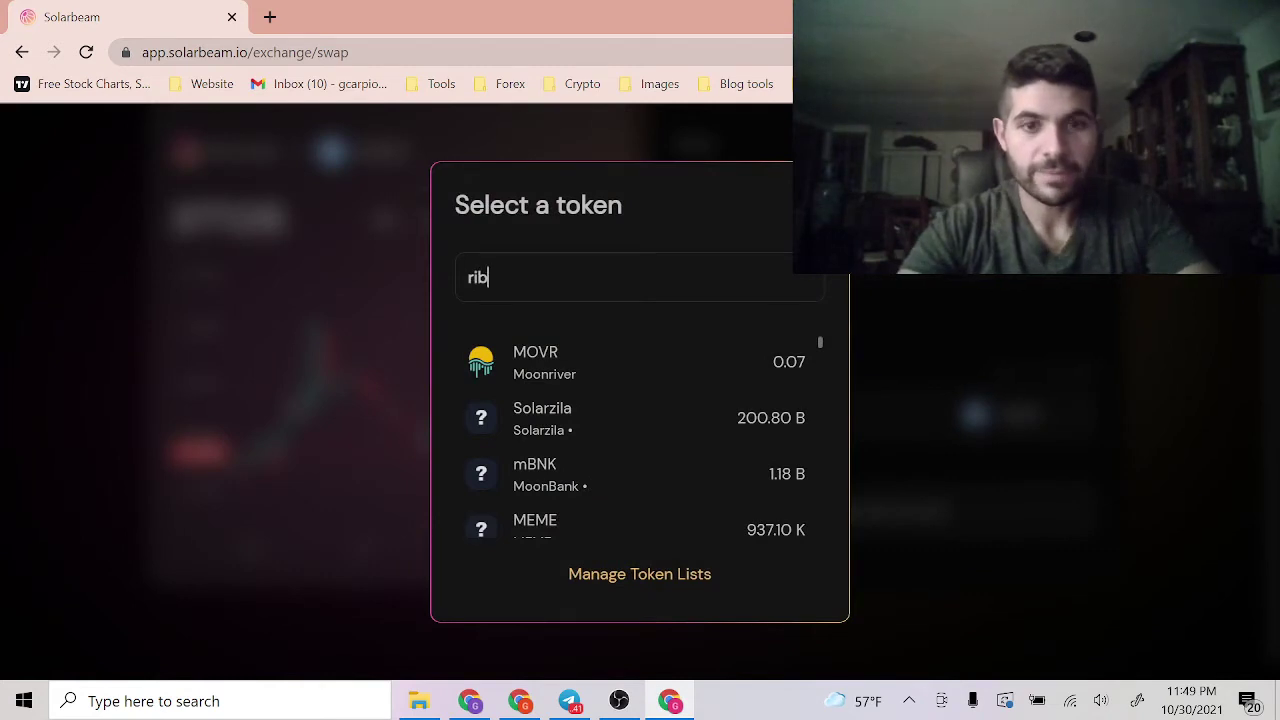
left_click(593, 362)
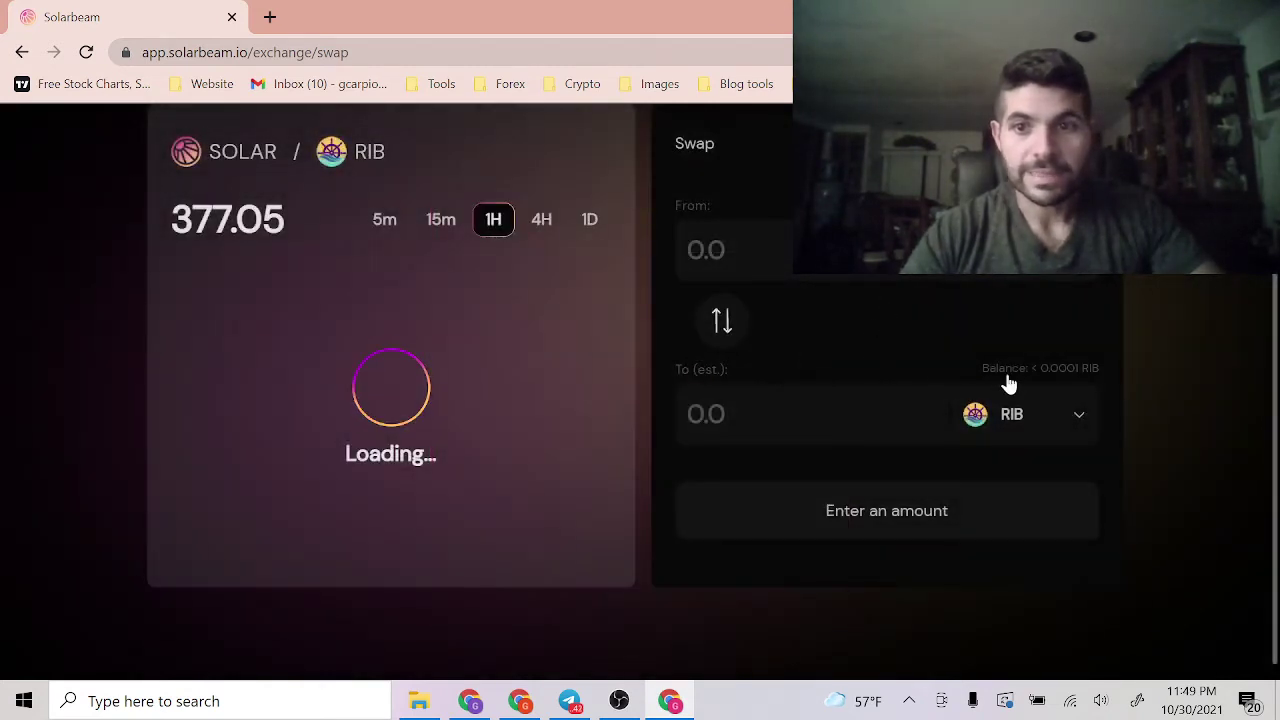
scroll(819, 374, "up", 2)
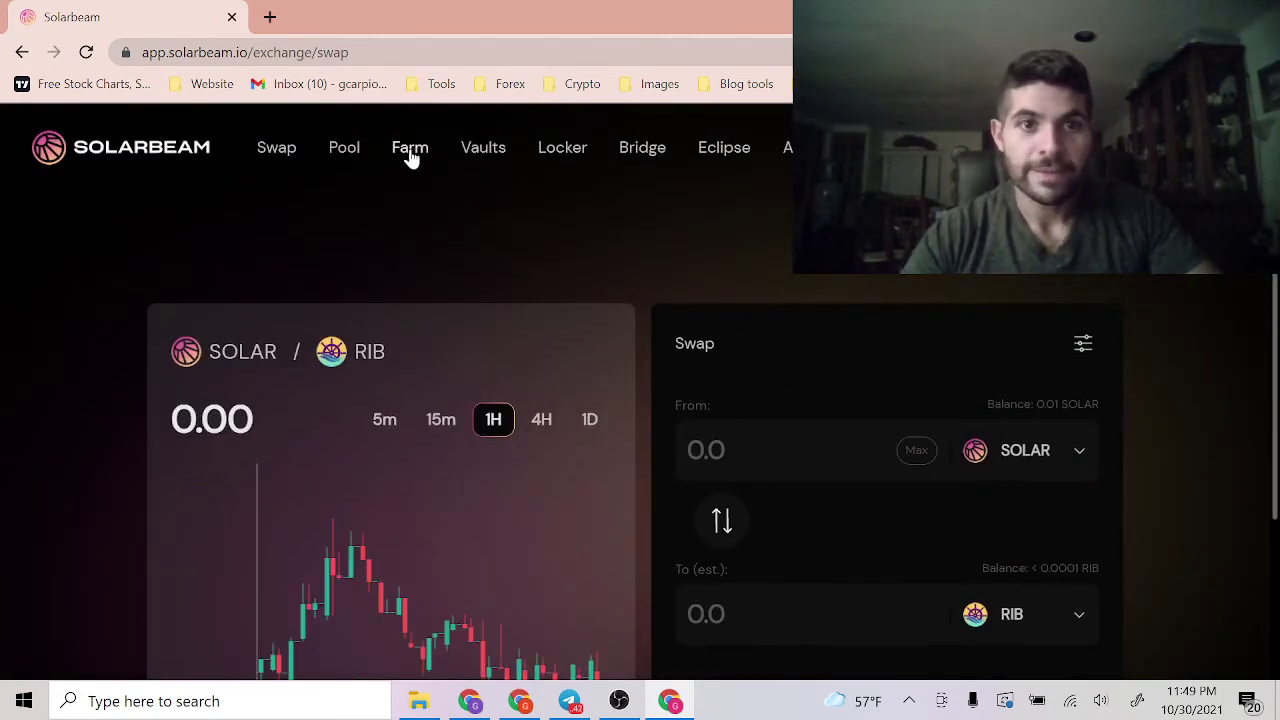
Go back to the list of all farms and expand the SOLAR/RIB farm
left_click(409, 157)
scroll(548, 435, "down", 15)
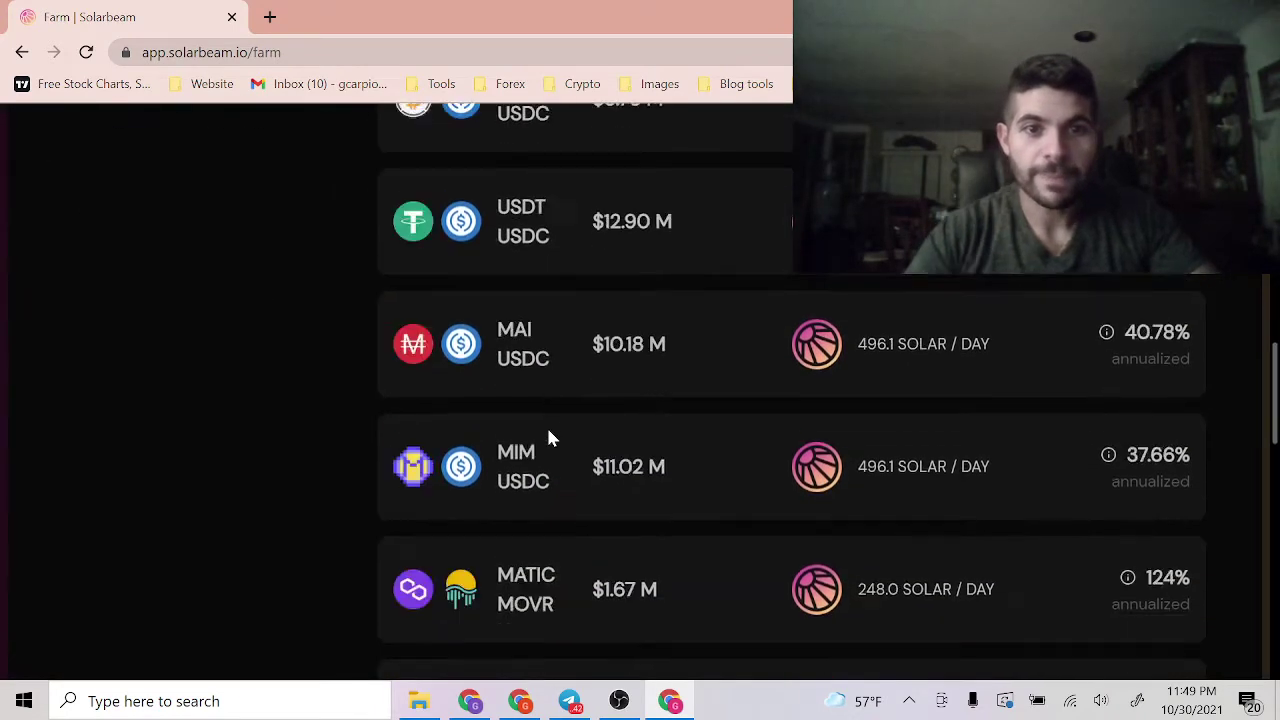
scroll(548, 437, "down", 3)
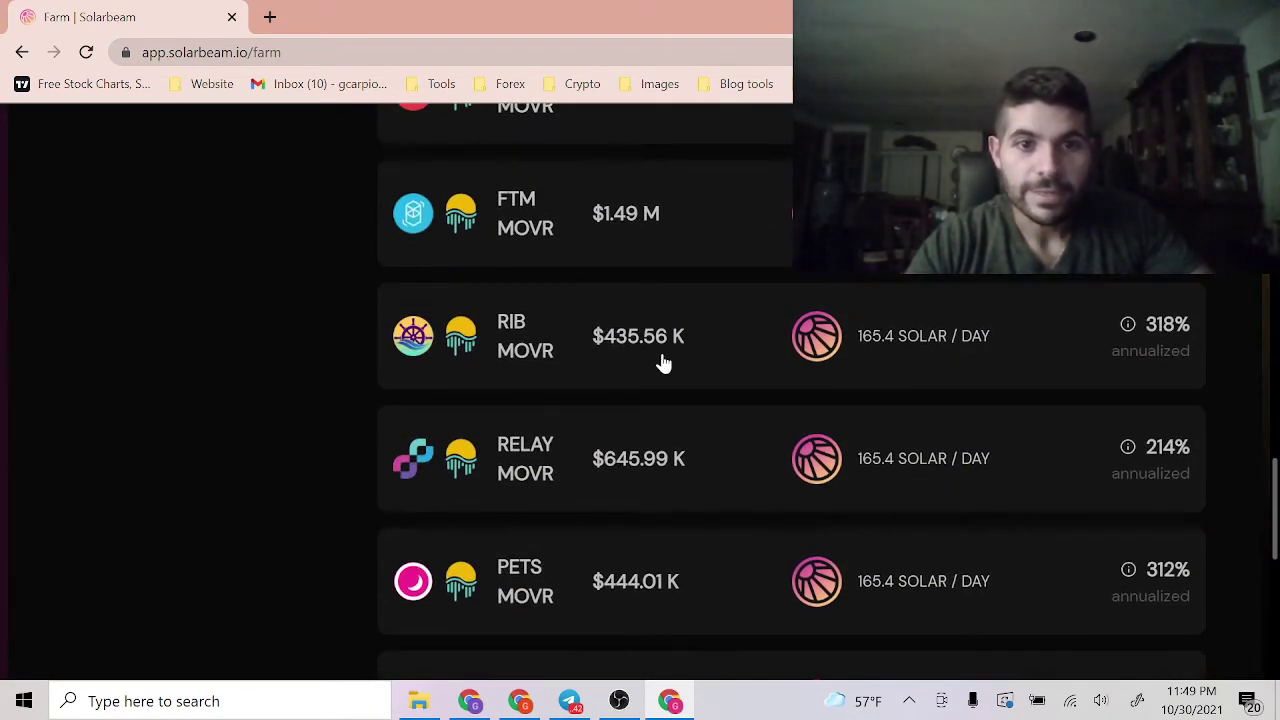
scroll(663, 363, "down", 4)
left_click(666, 297)
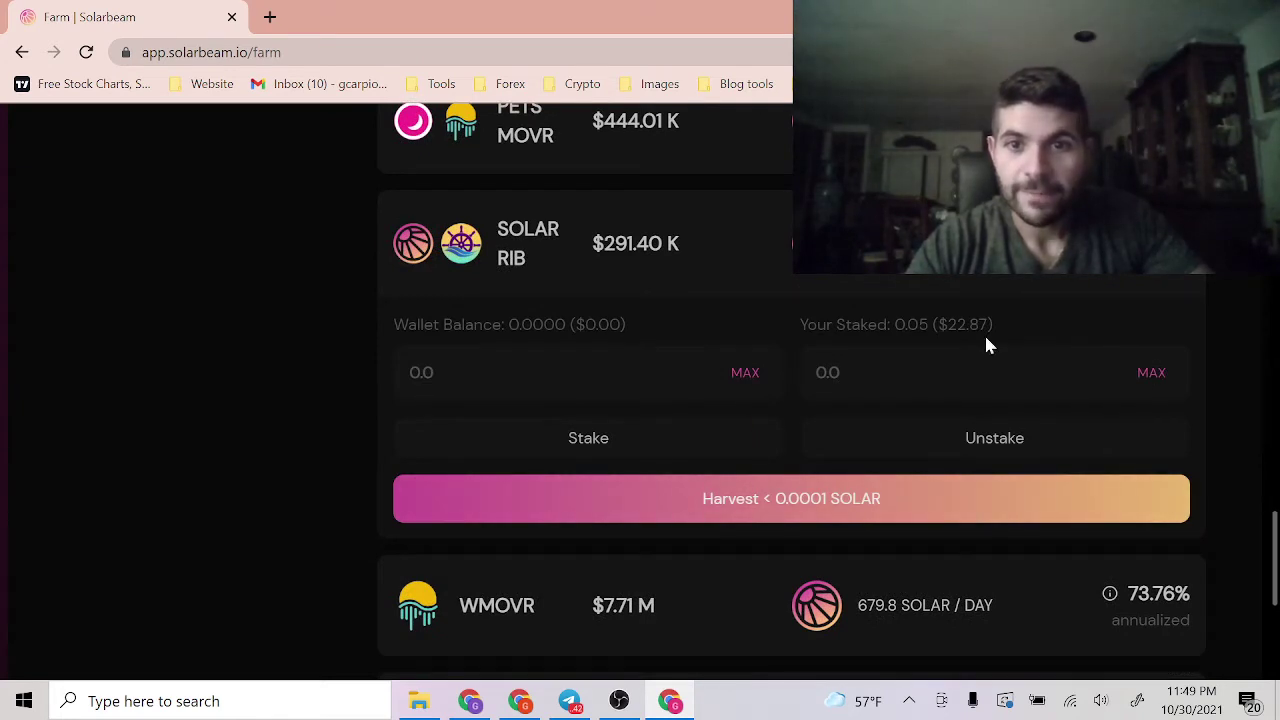
Unstake the maximum 0.053330464291606764 SOLAR/RIB pool tokens and confirm the withdrawal in the wallet
left_click(1151, 374)
left_click(993, 437)
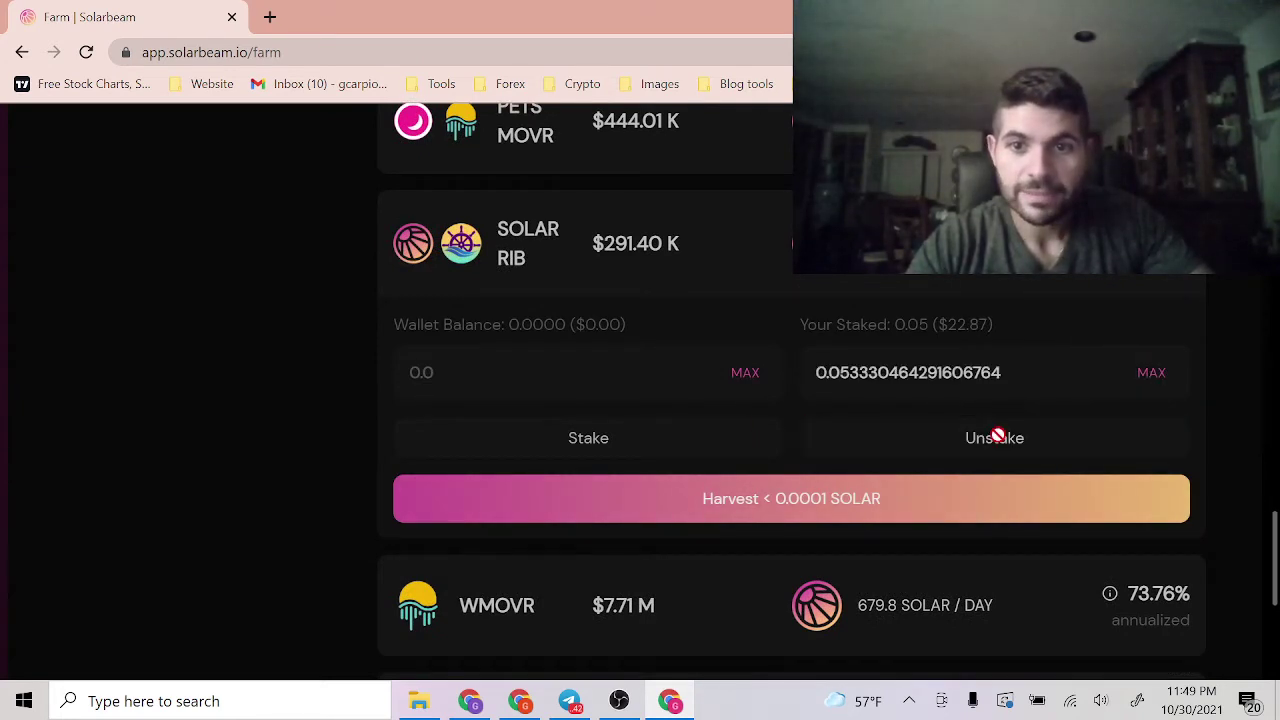
scroll(1126, 370, "down", 1)
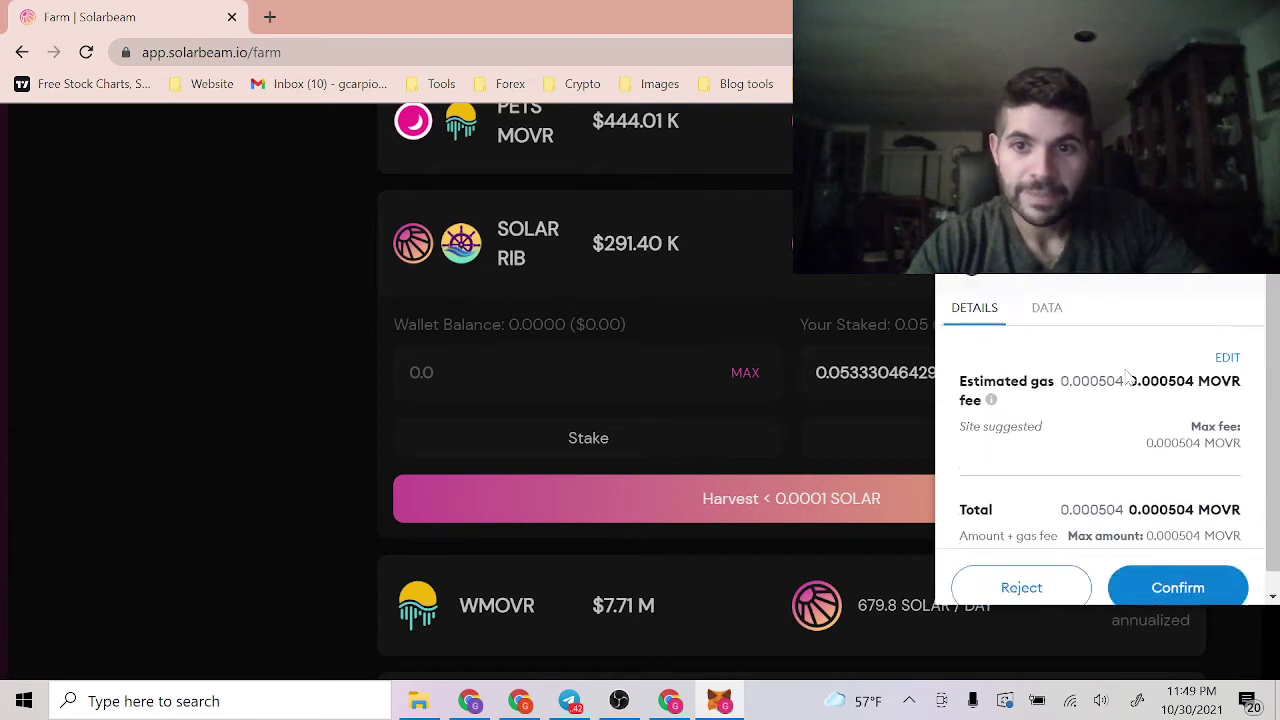
left_click(1160, 574)
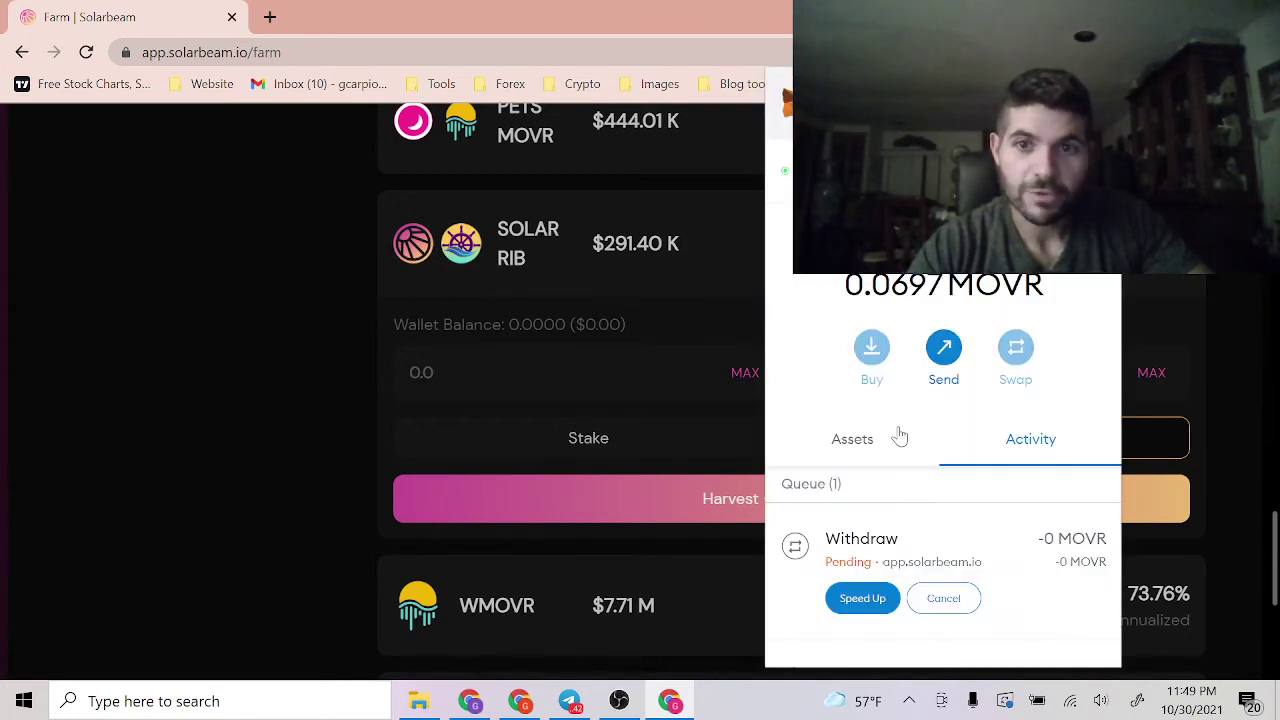
Check the withdrawal in the wallet's activity and the updated balances in the SOLAR/RIB farm
scroll(894, 437, "down", 3)
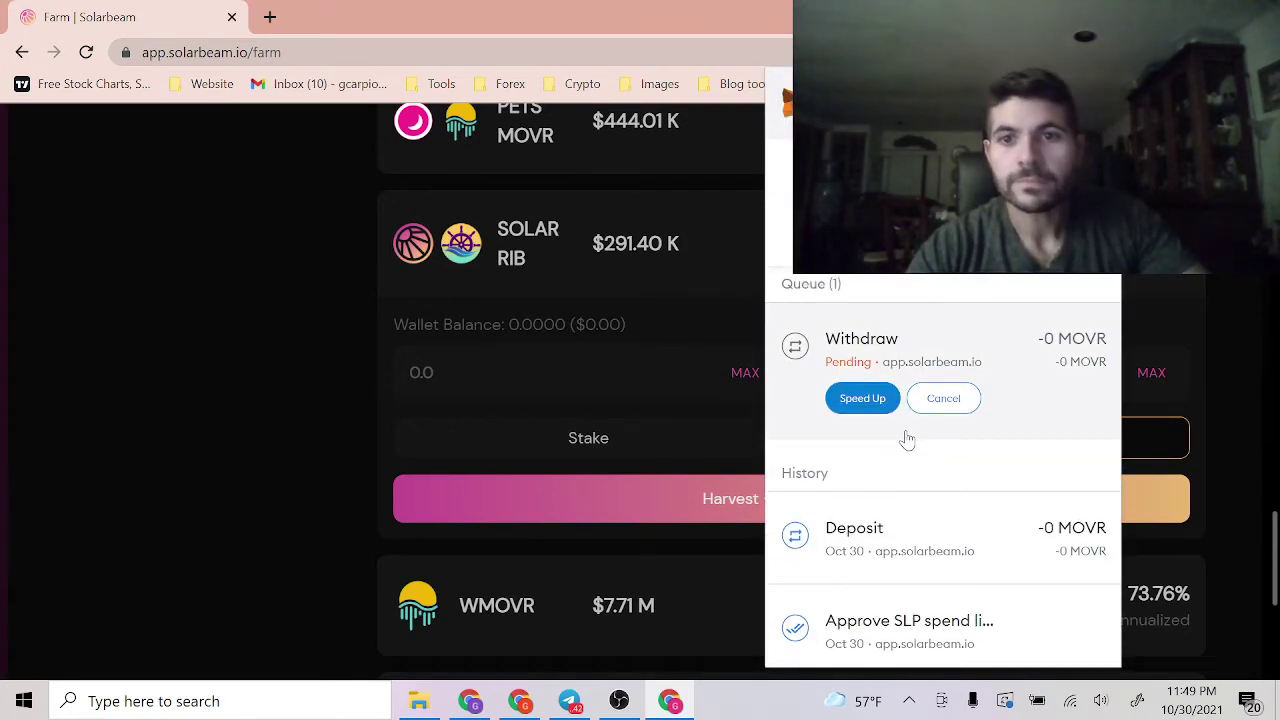
left_click(285, 455)
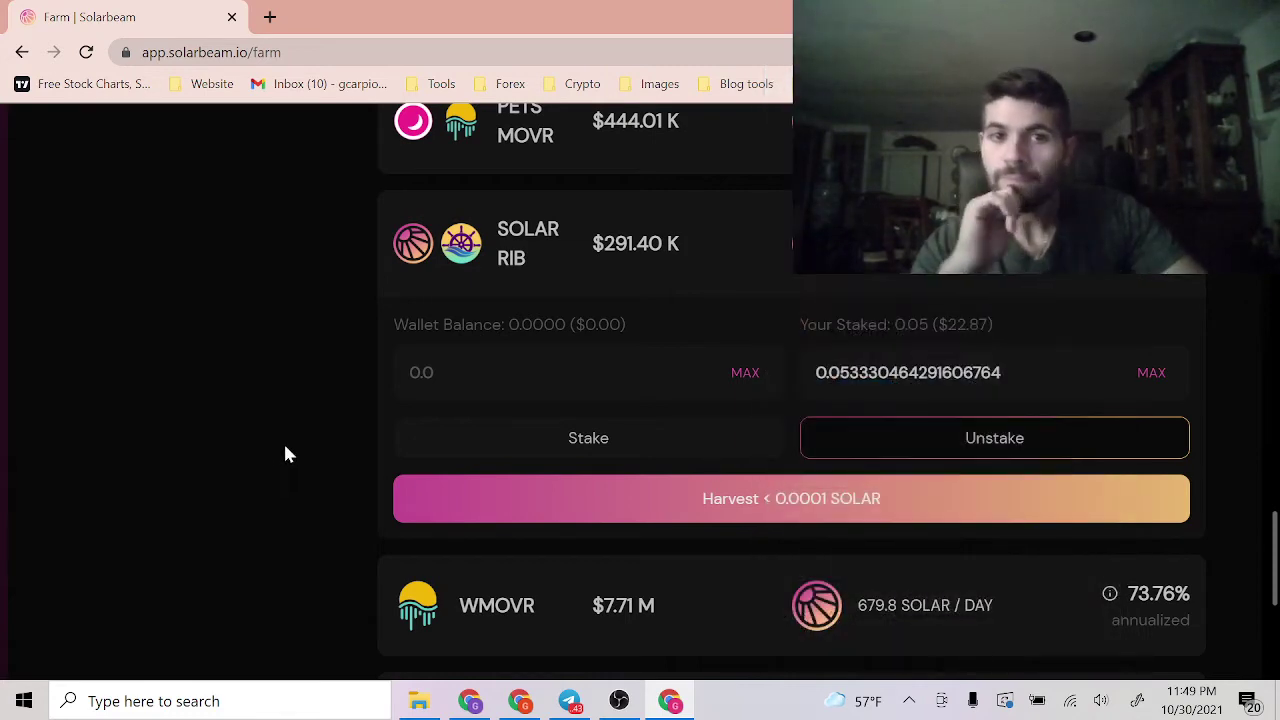
scroll(343, 420, "up", 1)
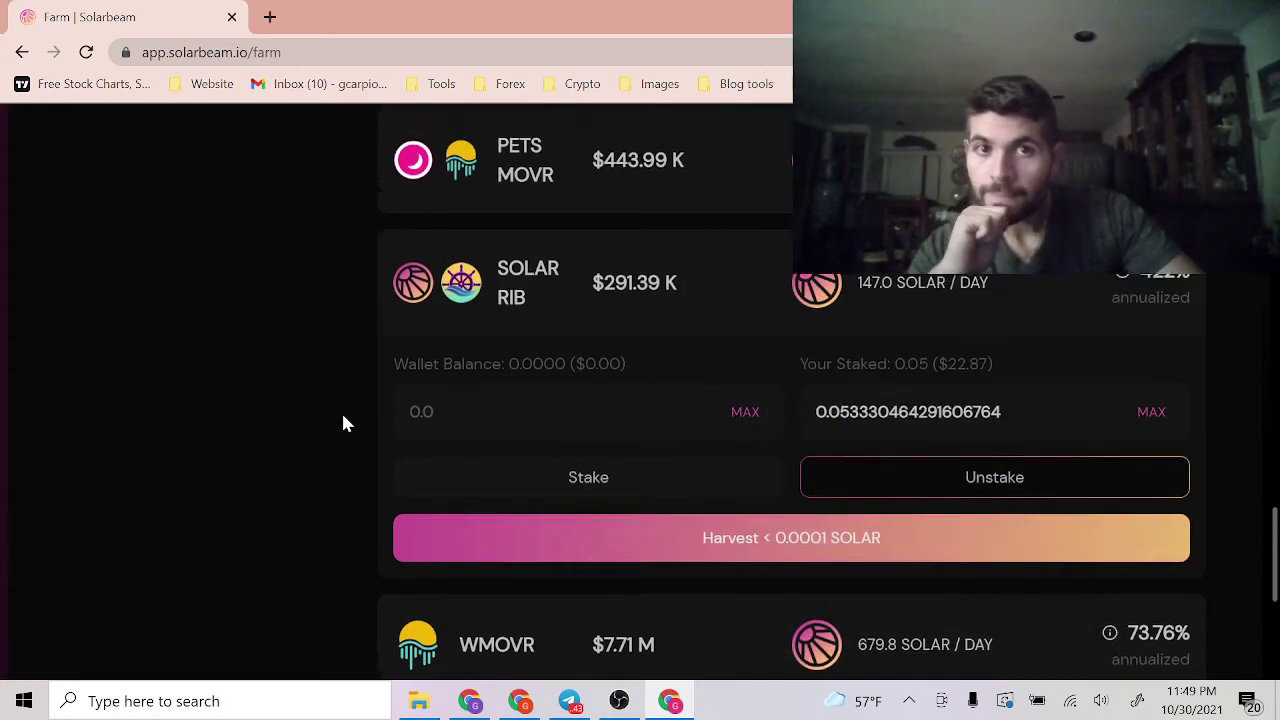
scroll(343, 424, "up", 1)
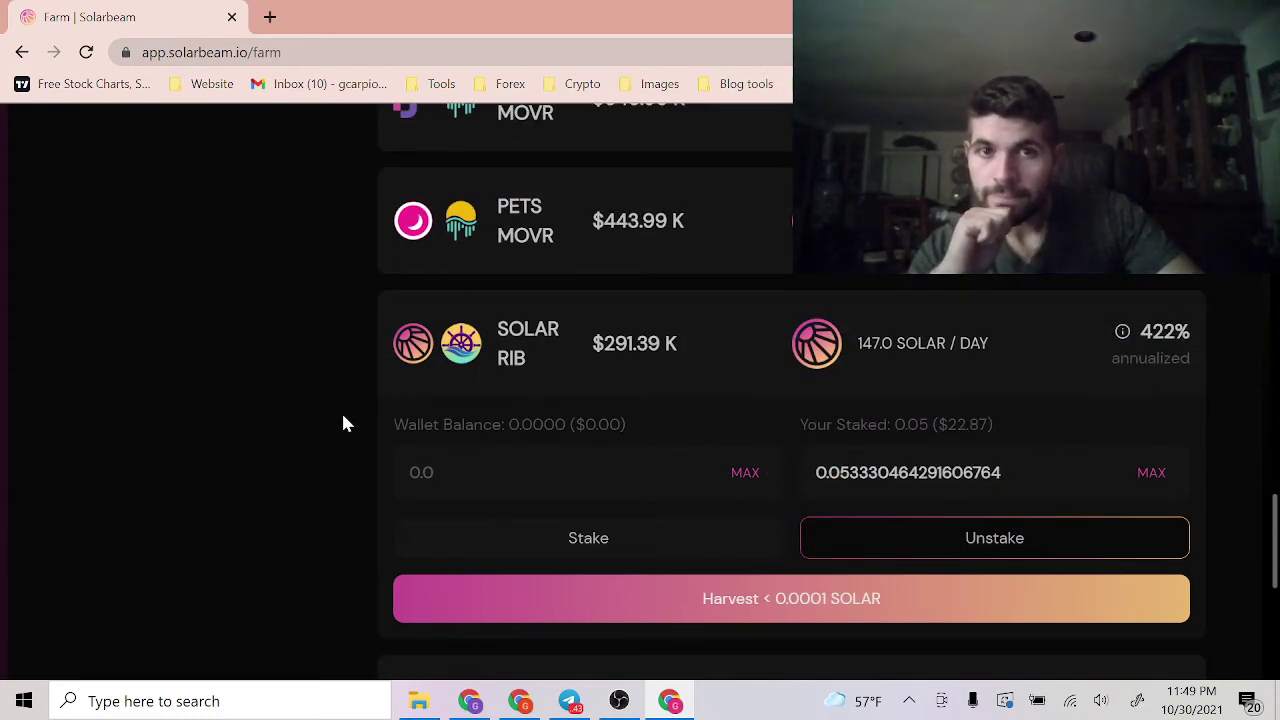
scroll(342, 424, "down", 1)
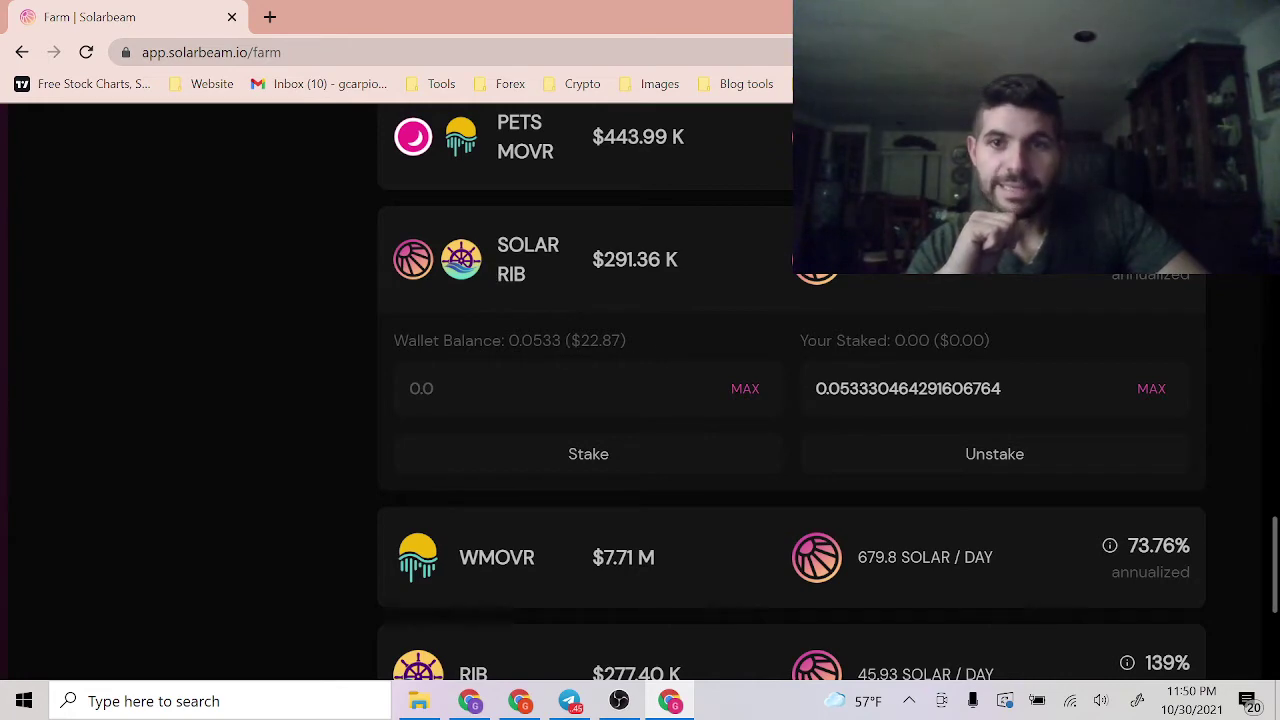
Open the pool page and go through the list of own liquidity positions
scroll(600, 425, "up", 10)
left_click(345, 153)
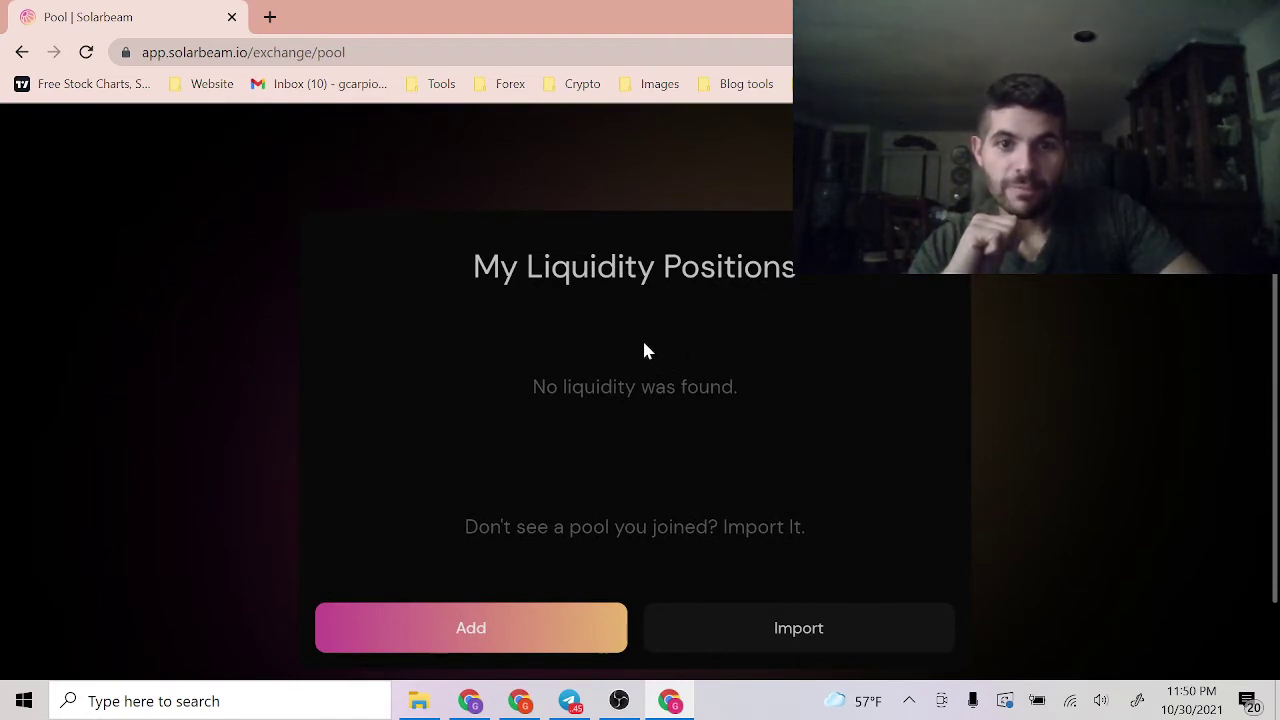
scroll(635, 440, "up", 1)
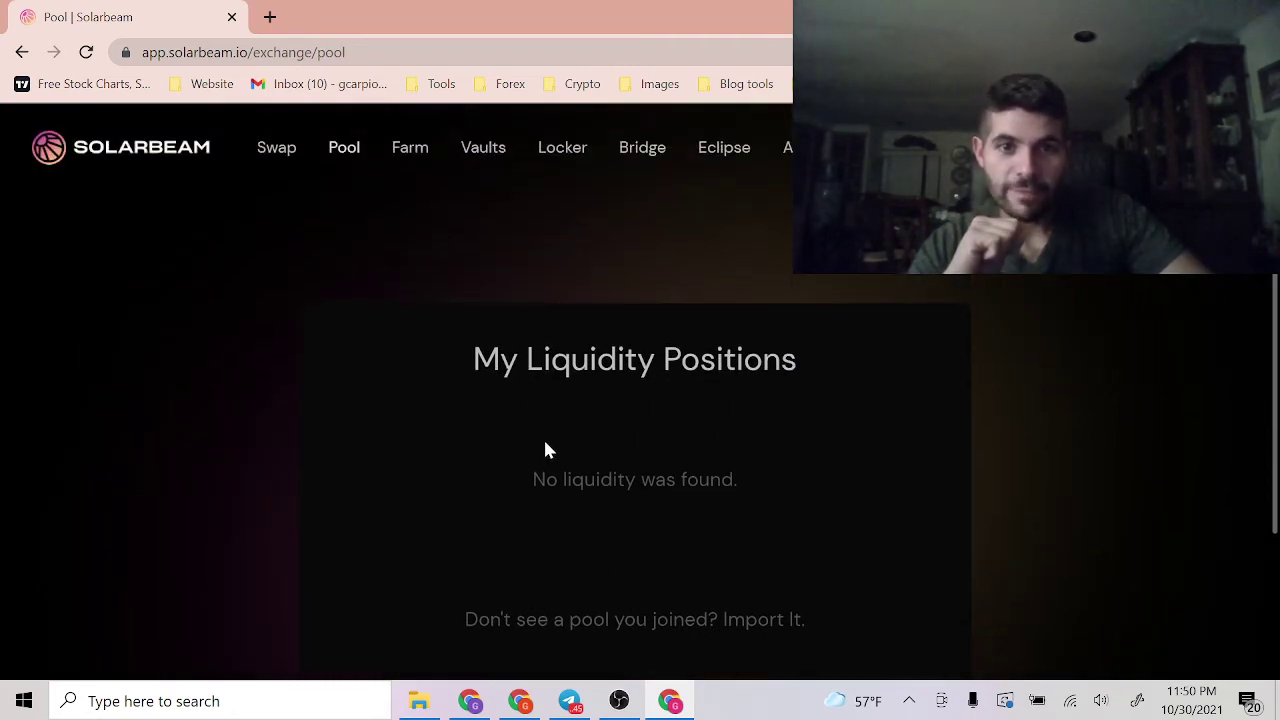
scroll(490, 460, "down", 2)
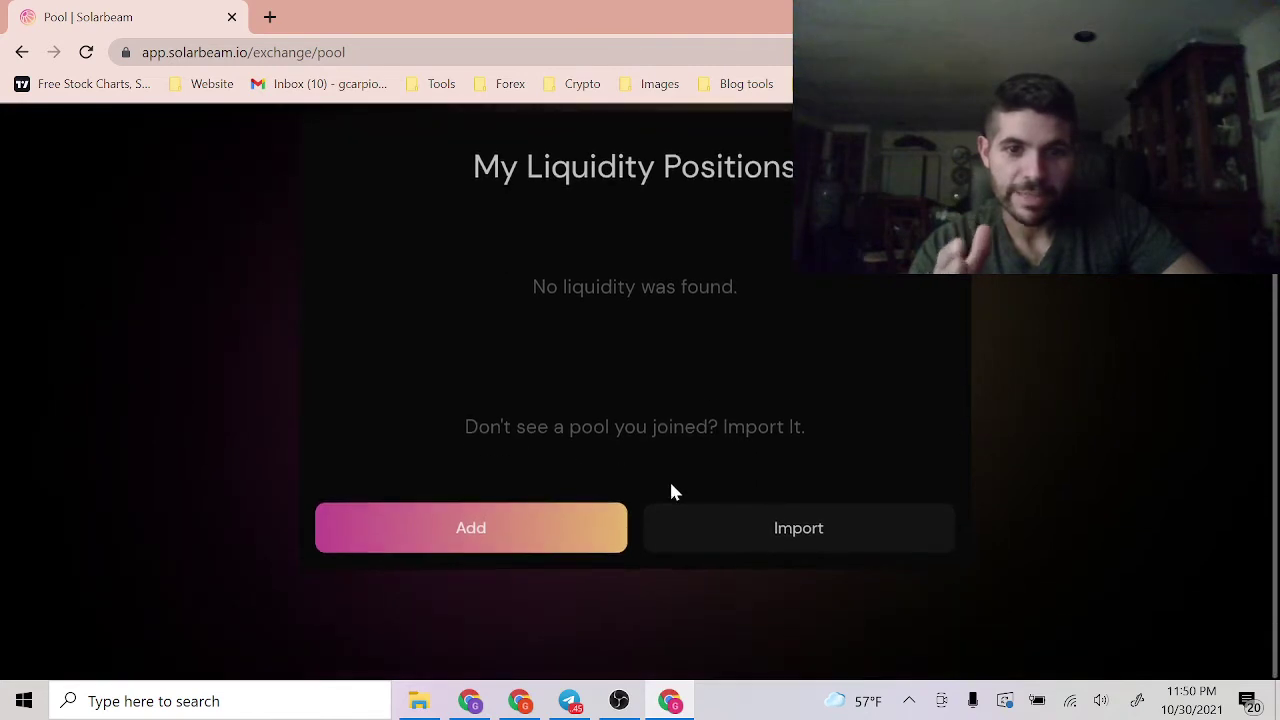
Start a pool import and choose RIB as the first token and SOLAR as the second token
left_click(726, 540)
left_click(460, 428)
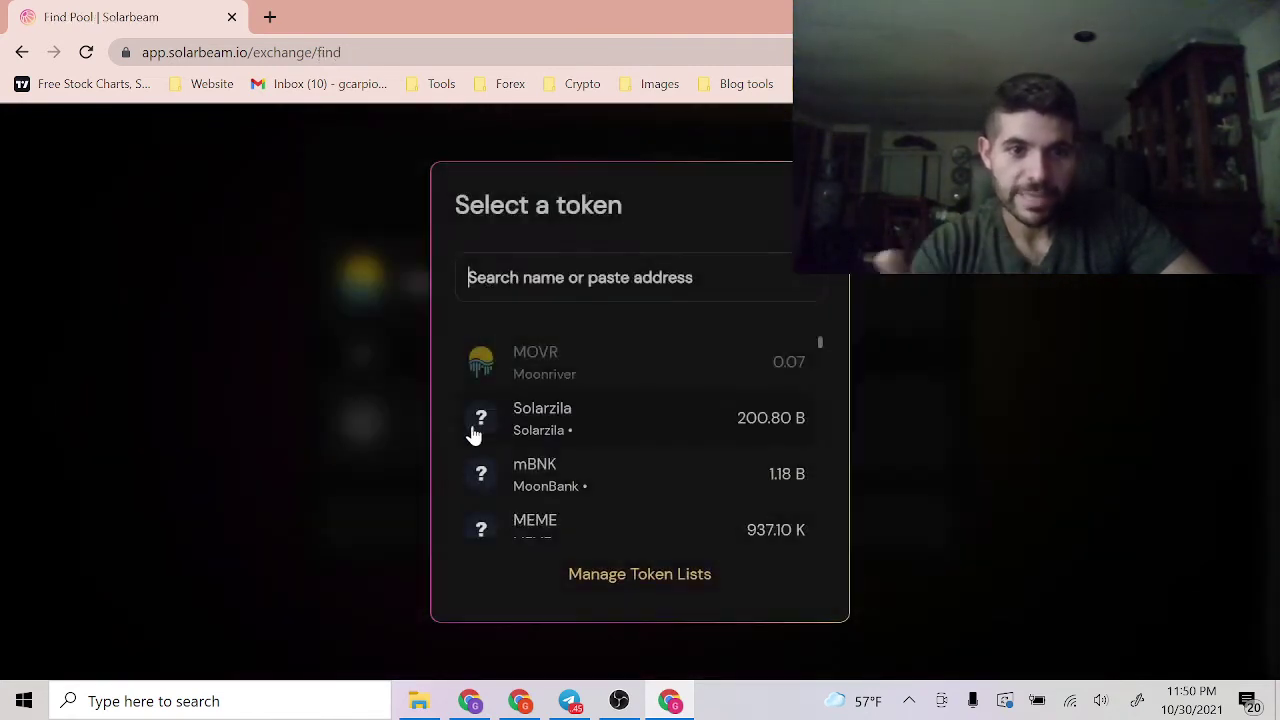
scroll(590, 412, "down", 2)
scroll(595, 370, "up", 2)
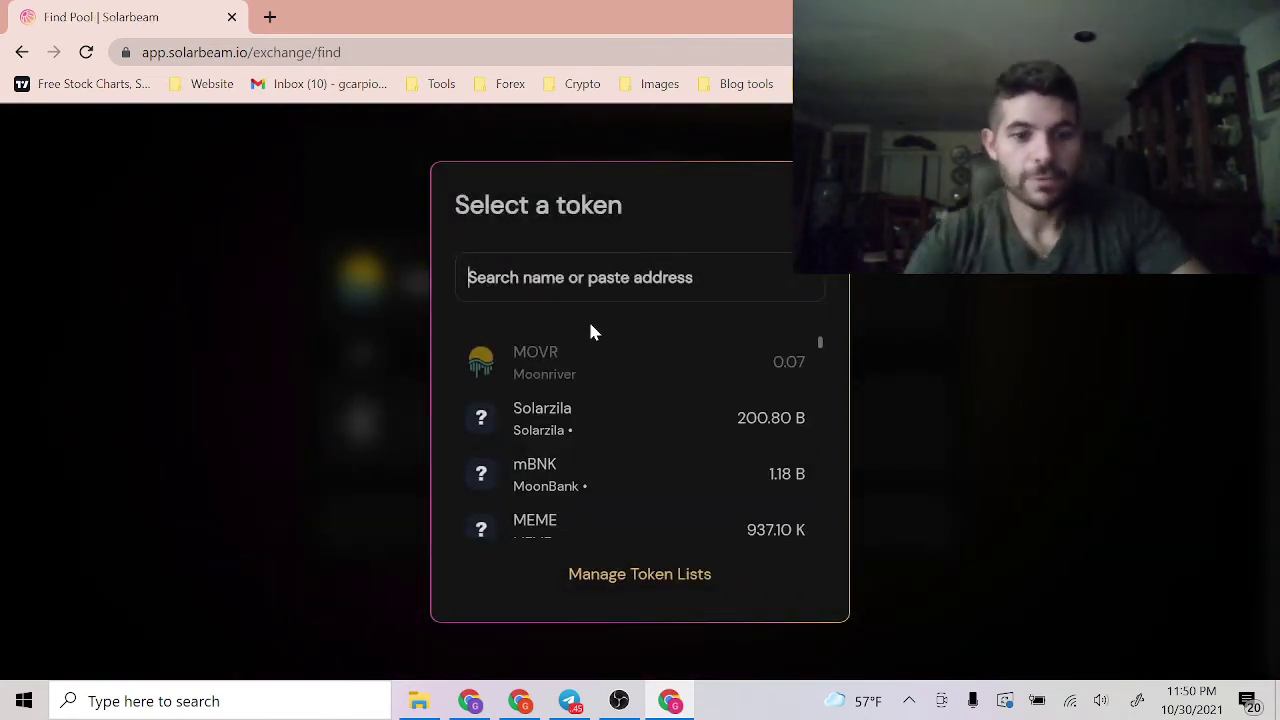
type("solar")
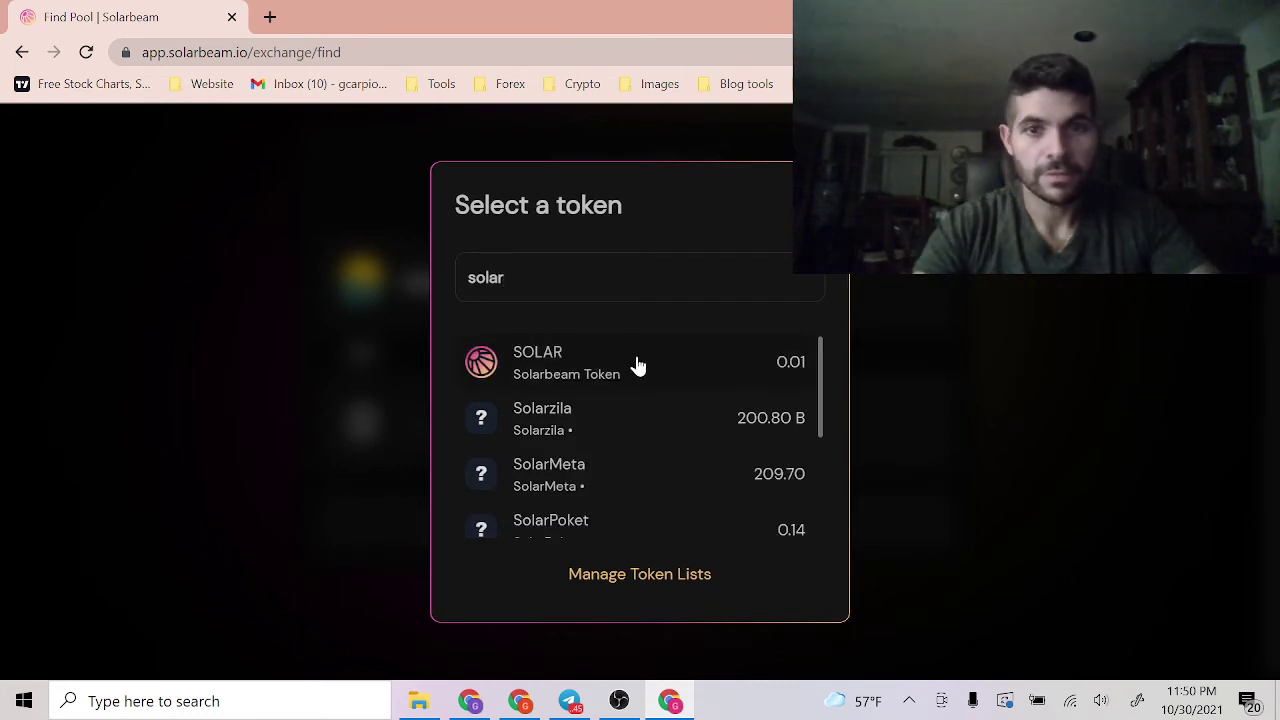
left_click(638, 365)
left_click(467, 308)
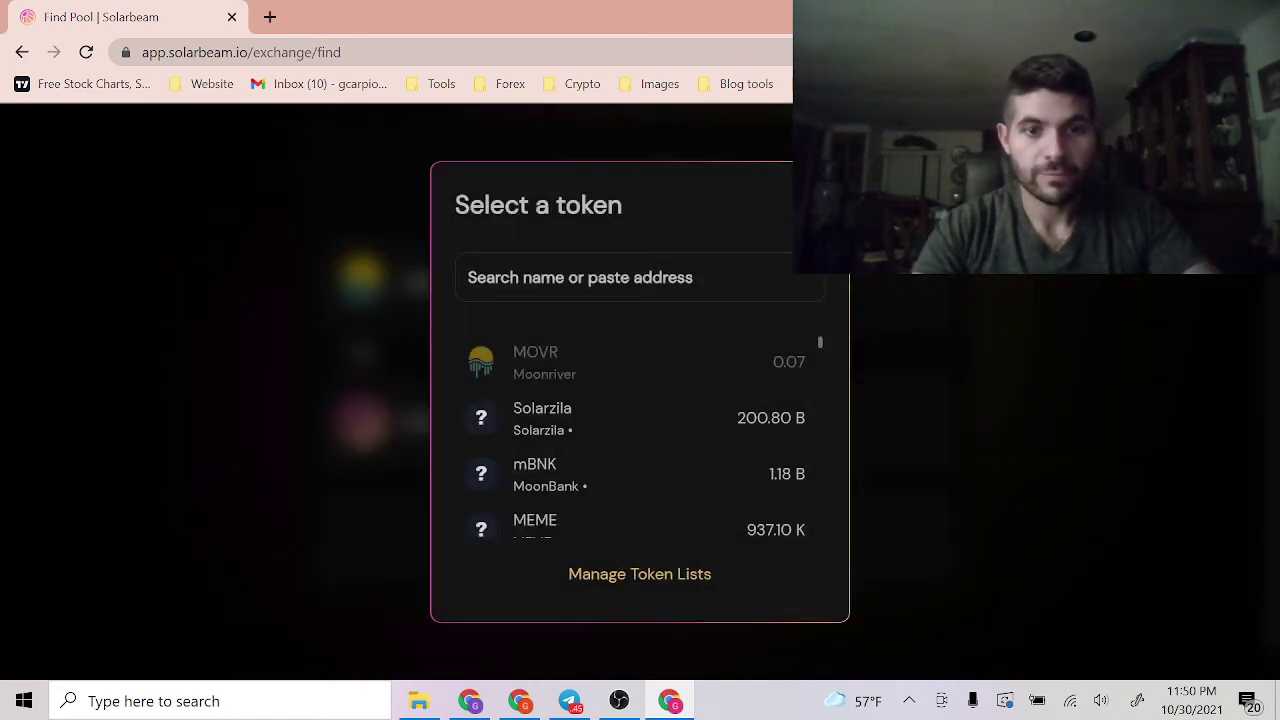
type("rib")
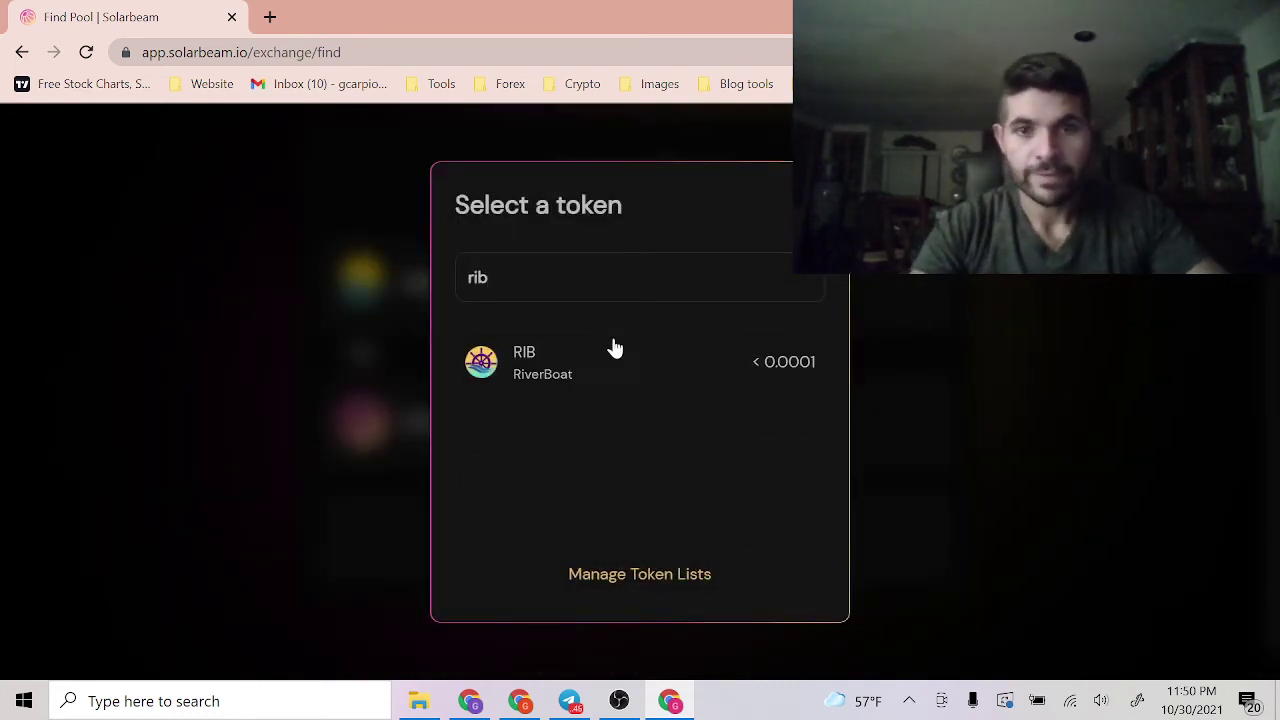
left_click(633, 368)
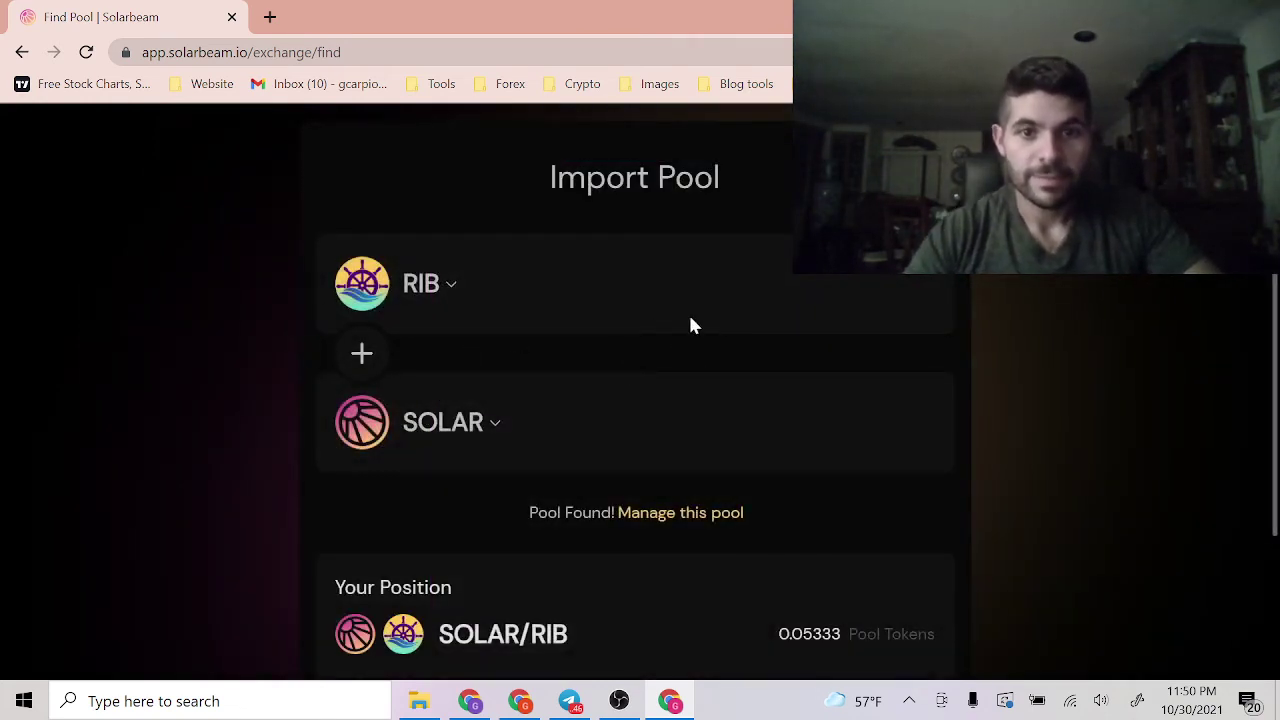
Review the imported SOLAR/RIB position, open its management page and expand the pool's details
scroll(575, 436, "down", 1)
scroll(600, 410, "down", 1)
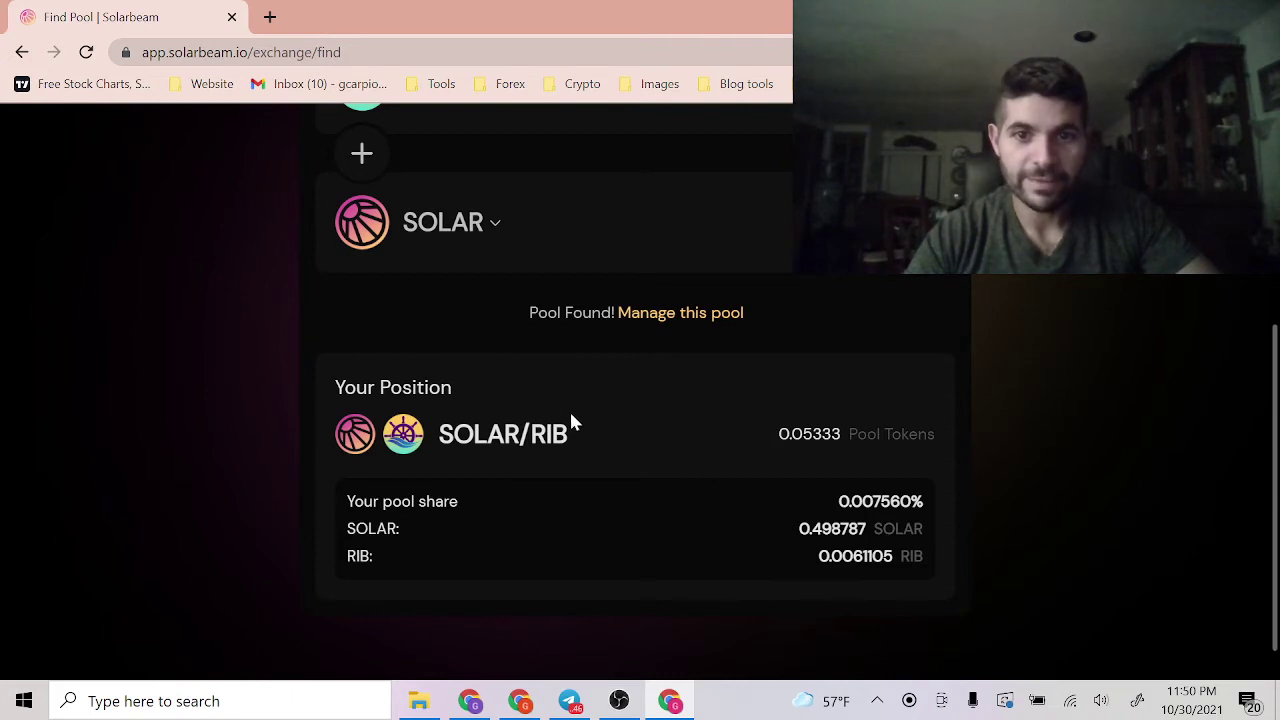
scroll(434, 437, "down", 1)
left_click(640, 264)
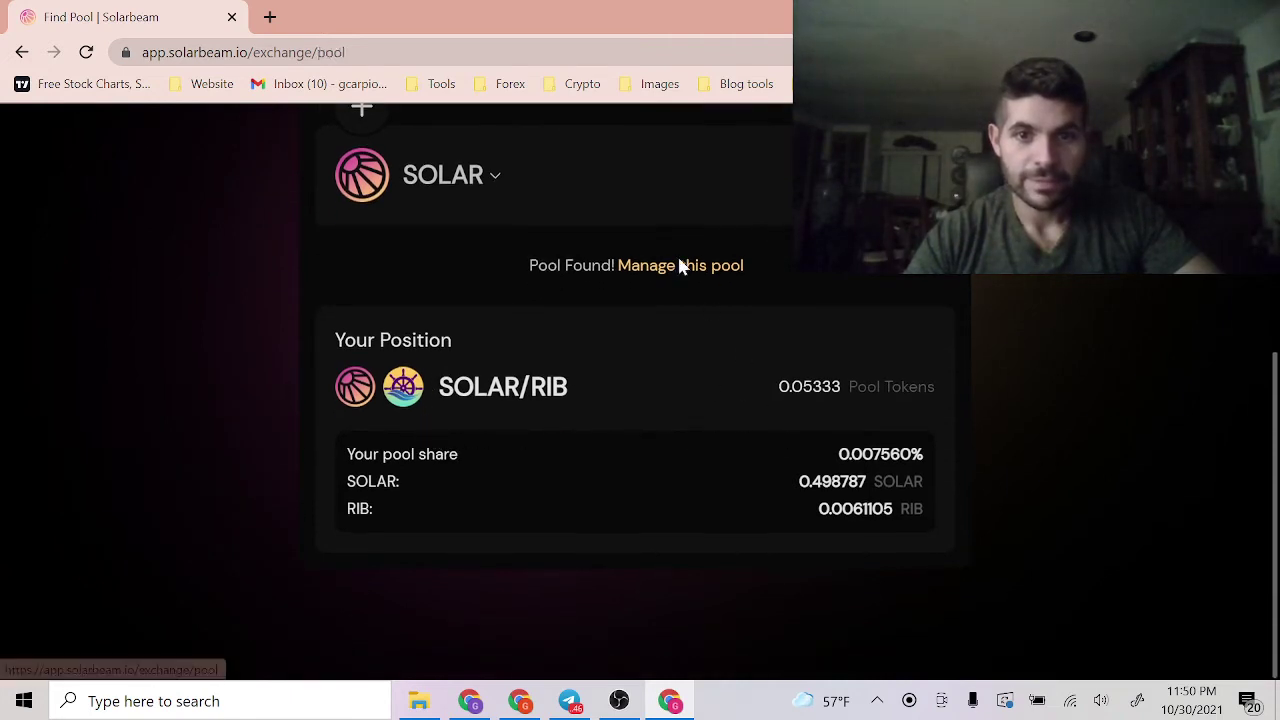
left_click(871, 307)
scroll(608, 440, "down", 1)
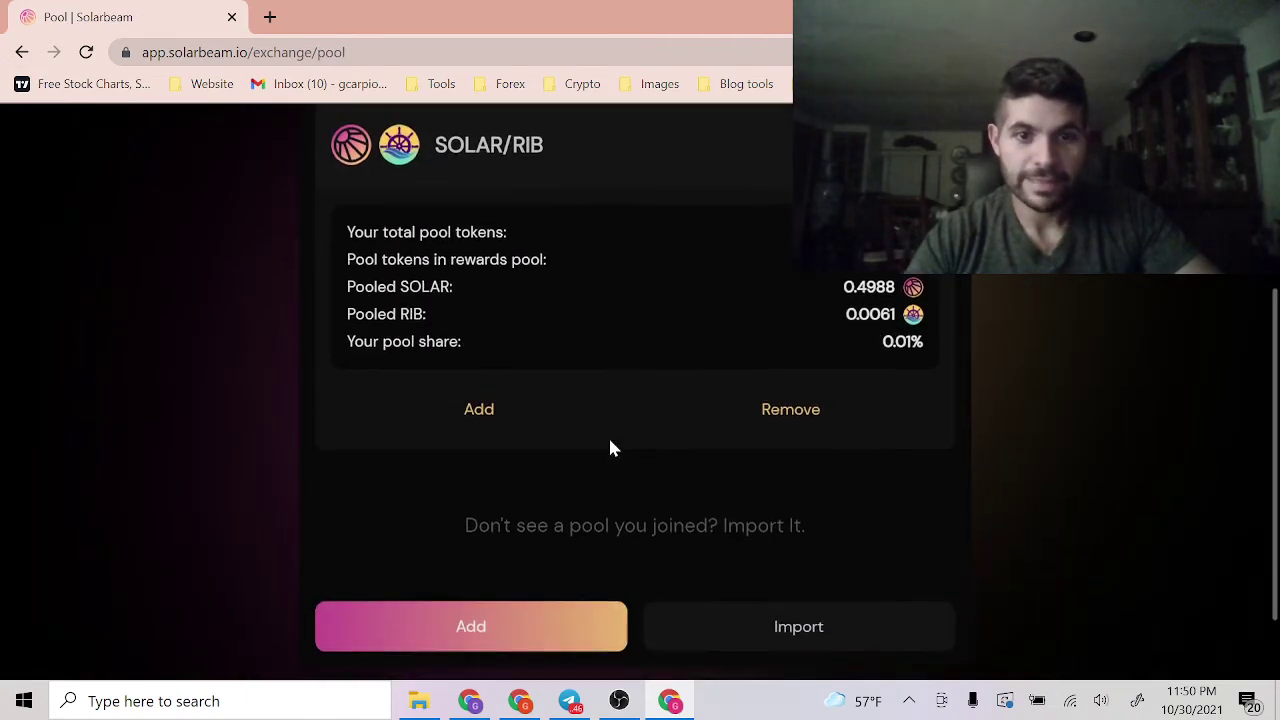
Start removing the SOLAR/RIB liquidity, set the amount to the maximum 100% and approve the pool token spending in the wallet
left_click(768, 405)
scroll(715, 360, "up", 3)
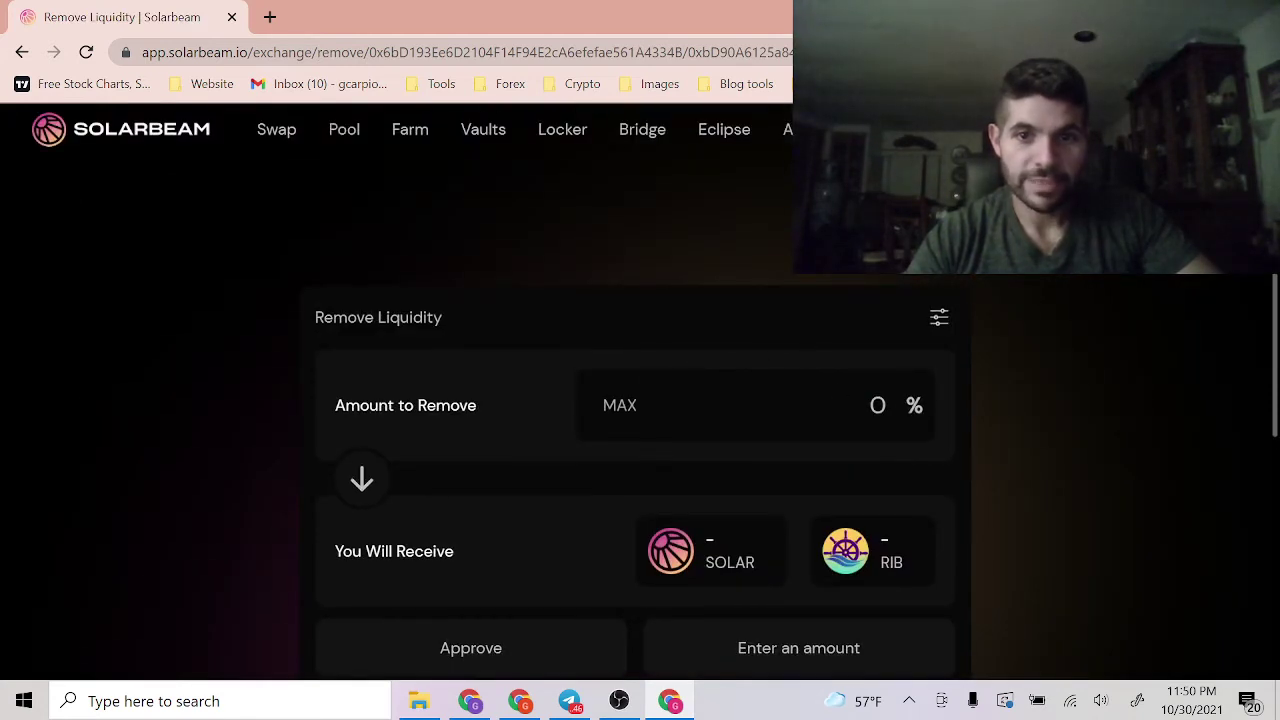
left_click(619, 405)
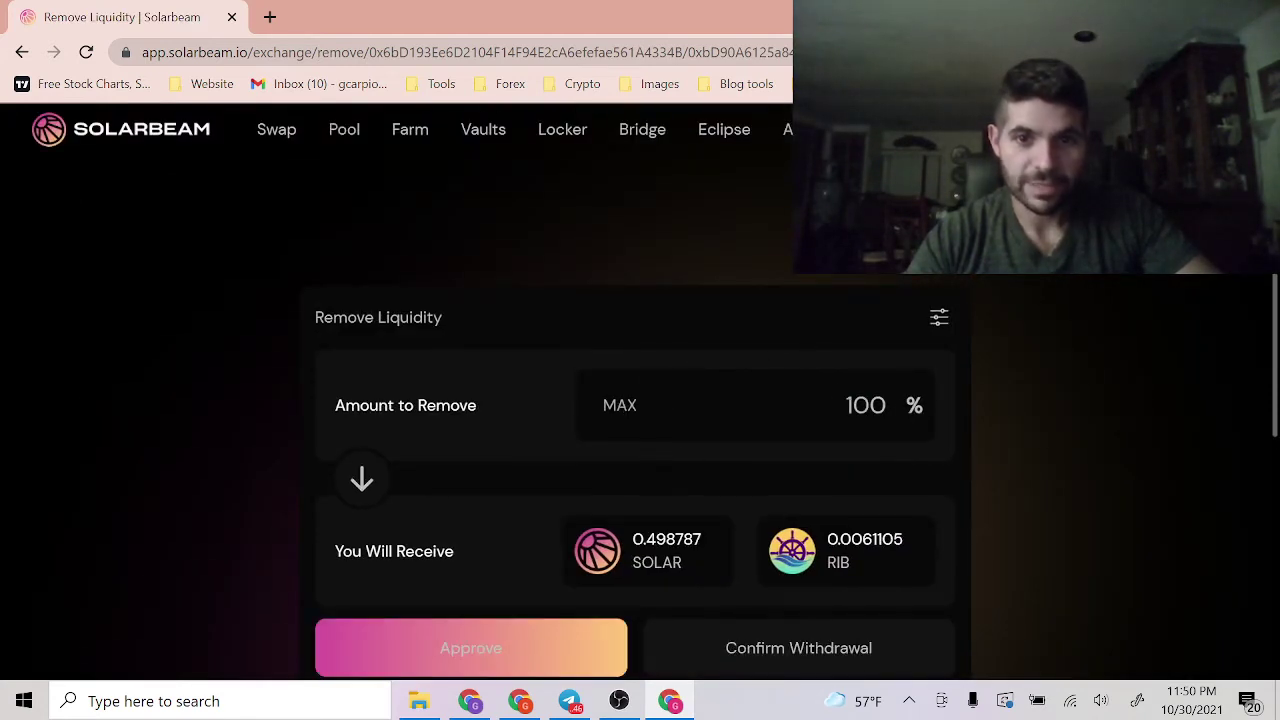
scroll(456, 520, "down", 2)
left_click(489, 451)
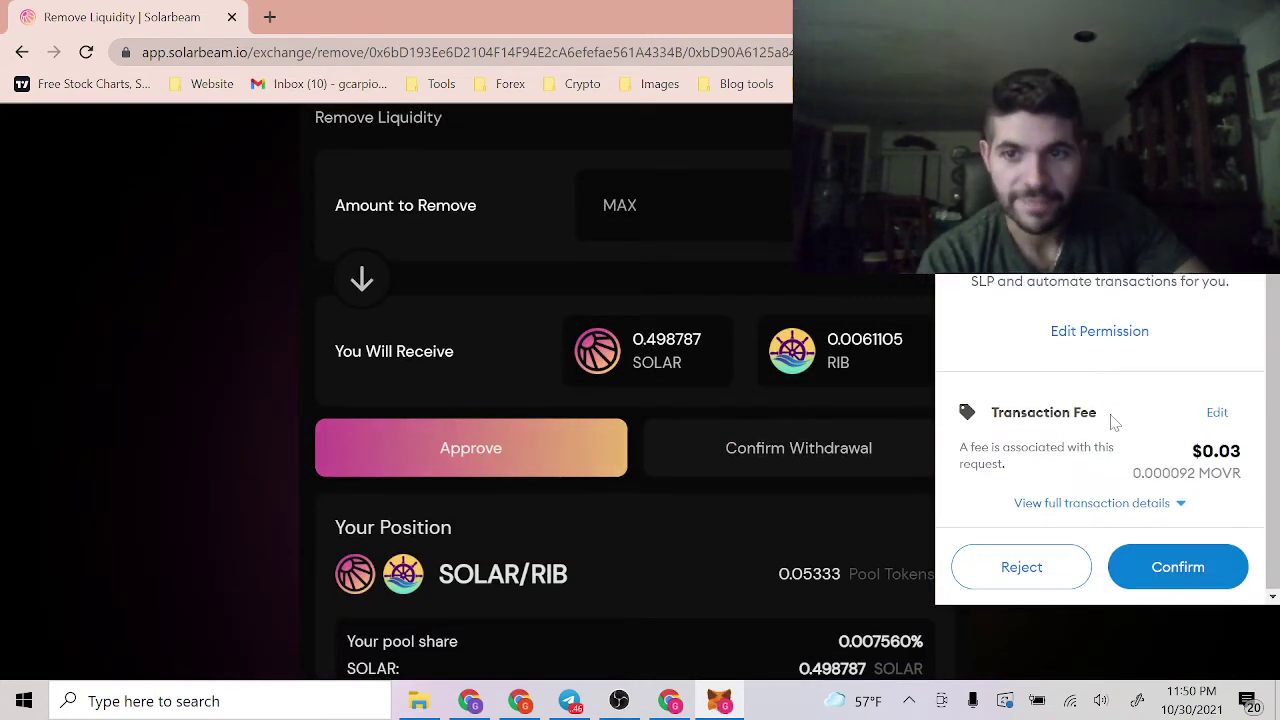
left_click(1175, 566)
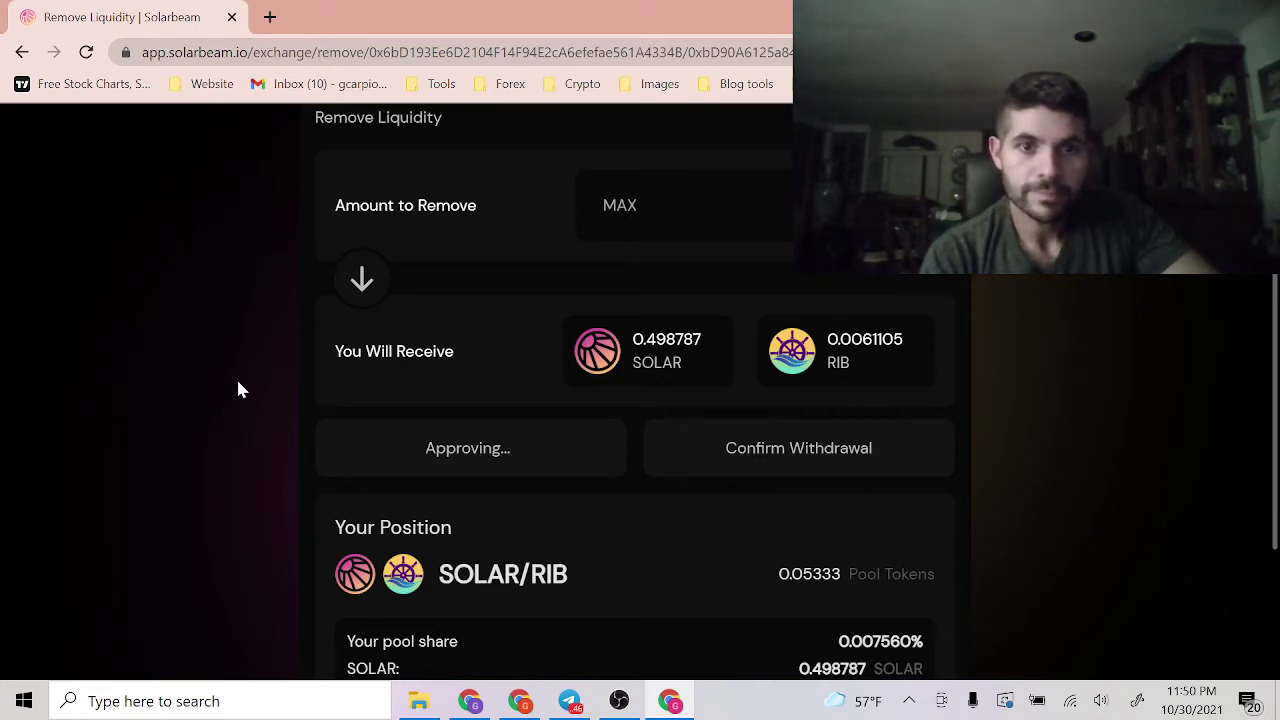
scroll(238, 385, "down", 1)
scroll(238, 390, "up", 2)
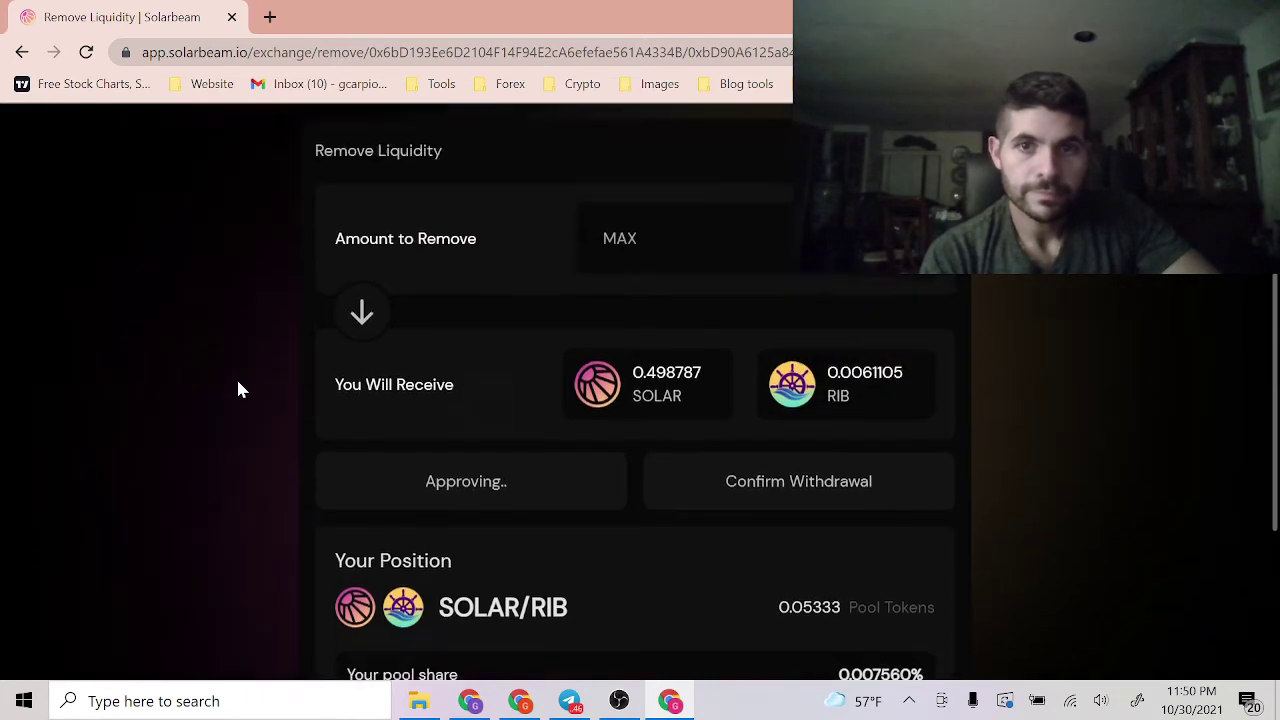
scroll(238, 390, "down", 1)
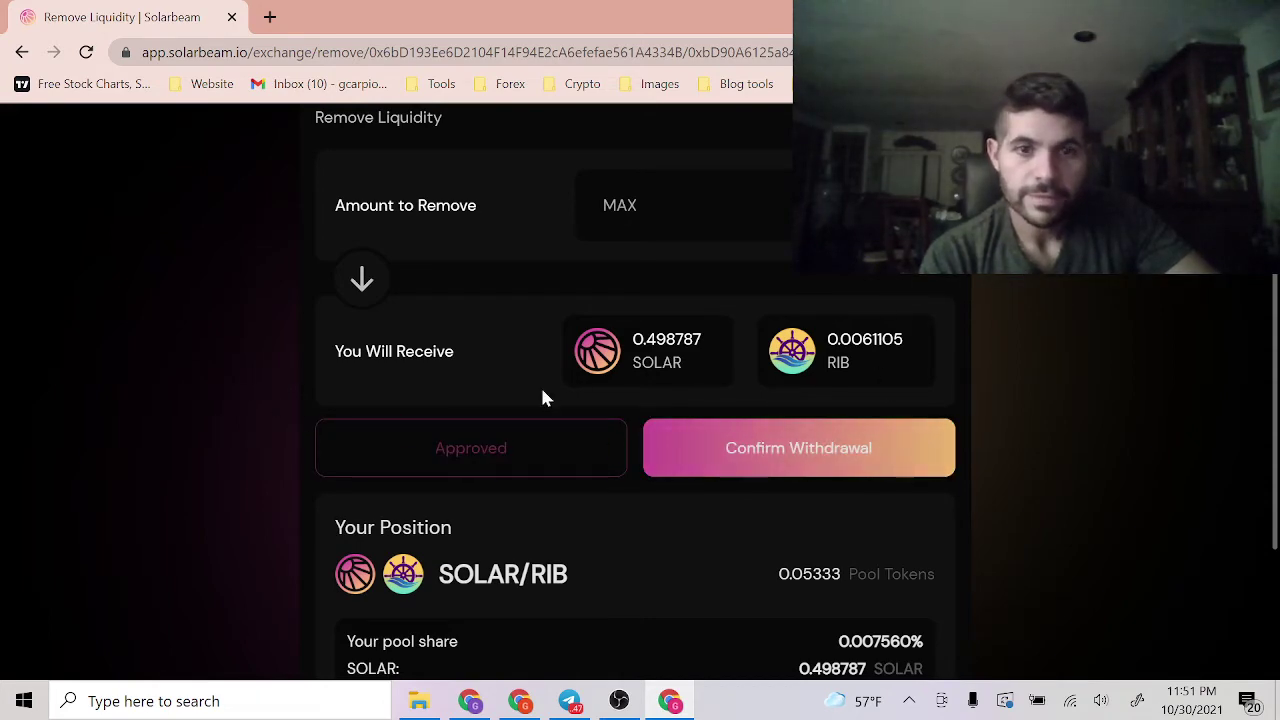
Confirm the withdrawal of 0.498787 SOLAR and 0.0061105 RIB on the page and in the wallet, then close the submission notice
left_click(709, 450)
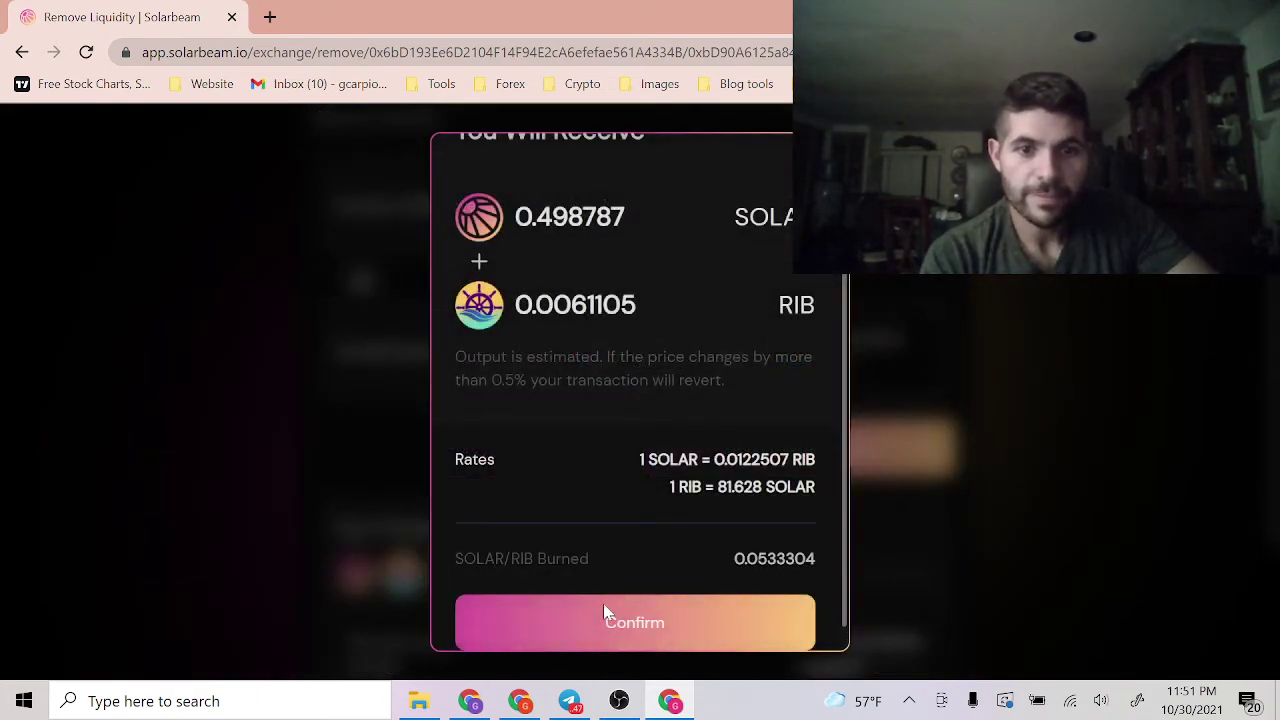
left_click(605, 615)
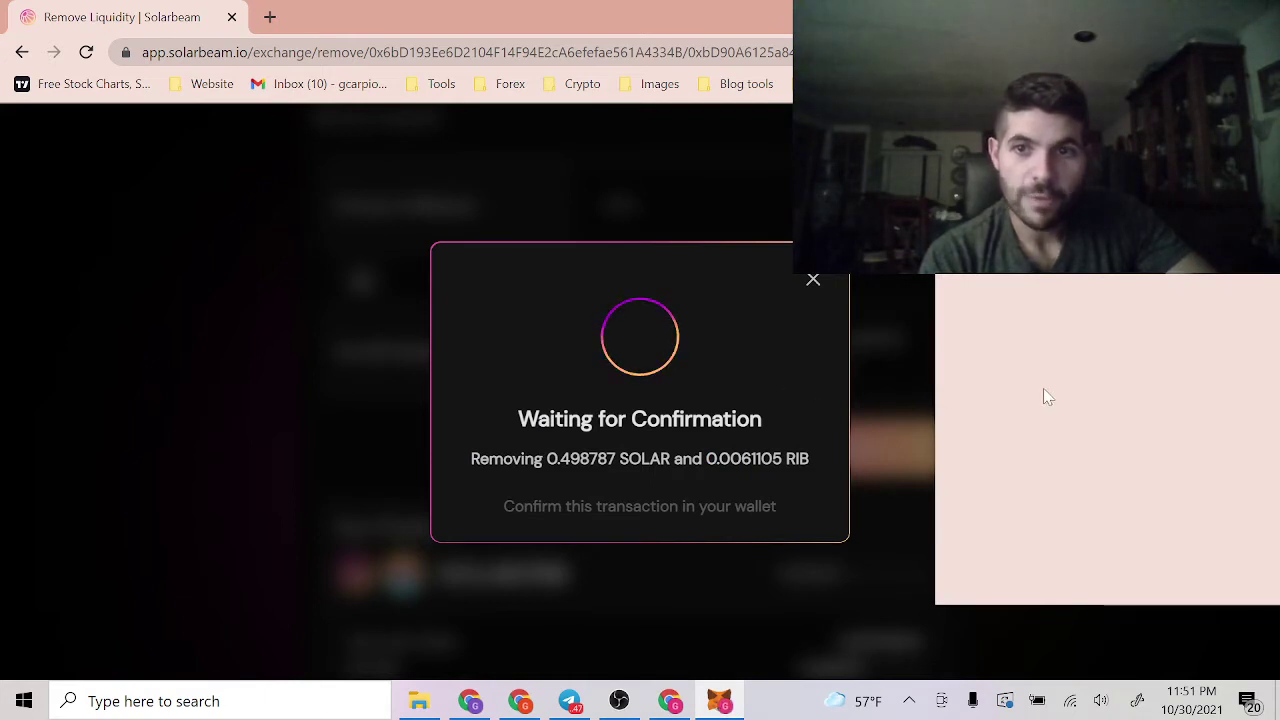
scroll(1049, 363, "down", 1)
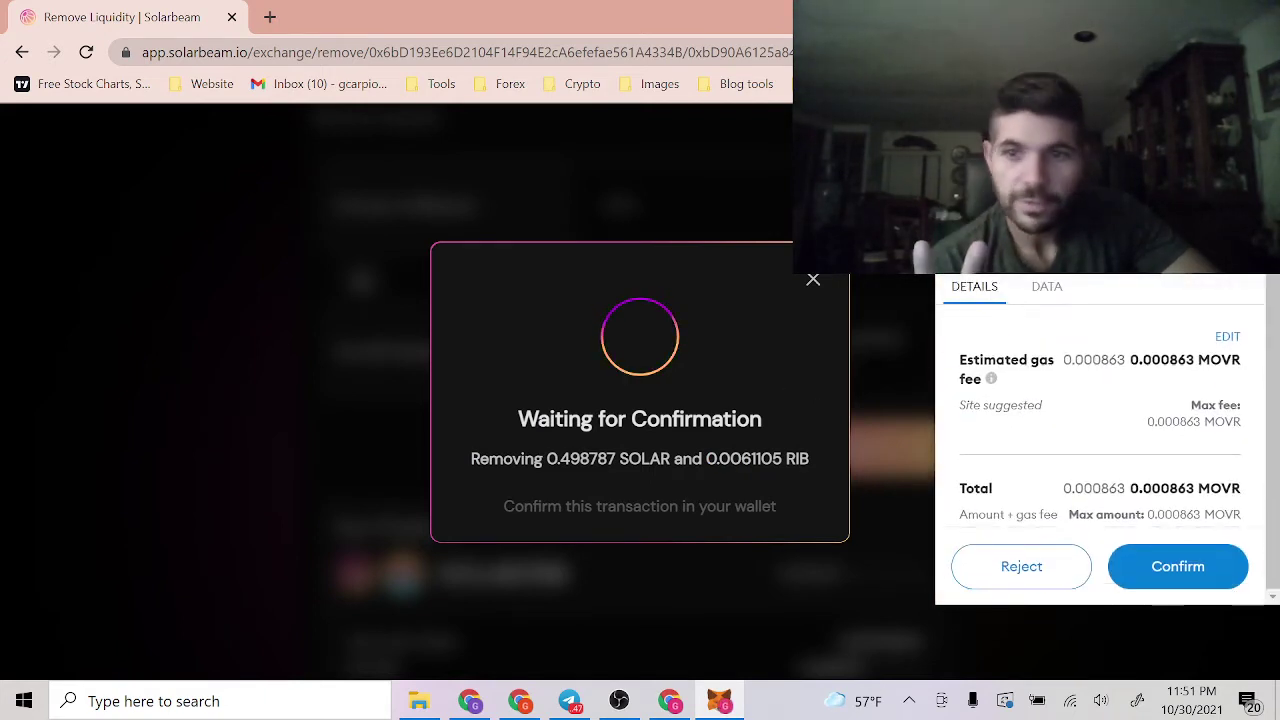
left_click(1180, 568)
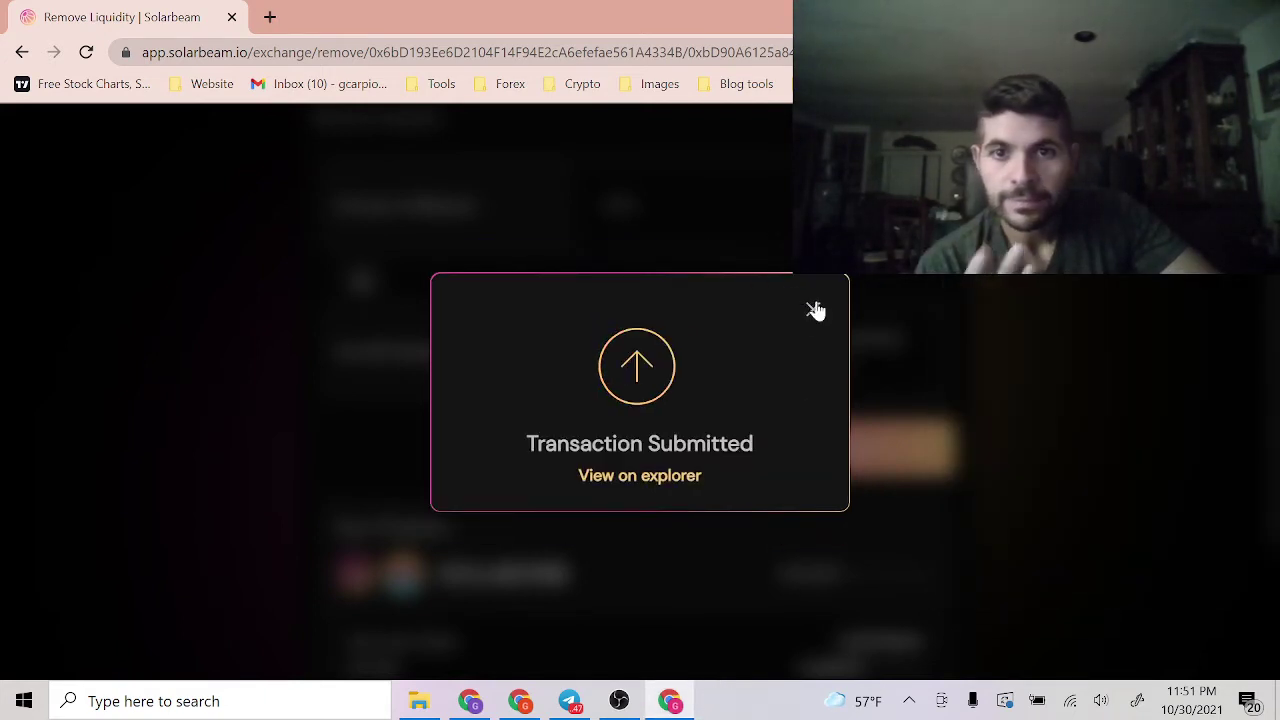
left_click(813, 309)
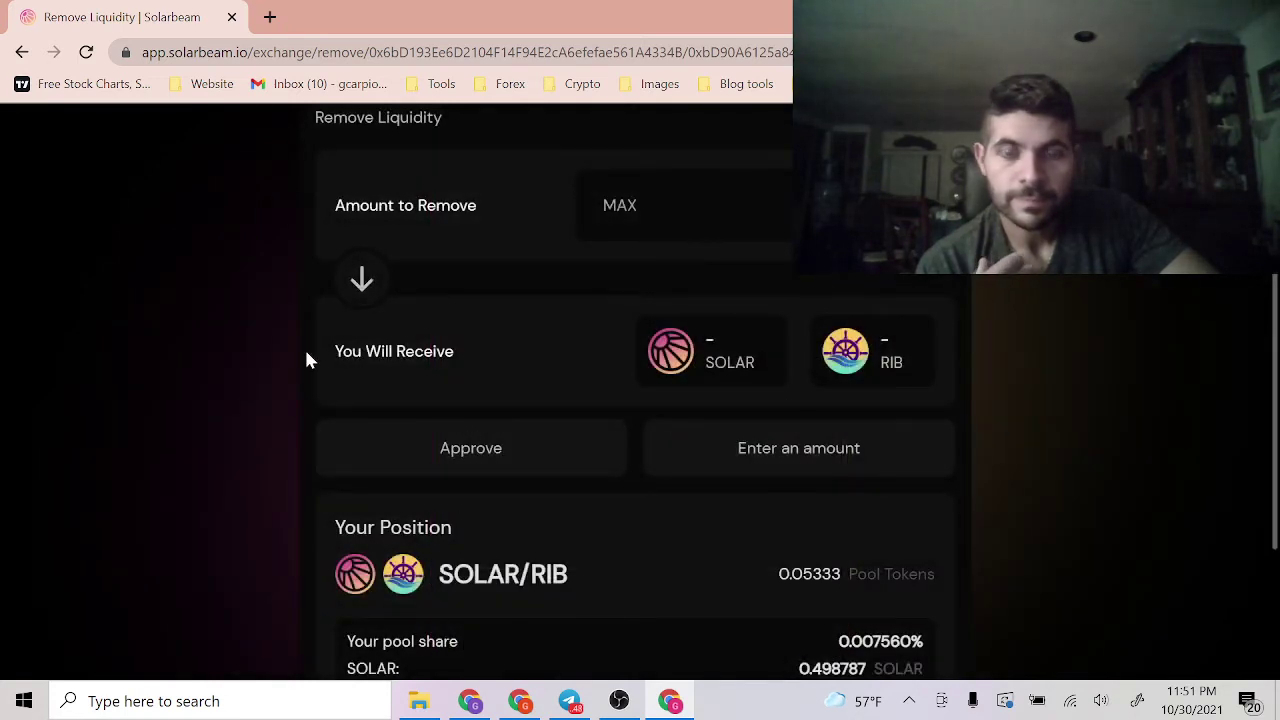
Examine the SOLAR/RIB position and pool share on the liquidity removal page after submitting the withdrawal
scroll(300, 347, "down", 1)
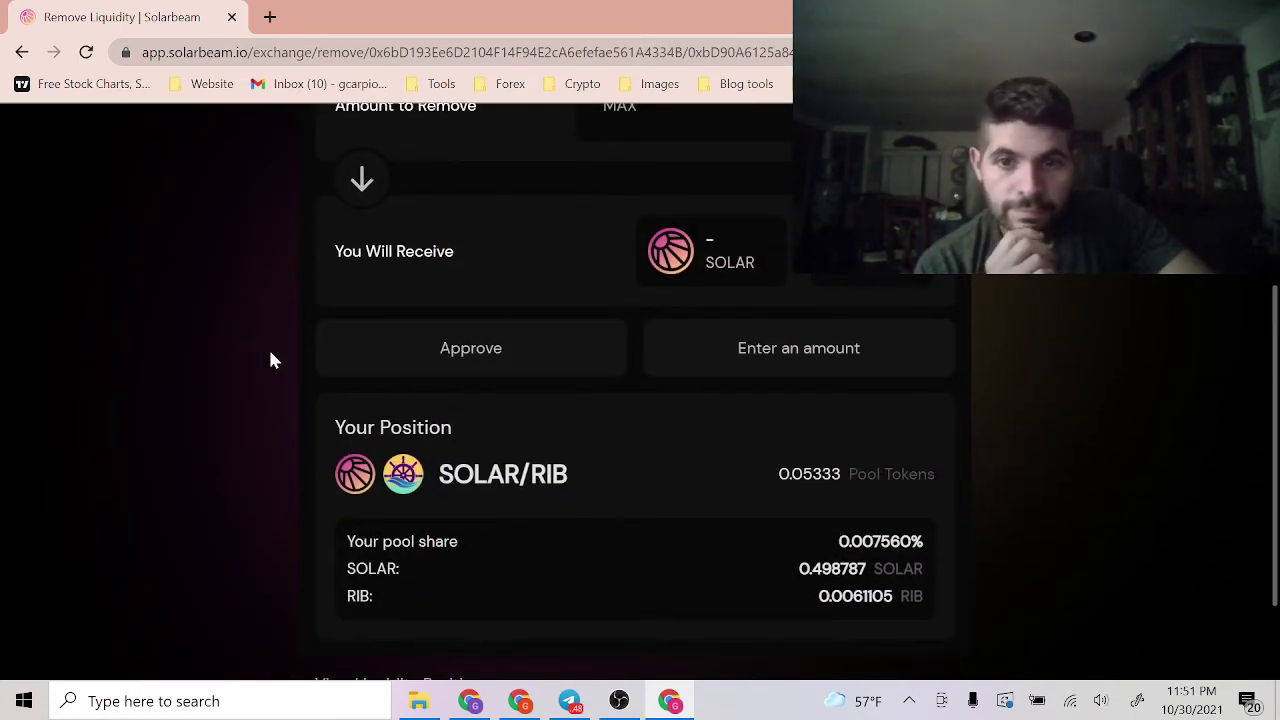
scroll(270, 360, "down", 1)
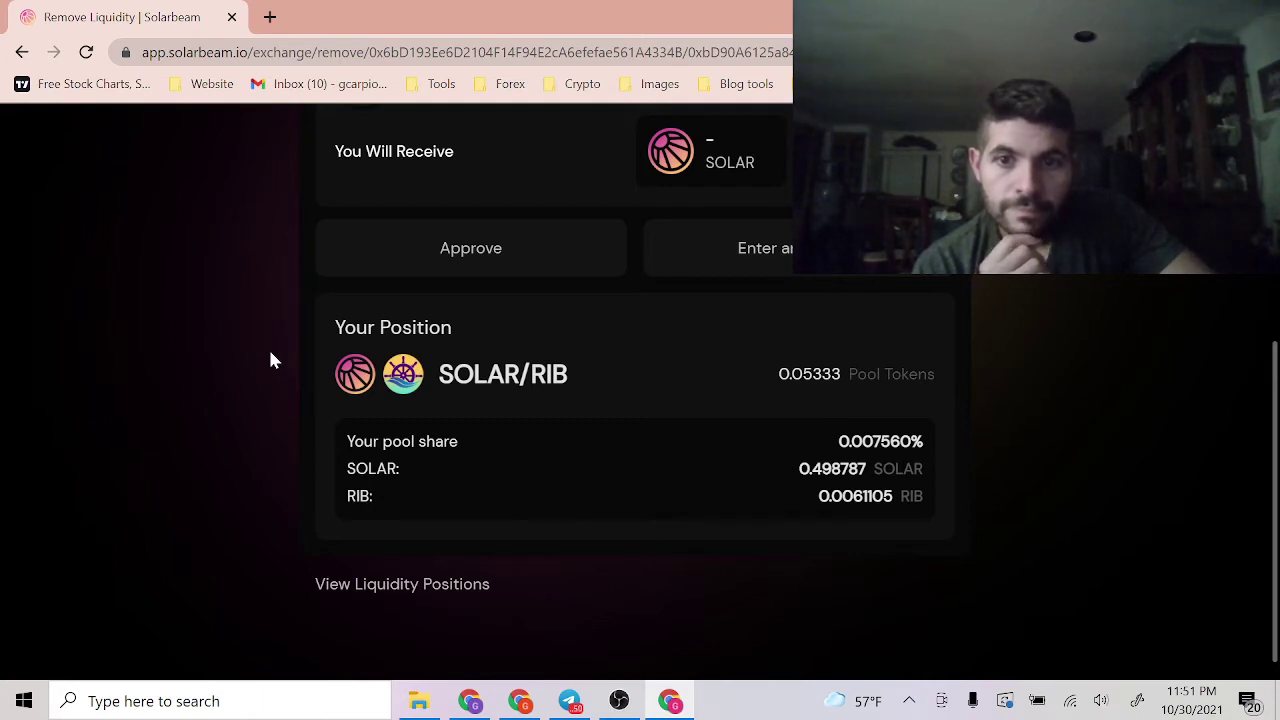
scroll(270, 360, "up", 1)
scroll(230, 363, "down", 1)
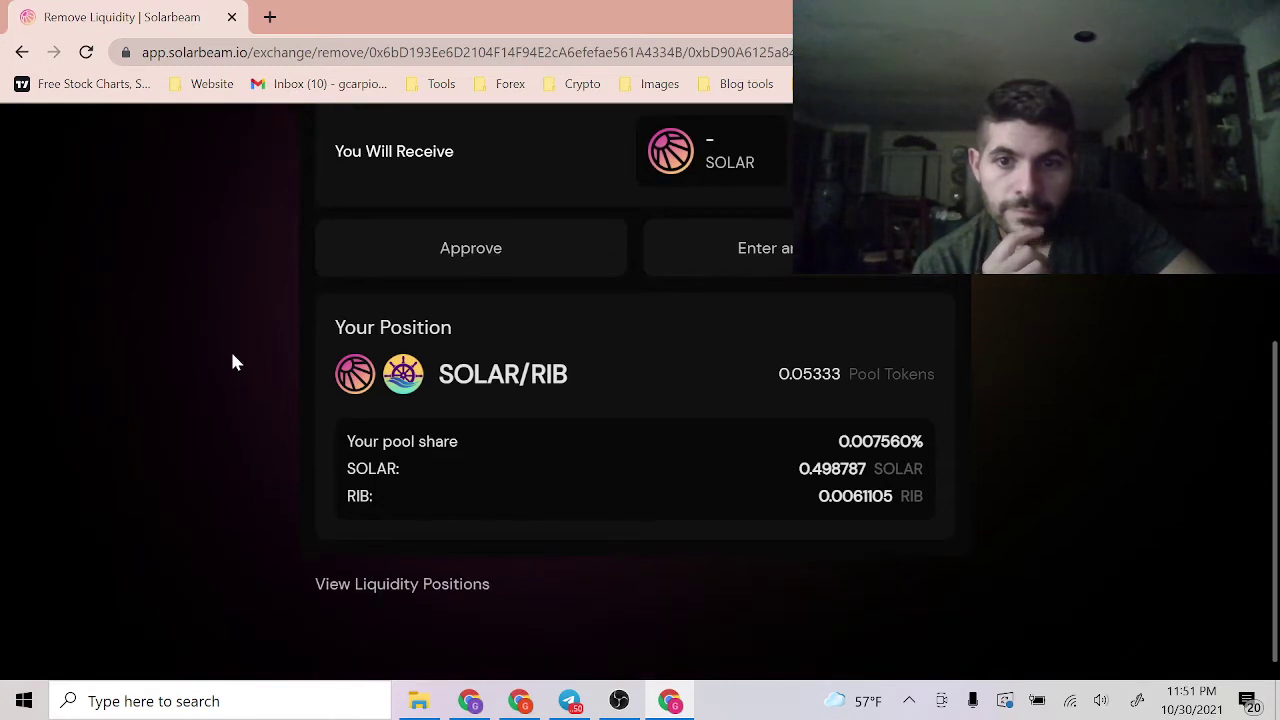
scroll(231, 363, "up", 1)
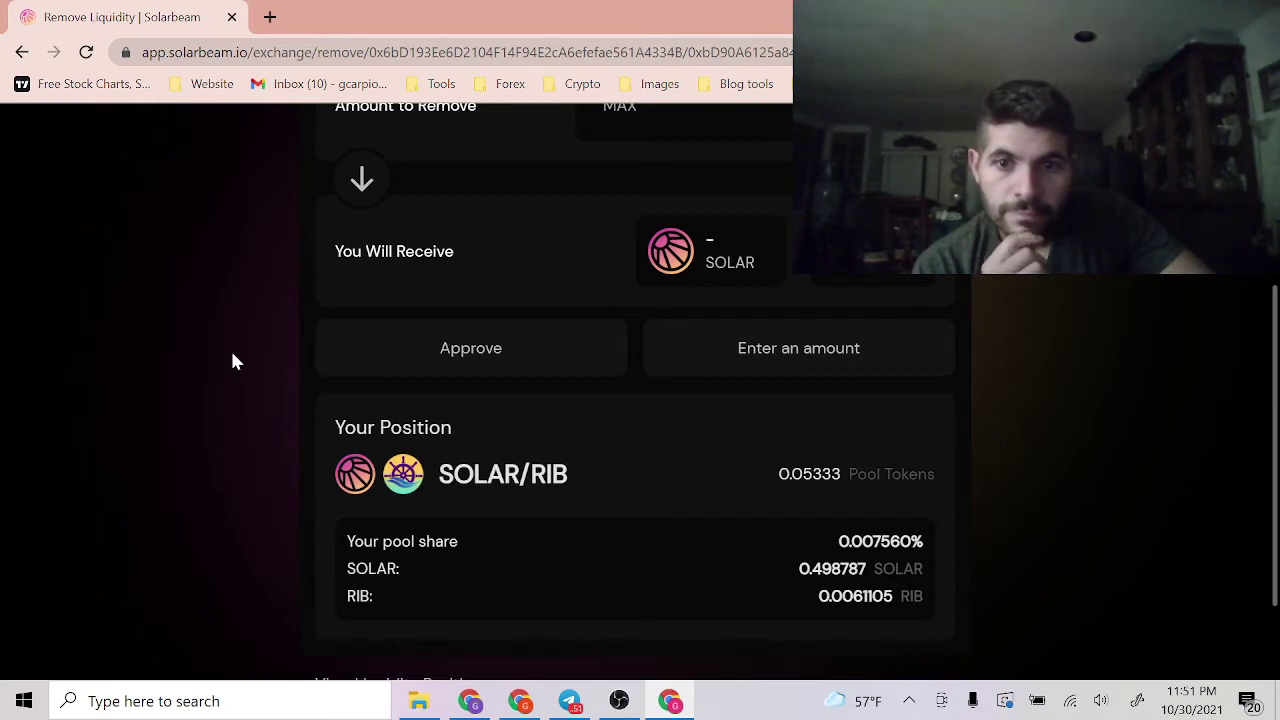
scroll(232, 362, "up", 3)
scroll(232, 362, "down", 2)
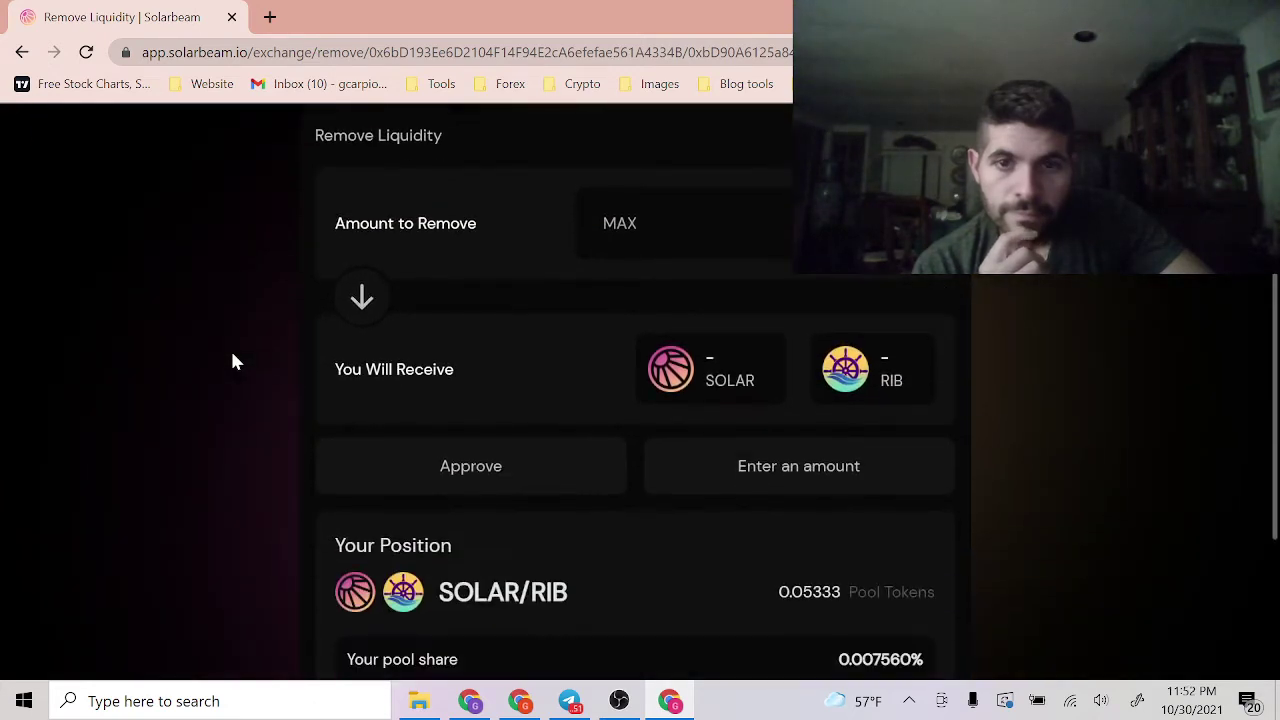
scroll(232, 362, "down", 1)
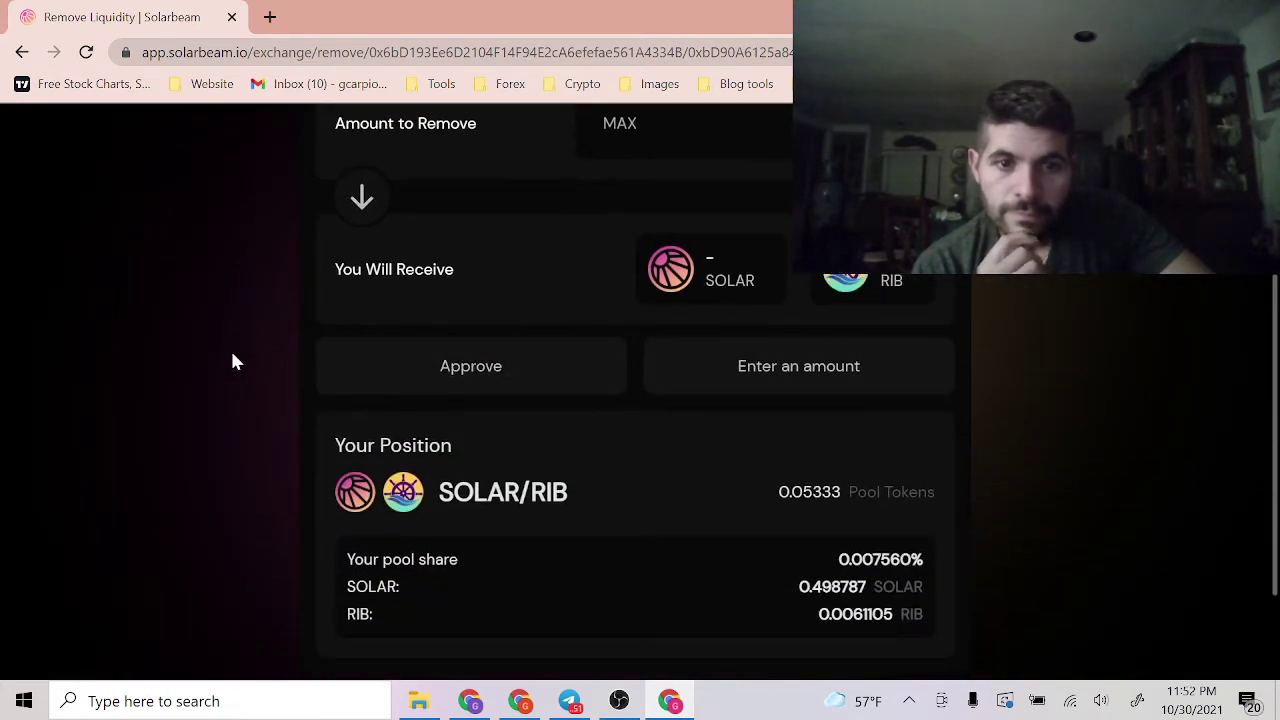
scroll(232, 362, "down", 1)
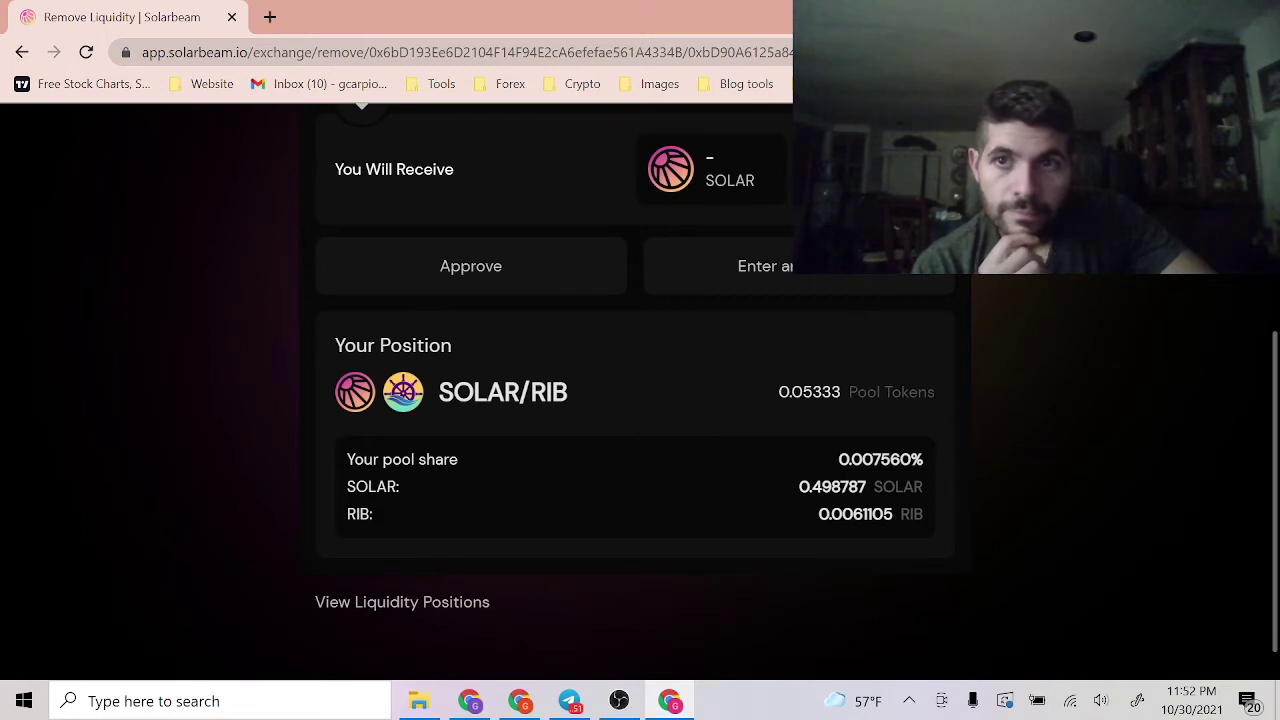
Check the status of the liquidity removal in the wallet's activity list
left_click(1107, 52)
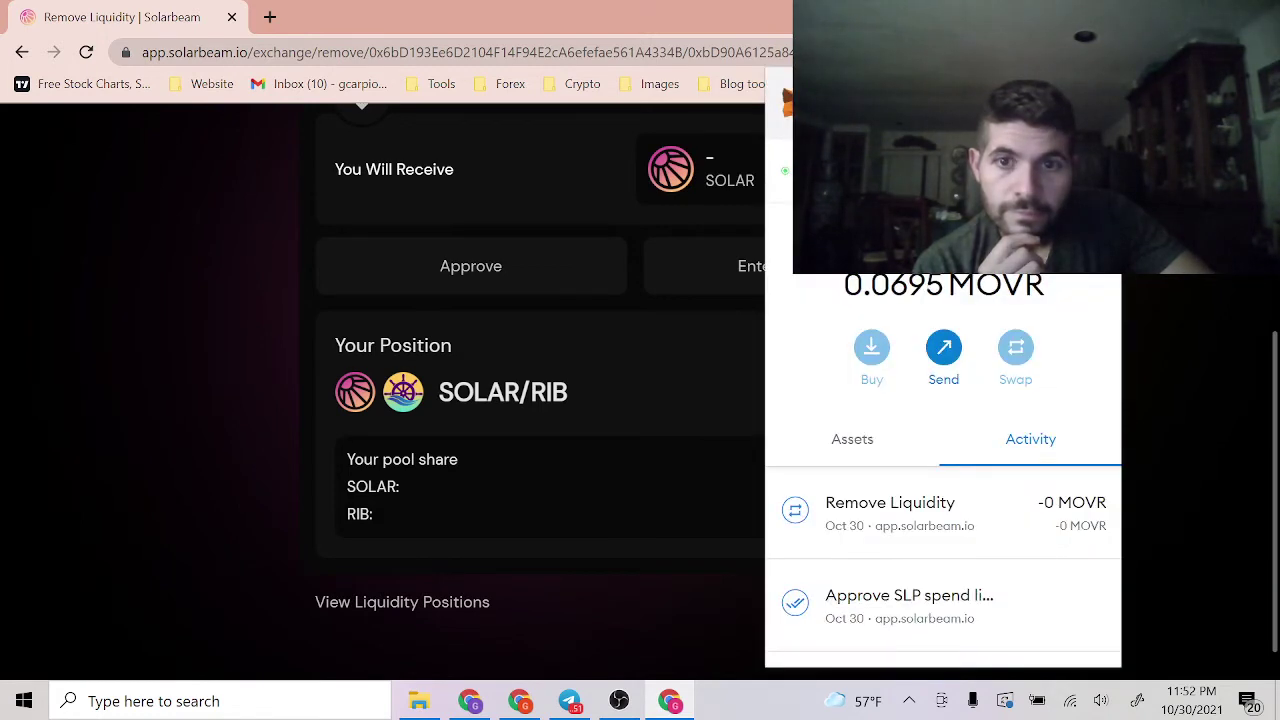
left_click(350, 305)
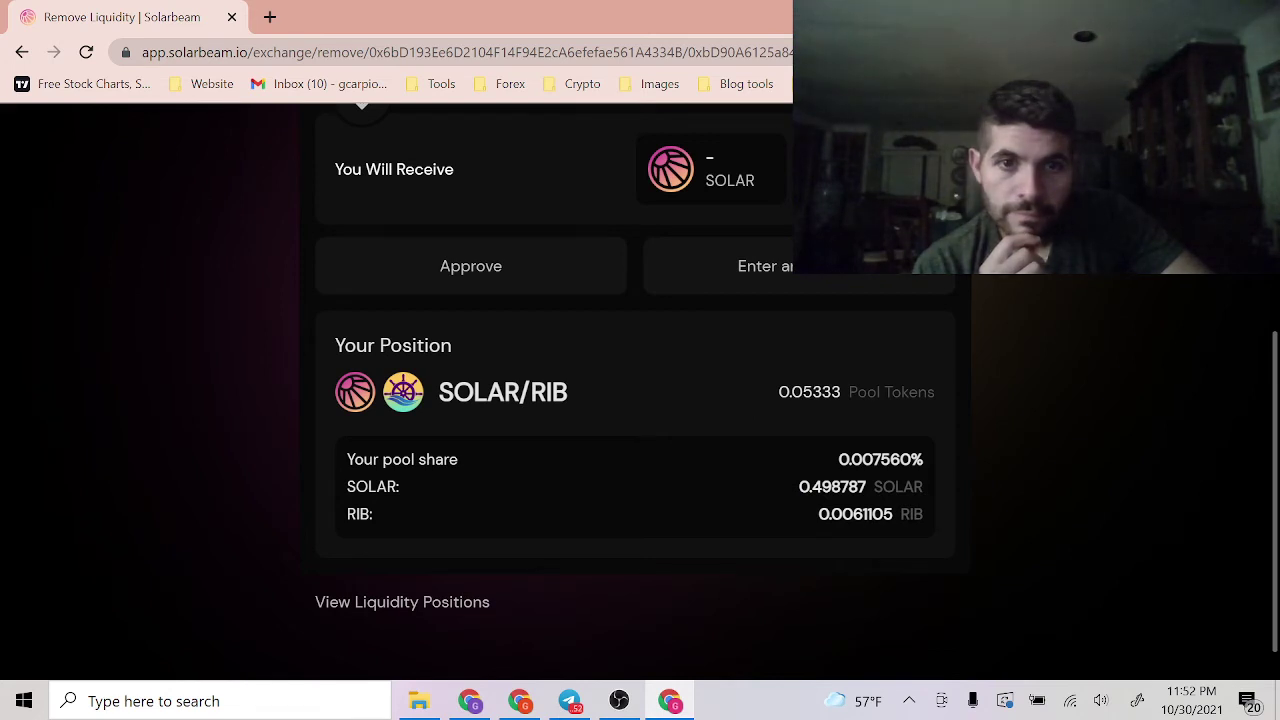
scroll(180, 333, "up", 1)
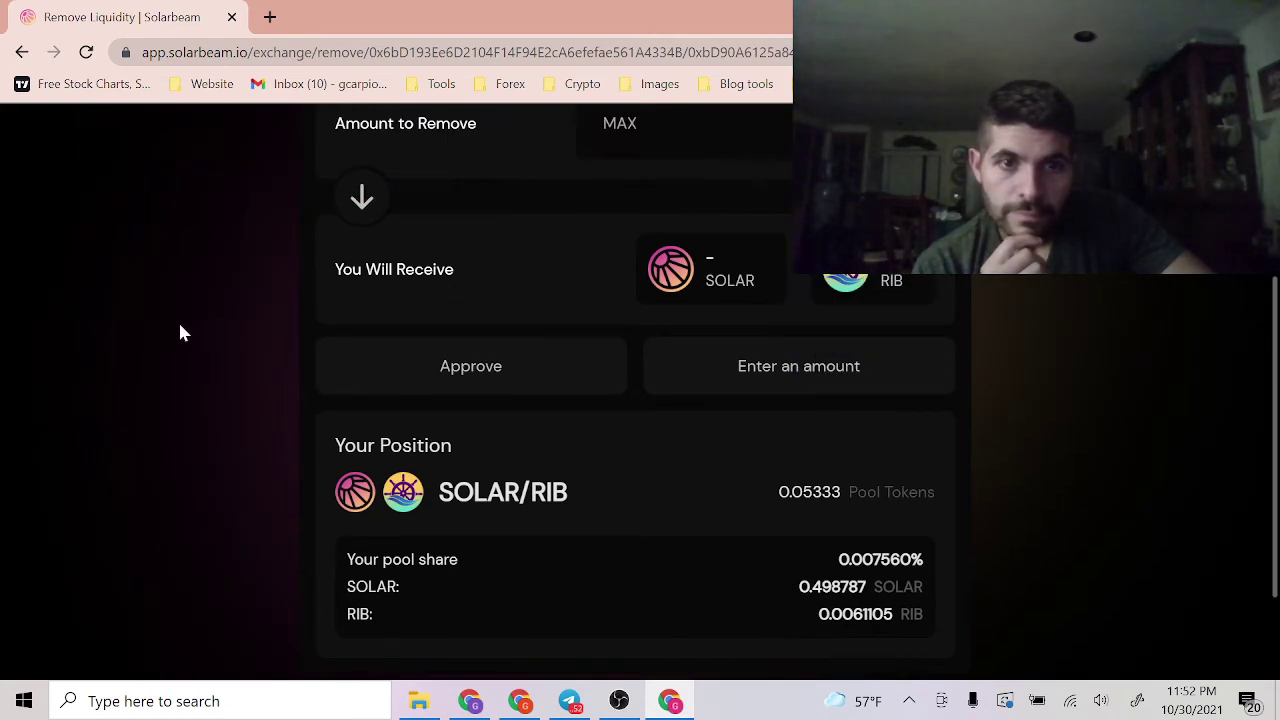
left_click(1107, 52)
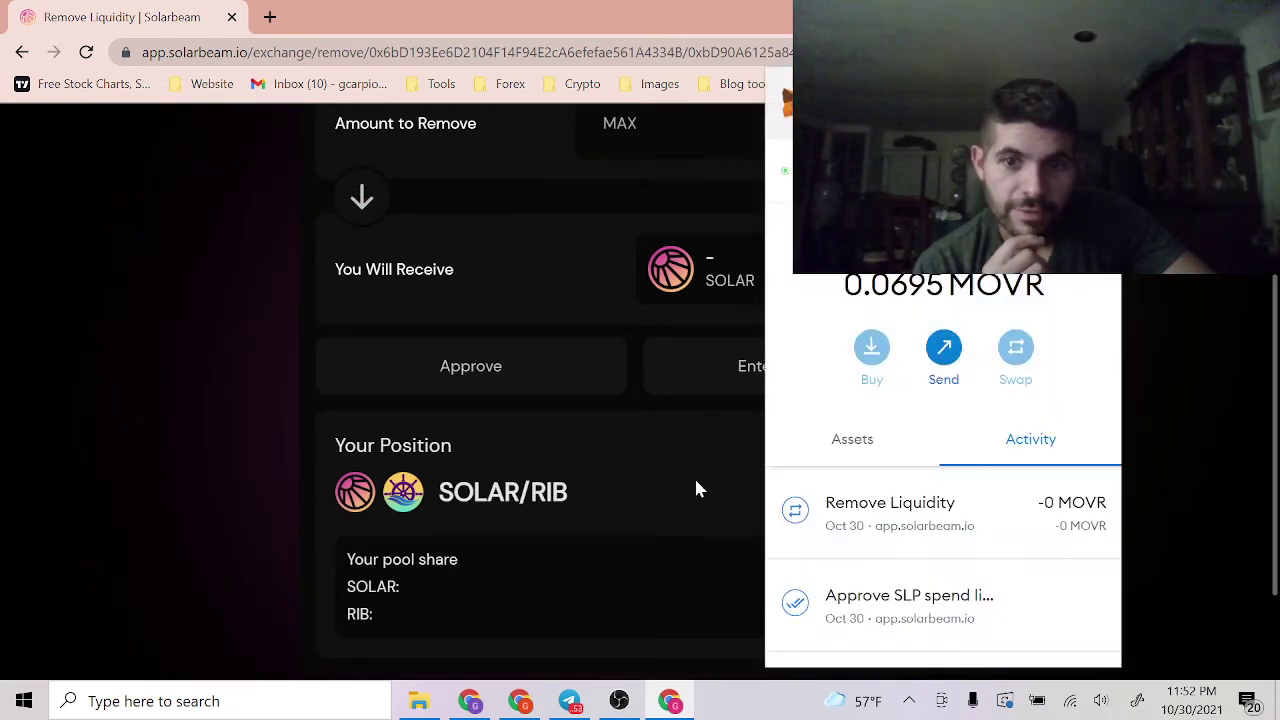
left_click(68, 504)
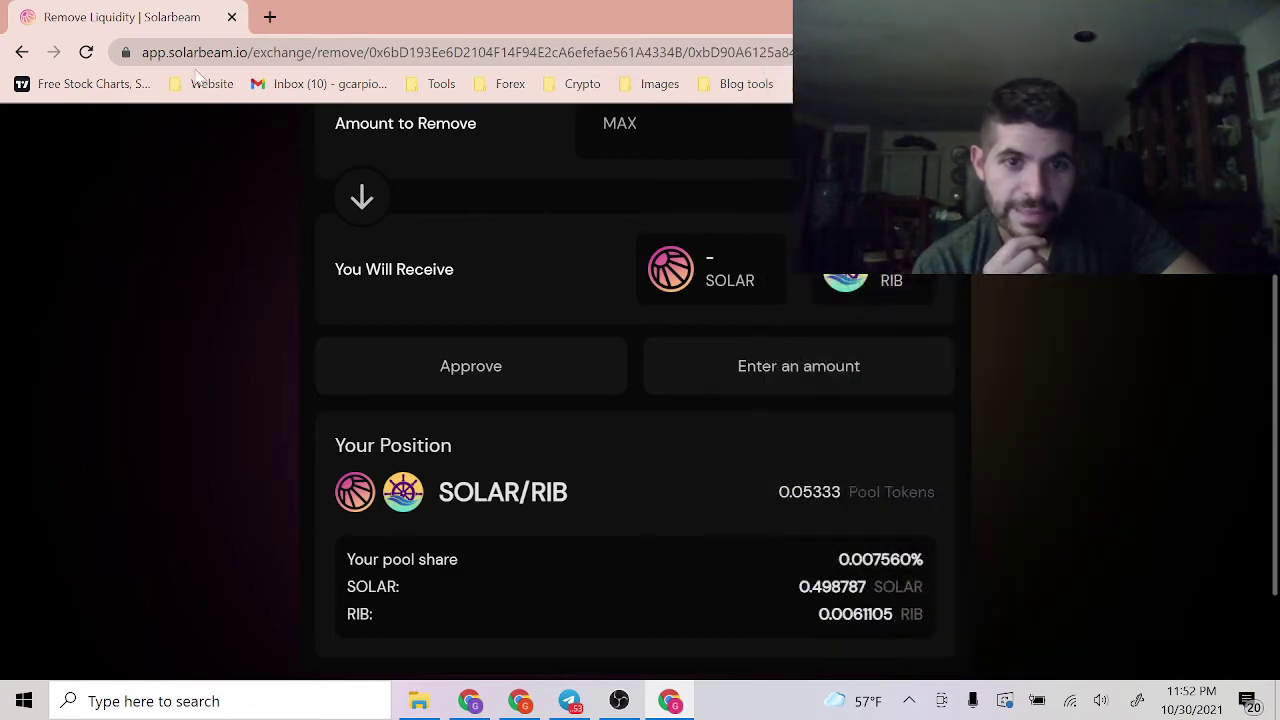
Reload the liquidity removal page and check whether the SOLAR/RIB position is still listed
left_click(86, 52)
scroll(820, 385, "down", 2)
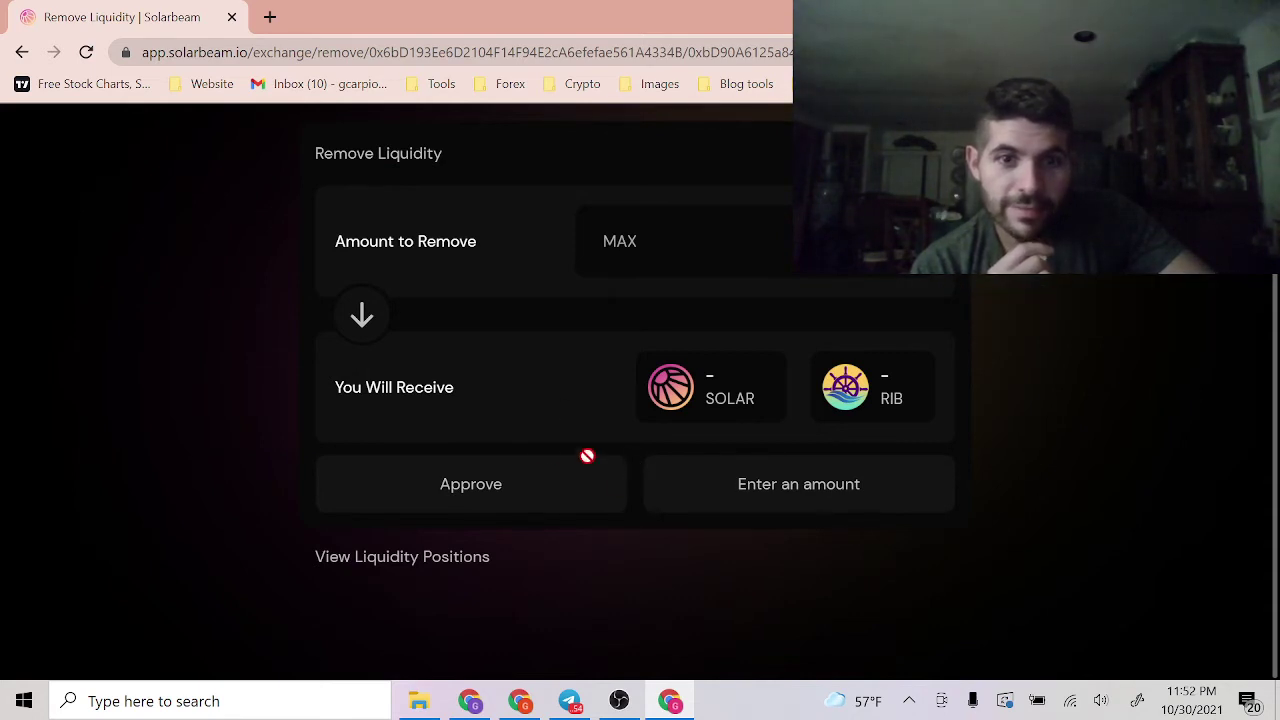
scroll(291, 214, "up", 2)
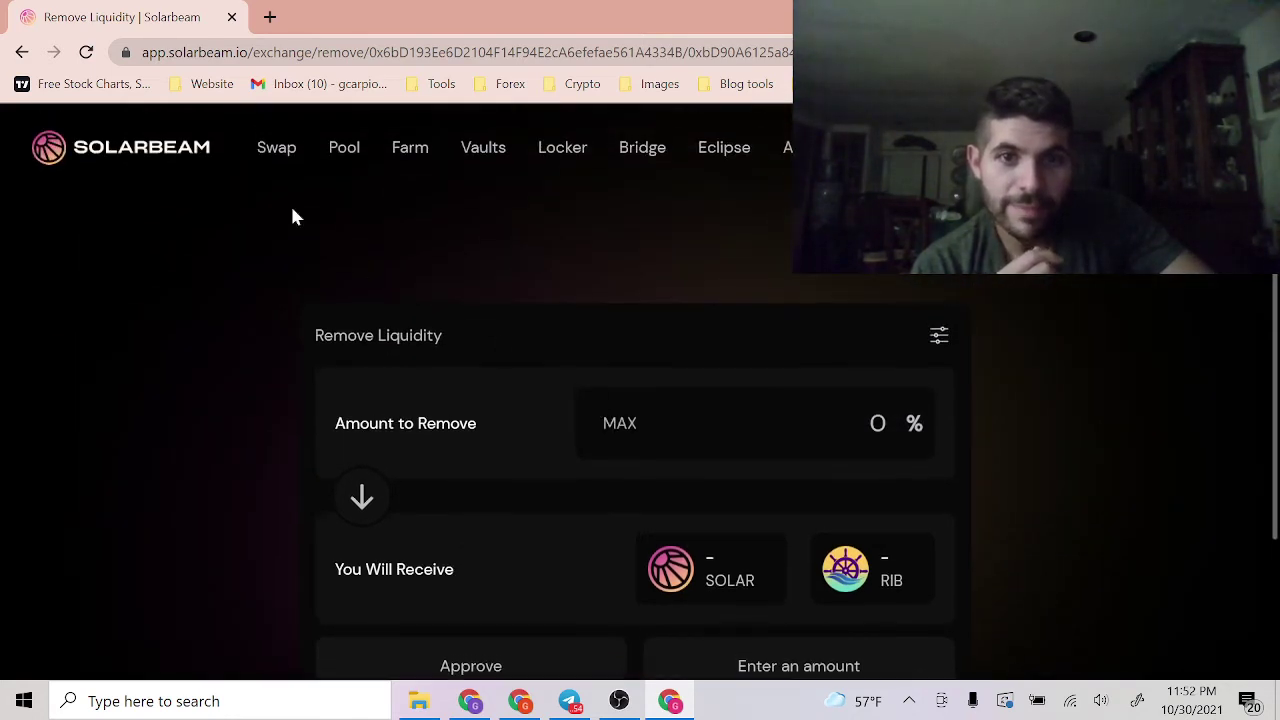
Go to the Swap page and choose SOLAR as the token to swap from
left_click(277, 148)
scroll(789, 420, "down", 1)
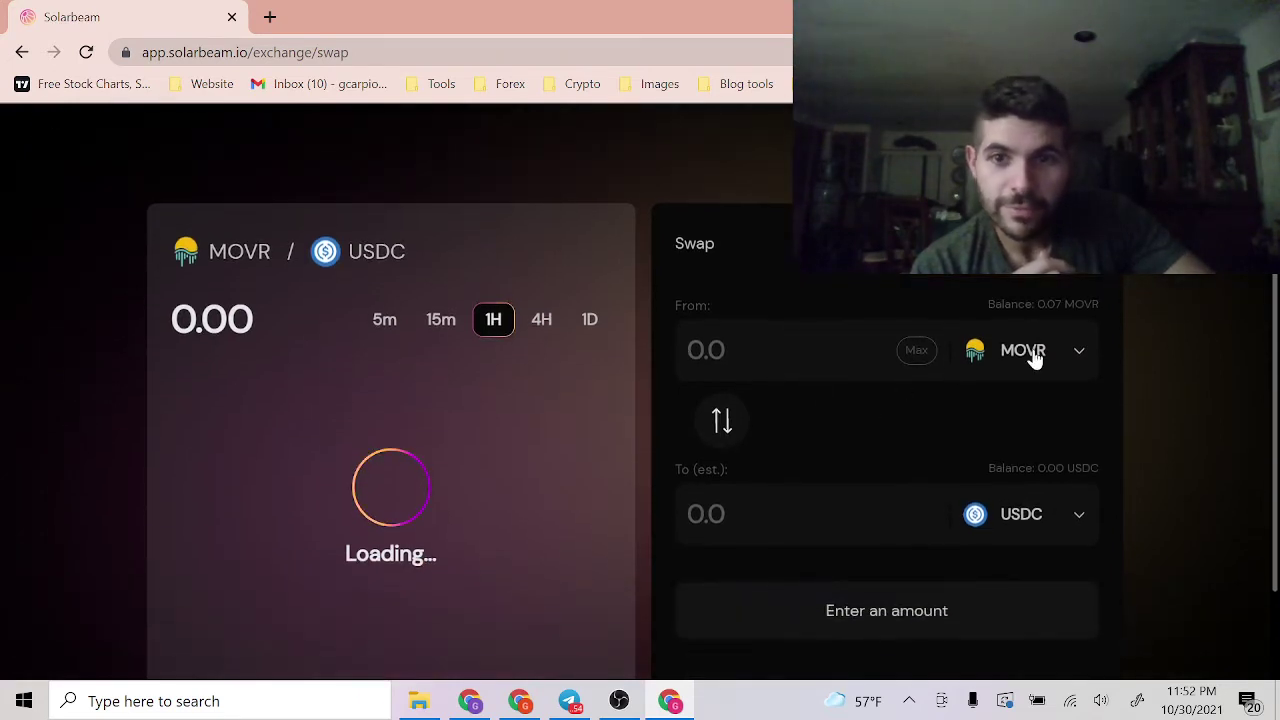
left_click(1034, 357)
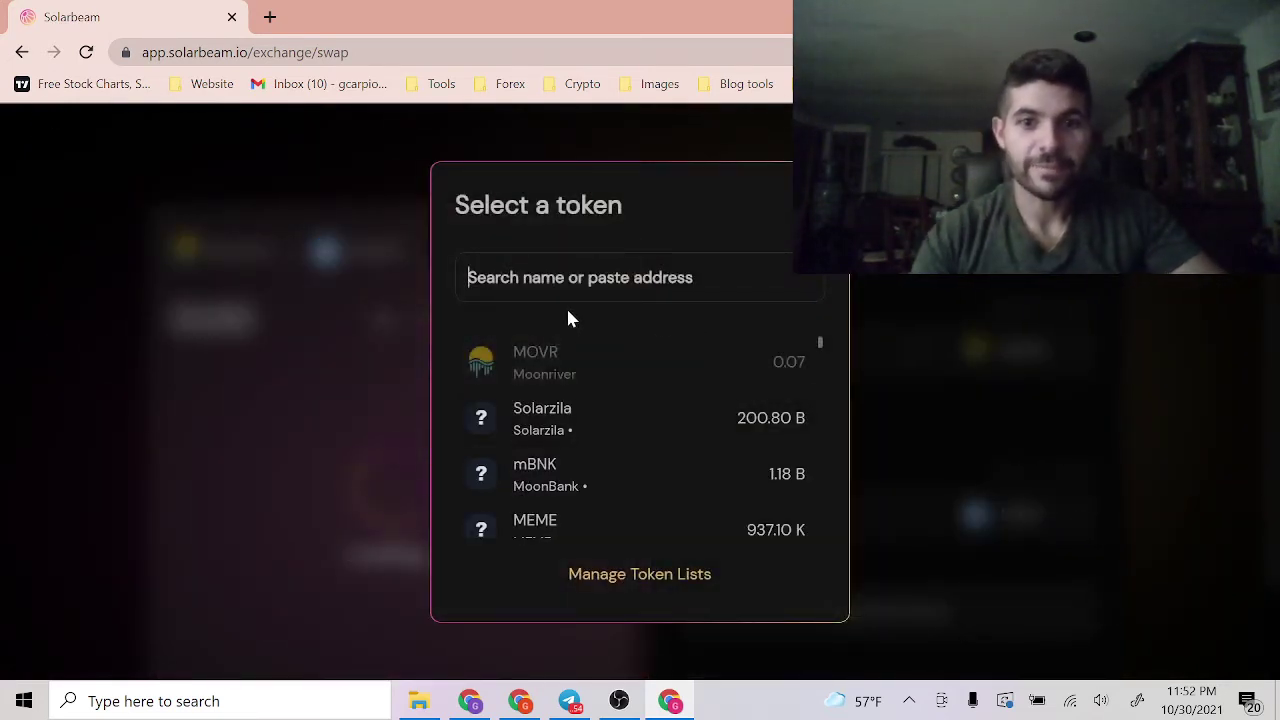
type("solar")
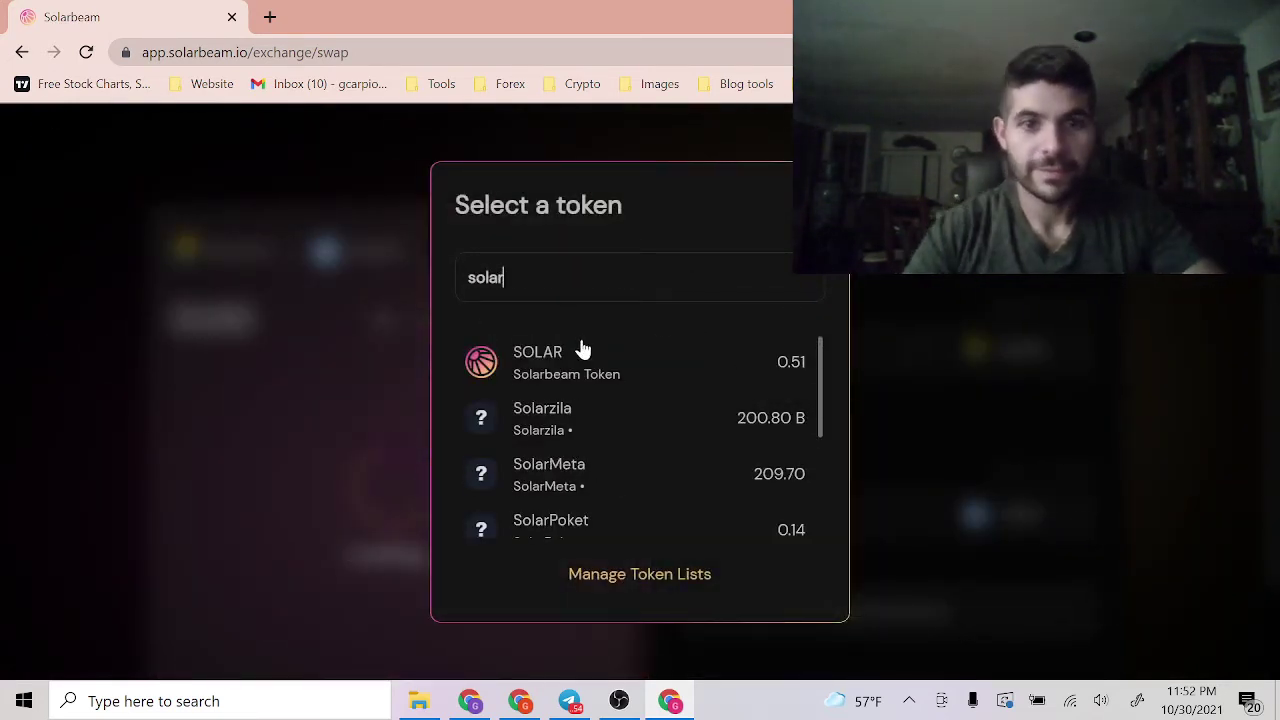
left_click(667, 355)
Choose RIB as the token to receive and check its balance and the SOLAR/RIB price chart
left_click(1052, 513)
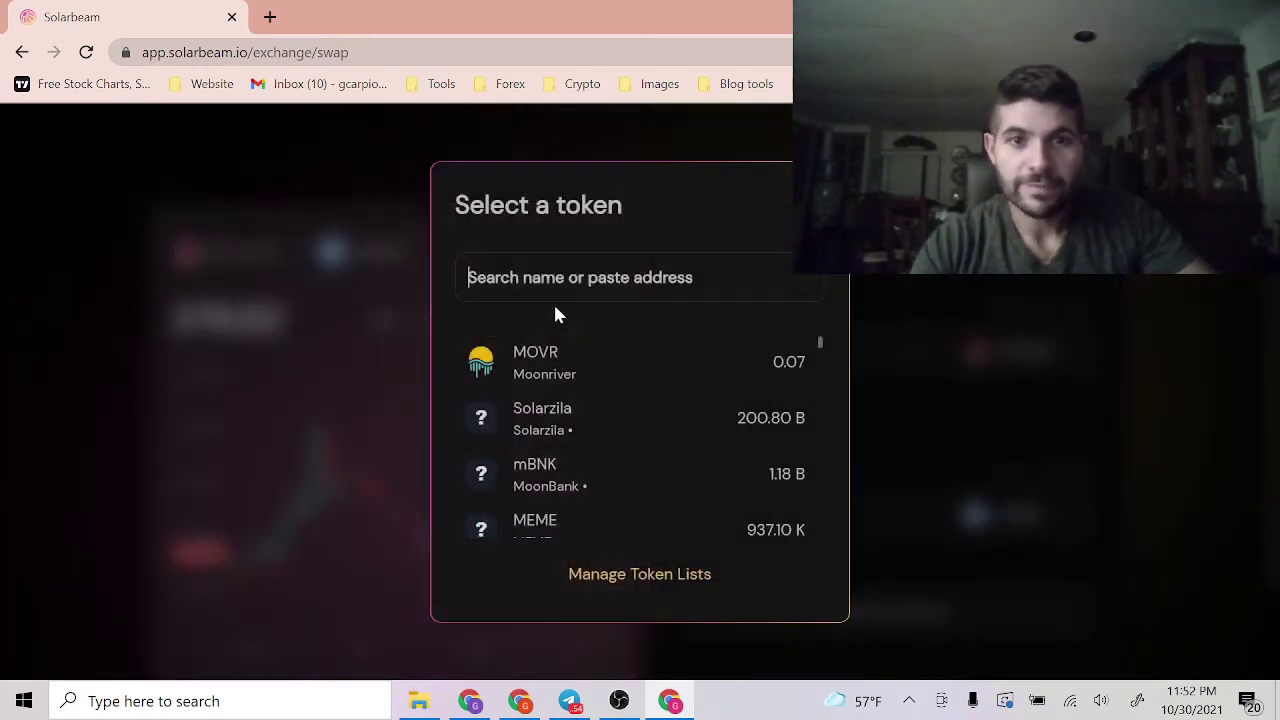
type("r")
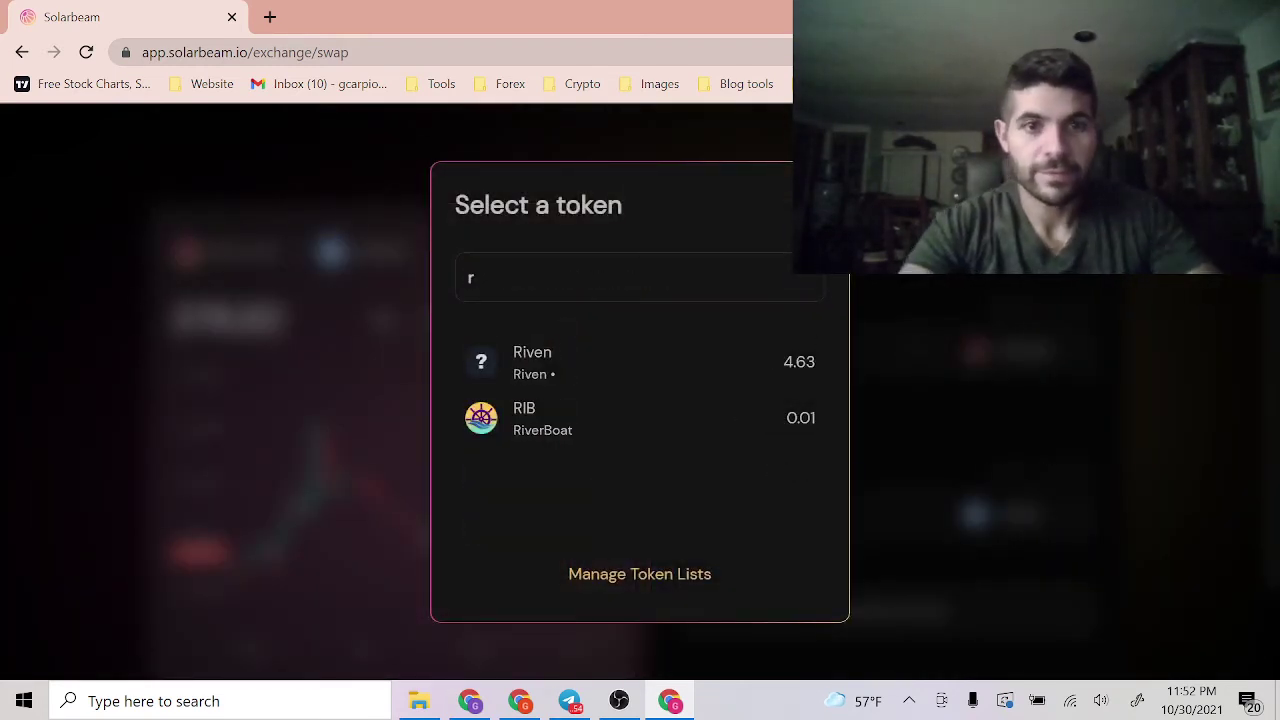
type("ib")
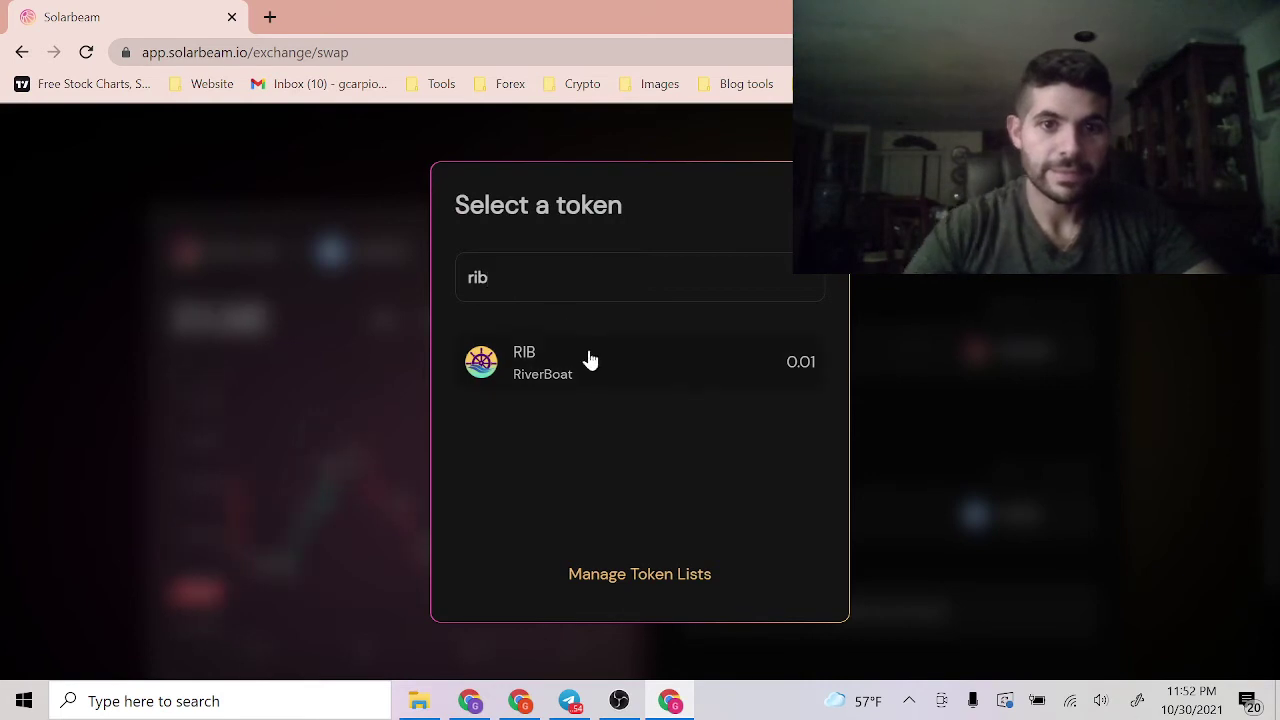
left_click(588, 358)
scroll(770, 462, "down", 1)
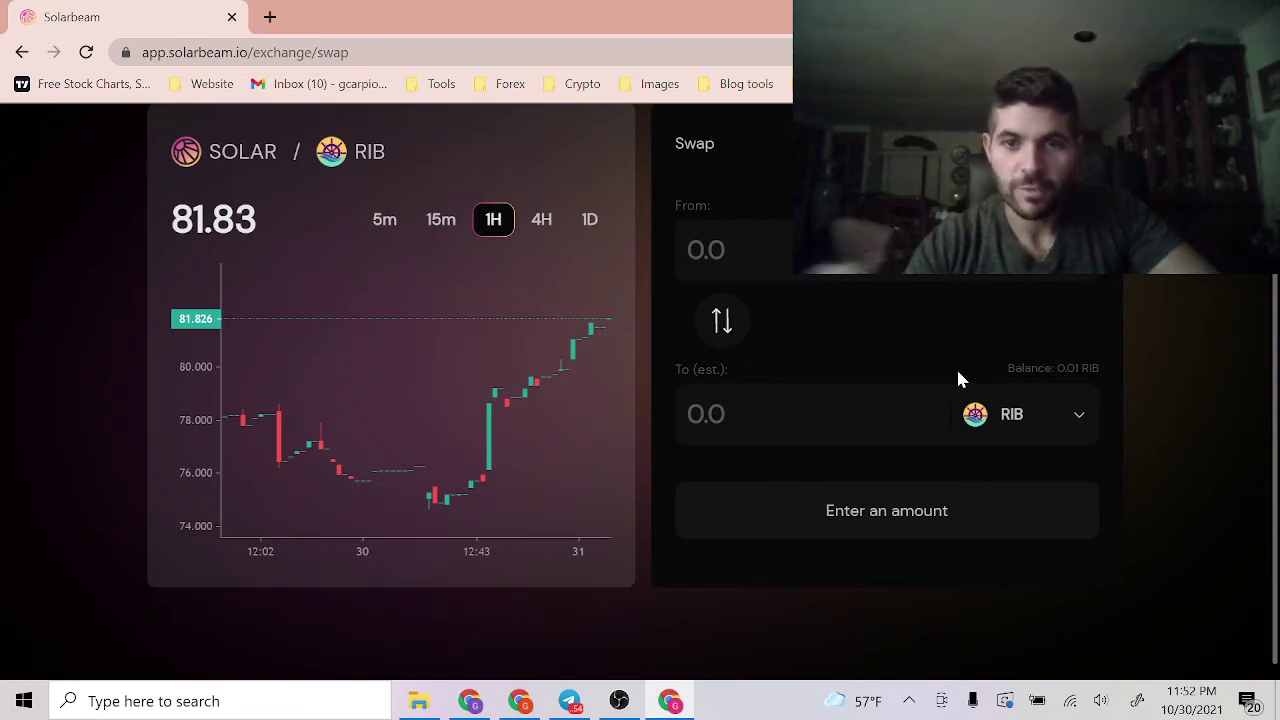
scroll(680, 243, "up", 1)
Open the bookmarked FreeRiver Charts site in a new browser tab
left_click(270, 17)
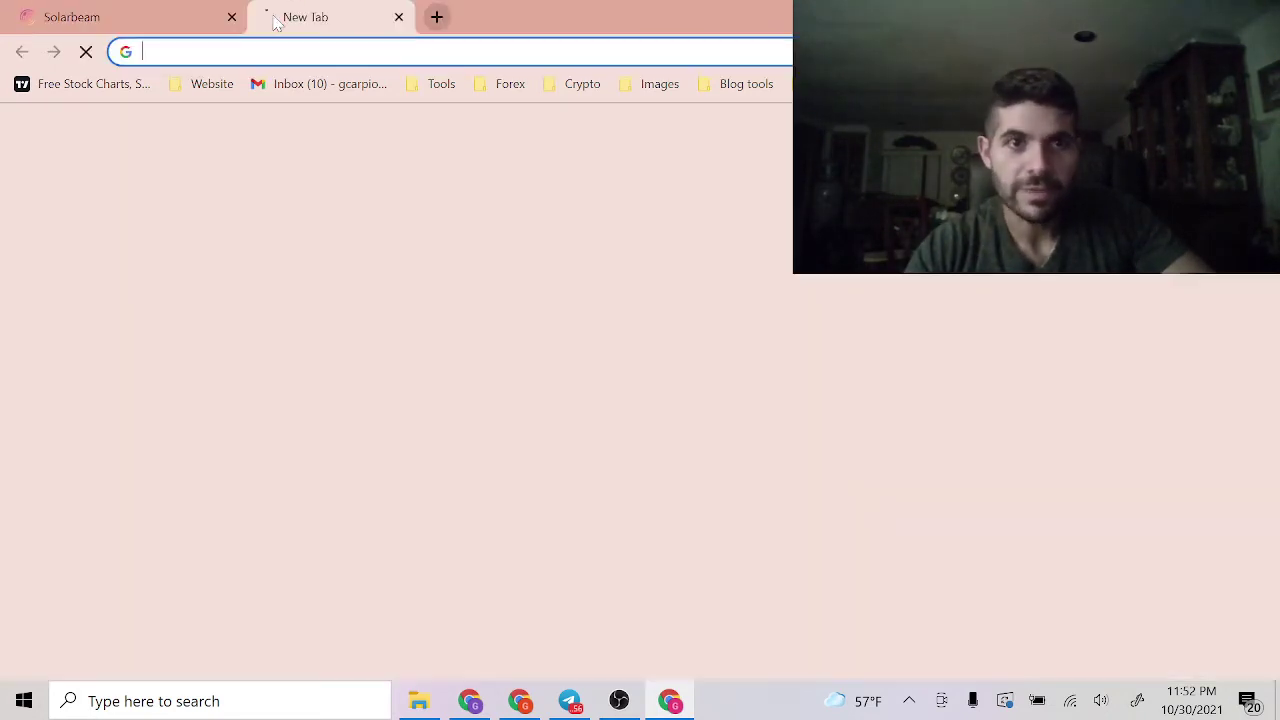
left_click(582, 84)
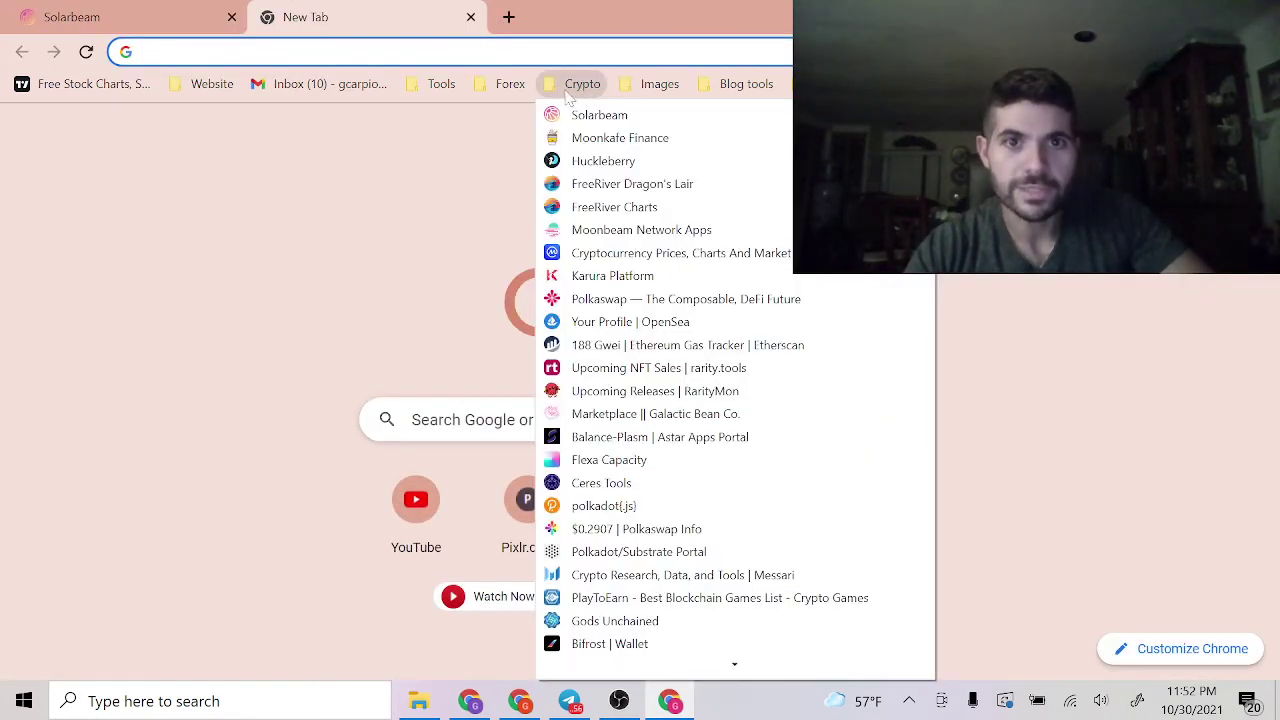
left_click(614, 207)
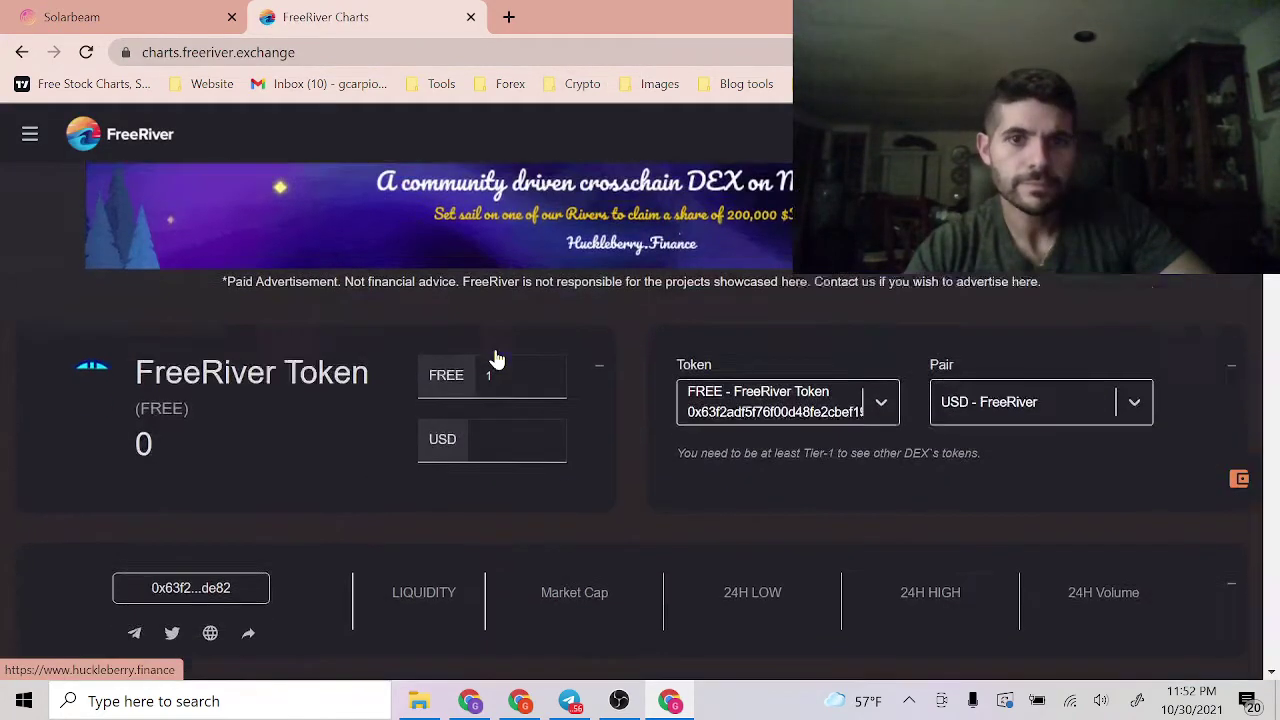
Search the FreeRiver Charts token list for "rib", then shorten the search to "ri"
scroll(495, 360, "down", 1)
left_click(715, 320)
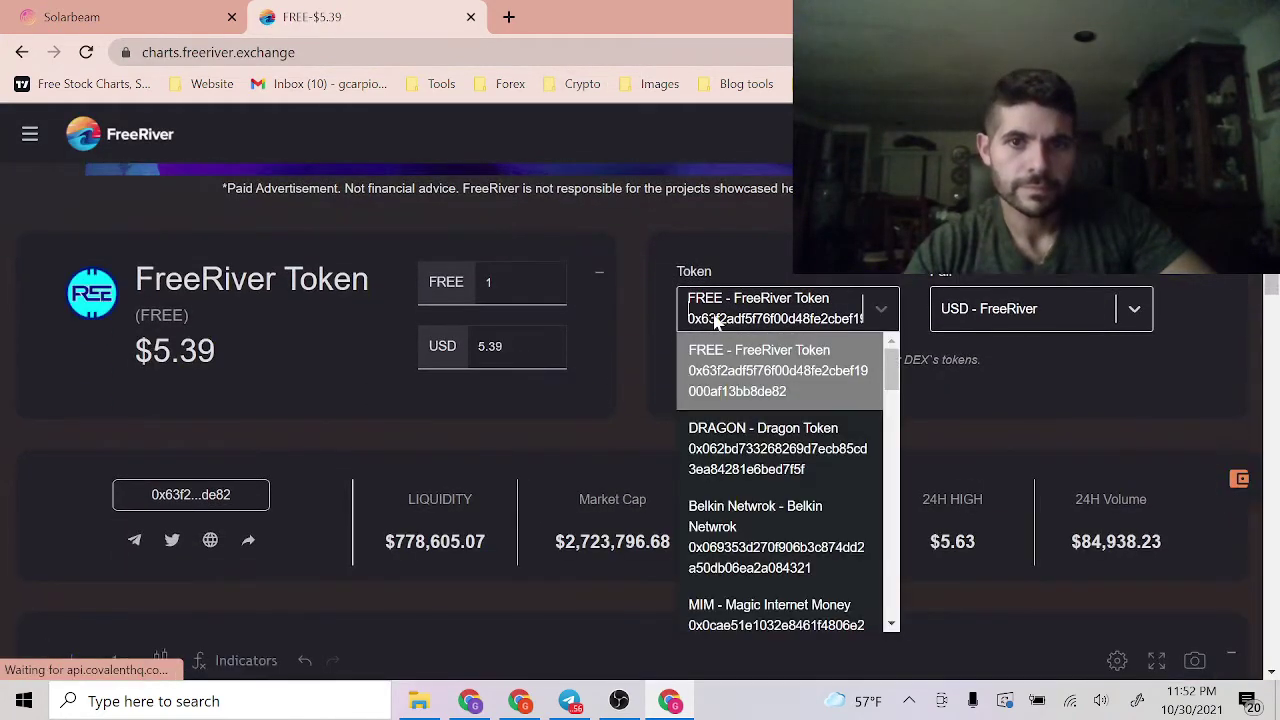
type("rib")
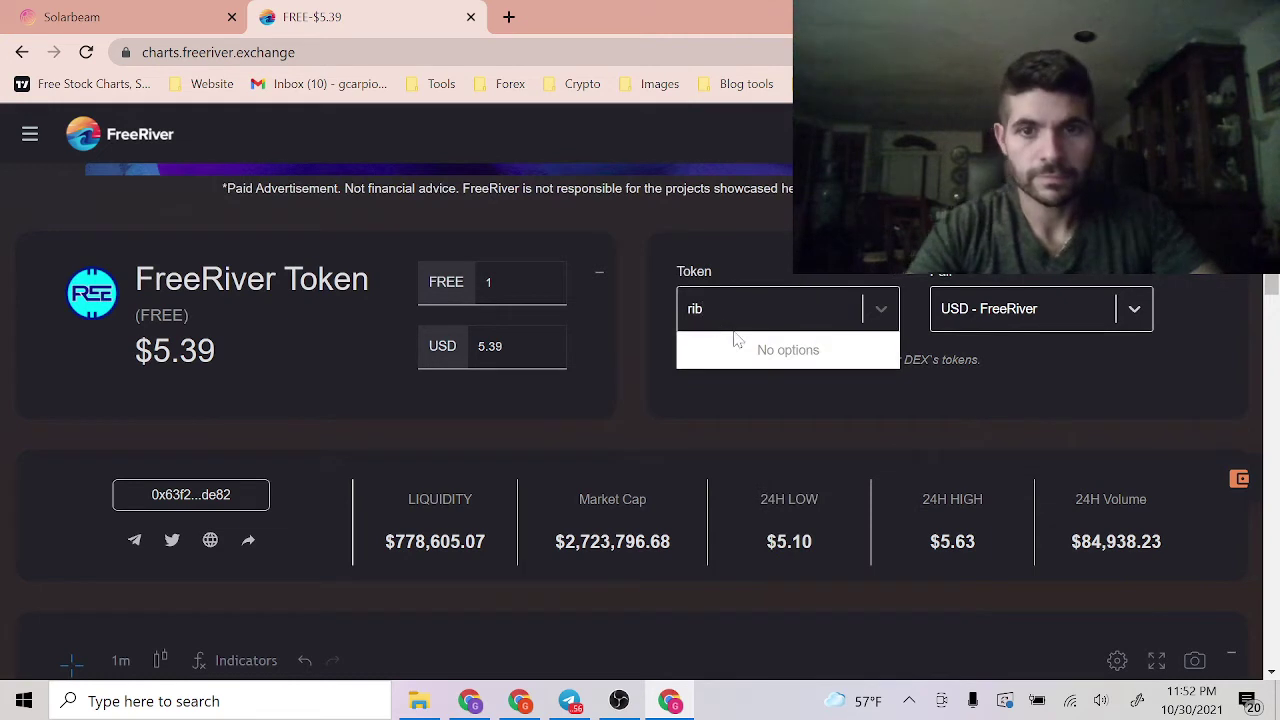
key("BackSpace")
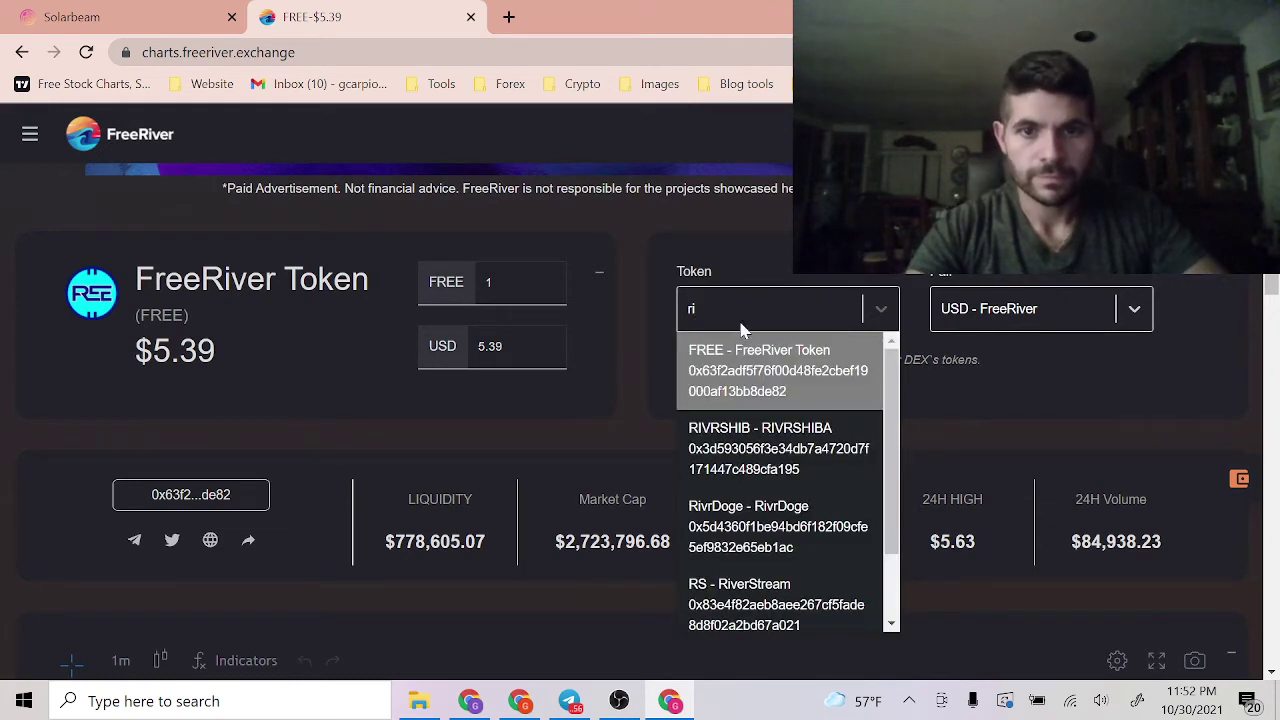
Search the FreeRiver chart's token list for "river", clear the search and browse the unfiltered list
type("ver")
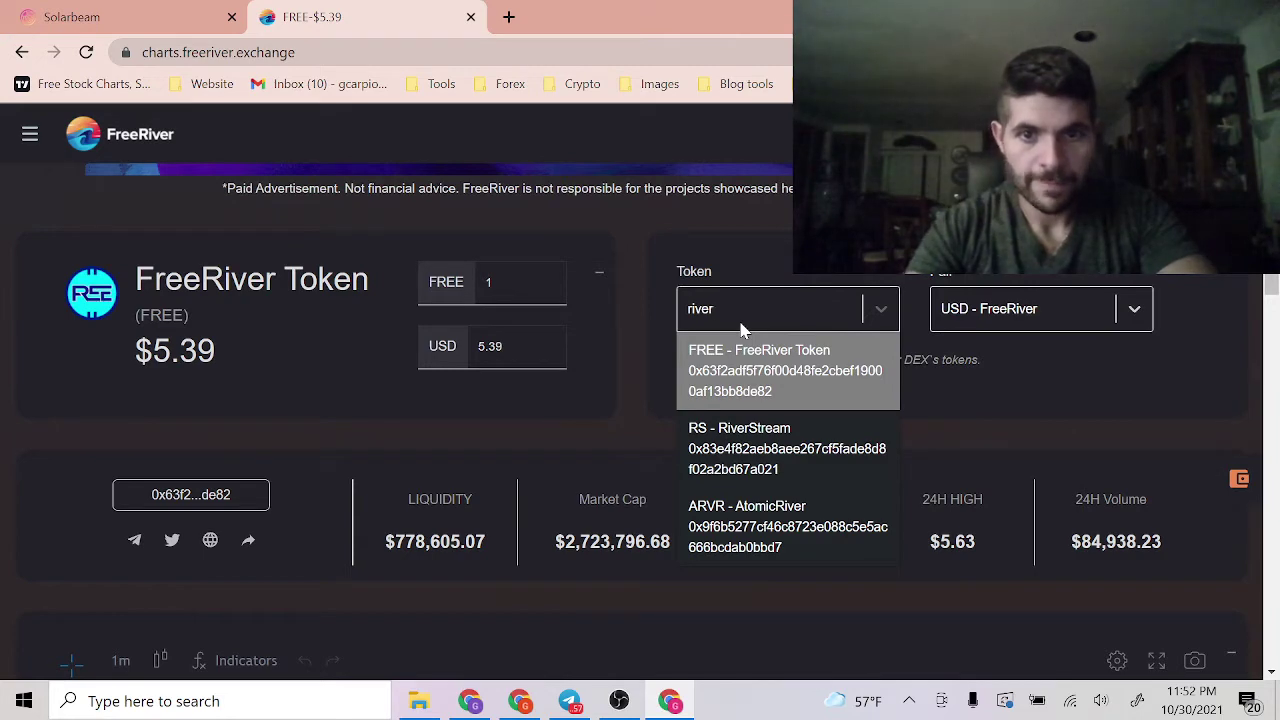
scroll(745, 340, "down", 1)
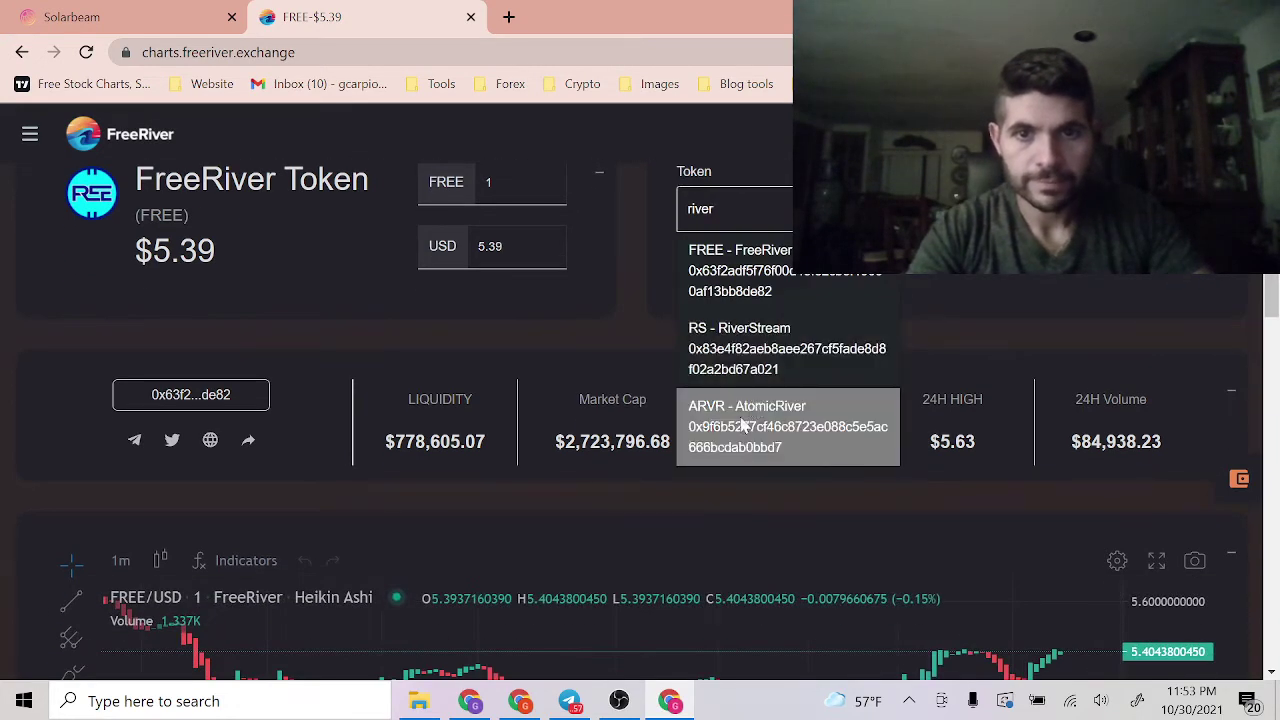
scroll(573, 514, "down", 1)
scroll(585, 470, "up", 3)
key("BackSpace")
key("BackSpace")
key("BackSpace")
key("BackSpace")
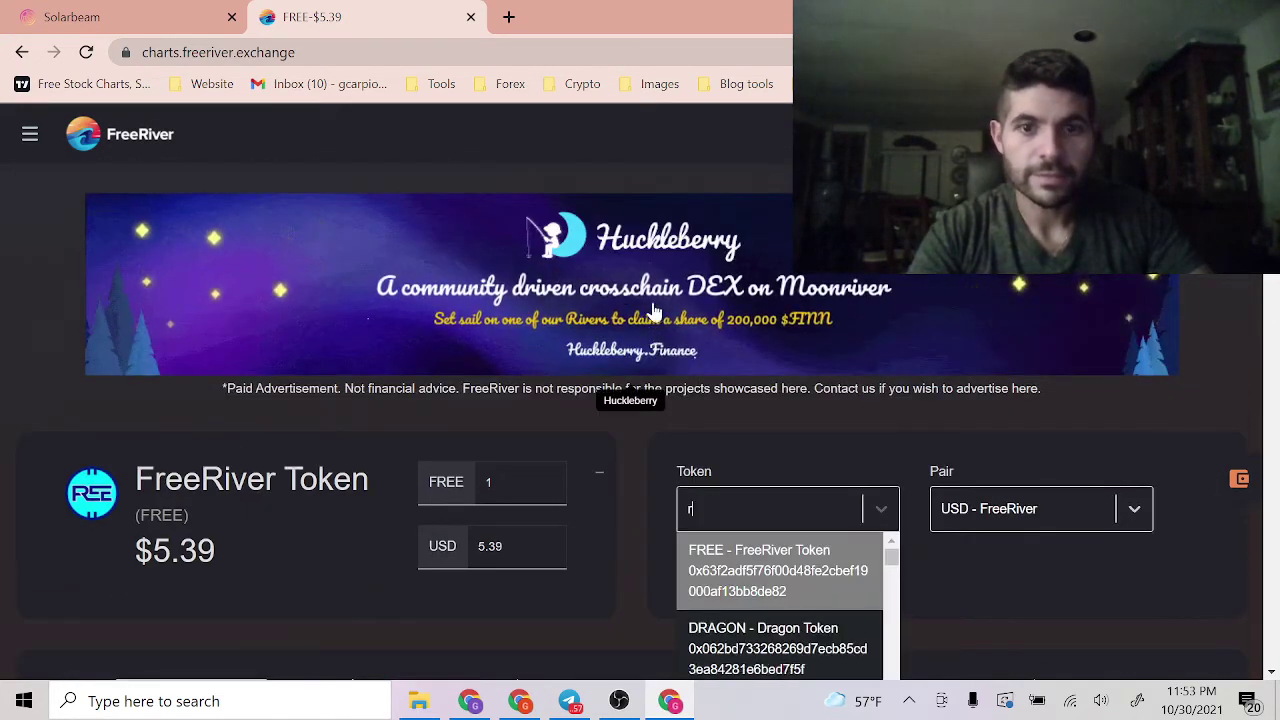
key("BackSpace")
scroll(491, 640, "down", 3)
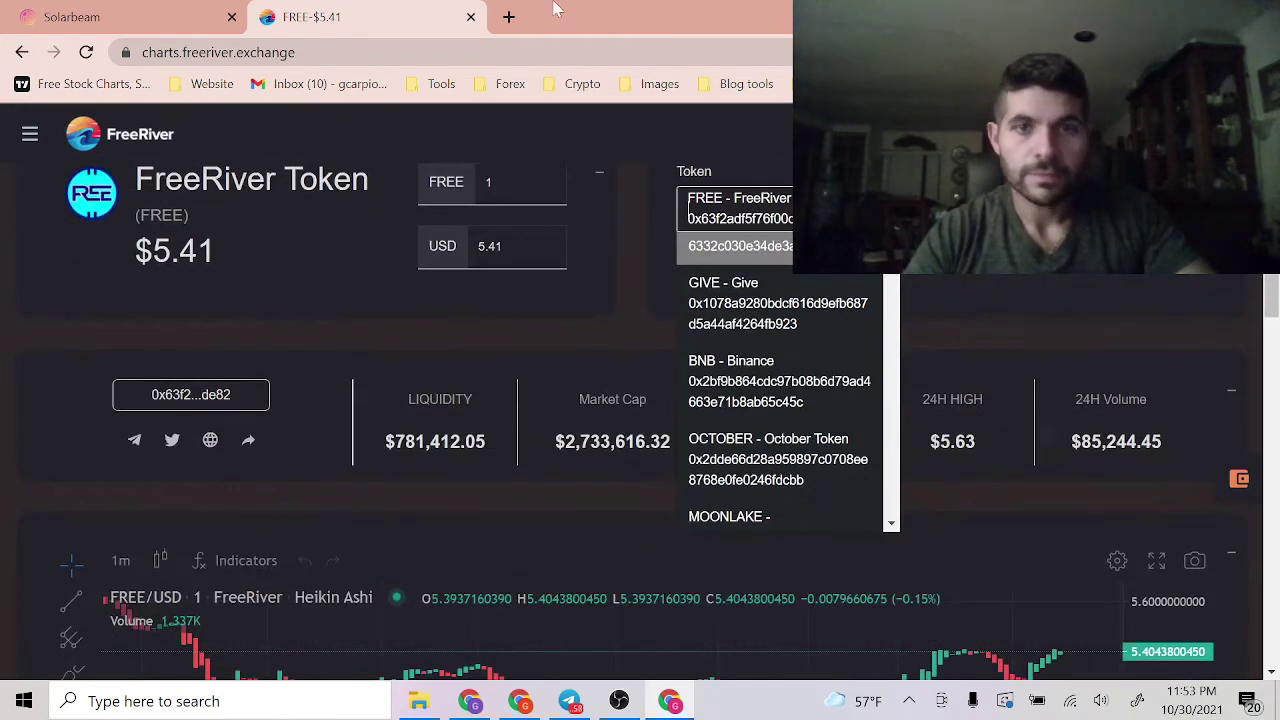
Open the Seascape Network bookmark from the Crypto folder and enter the site's Moonriver games page
left_click(583, 88)
scroll(671, 403, "down", 5)
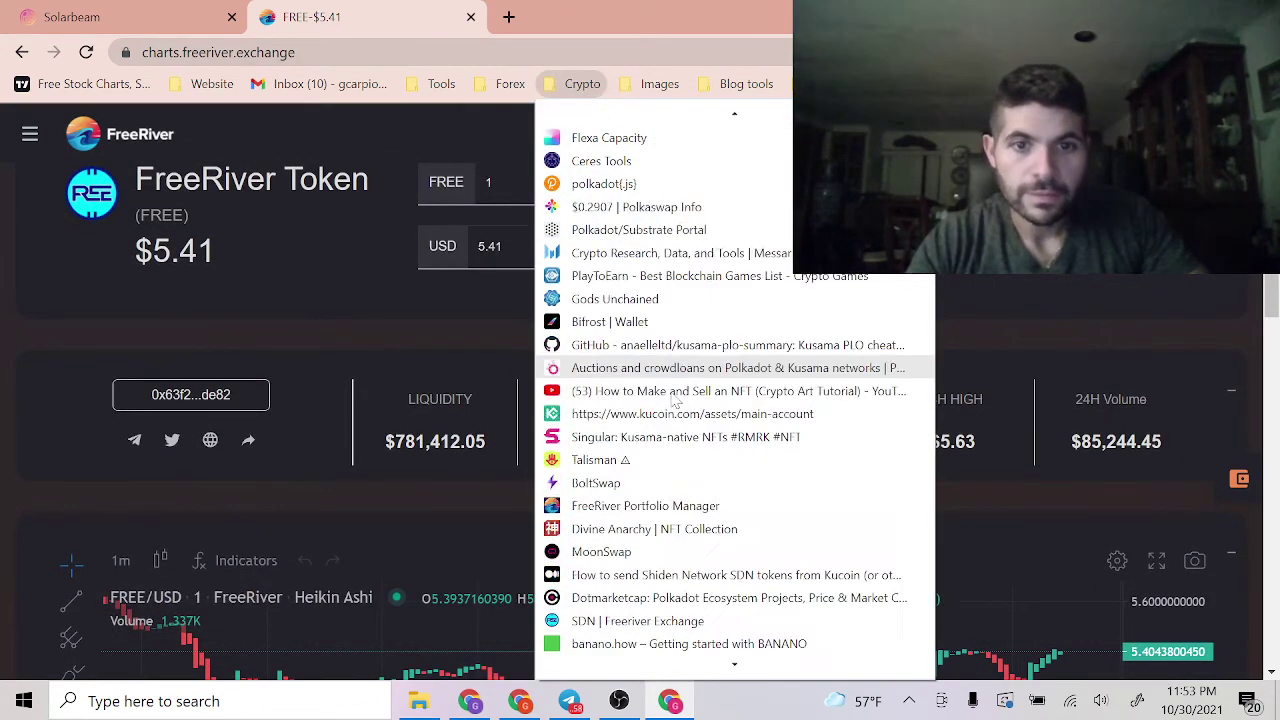
scroll(676, 400, "down", 2)
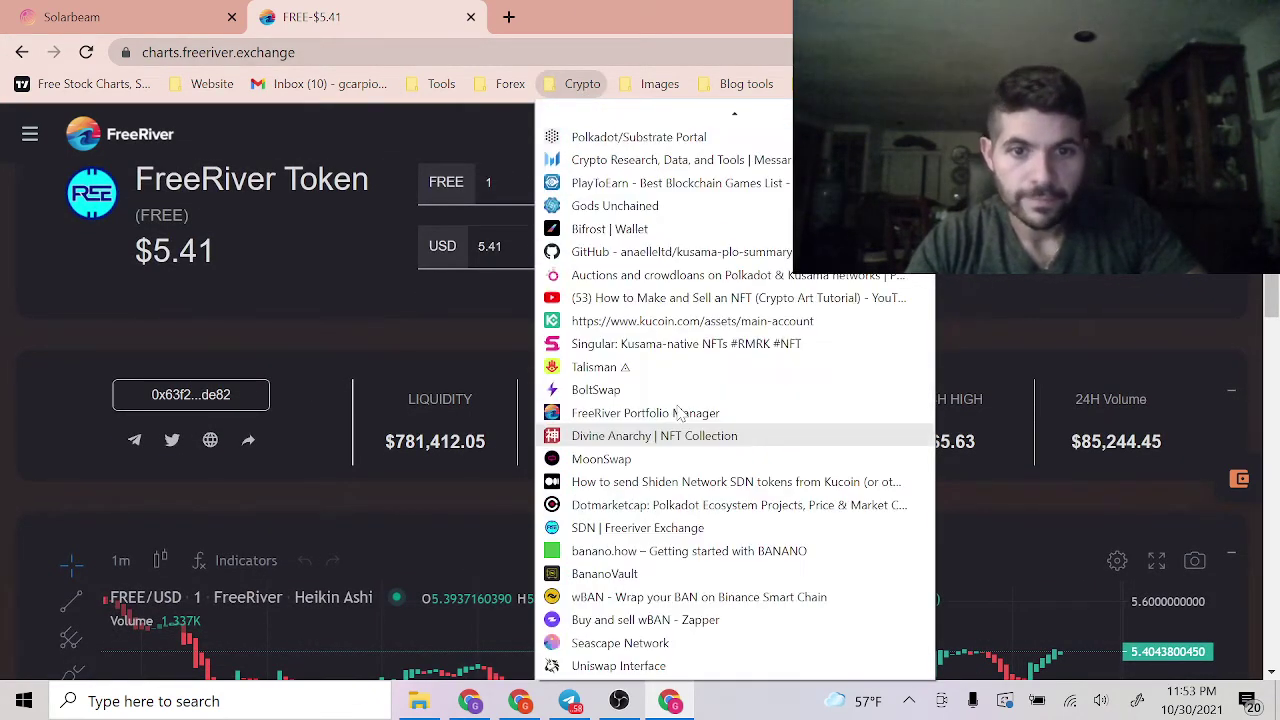
left_click(667, 650)
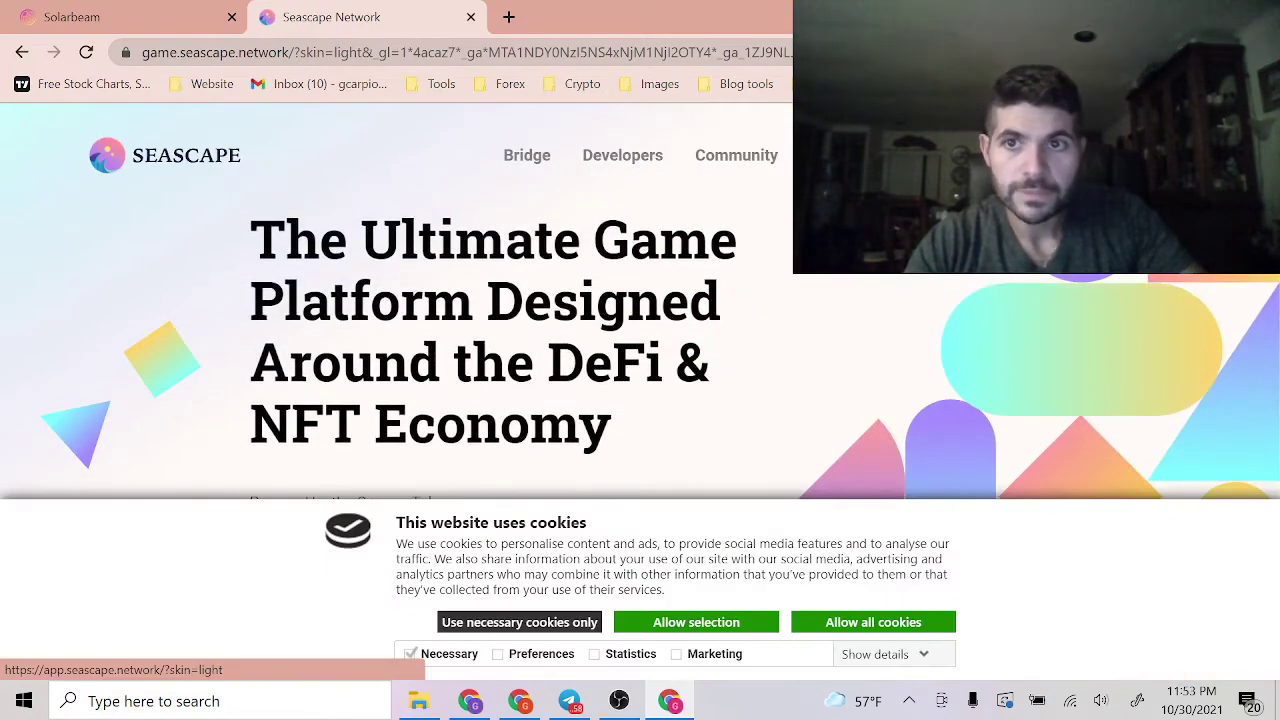
left_click(880, 155)
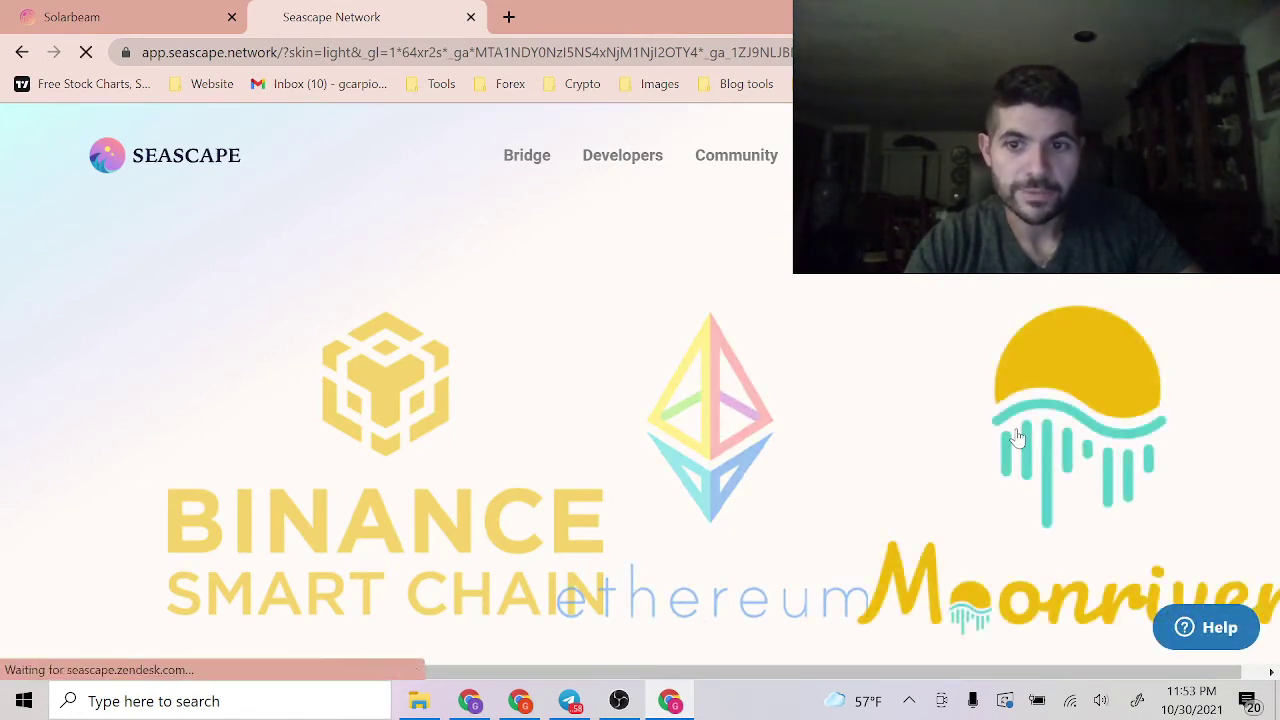
left_click(1015, 437)
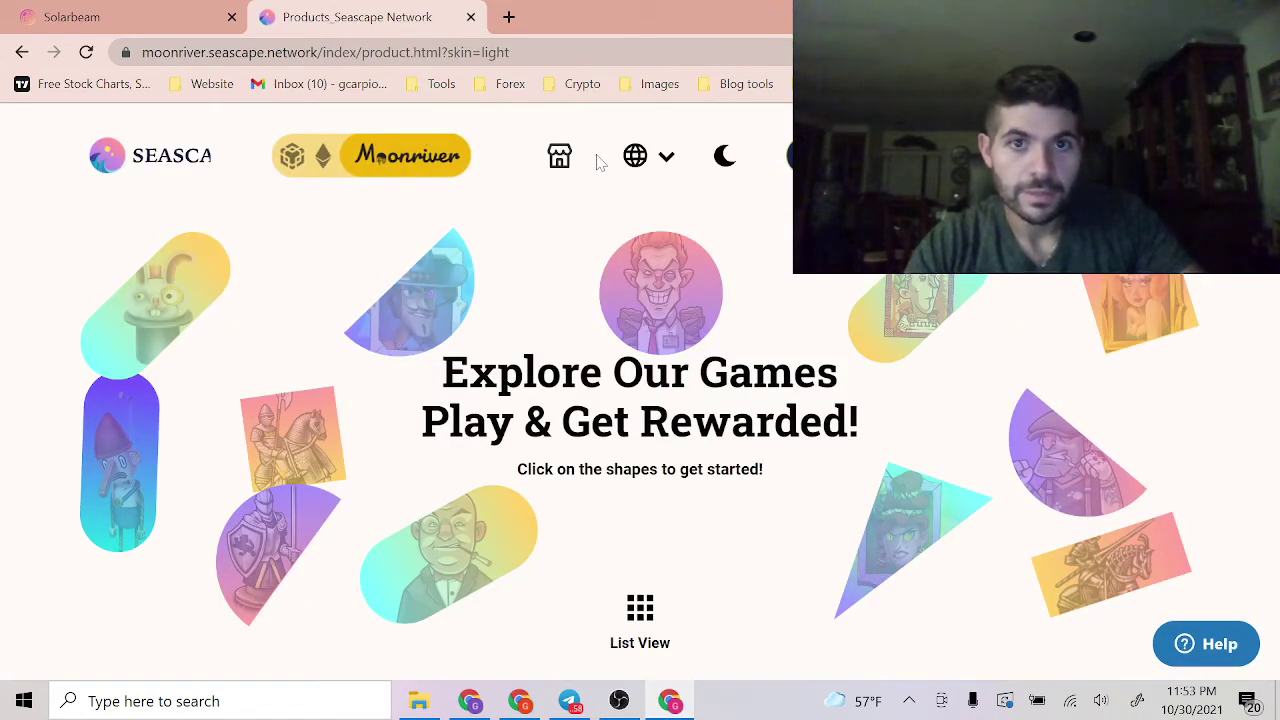
Return to Seascape's chain selection, choose Moonriver again and open the NFT Brawl game
mouse_move(414, 357)
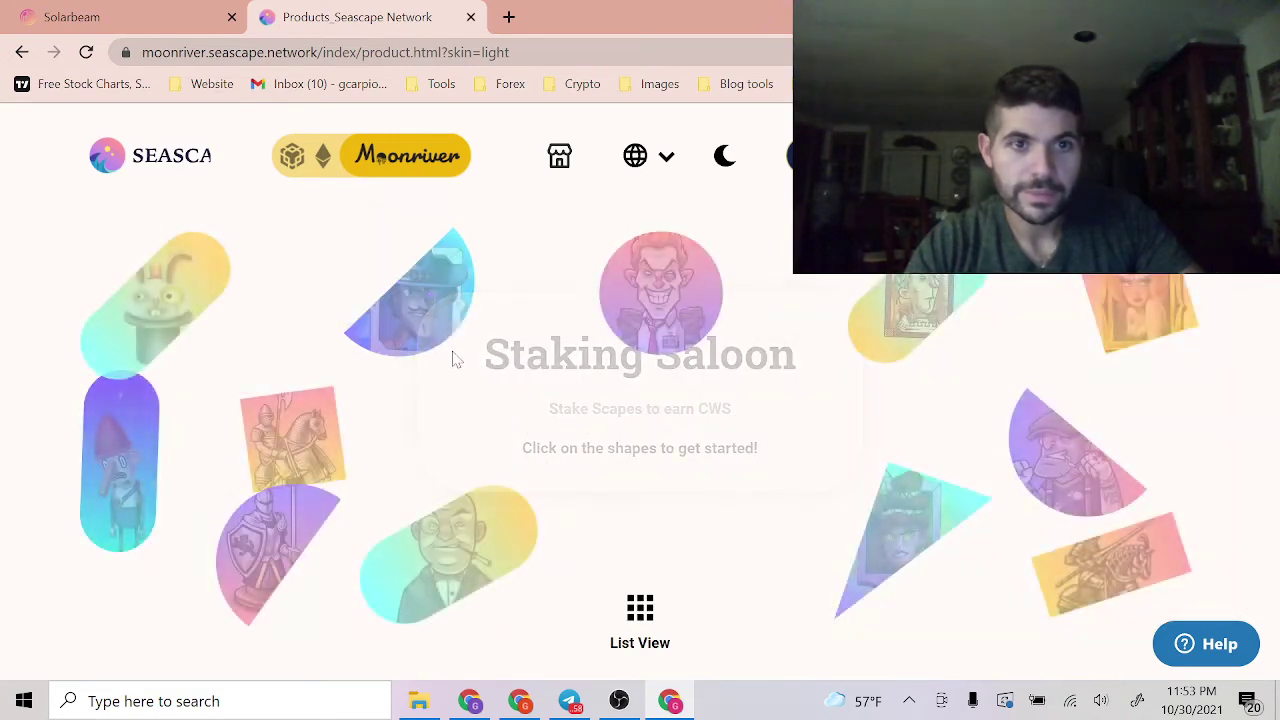
left_click(103, 168)
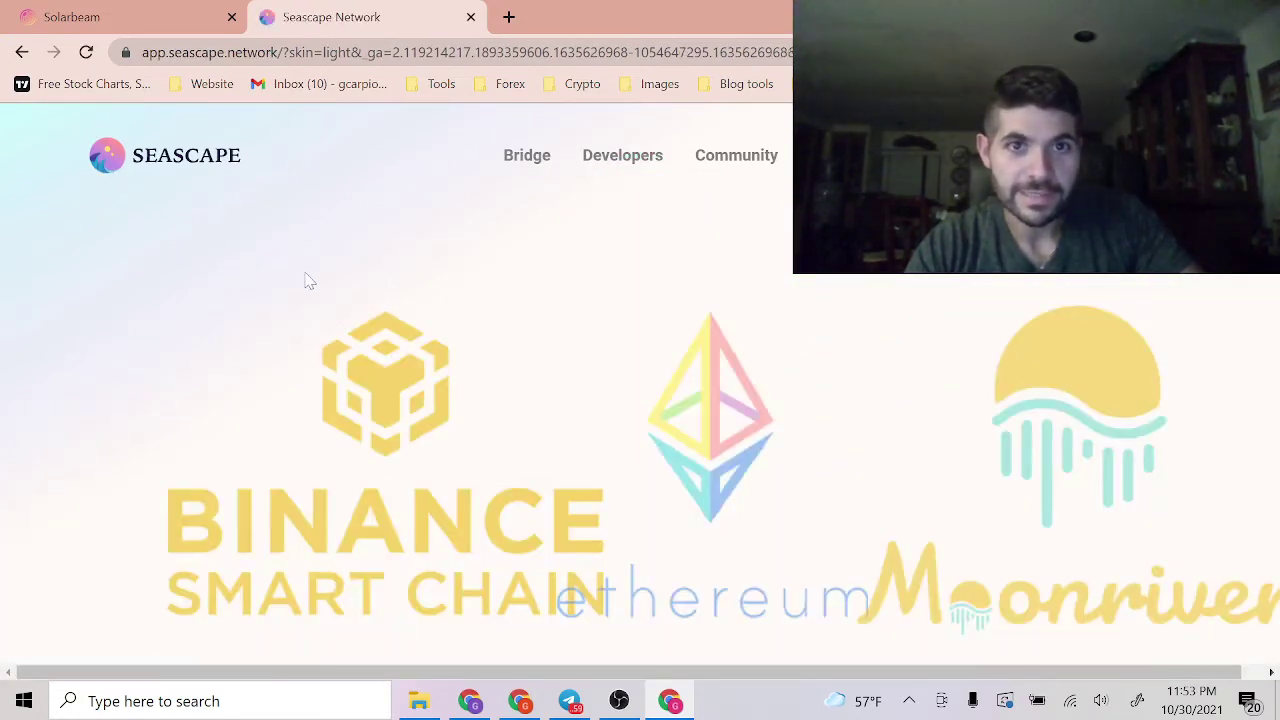
left_click(1050, 415)
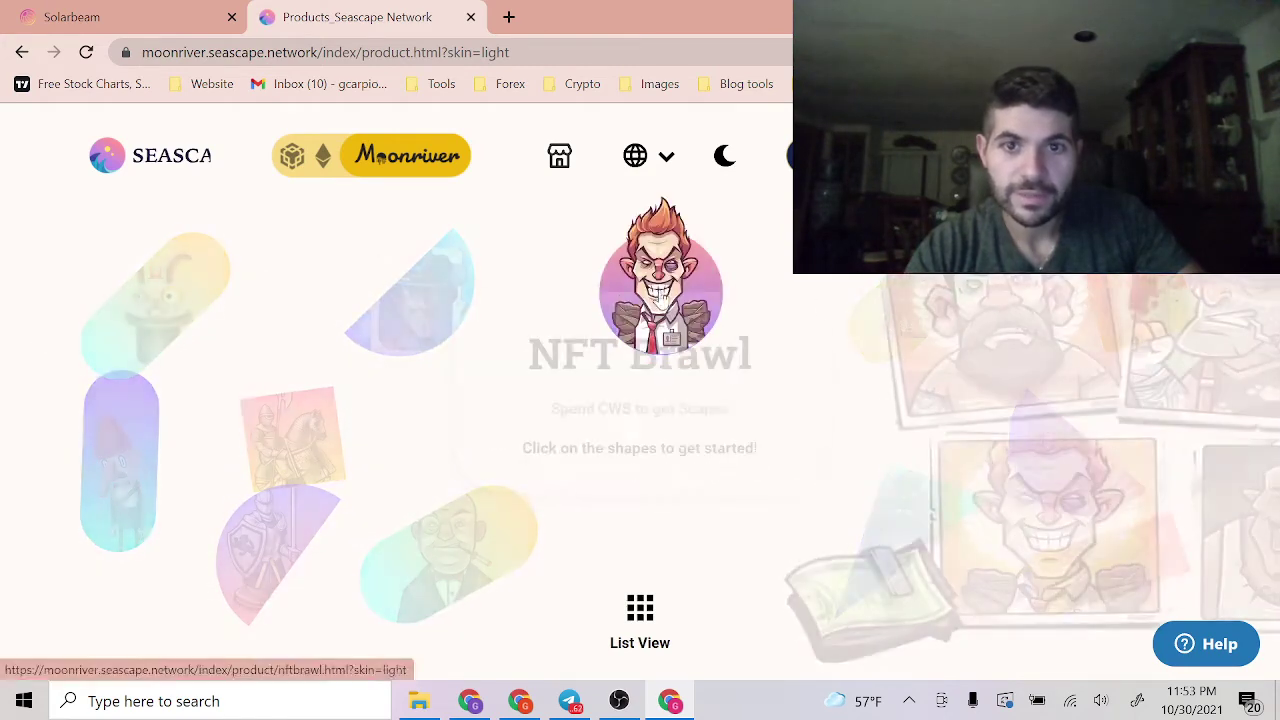
left_click(660, 298)
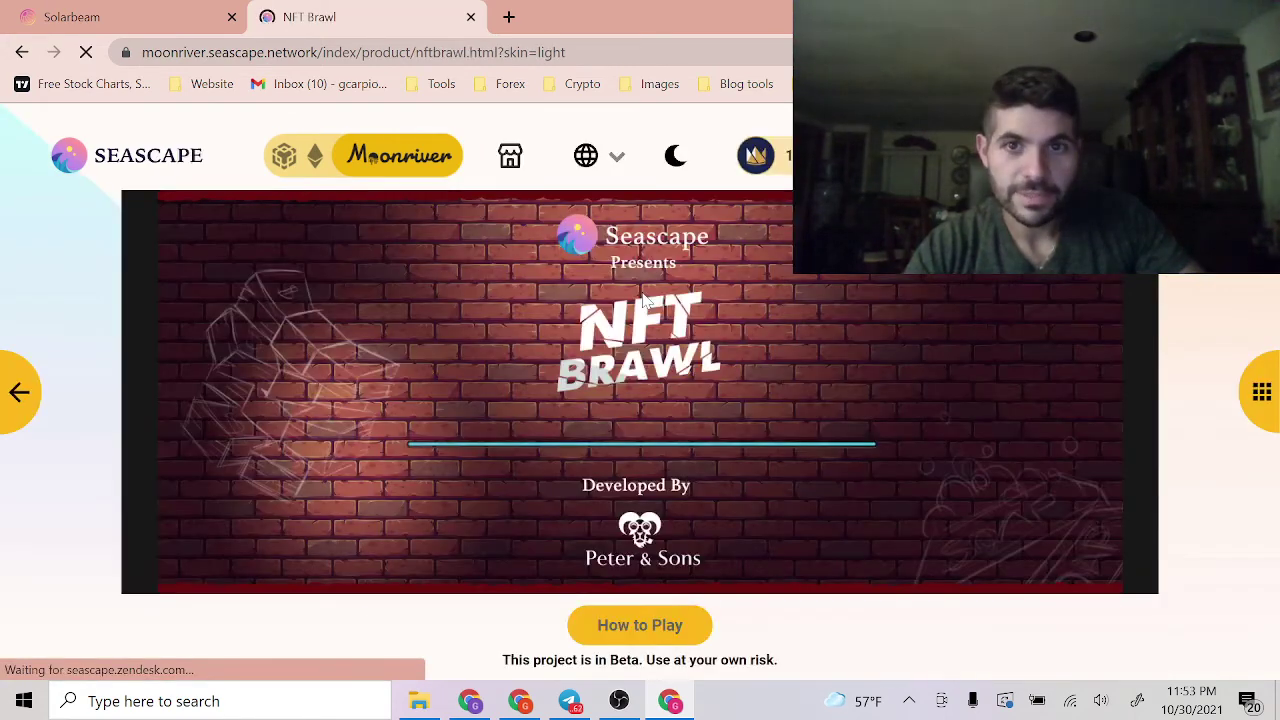
Start NFT Brawl's How to Play guide and follow its option for purchasing Crowns tokens
left_click(612, 622)
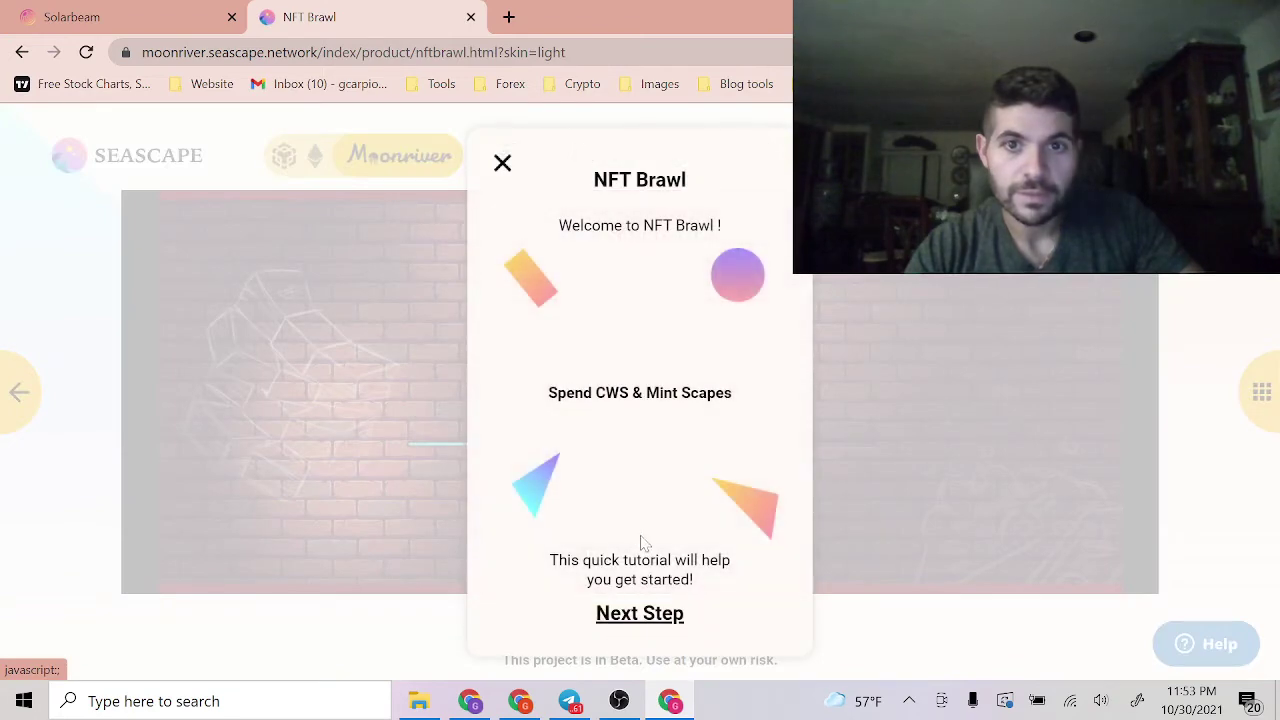
left_click(620, 614)
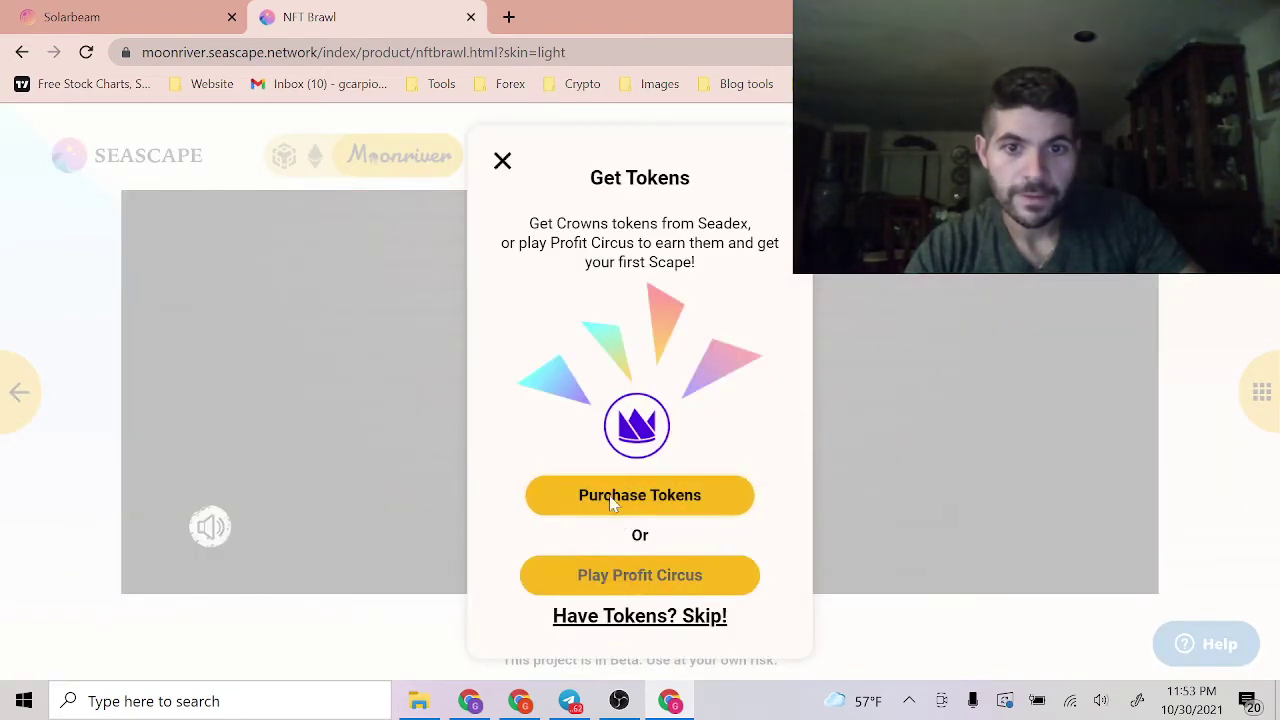
left_click(609, 494)
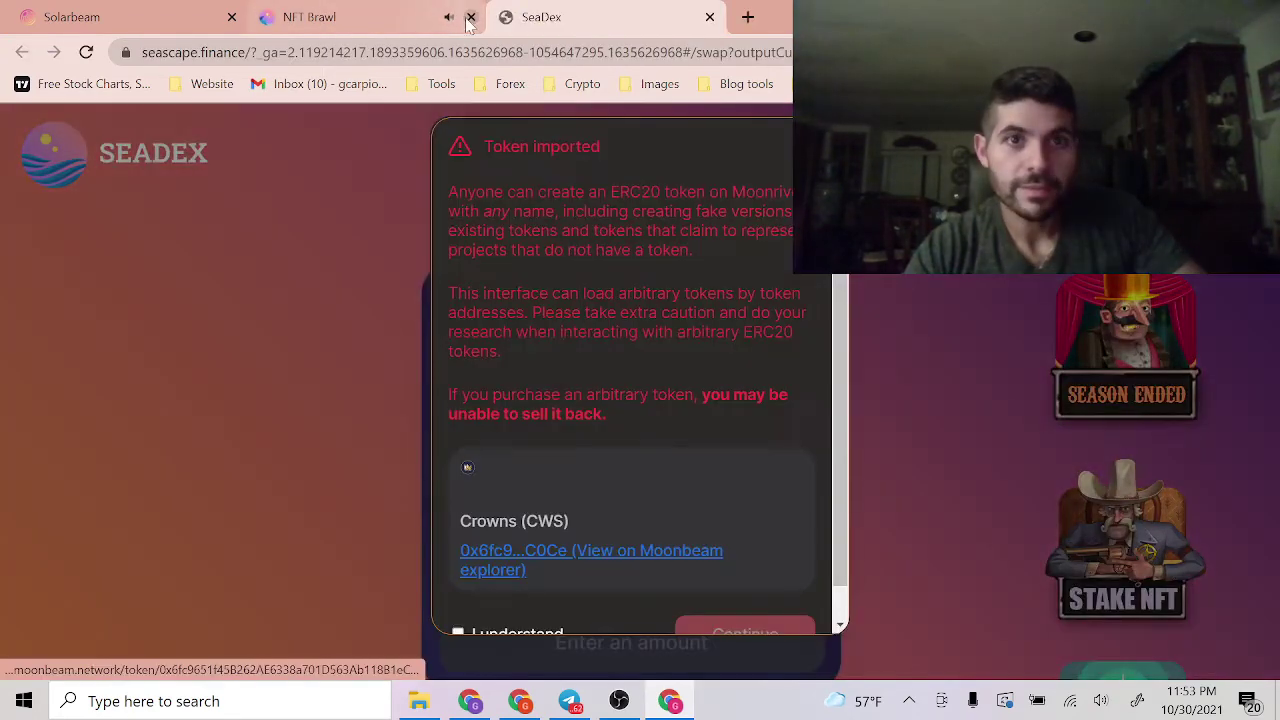
Close the NFT Brawl page and accept the imported-token warning for Crowns (CWS) on SeaDex
left_click(470, 18)
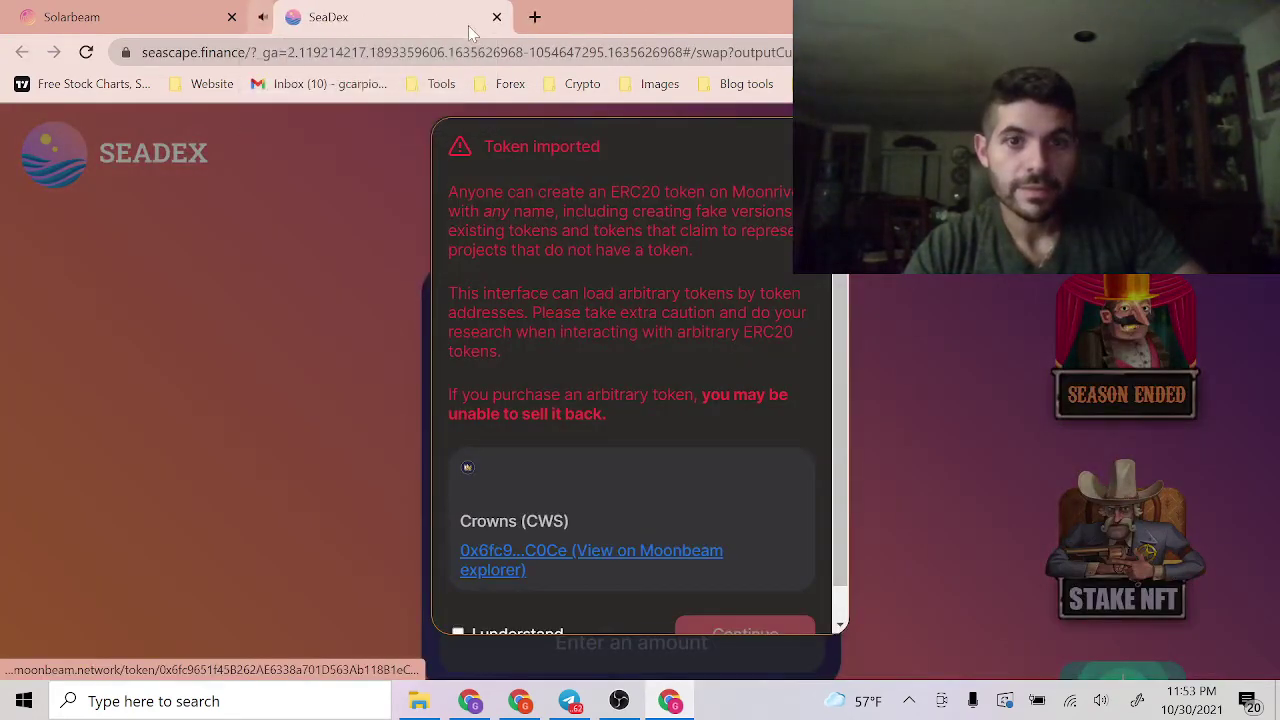
scroll(697, 492, "down", 1)
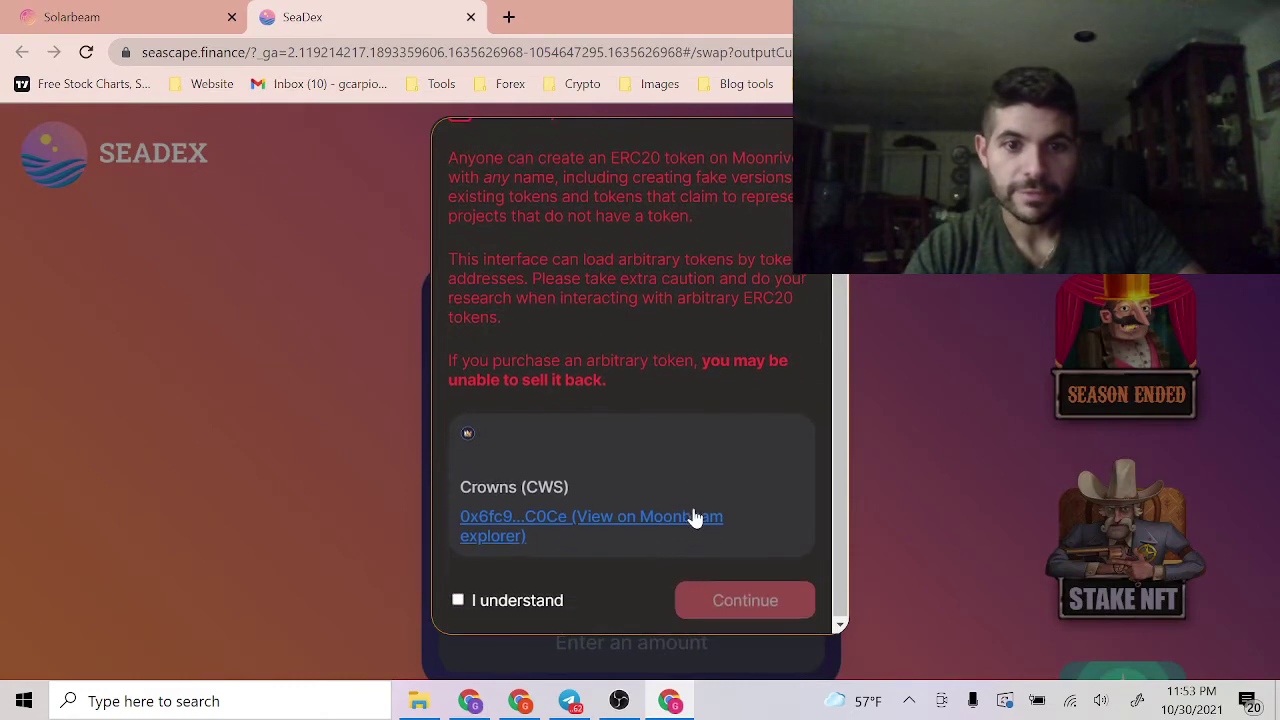
left_click(463, 600)
left_click(707, 599)
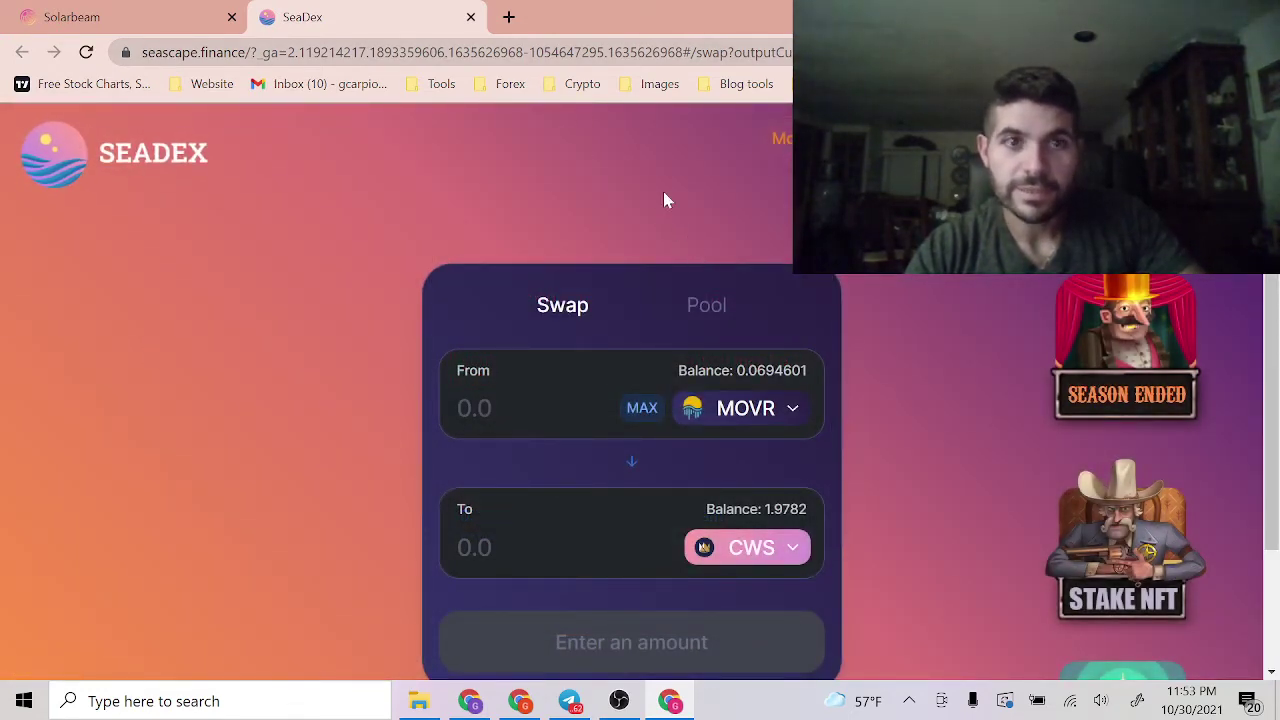
Open SeaDex's default swap page and bookmark it as SeaDex in the Crypto folder
left_click(50, 160)
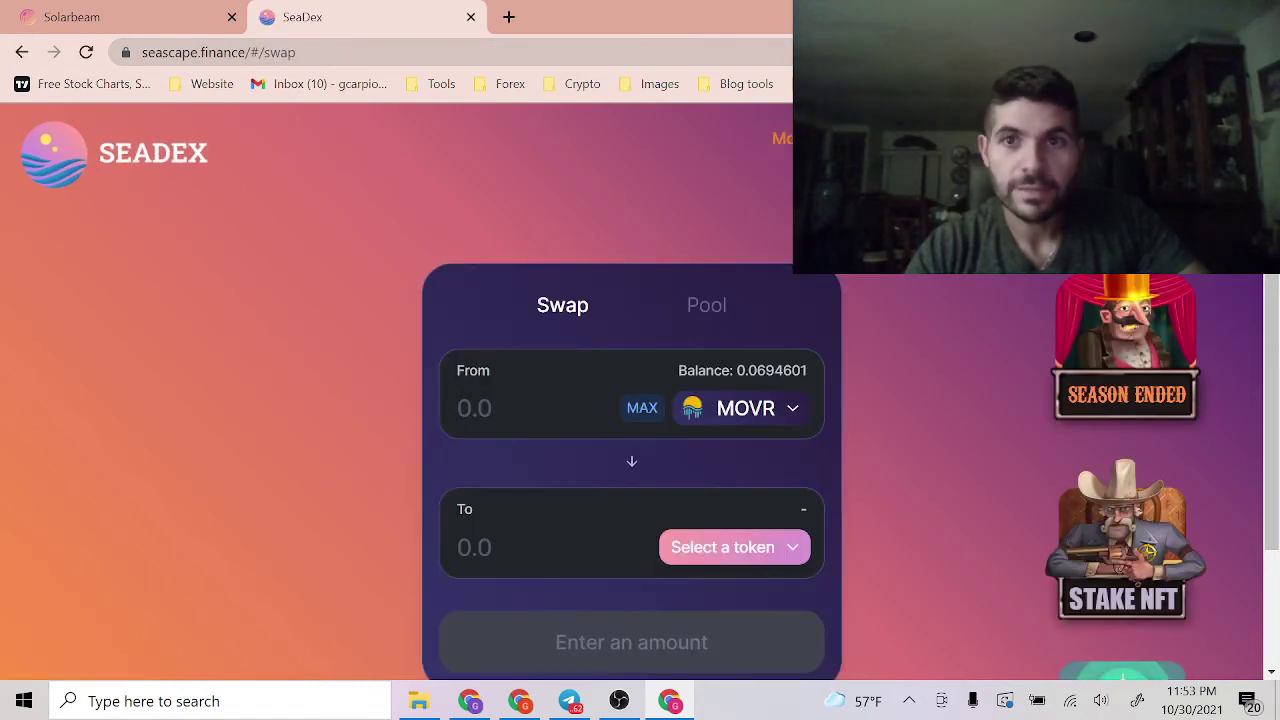
key("ctrl+d")
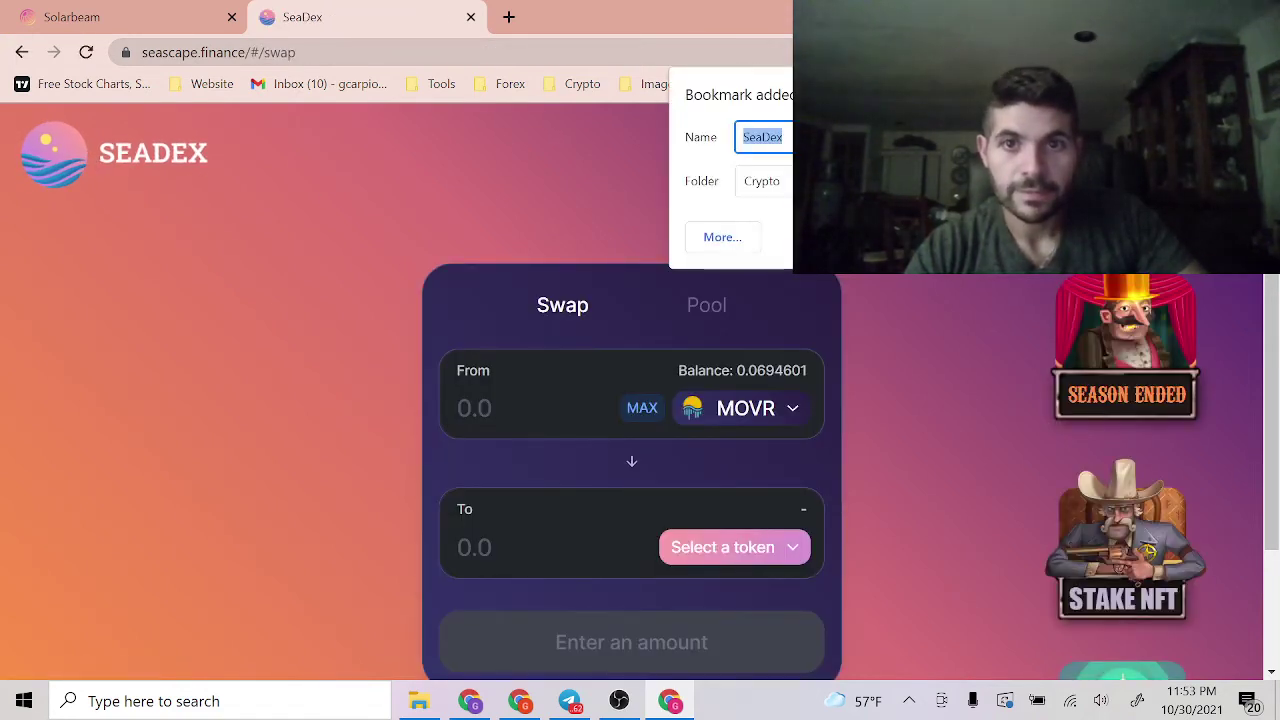
key("Return")
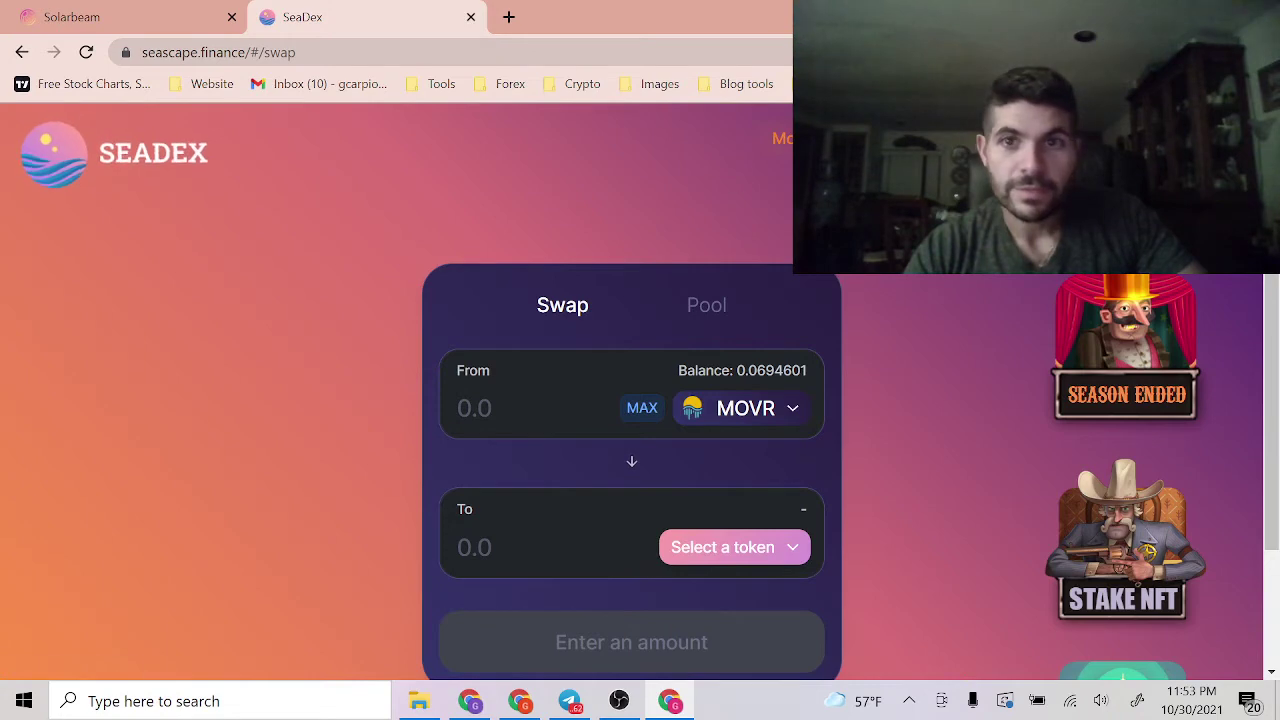
Try to set up a swap from RIB to USDC on SeaDex, and close the SeaDex page
scroll(425, 196, "down", 1)
left_click(733, 446)
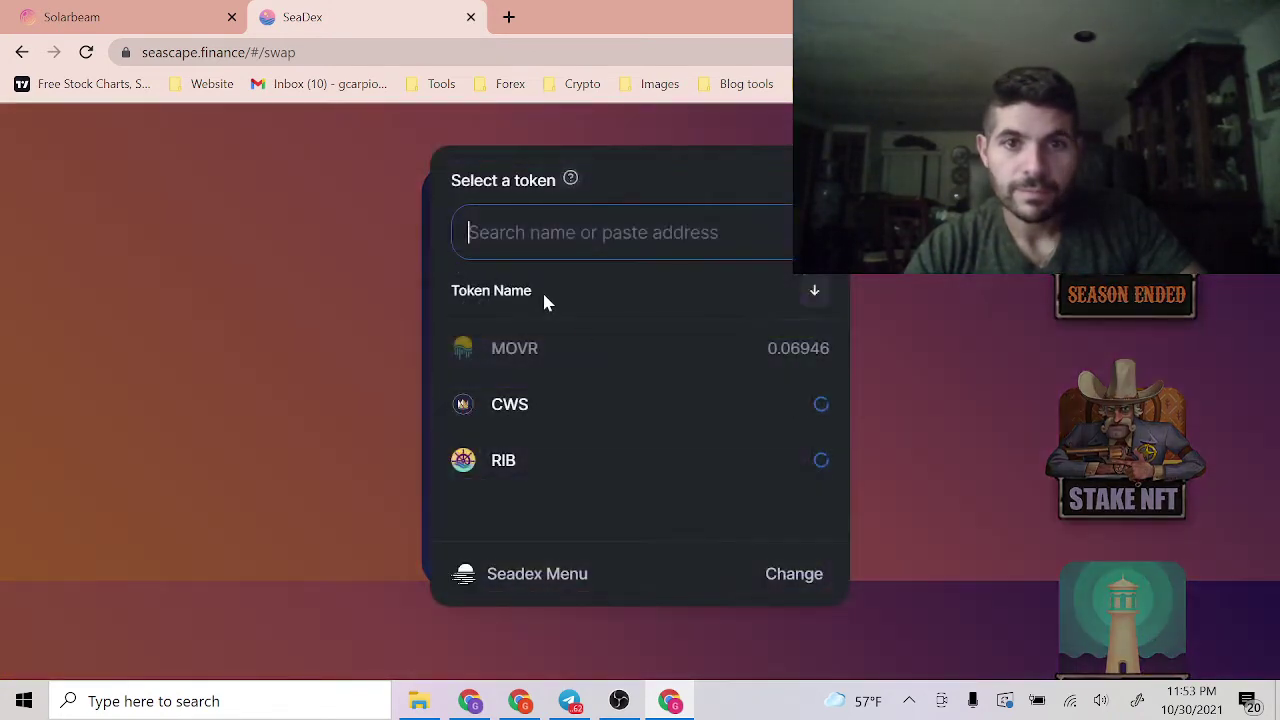
left_click(771, 462)
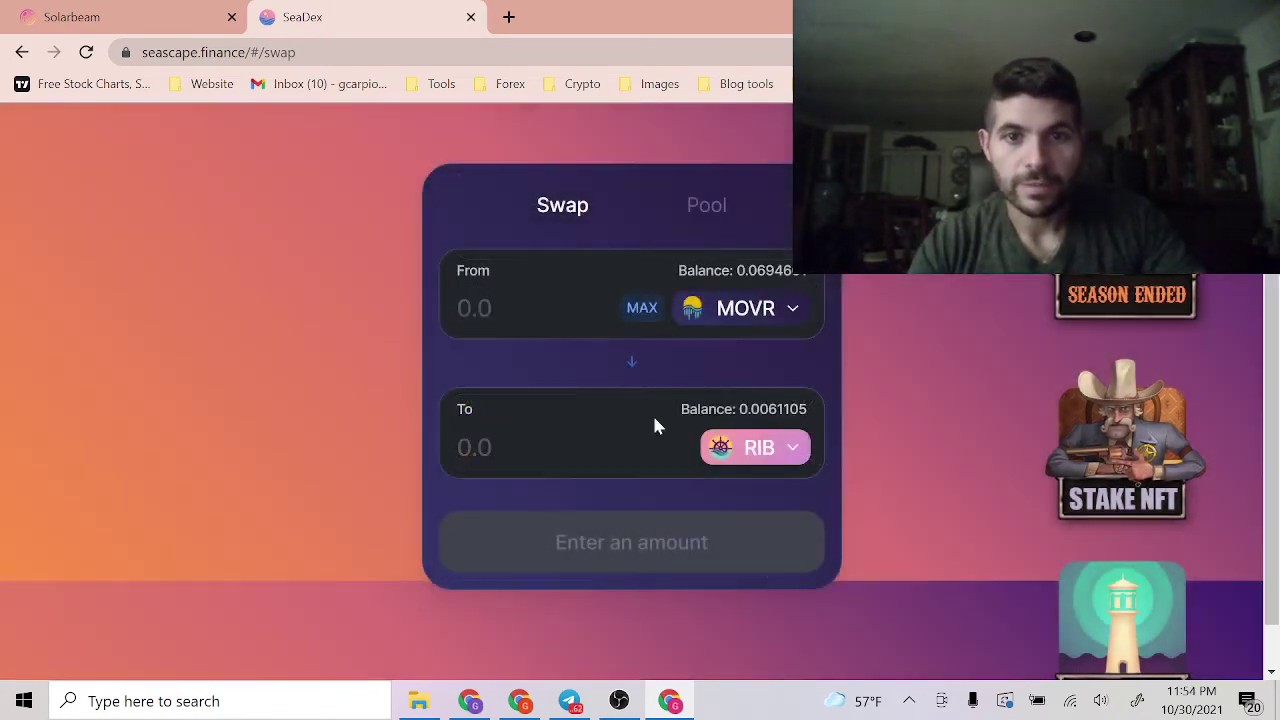
left_click(633, 369)
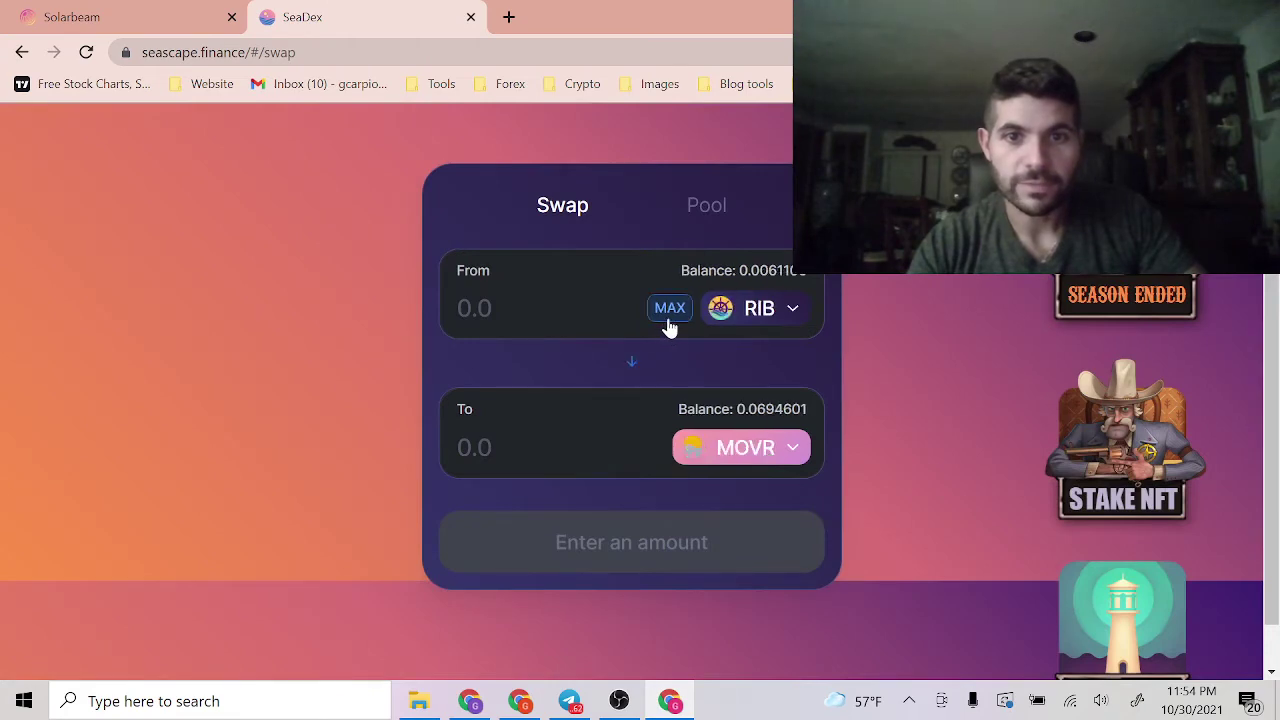
left_click(703, 450)
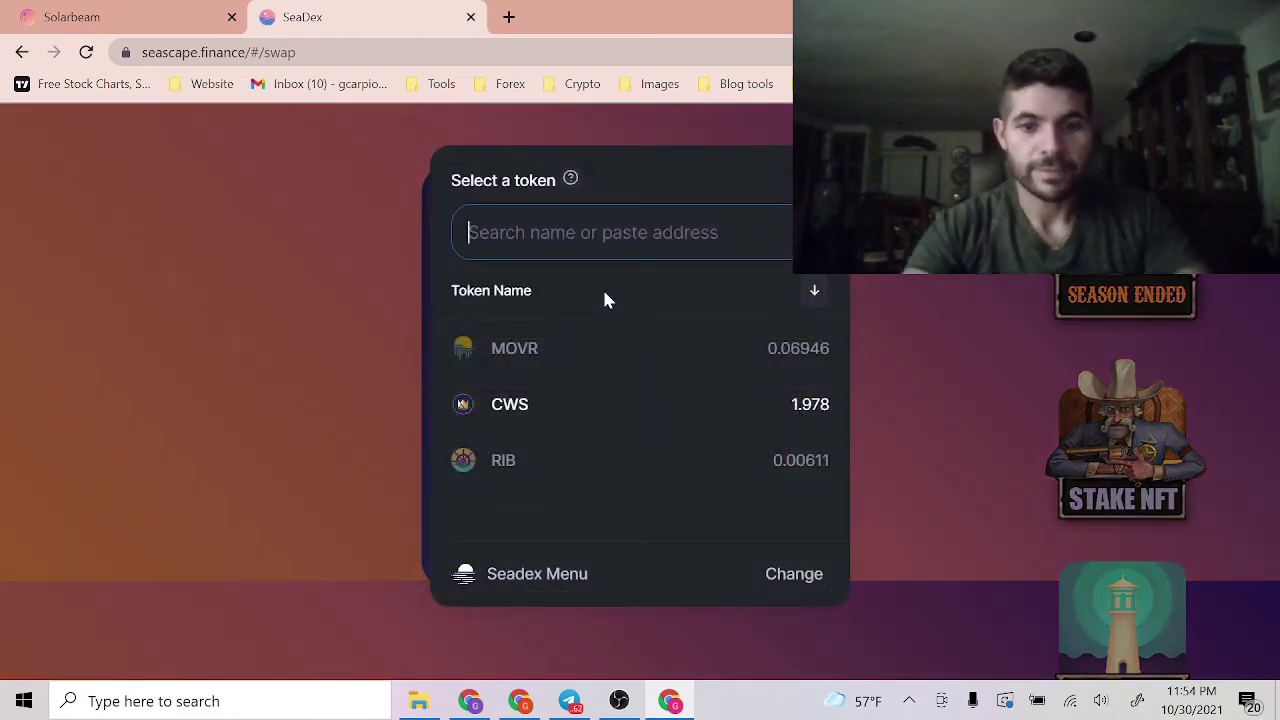
type("usdc")
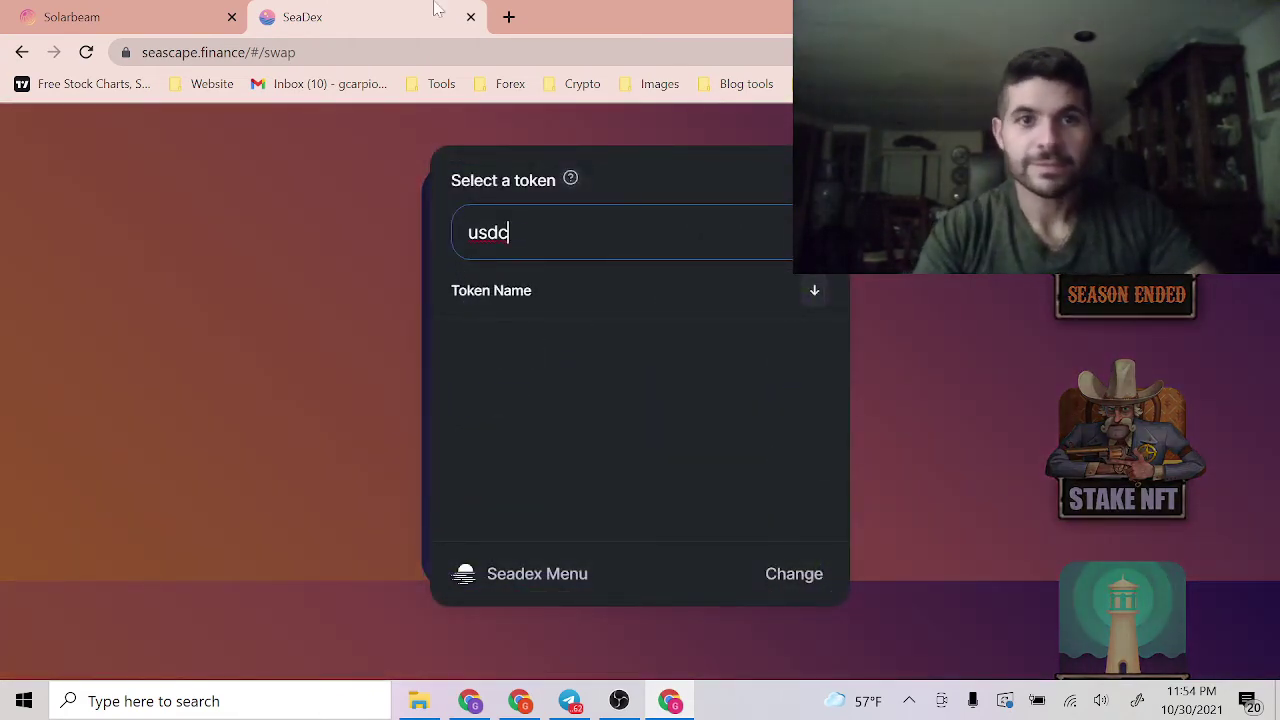
left_click(469, 17)
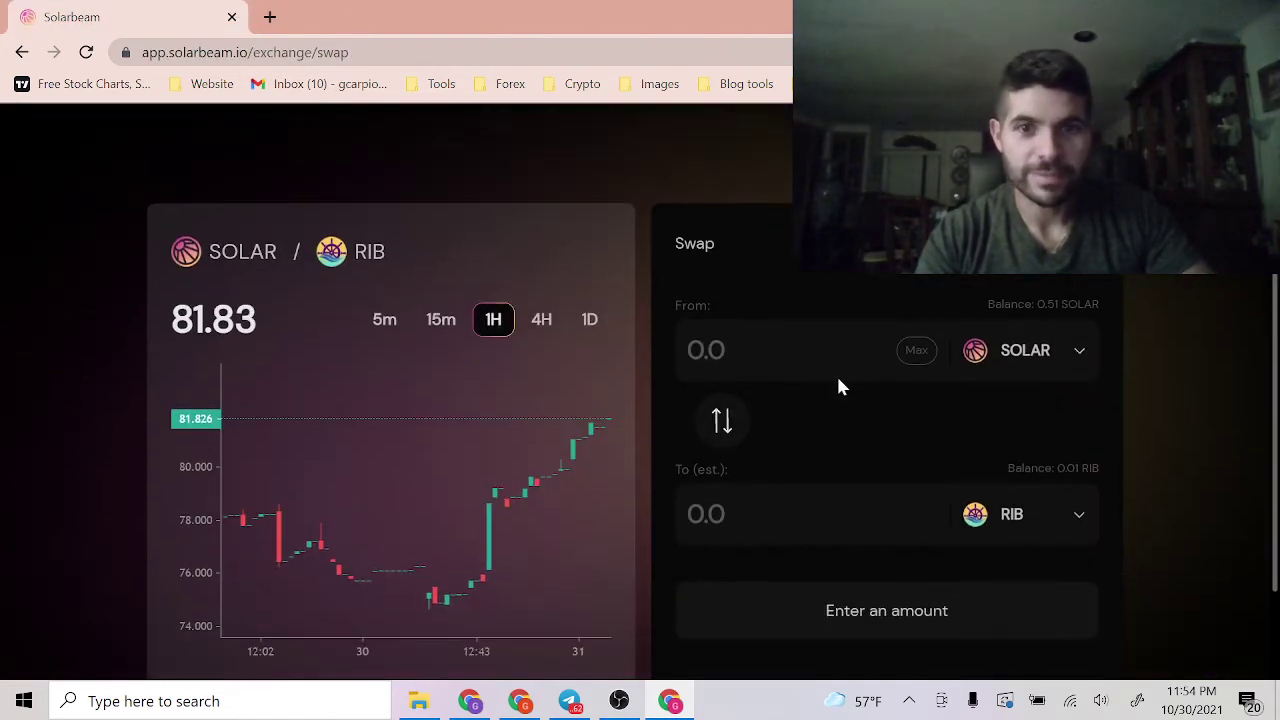
Set up a Solarbeam swap quote from 1 RIB to USDC and review the exchange details
left_click(916, 350)
left_click(1029, 351)
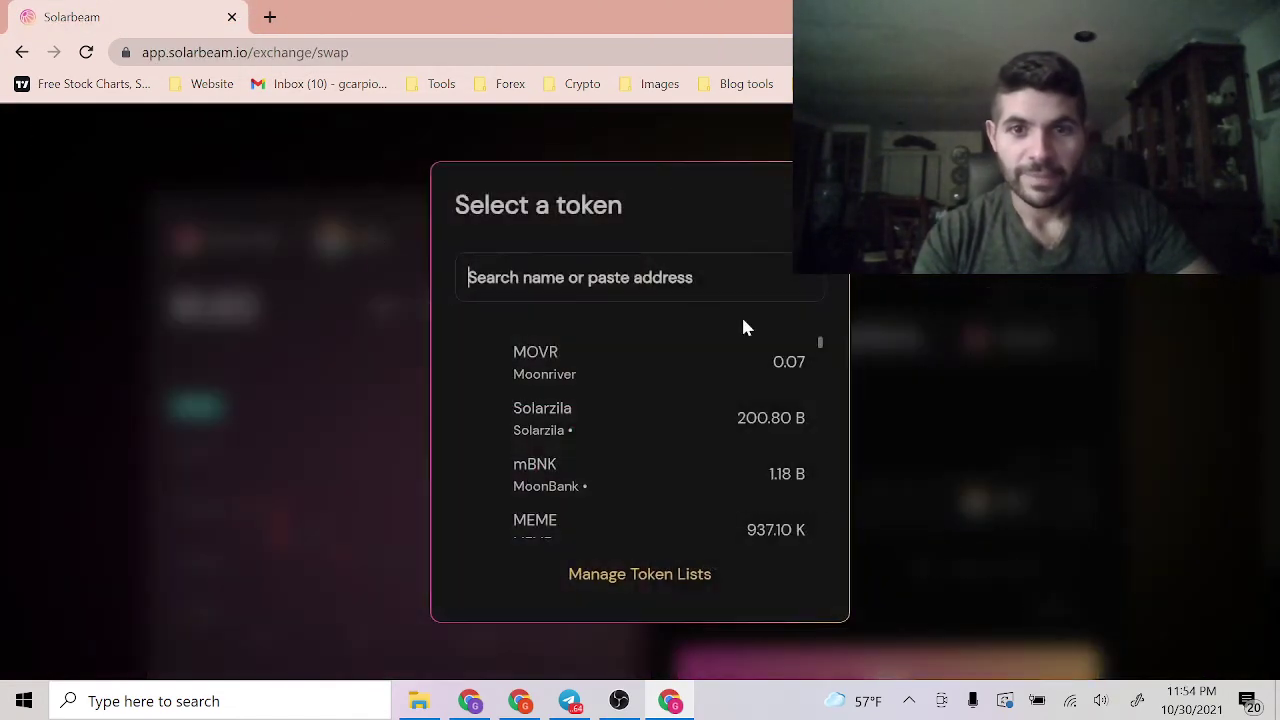
type("usdc")
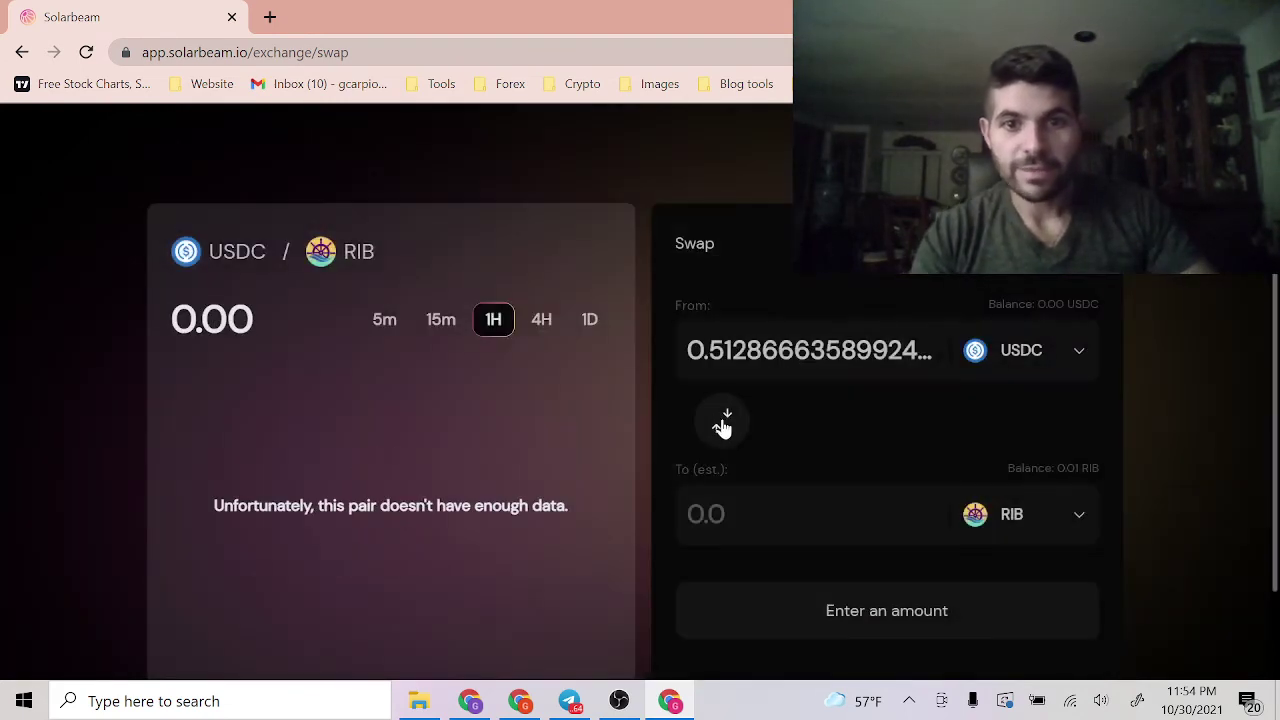
left_click(728, 428)
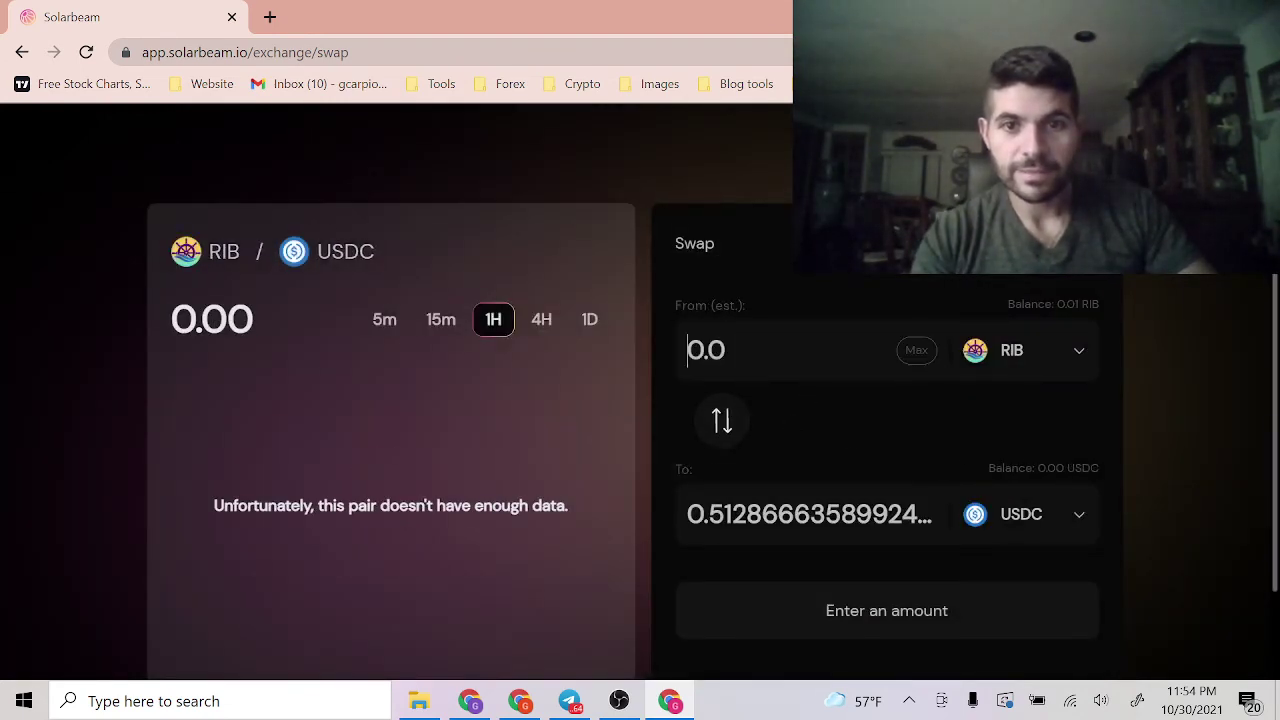
type("1")
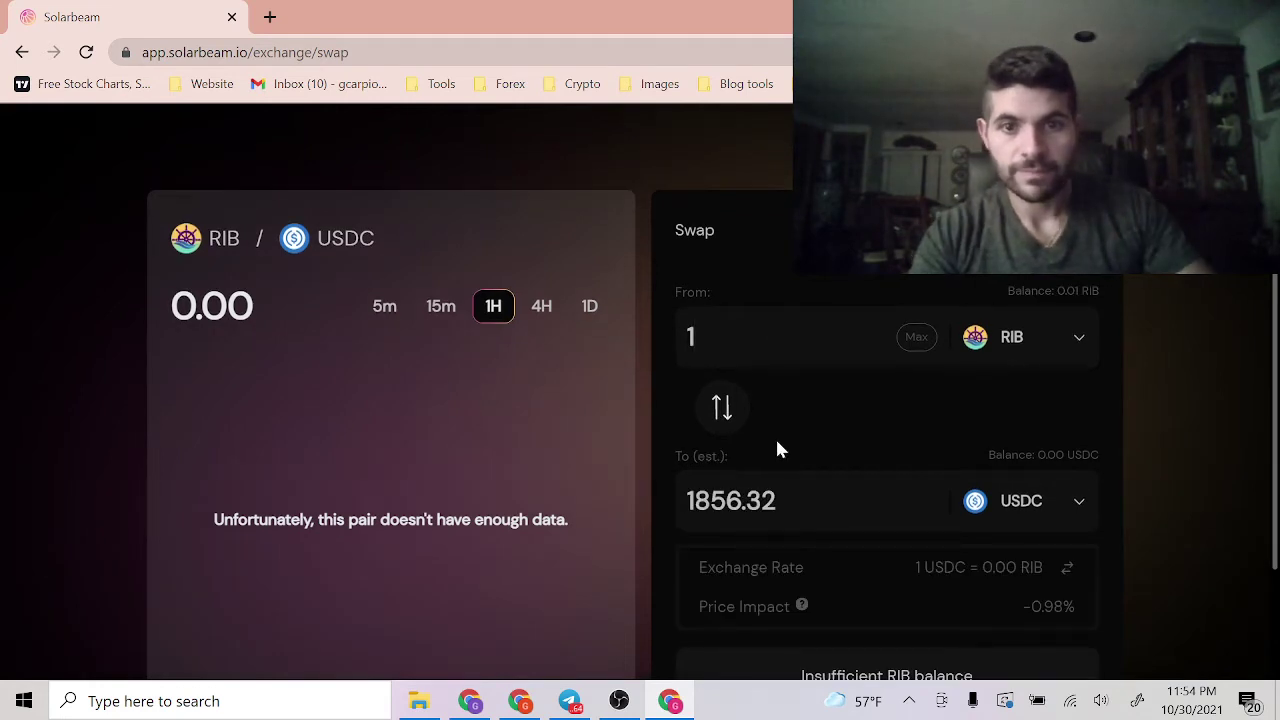
scroll(640, 400, "down", 1)
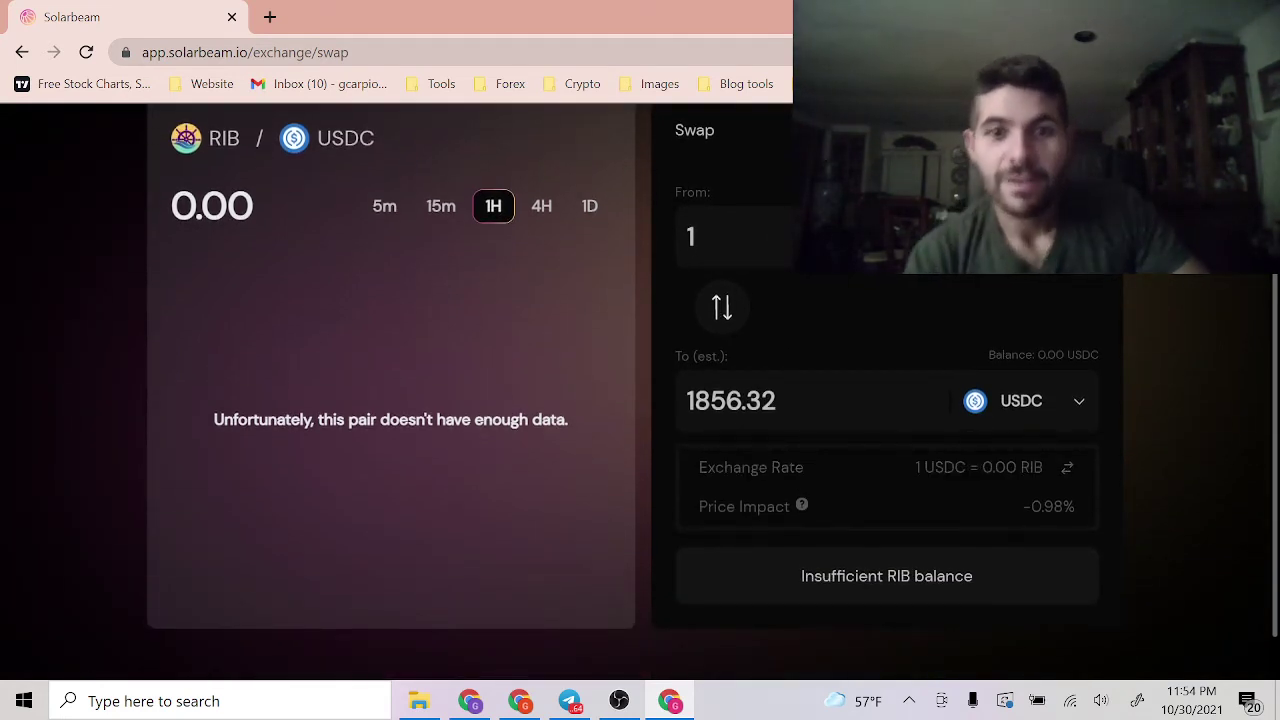
scroll(813, 391, "up", 2)
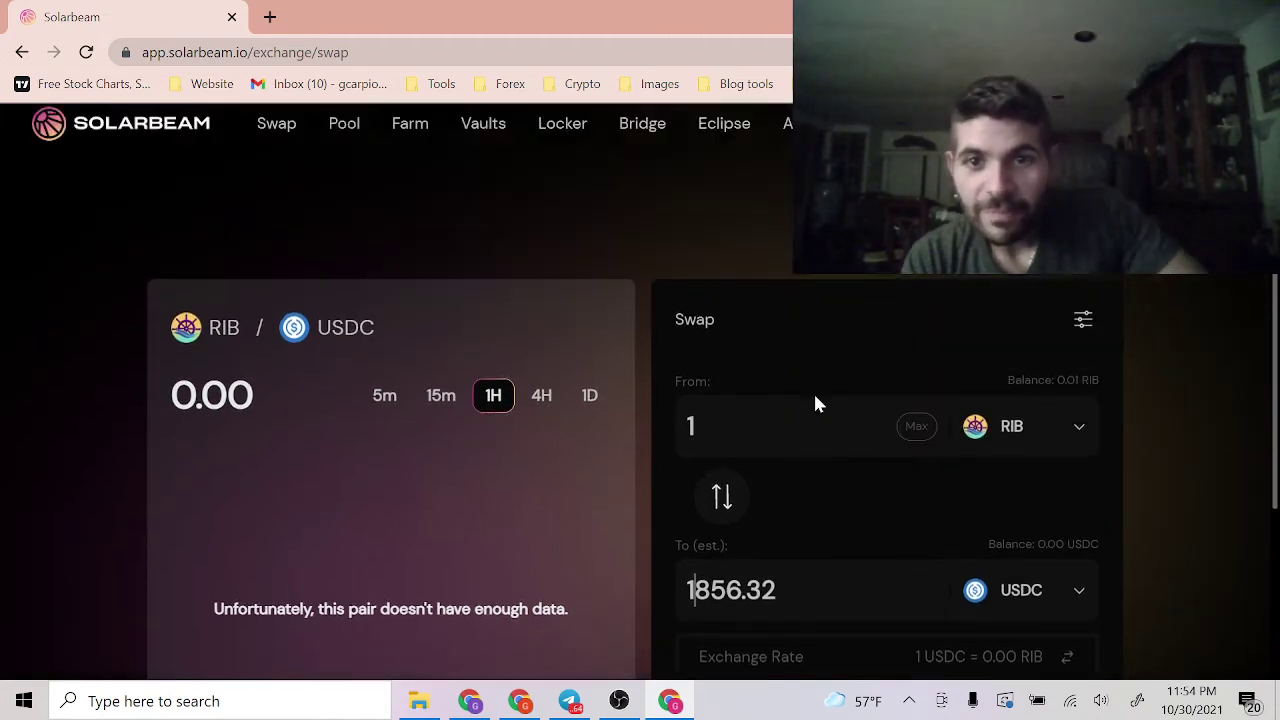
scroll(800, 390, "up", 1)
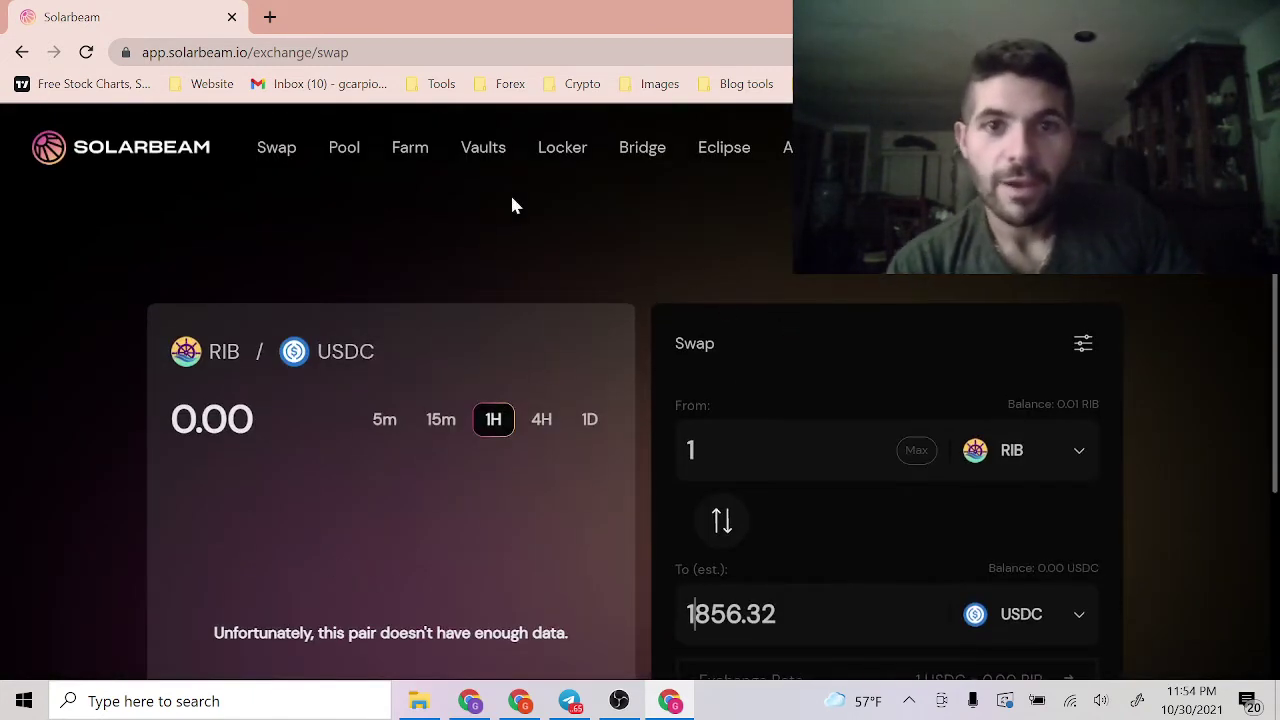
Change the swap's output token from USDC to SOLAR and review the quote and price chart for 1 RIB
scroll(1000, 350, "down", 3)
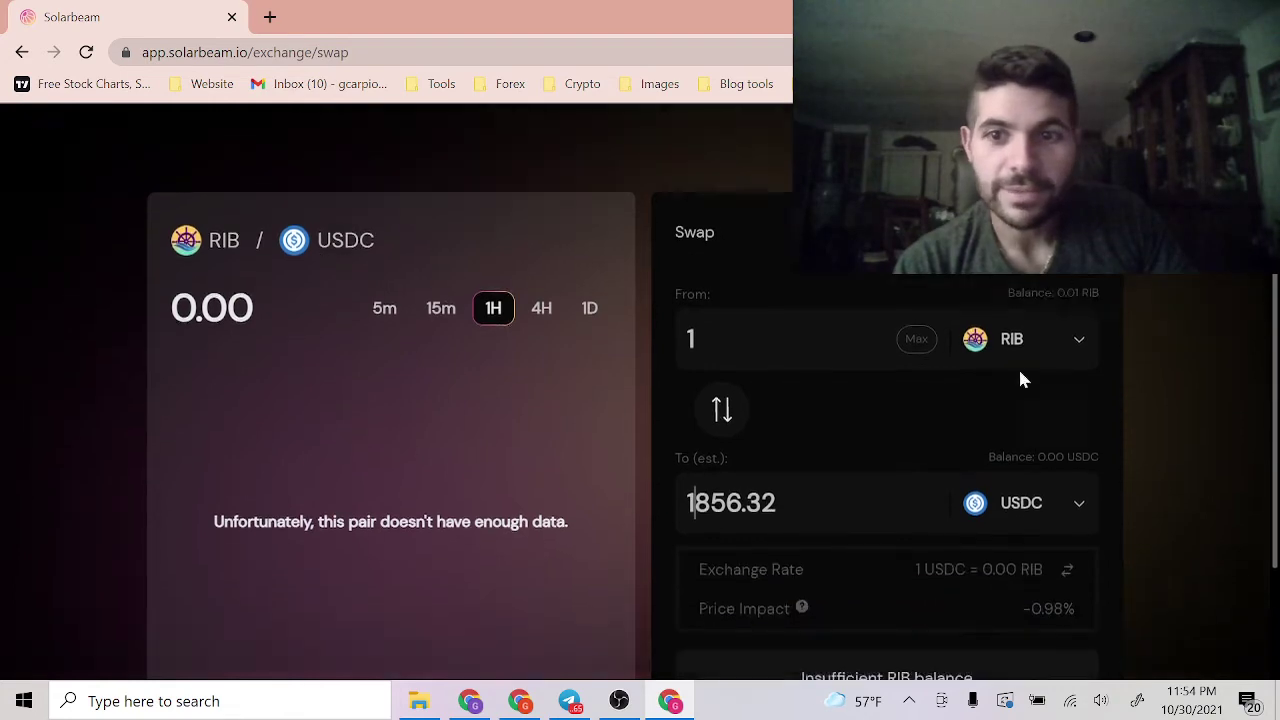
left_click(1020, 425)
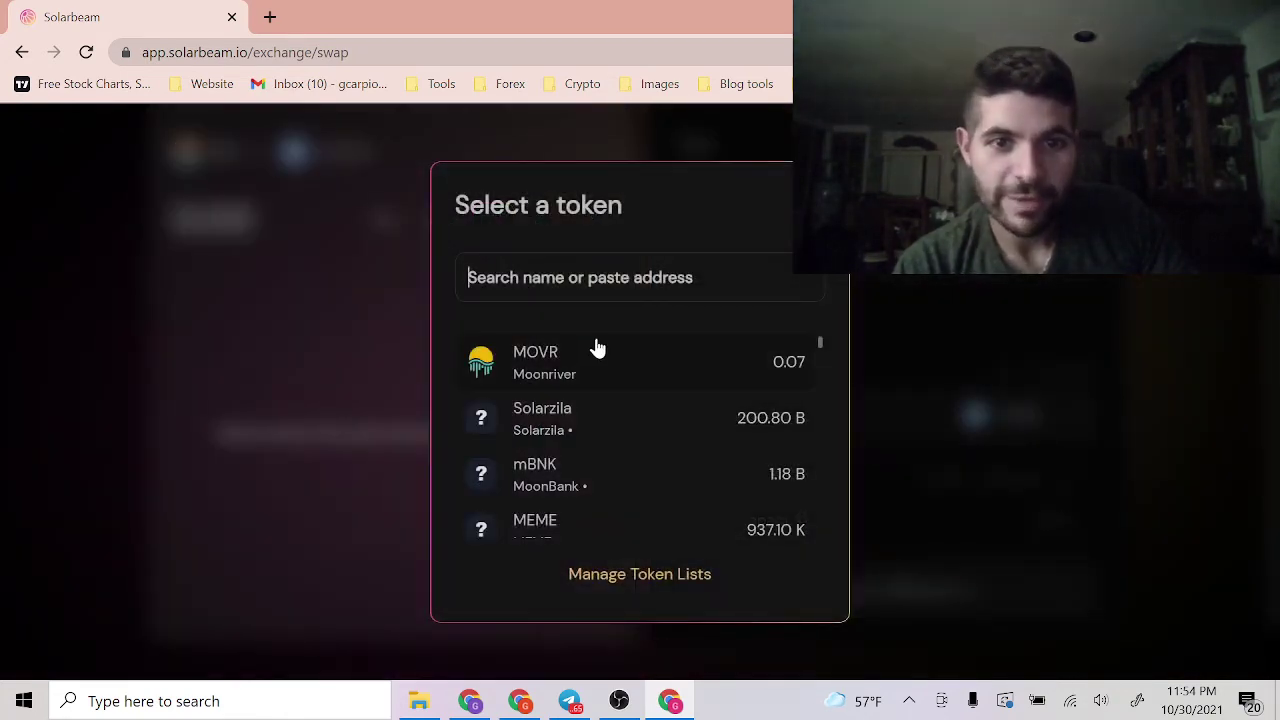
scroll(600, 380, "down", 2)
scroll(570, 402, "down", 1)
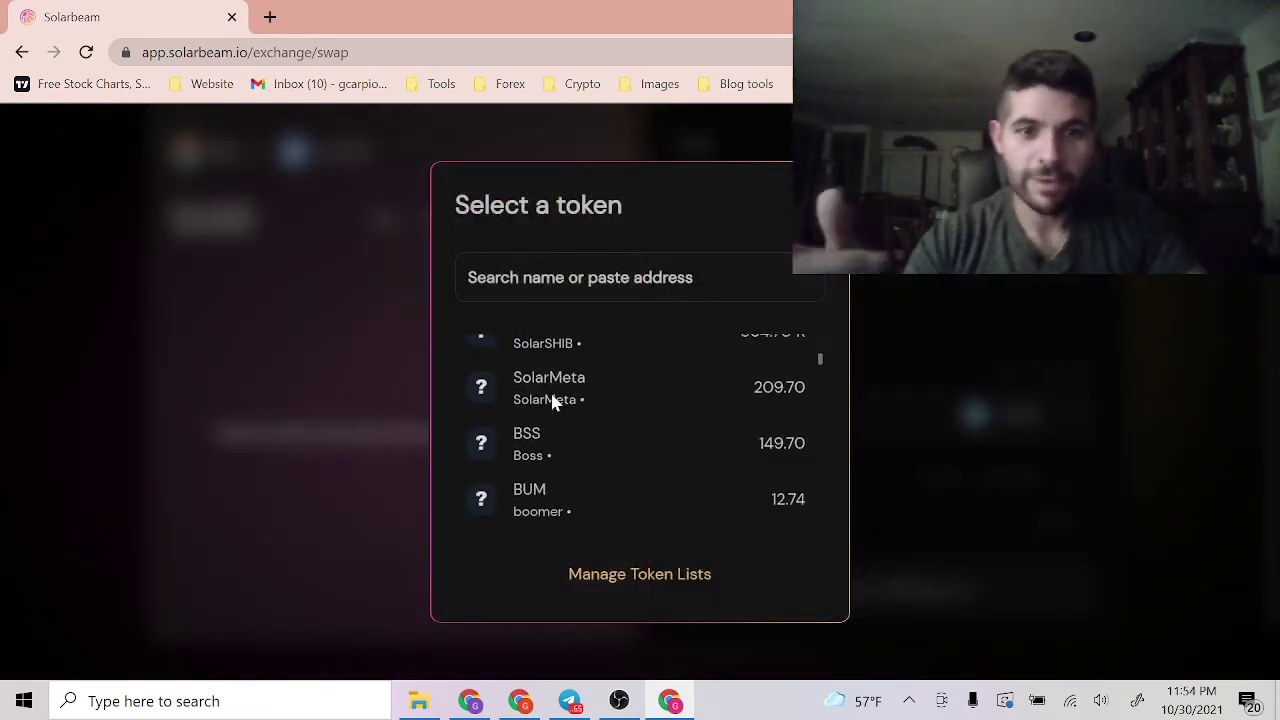
scroll(553, 401, "down", 1)
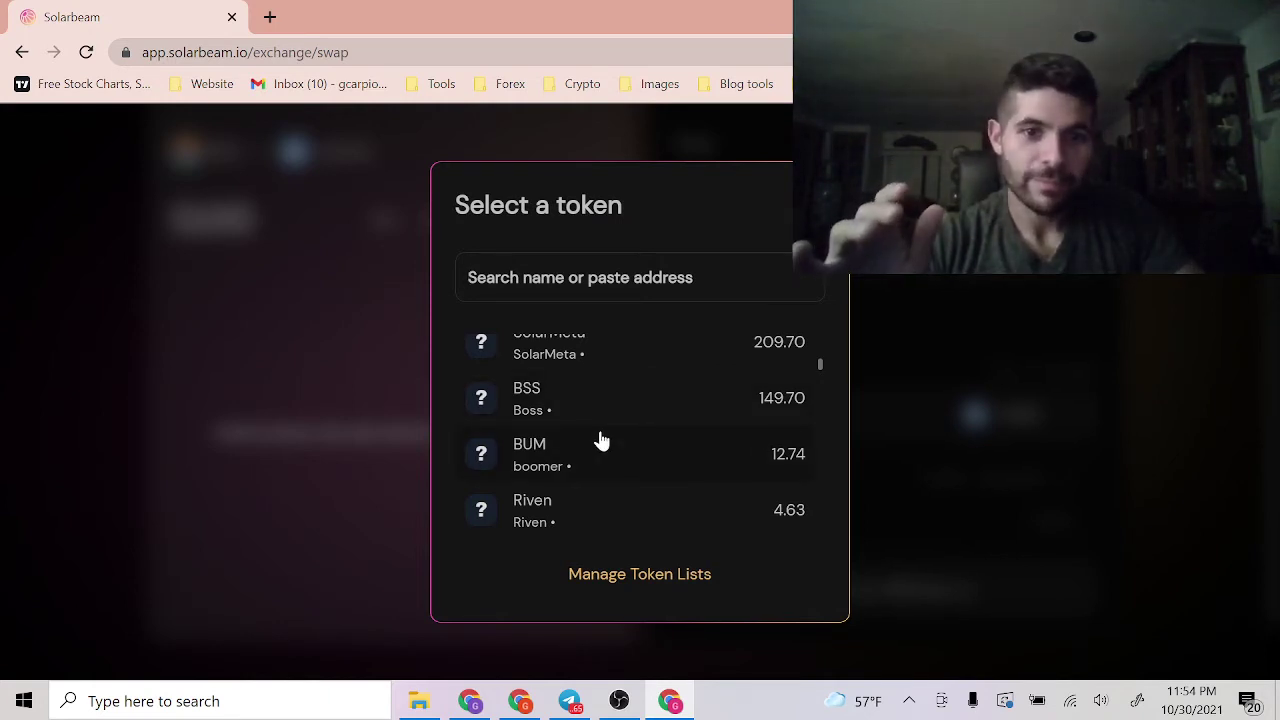
scroll(600, 437, "down", 3)
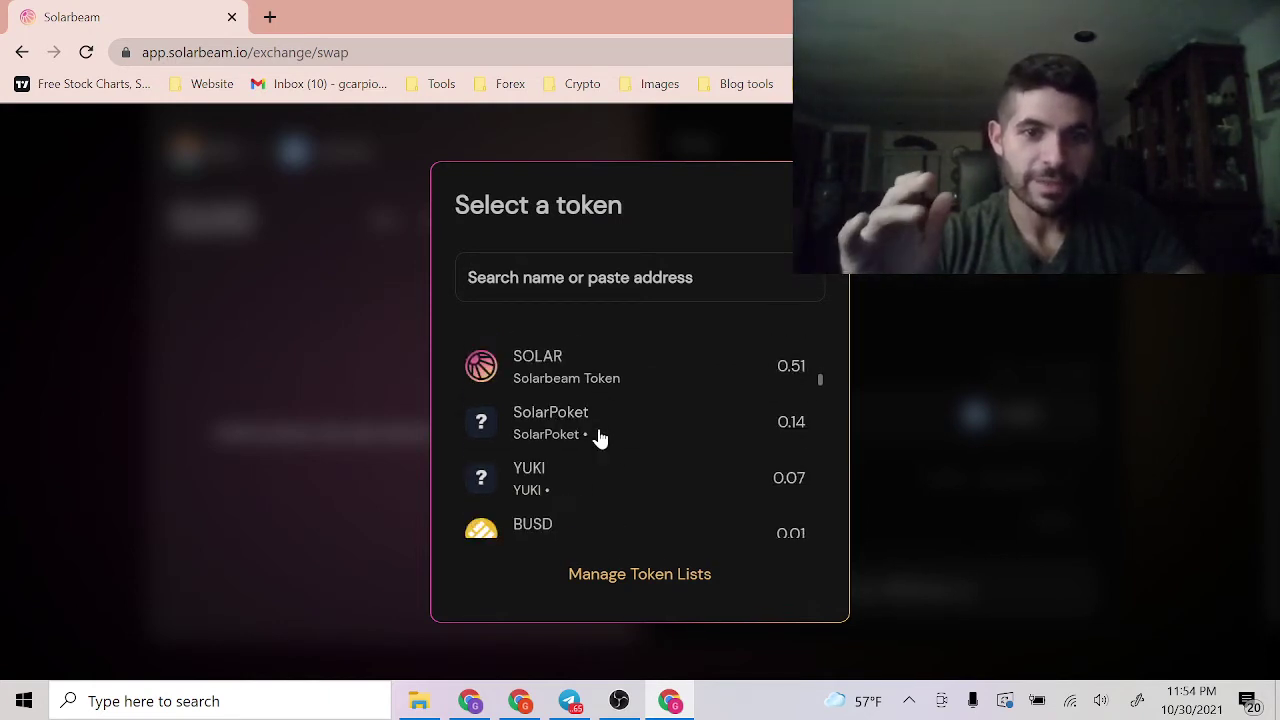
left_click(594, 384)
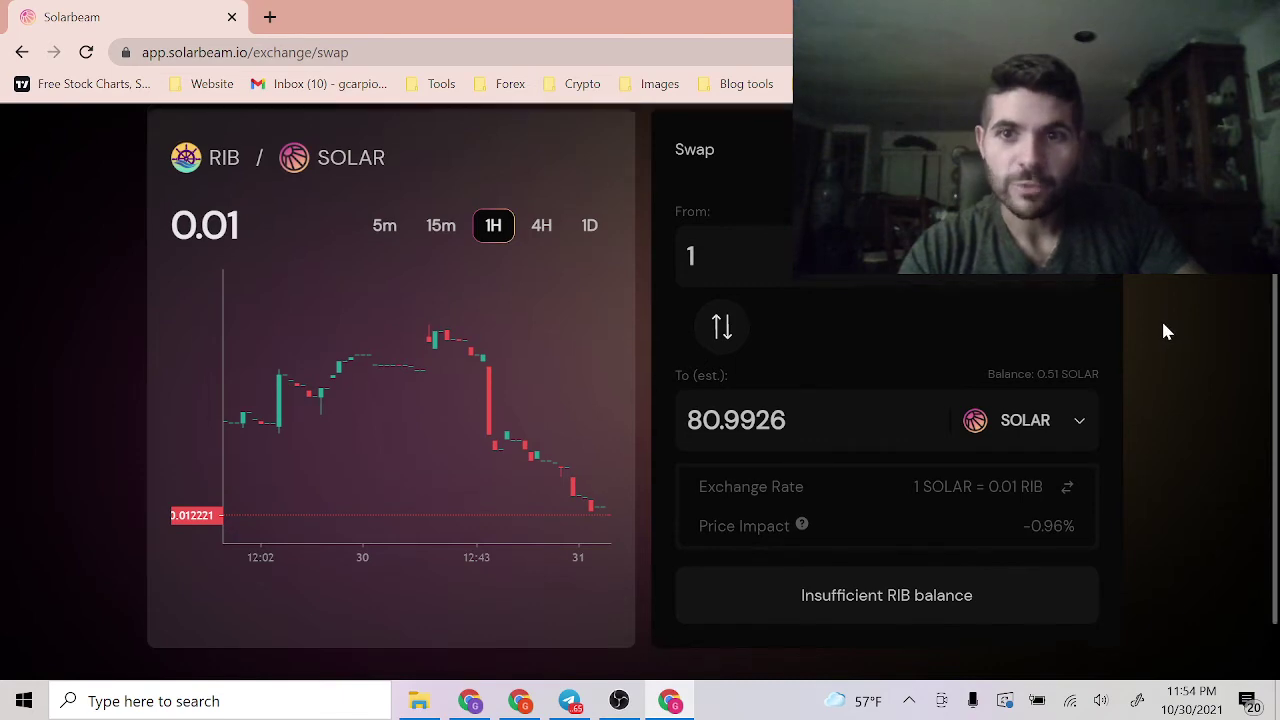
scroll(1160, 318, "up", 2)
Open the Moonkafe Finance site in a new browser tab from the Crypto bookmarks
left_click(268, 17)
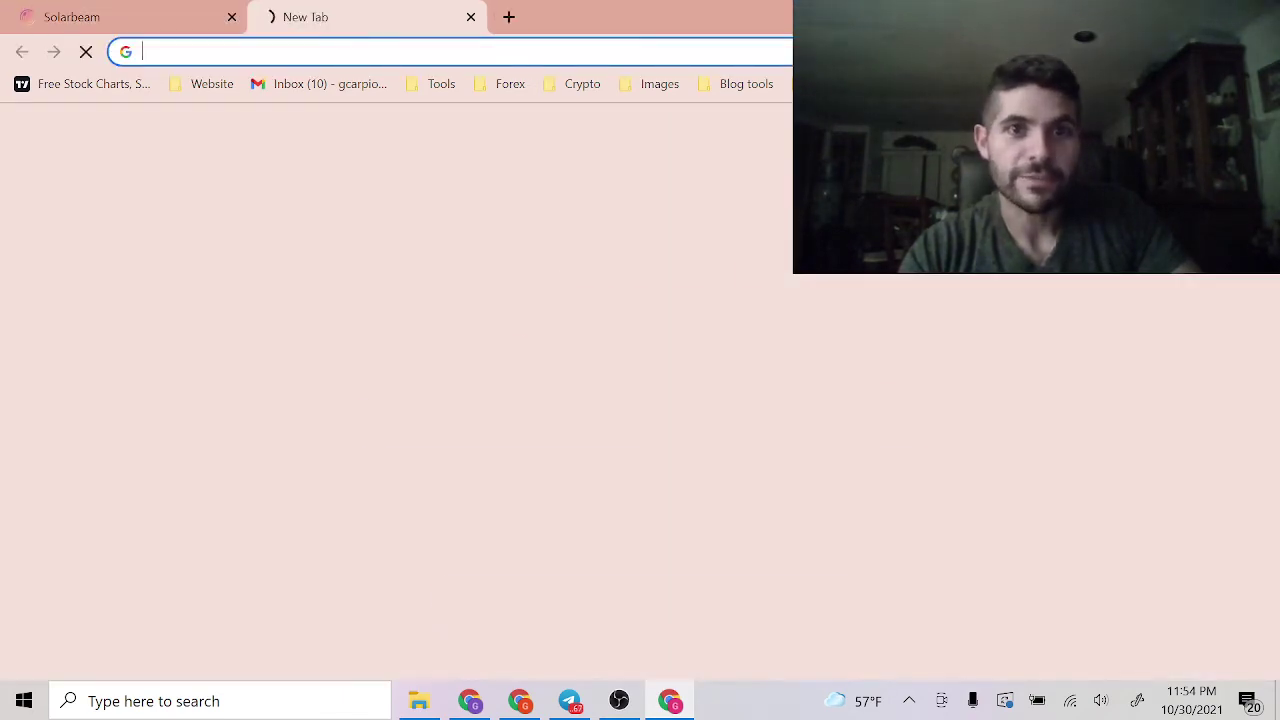
left_click(583, 84)
left_click(614, 140)
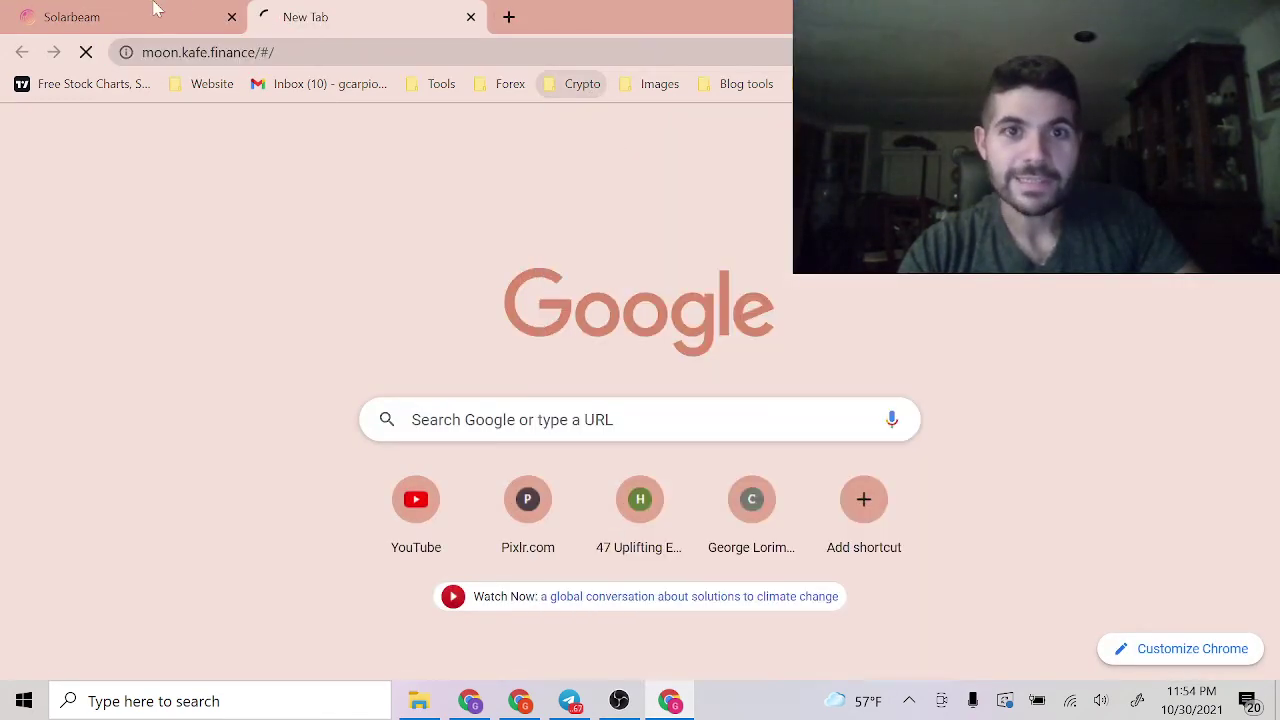
Return to Solarbeam and open its Farm page to review the total value locked and personal holdings
key("ctrl+shift+Tab")
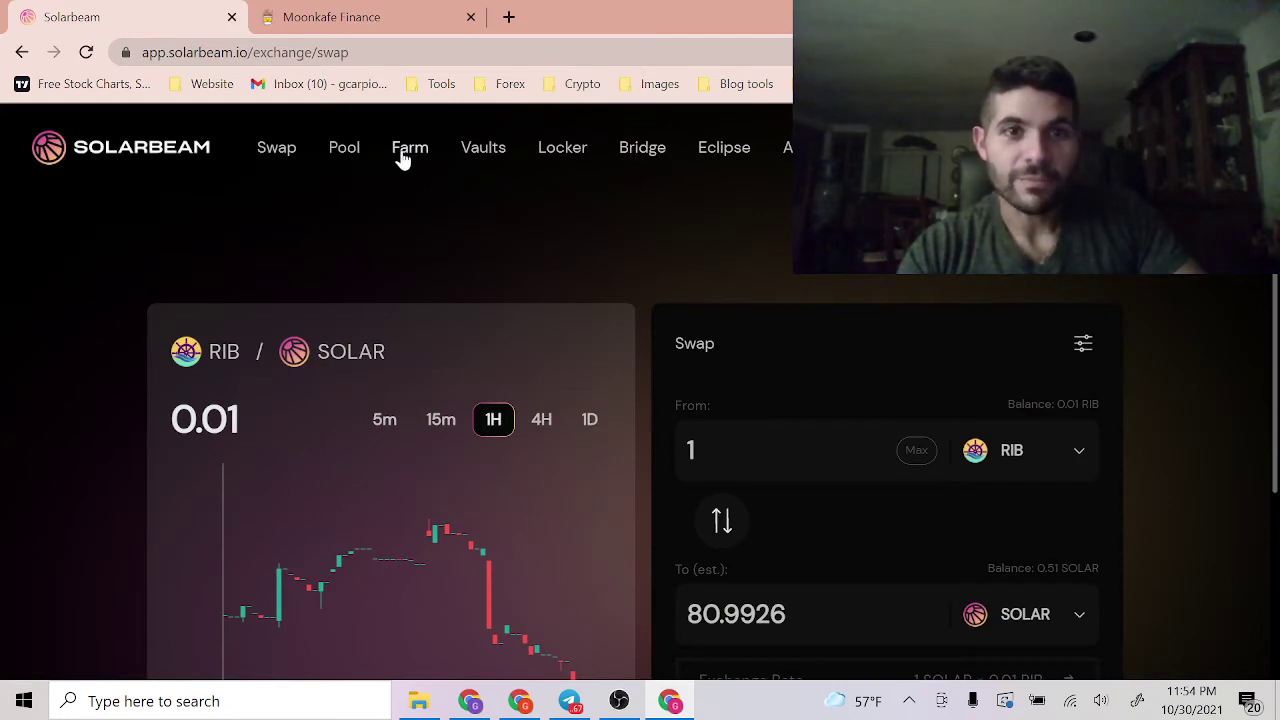
left_click(404, 160)
scroll(163, 320, "down", 5)
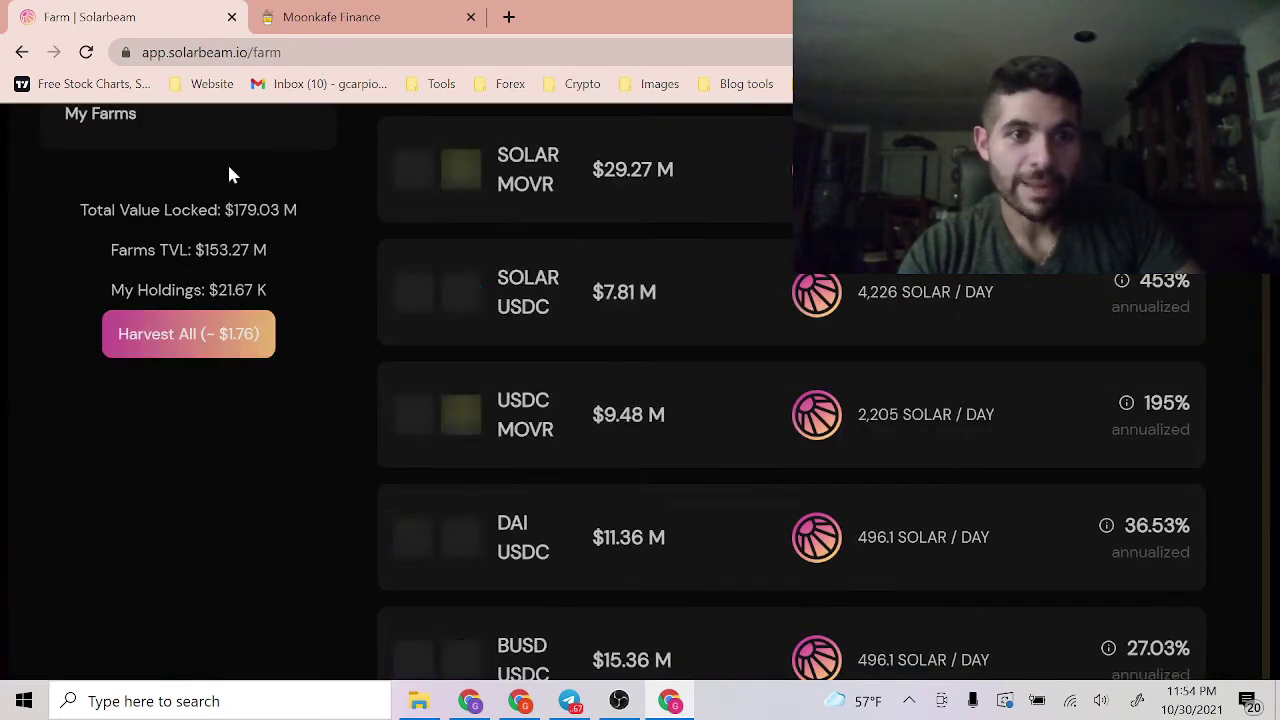
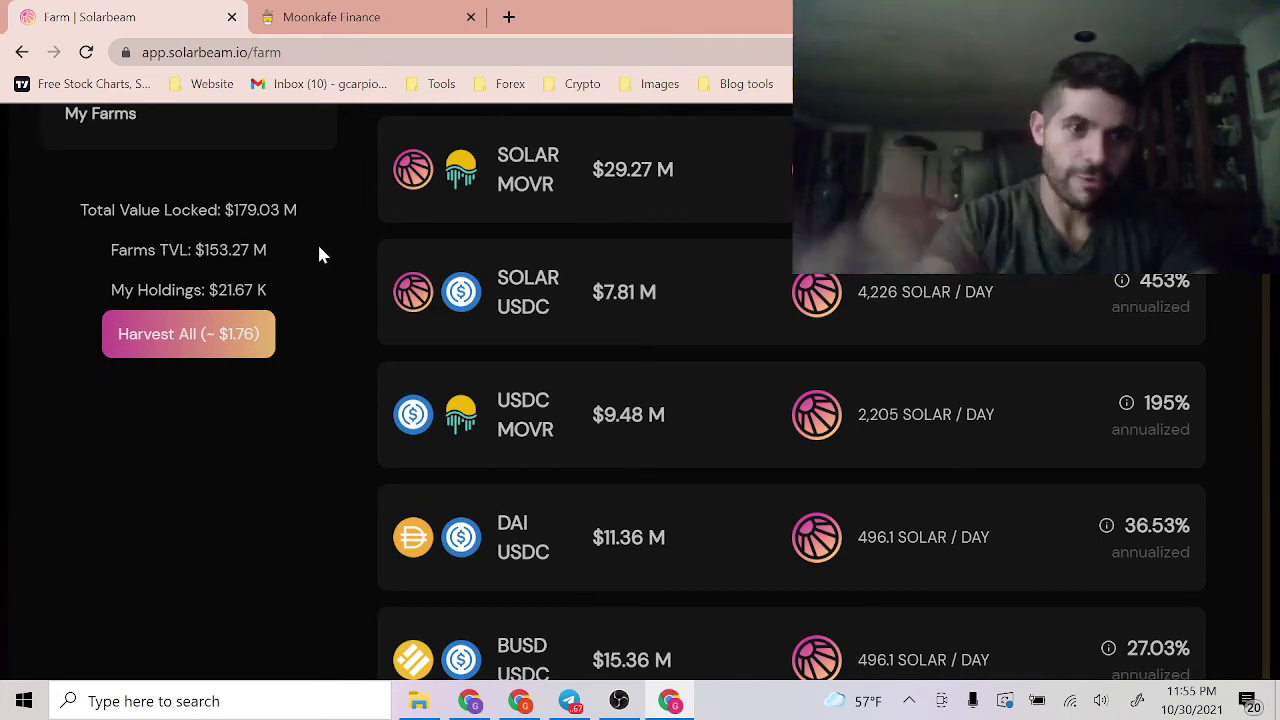
Review Moonkafe's home page statistics and deposits, and open its Espresso vaults page
left_click(325, 12)
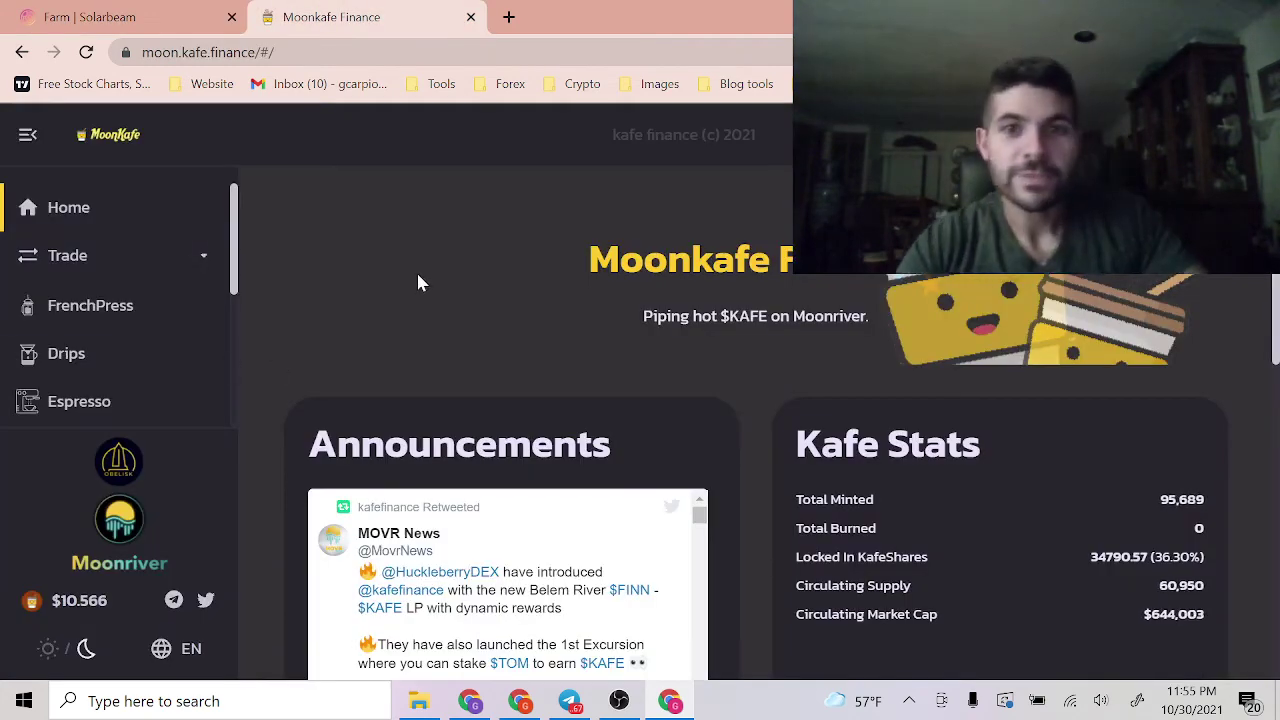
scroll(417, 280, "down", 4)
scroll(390, 462, "down", 2)
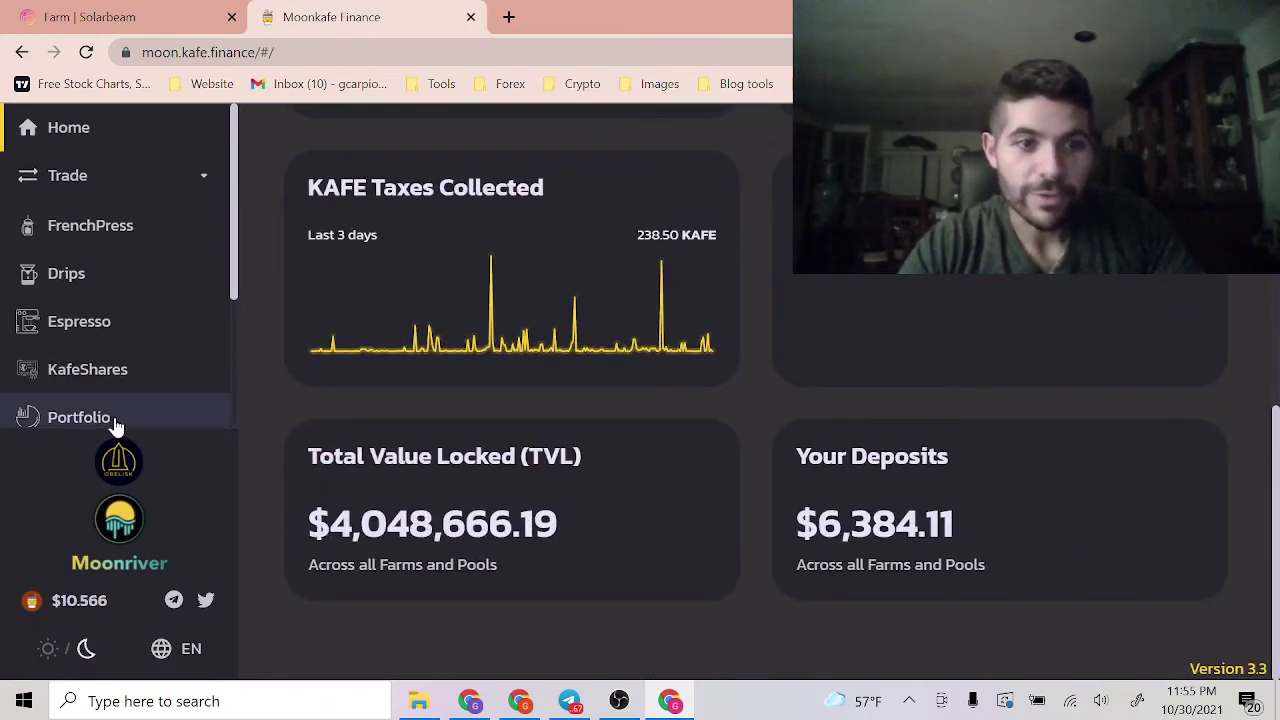
left_click(62, 127)
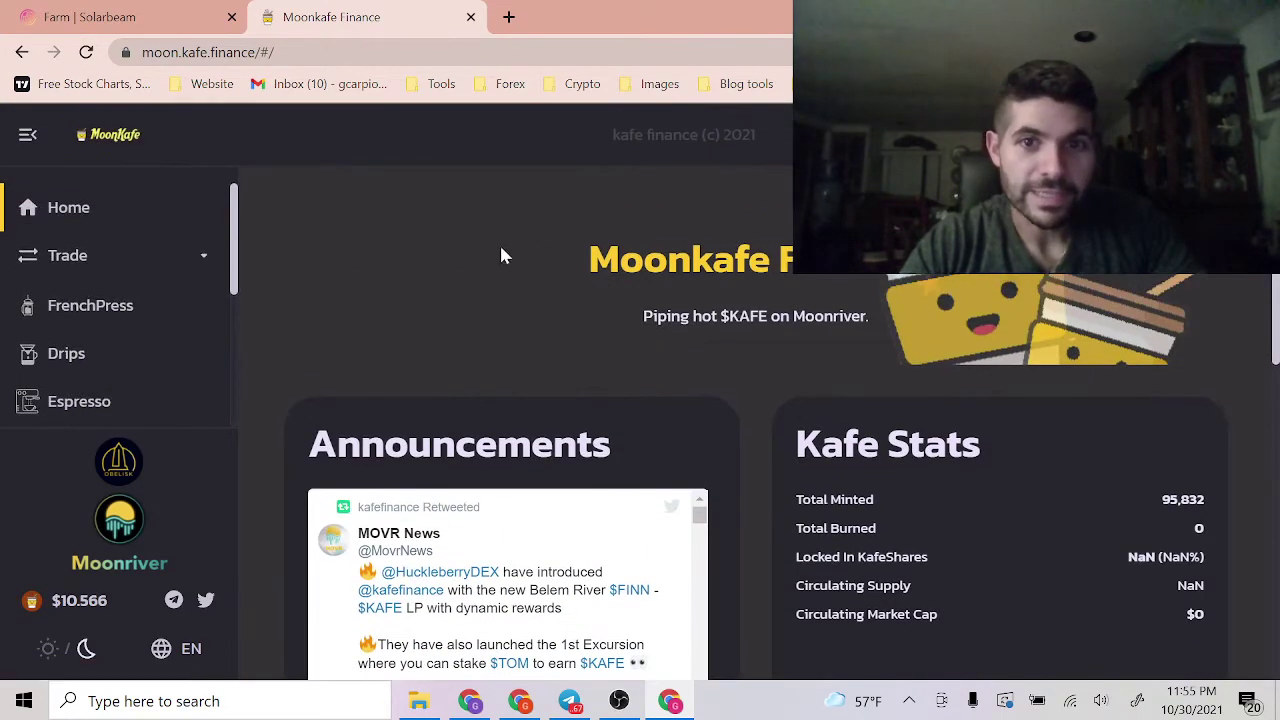
scroll(485, 279, "down", 2)
scroll(134, 261, "down", 1)
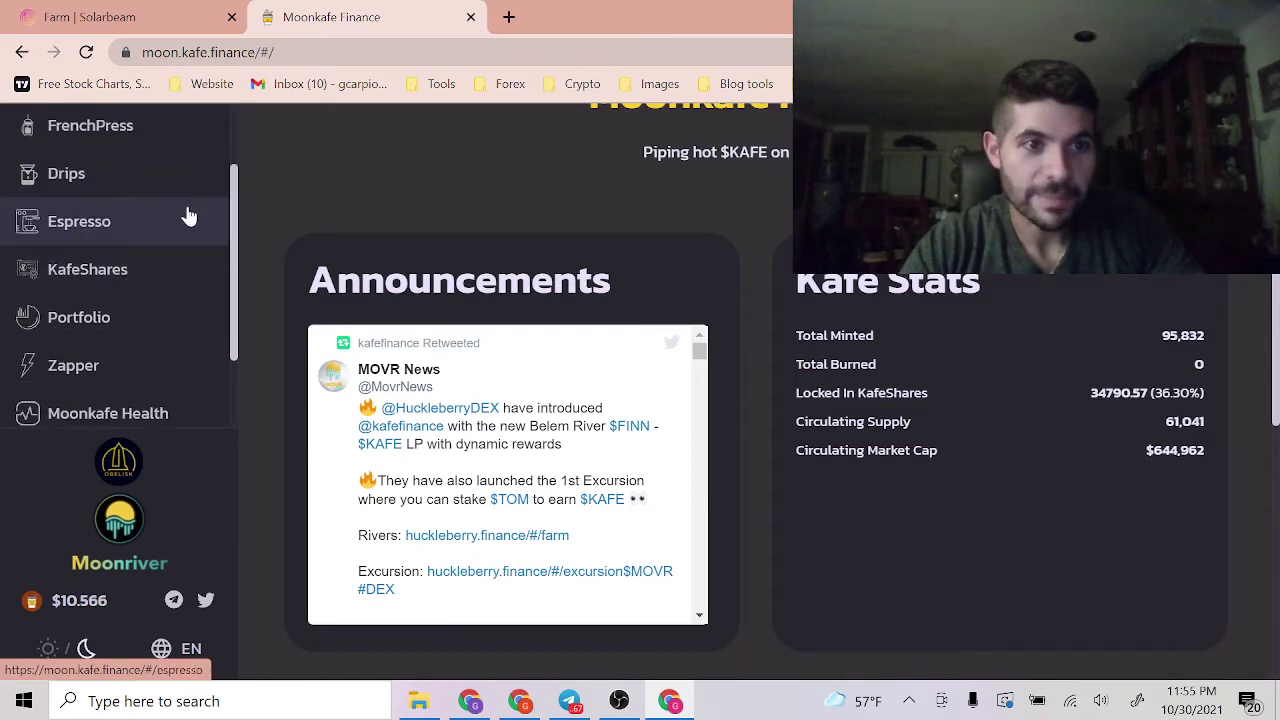
left_click(160, 221)
Find the SOLAR-RIB farm in Solarbeam's farm list and check its annualized return
left_click(170, 24)
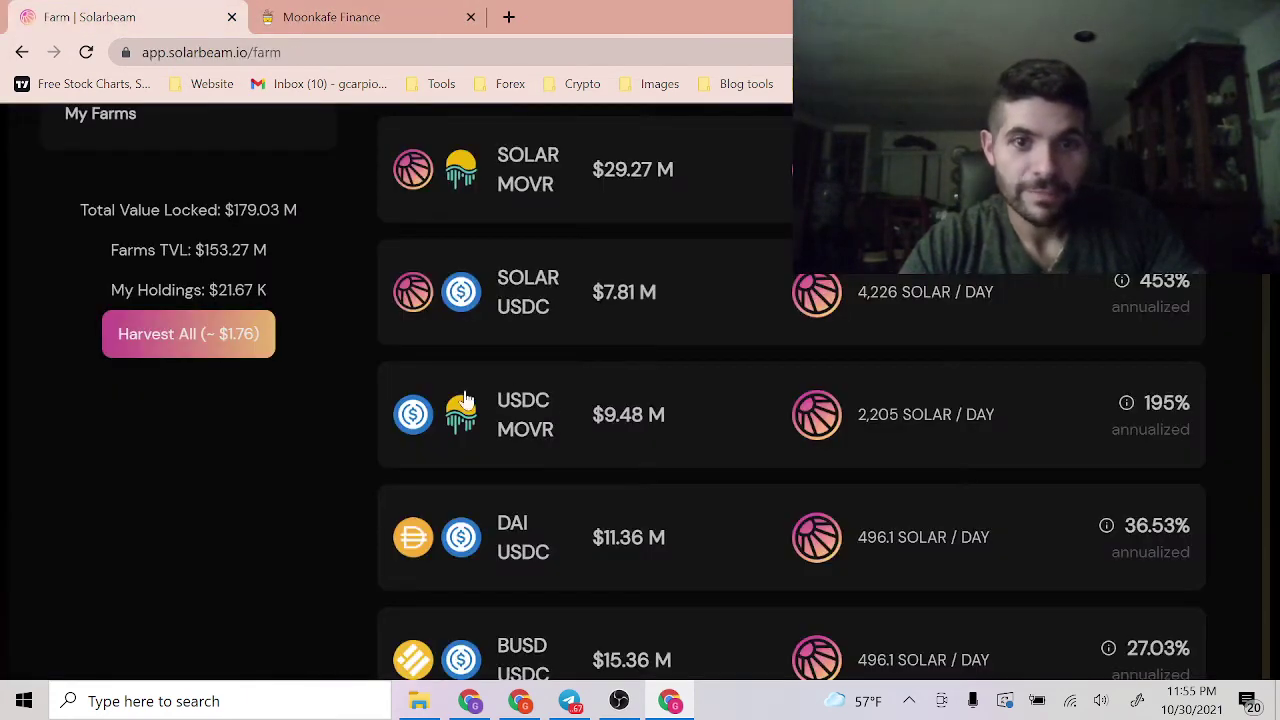
scroll(283, 454, "down", 8)
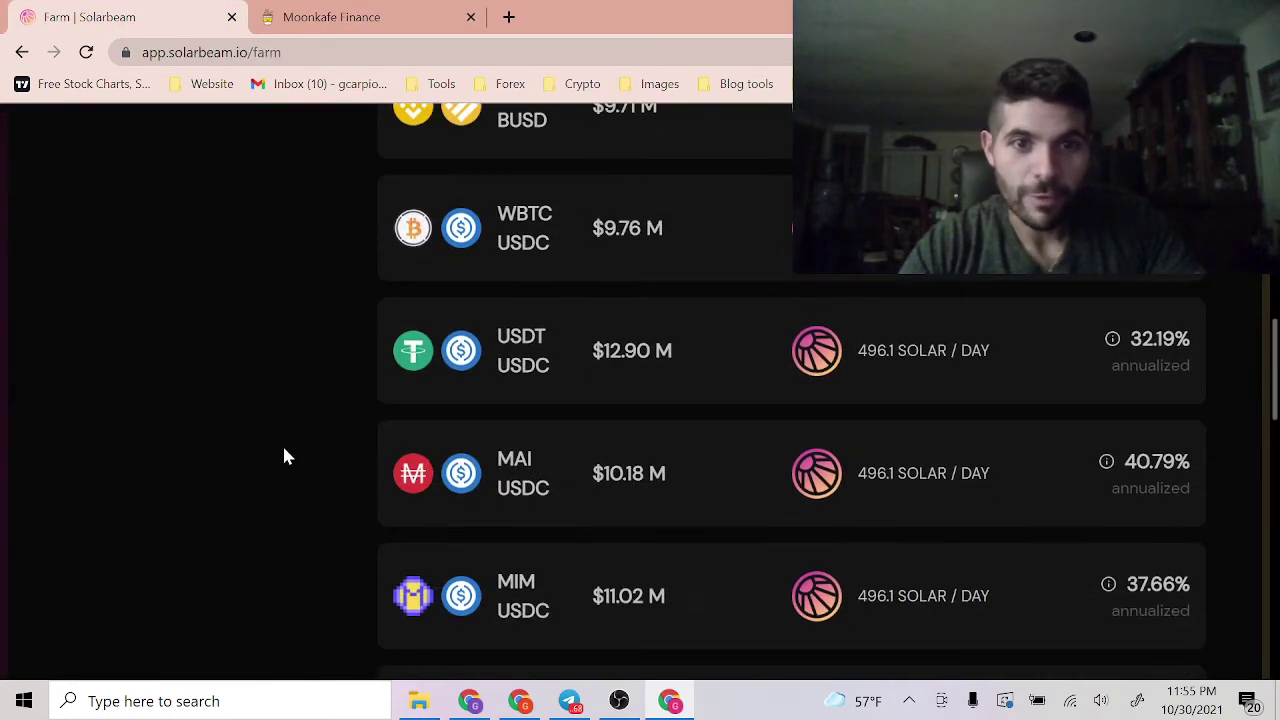
scroll(284, 456, "down", 8)
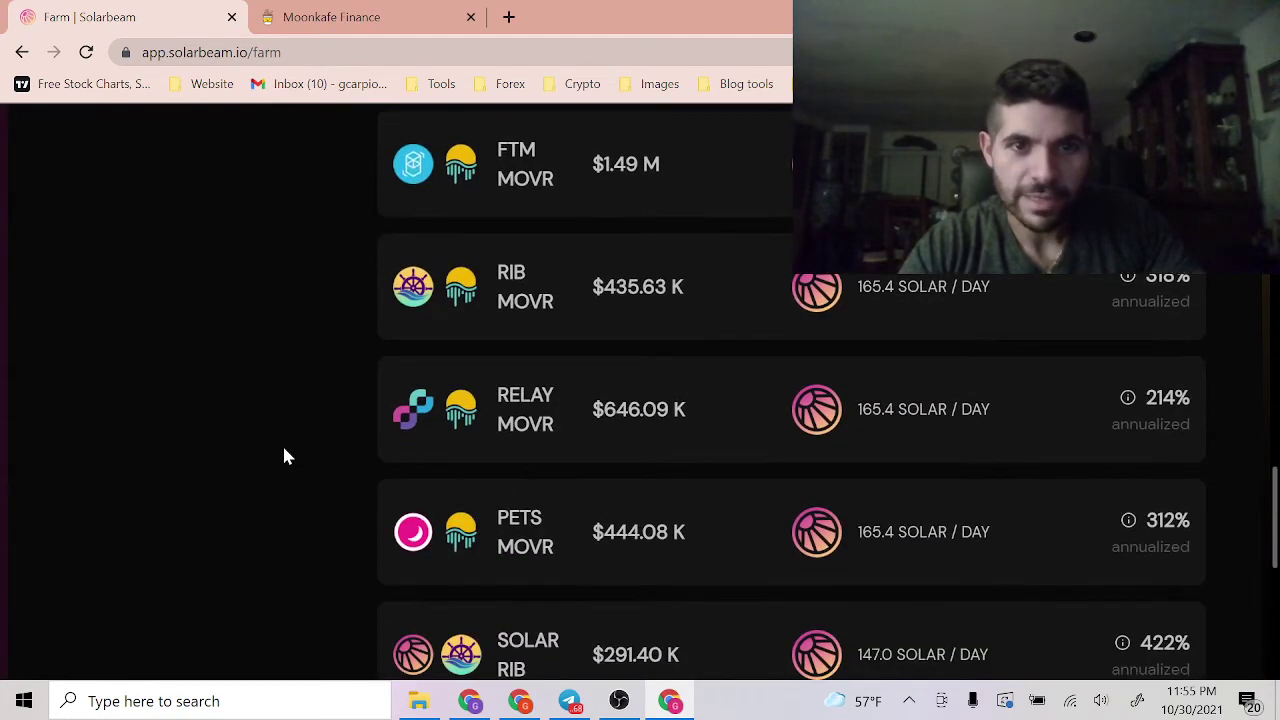
scroll(284, 456, "down", 3)
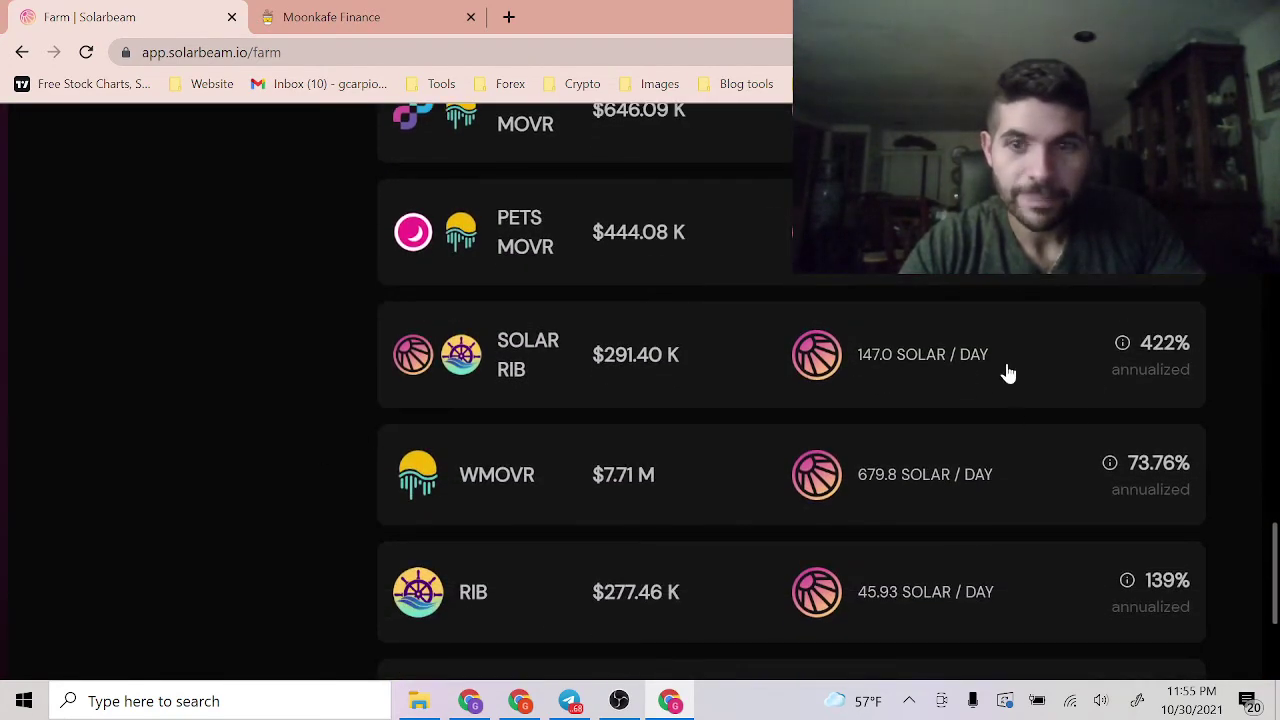
Show Moonkafe's Solarbeam Espresso vaults and examine the RIB-SOLAR SOLARLP vault's compound APY and deposit details
left_click(318, 12)
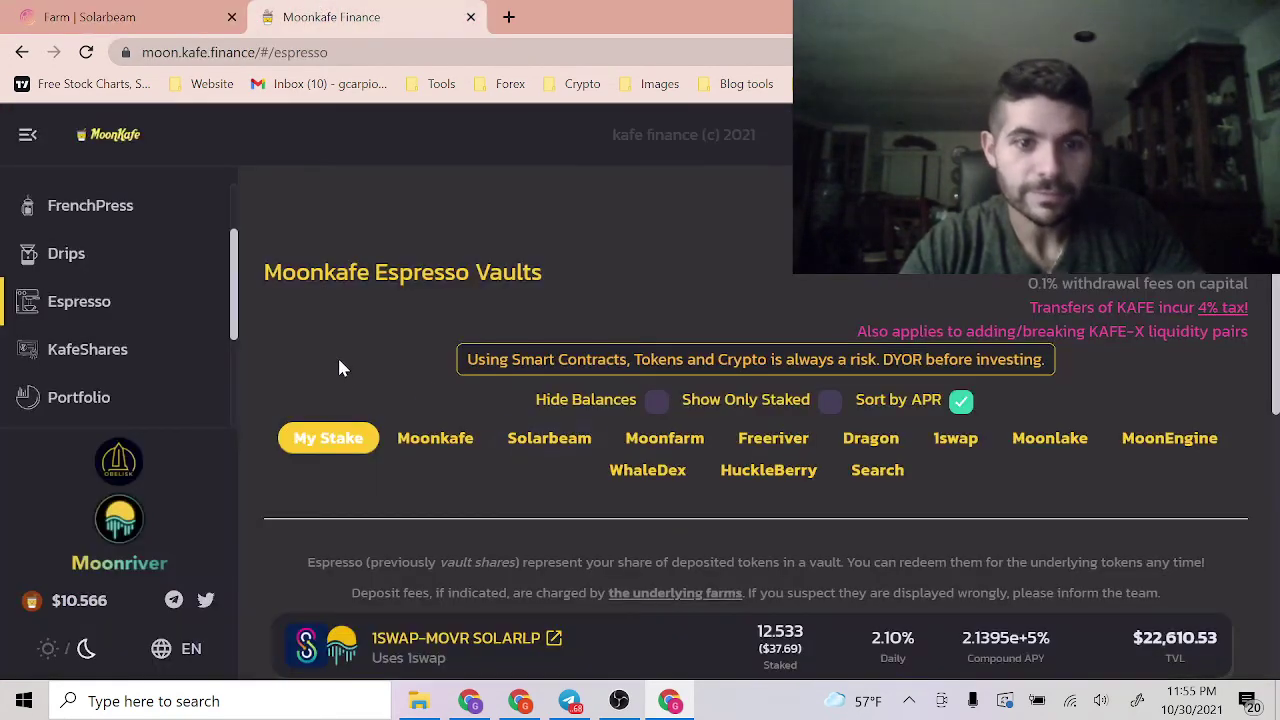
scroll(342, 365, "down", 1)
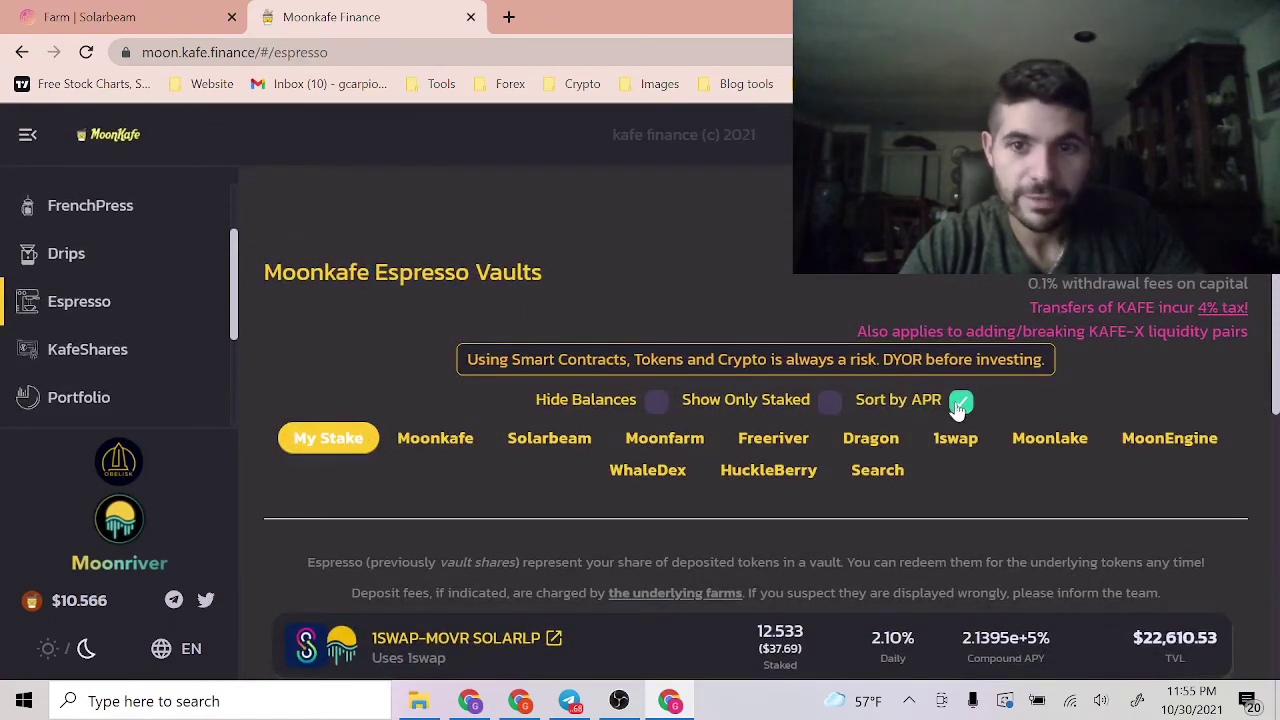
left_click(568, 446)
scroll(430, 450, "down", 4)
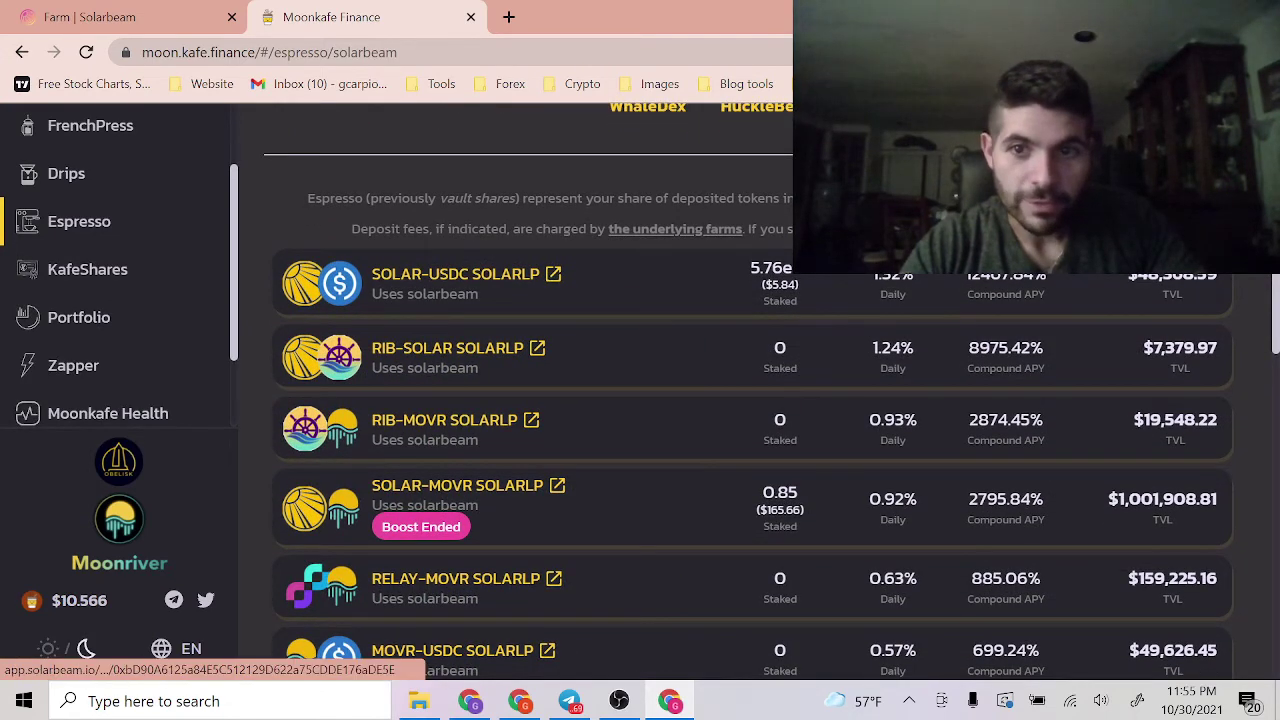
left_click_drag(968, 348, 1047, 357)
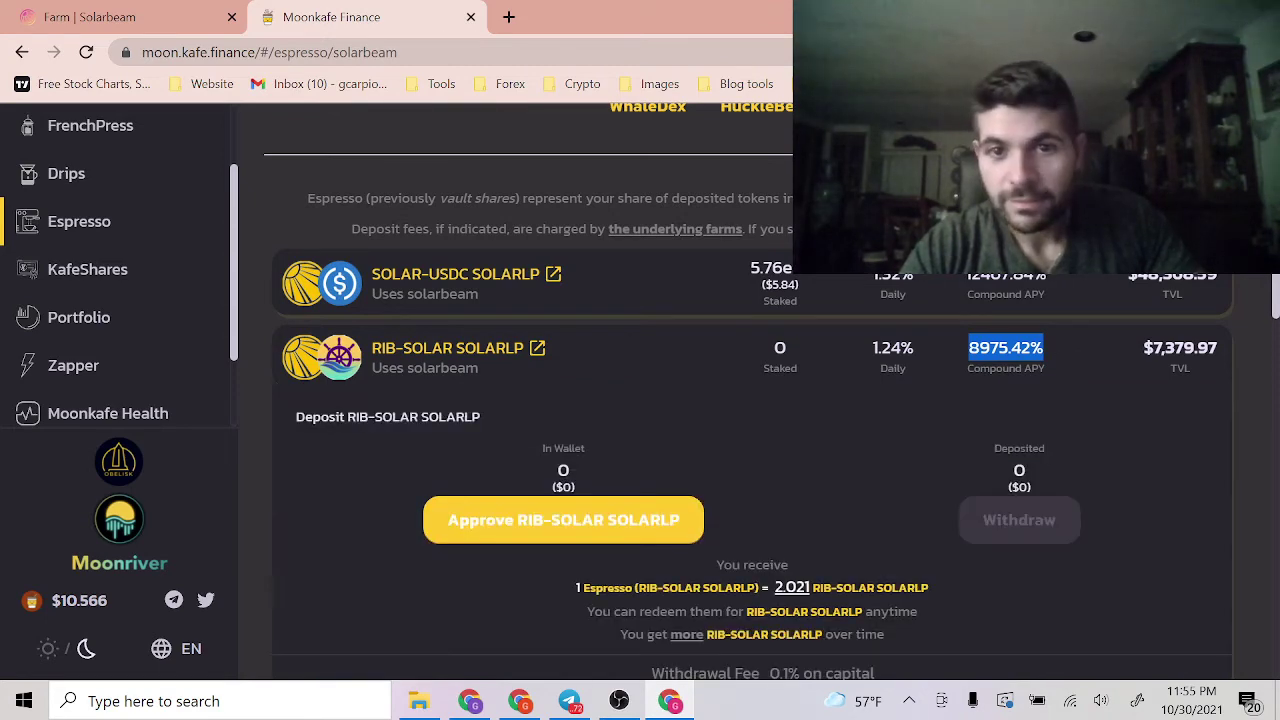
left_click(1047, 357)
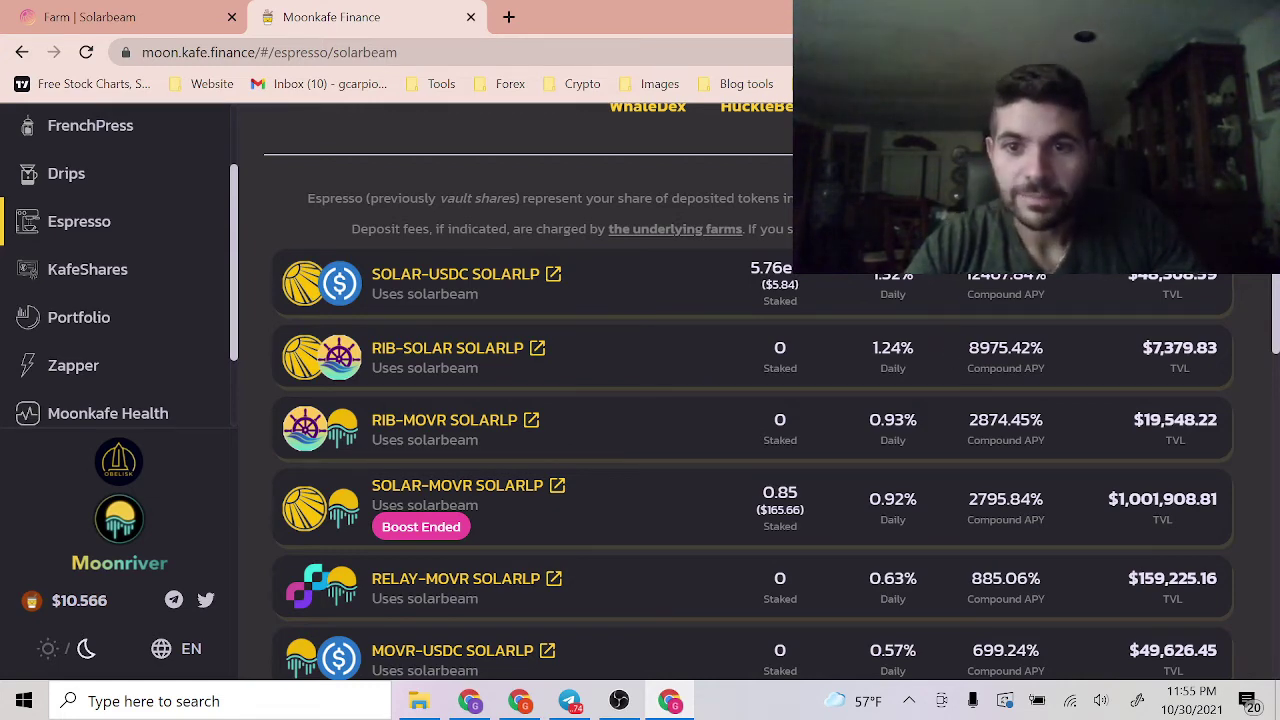
Return to Solarbeam and open the Add Liquidity form from the liquidity positions page
left_click(90, 17)
scroll(231, 517, "up", 15)
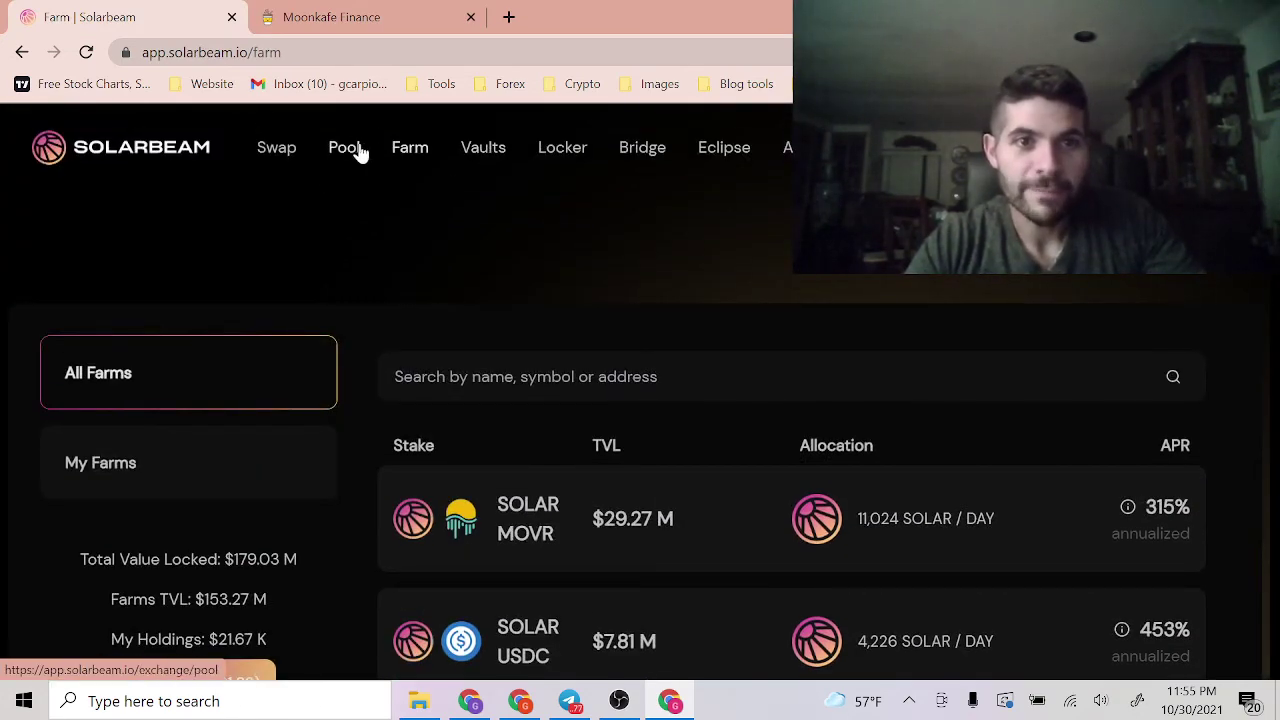
left_click(345, 148)
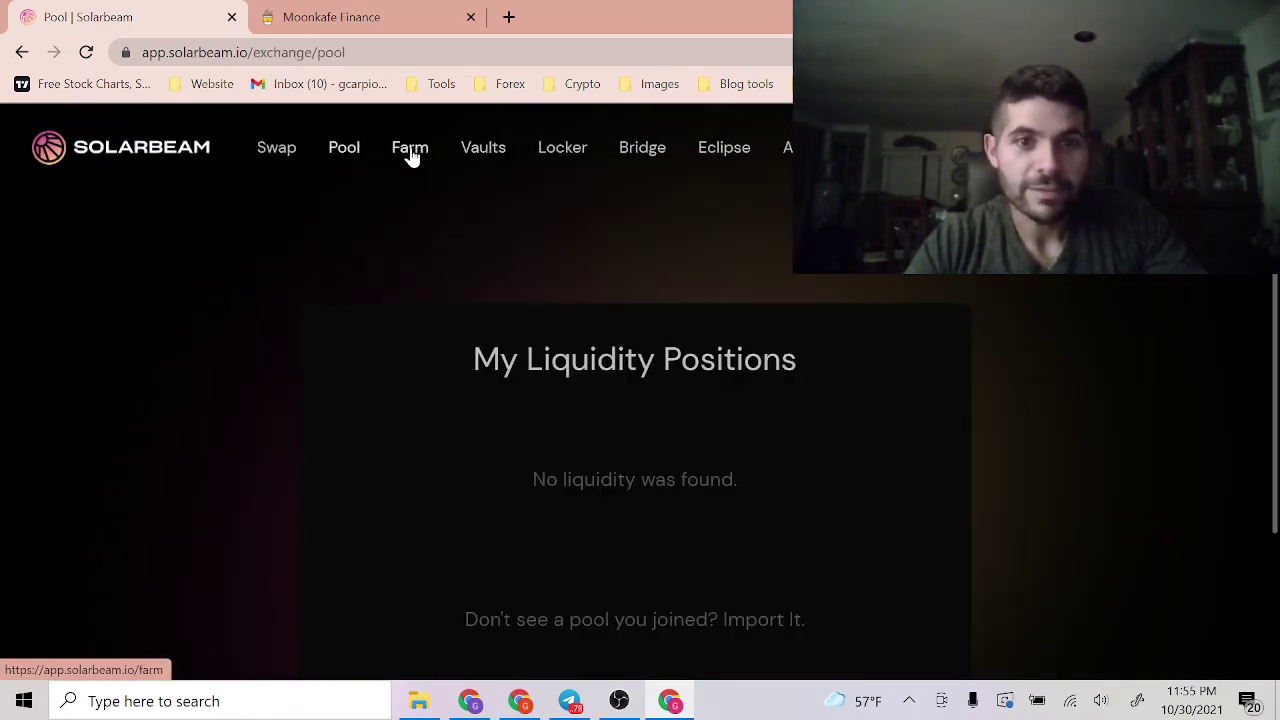
scroll(440, 386, "down", 2)
left_click(451, 549)
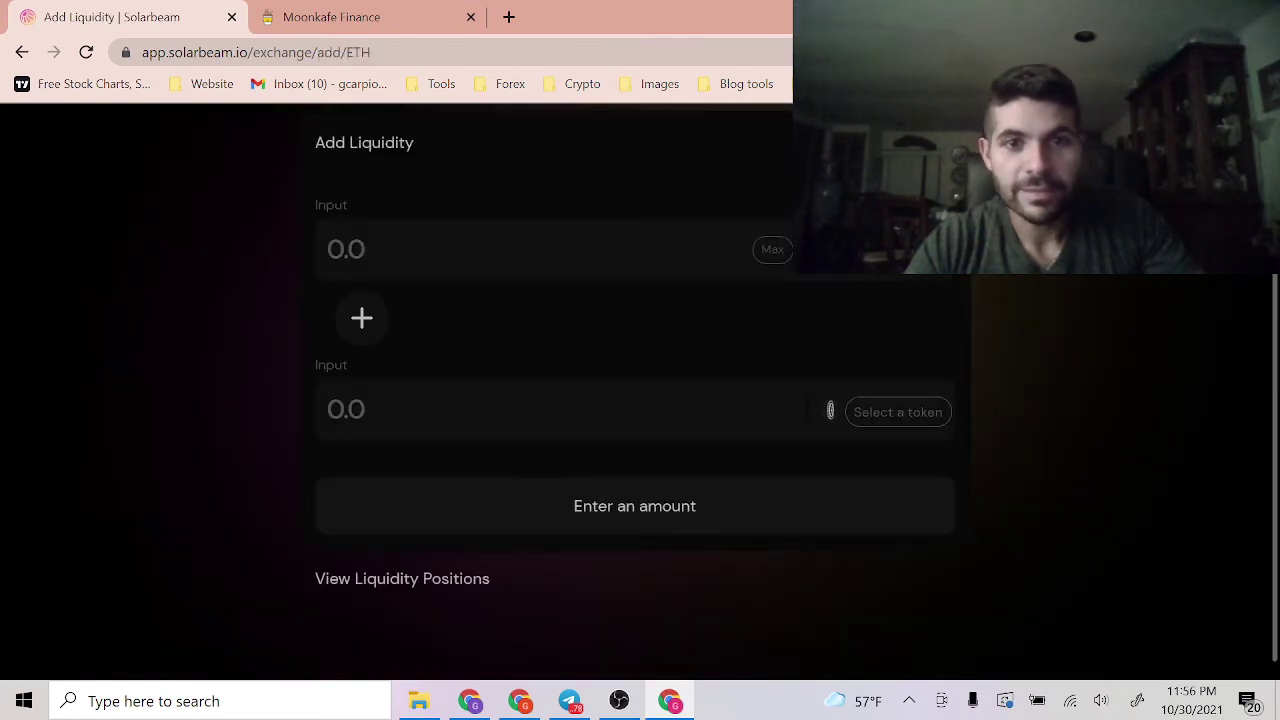
Set the liquidity pair to RIB as the first token and SOLAR as the second
left_click(893, 413)
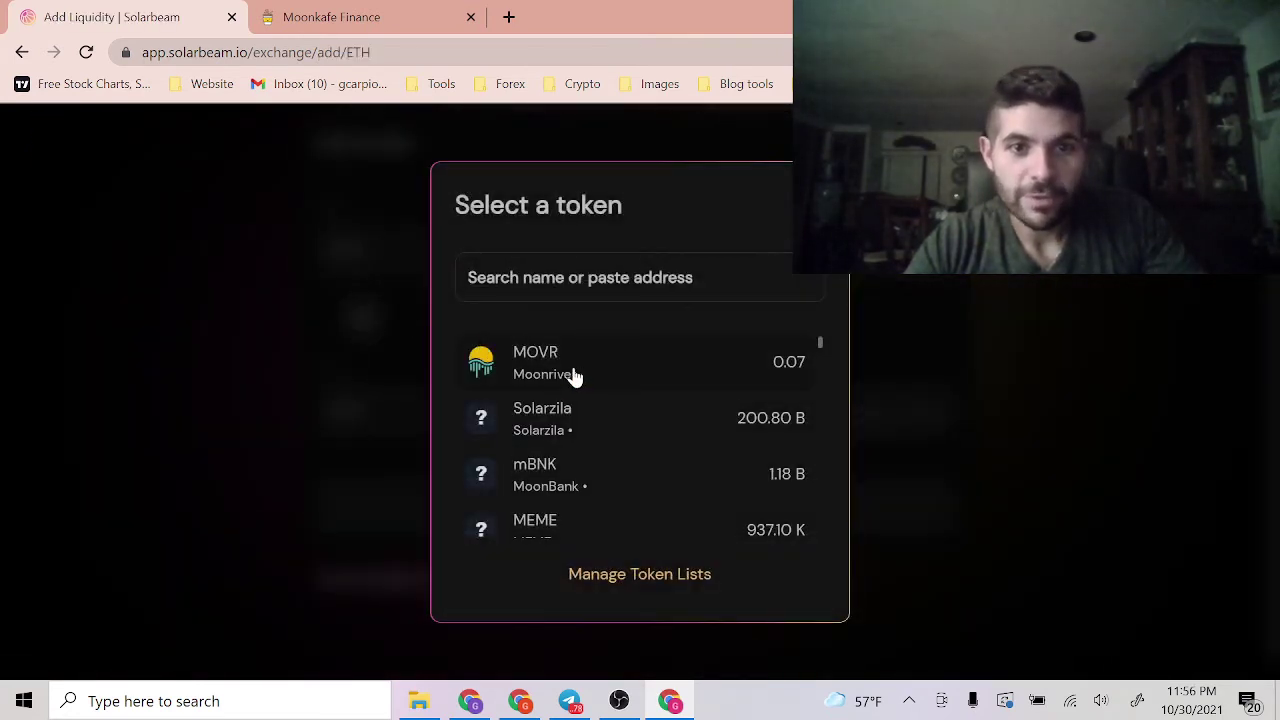
scroll(577, 370, "down", 3)
type("solar")
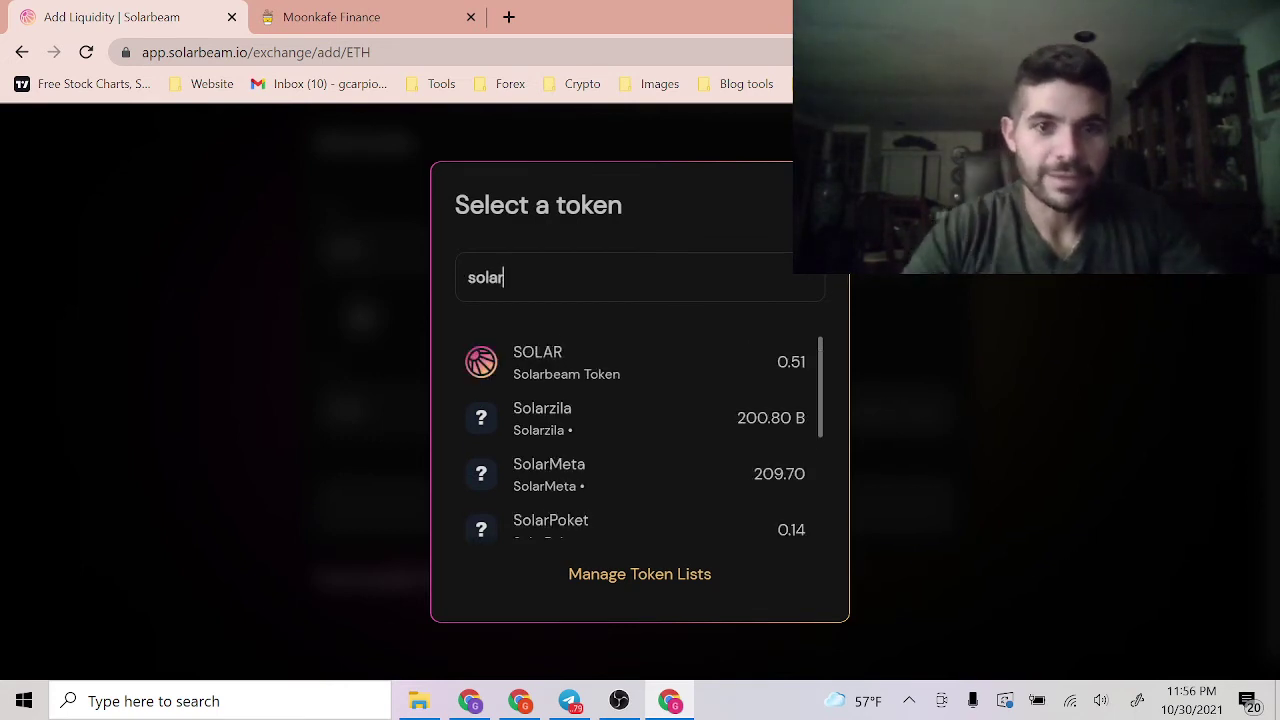
left_click(566, 354)
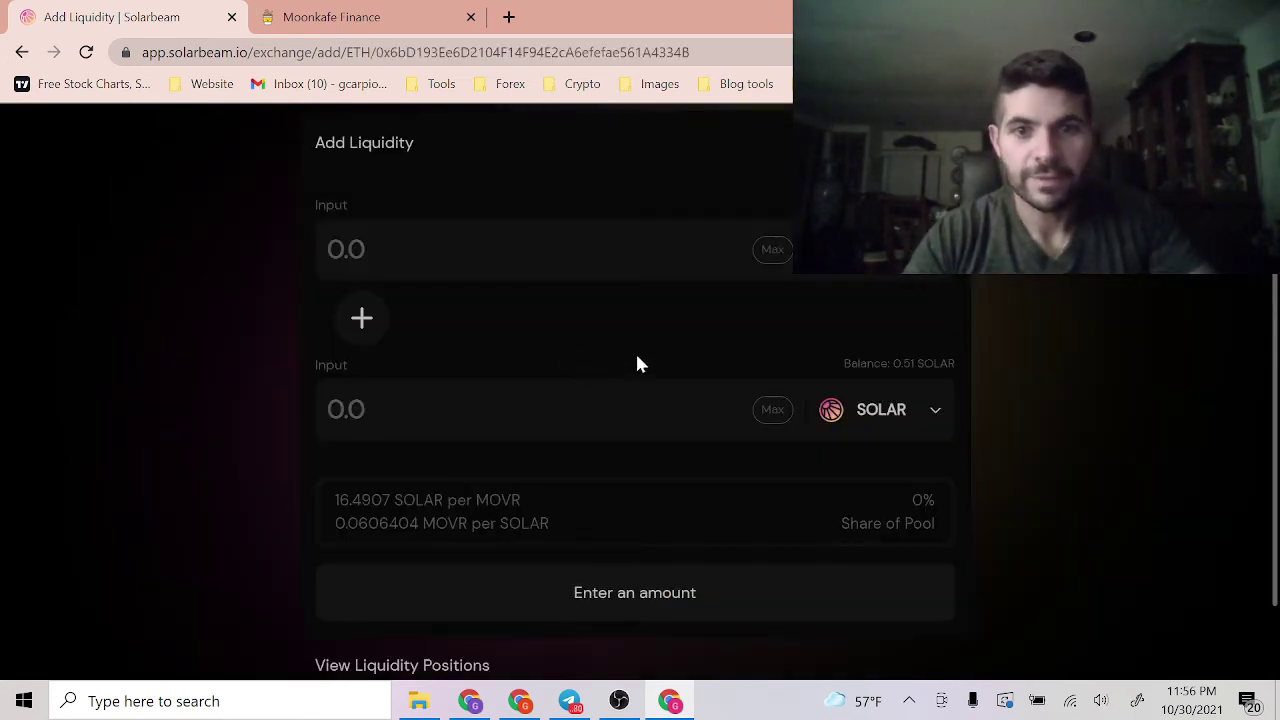
left_click(893, 249)
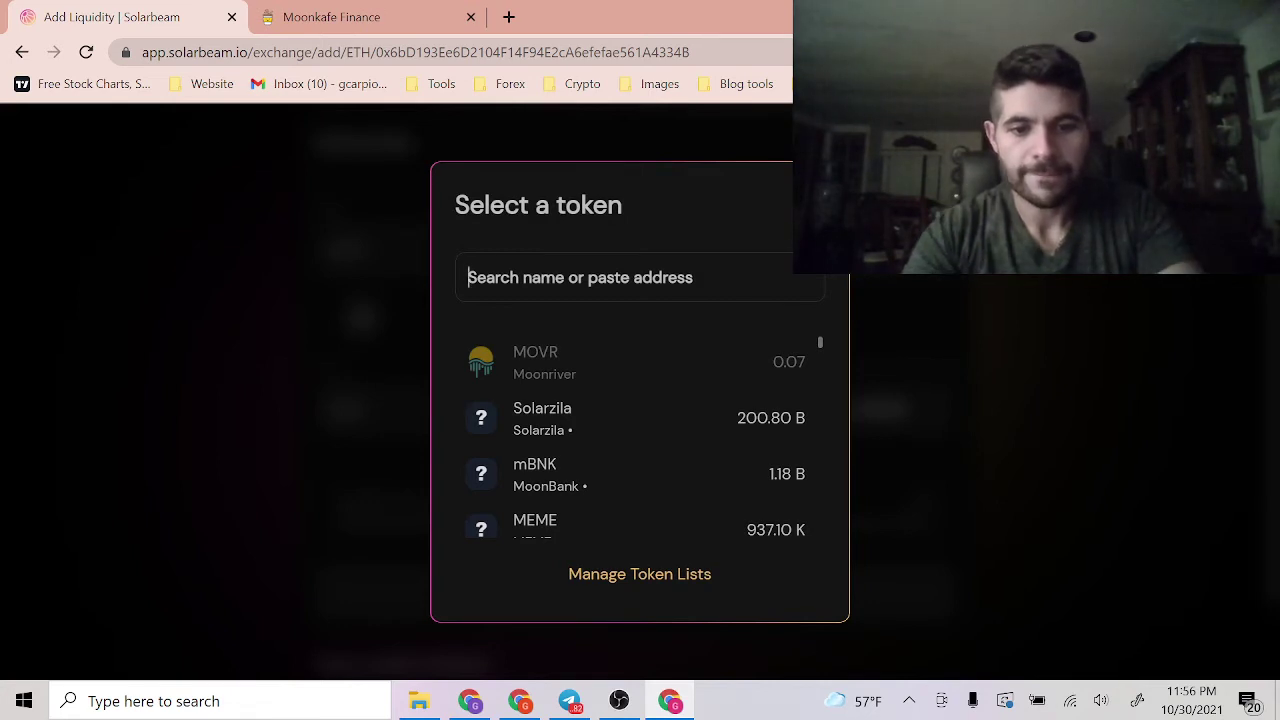
type("rib")
left_click(544, 362)
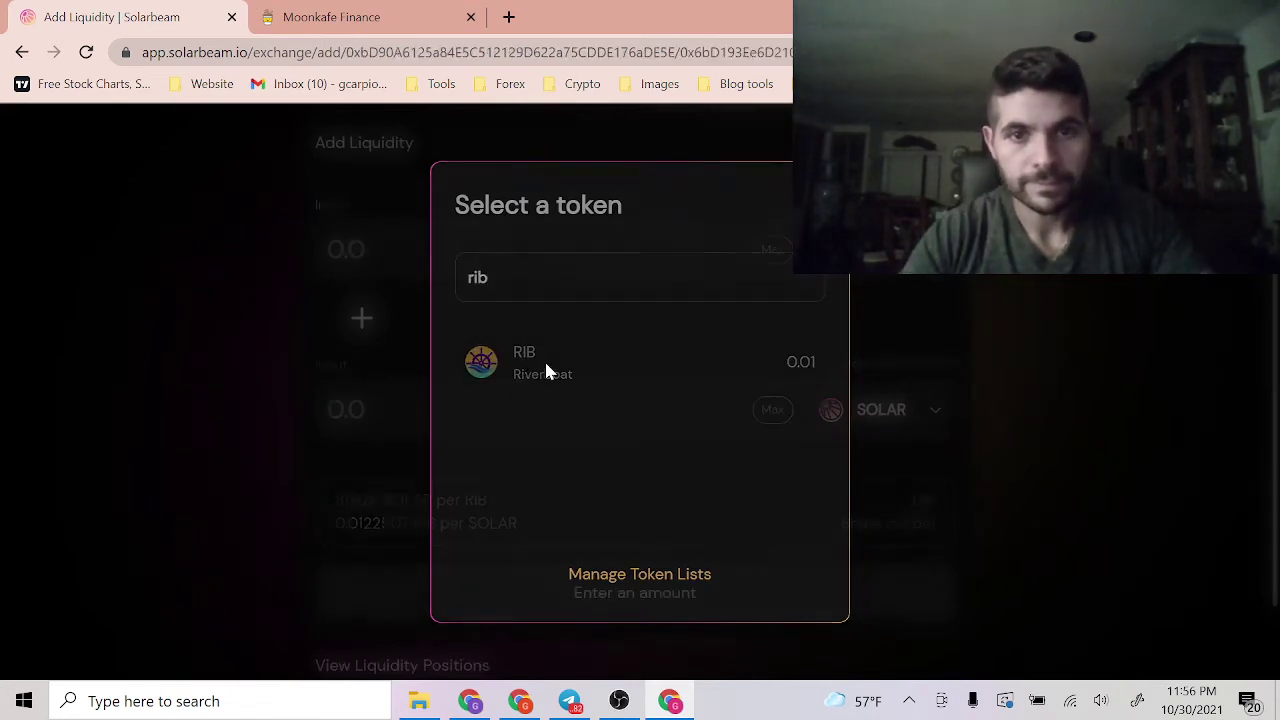
Supply the maximum RIB, 0.0061105, with 0.498787 SOLAR to the pool, approve the transaction in the wallet, and dismiss the submission notice
left_click(768, 252)
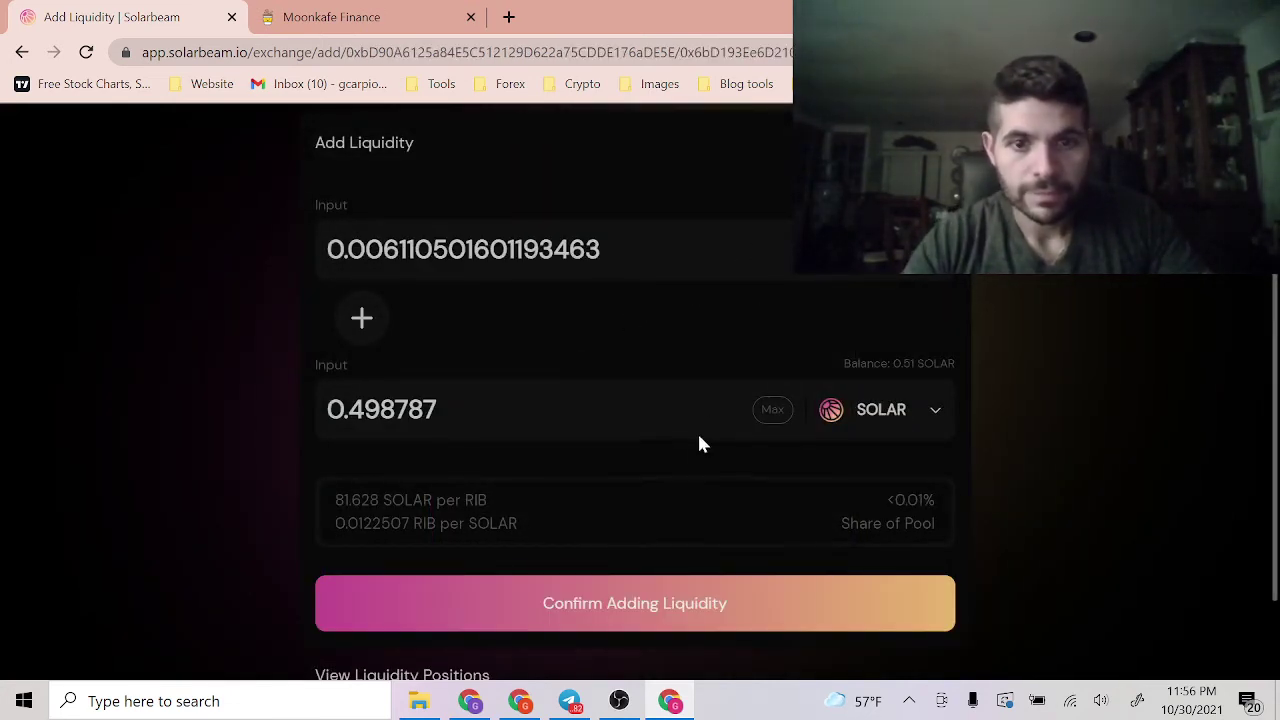
left_click(650, 595)
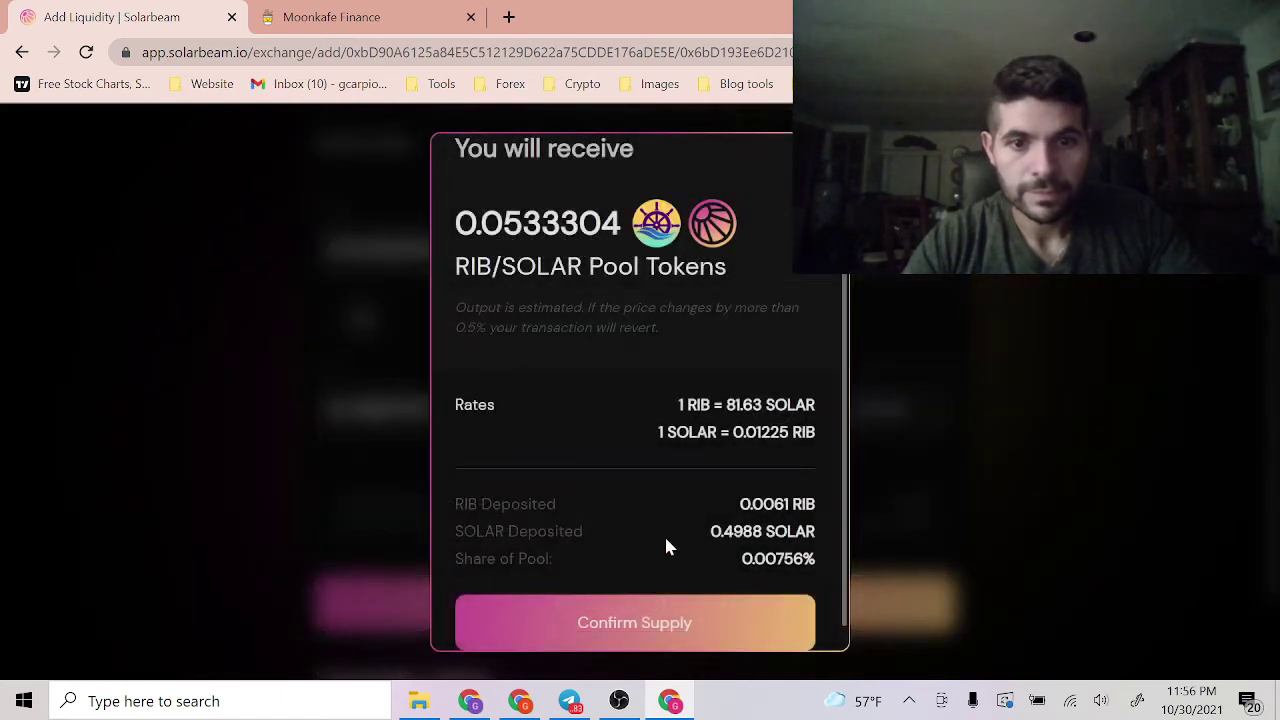
left_click(598, 633)
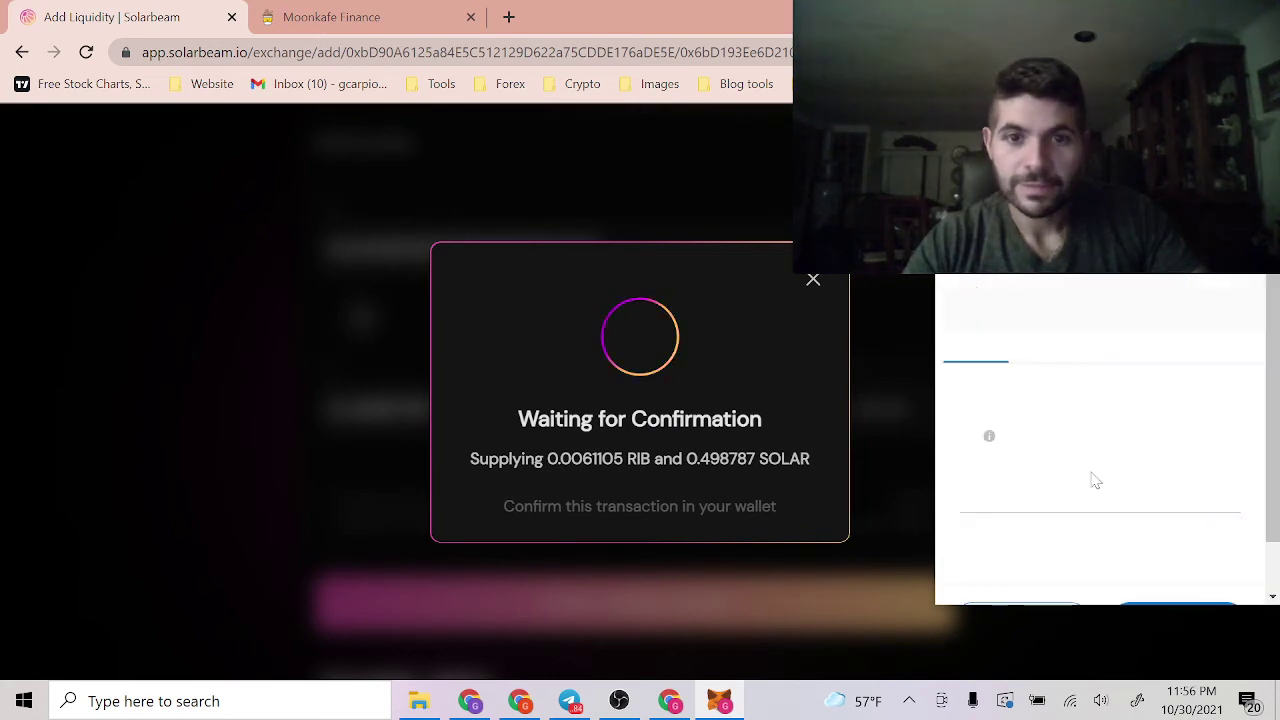
scroll(1068, 478, "down", 2)
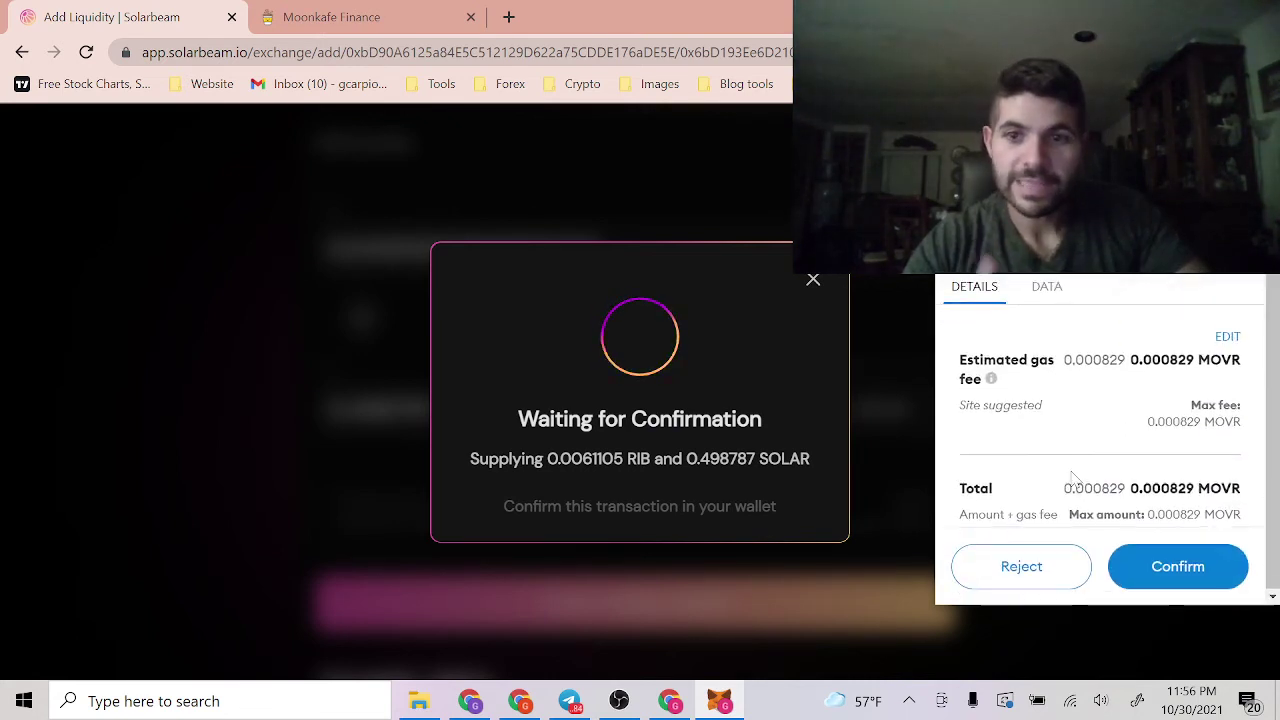
left_click(1180, 568)
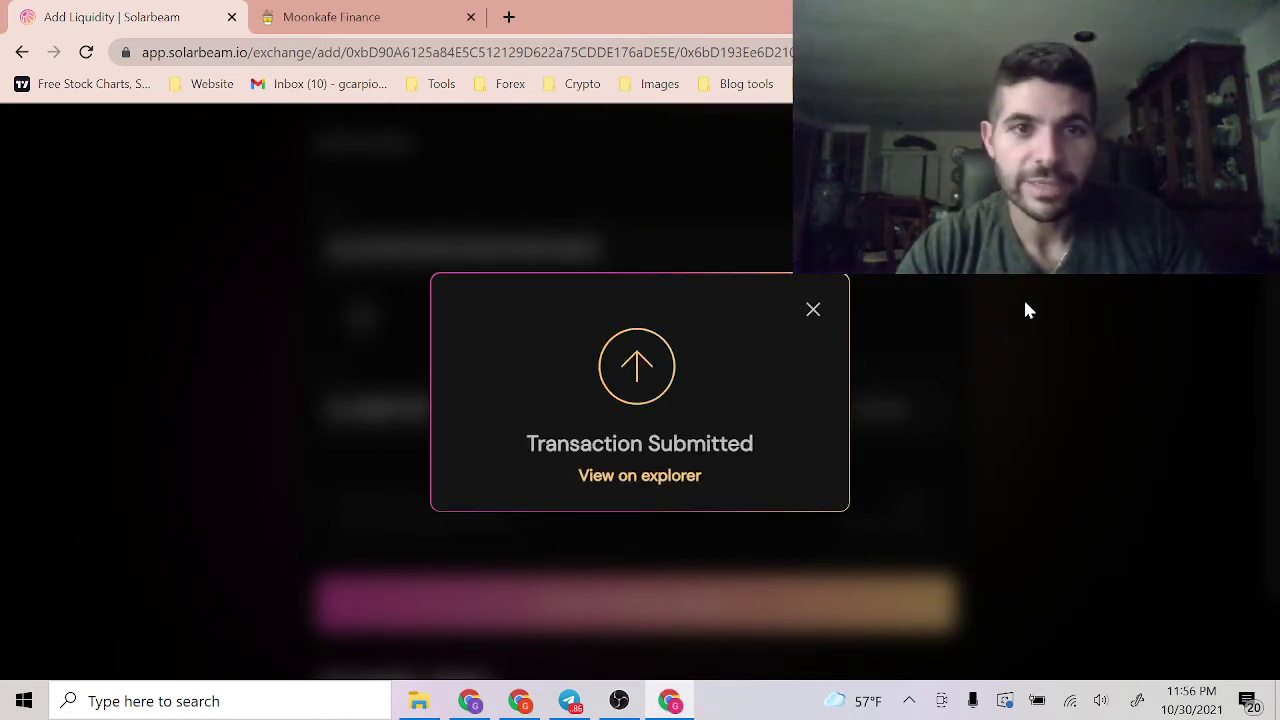
left_click(810, 309)
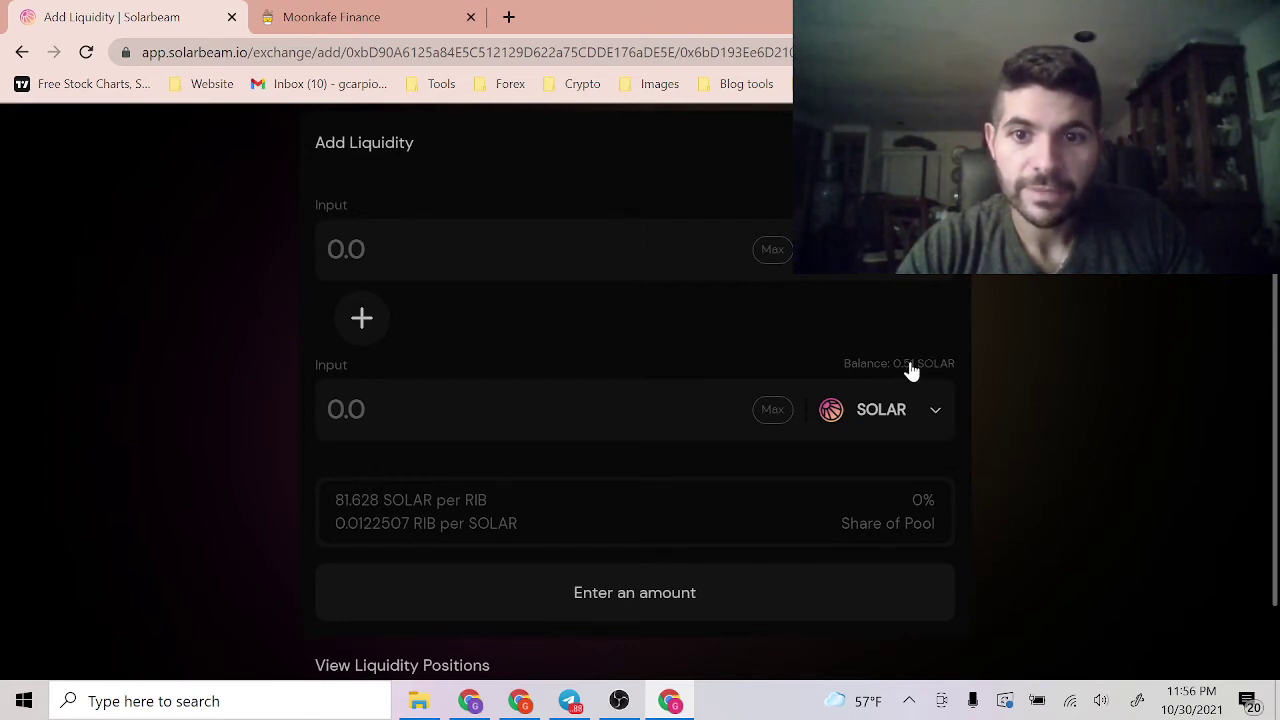
Check the Add Liquidity transaction in the wallet activity and review the SOLAR/RIB position's pool tokens and share
scroll(911, 371, "down", 1)
scroll(911, 371, "up", 1)
scroll(911, 371, "up", 1)
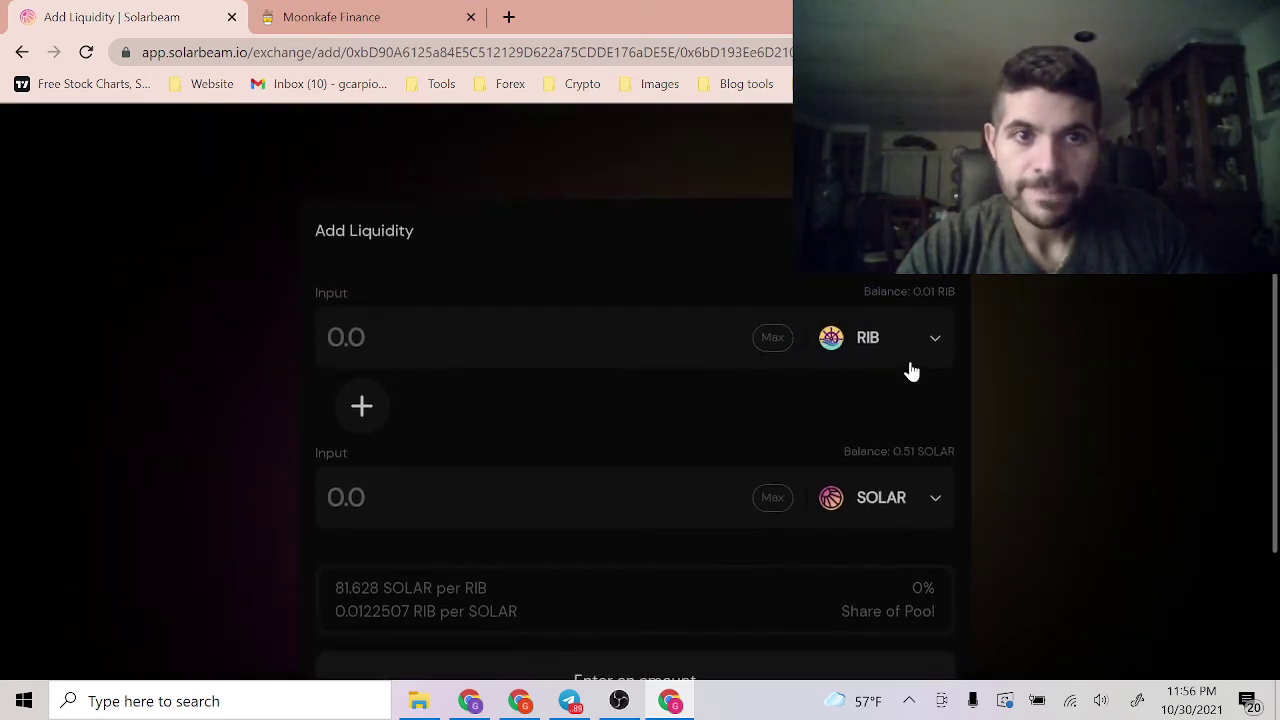
scroll(911, 371, "down", 1)
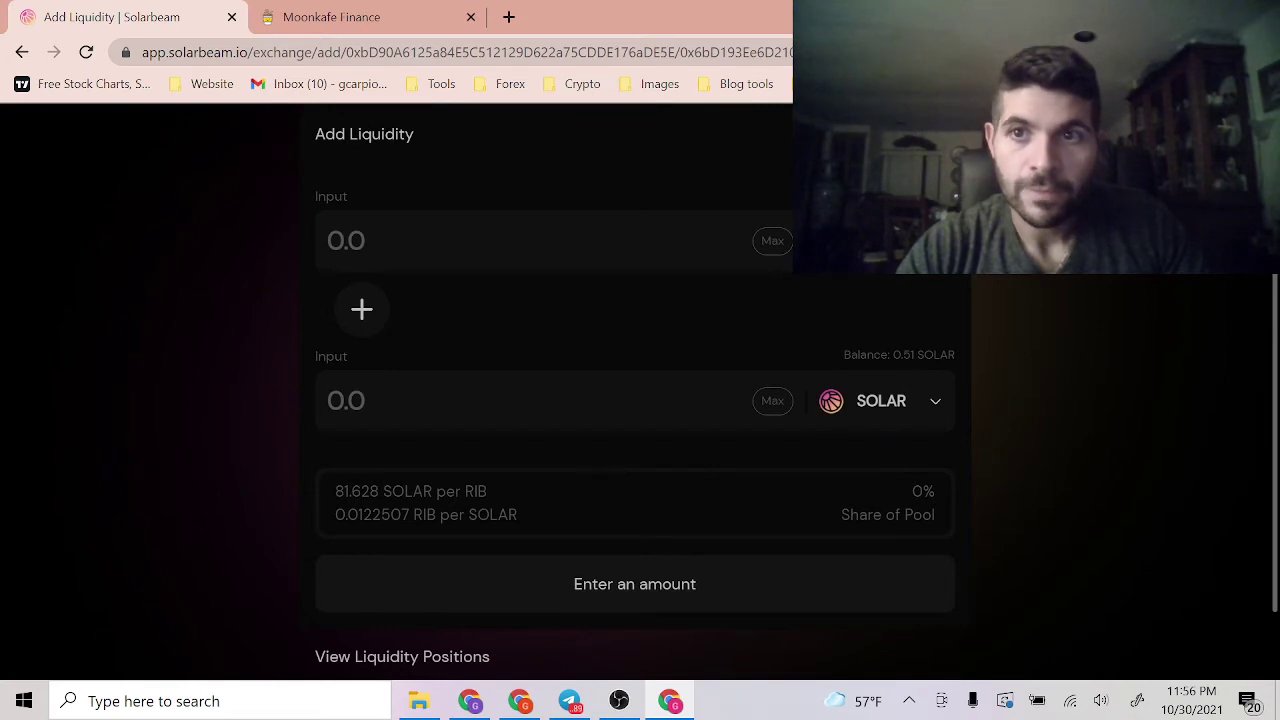
left_click(1105, 52)
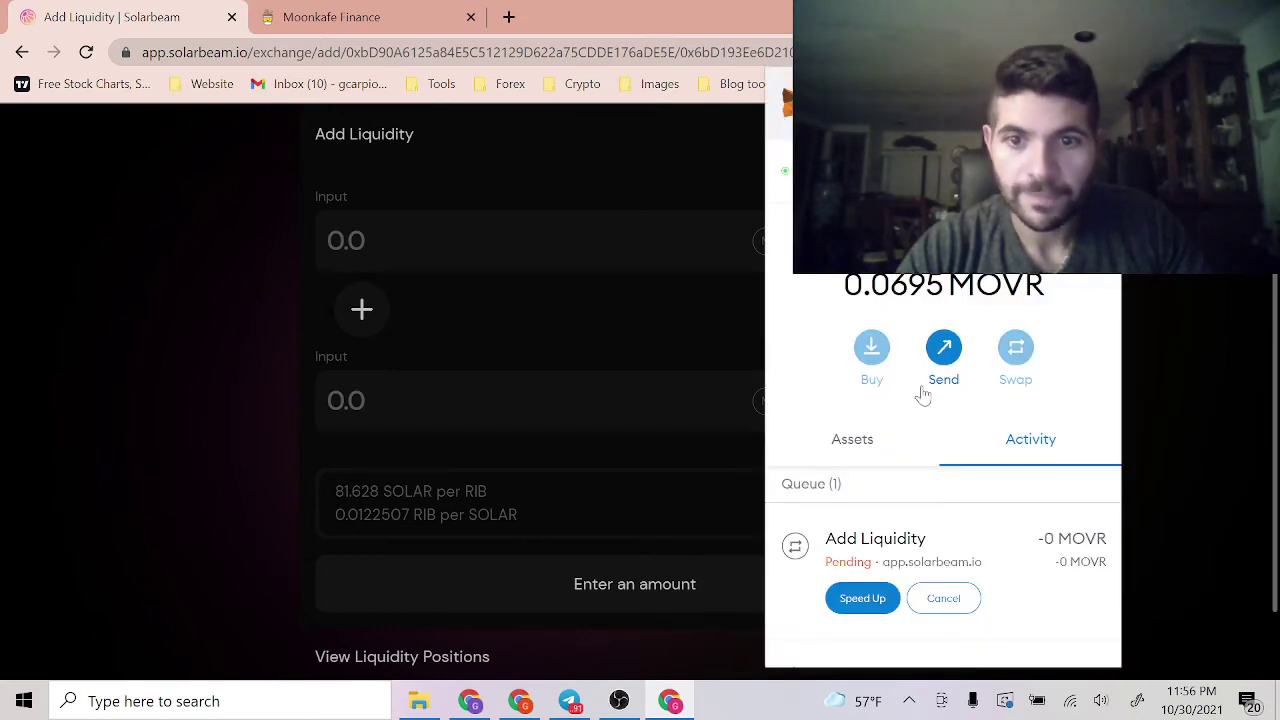
left_click(185, 279)
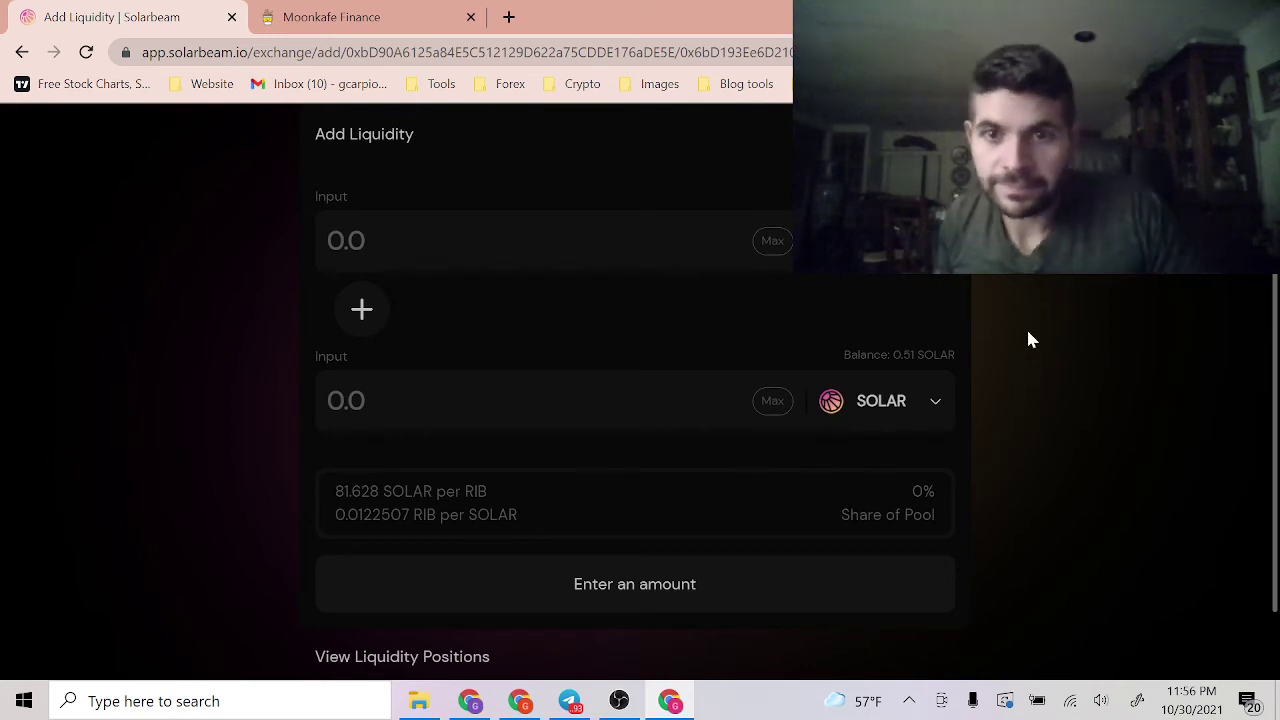
scroll(748, 273, "down", 1)
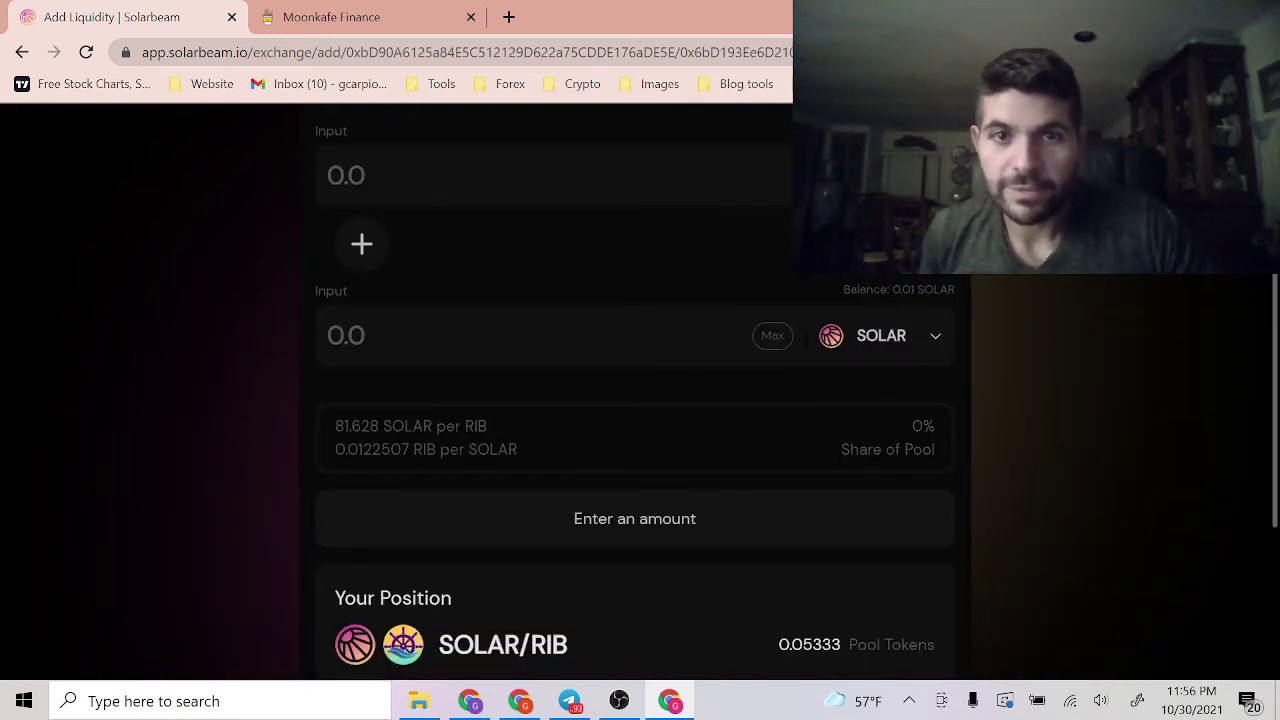
scroll(826, 289, "down", 3)
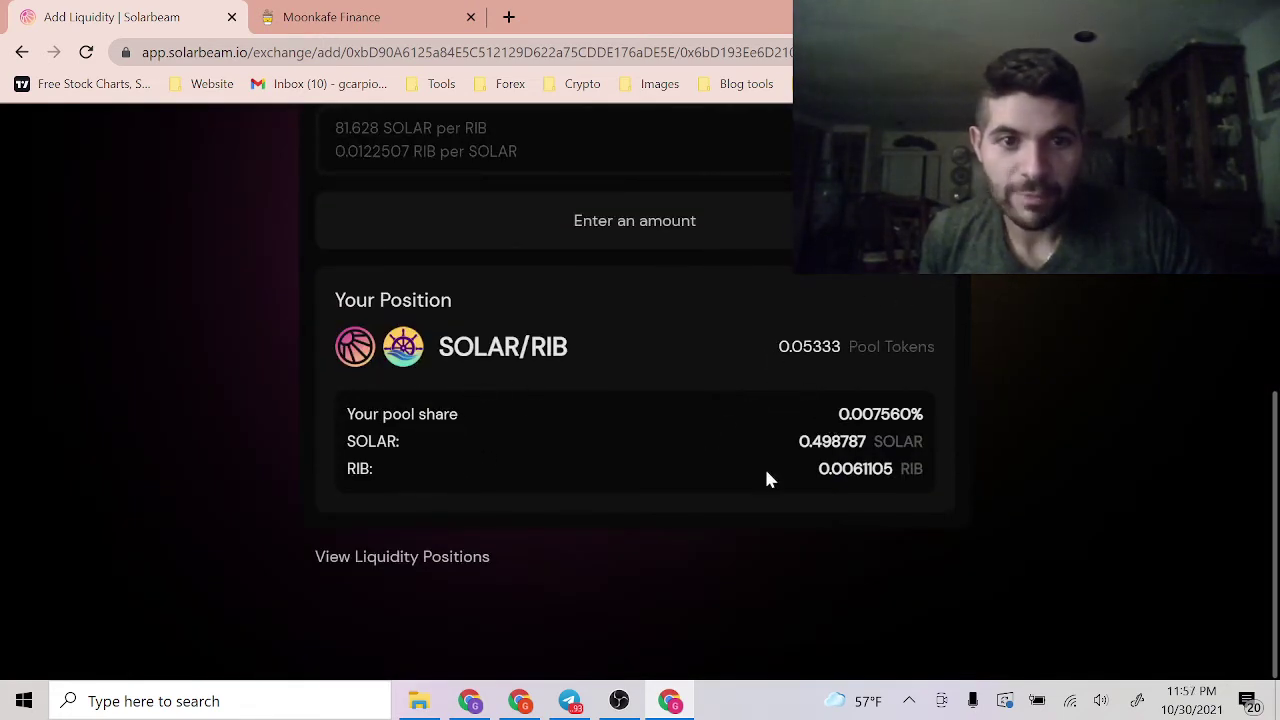
scroll(474, 436, "up", 5)
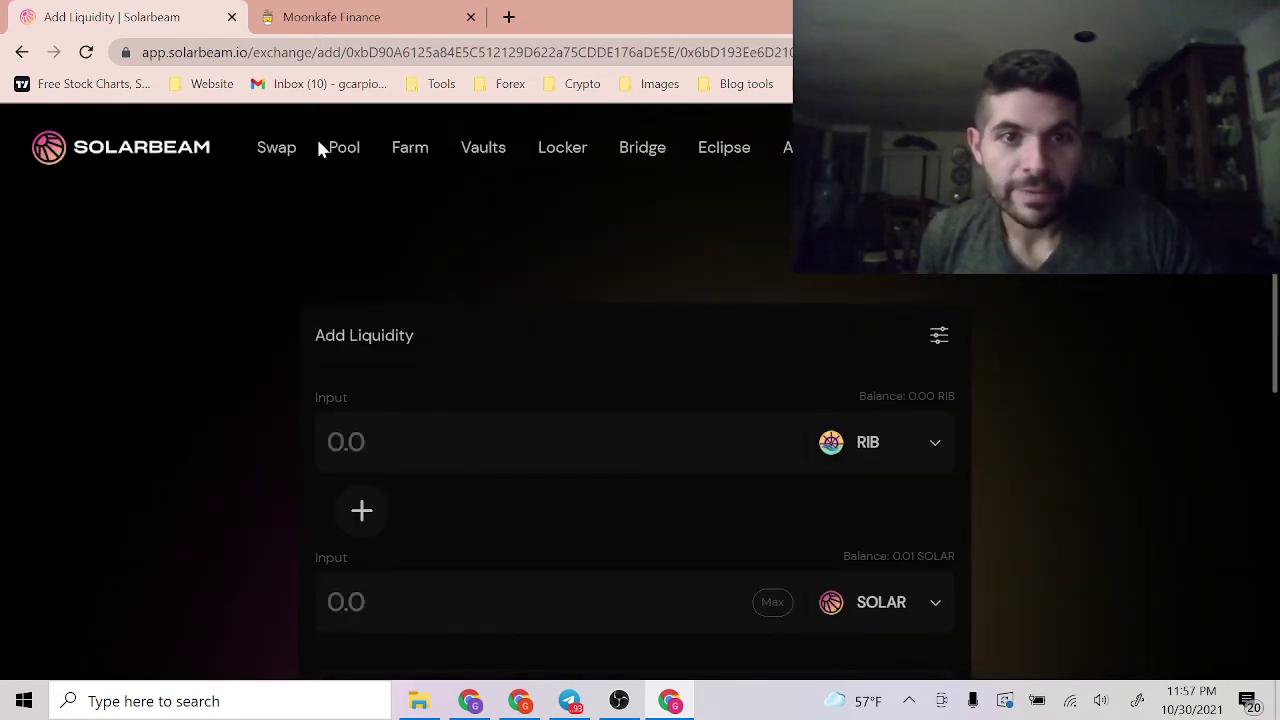
Switch to Moonkafe and browse the Moonkafe, Moonfarm and Freeriver Espresso vault lists, then return to the Solarbeam list
left_click(335, 20)
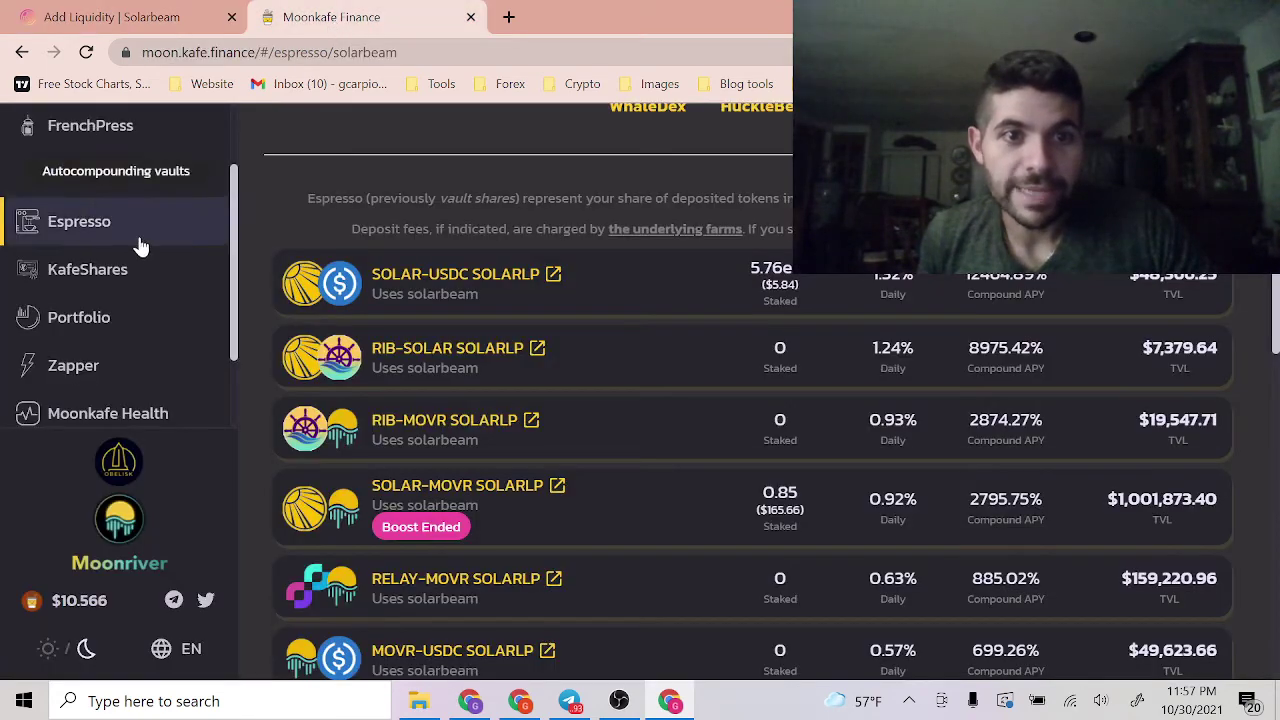
left_click(111, 17)
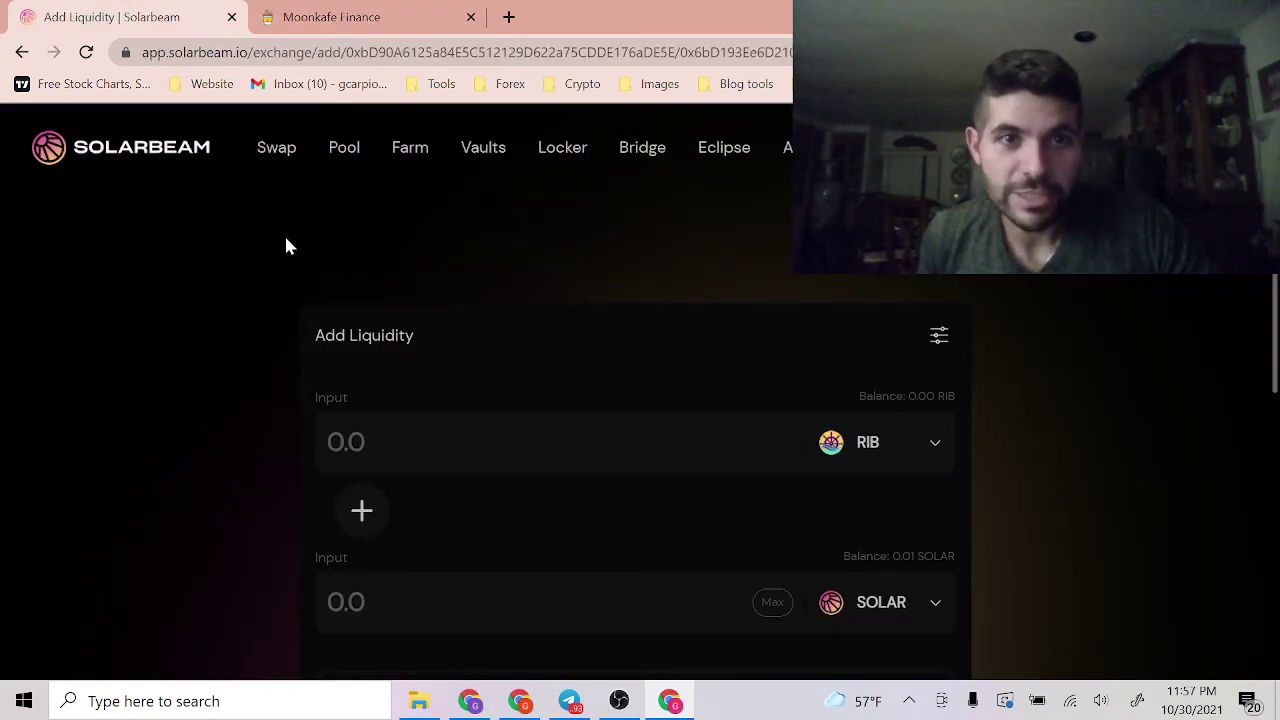
left_click(331, 17)
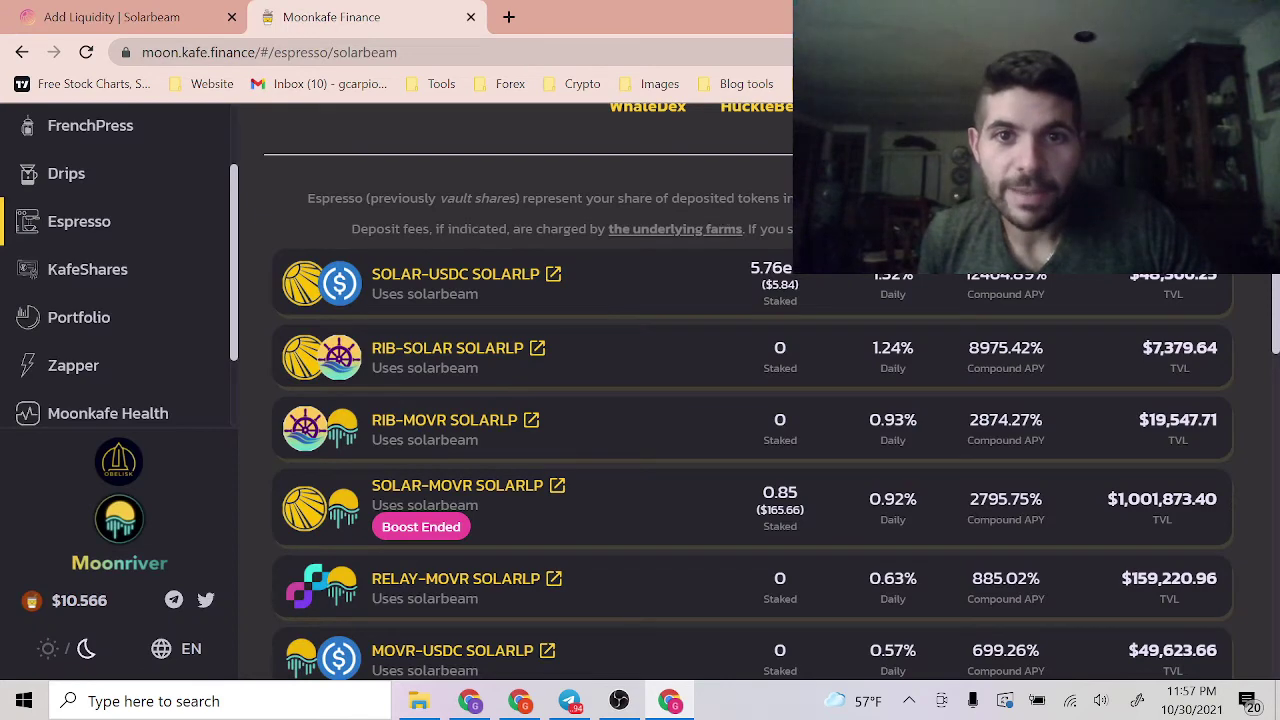
scroll(617, 330, "down", 2)
scroll(752, 395, "up", 6)
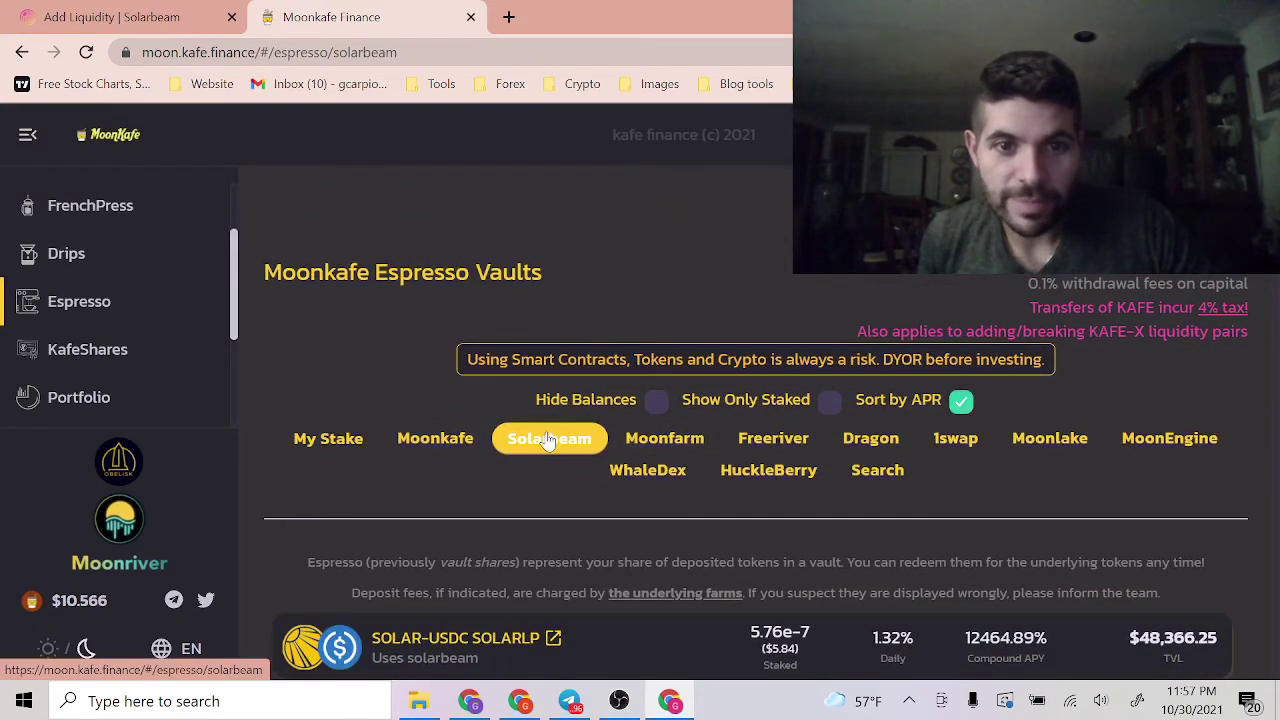
left_click(463, 438)
scroll(434, 467, "down", 4)
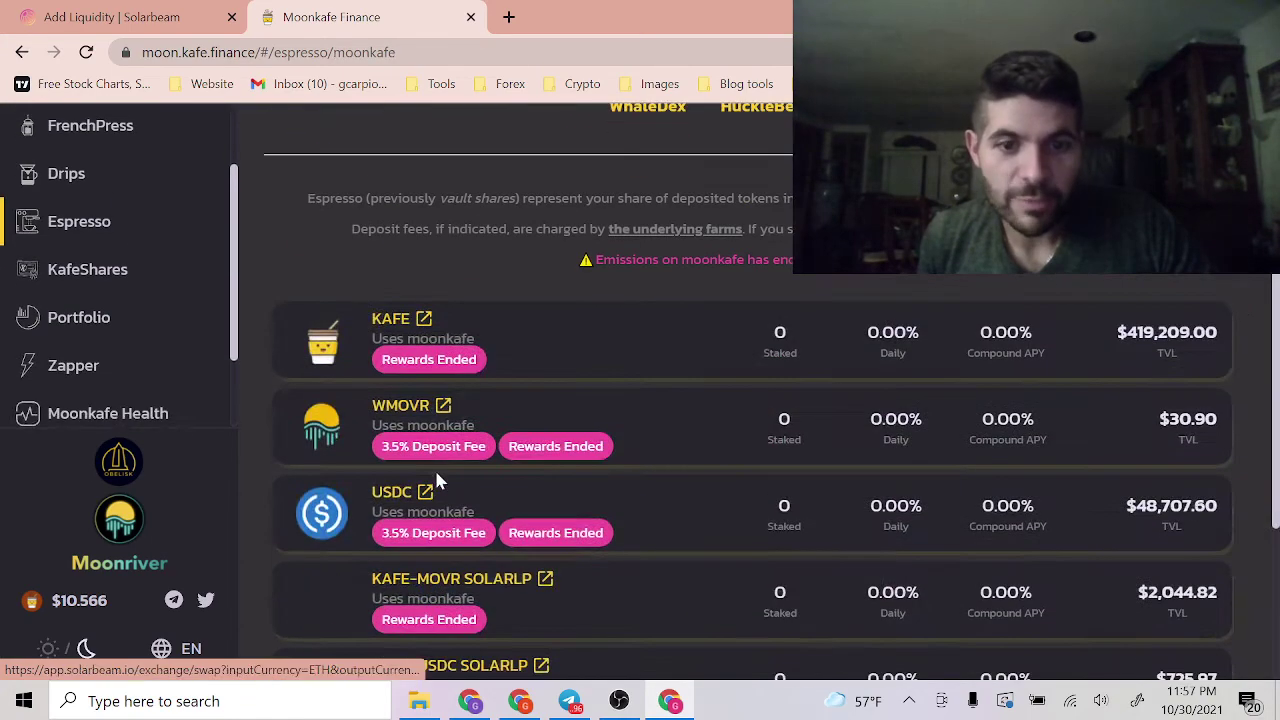
scroll(620, 390, "down", 3)
scroll(650, 420, "up", 7)
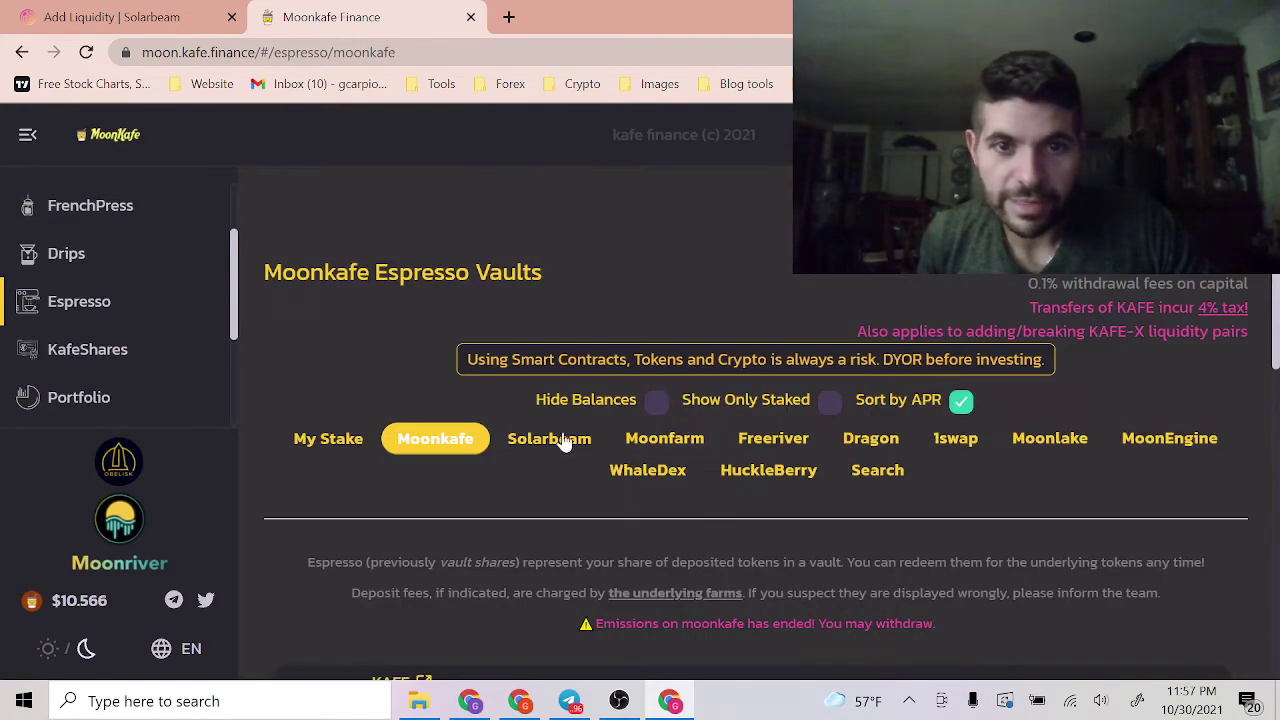
left_click(558, 440)
left_click(668, 440)
scroll(751, 430, "down", 2)
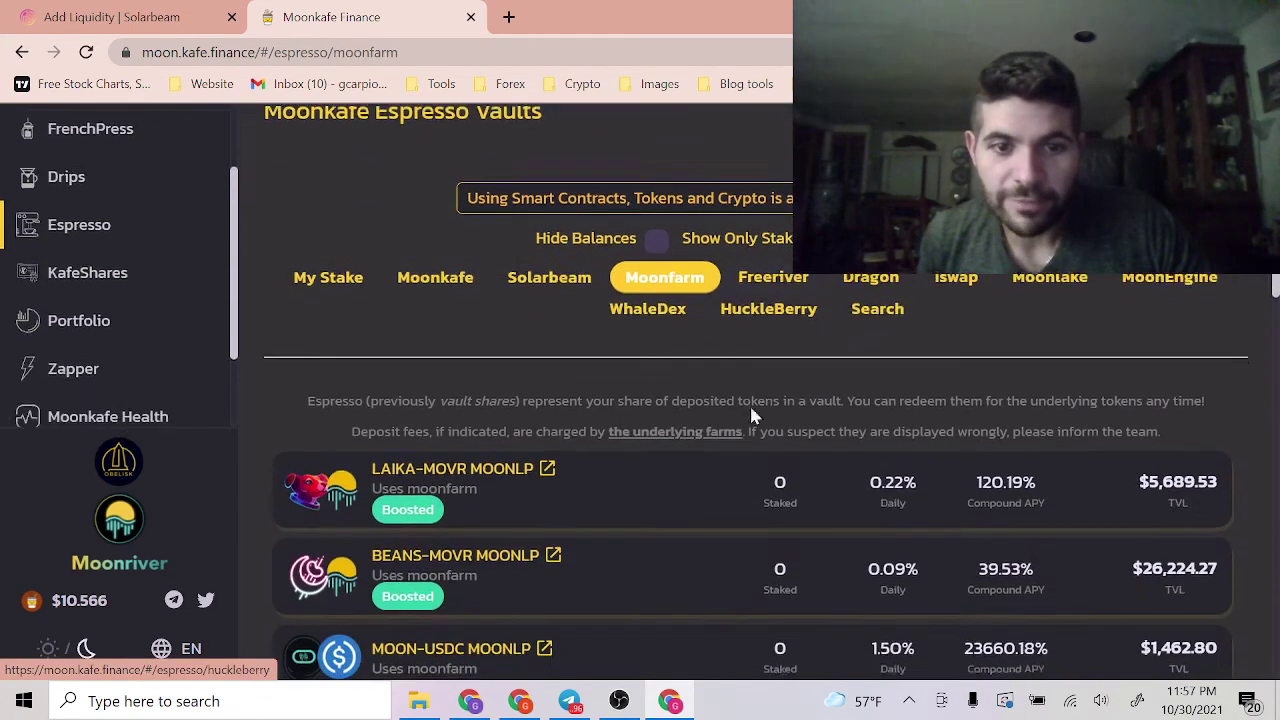
left_click(770, 280)
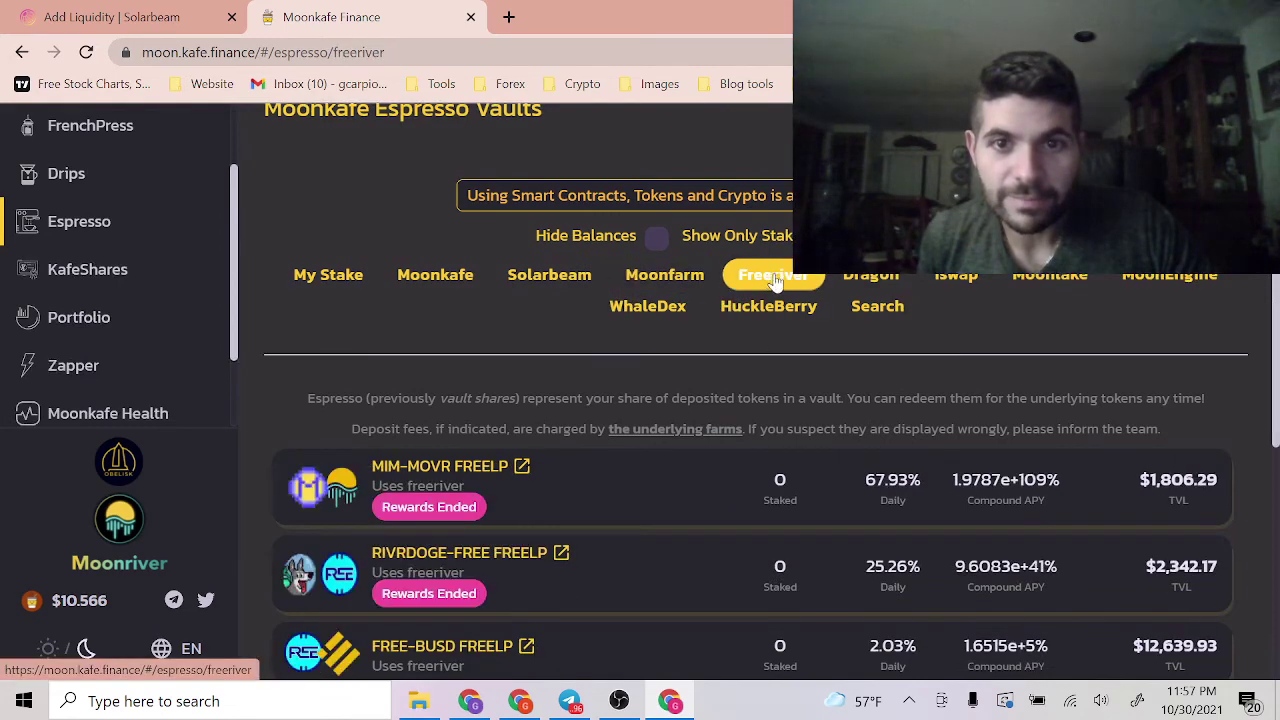
left_click(880, 285)
left_click(549, 275)
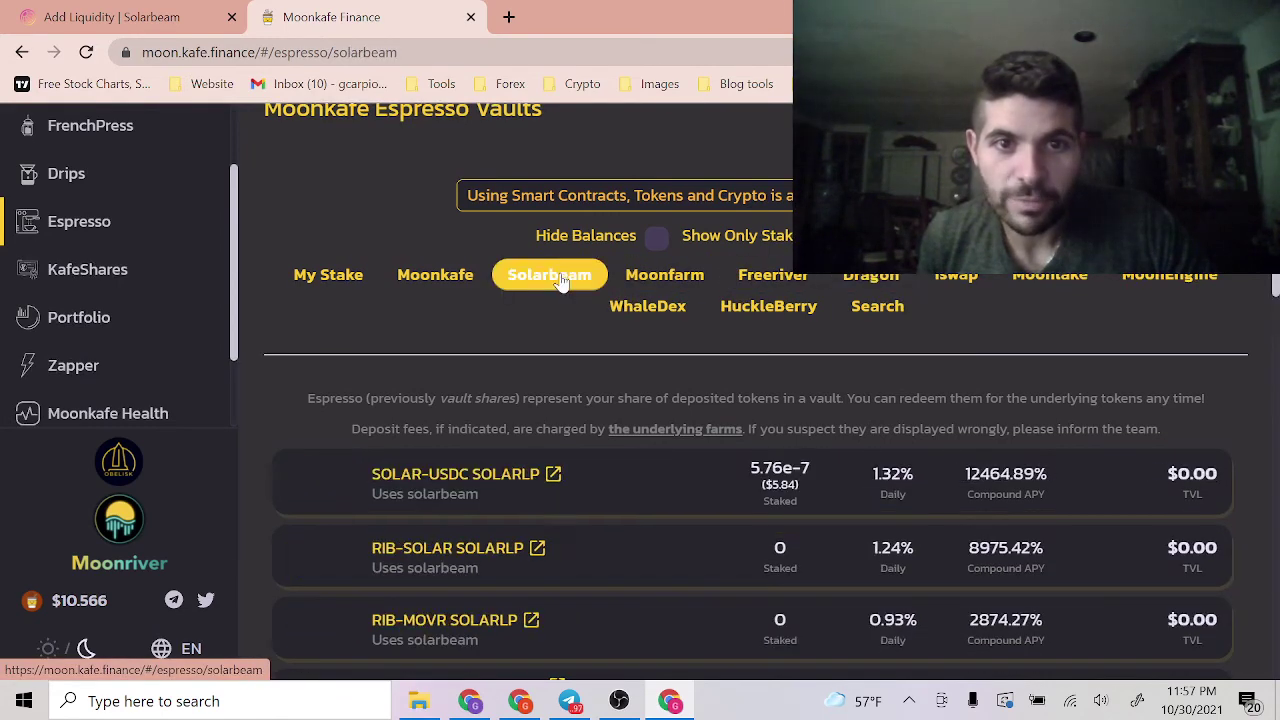
Switch back to Solarbeam and recheck the SOLAR/RIB position details below the Add Liquidity form
left_click(150, 12)
scroll(366, 494, "down", 4)
scroll(589, 400, "up", 1)
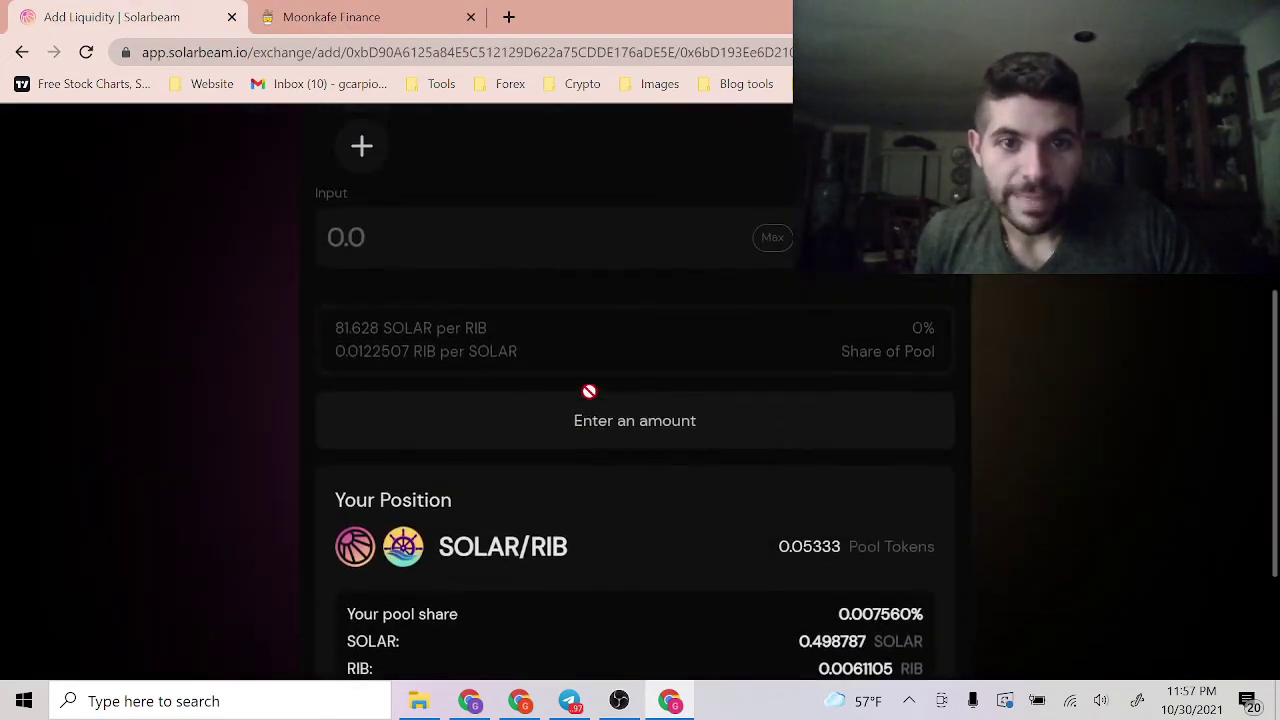
scroll(532, 473, "down", 2)
Expand Moonkafe's RIB-SOLAR SOLARLP vault and approve the LP token for deposit, confirming the permission in the wallet
left_click(331, 17)
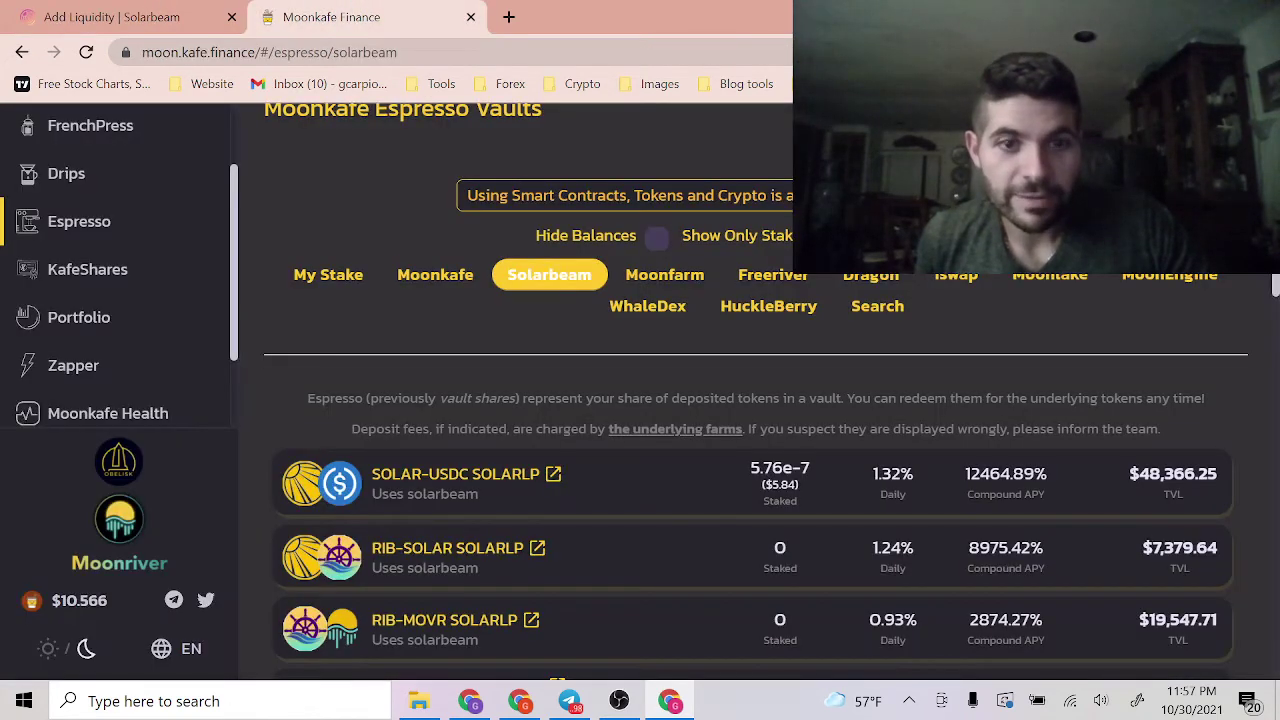
scroll(570, 423, "down", 4)
scroll(570, 425, "up", 2)
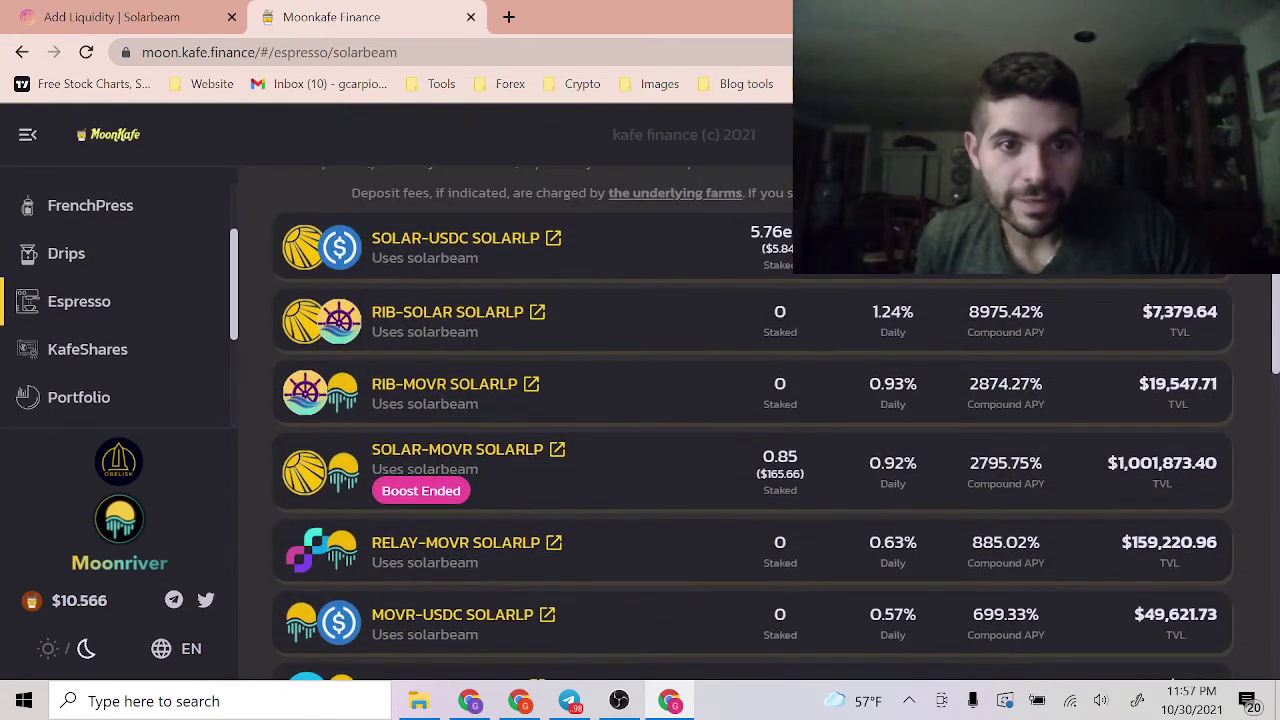
left_click(512, 336)
scroll(517, 400, "down", 2)
left_click(575, 324)
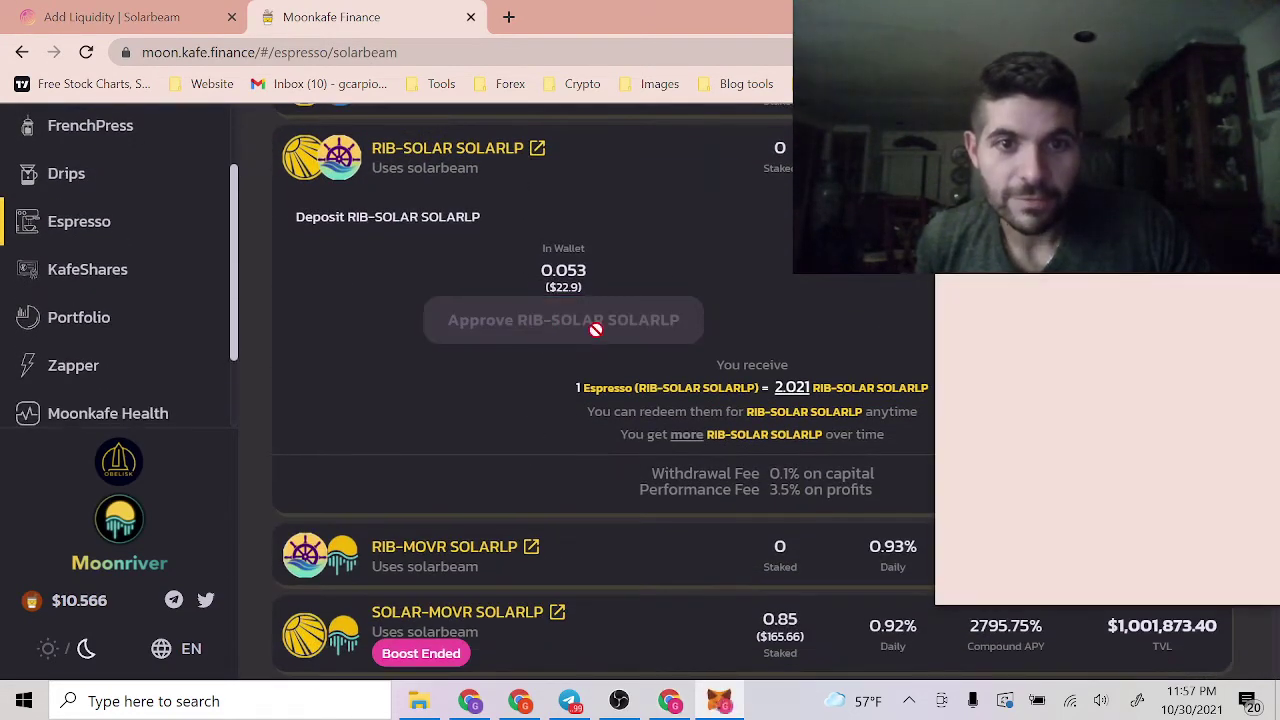
scroll(1110, 450, "down", 5)
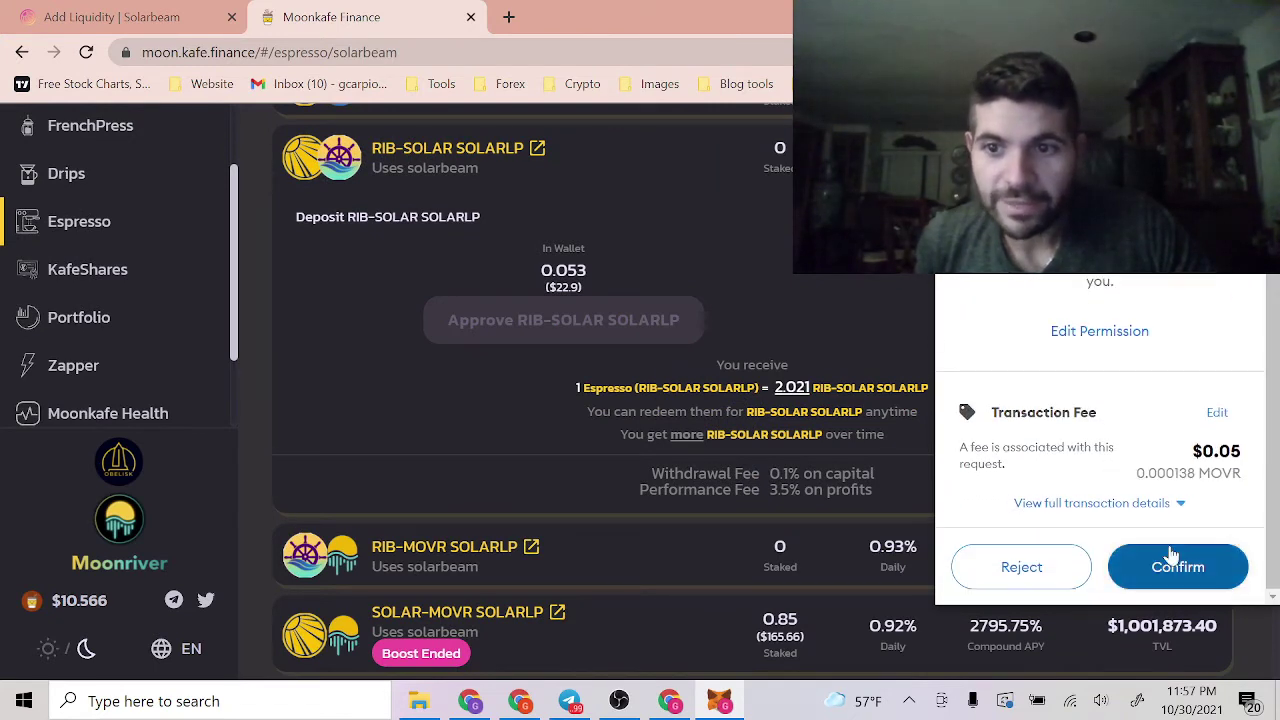
left_click(1172, 560)
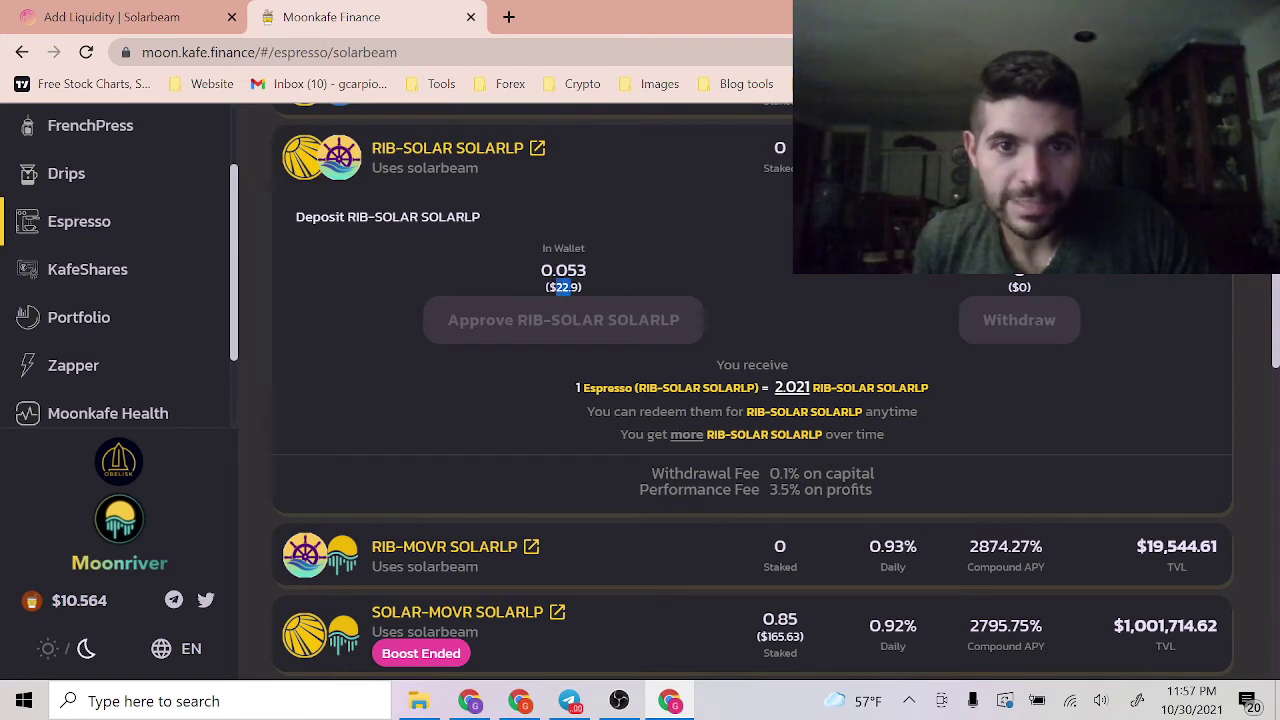
Compare Solarbeam's SOLAR/RIB position amounts with the RIB-SOLAR SOLARLP wallet balance in the Moonkafe vault
left_click(95, 10)
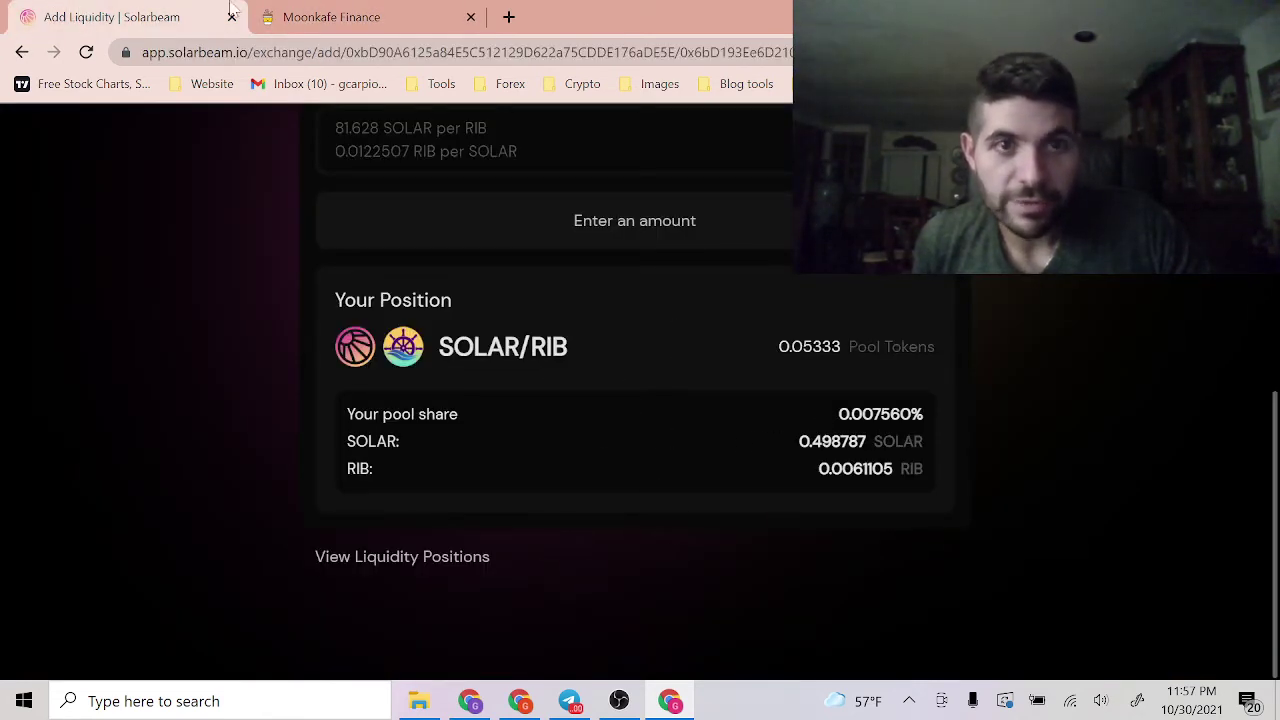
left_click(258, 16)
left_click(150, 12)
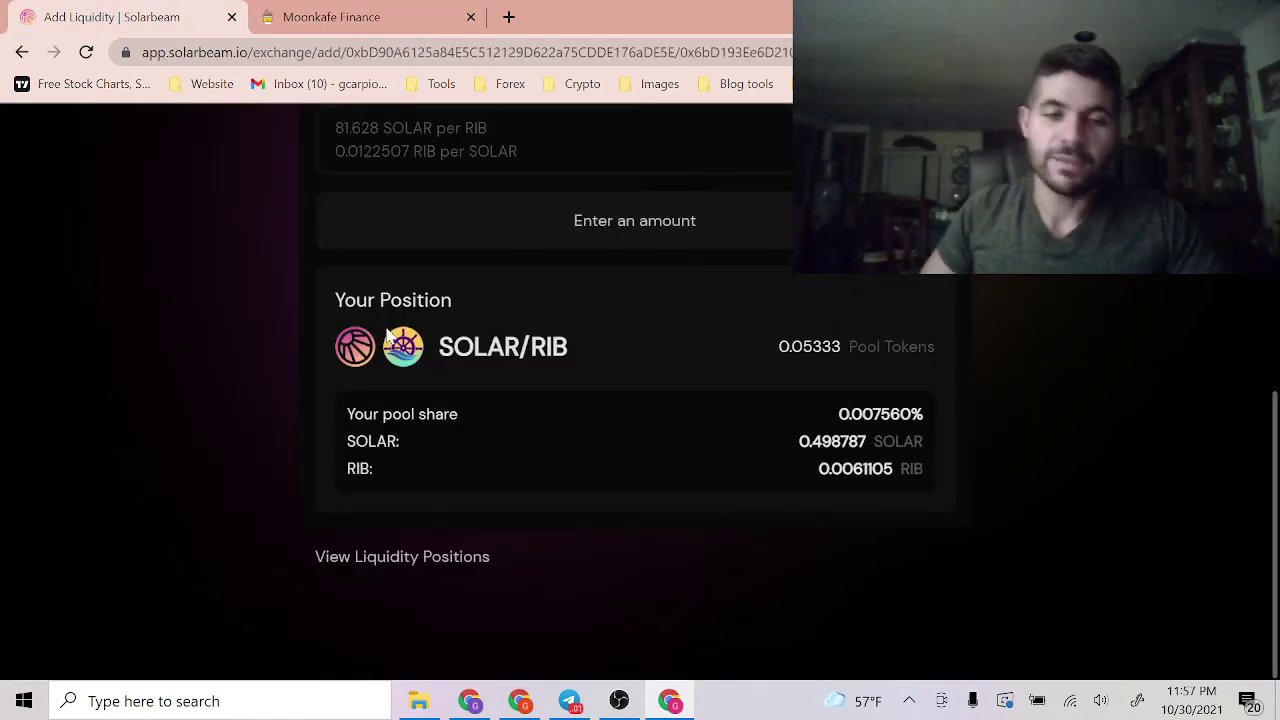
scroll(260, 282, "up", 5)
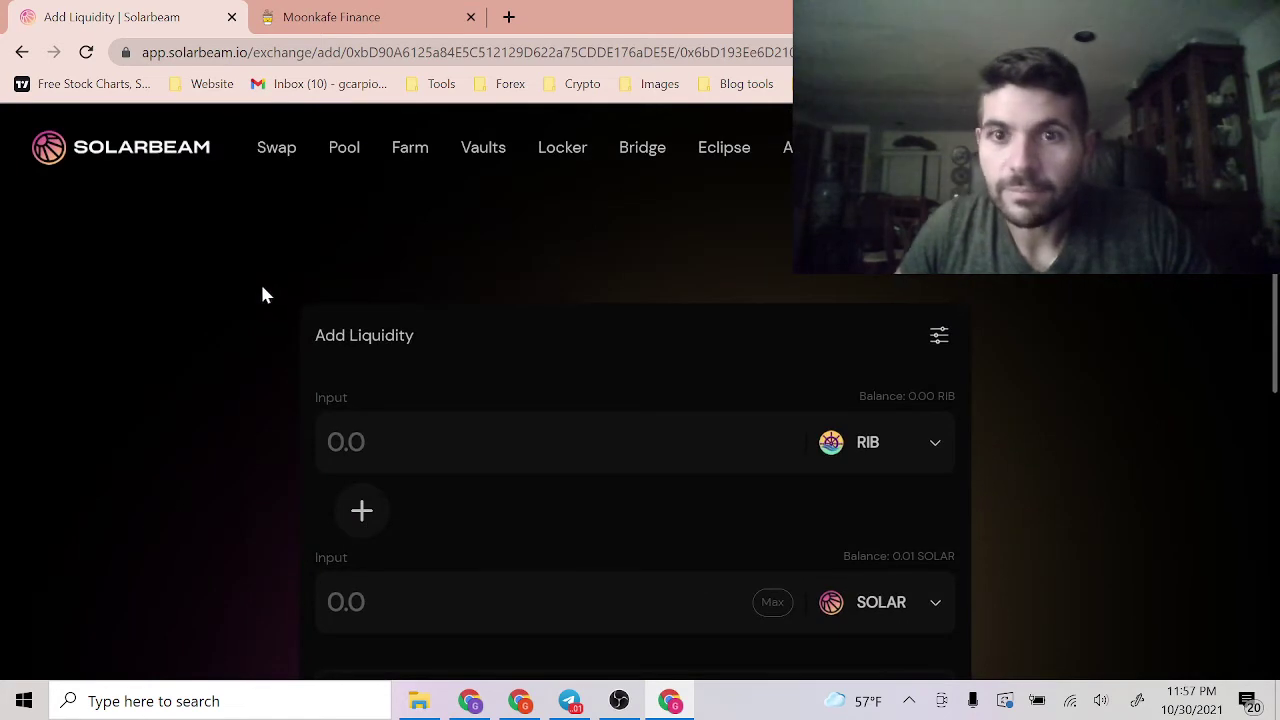
scroll(262, 283, "down", 5)
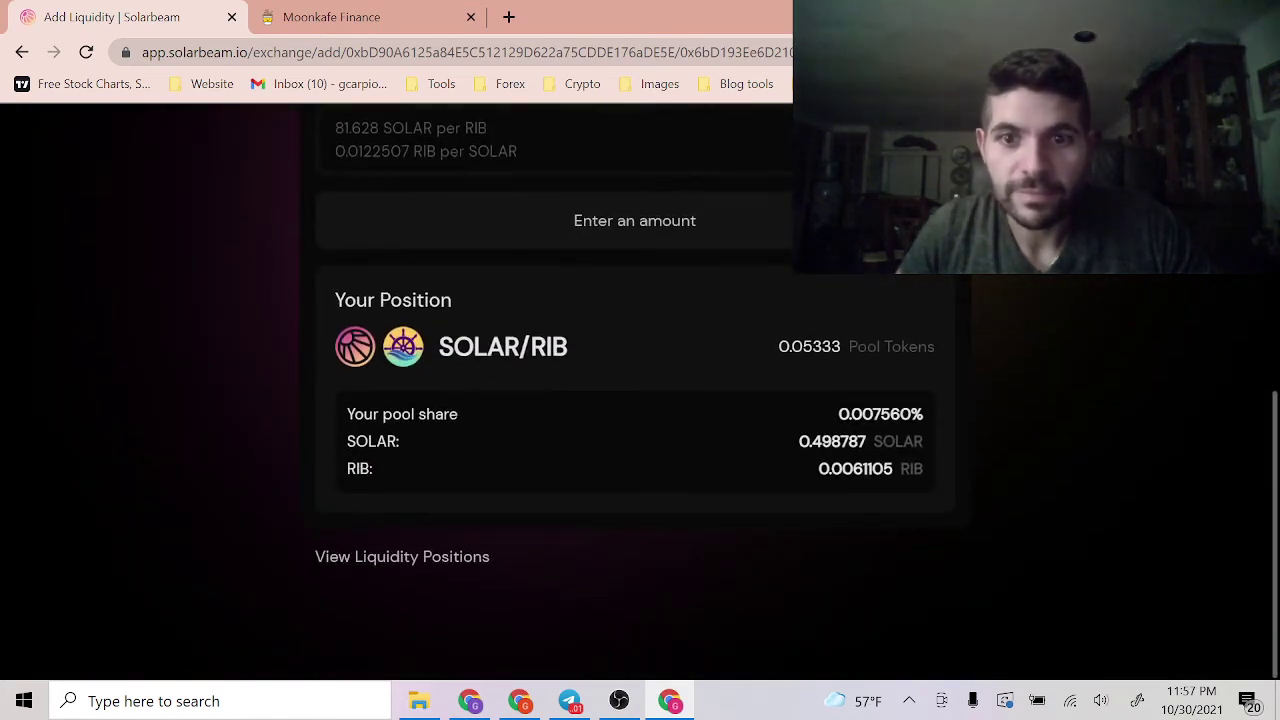
left_click_drag(824, 441, 955, 462)
left_click(956, 462)
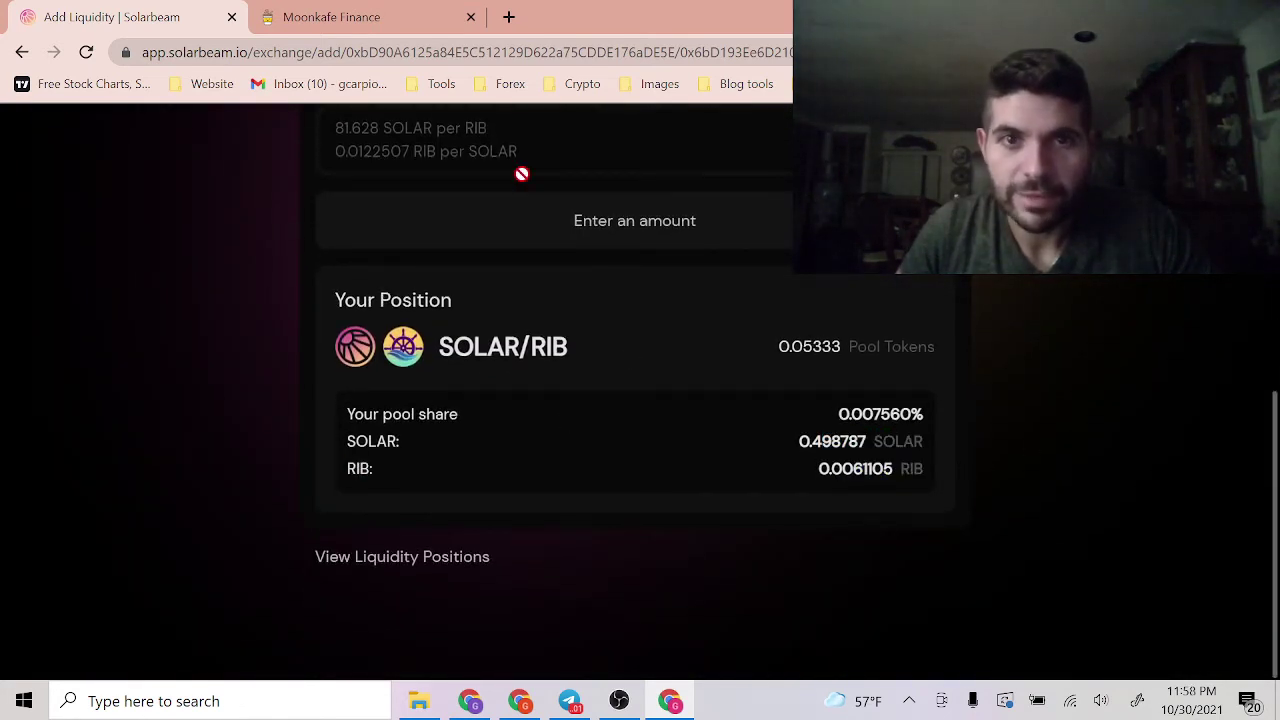
left_click(350, 22)
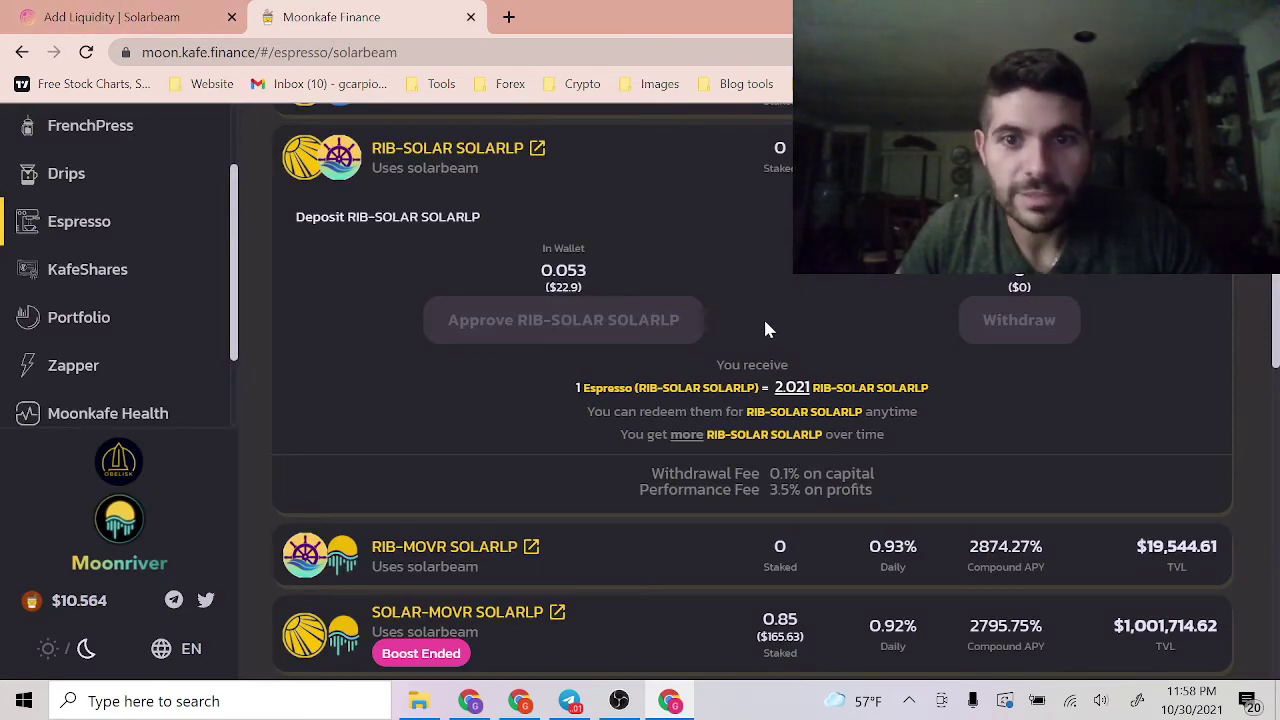
key("ctrl+Tab")
scroll(281, 365, "up", 5)
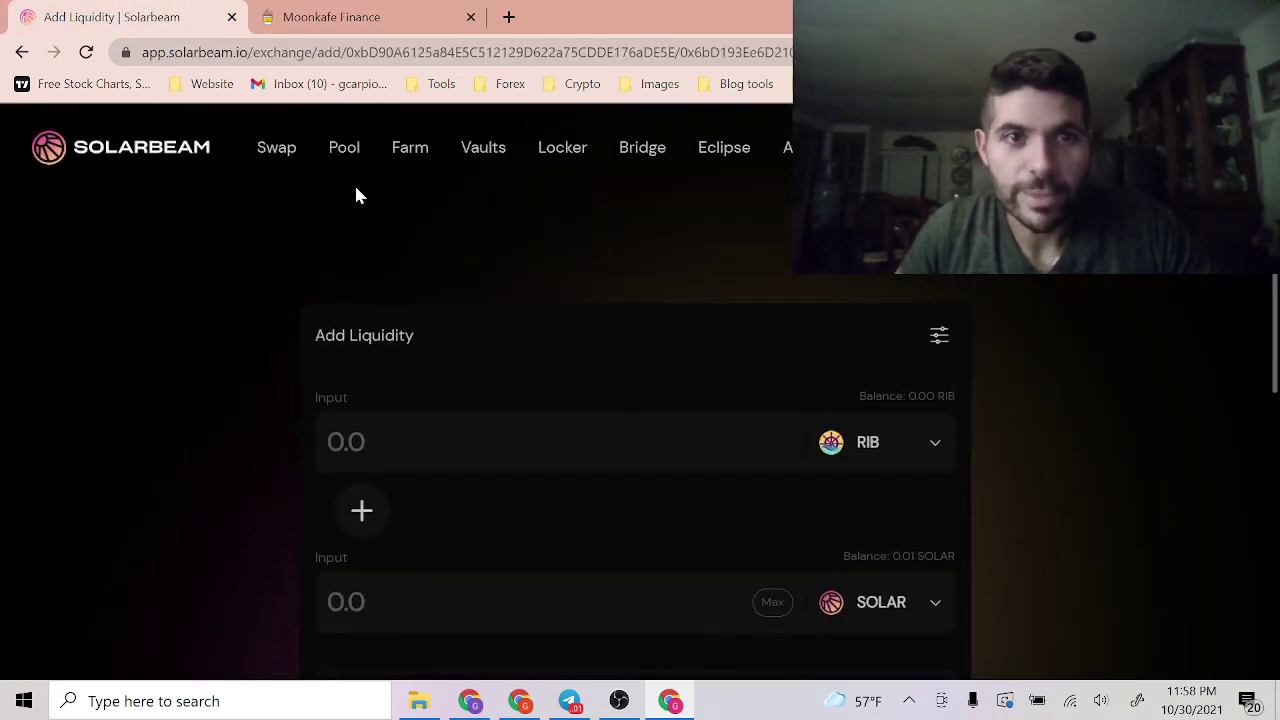
Deposit the full 0.05333 RIB-SOLAR SOLARLP balance into Moonkafe's RIB-SOLAR vault and confirm the transaction in the wallet
left_click(350, 17)
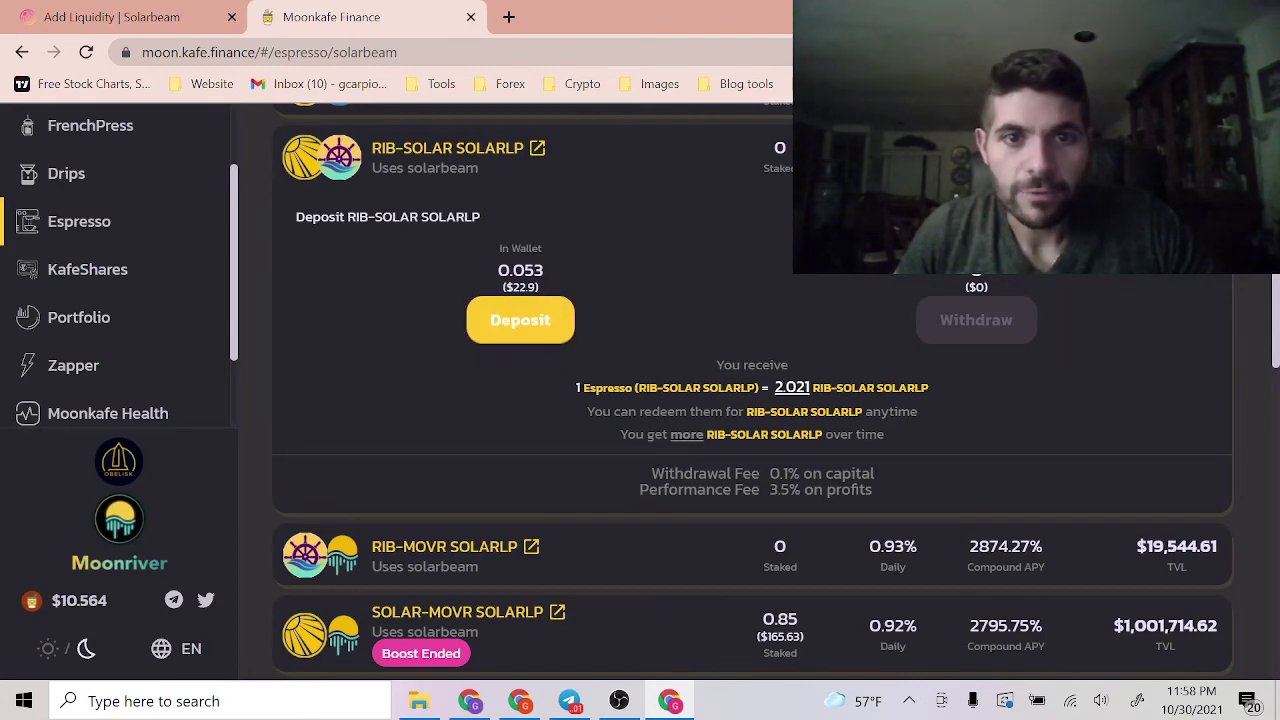
left_click(516, 322)
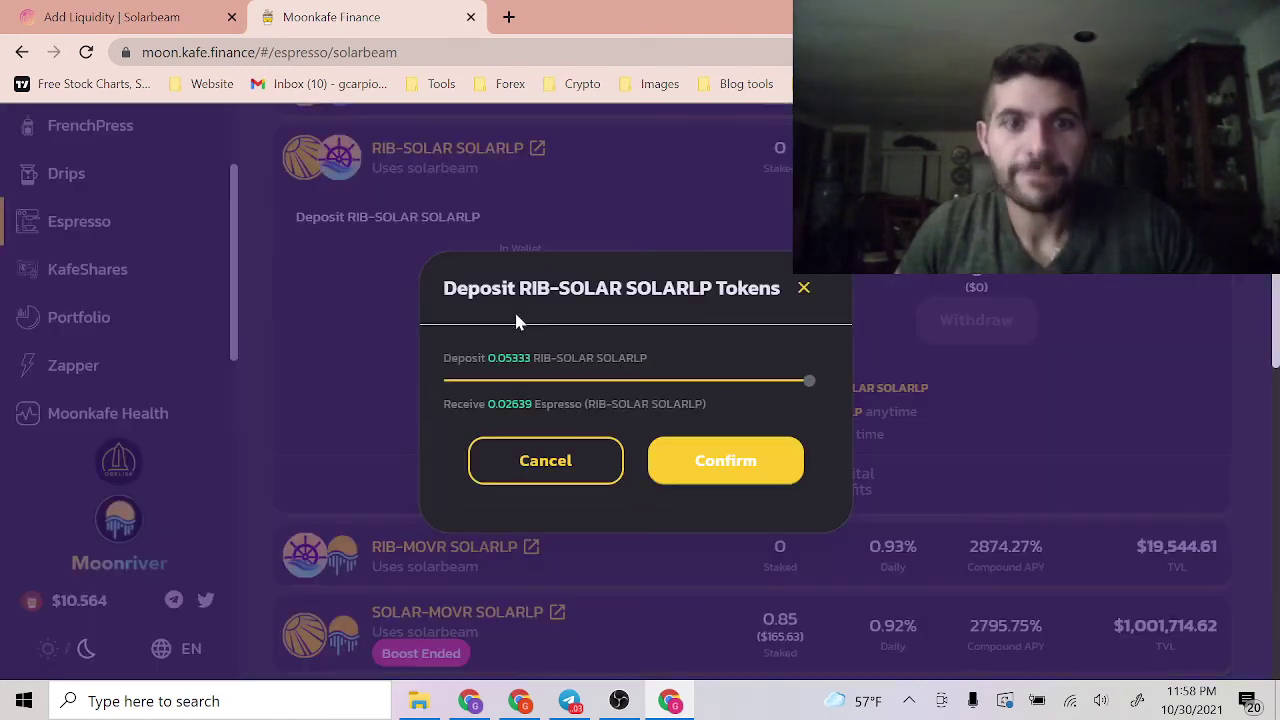
left_click(703, 463)
scroll(1100, 430, "down", 1)
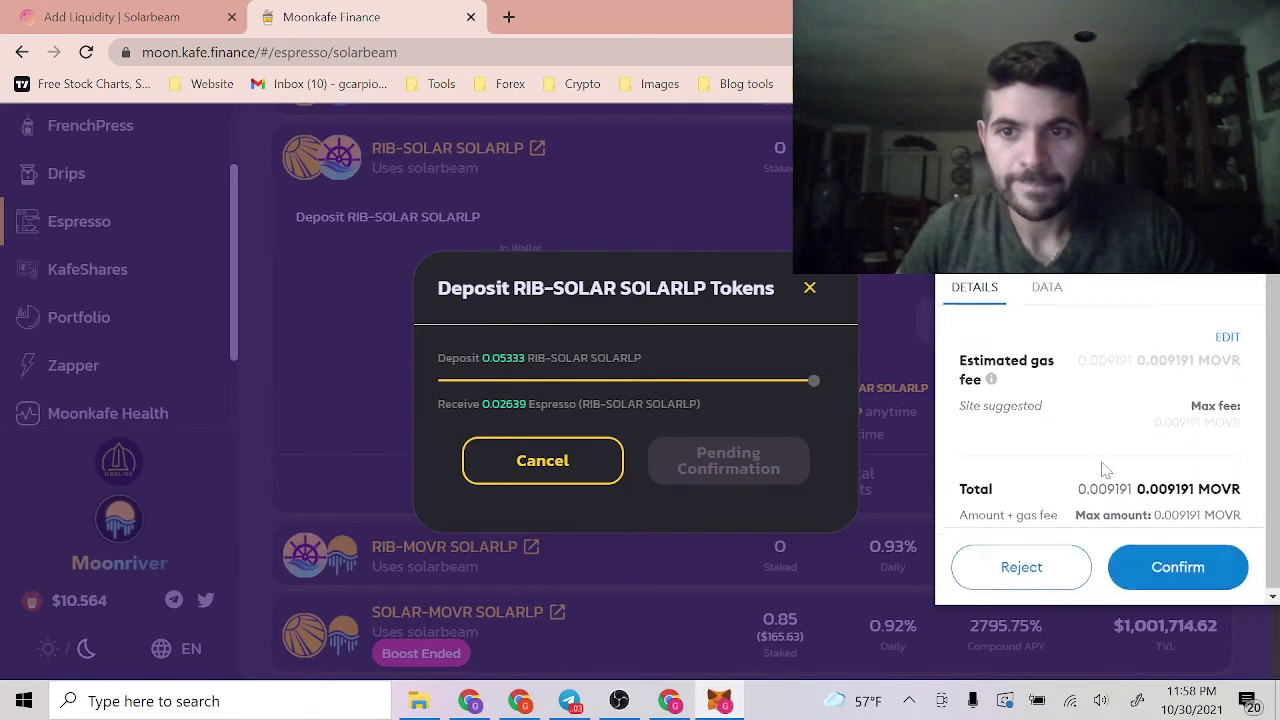
left_click(1157, 550)
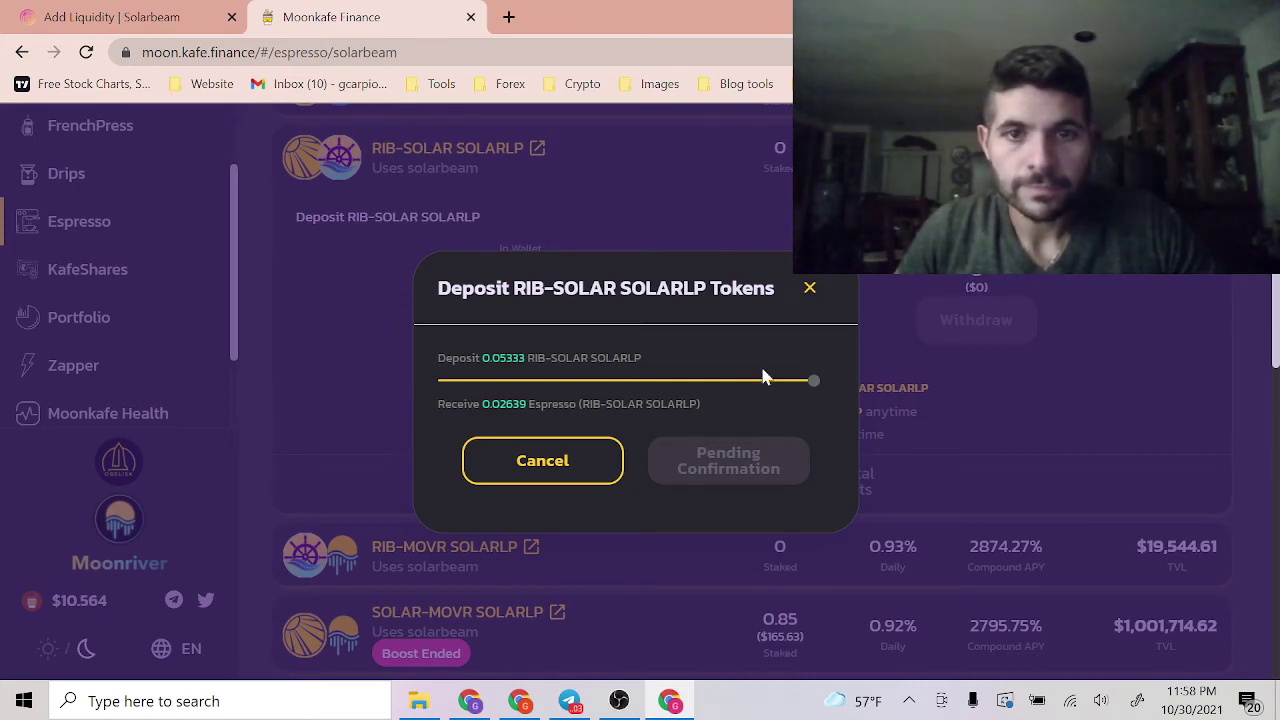
Close the deposit dialog and check the wallet's activity for the Moonkafe deposit's status
left_click(810, 289)
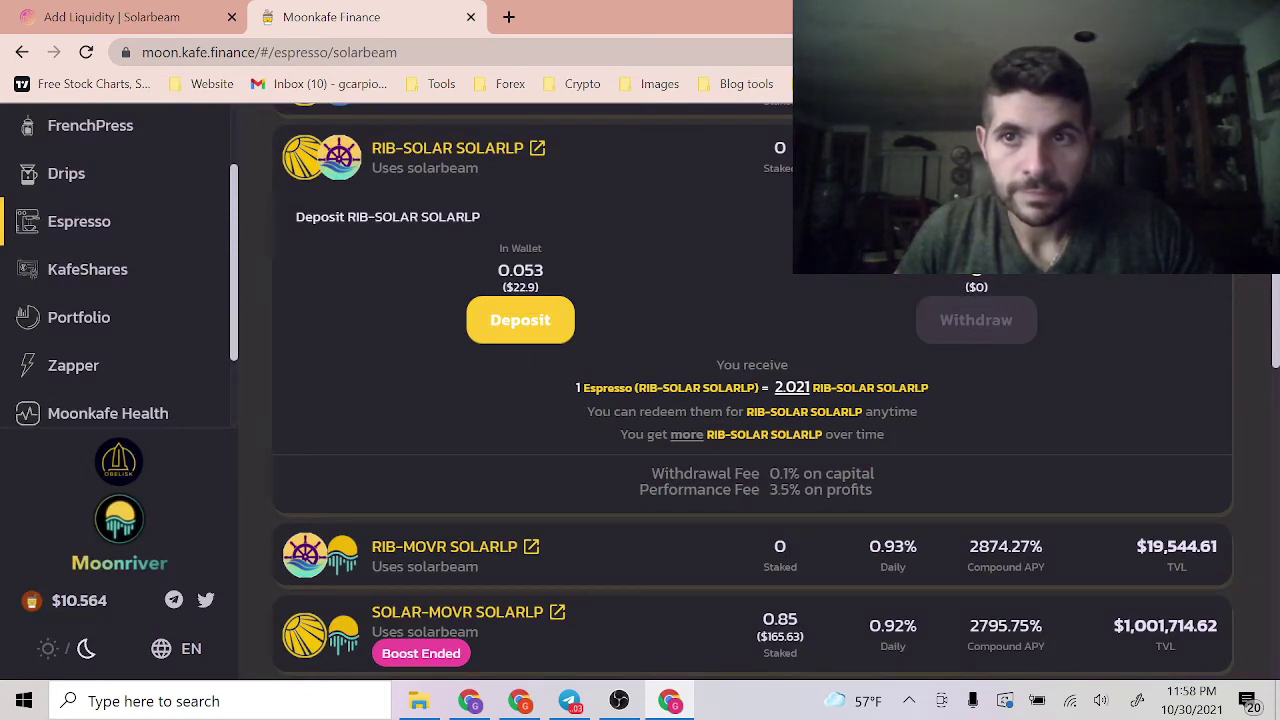
left_click(1106, 52)
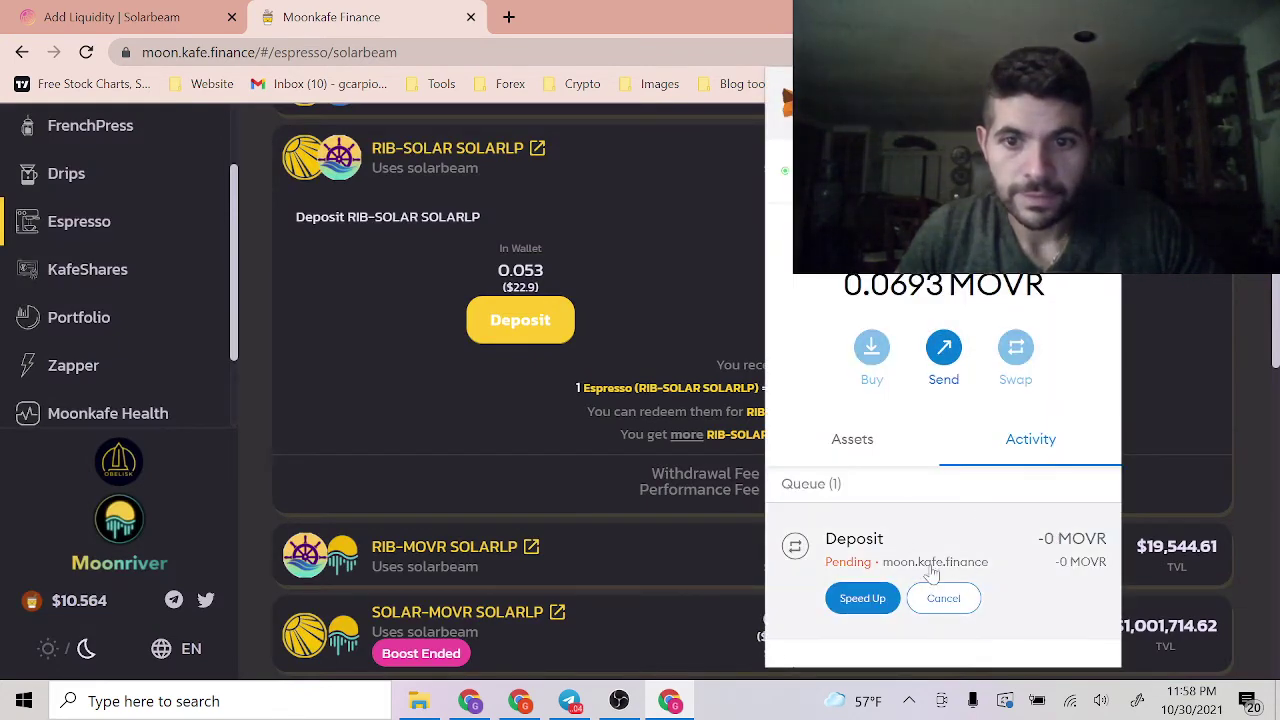
left_click(698, 269)
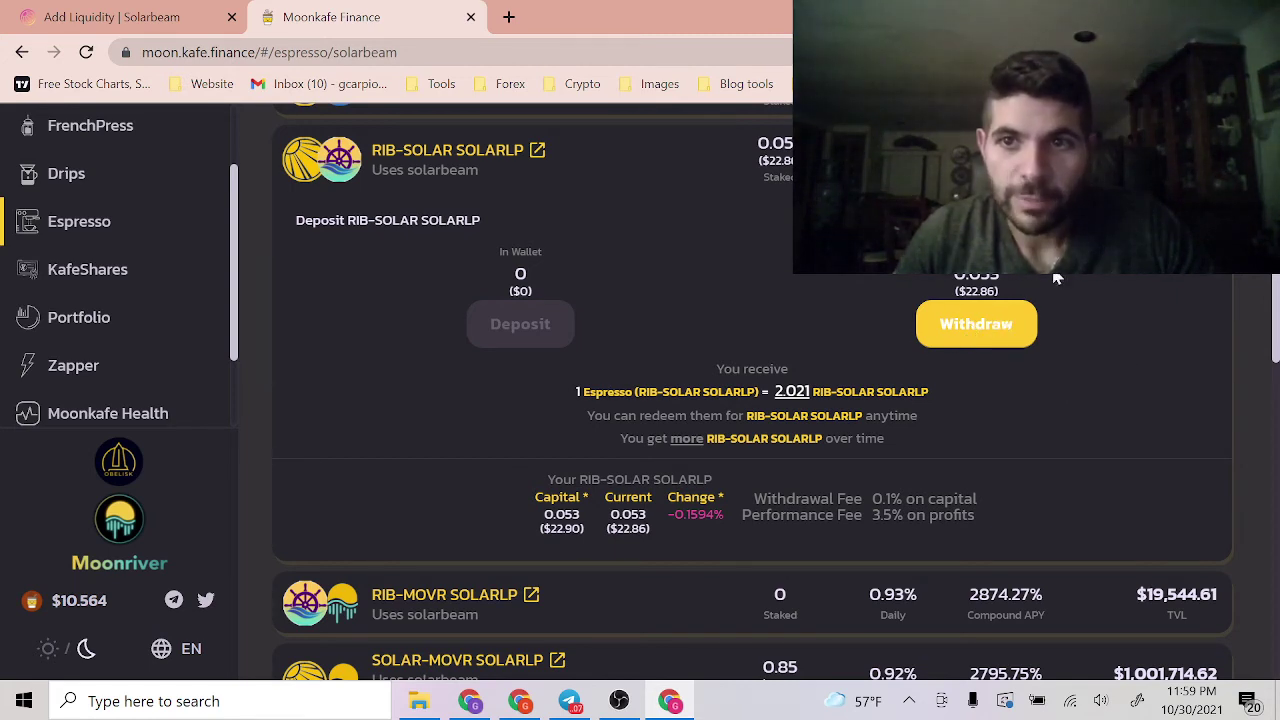
Glance at Solarbeam's Add Liquidity form, then return to Moonkafe and review the RIB-SOLAR deposit on the Espresso page
left_click(111, 12)
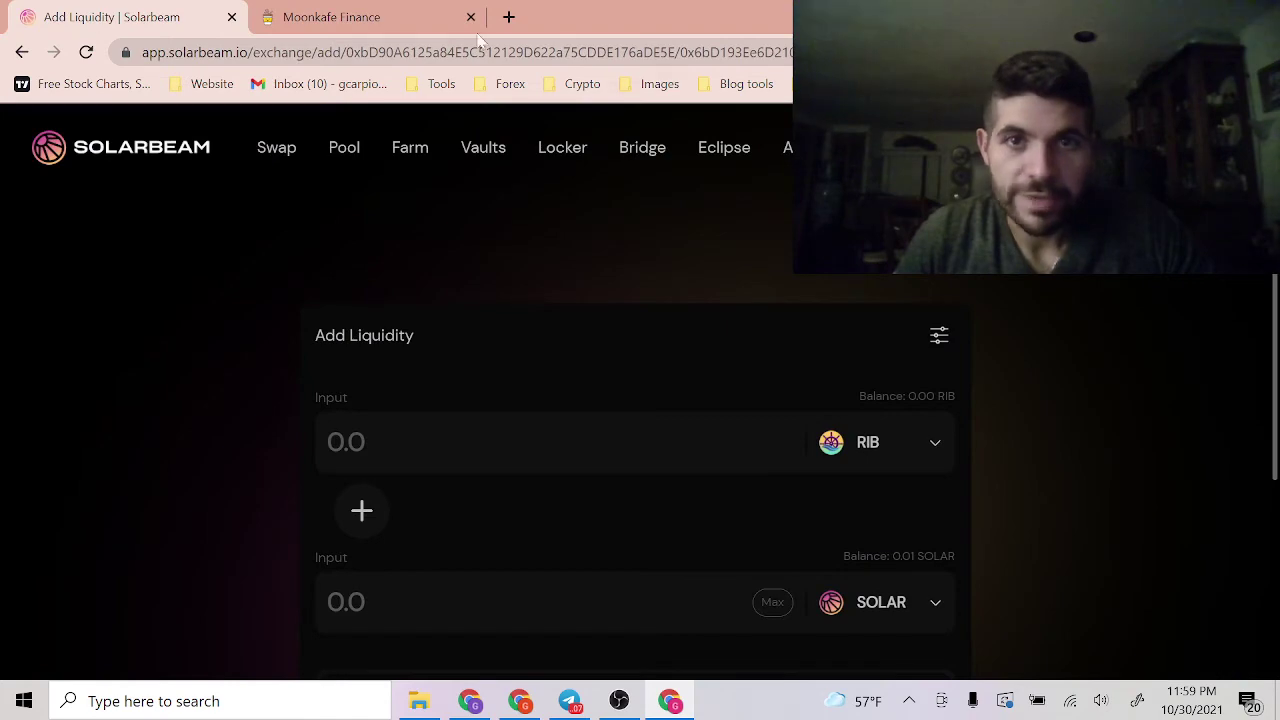
left_click(330, 17)
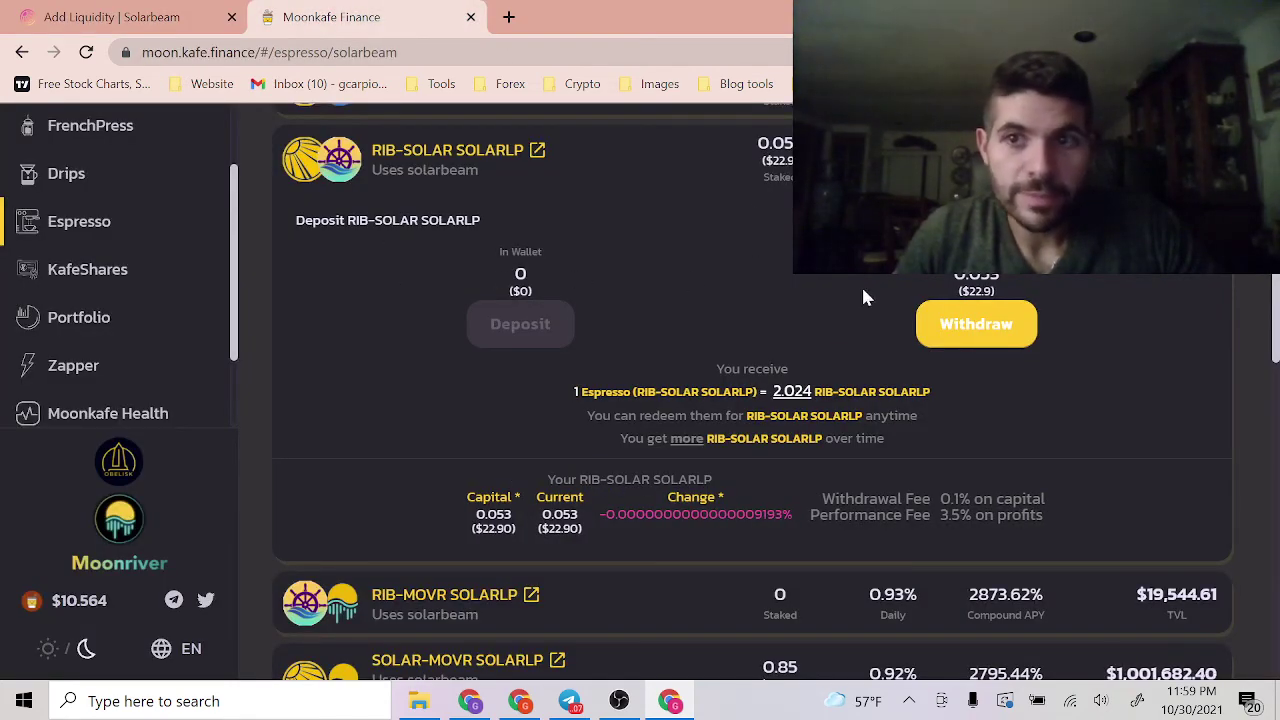
scroll(865, 297, "up", 6)
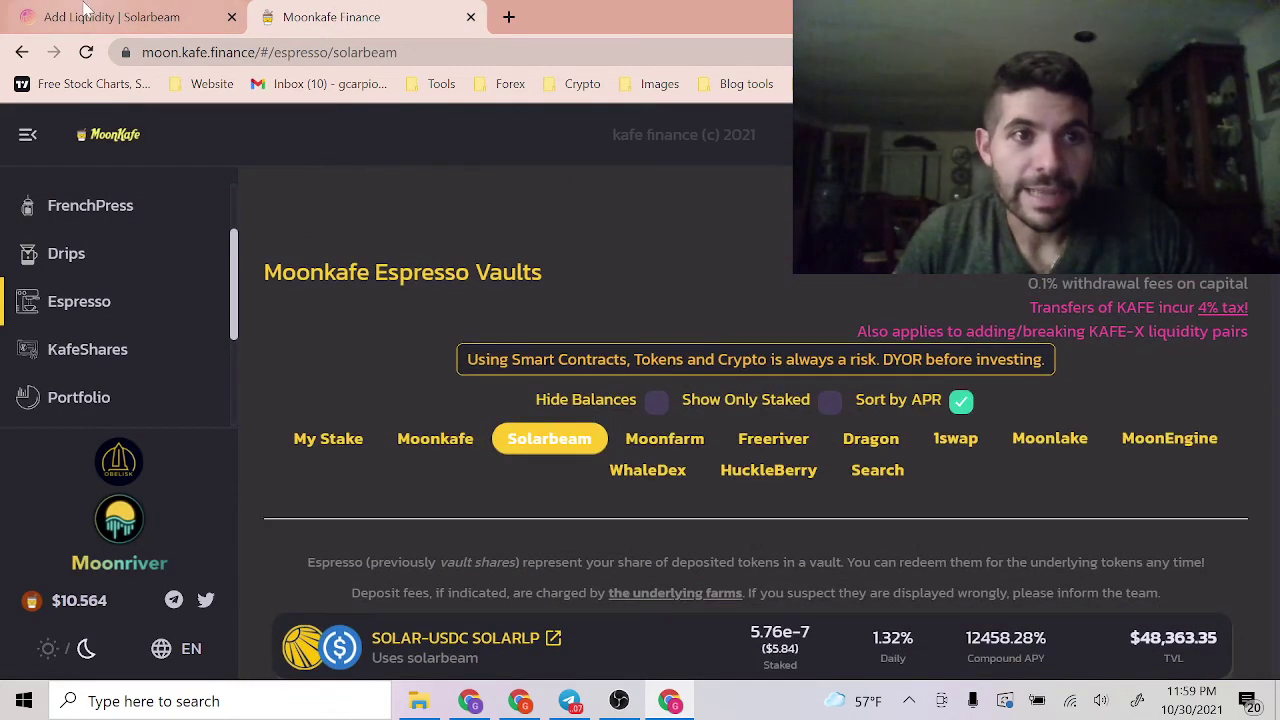
Switch to Solarbeam and view the Farm page's list of all farms
left_click(86, 12)
left_click(399, 158)
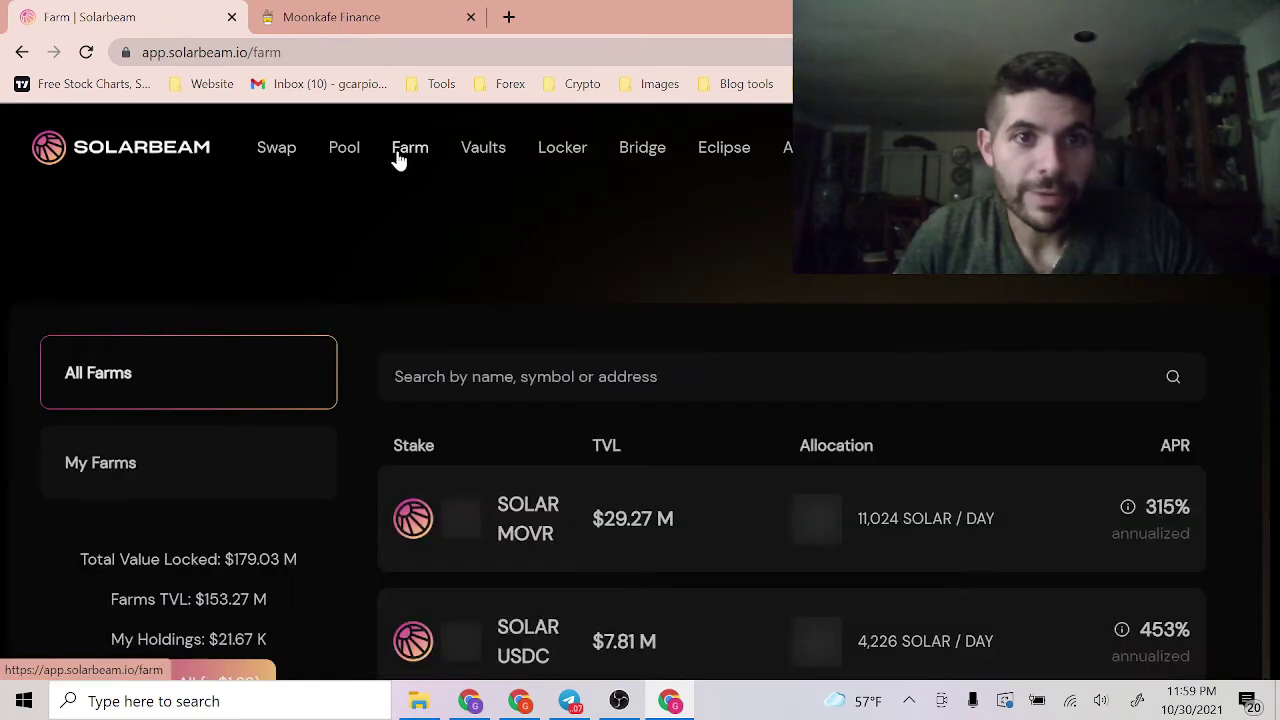
scroll(266, 246, "down", 2)
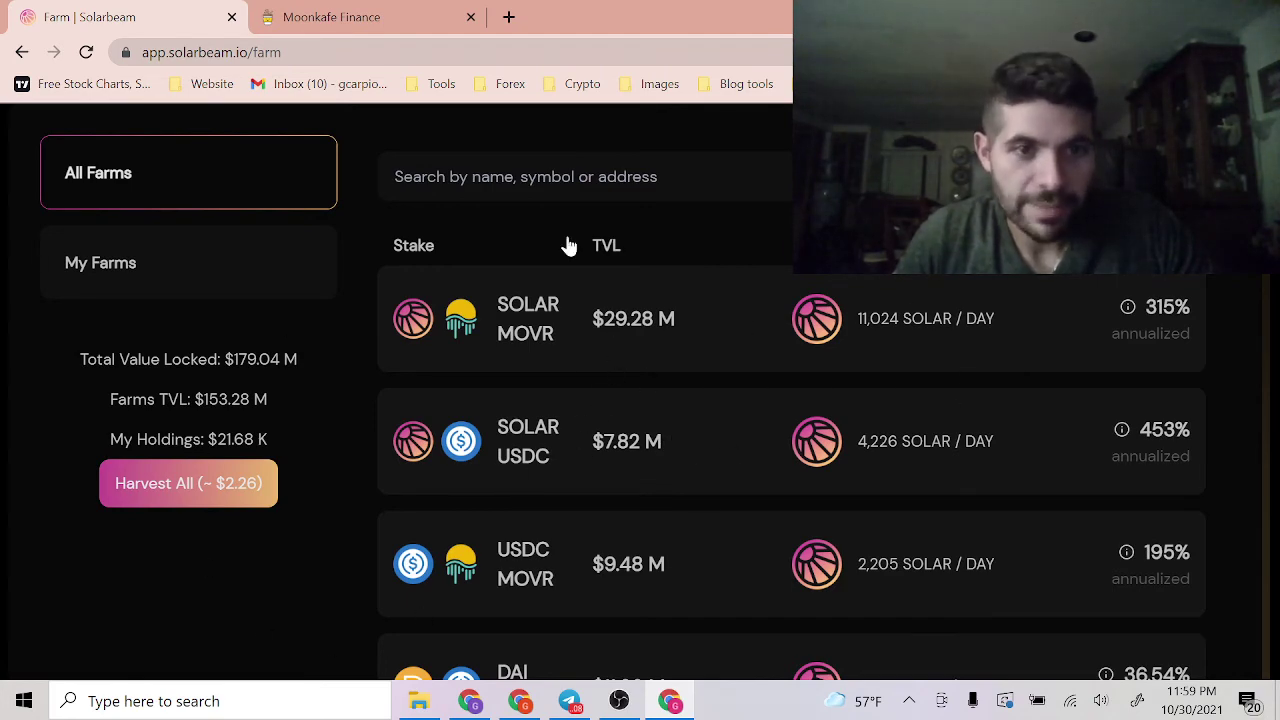
Return to Moonkafe, review the RIB-SOLAR vault's yield and deposit details, and collapse the vault
key("ctrl+Tab")
scroll(726, 457, "down", 4)
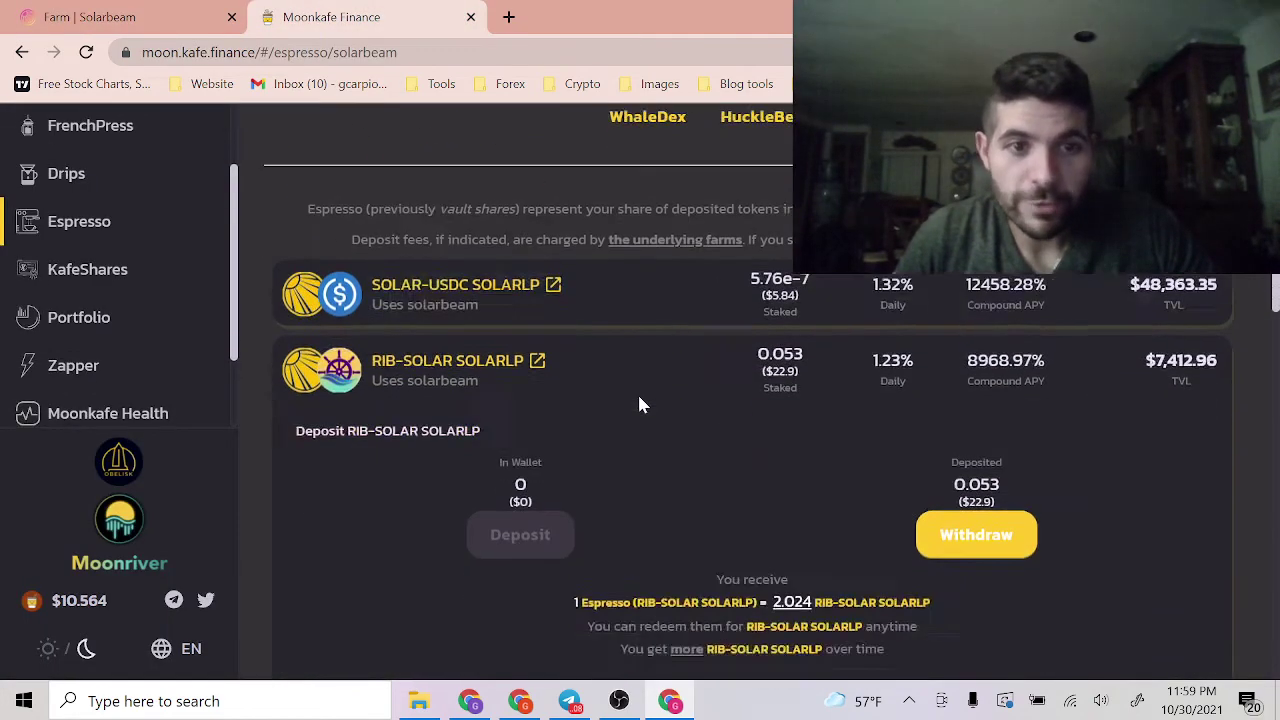
scroll(640, 405, "down", 1)
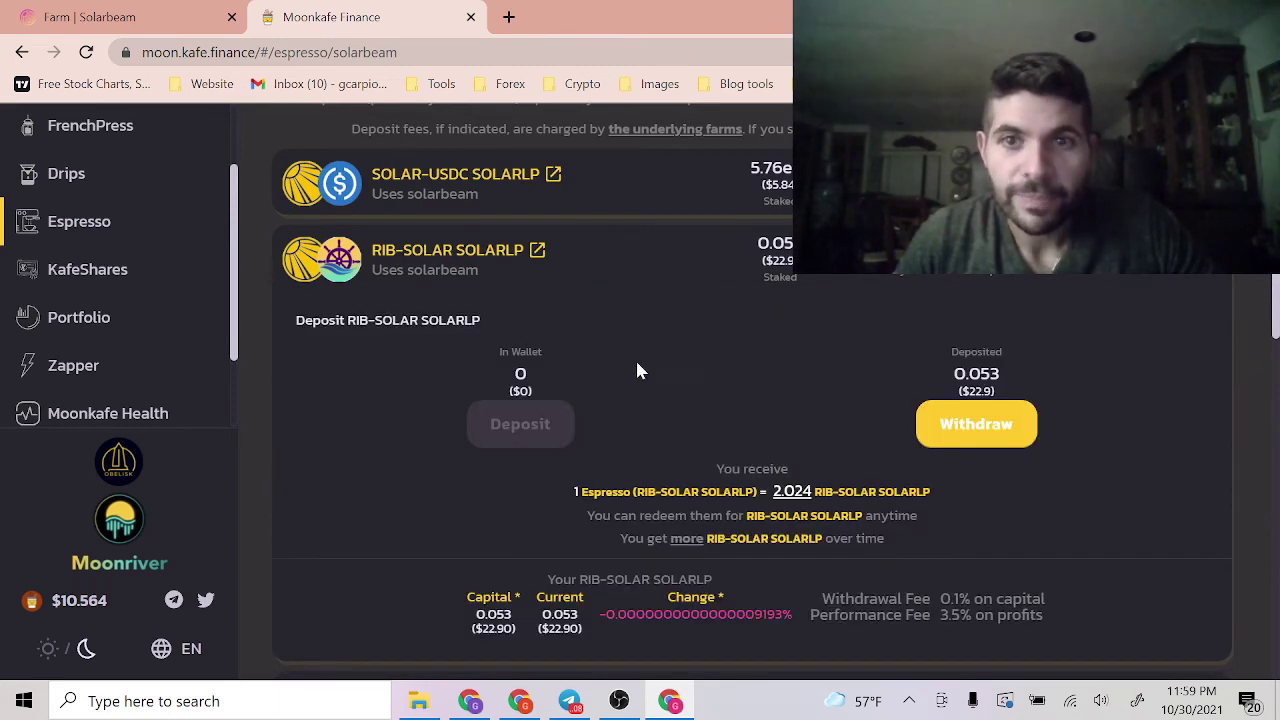
left_click(873, 284)
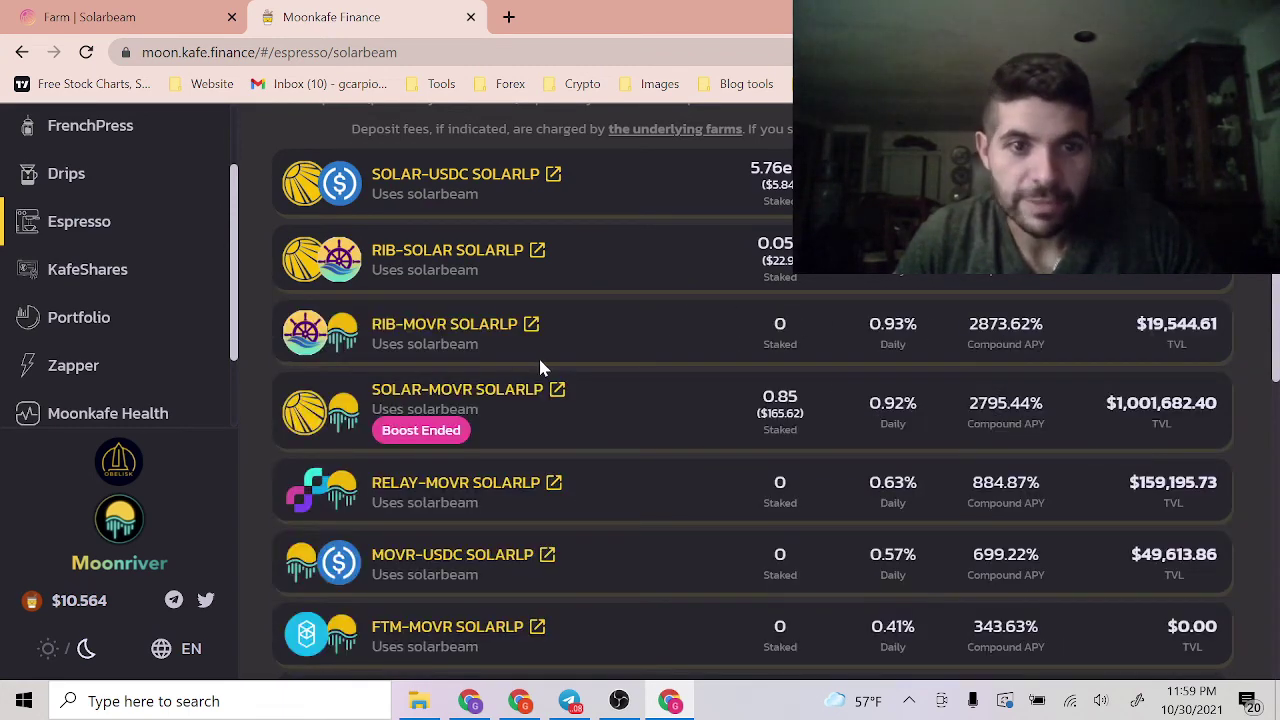
Browse Solarbeam's farm list, then return to Moonkafe and expand the RIB-SOLAR vault again to compare
left_click(36, 14)
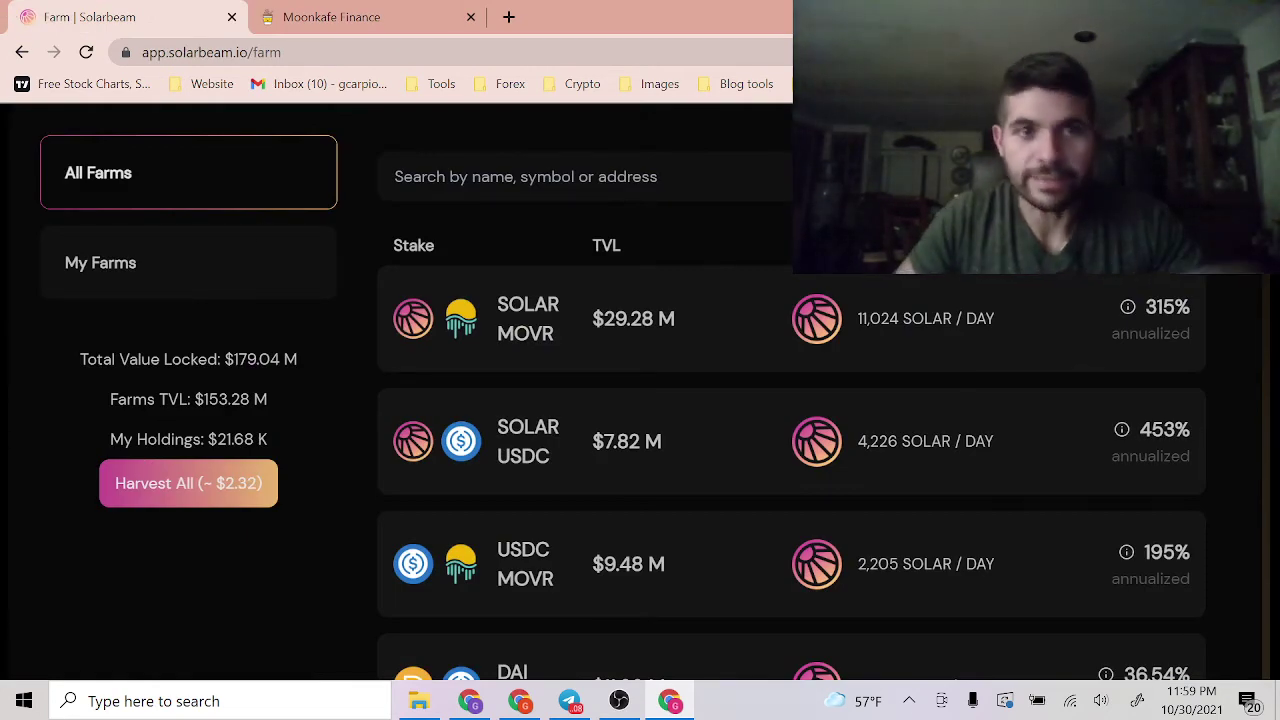
scroll(625, 452, "down", 2)
scroll(620, 426, "up", 4)
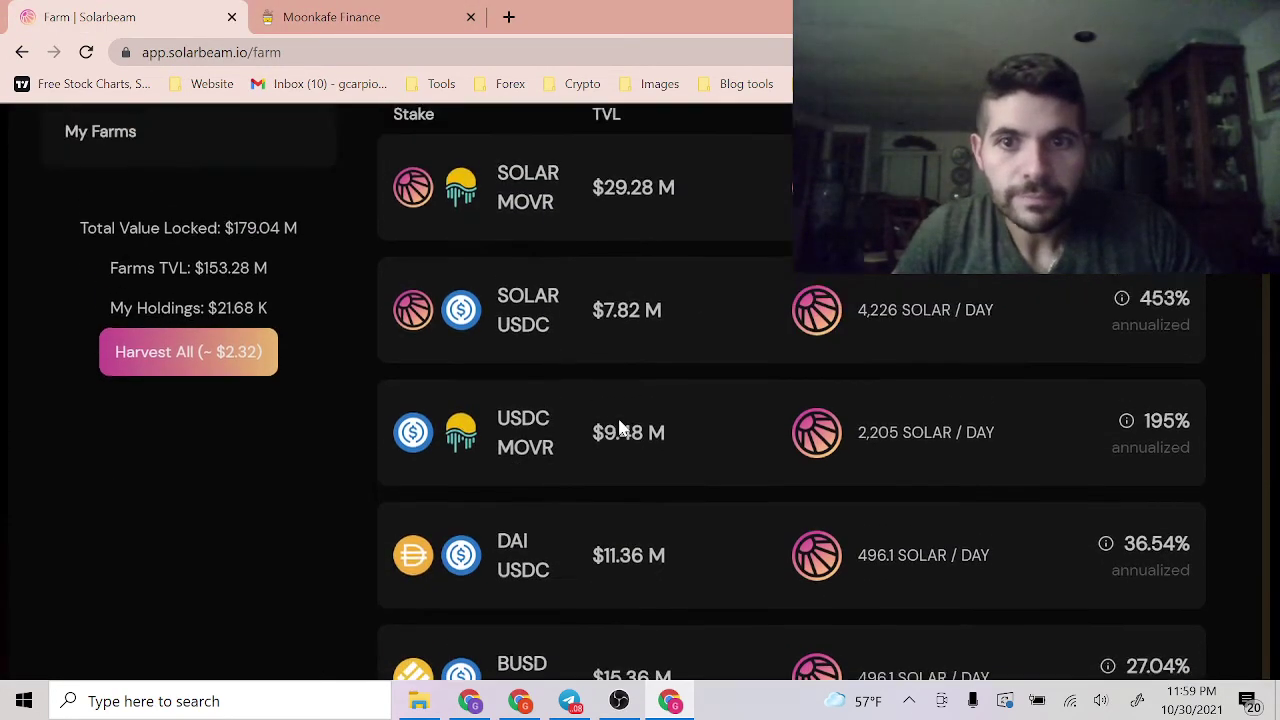
scroll(622, 432, "down", 3)
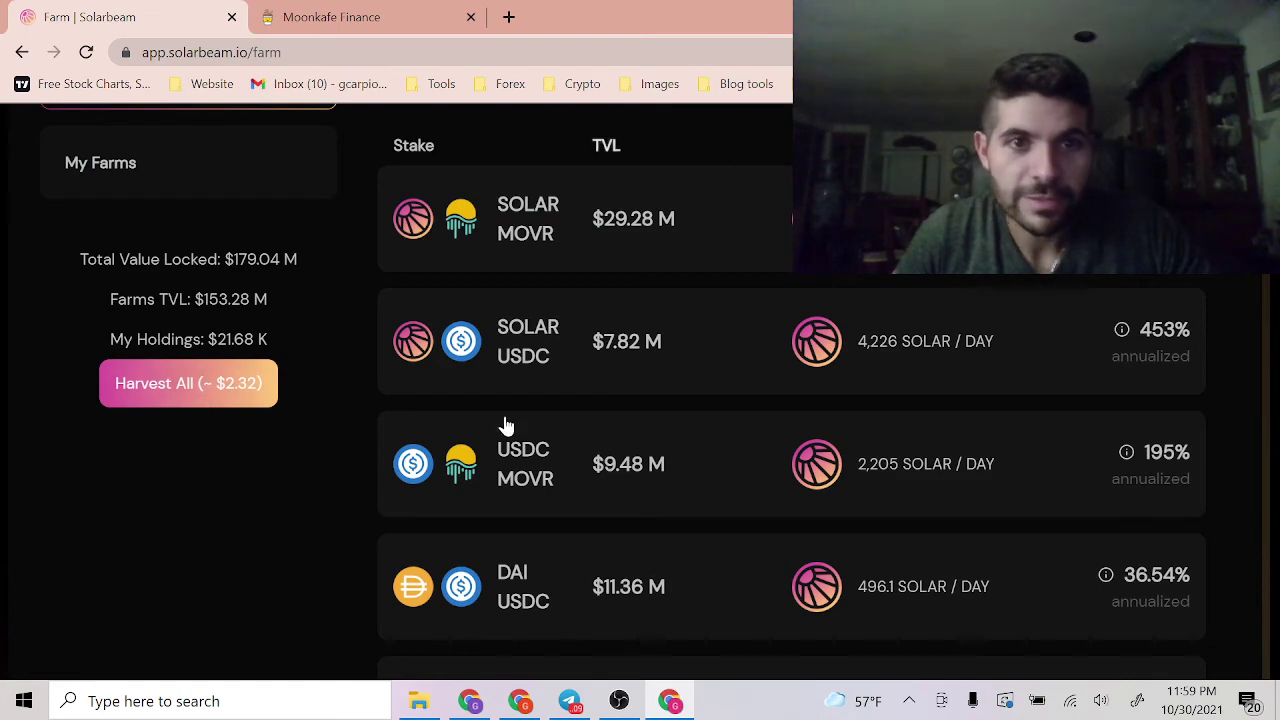
key("ctrl+Tab")
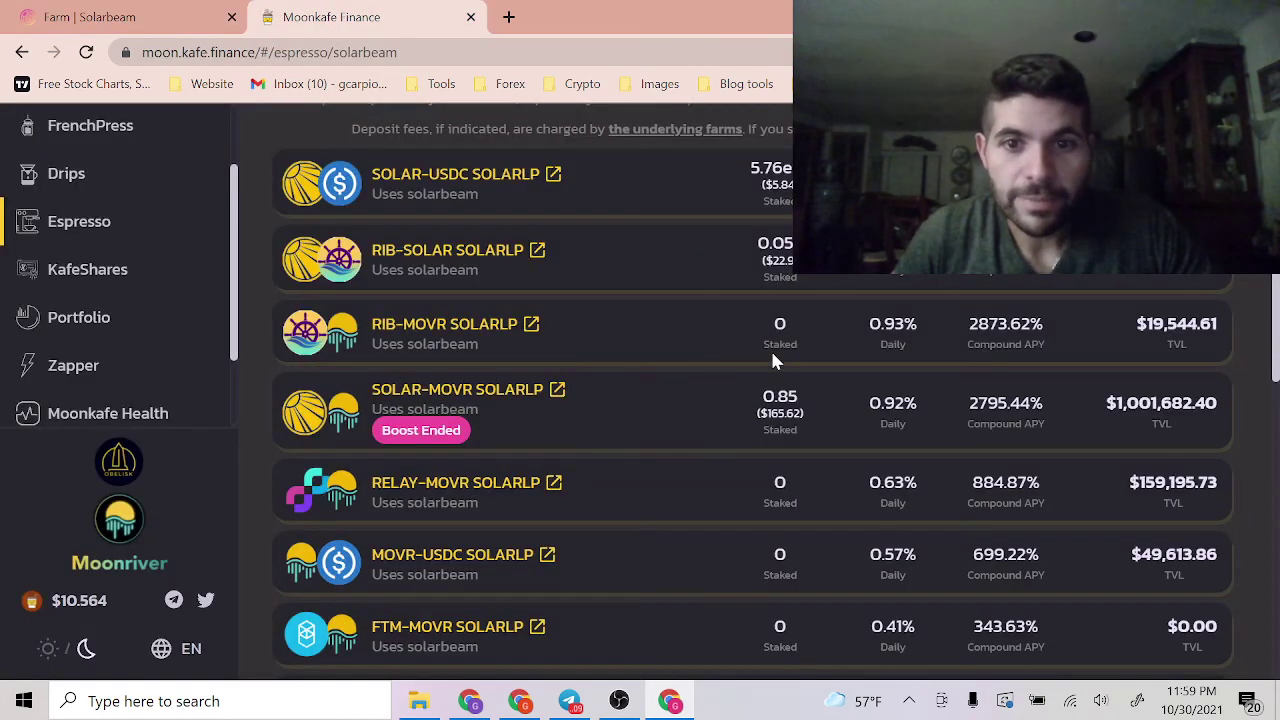
left_click(600, 258)
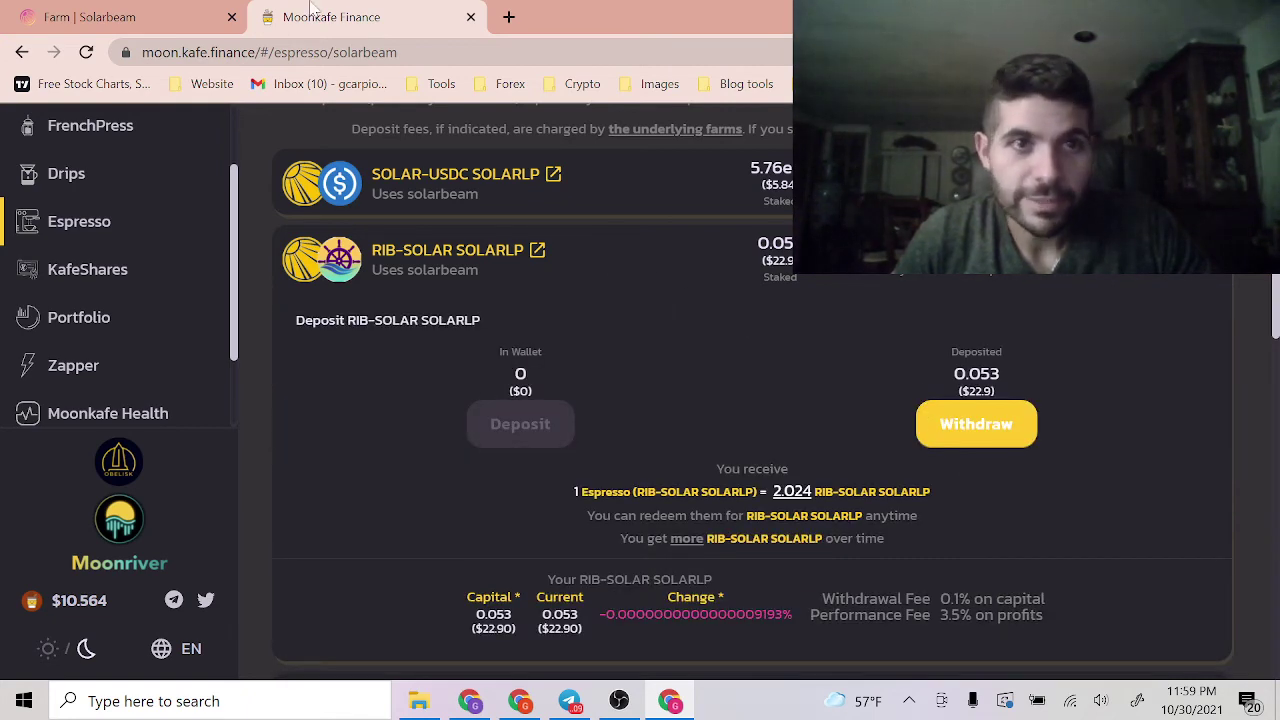
Harvest all farm rewards on Solarbeam, confirming both transactions in the wallet
left_click(190, 14)
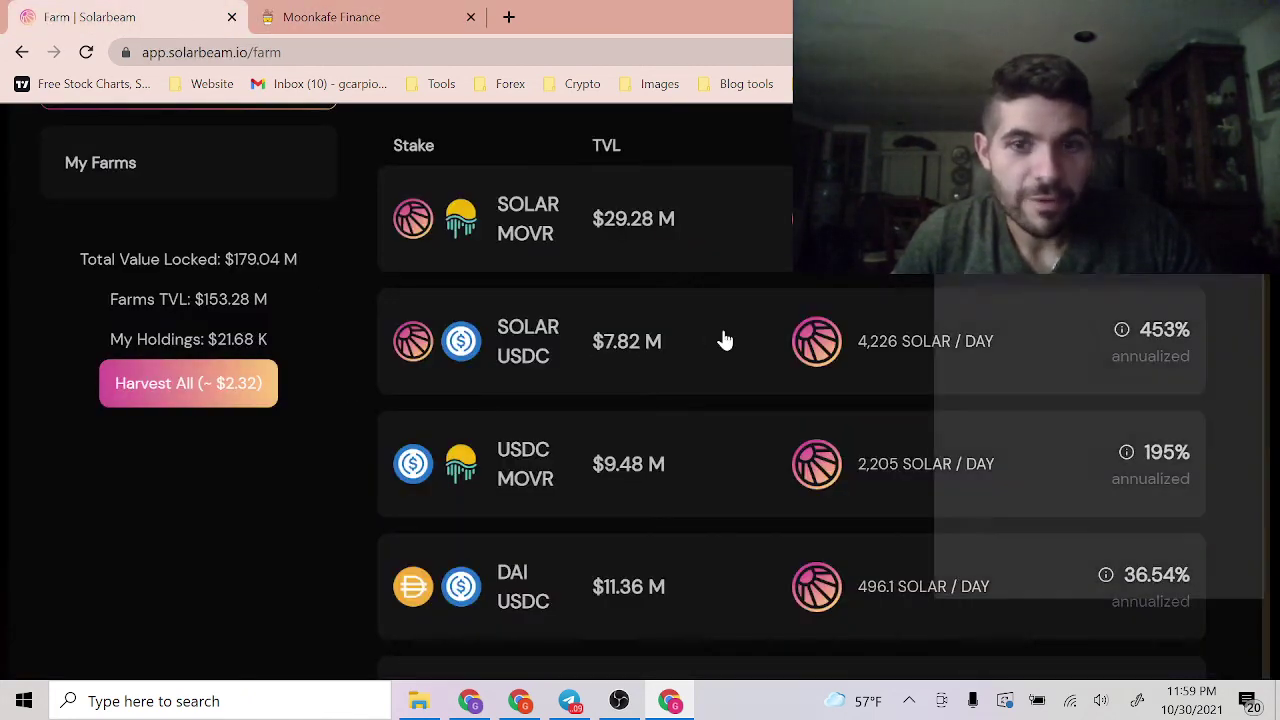
scroll(1116, 427, "down", 1)
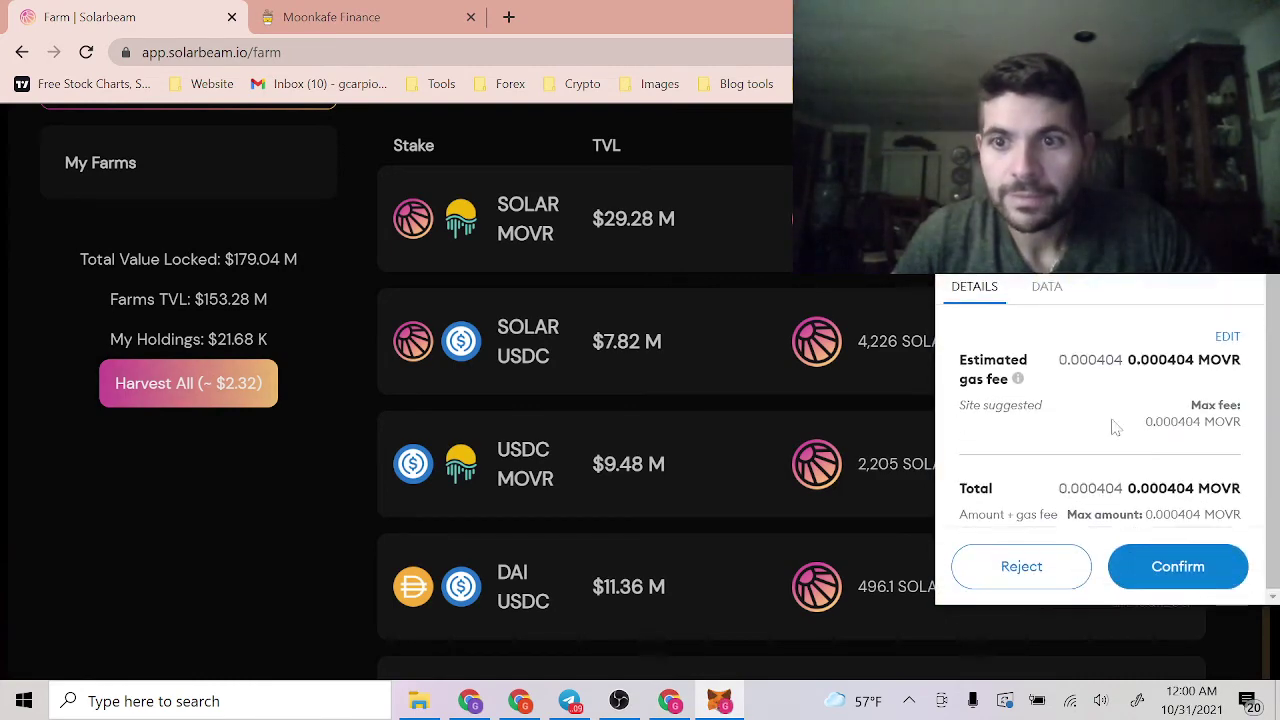
left_click(1153, 578)
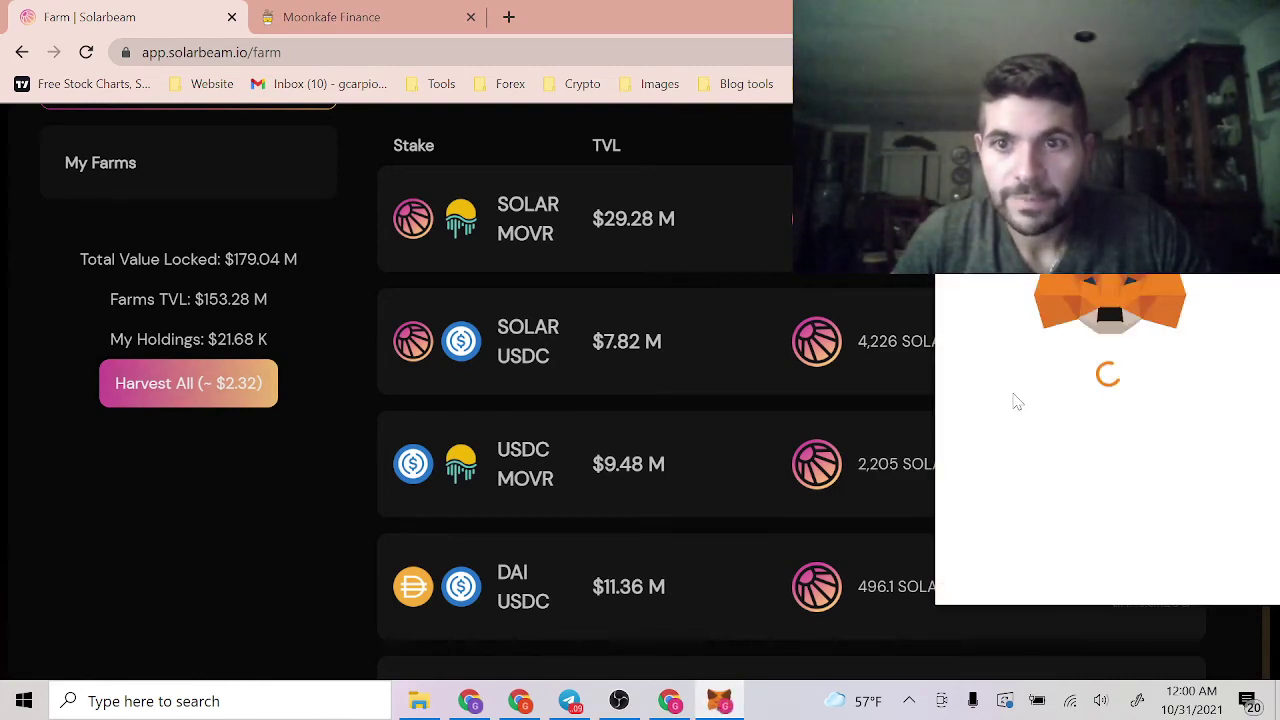
scroll(1066, 440, "down", 1)
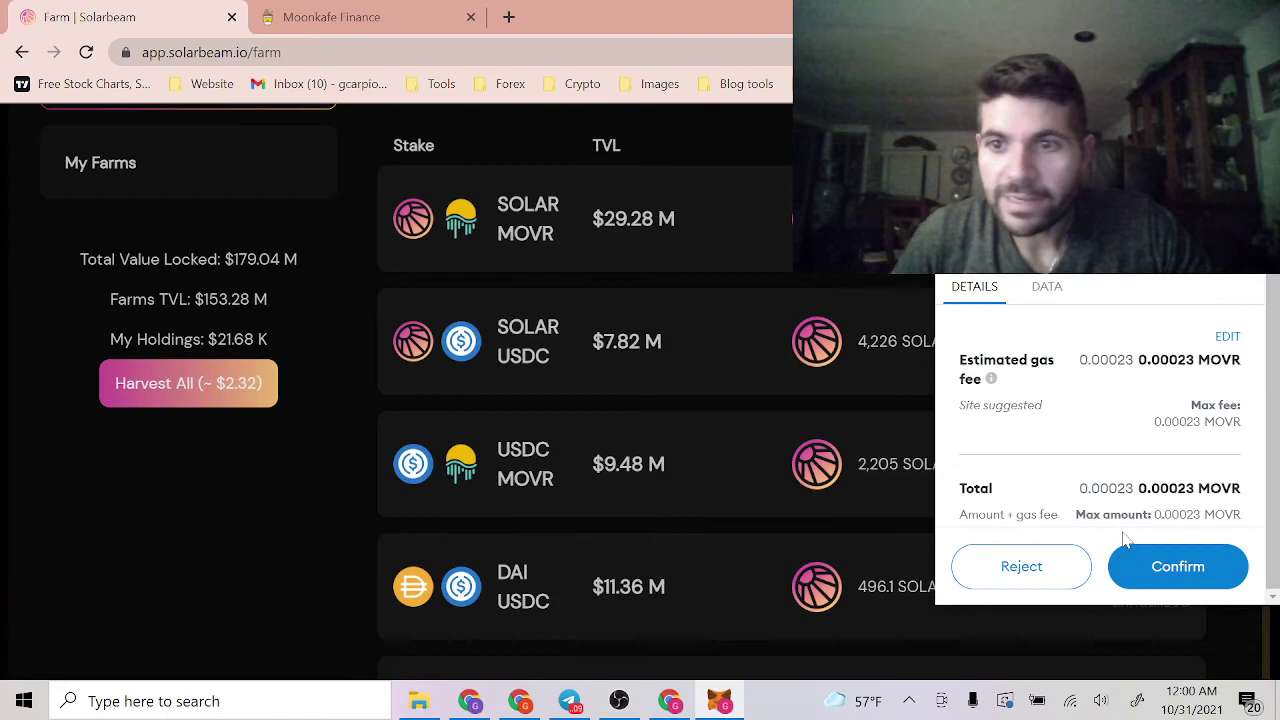
left_click(1165, 563)
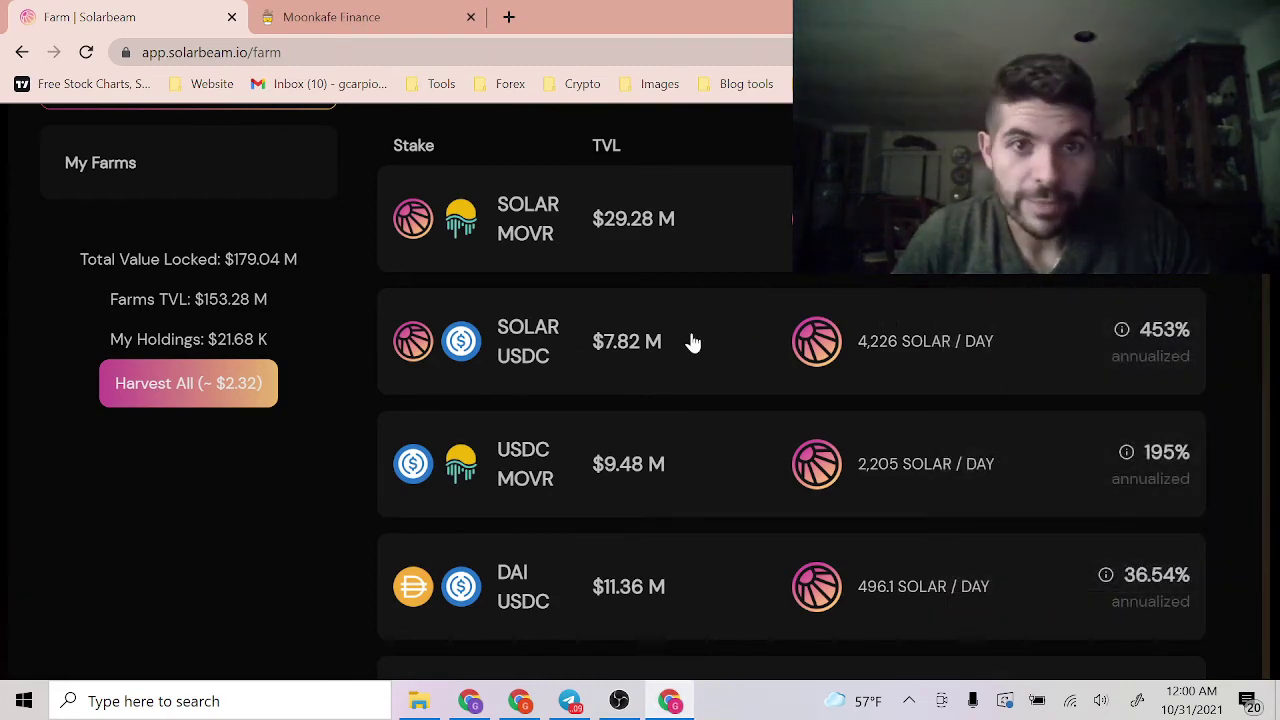
Review Solarbeam's farm list and liquidity positions, then examine the MOVR/USDC chart and form on the Swap page
scroll(884, 314, "up", 3)
scroll(886, 314, "down", 3)
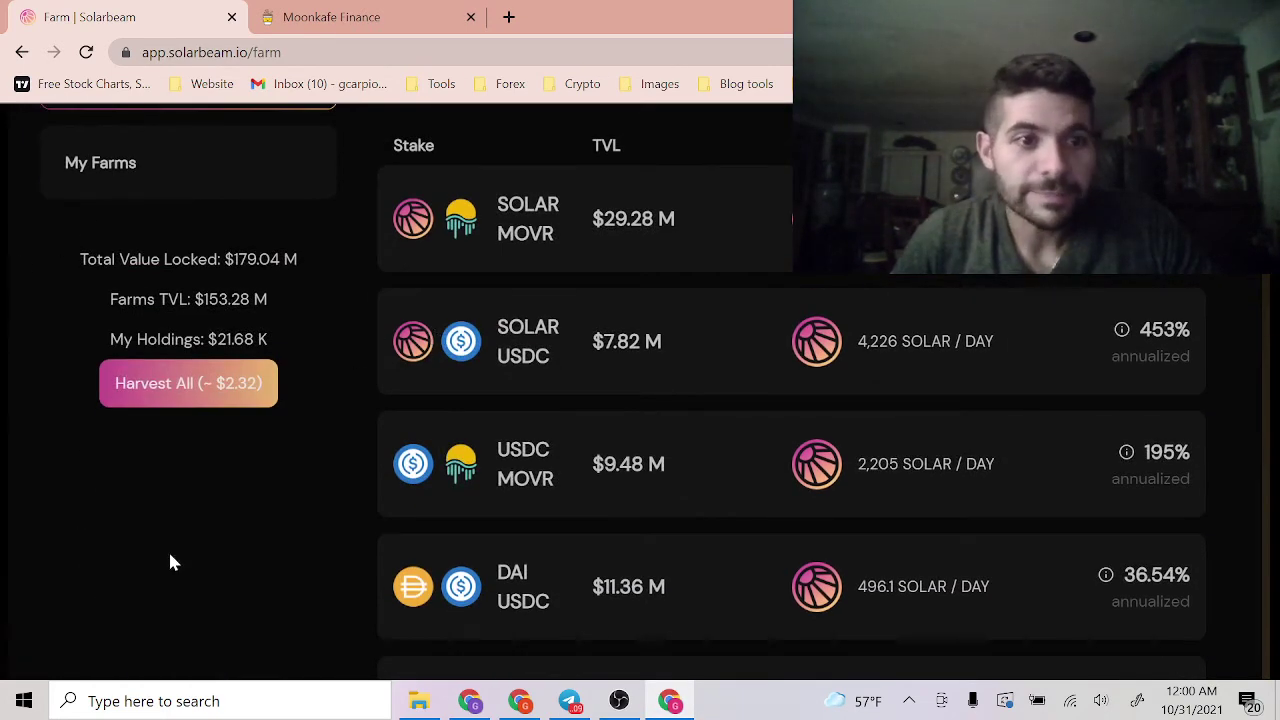
scroll(296, 165, "up", 3)
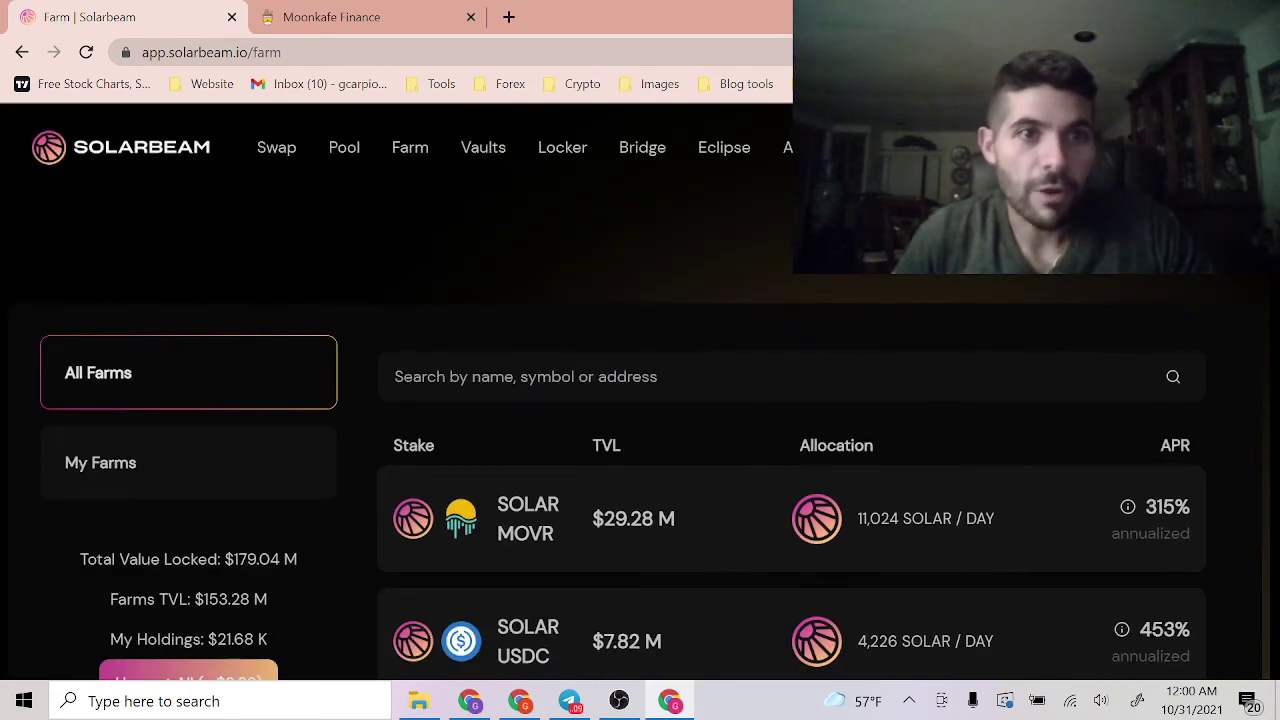
left_click(330, 157)
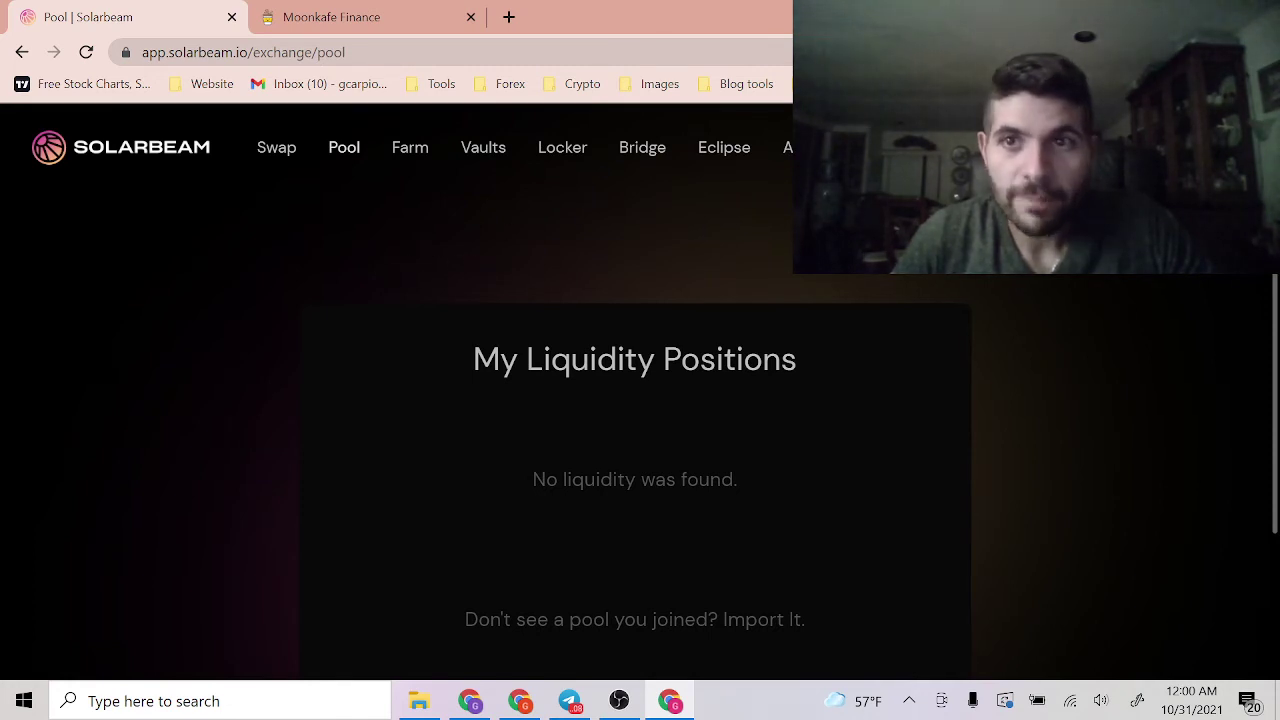
left_click(281, 163)
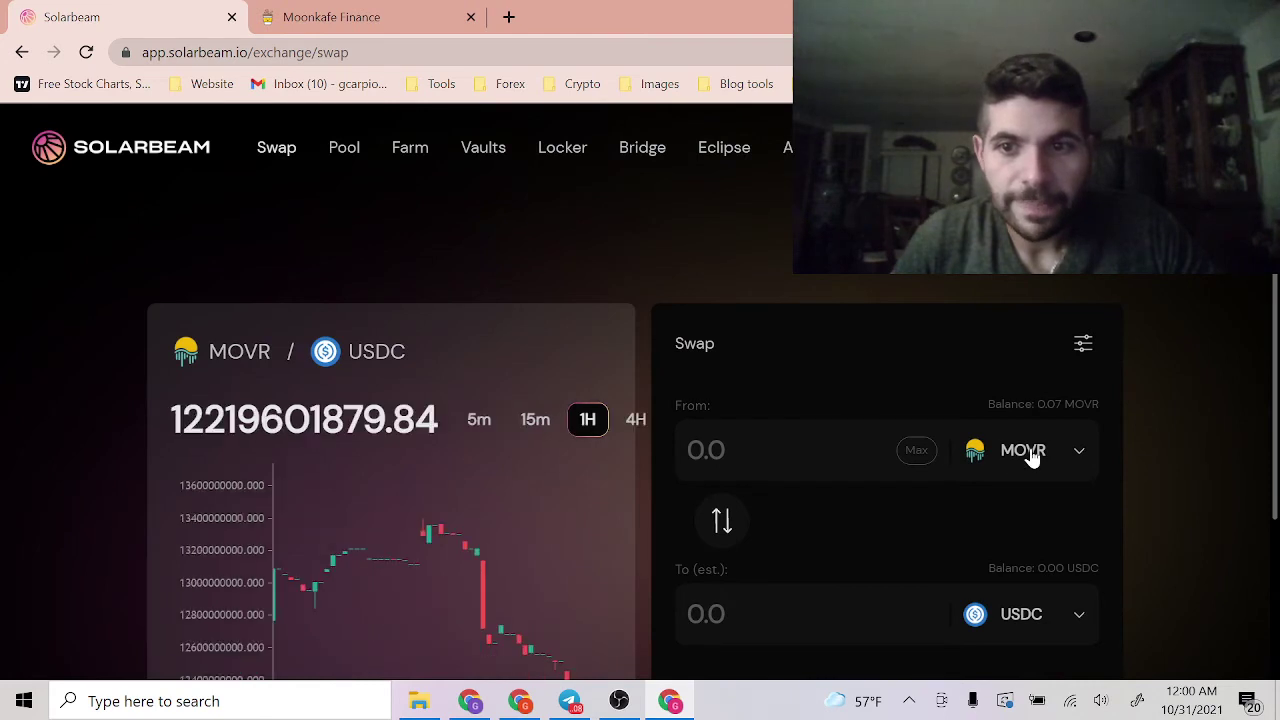
scroll(950, 487, "down", 1)
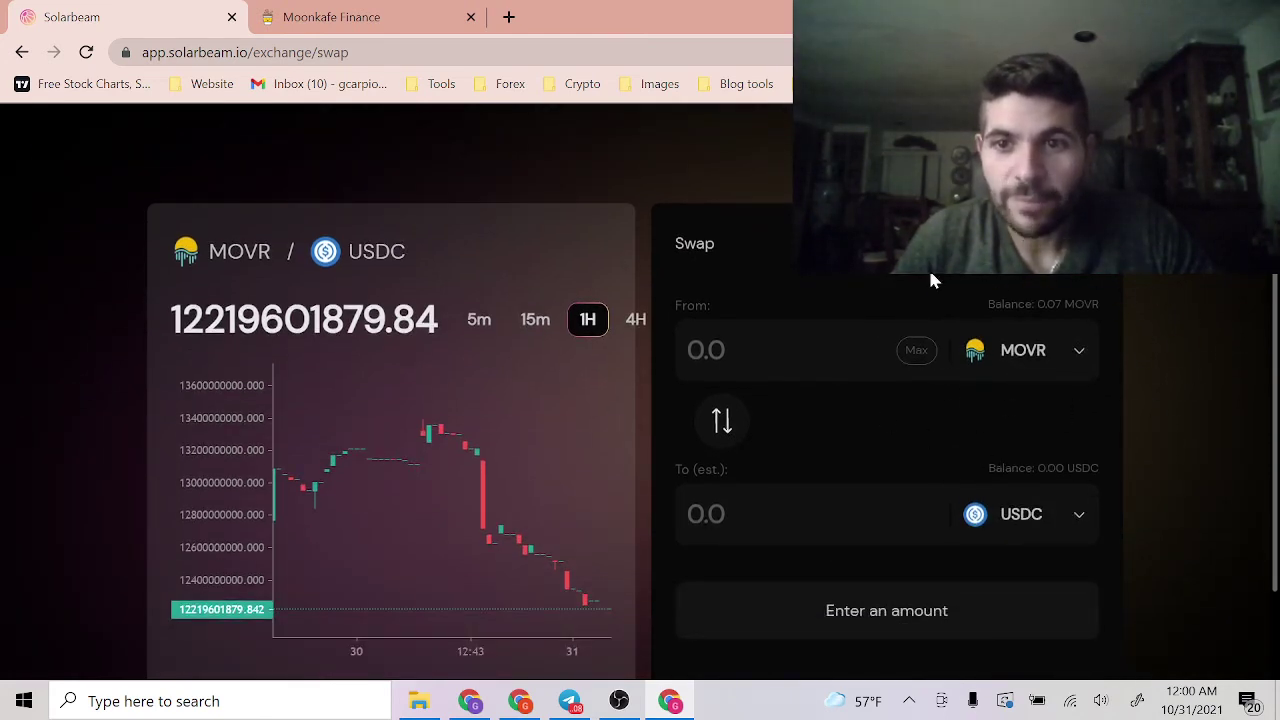
scroll(600, 200, "up", 1)
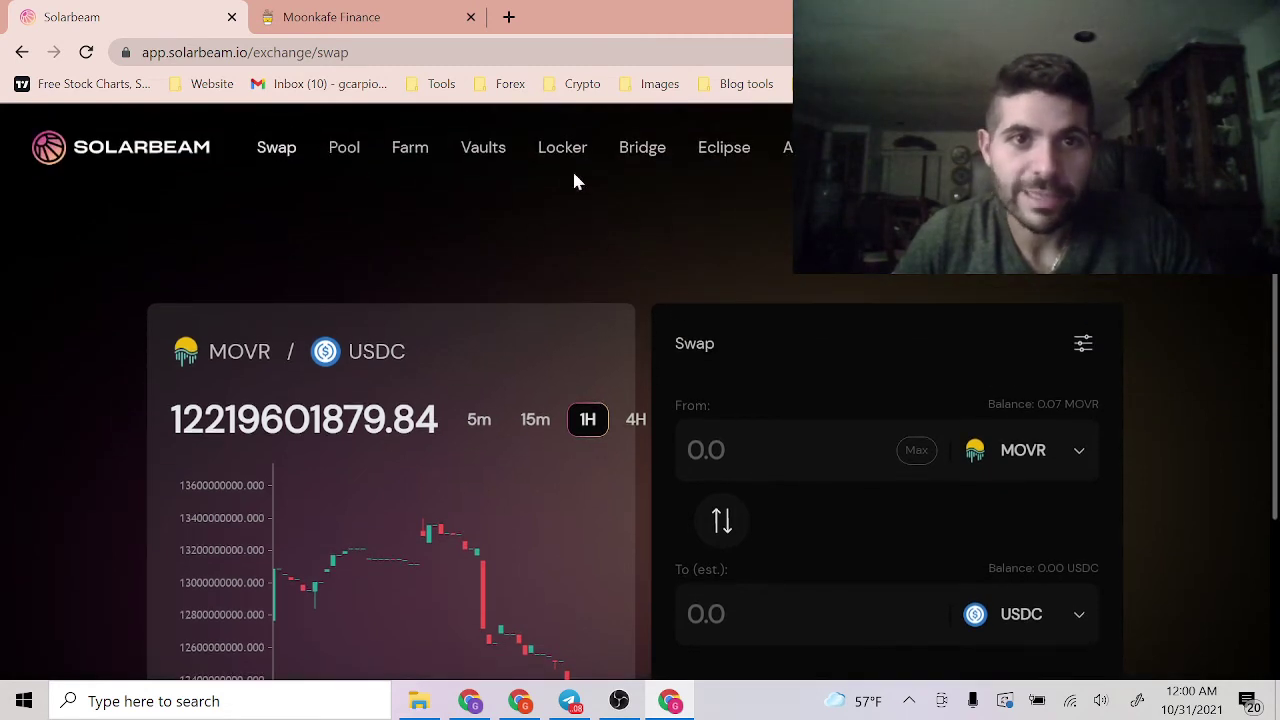
Recheck Solarbeam's Pool and Swap pages, then open the wallet's activity to check the status of the harvest transactions
left_click(342, 150)
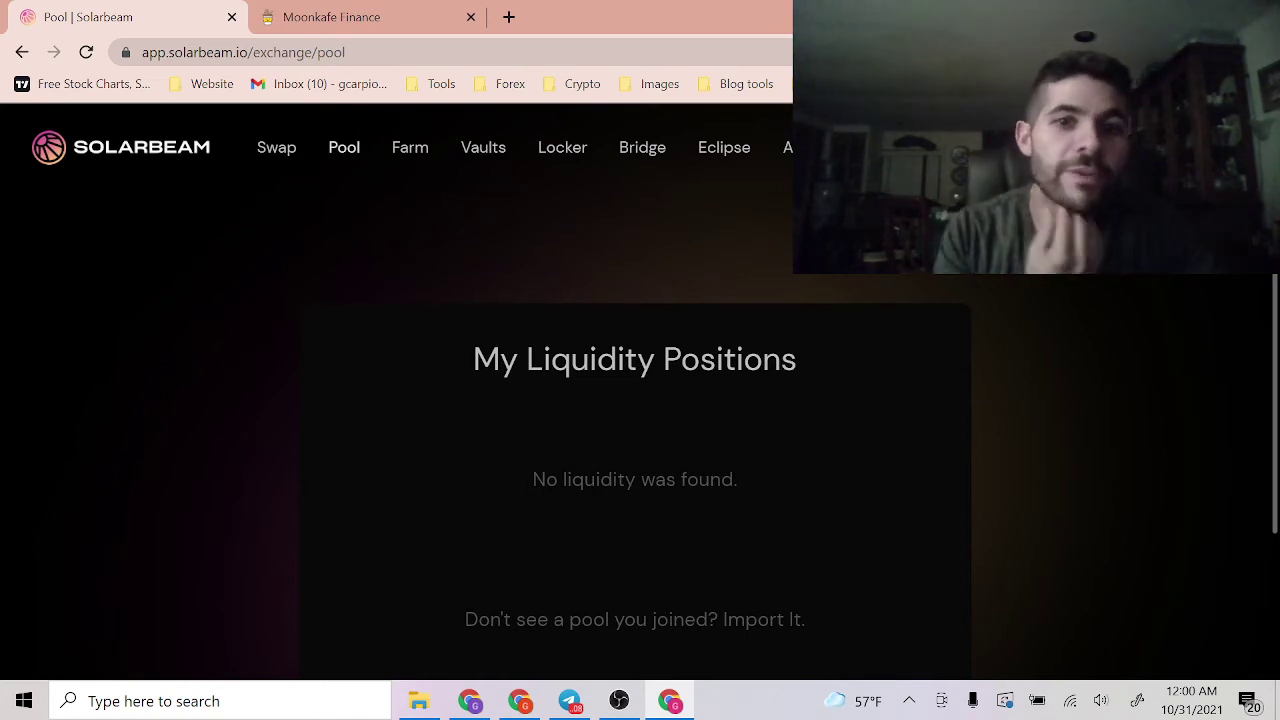
left_click(284, 150)
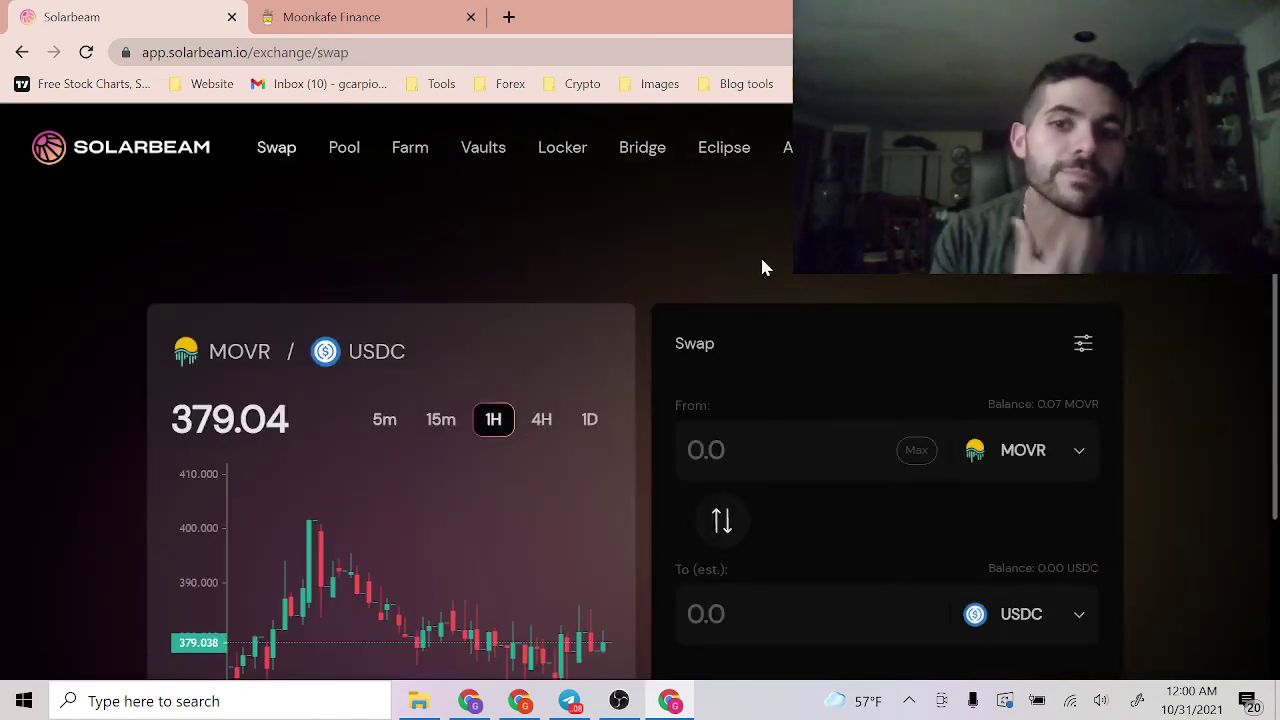
scroll(760, 255, "down", 2)
scroll(760, 255, "up", 2)
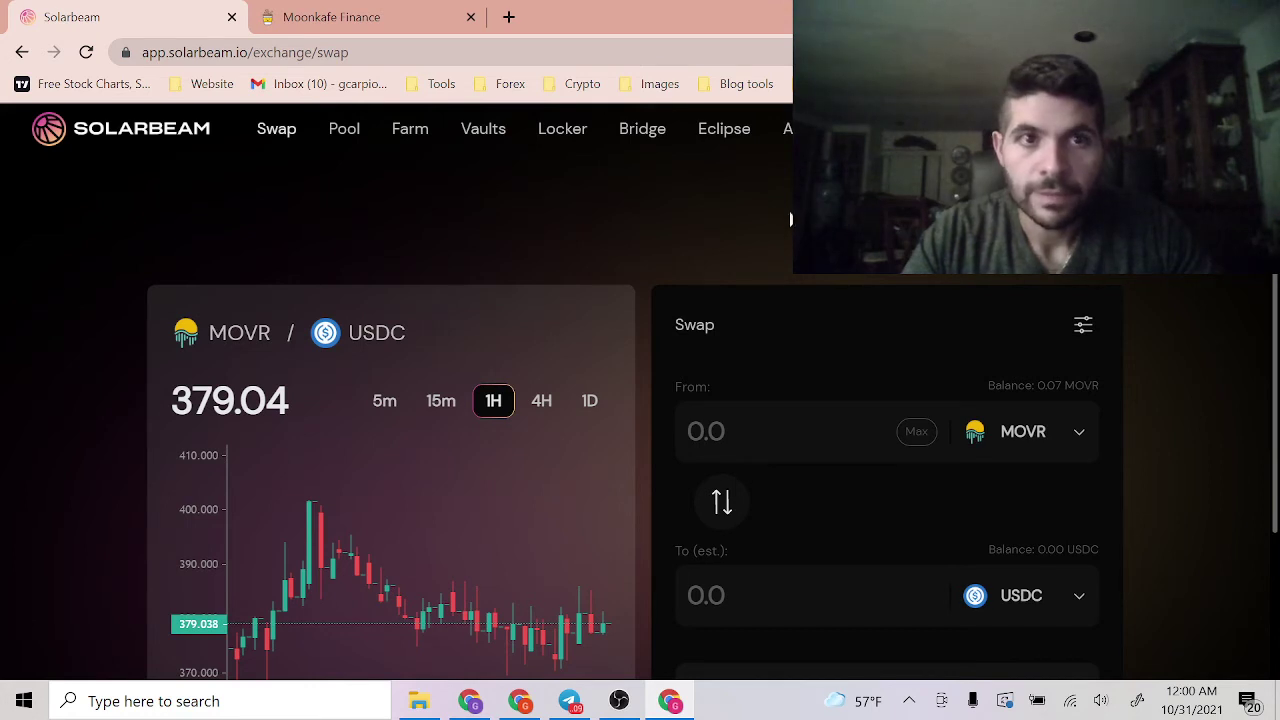
left_click(1106, 52)
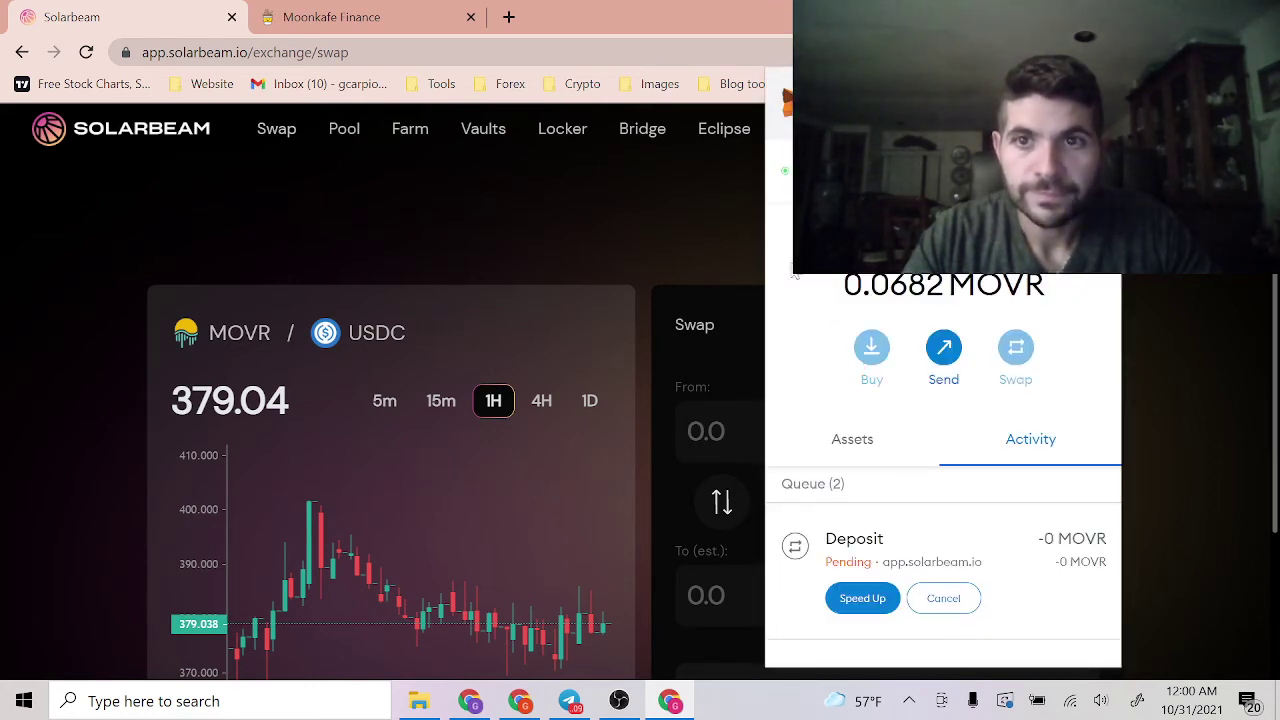
Speed up the first pending Solarbeam deposit in the wallet's queue with gas limit 404319 and gas price 1.1 GWEI
left_click(648, 232)
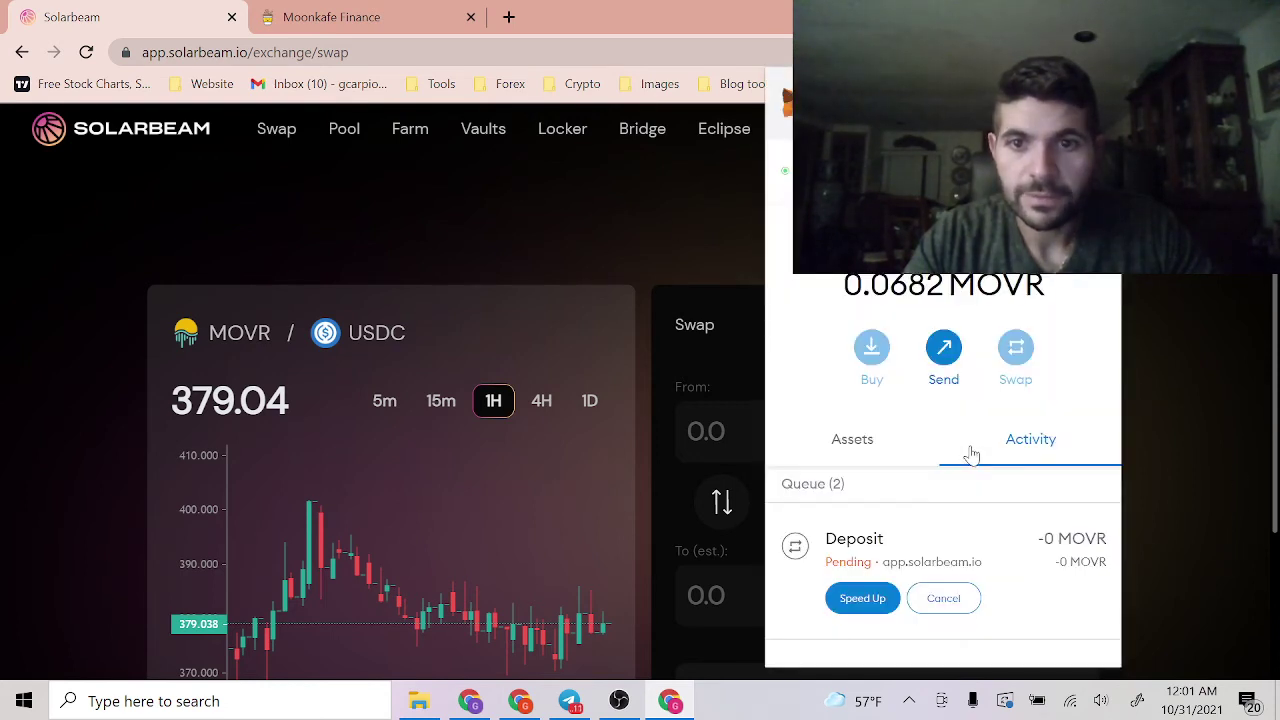
scroll(972, 455, "down", 2)
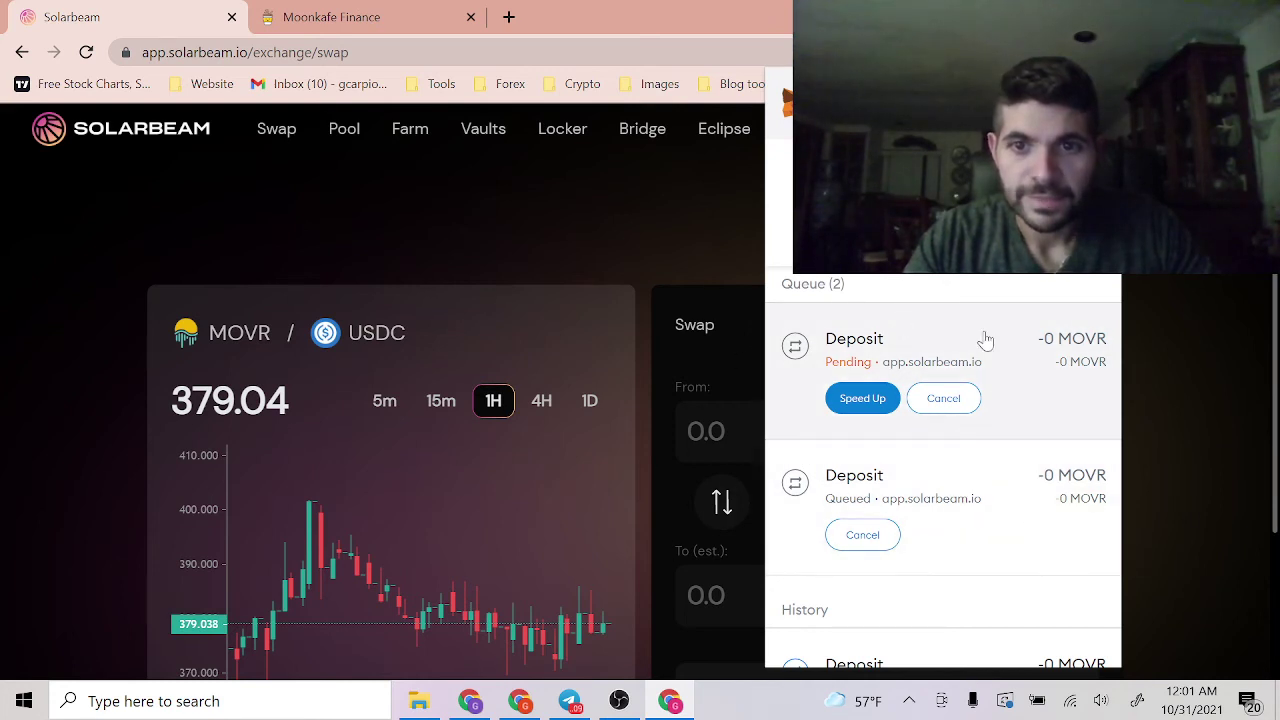
left_click(855, 399)
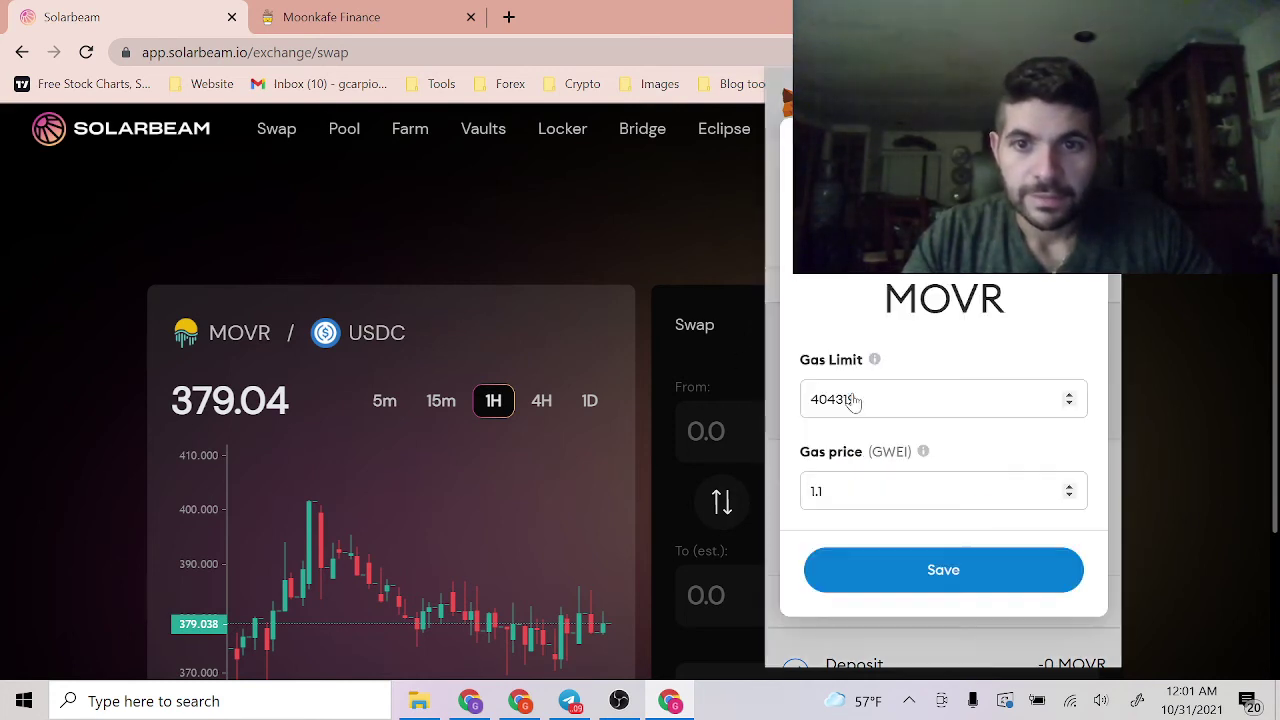
left_click(938, 567)
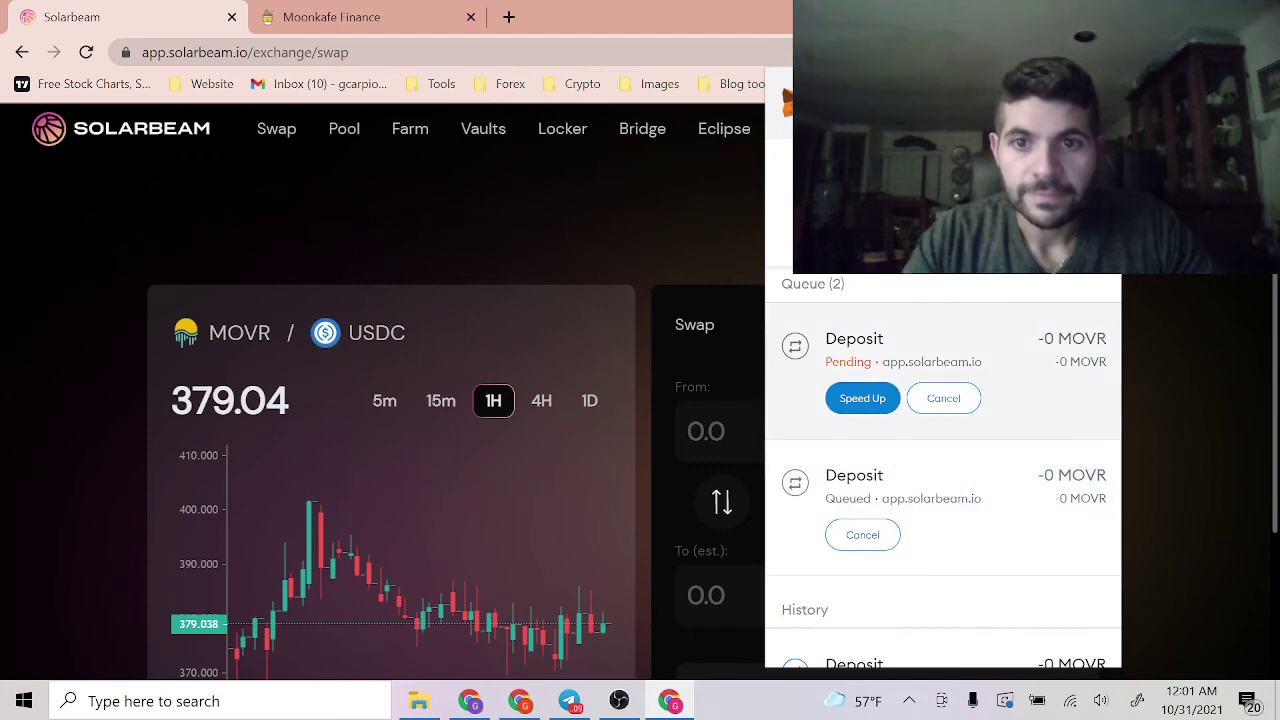
Reopen the wallet's activity and inspect the resubmitted deposit's details and activity log, closing the wallet when finished
left_click(680, 229)
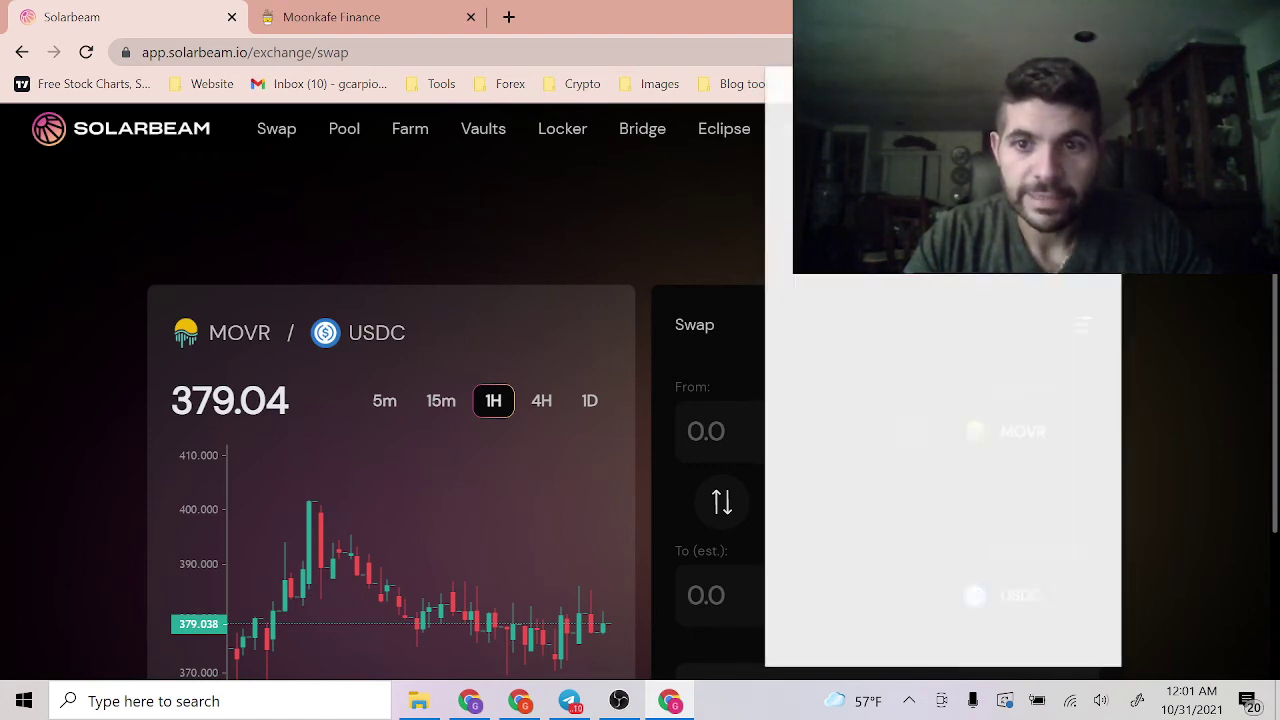
scroll(698, 282, "down", 1)
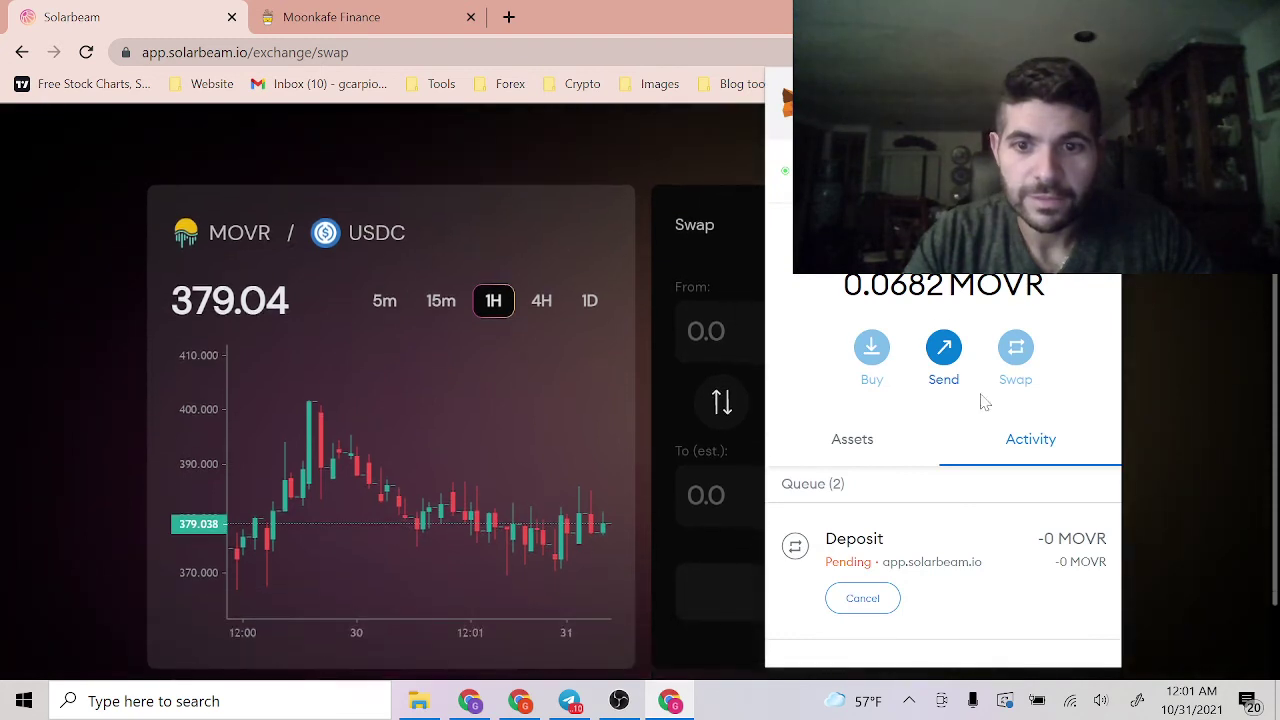
left_click(1009, 570)
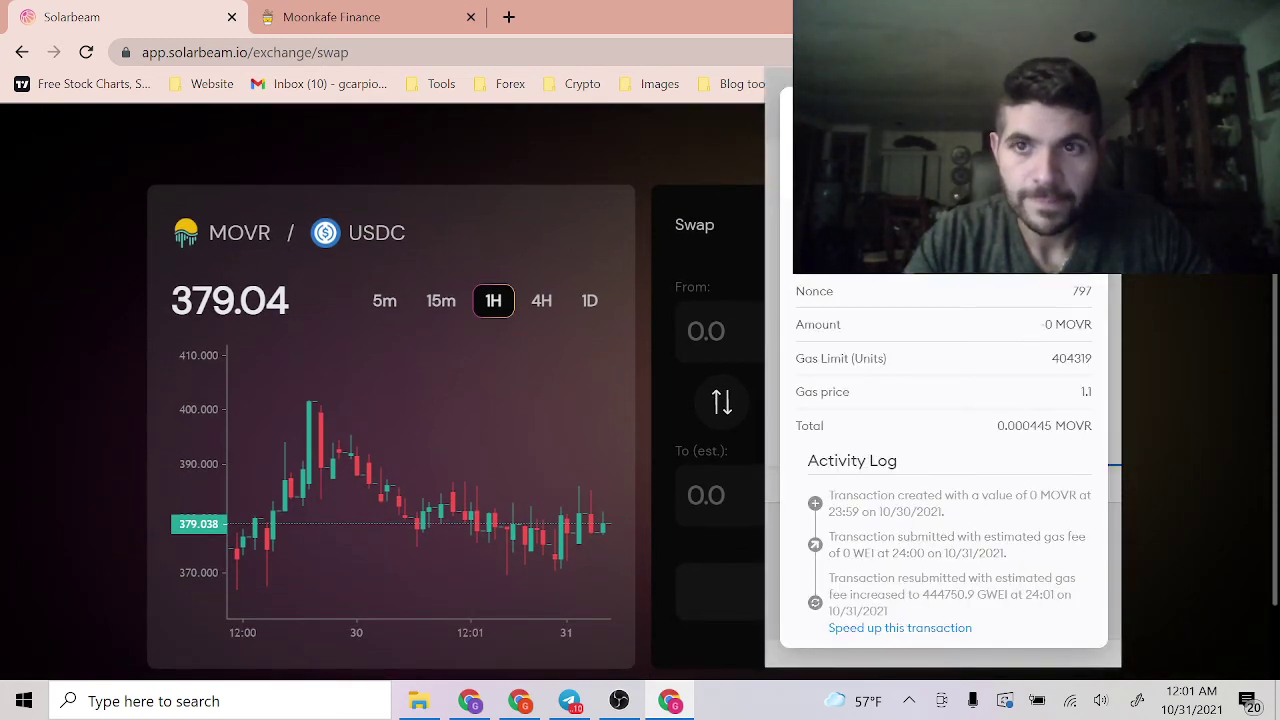
left_click(1084, 119)
left_click(684, 150)
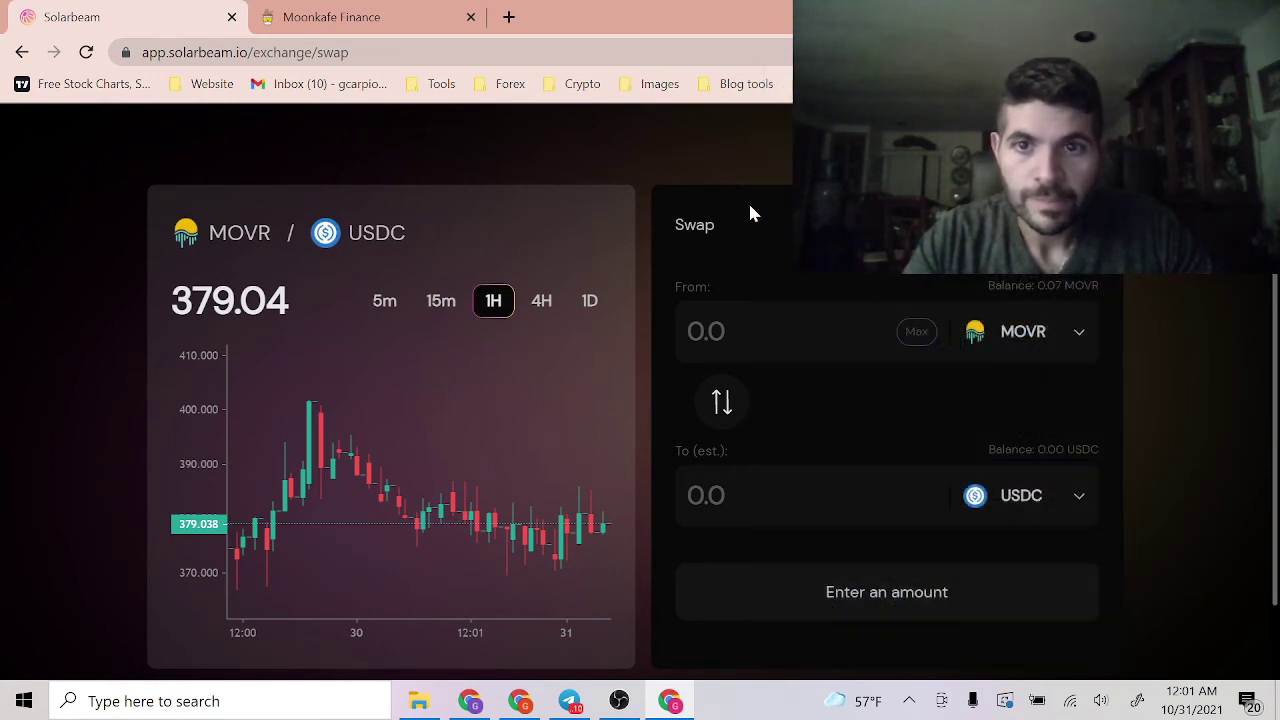
Open the connected account's details on Solarbeam and clear all recent transactions
scroll(1160, 367, "up", 1)
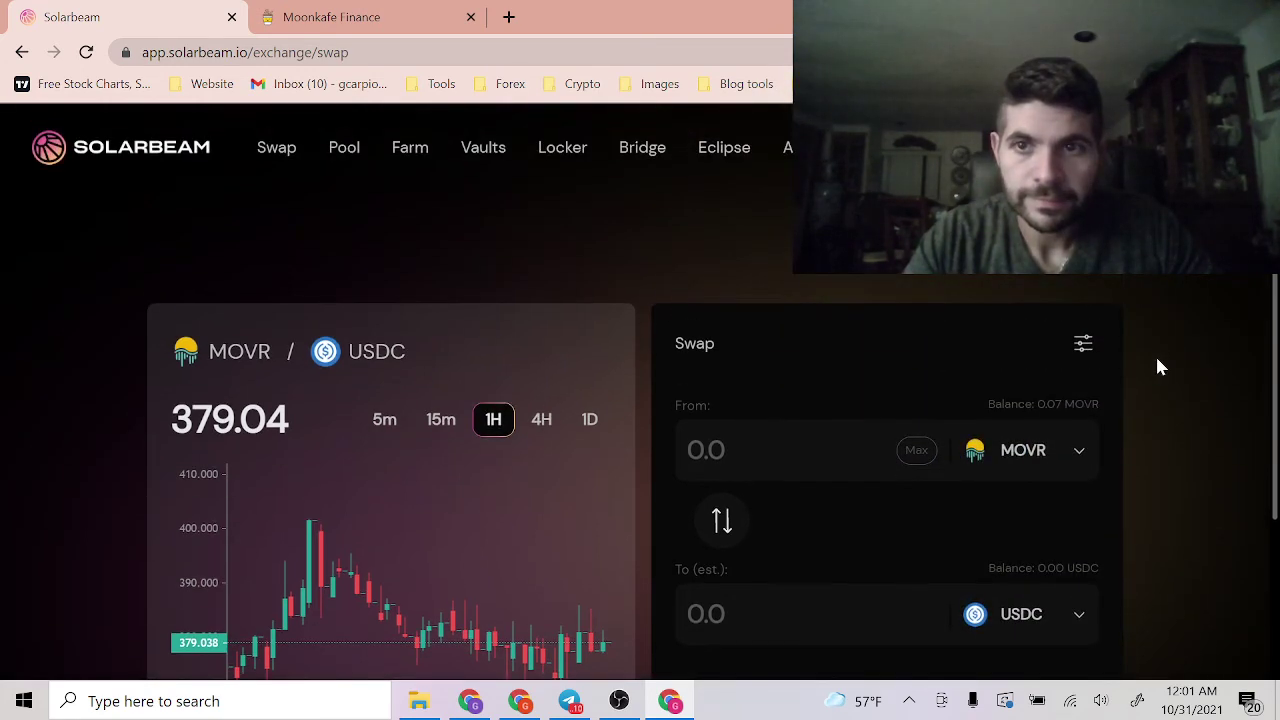
left_click(1160, 147)
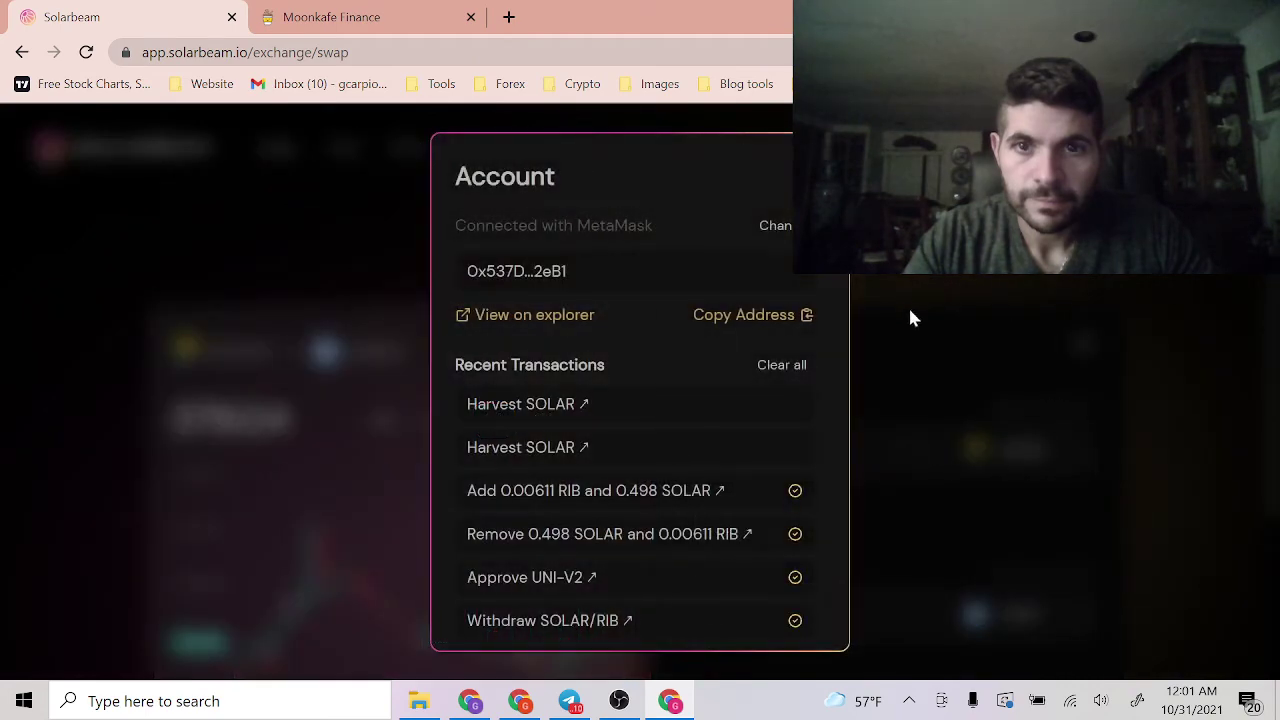
left_click(778, 362)
left_click(813, 286)
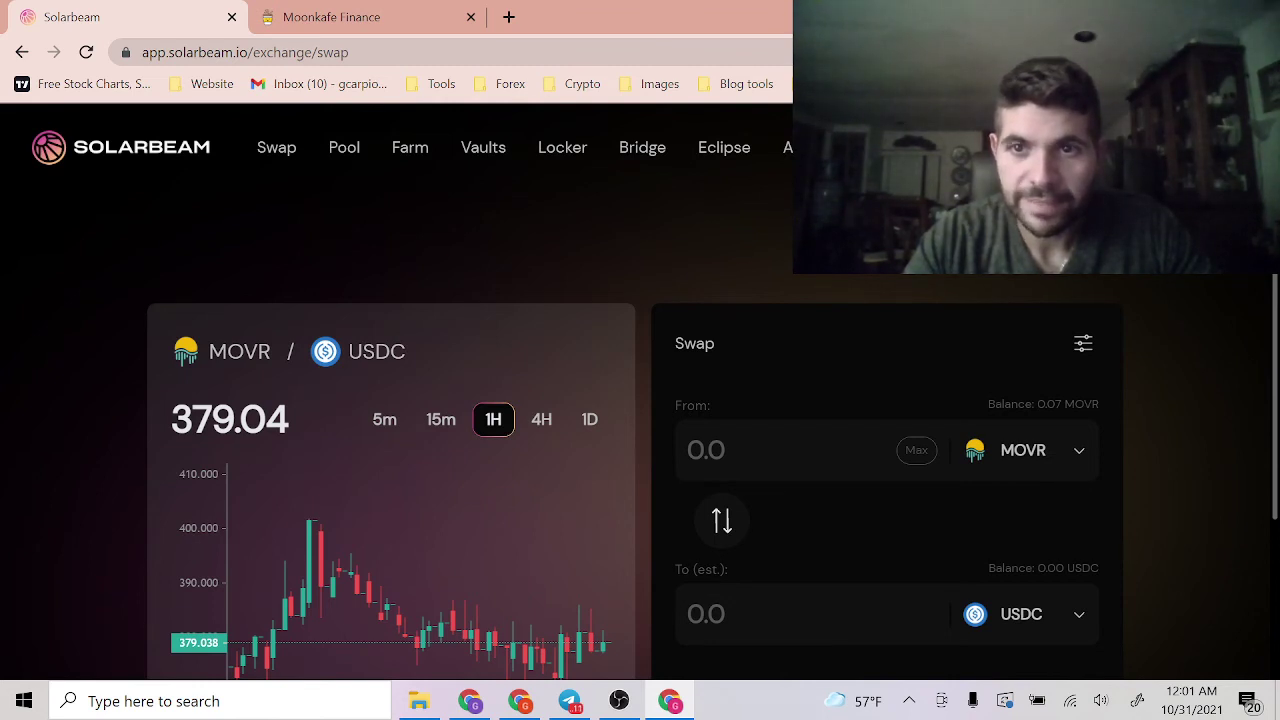
Speed up the remaining pending Solarbeam deposit with gas limit 229803 and gas price 1.1 GWEI, and close the wallet
scroll(985, 480, "down", 1)
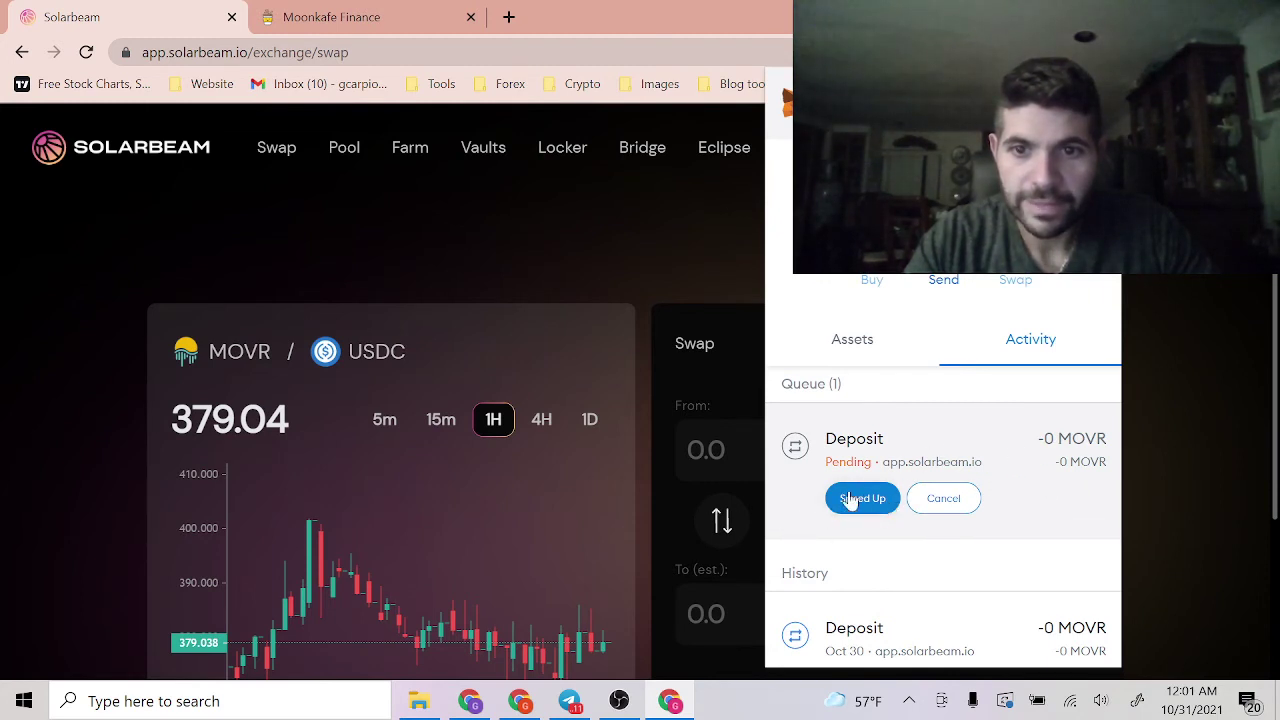
left_click(933, 455)
left_click(1000, 245)
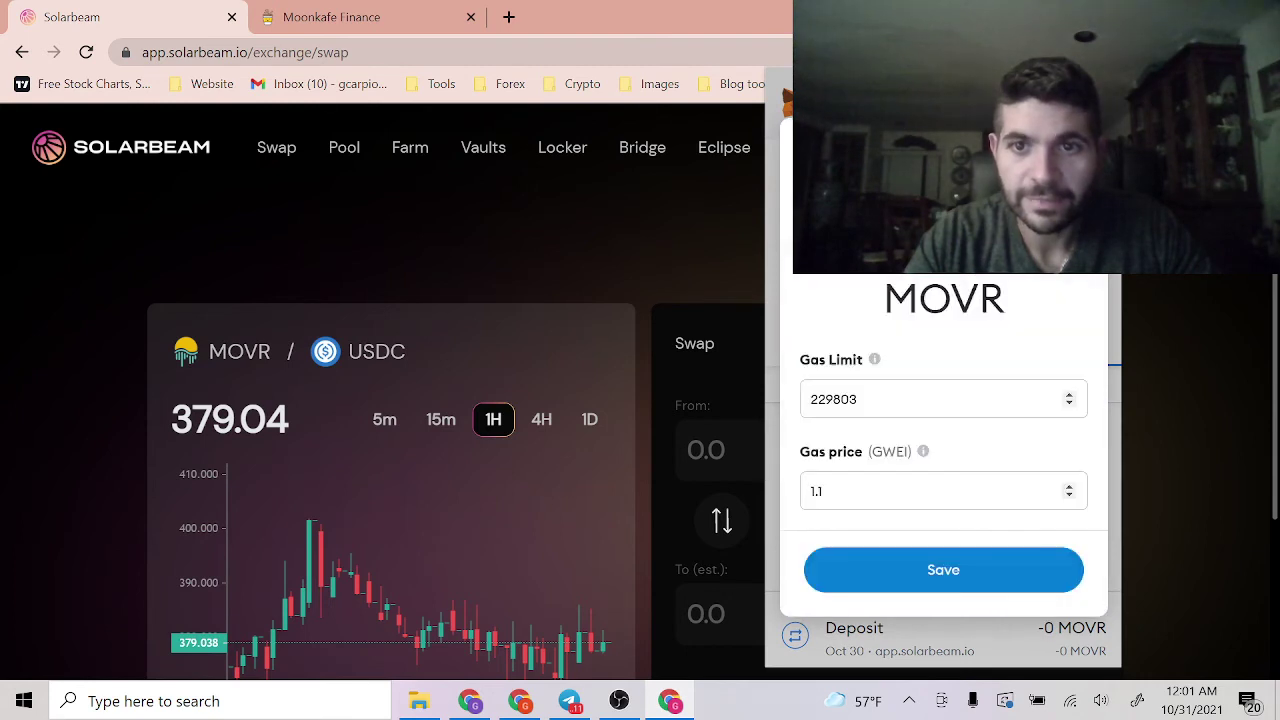
left_click(943, 566)
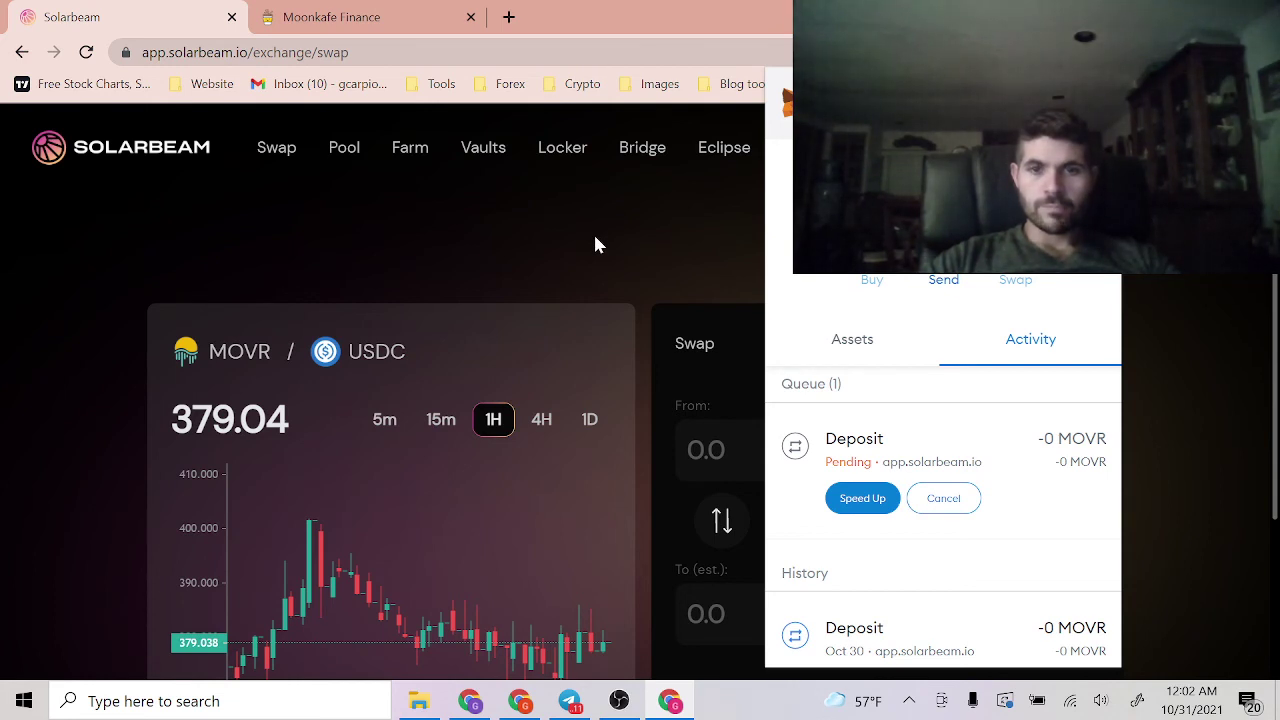
left_click(849, 500)
left_click(900, 569)
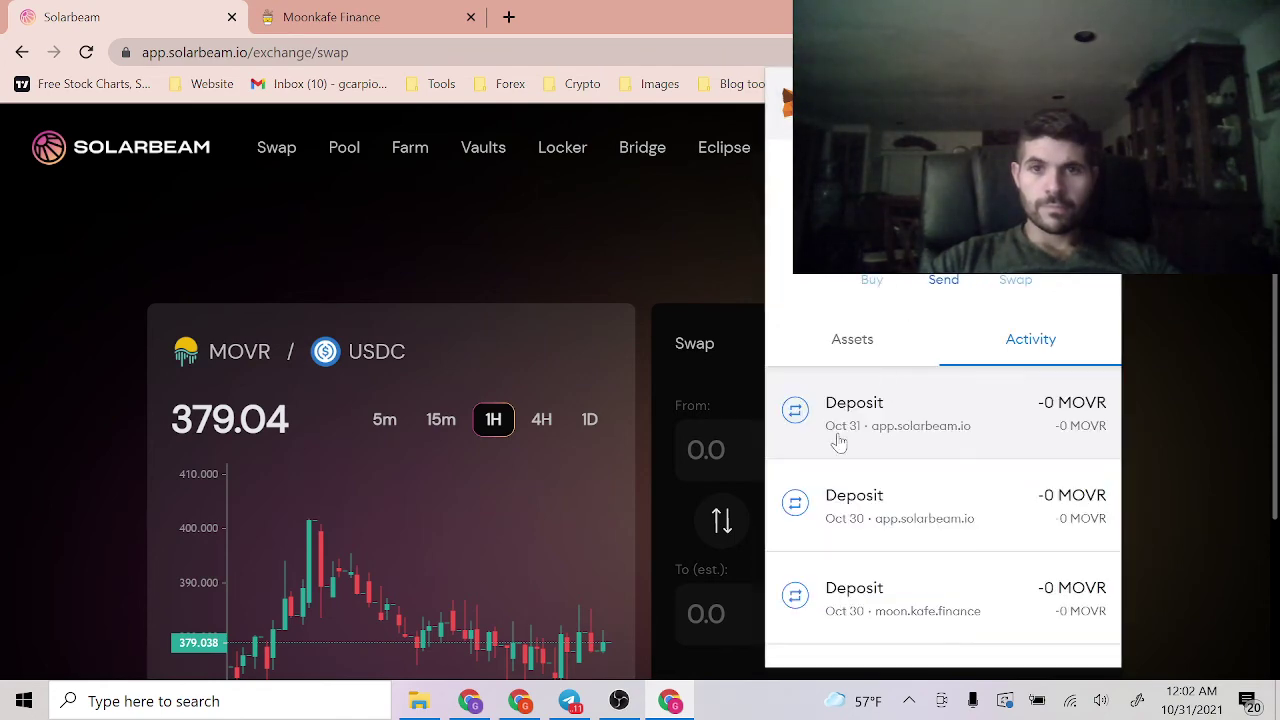
left_click(620, 266)
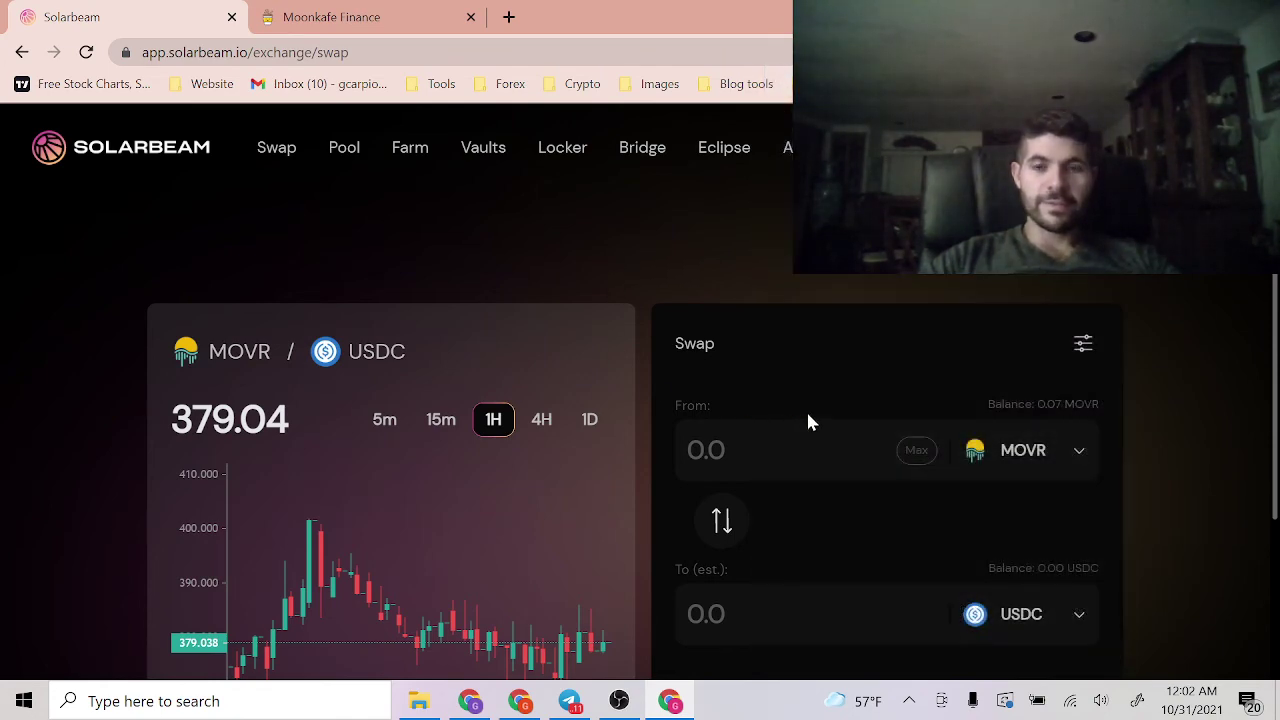
Set up a SOLAR to MOVR swap by finding the SOLAR token, reversing the pair and entering the maximum SOLAR balance
scroll(808, 415, "down", 1)
left_click(1055, 527)
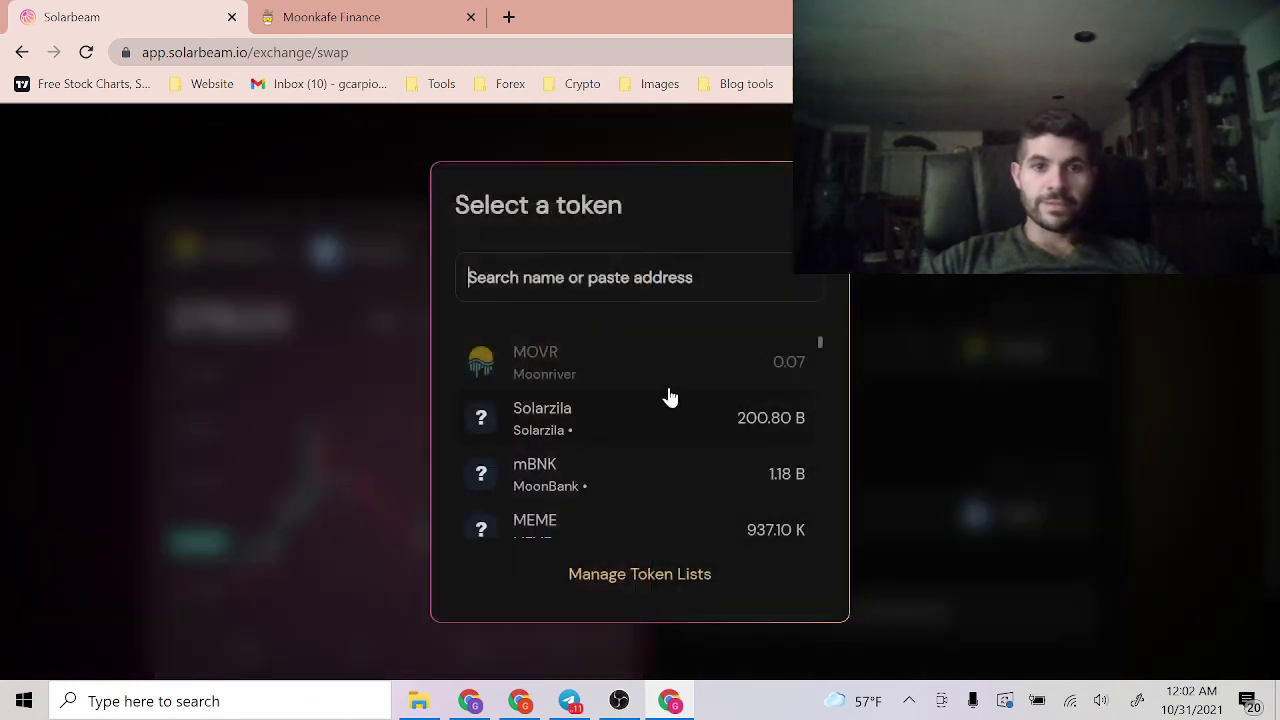
scroll(648, 393, "down", 3)
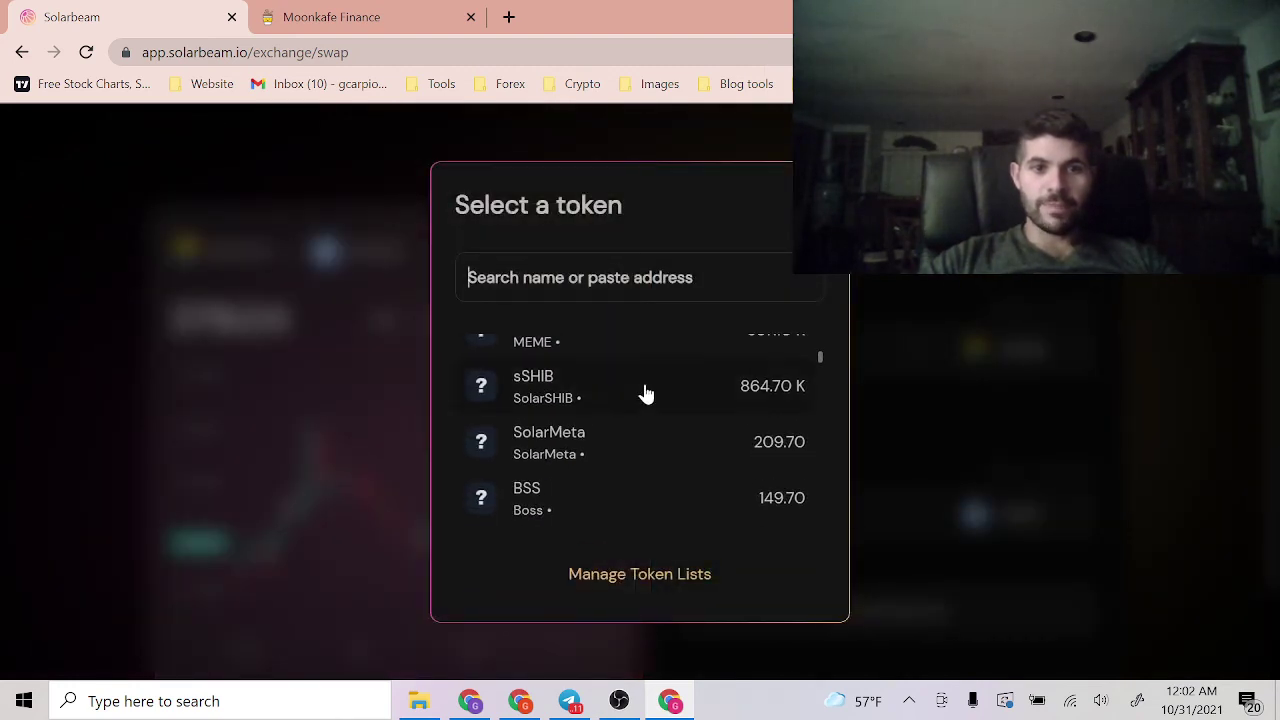
type("solar")
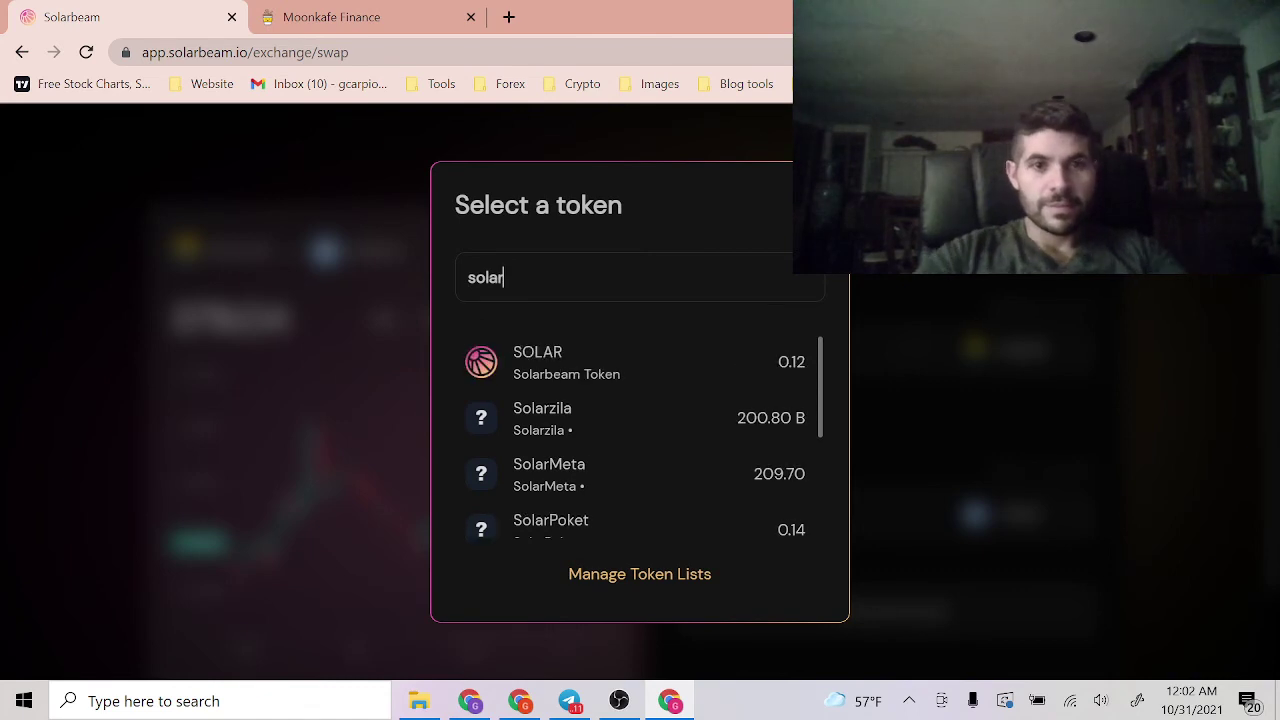
left_click(666, 378)
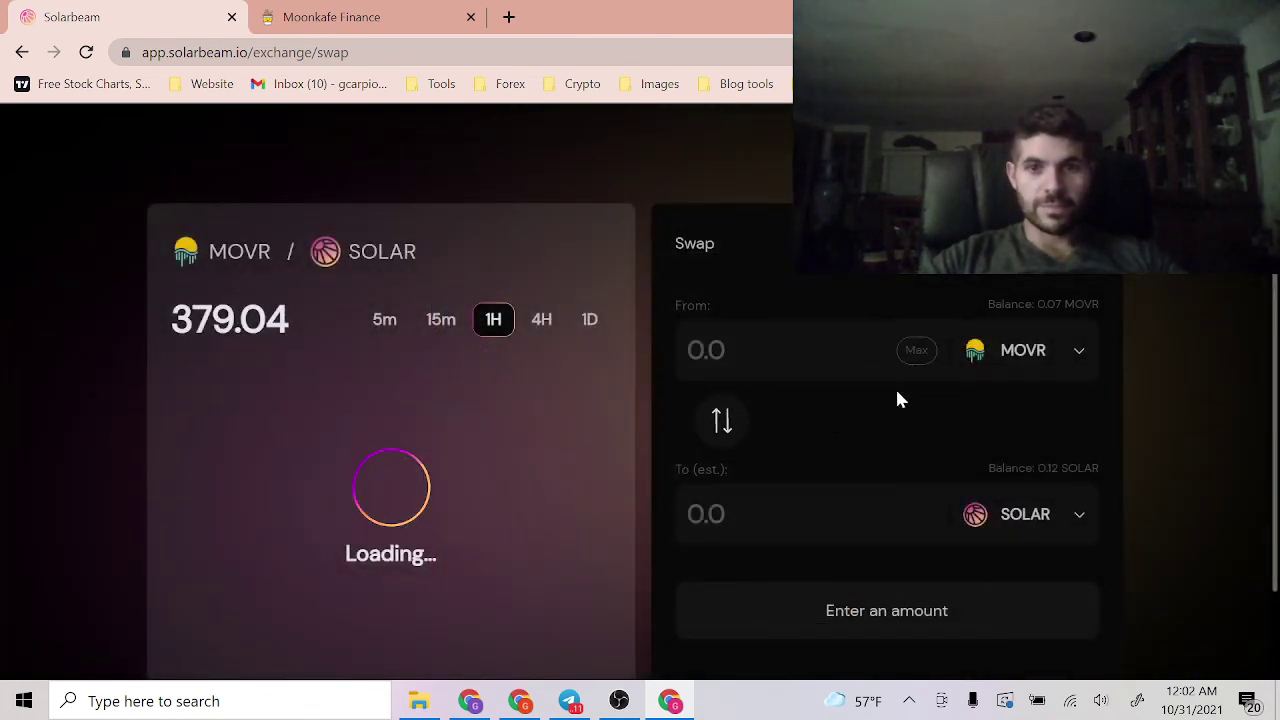
left_click(722, 422)
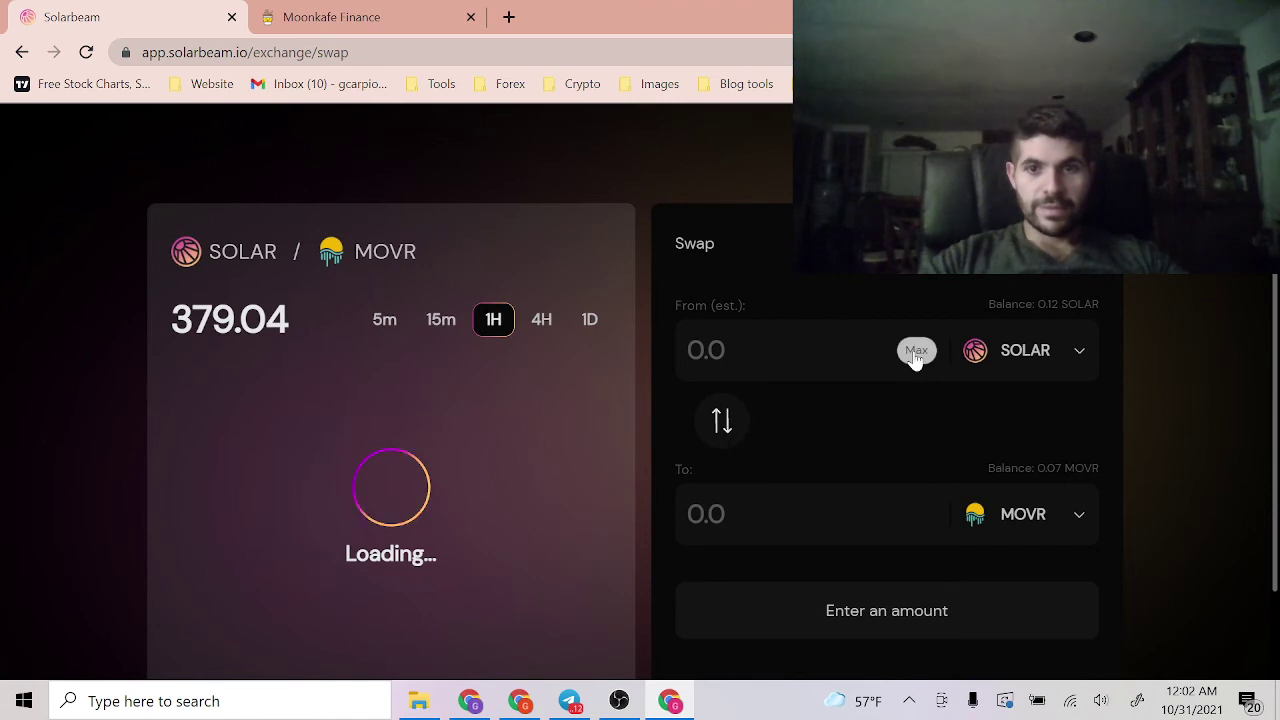
left_click(916, 350)
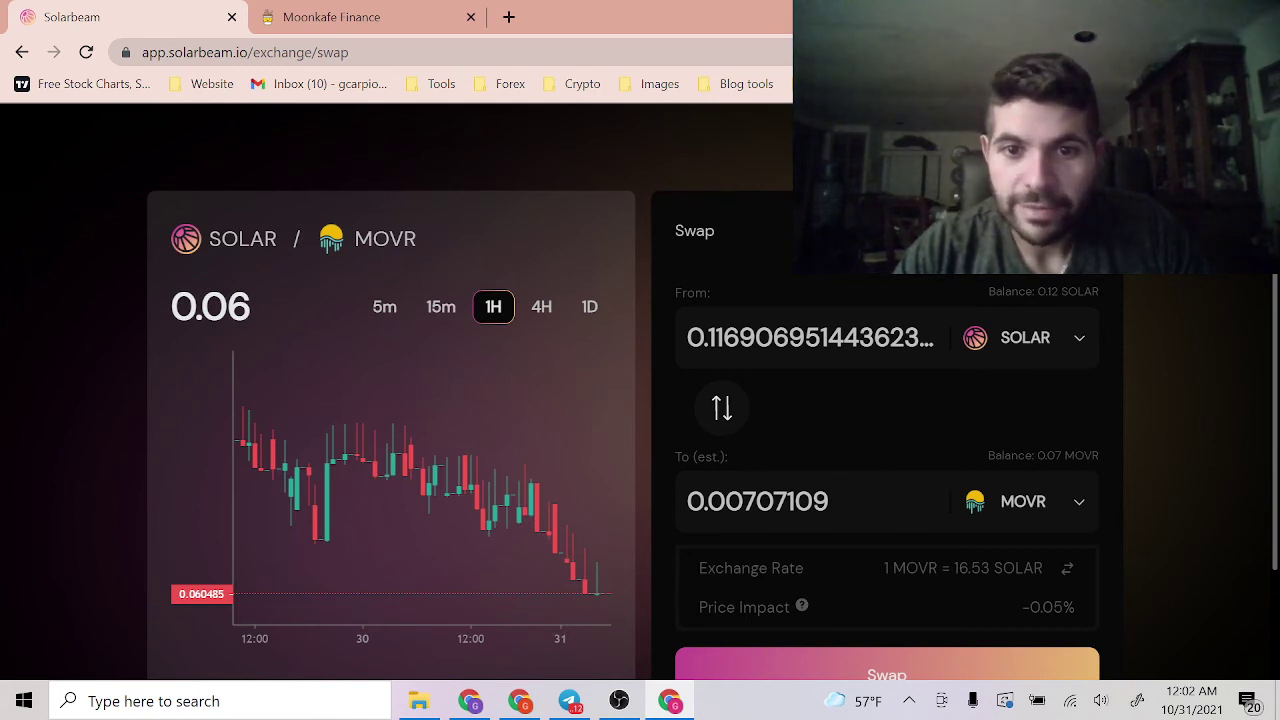
Copy the estimated MOVR output amount from the swap form
double_click(765, 501)
key("ctrl+c")
right_click(757, 503)
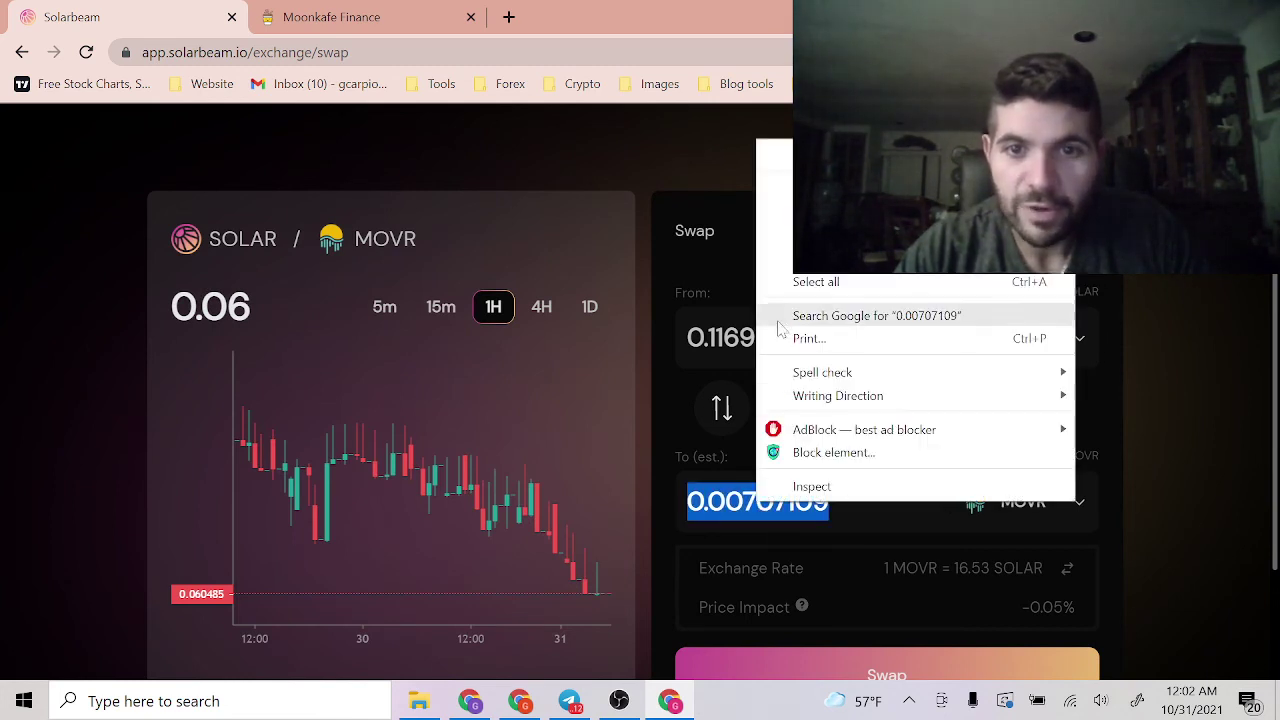
left_click(780, 211)
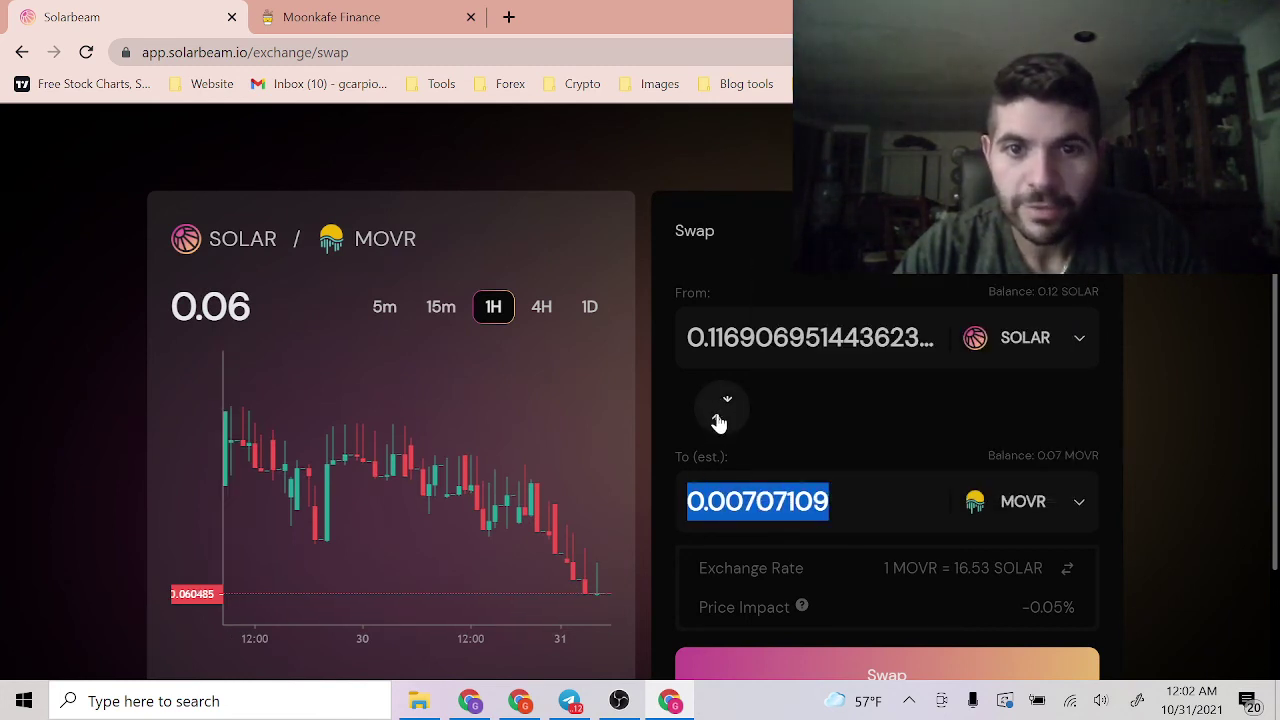
Change the swap pair to MOVR for RIB and enter the copied 0.00707109 as the MOVR amount
left_click(988, 500)
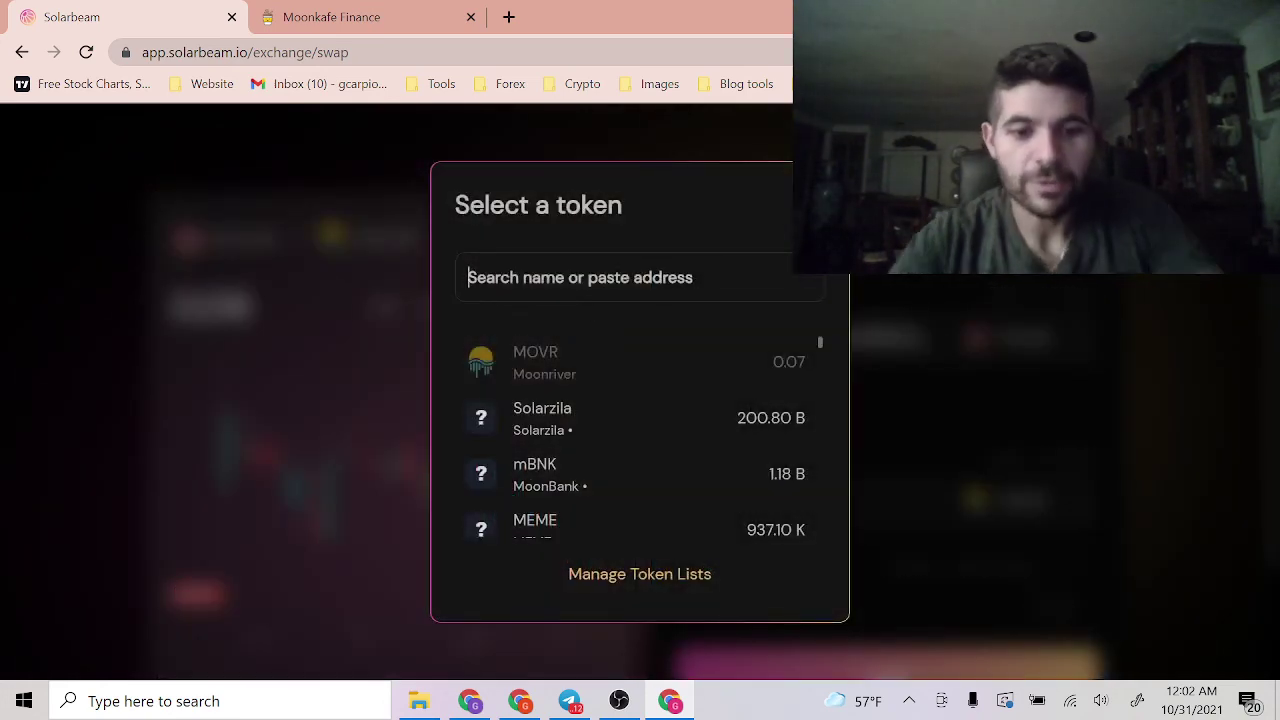
type("rib")
left_click(572, 350)
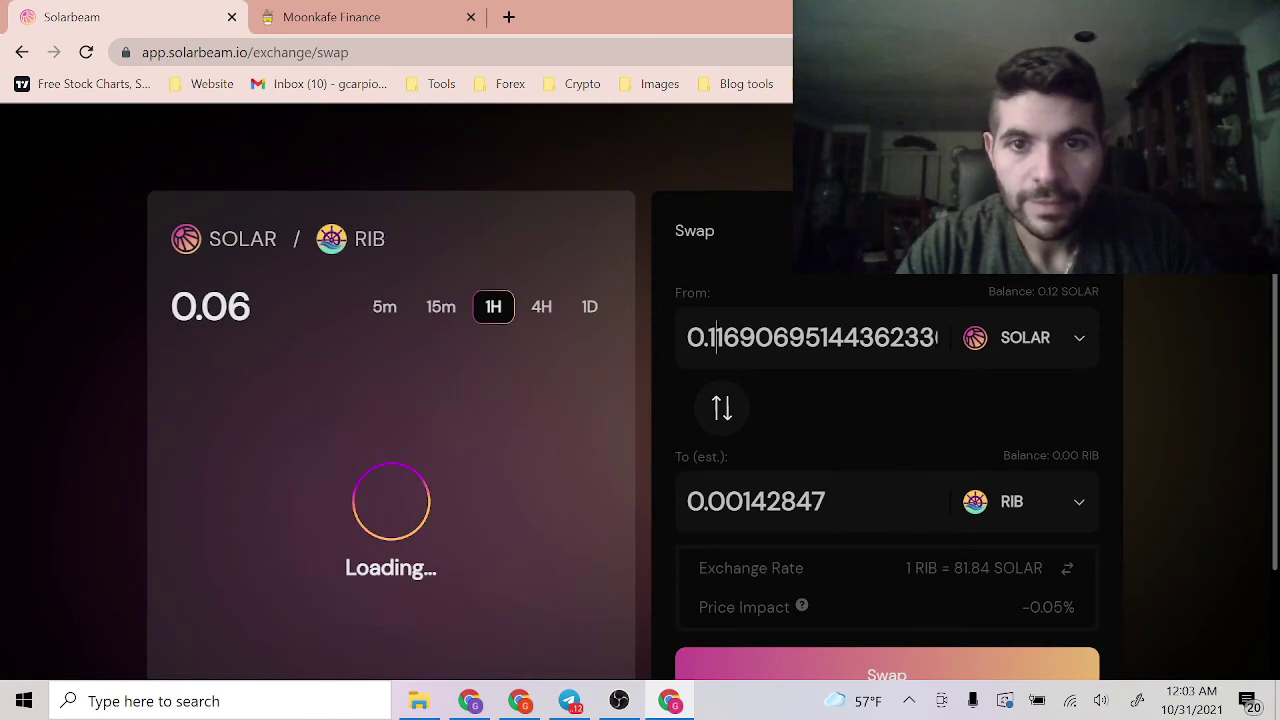
key("ctrl+a")
left_click(1023, 340)
left_click(594, 371)
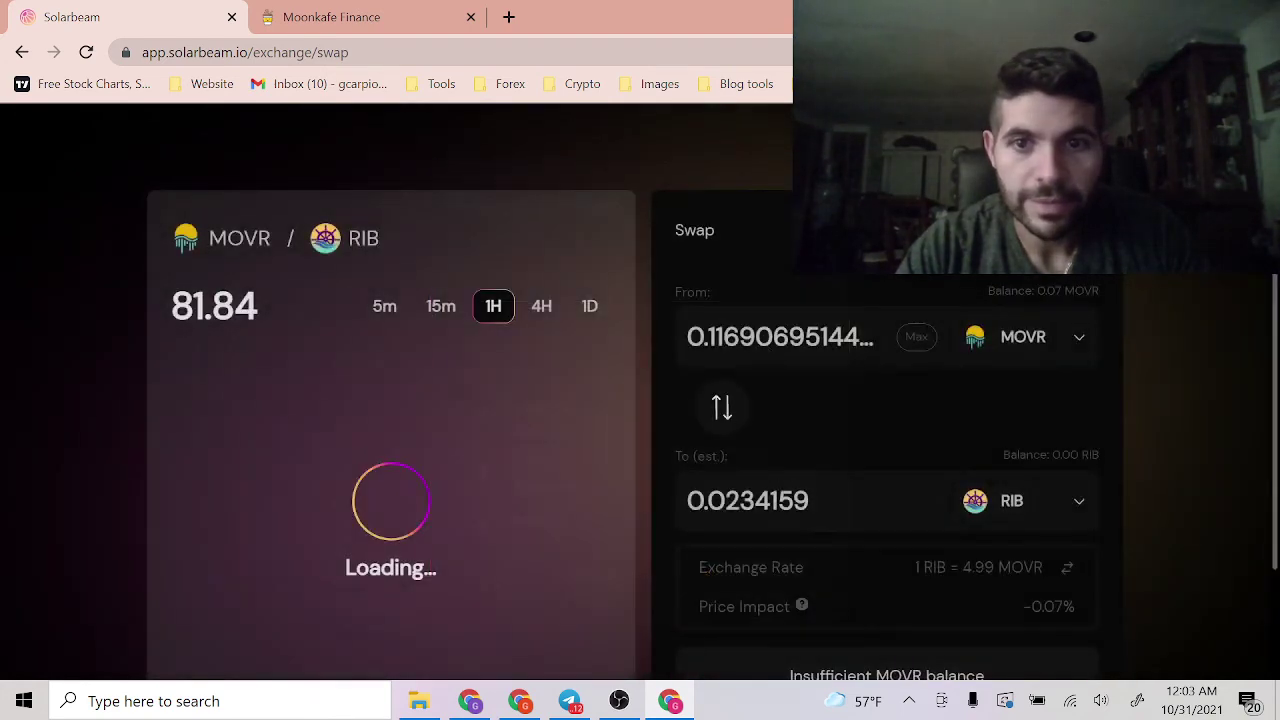
double_click(780, 337)
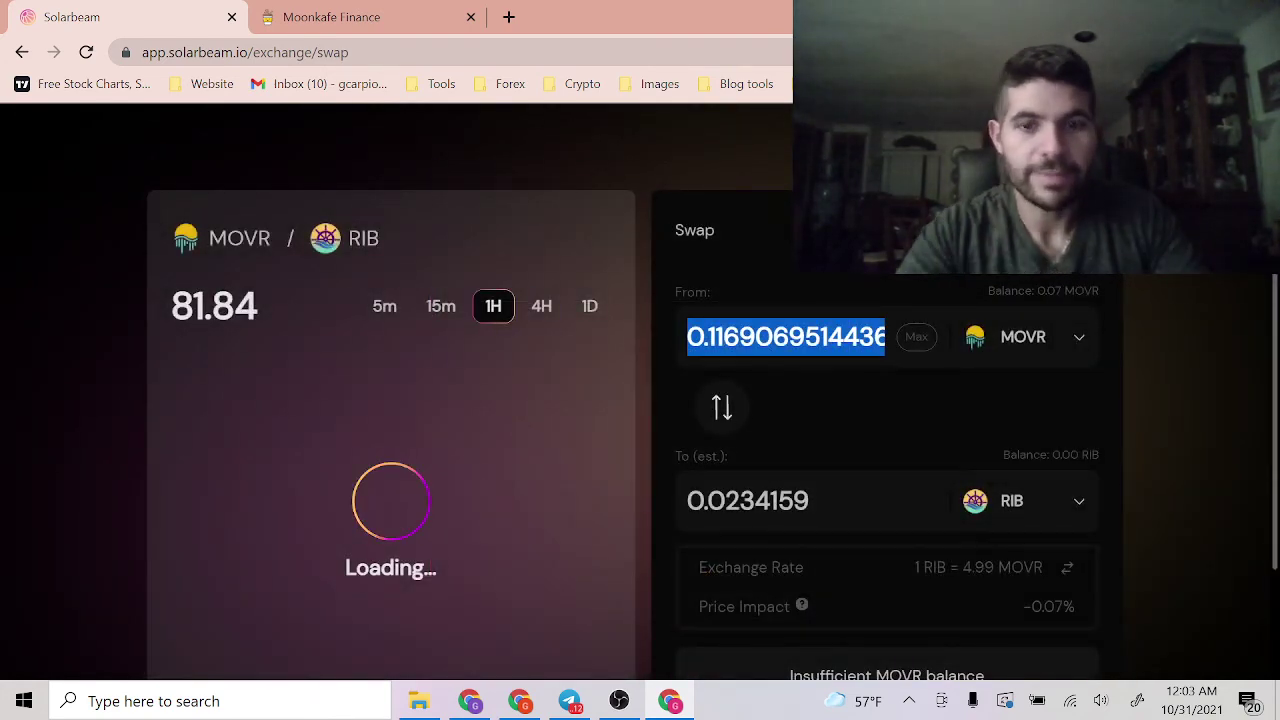
key("ctrl+v")
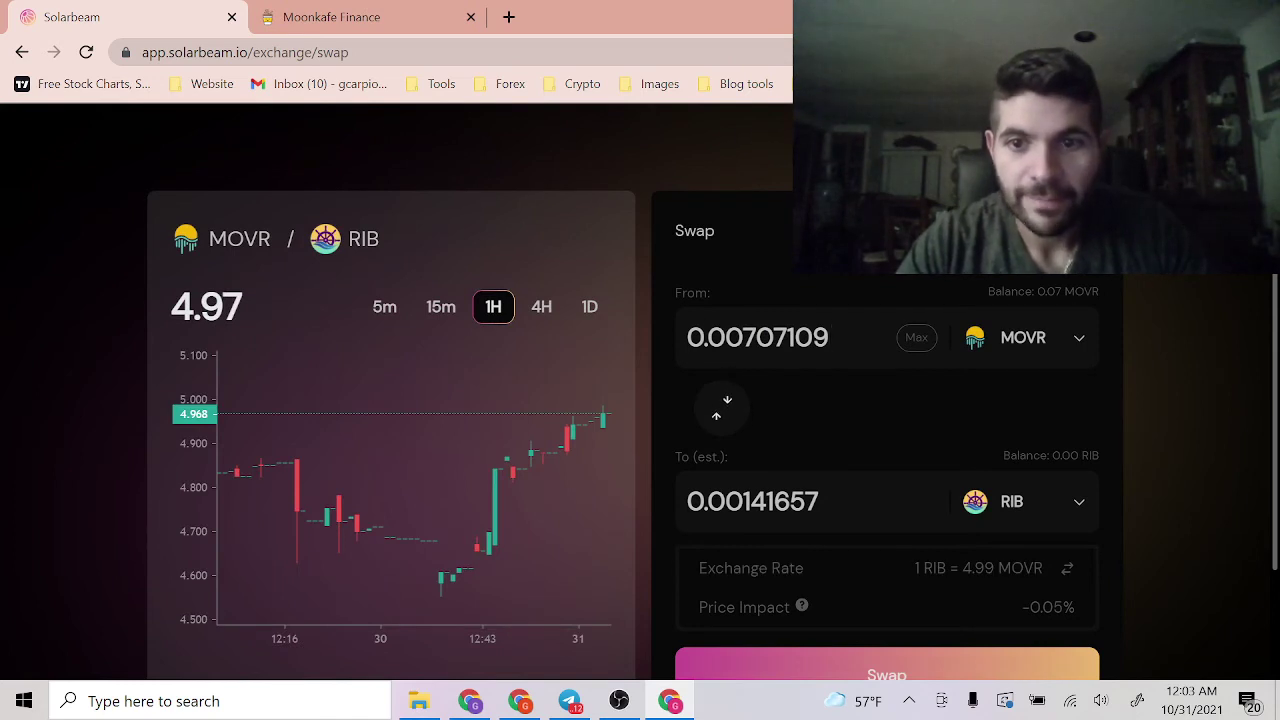
Submit the MOVR to RIB swap, approve the transaction in the wallet and dismiss the confirmation window
scroll(966, 503, "down", 1)
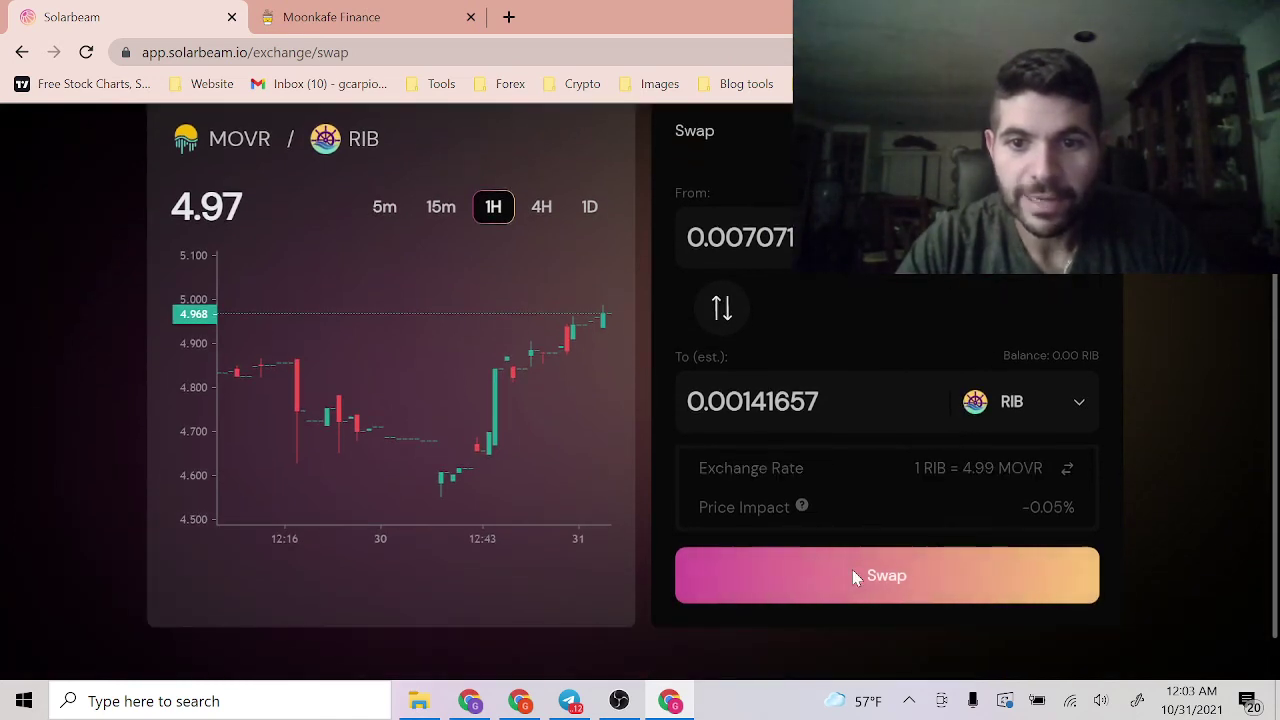
left_click(852, 572)
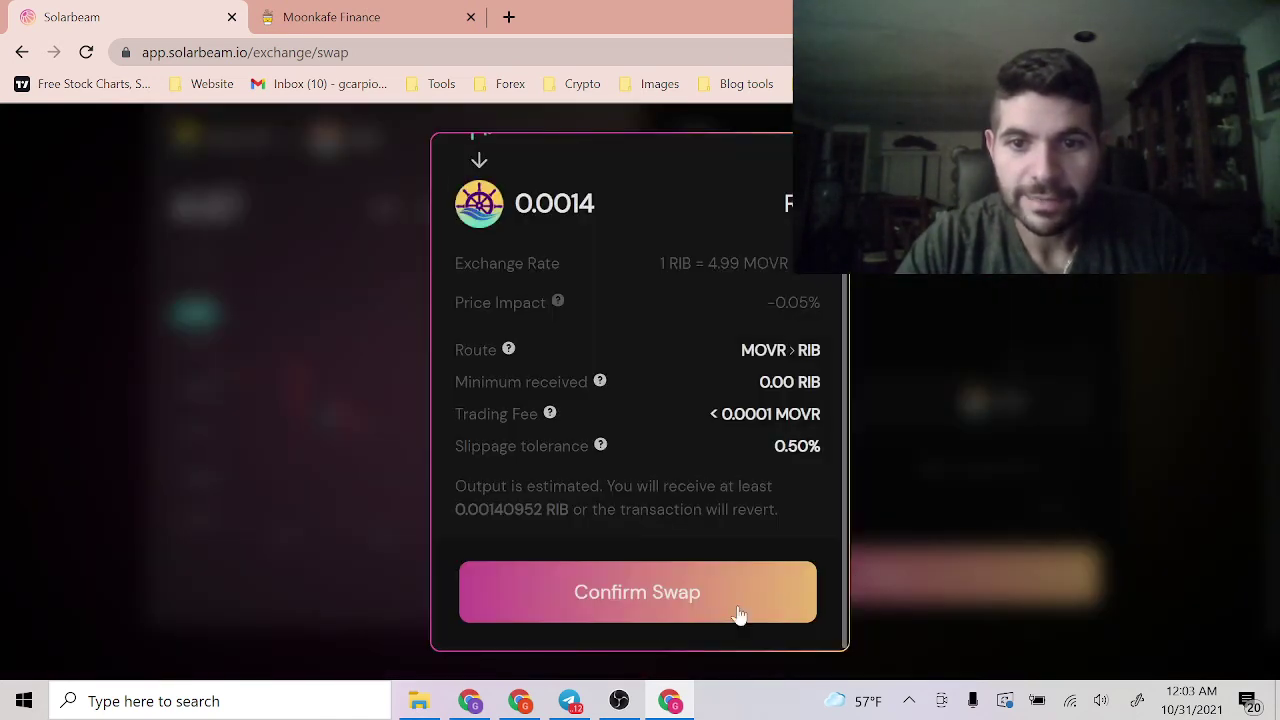
left_click(640, 605)
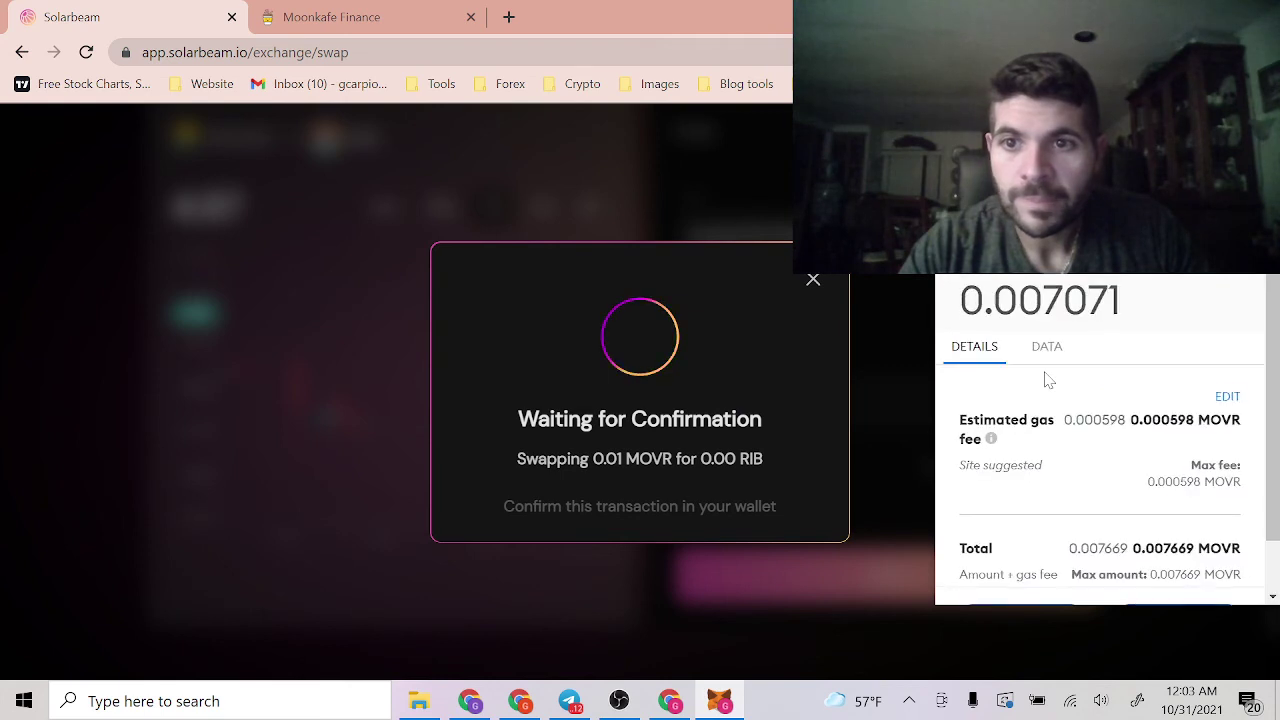
scroll(1043, 374, "down", 2)
left_click(1177, 567)
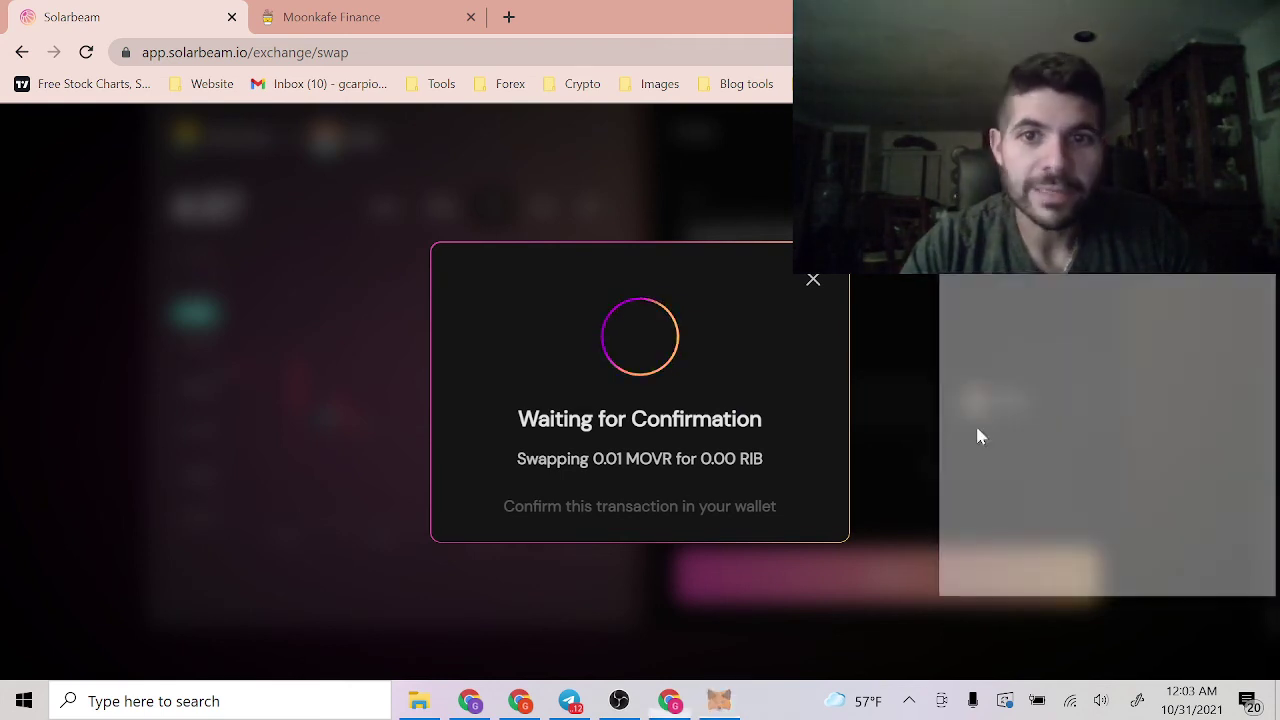
left_click(812, 282)
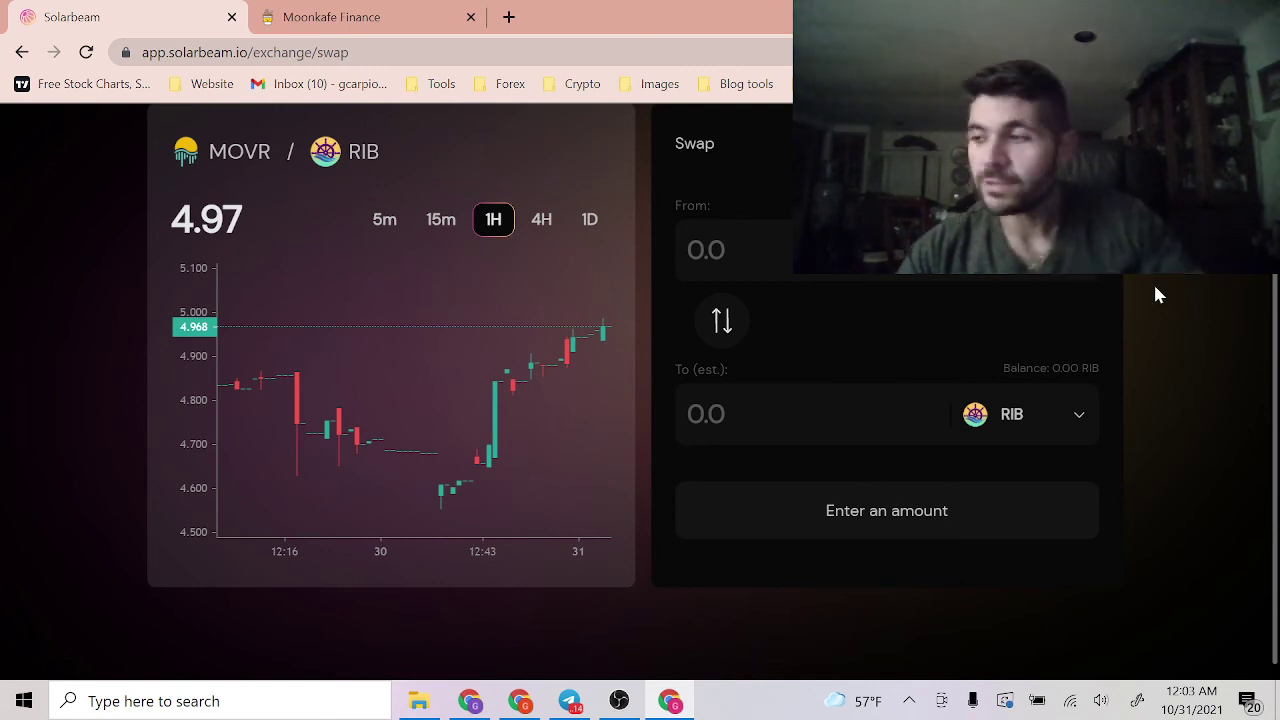
scroll(1163, 300, "up", 3)
scroll(1166, 313, "down", 1)
scroll(1165, 313, "up", 1)
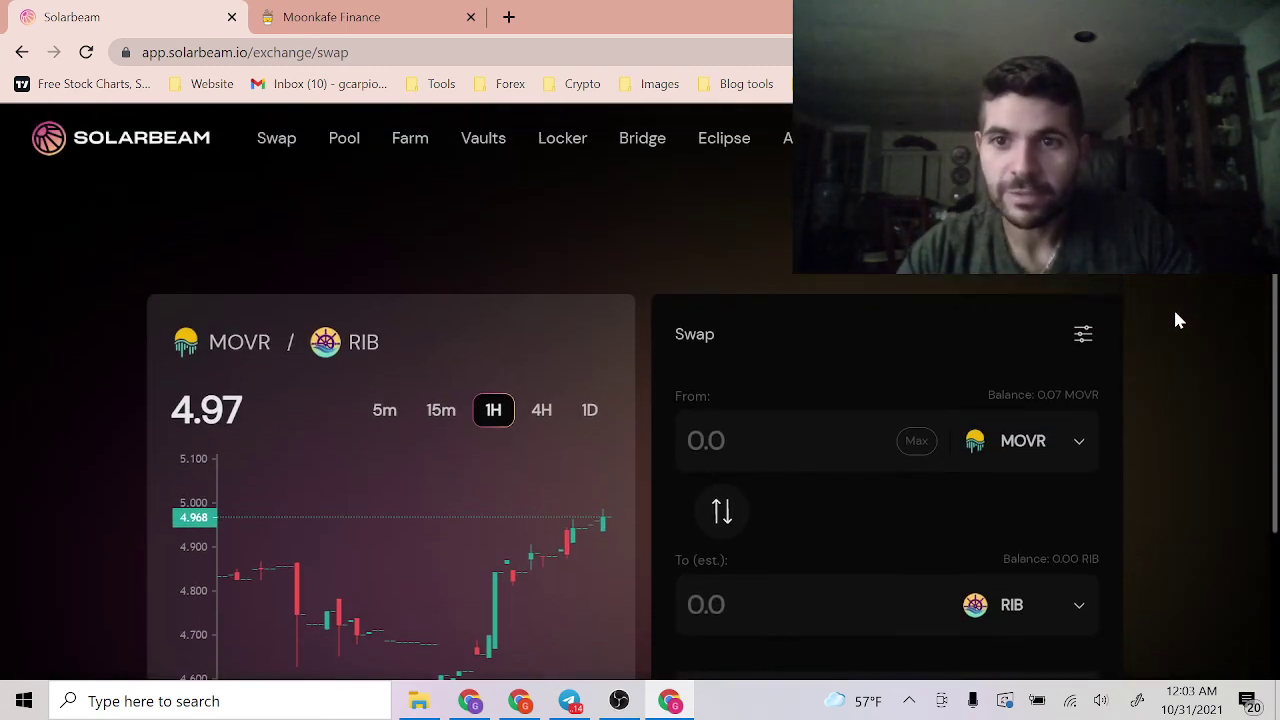
Open the wallet and check the MOVR balance remaining after the swap
scroll(1167, 316, "down", 2)
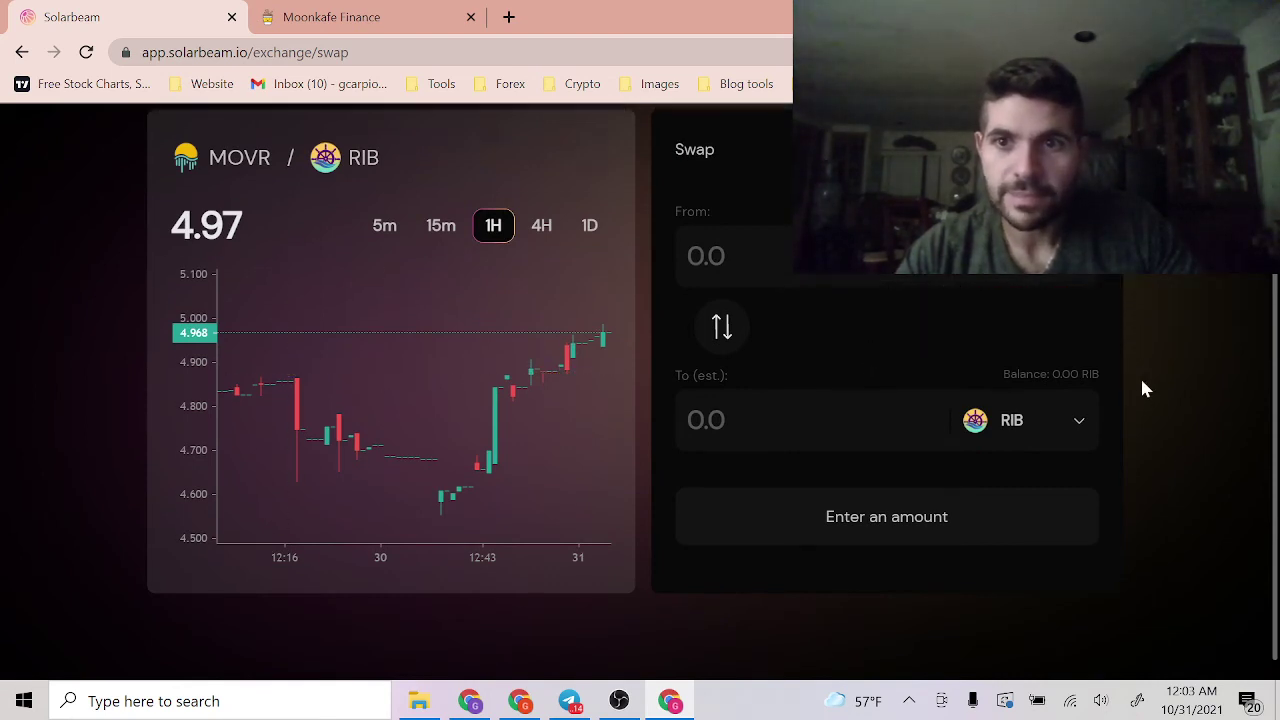
scroll(1143, 377, "up", 2)
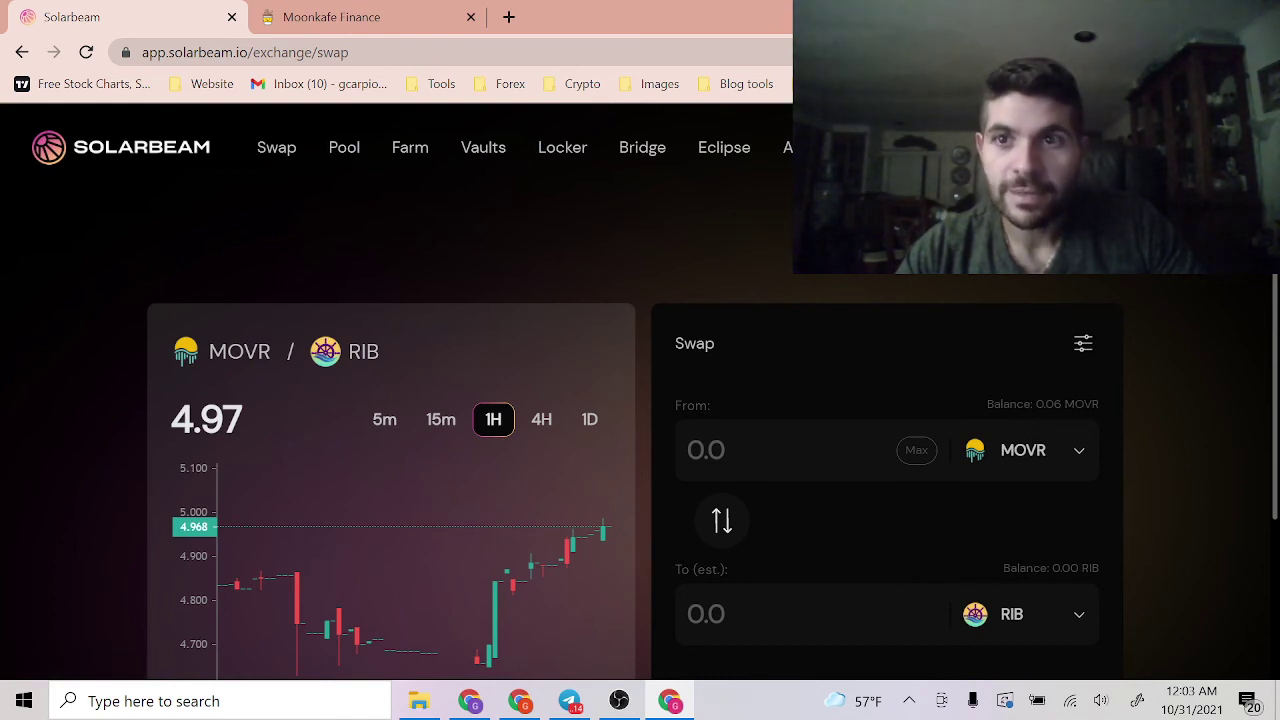
left_click(1107, 52)
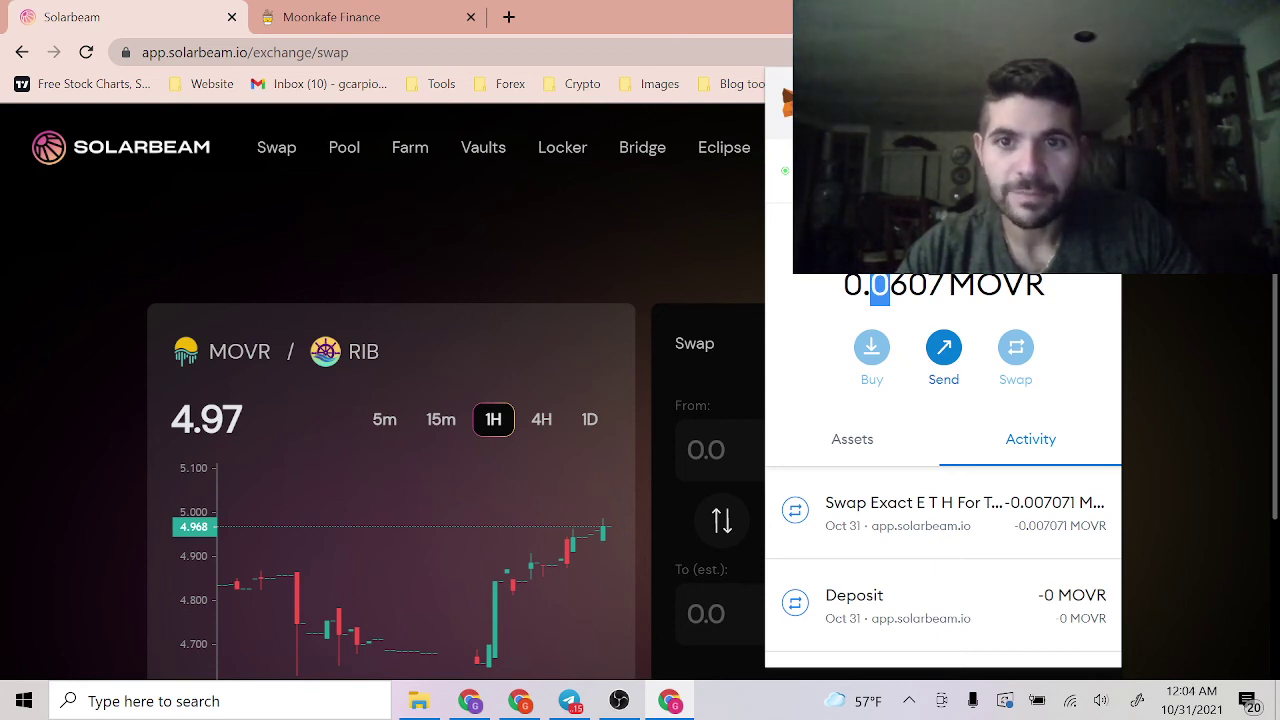
left_click(888, 288)
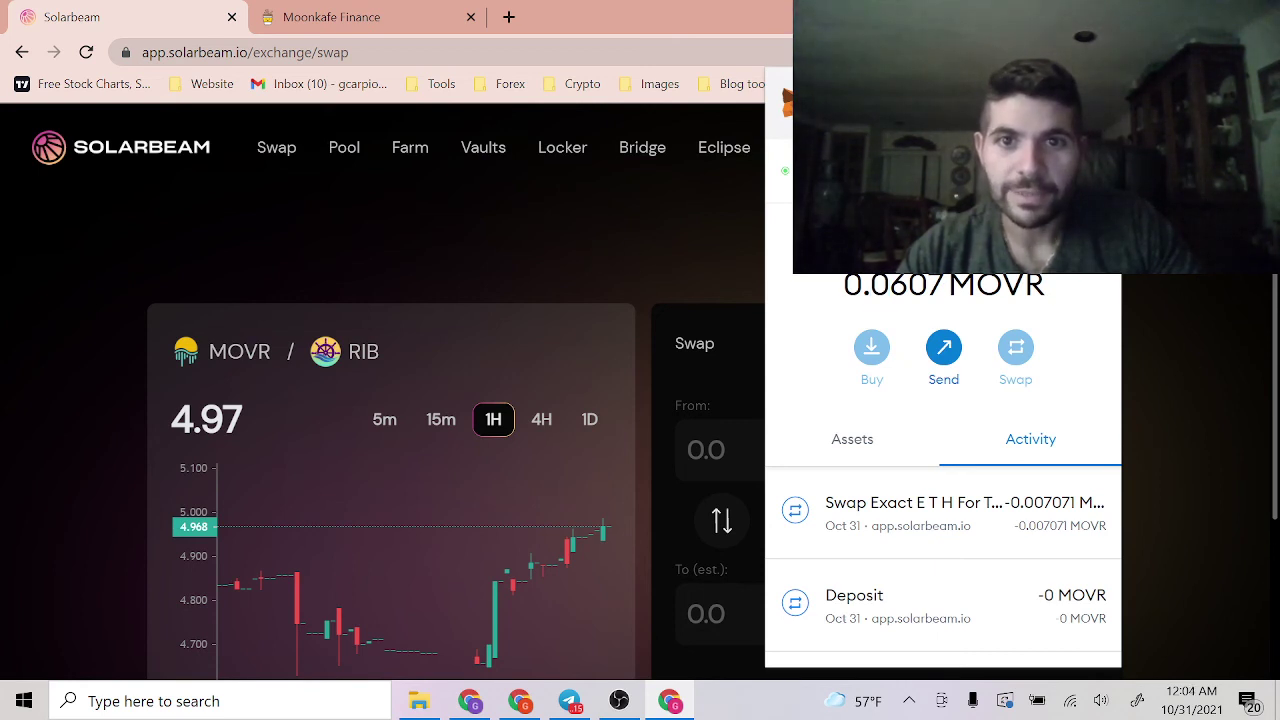
left_click_drag(871, 288, 907, 288)
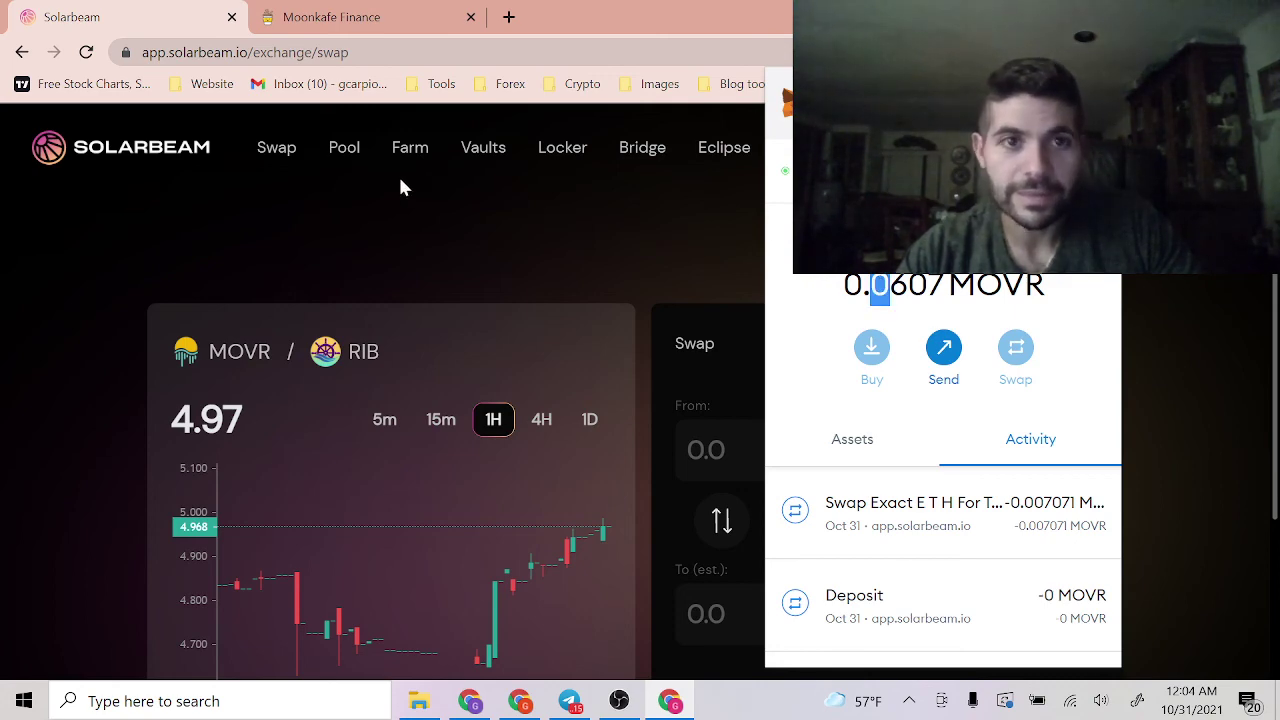
left_click(449, 207)
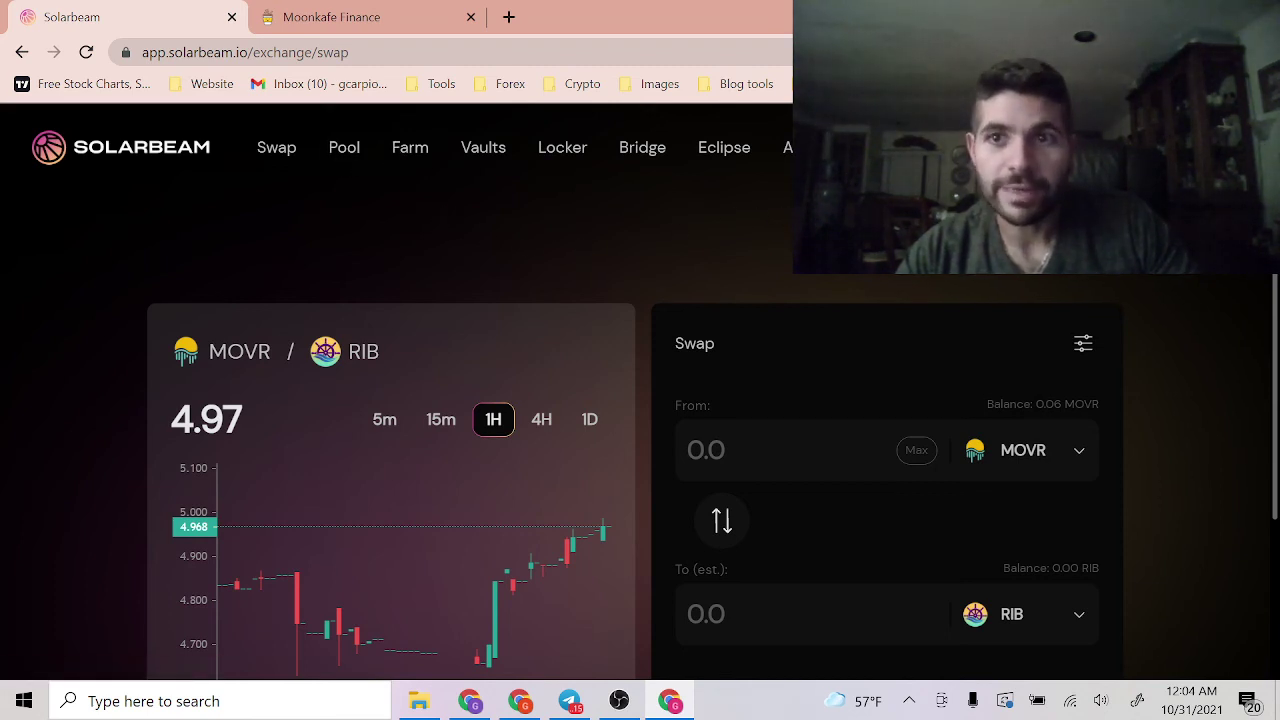
left_click(1108, 52)
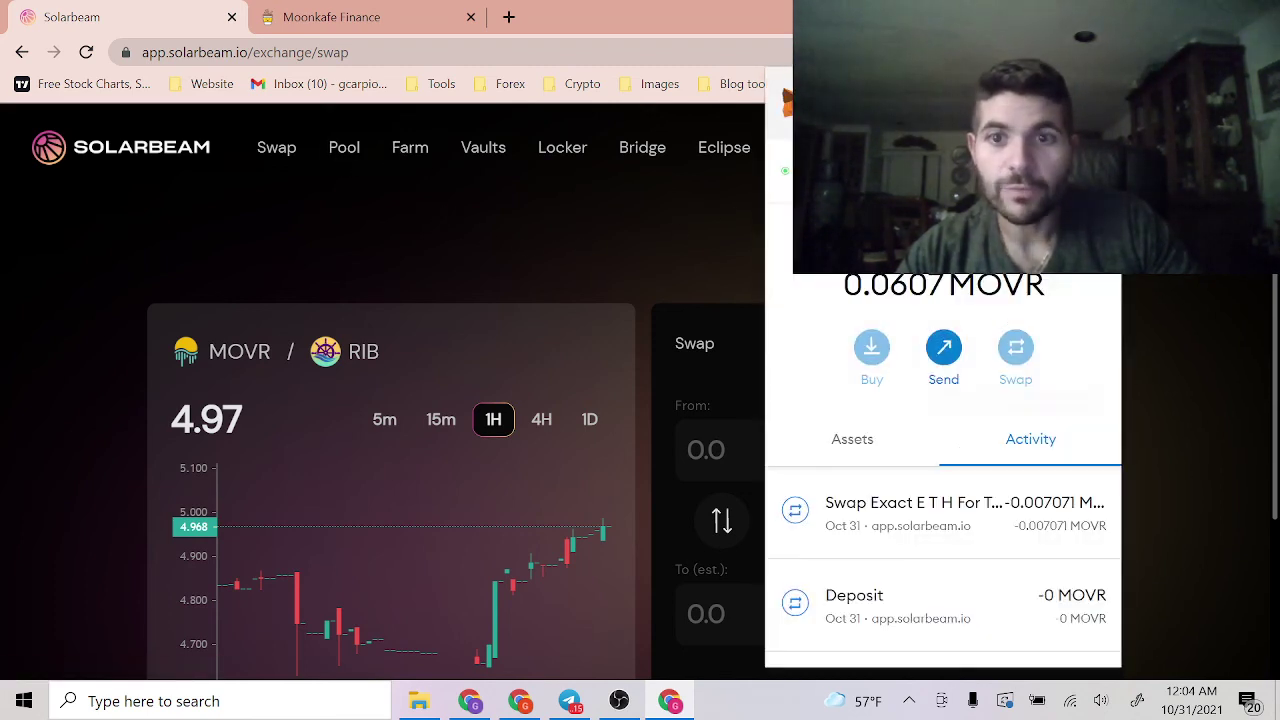
left_click_drag(870, 286, 927, 286)
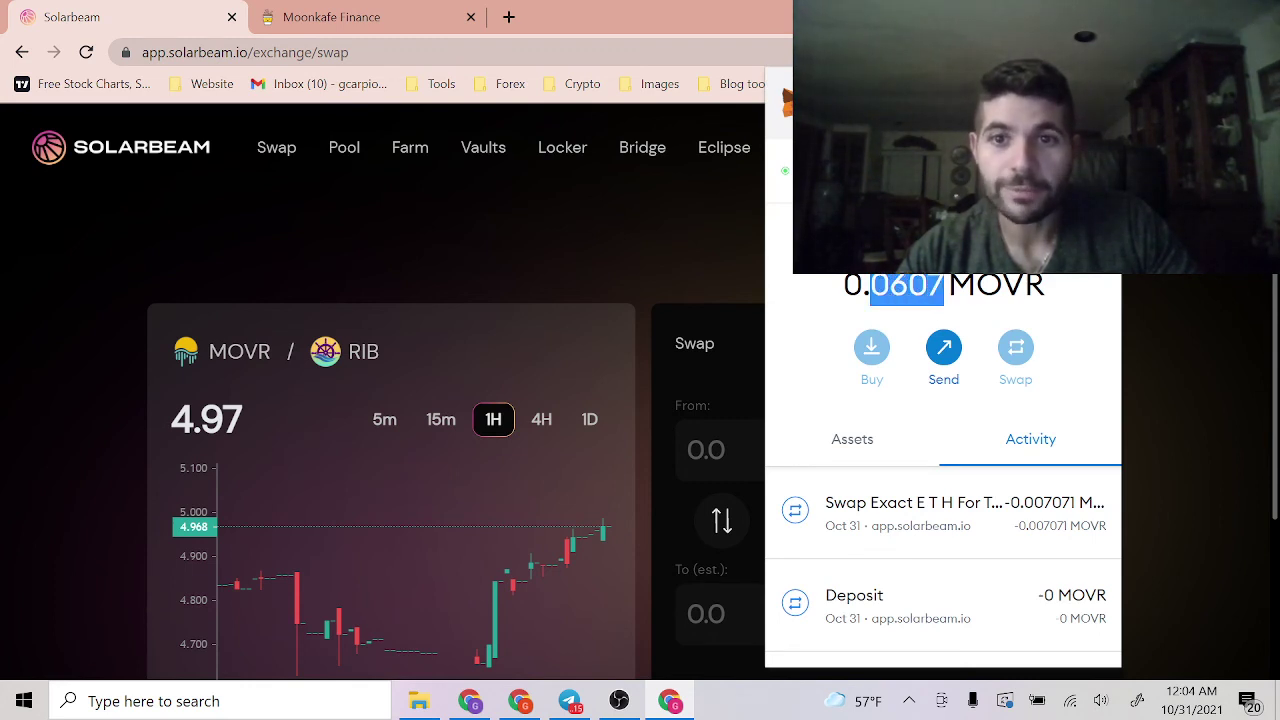
left_click(945, 262)
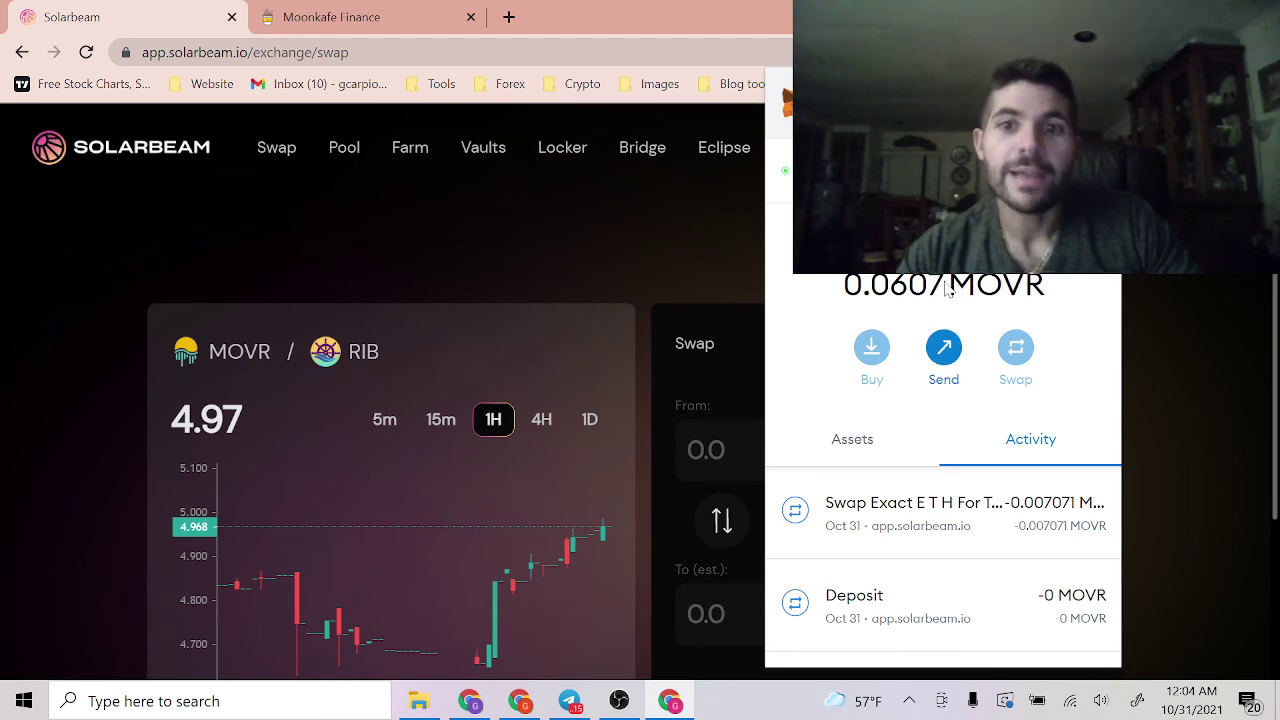
left_click_drag(944, 287, 897, 283)
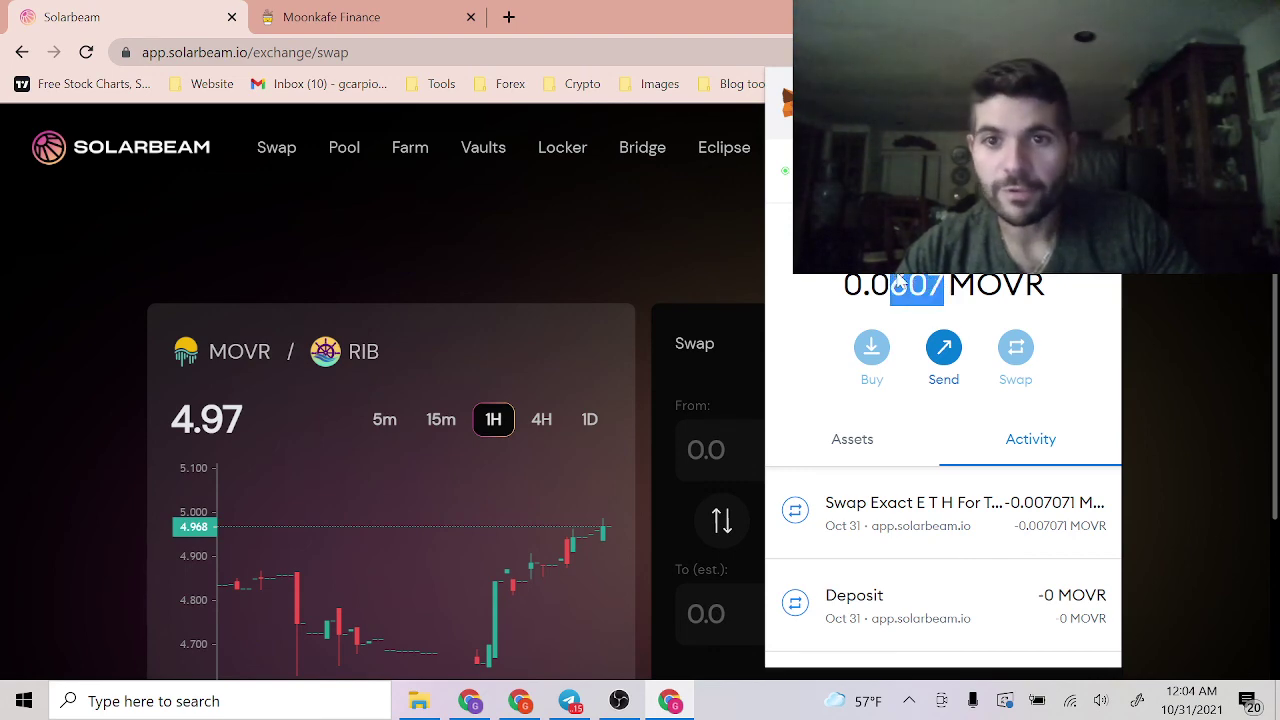
left_click(739, 247)
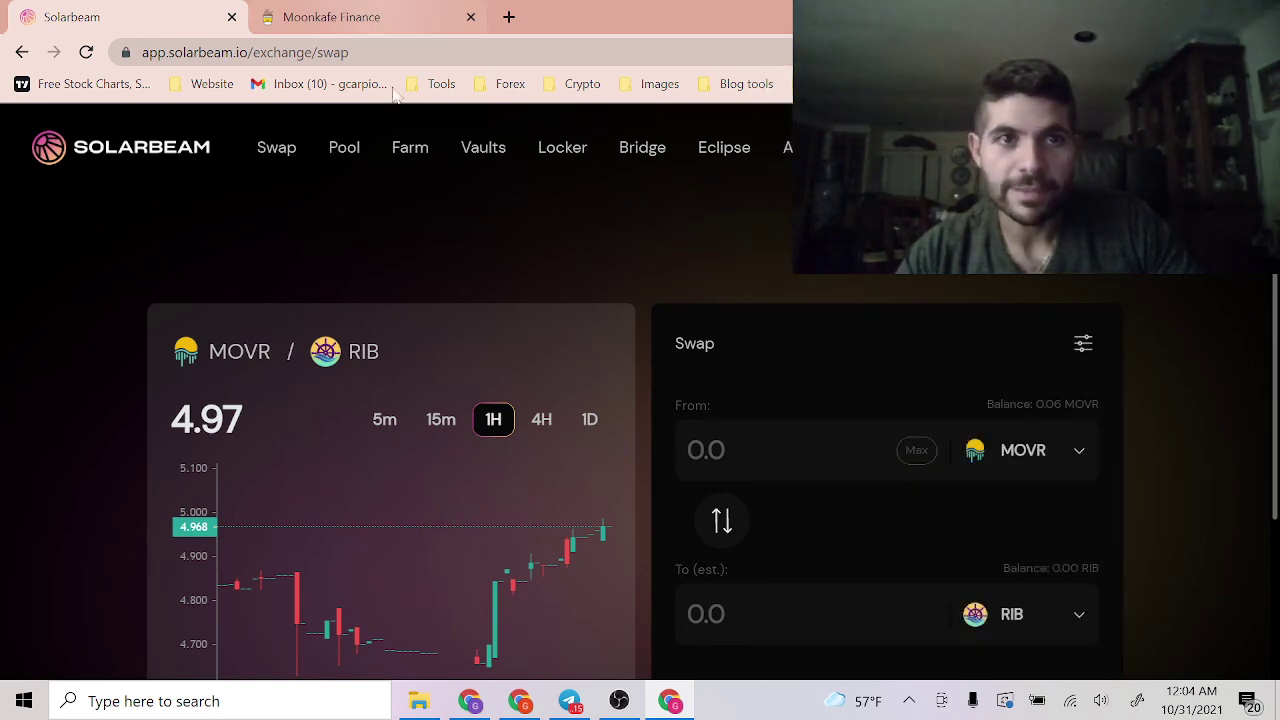
Check the RIB holding's value in MOVR by reversing the swap pair and entering the maximum RIB balance
scroll(783, 236, "down", 1)
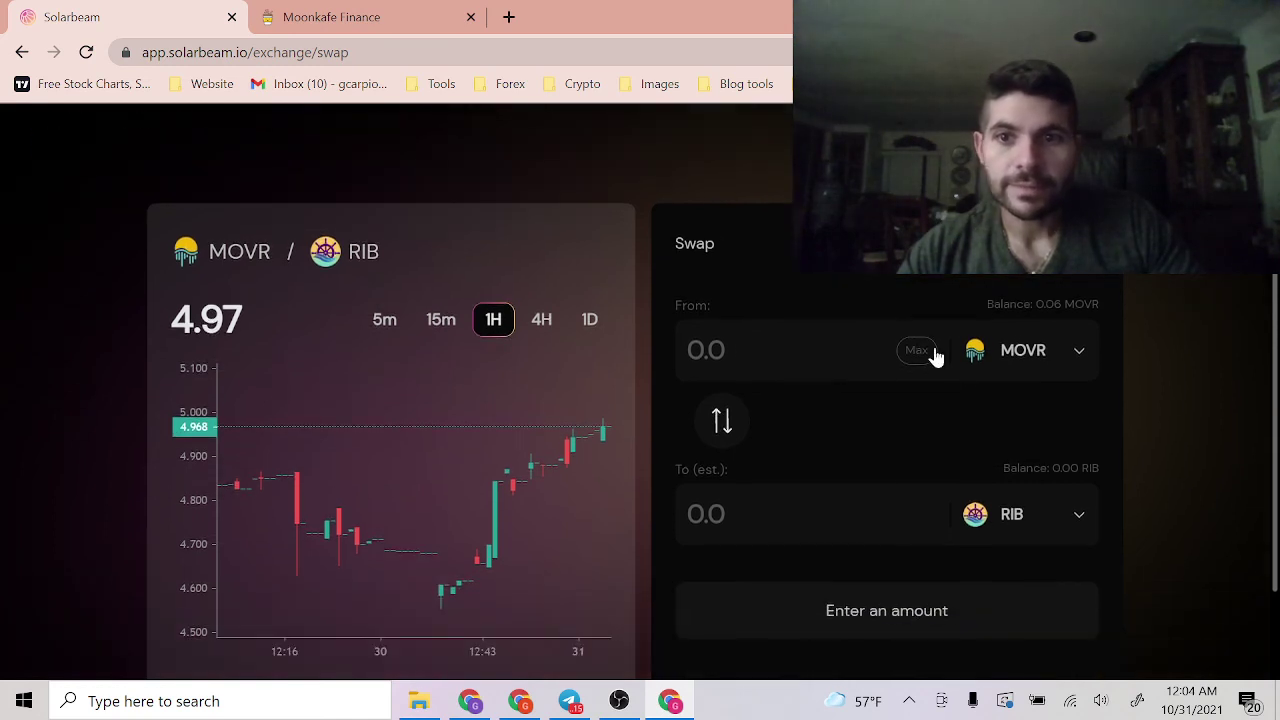
scroll(865, 362, "up", 1)
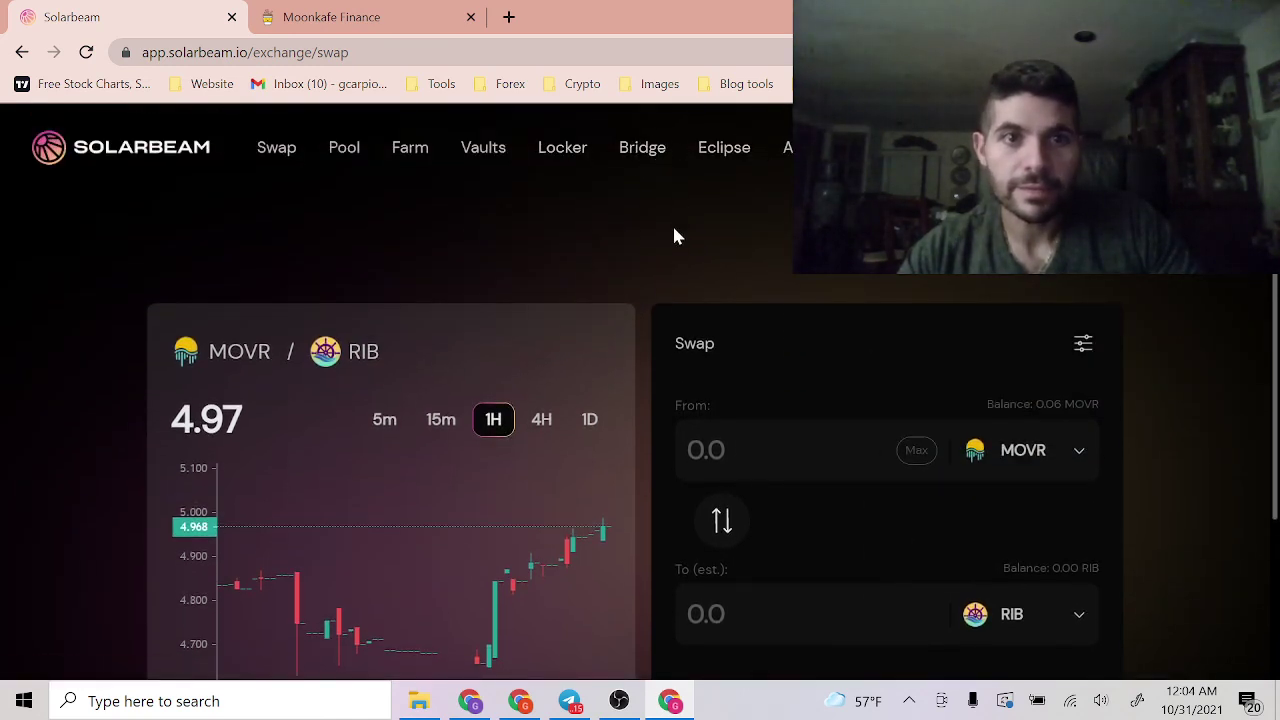
scroll(895, 305, "down", 1)
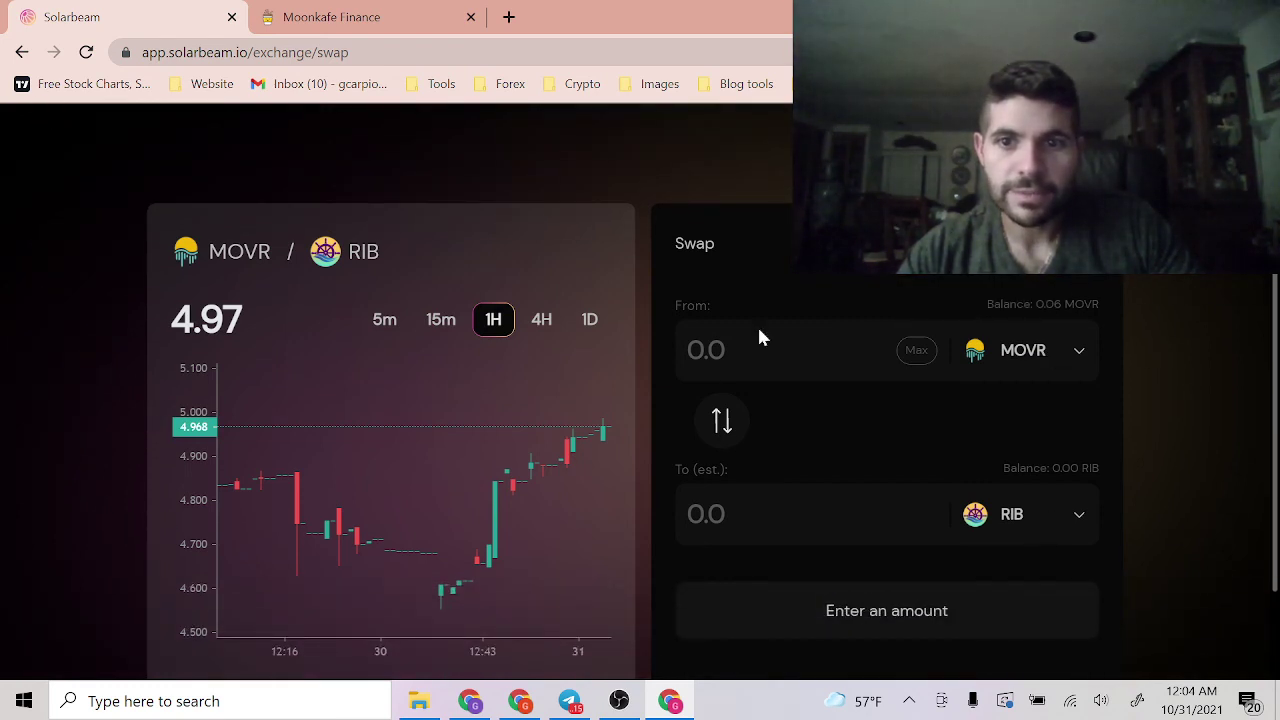
left_click(998, 527)
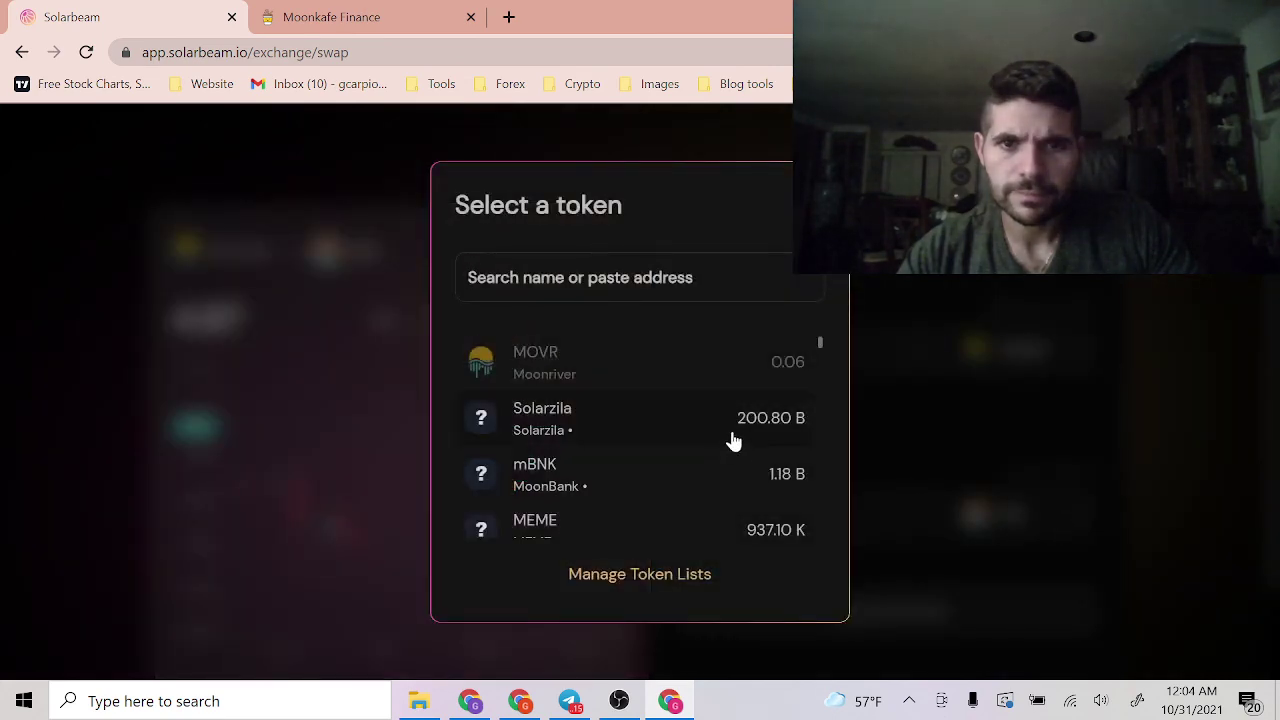
key("Escape")
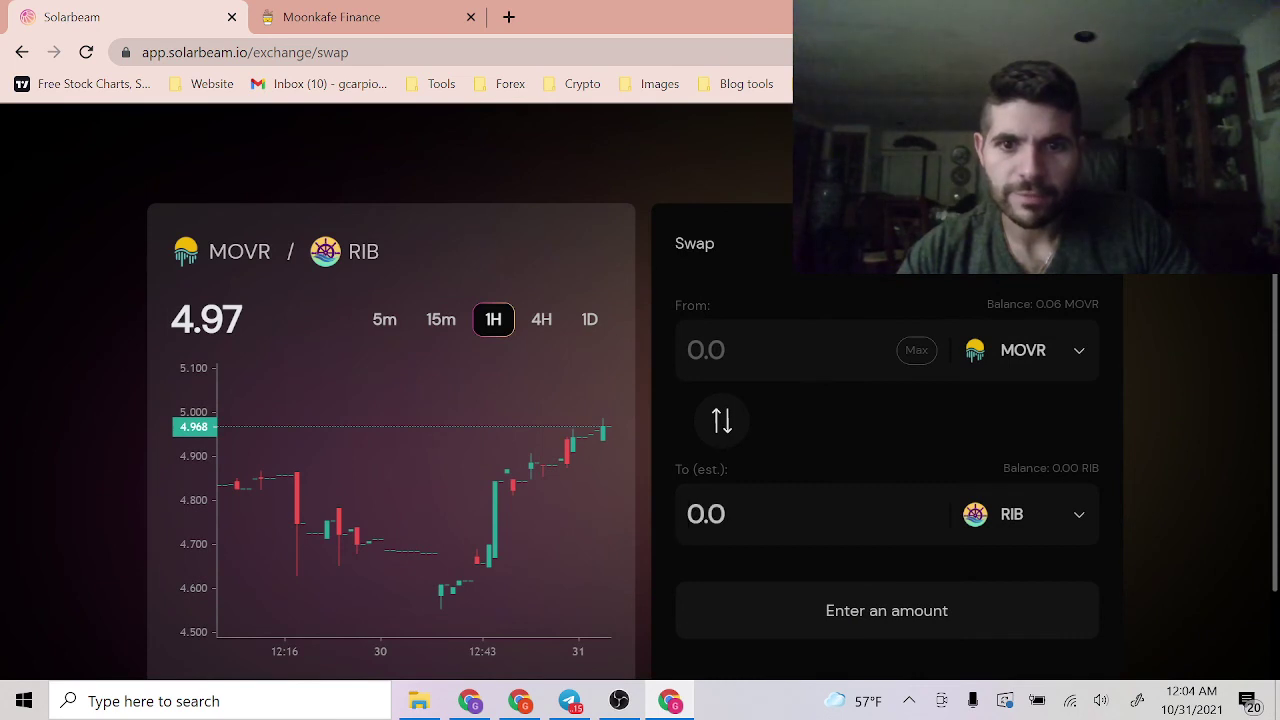
left_click(722, 422)
left_click(917, 352)
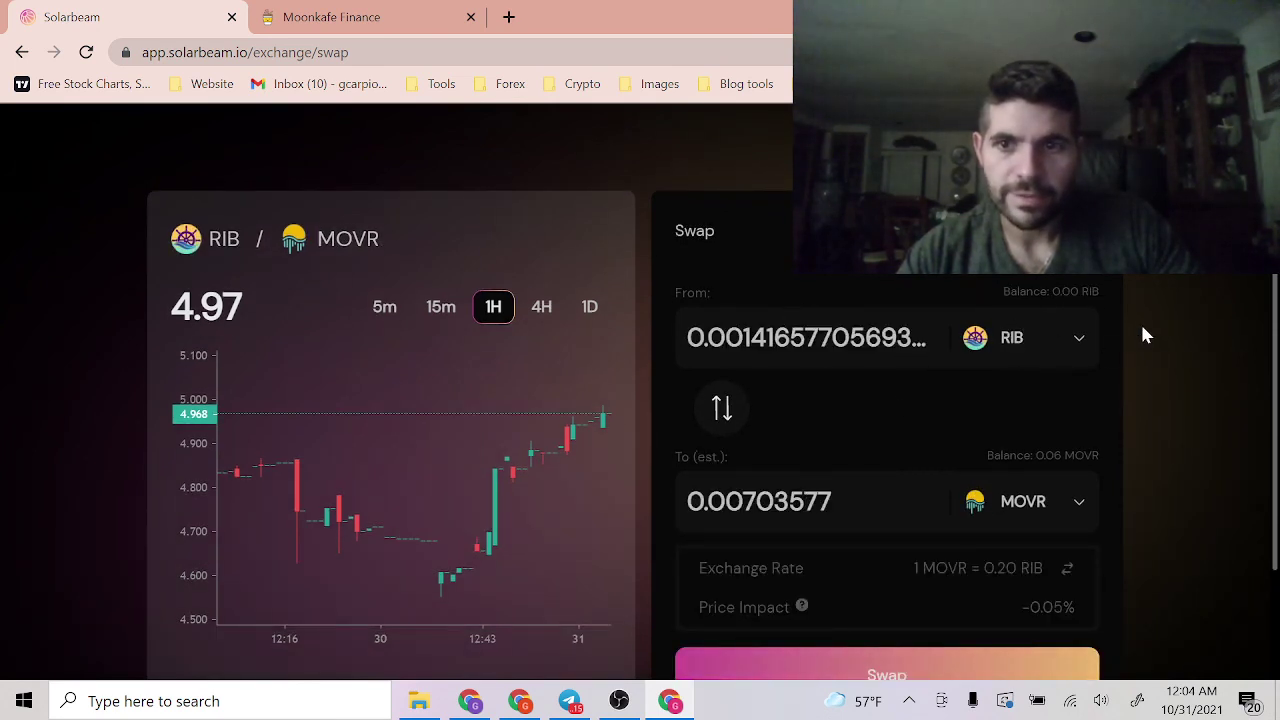
Start adding a new liquidity position in the pool section with RIB and SOLAR as the token pair
scroll(1090, 370, "up", 3)
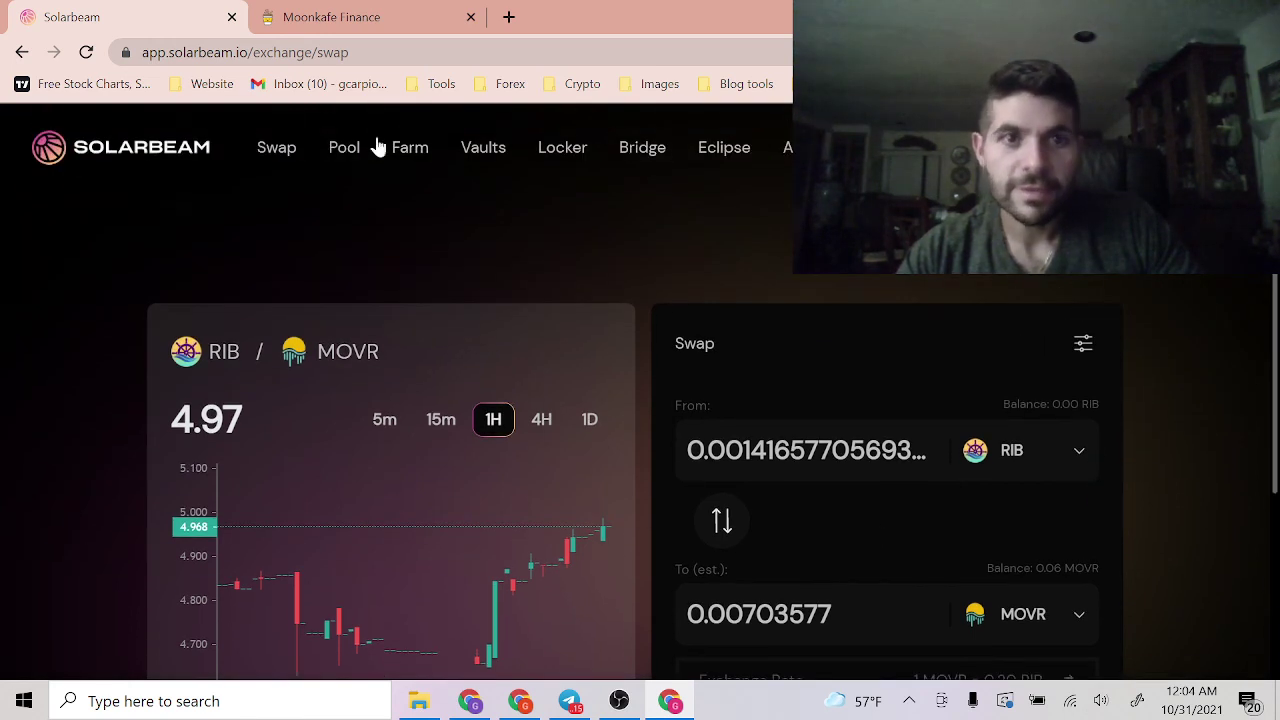
left_click(344, 149)
scroll(606, 390, "down", 2)
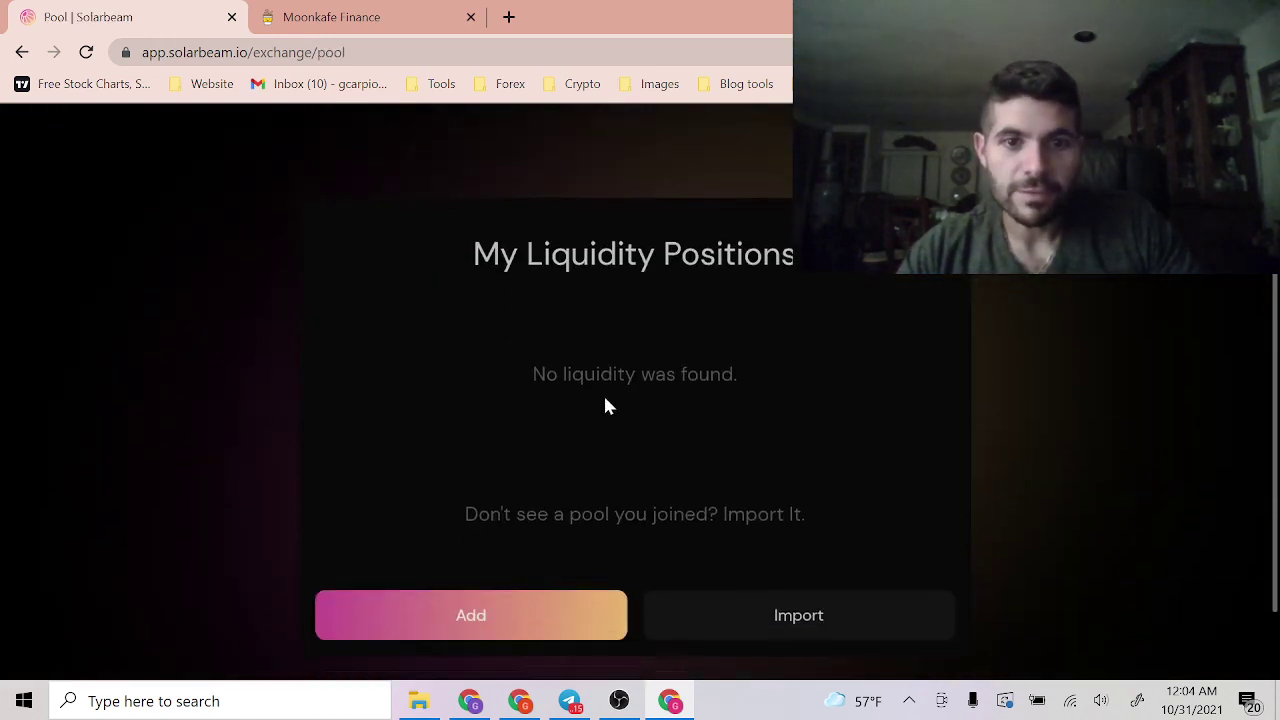
left_click(463, 538)
left_click(900, 414)
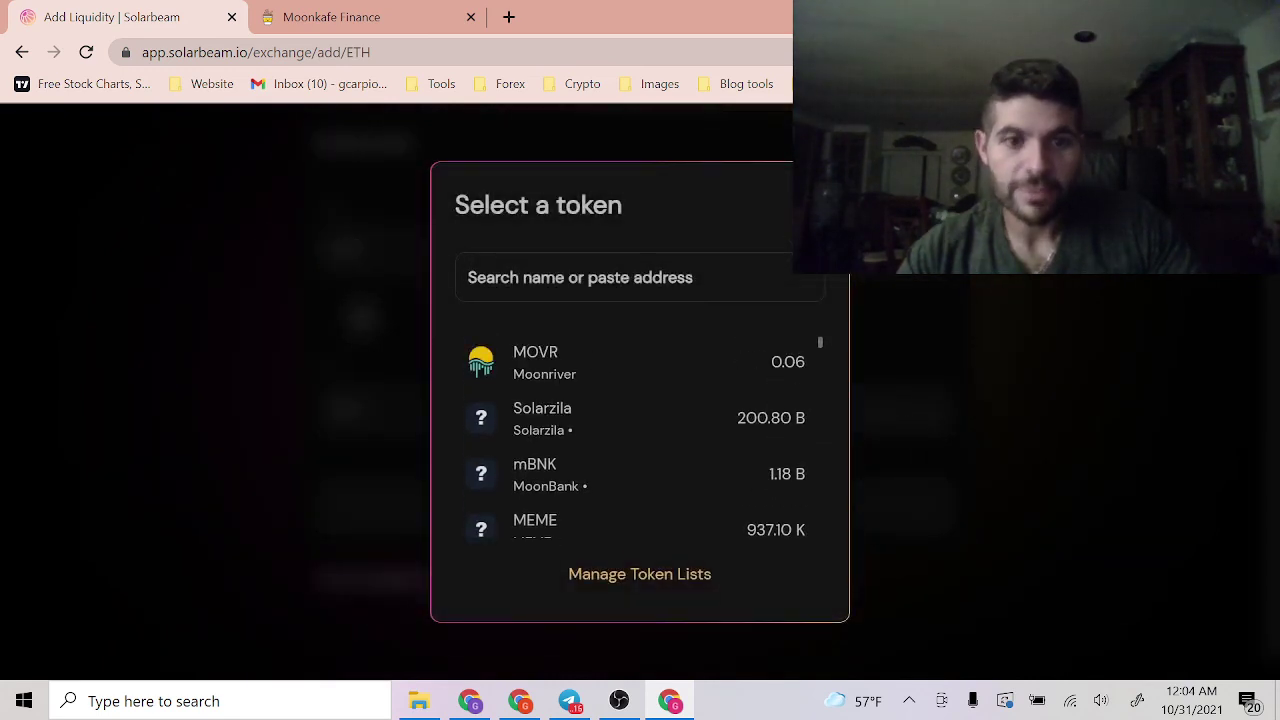
type("solar")
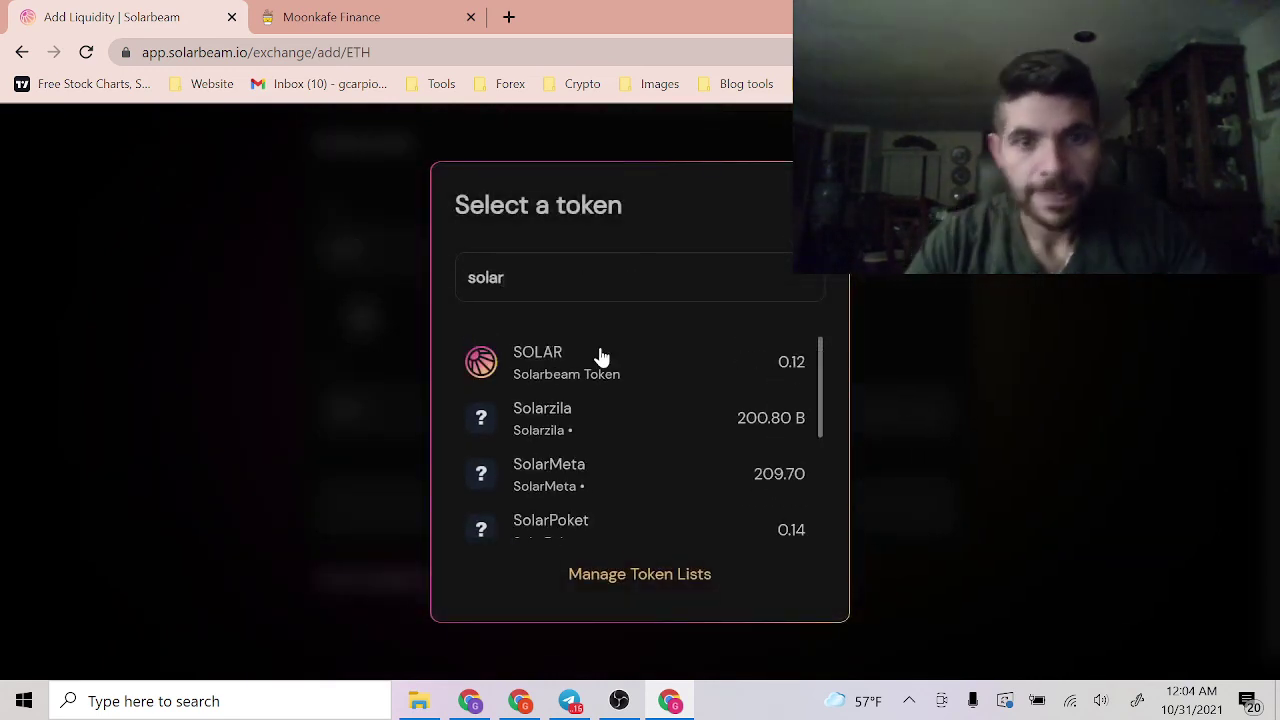
left_click(601, 358)
left_click(881, 250)
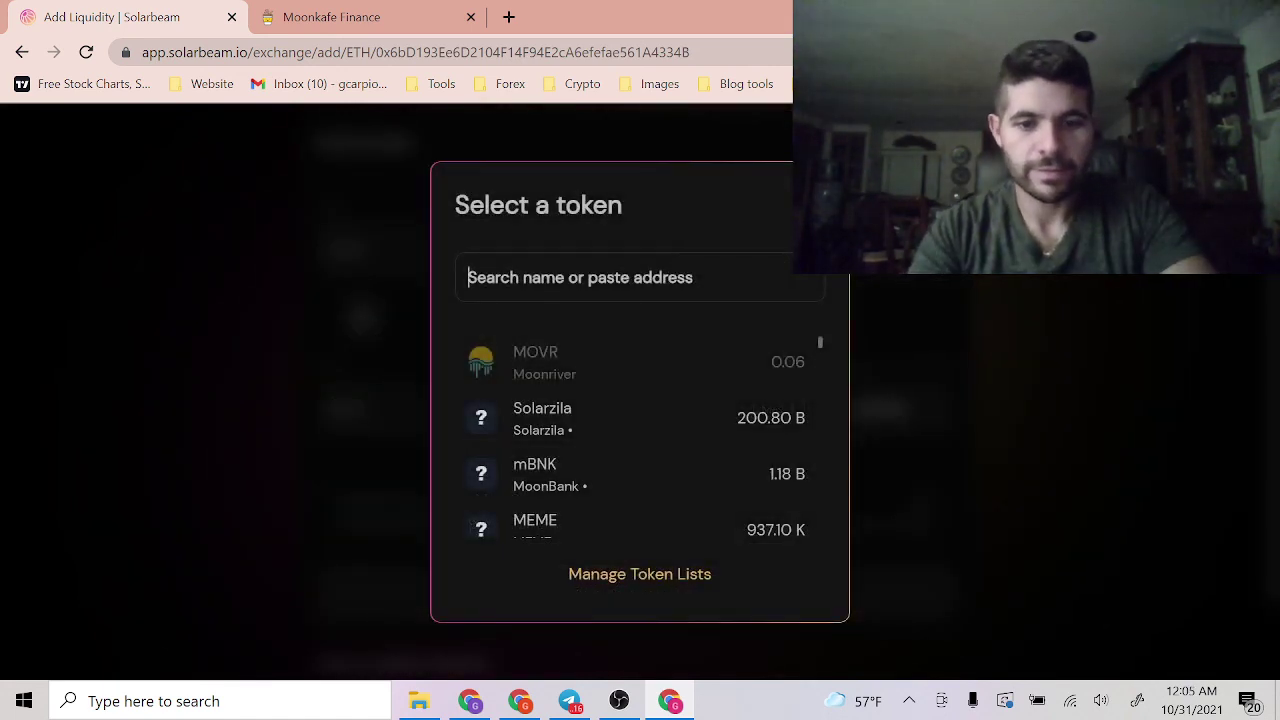
type("rib")
left_click(575, 355)
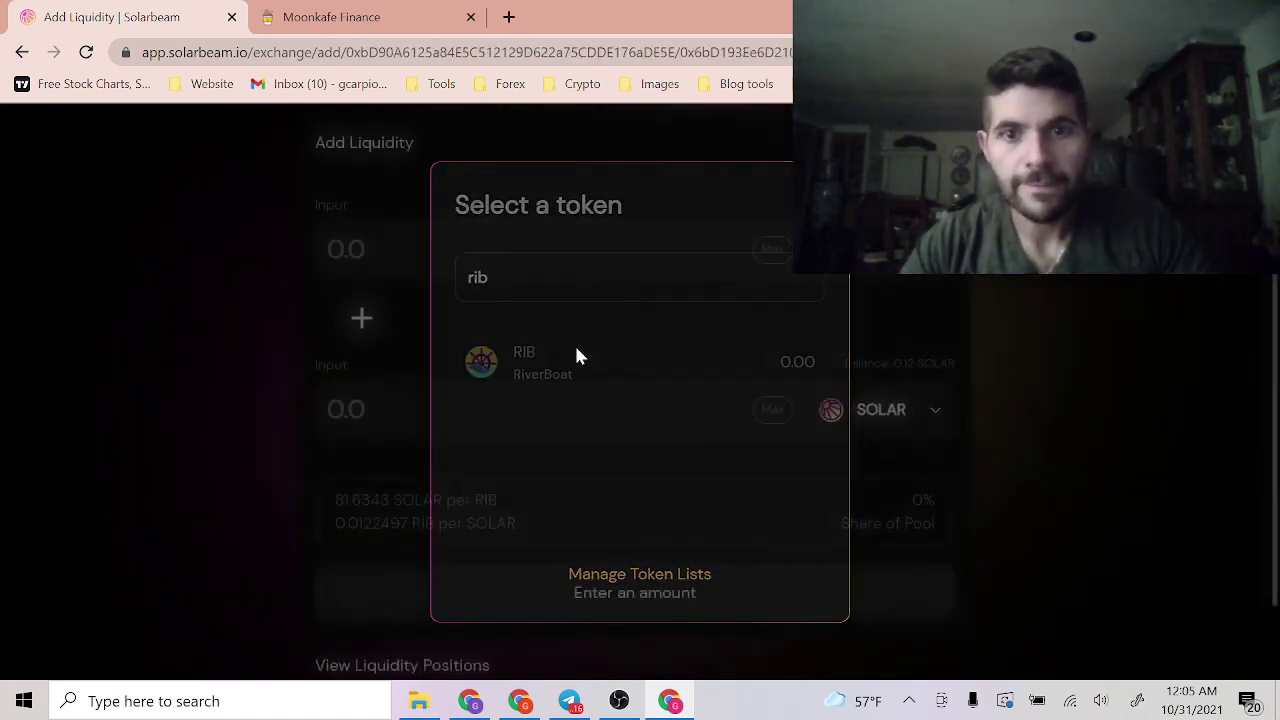
Supply the maximum RIB balance with 0.115641 SOLAR as liquidity, approve the transaction in the wallet and dismiss the confirmation window
left_click(768, 250)
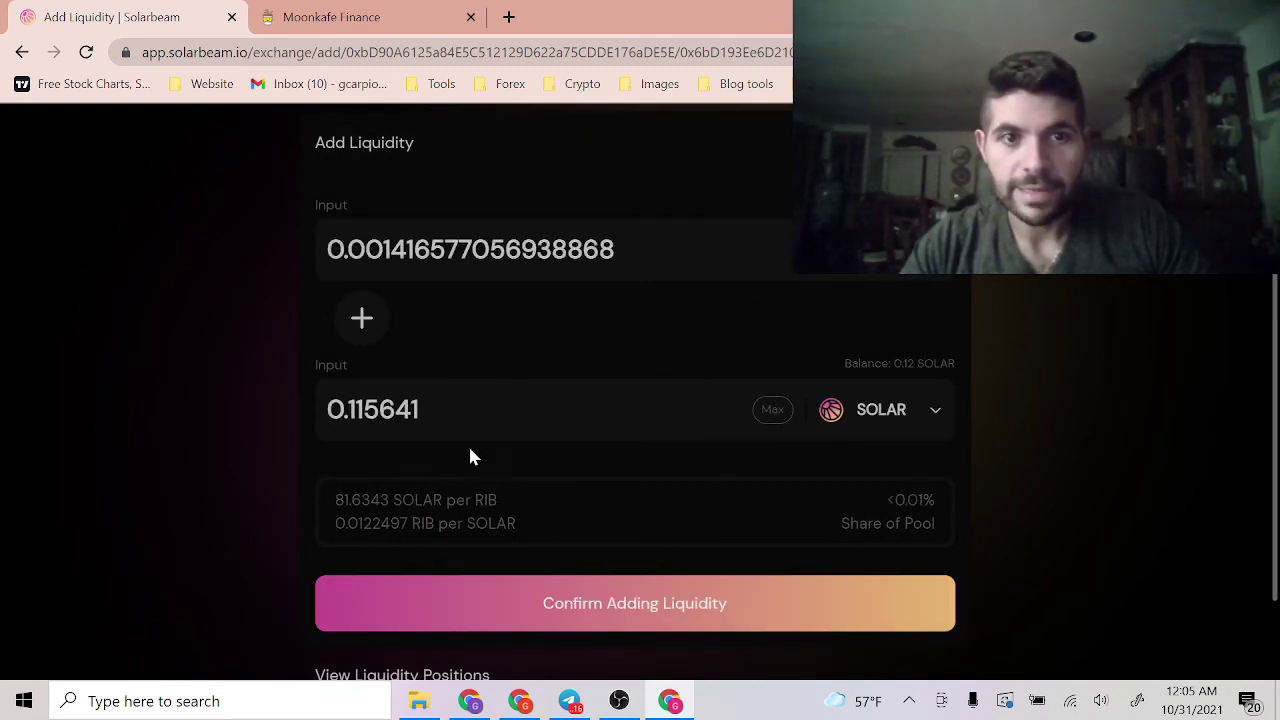
scroll(510, 470, "down", 1)
left_click(575, 492)
left_click(634, 620)
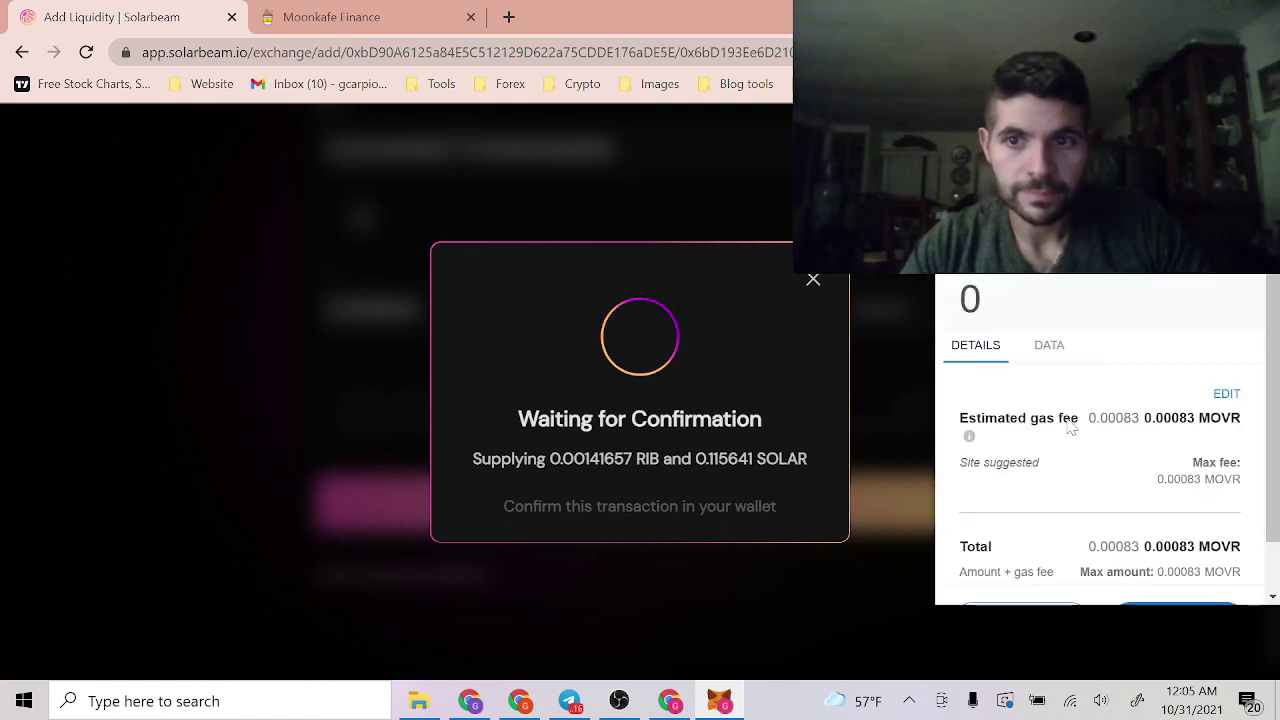
scroll(1070, 440, "down", 2)
left_click(1141, 577)
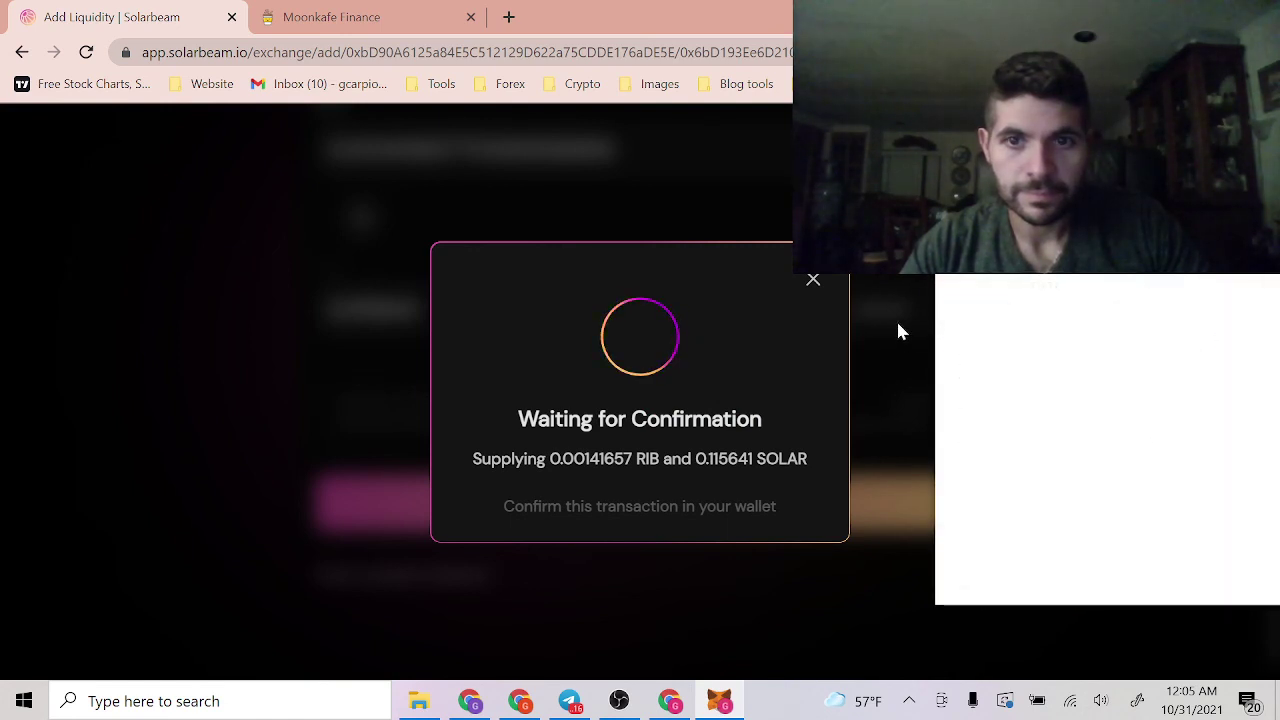
left_click(813, 308)
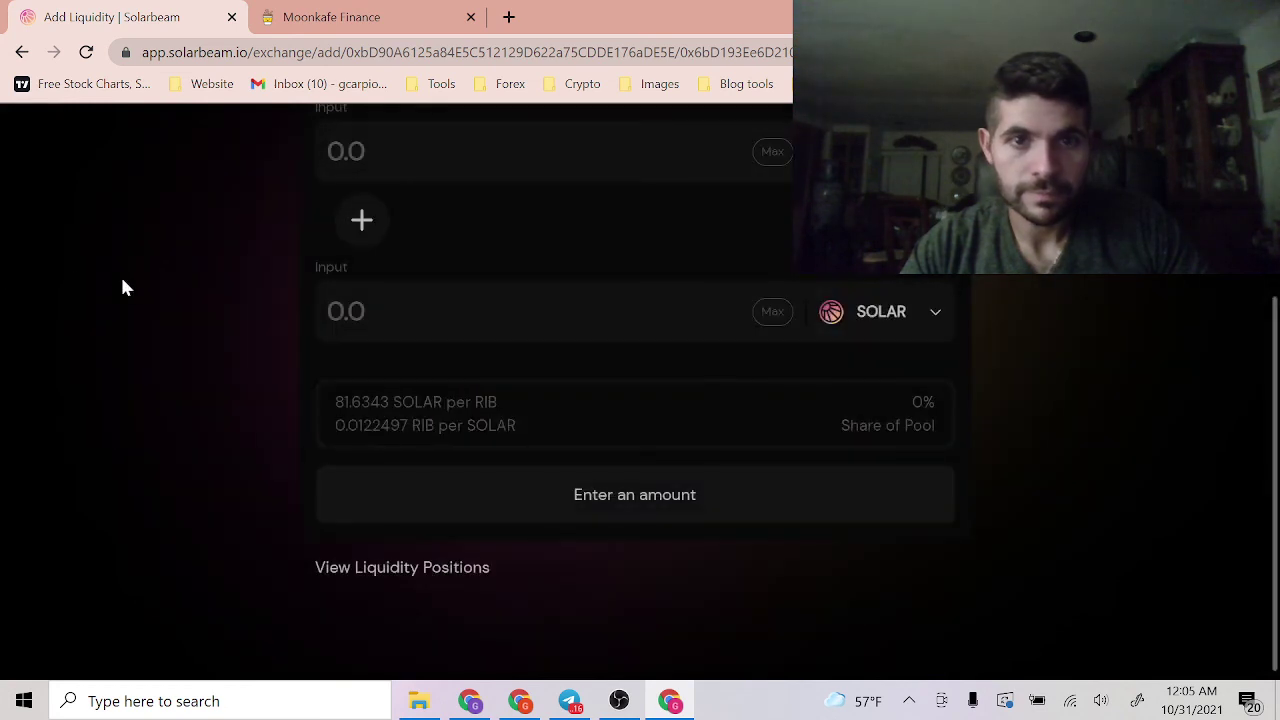
Compare the Solarbeam liquidity form with Moonkafe's RIB-SOLAR vault and close the Solarbeam page, leaving Moonkafe open
scroll(122, 280, "up", 3)
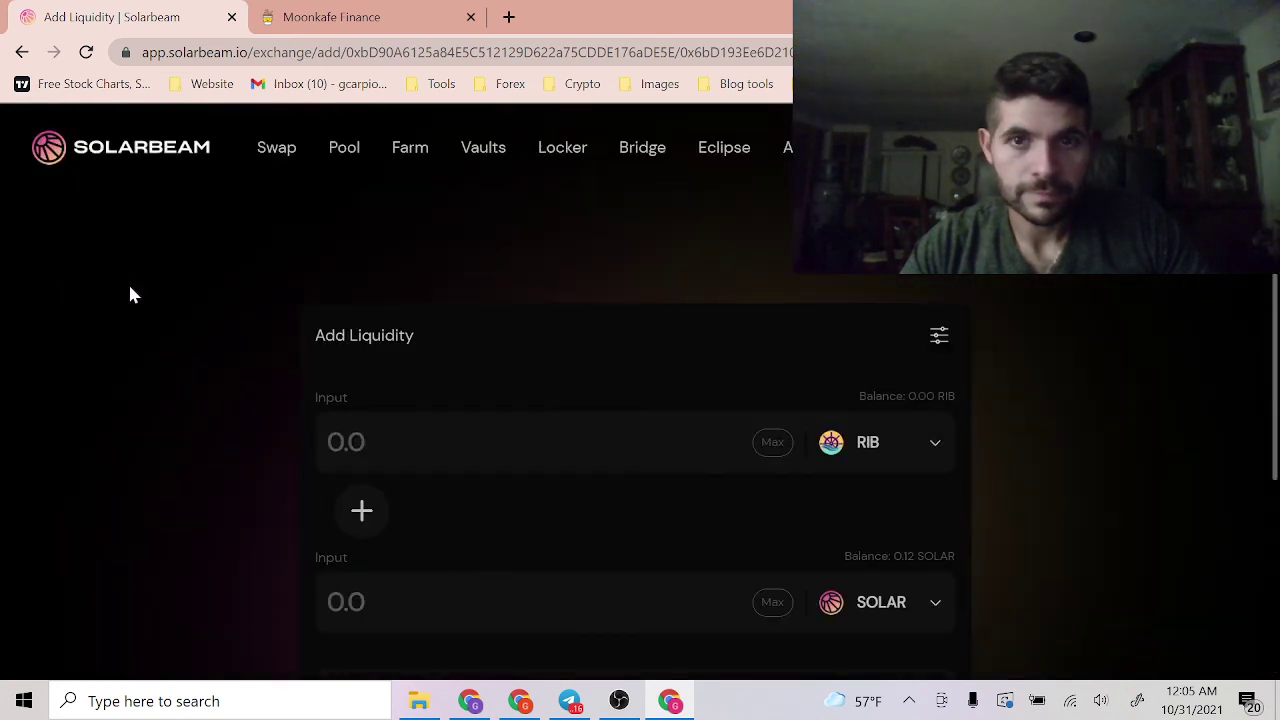
left_click(333, 18)
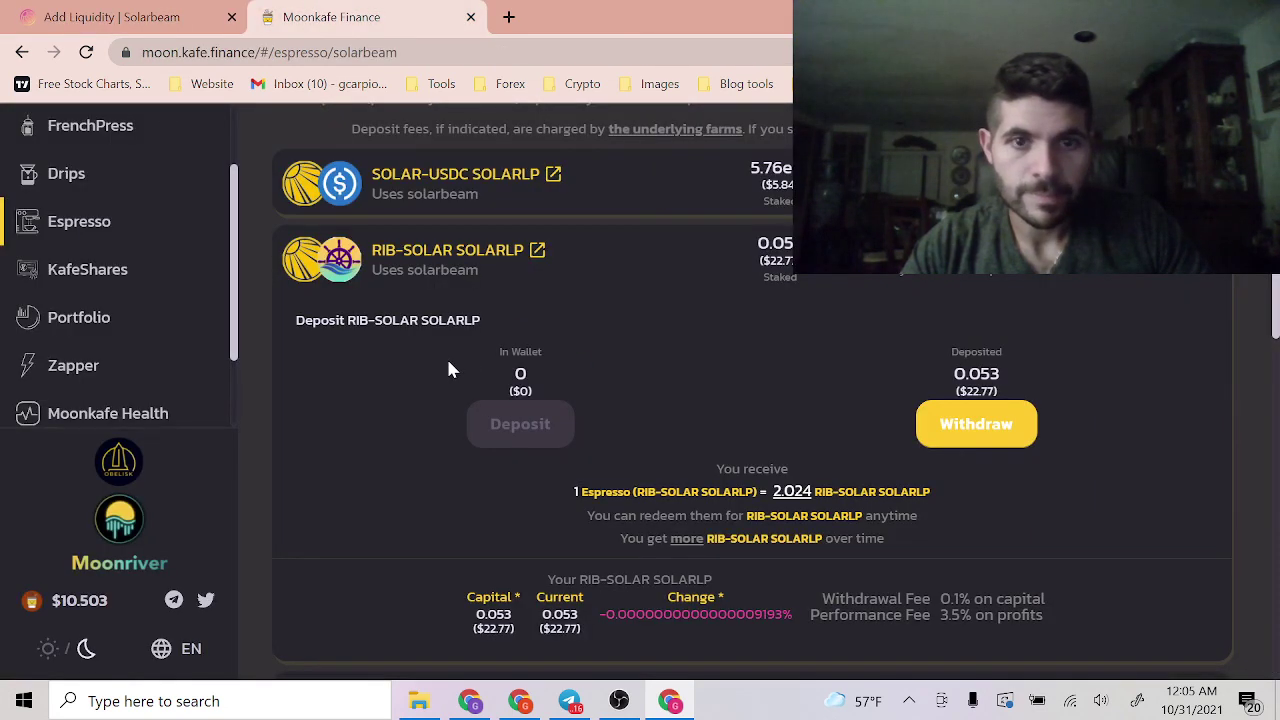
left_click(160, 12)
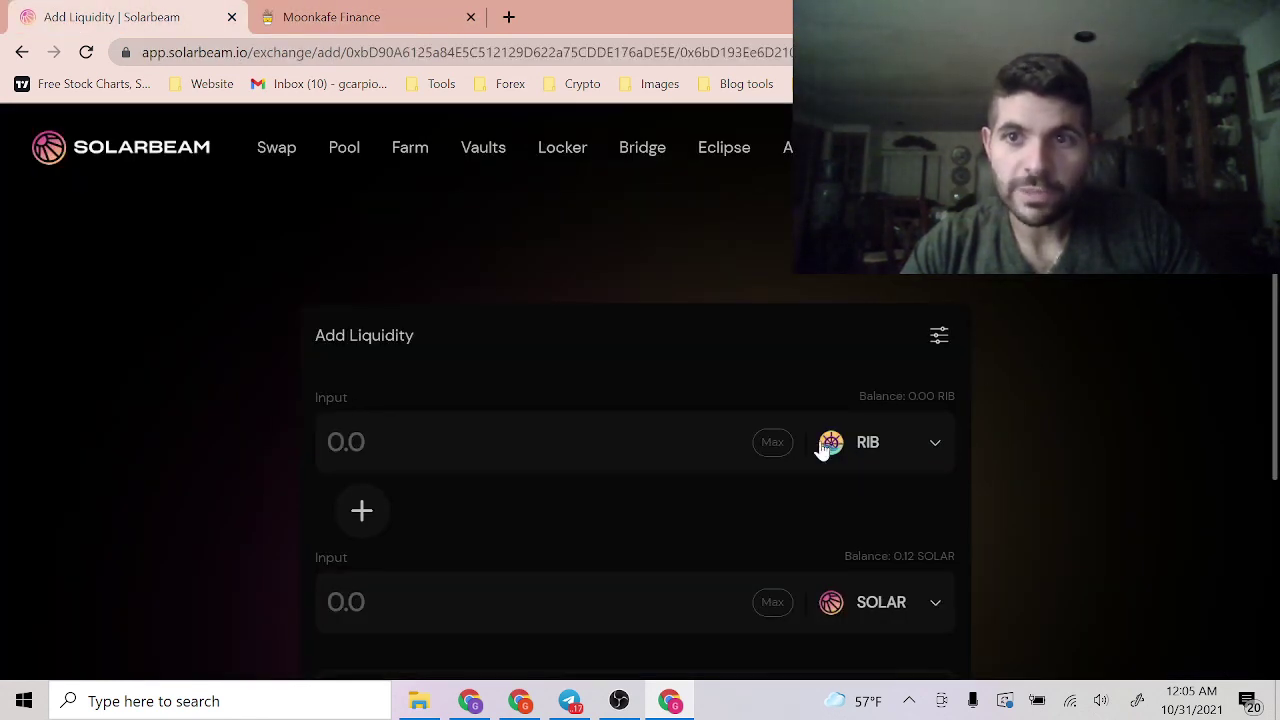
scroll(689, 563, "down", 1)
left_click(300, 17)
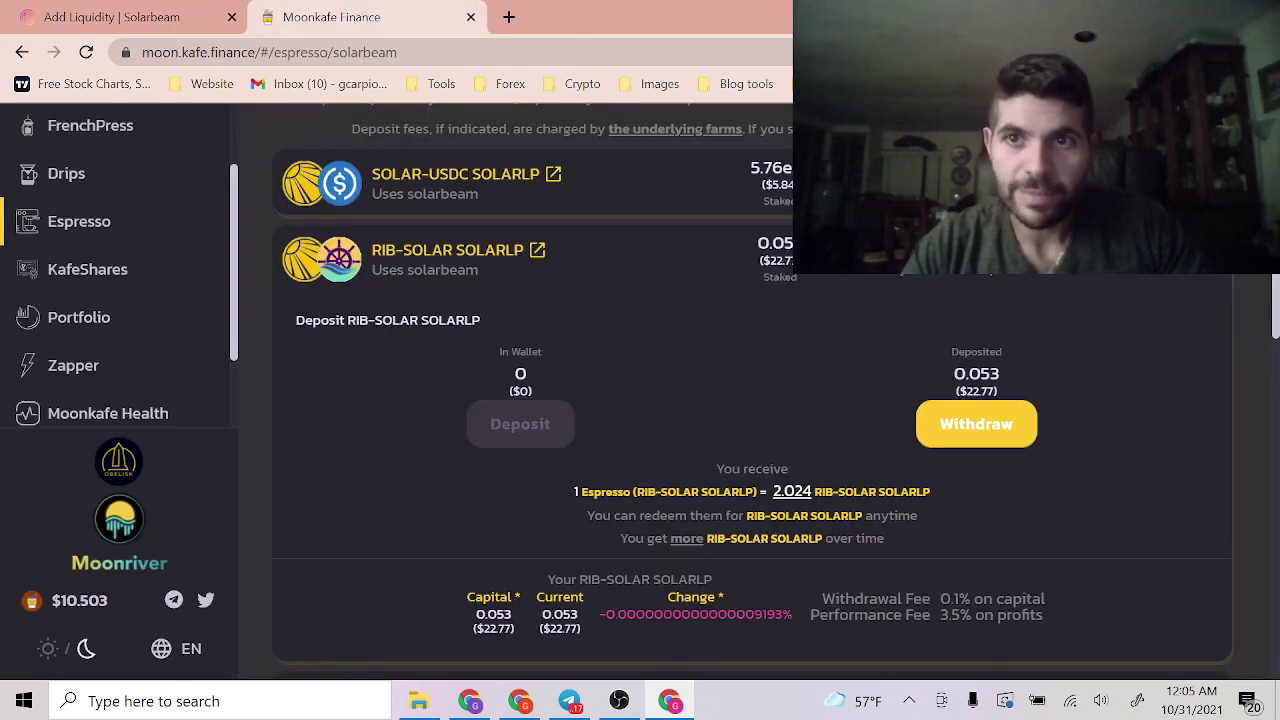
left_click(160, 17)
left_click(231, 17)
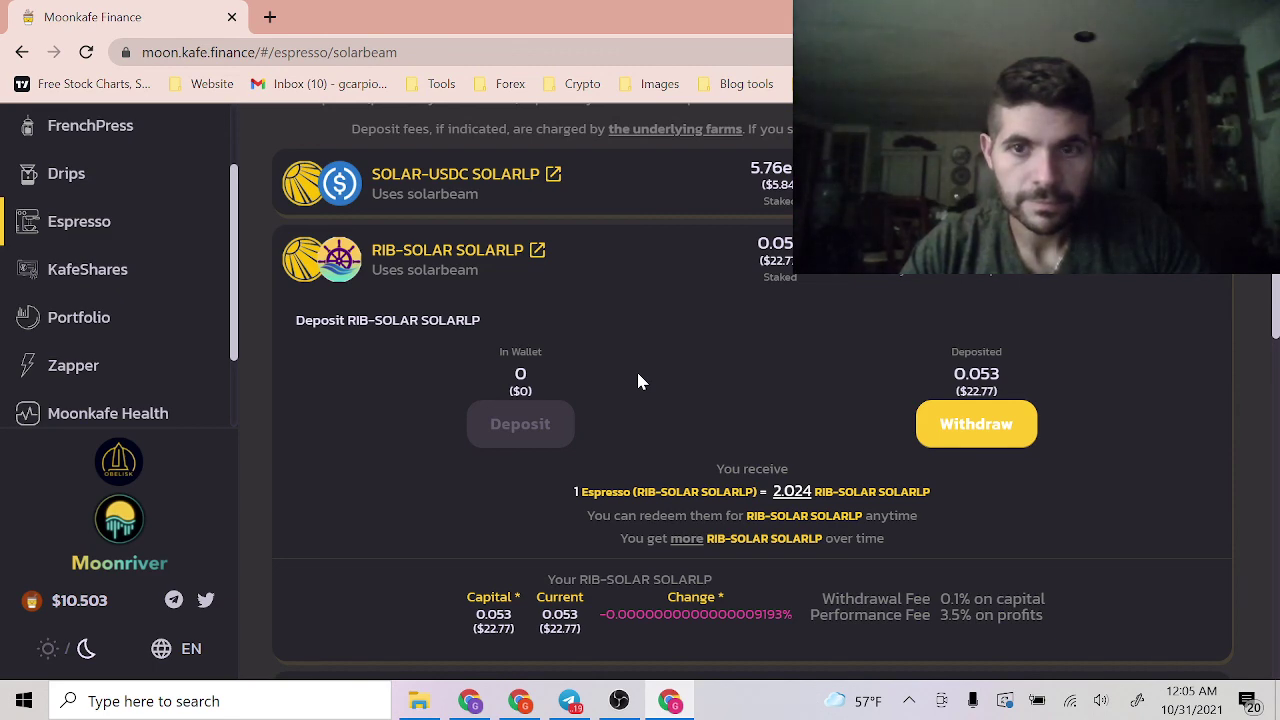
Look at the wallet briefly and reload the Moonkafe vault page to refresh the RIB-SOLAR balances
left_click(1110, 52)
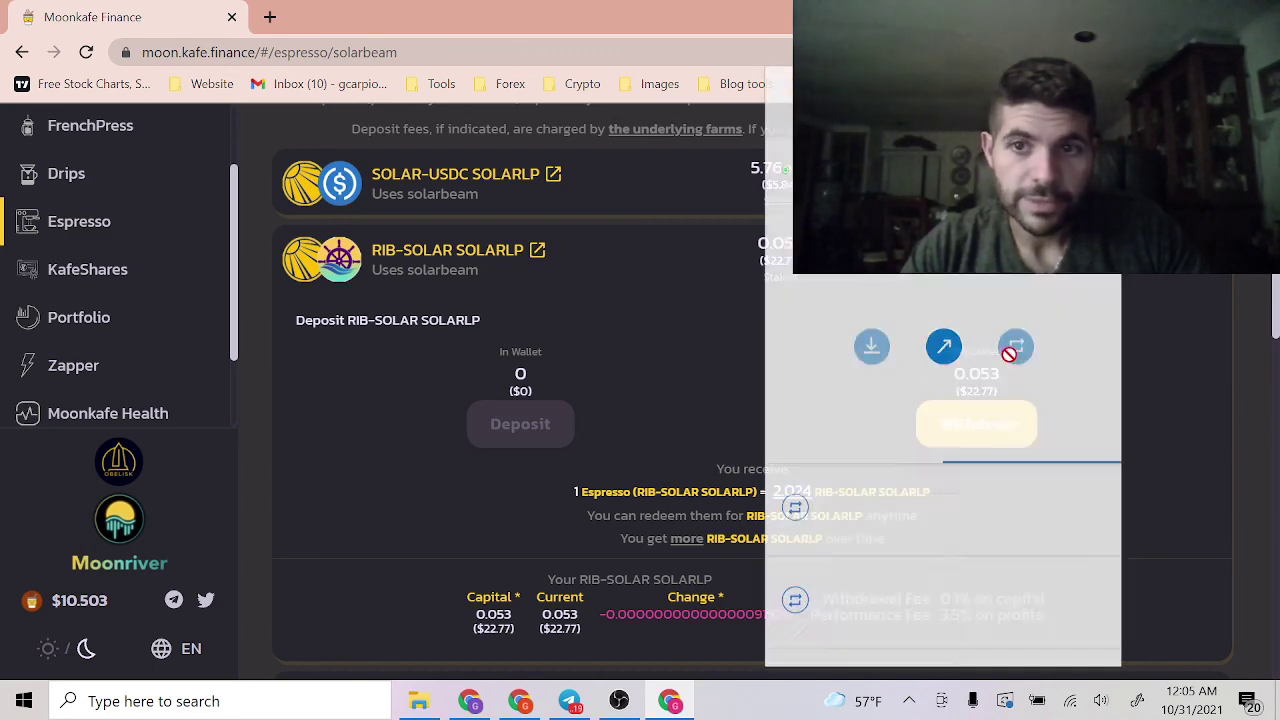
left_click(635, 307)
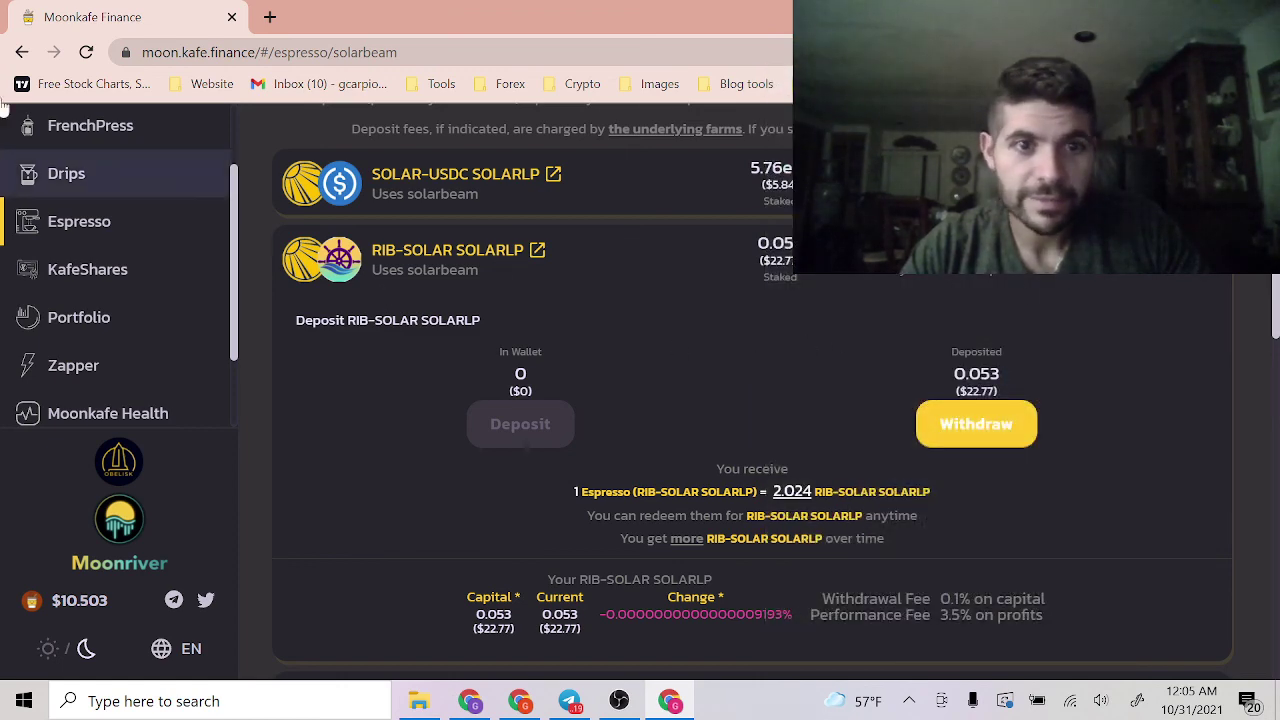
left_click(86, 52)
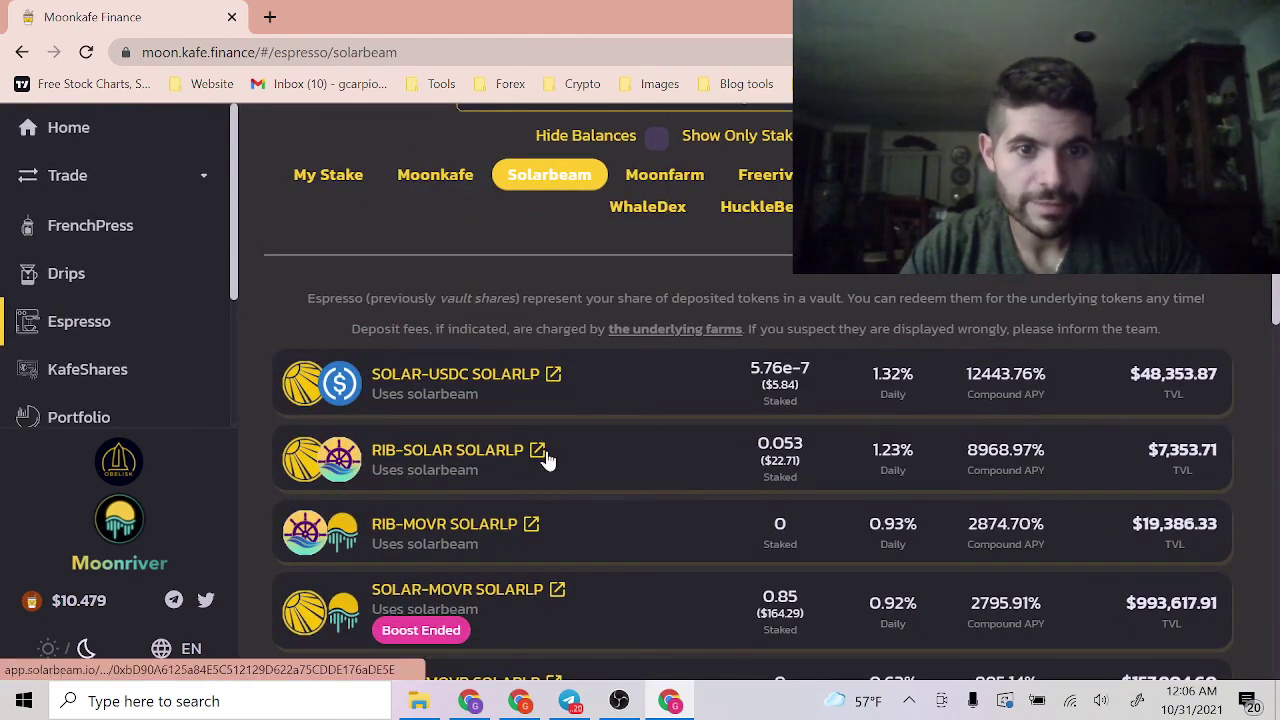
Deposit the full wallet balance of 0.01236 RIB-SOLAR SOLARLP into the RIB-SOLAR vault and confirm the transaction in the wallet
left_click(541, 451)
key("ctrl+w")
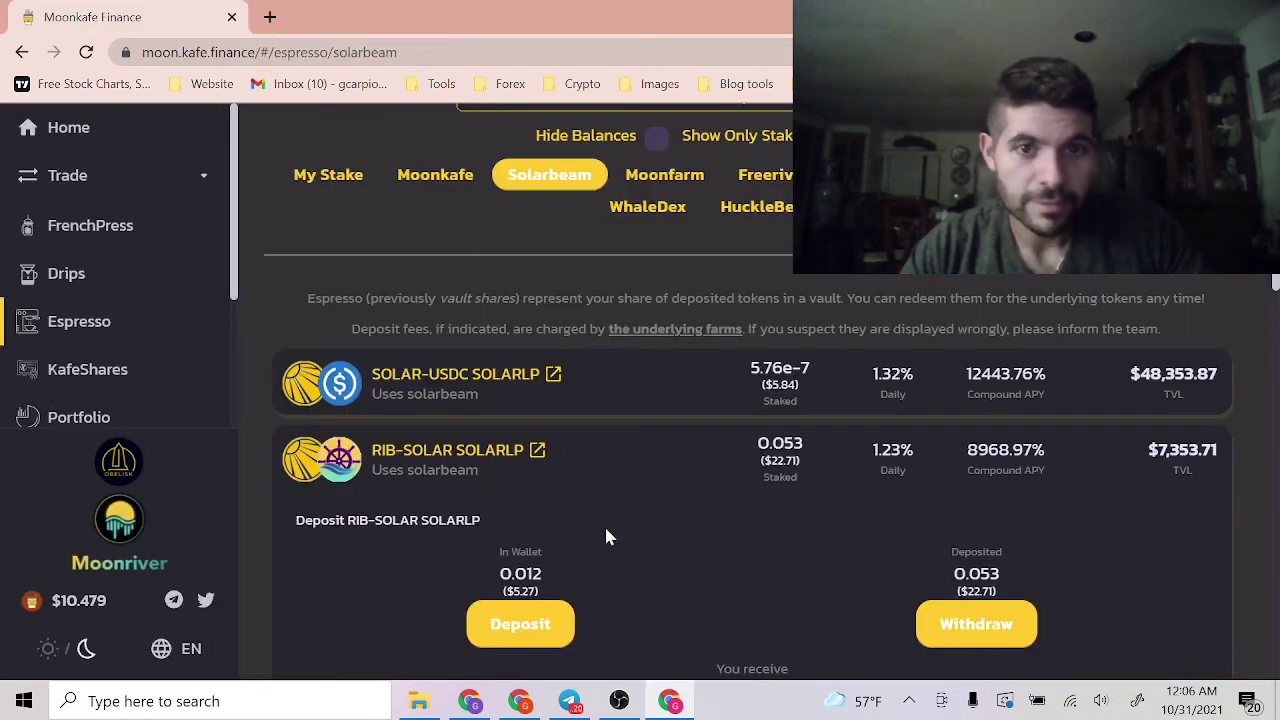
scroll(613, 478, "down", 1)
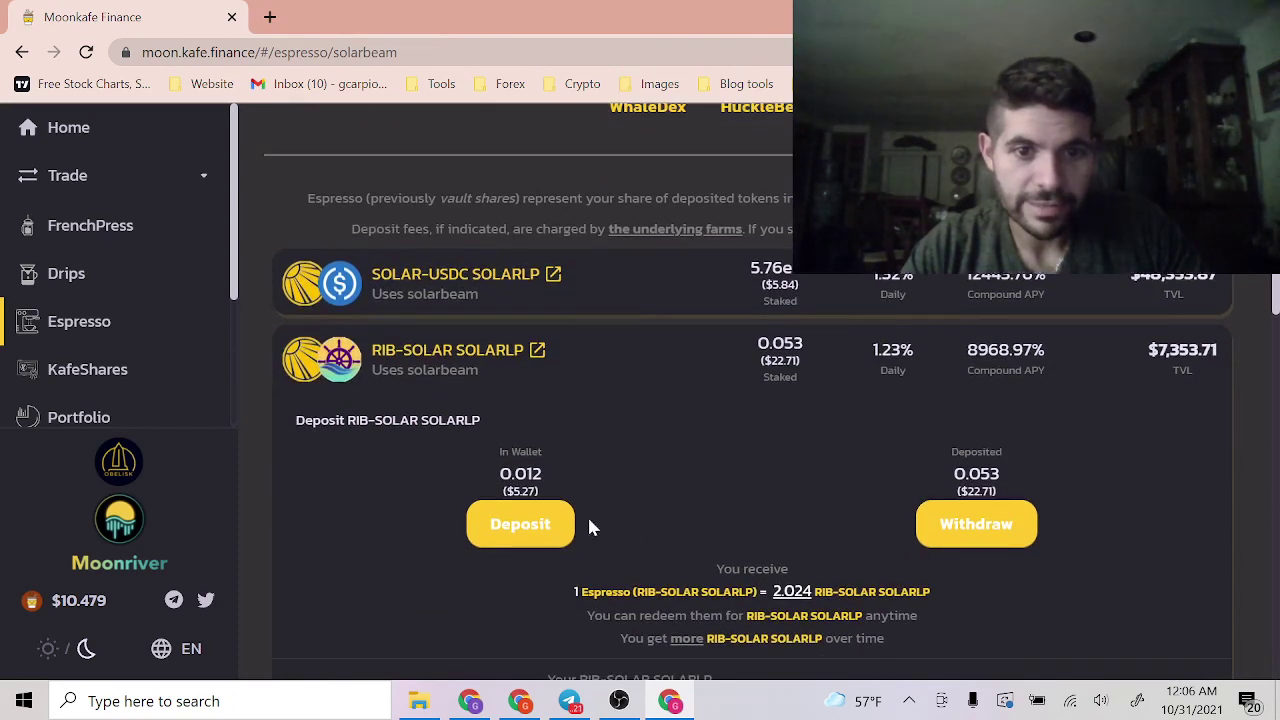
left_click(507, 540)
left_click(690, 470)
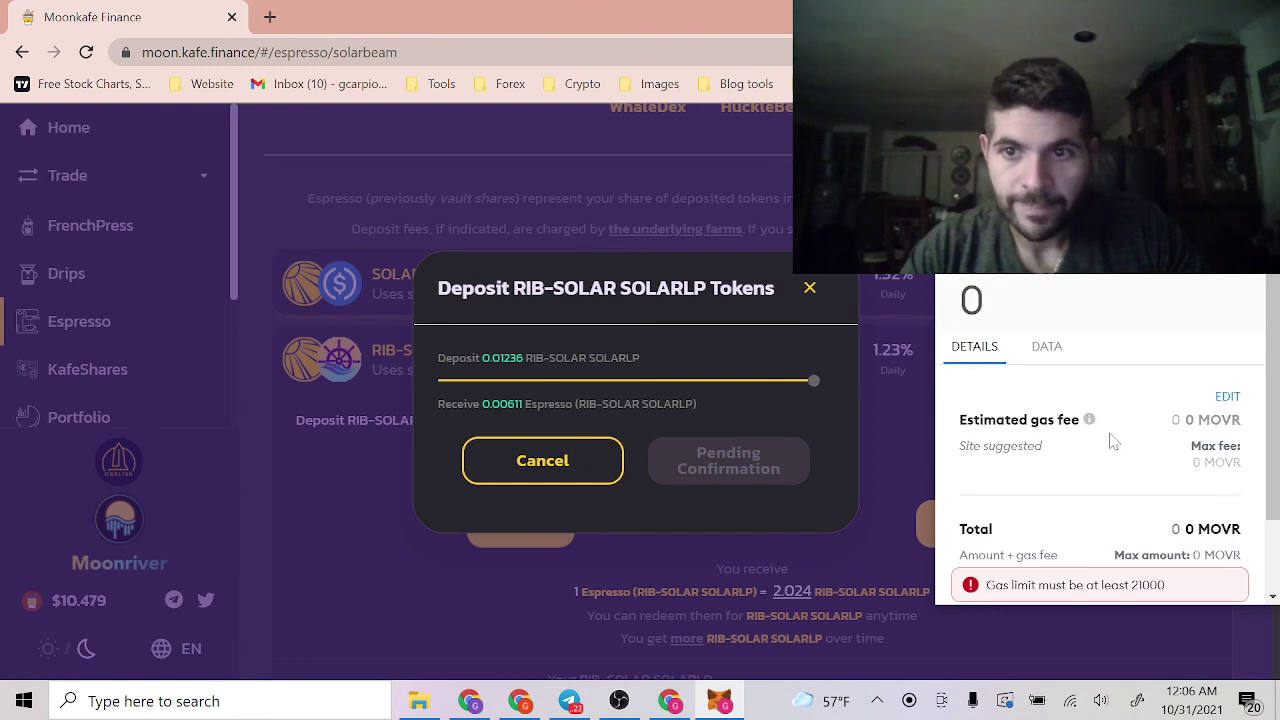
left_click(1159, 570)
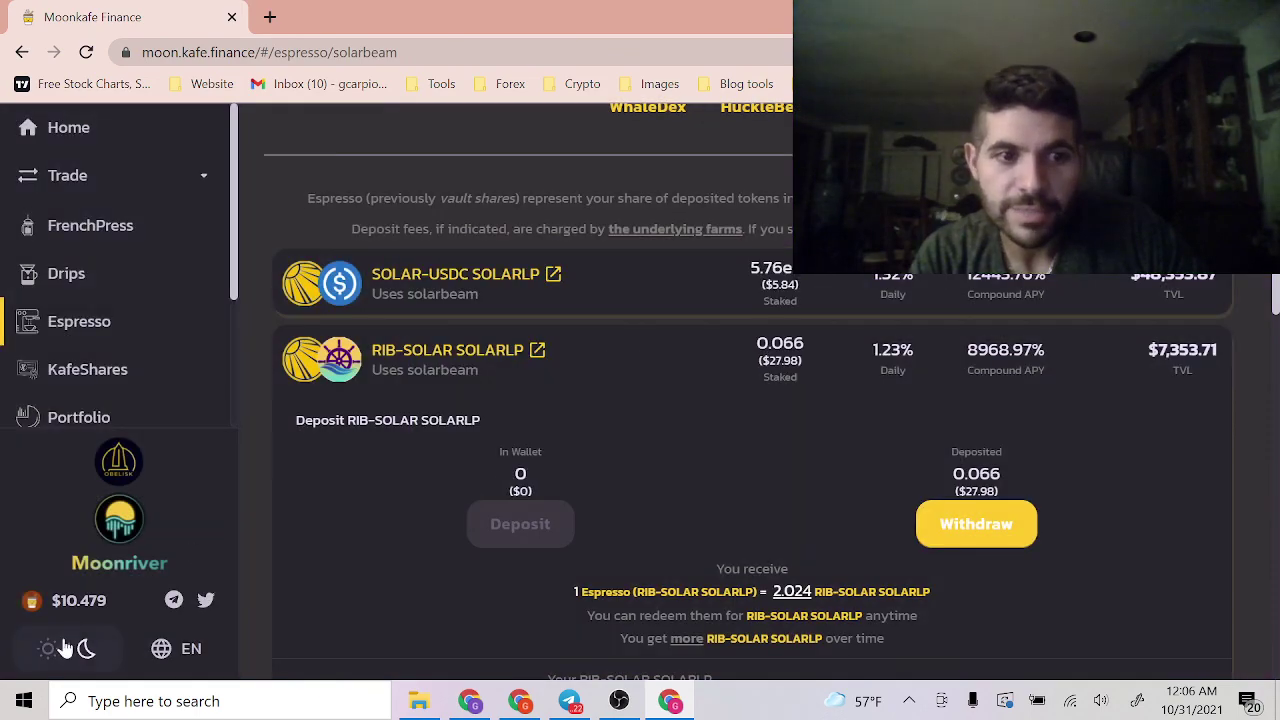
Collapse the RIB-SOLAR vault's details and review the staked amounts, daily rates and compound APYs across the Solarbeam vaults
scroll(718, 457, "down", 1)
scroll(714, 456, "up", 5)
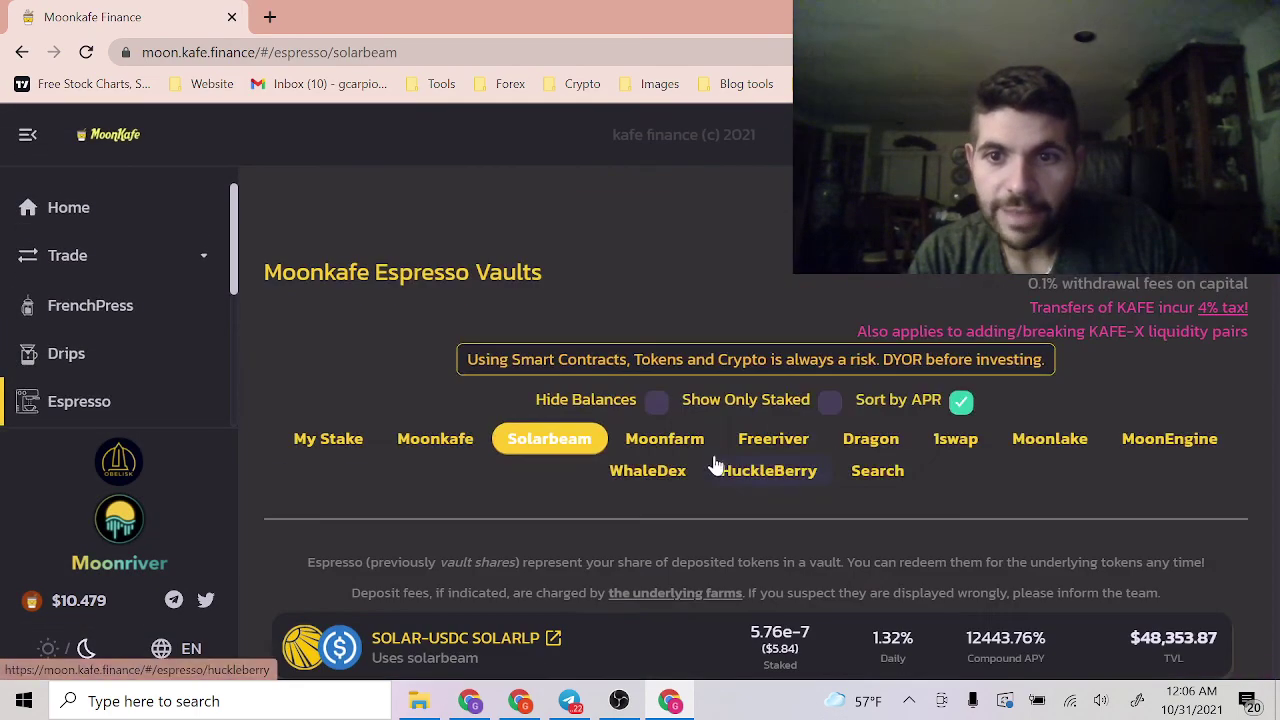
scroll(712, 452, "down", 7)
scroll(712, 459, "up", 7)
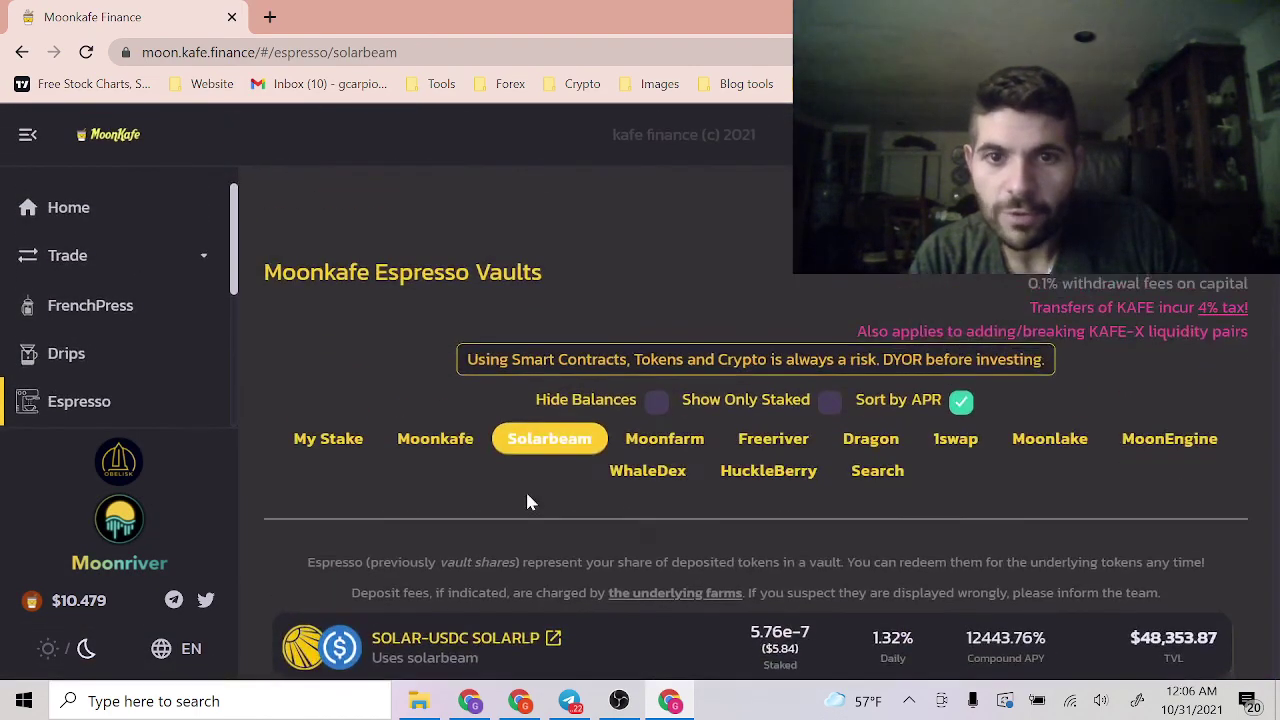
scroll(526, 500, "down", 4)
left_click(624, 360)
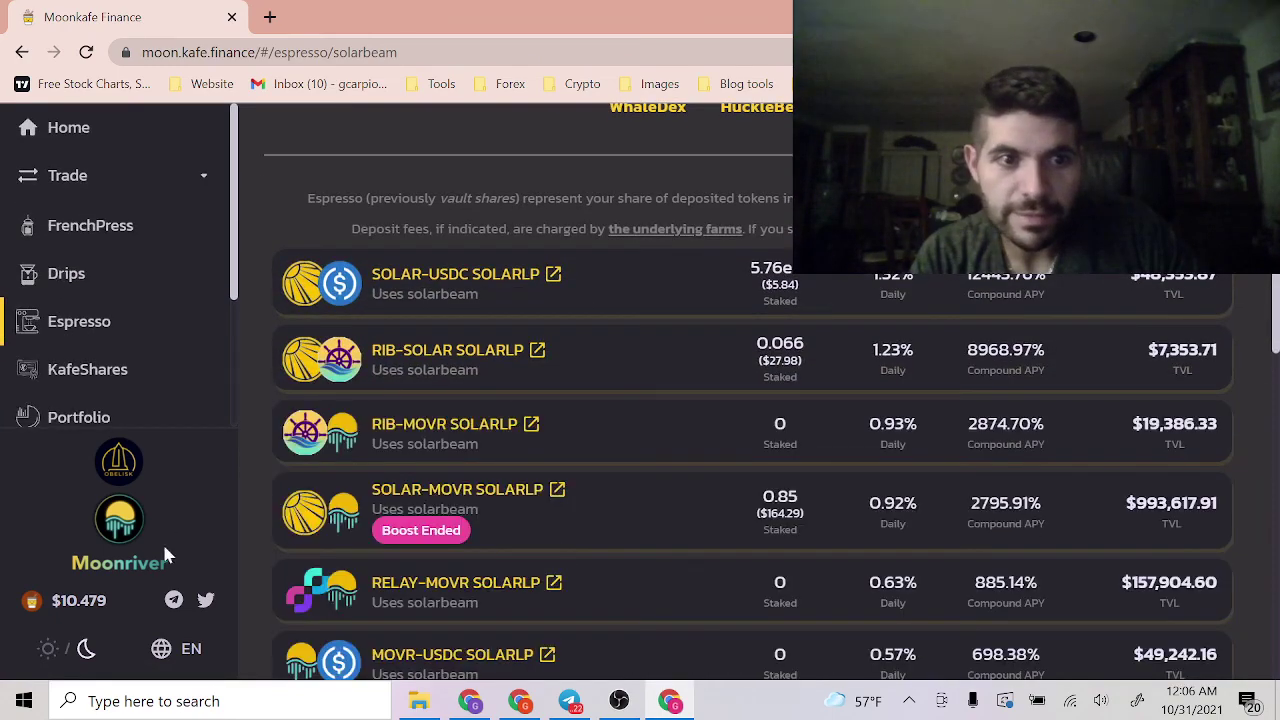
scroll(310, 538, "up", 5)
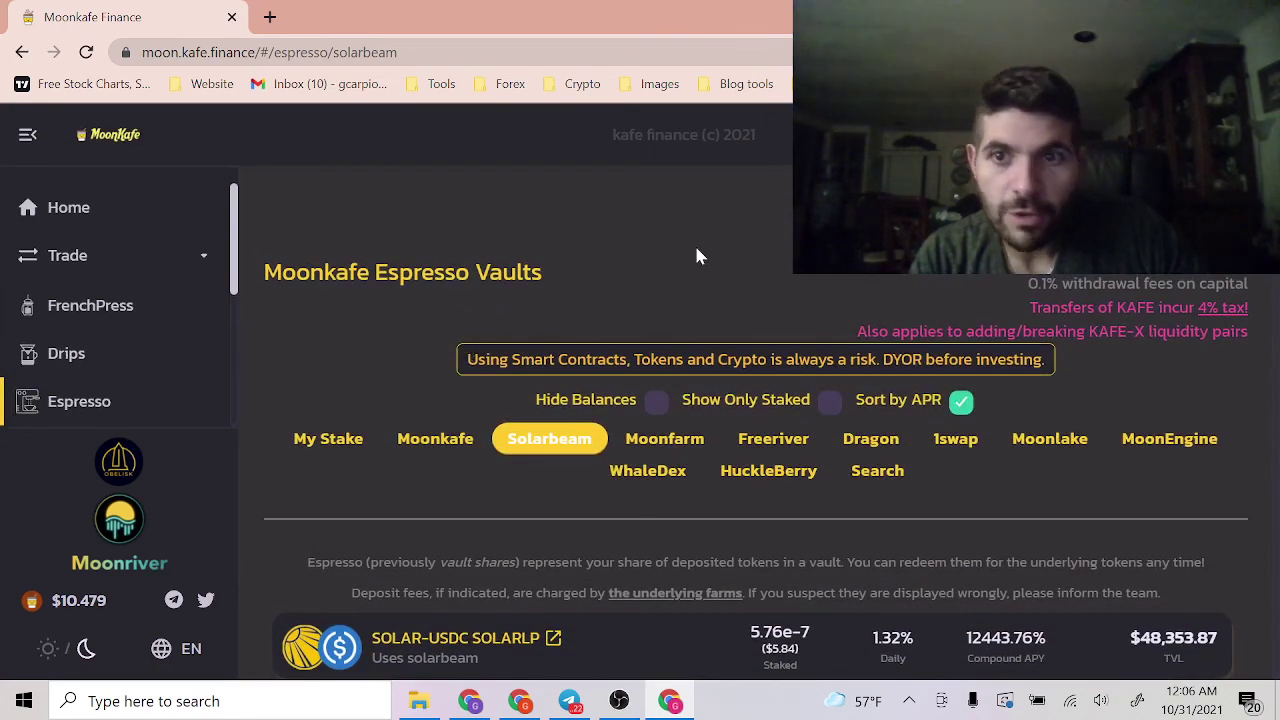
scroll(691, 263, "down", 1)
scroll(236, 410, "down", 2)
scroll(336, 240, "down", 2)
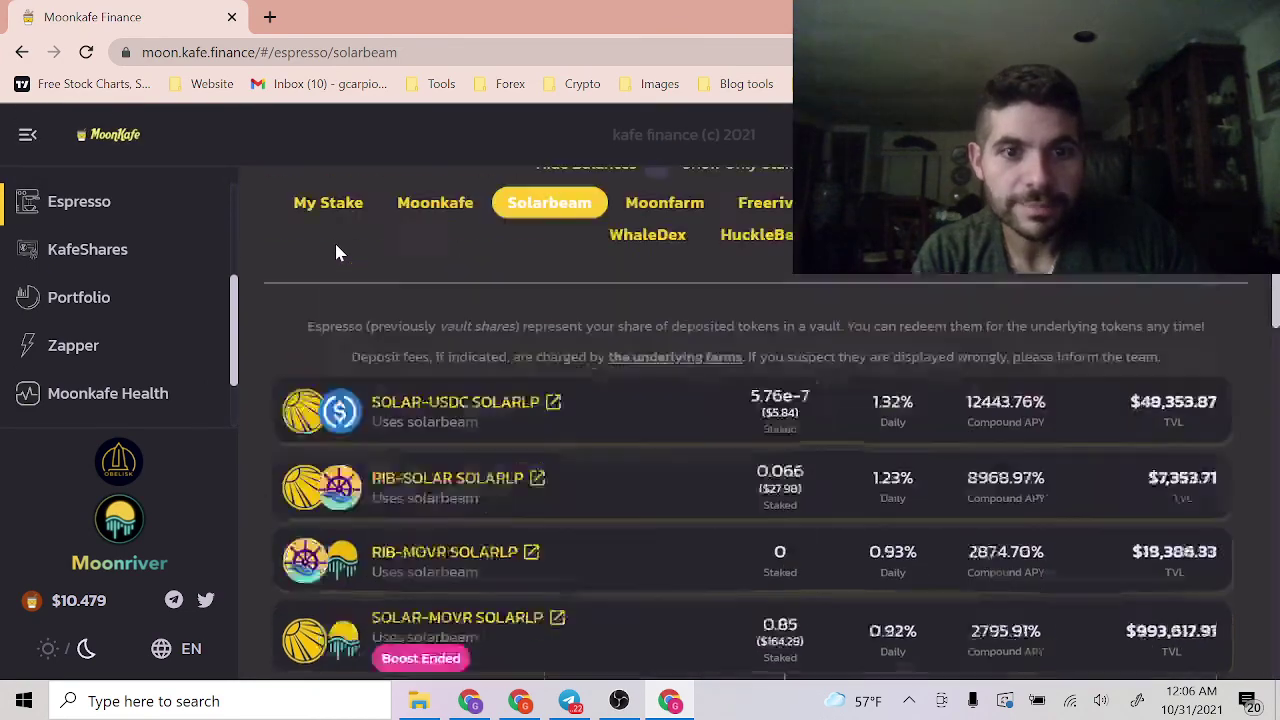
scroll(721, 301, "down", 3)
scroll(702, 303, "up", 4)
scroll(514, 423, "down", 3)
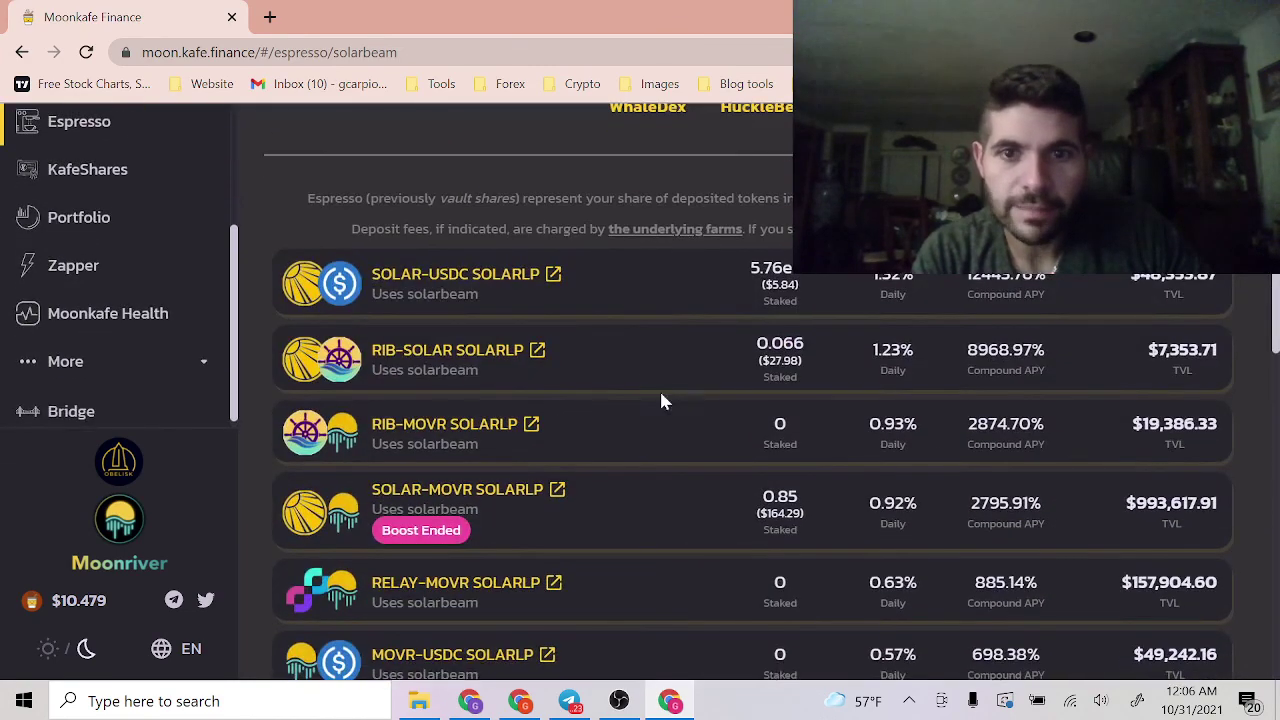
scroll(1229, 380, "down", 2)
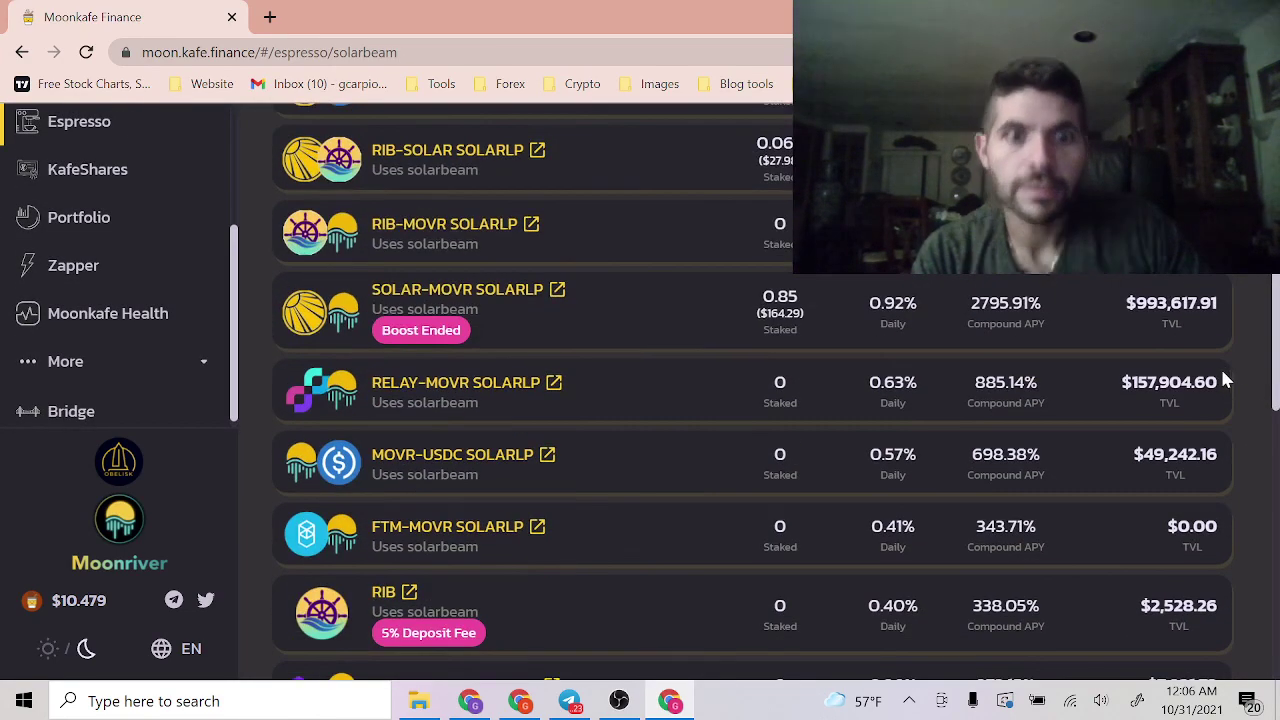
left_click(619, 701)
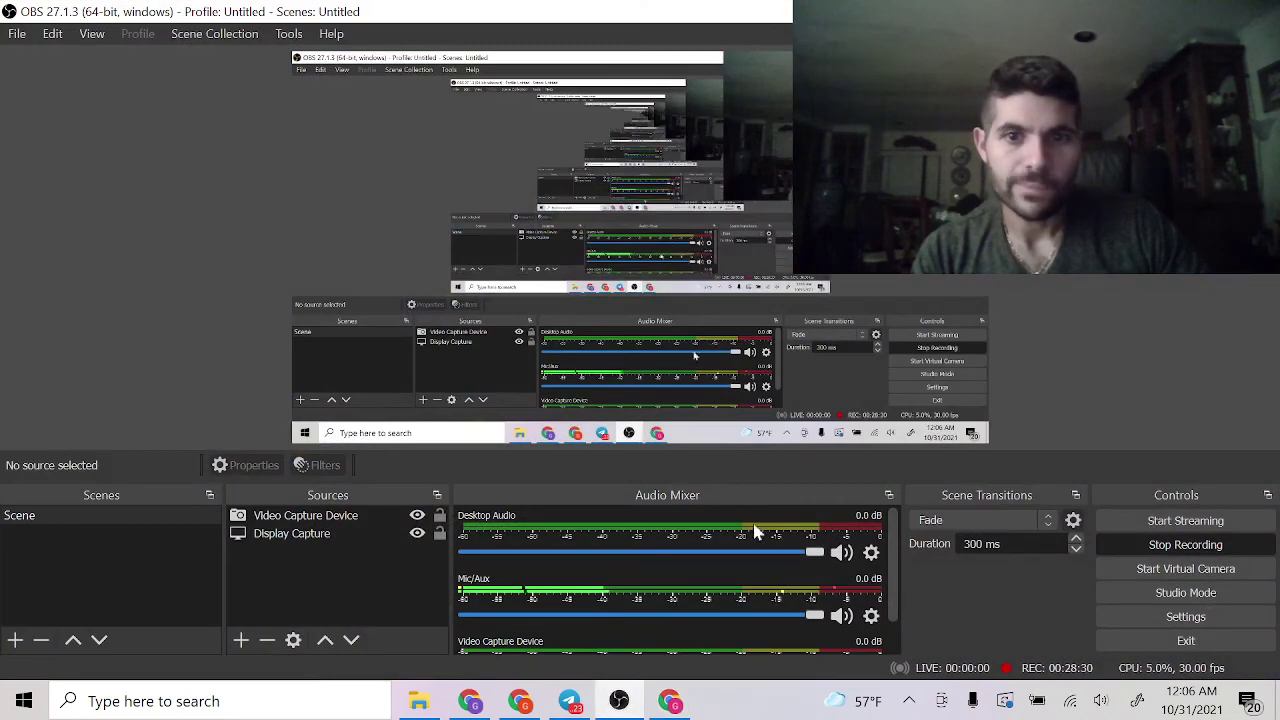